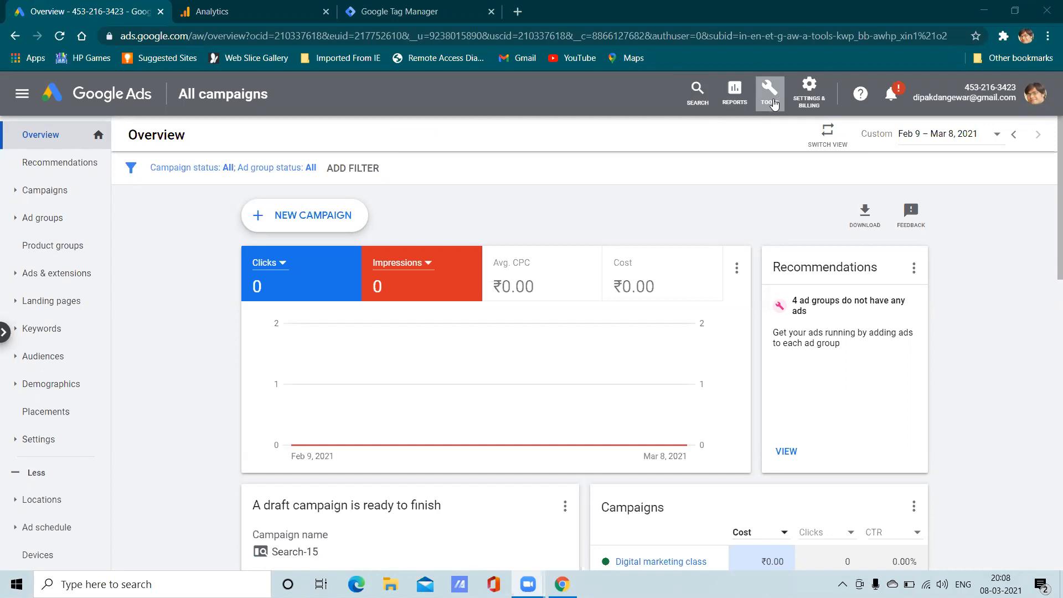
- Open the billing settings and review the payments account, payments profile and payments users sections
left_click(806, 102)
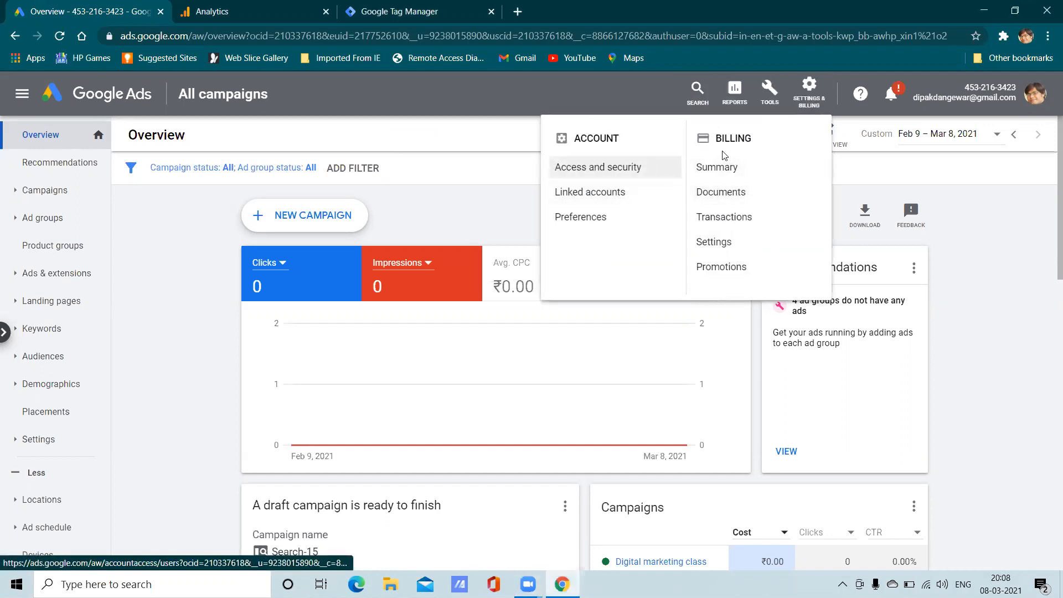
left_click(732, 242)
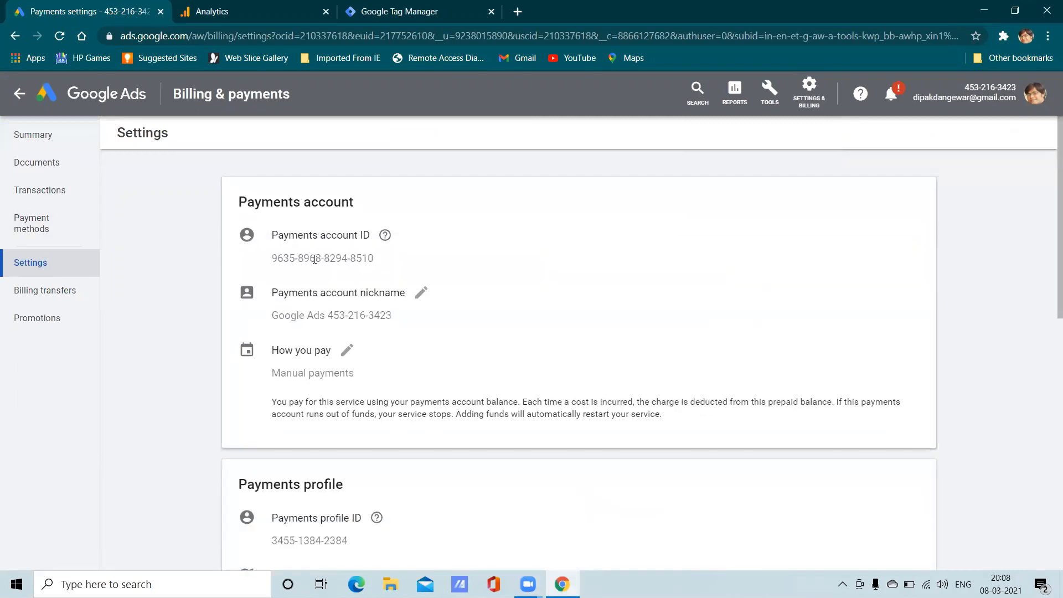
scroll(319, 261, "down", 4)
scroll(344, 292, "down", 5)
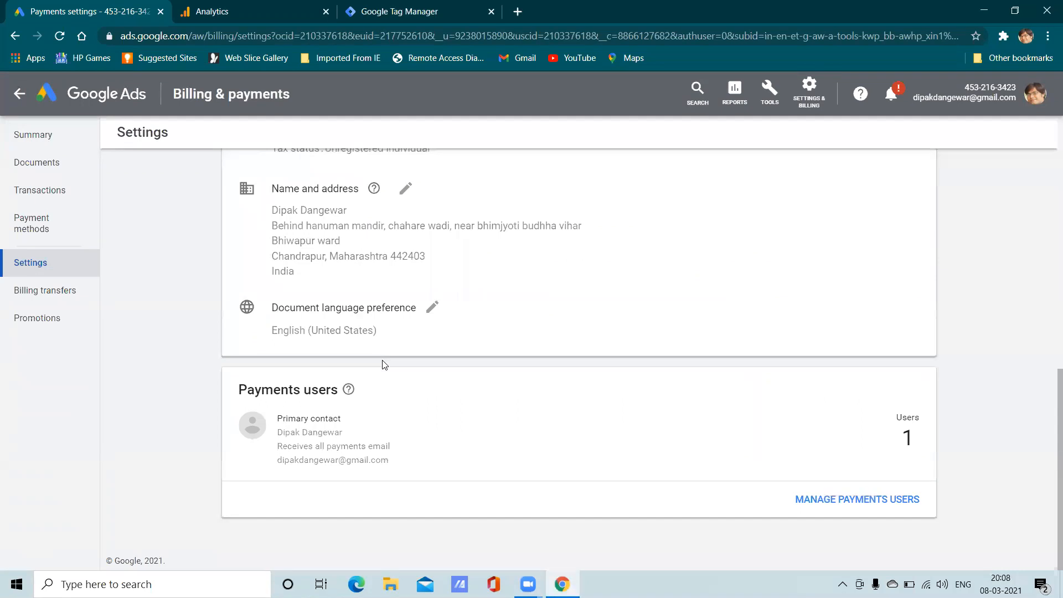
scroll(384, 365, "up", 9)
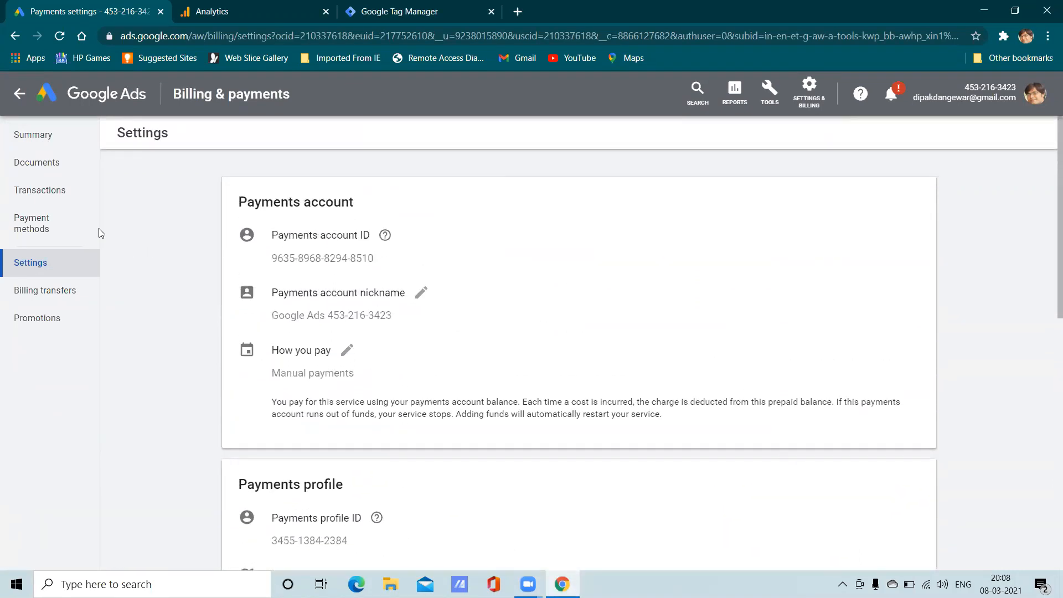
- Start adding a payment method and look at the Link Paytm wallet and credit or debit card options
left_click(51, 224)
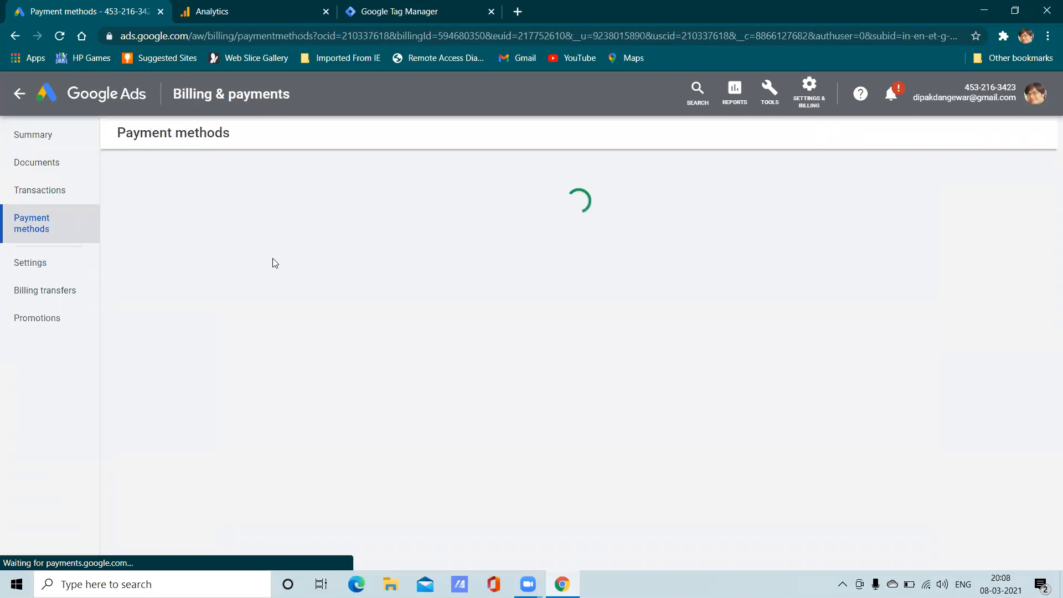
left_click(584, 357)
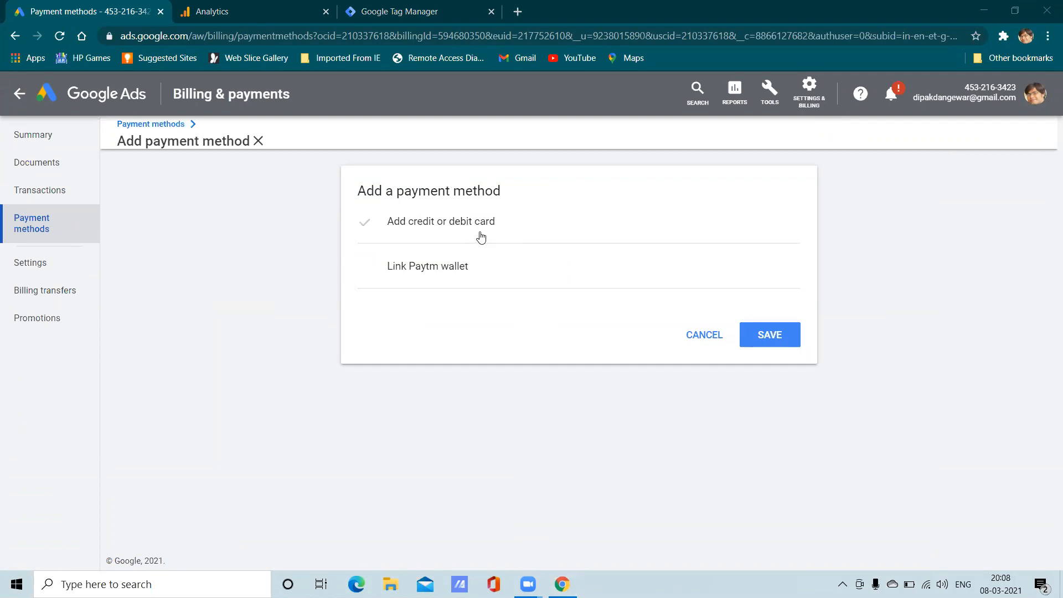
left_click(488, 277)
left_click(489, 278)
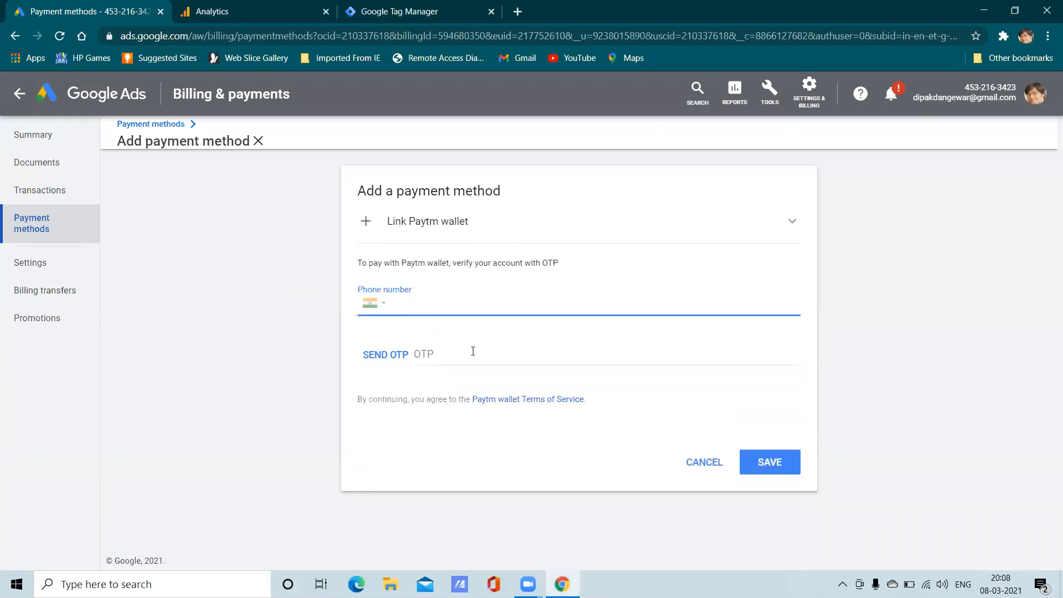
left_click(789, 222)
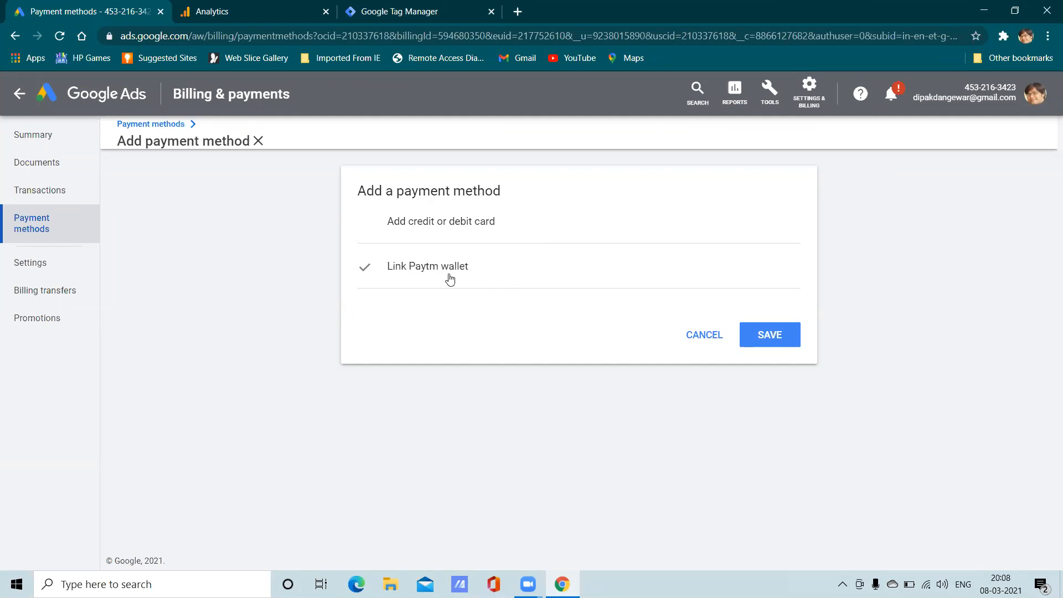
left_click(487, 278)
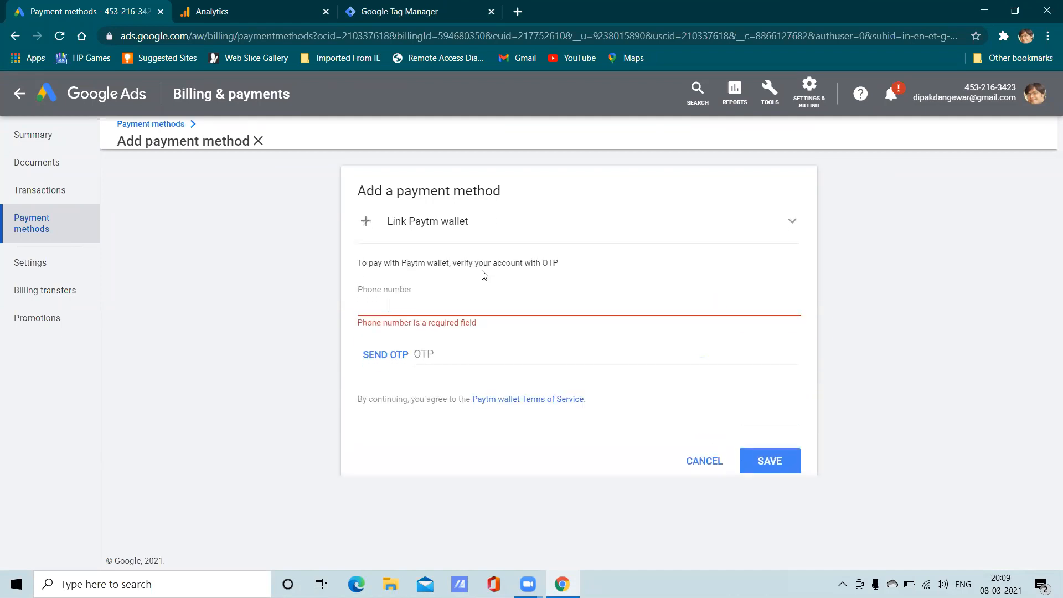
left_click(506, 220)
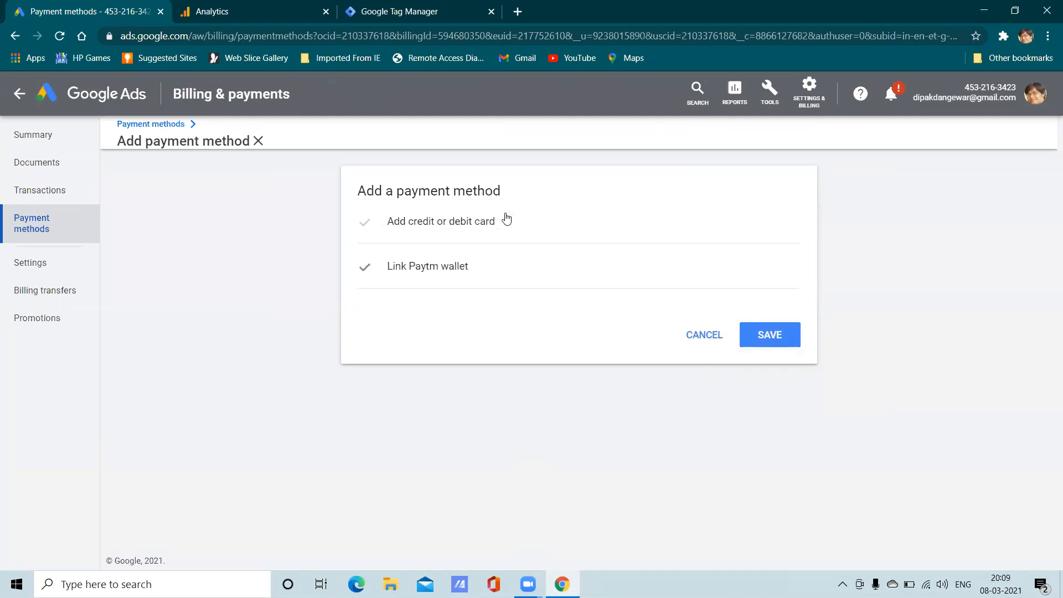
- Go through the billing settings, billing transfers and promotions pages of the account
left_click(68, 273)
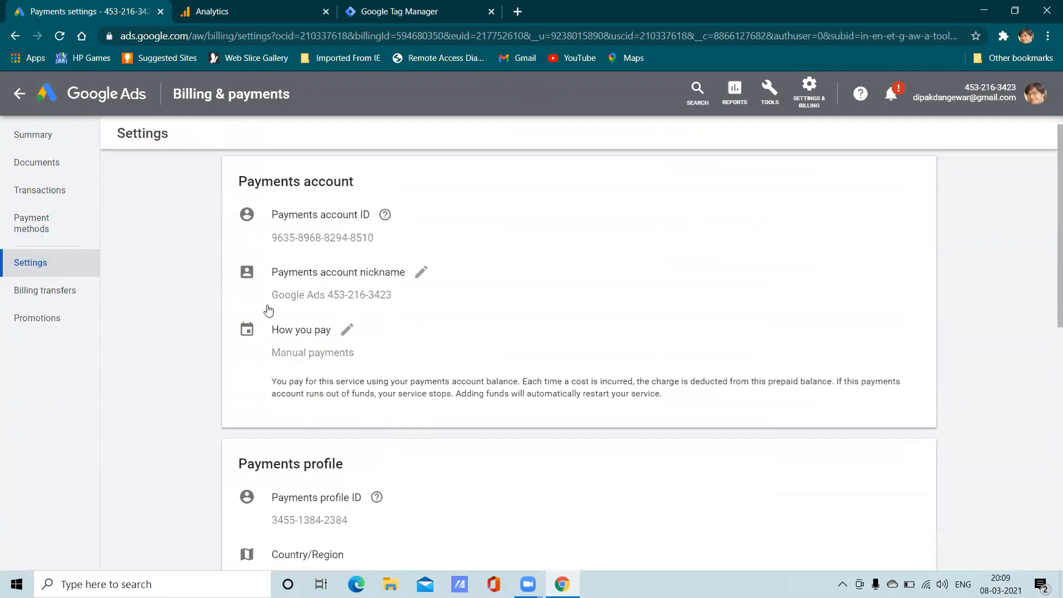
left_click(97, 300)
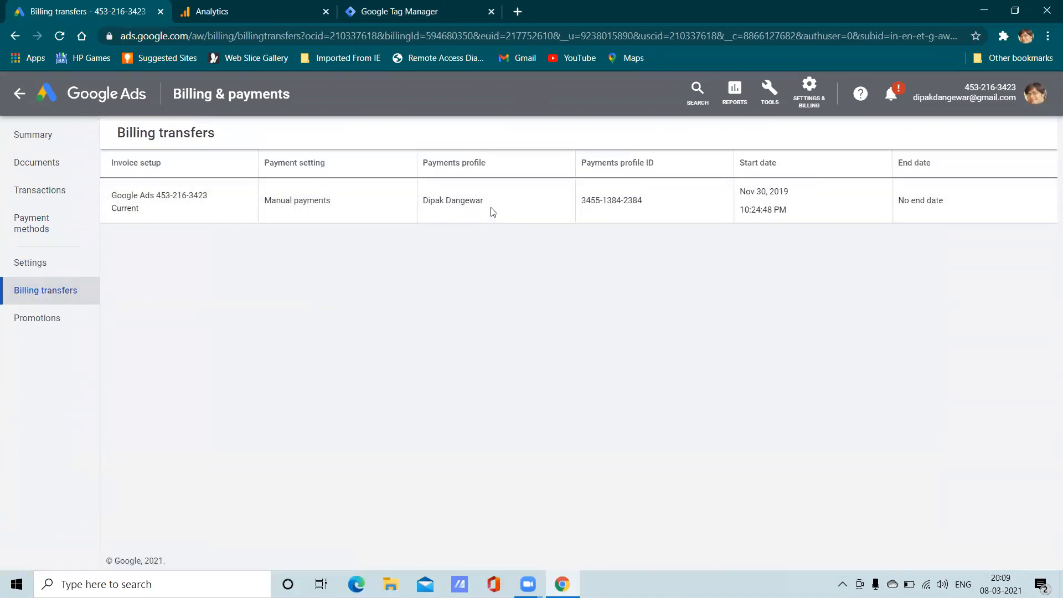
left_click(52, 320)
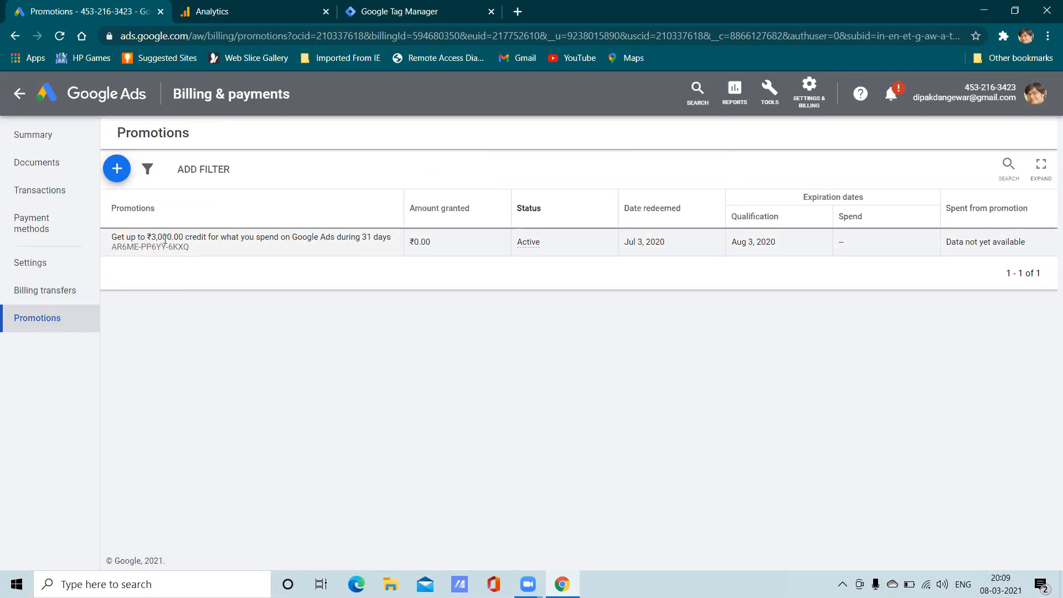
- View the billing documents page, and examine the billing summary with its balance, transactions, payment and settings sections
left_click(43, 162)
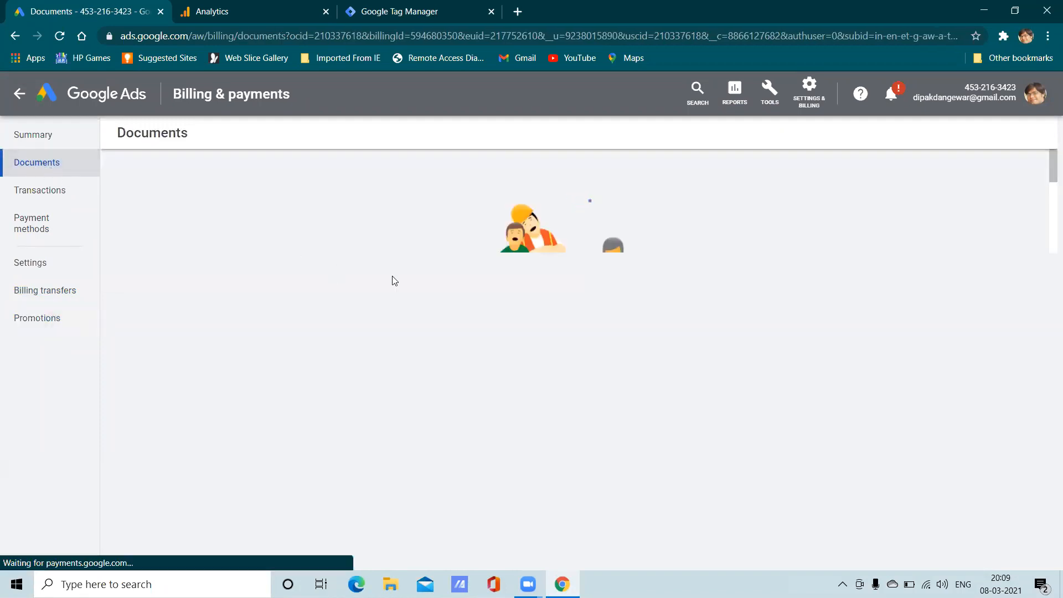
left_click(27, 135)
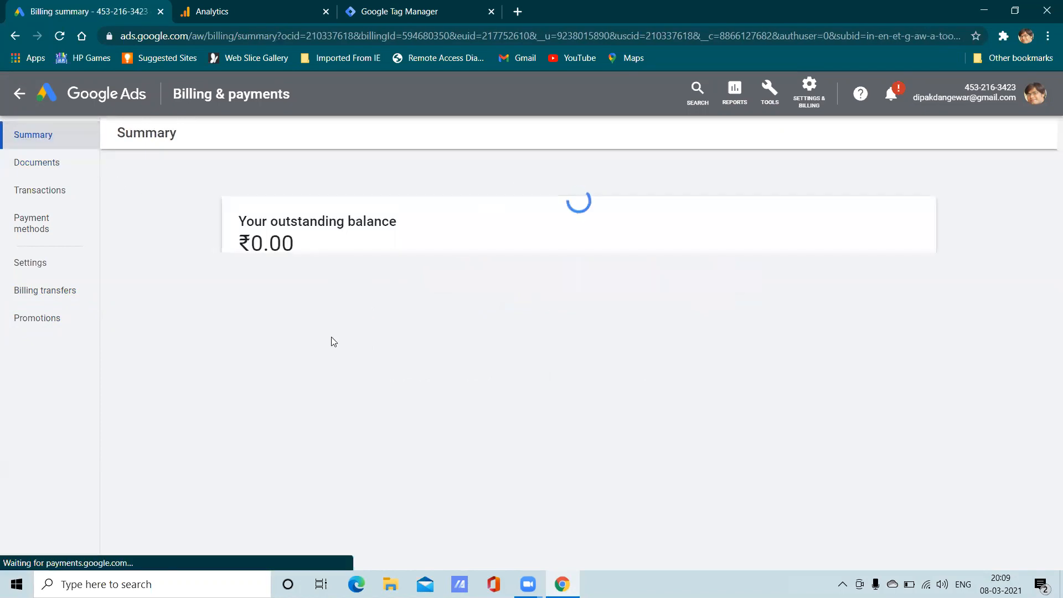
scroll(371, 352, "down", 3)
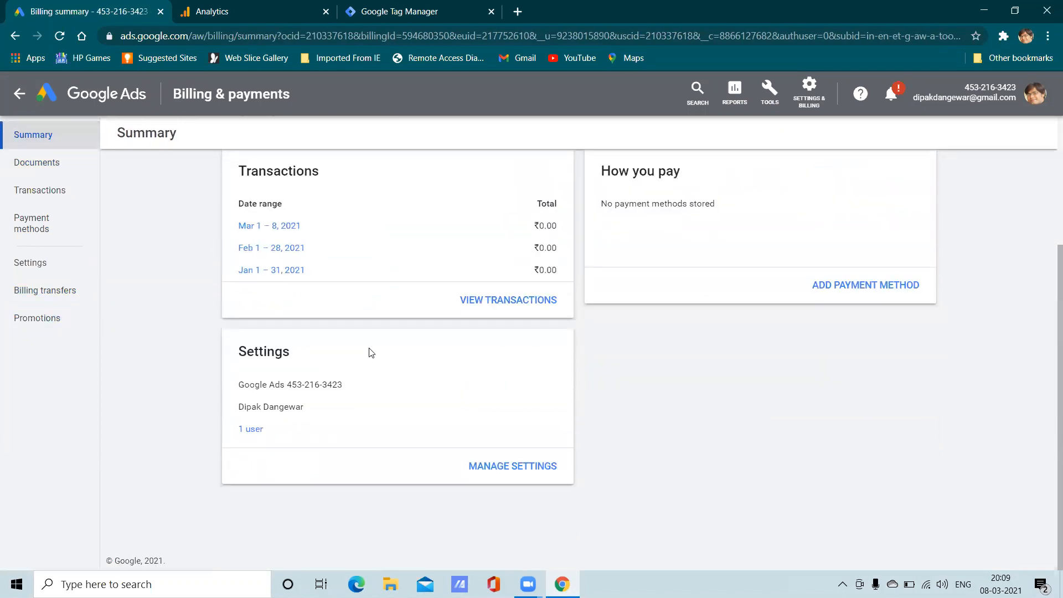
scroll(371, 352, "up", 3)
scroll(368, 351, "down", 3)
scroll(407, 350, "up", 3)
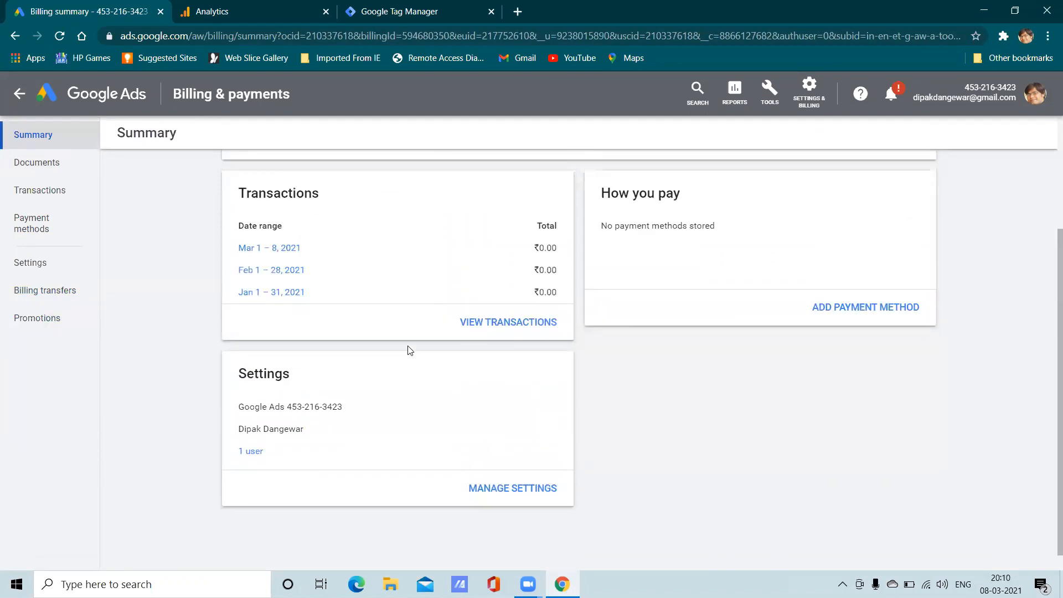
- Open the account's access and security page and bring up the form for inviting another user by email
left_click(803, 110)
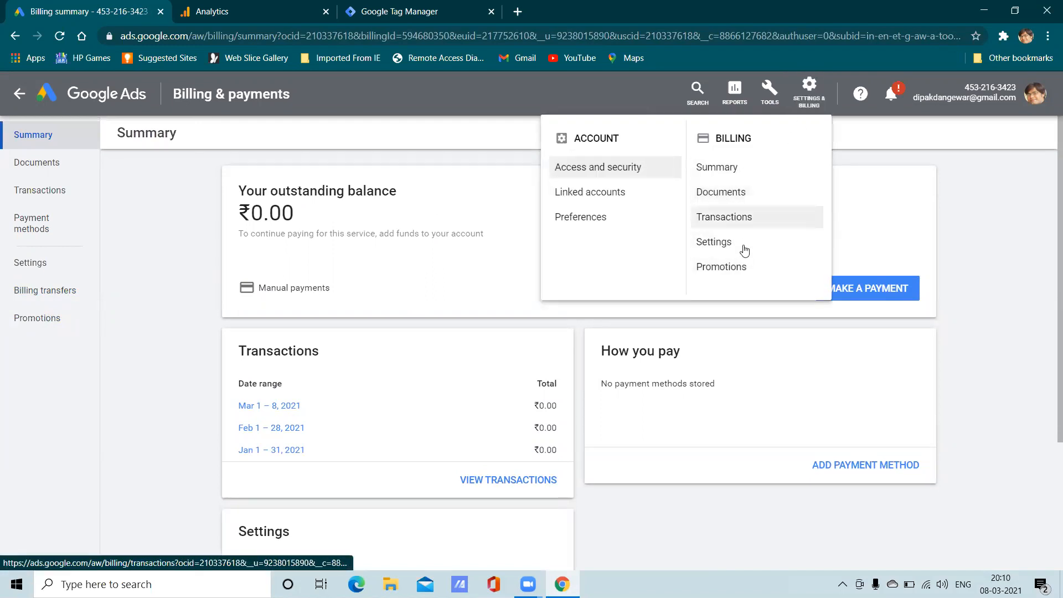
left_click(607, 174)
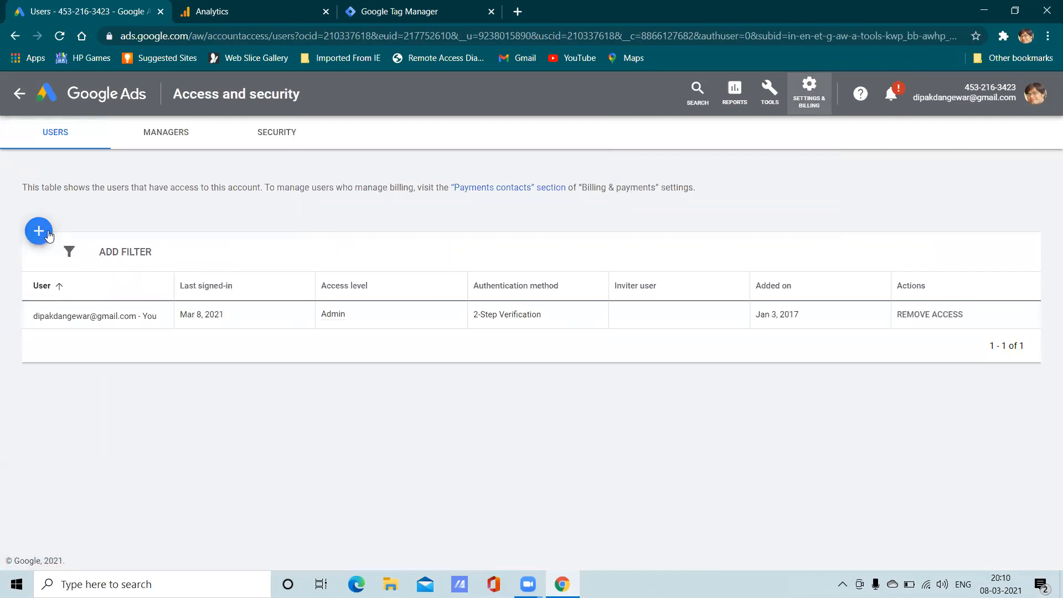
left_click(39, 231)
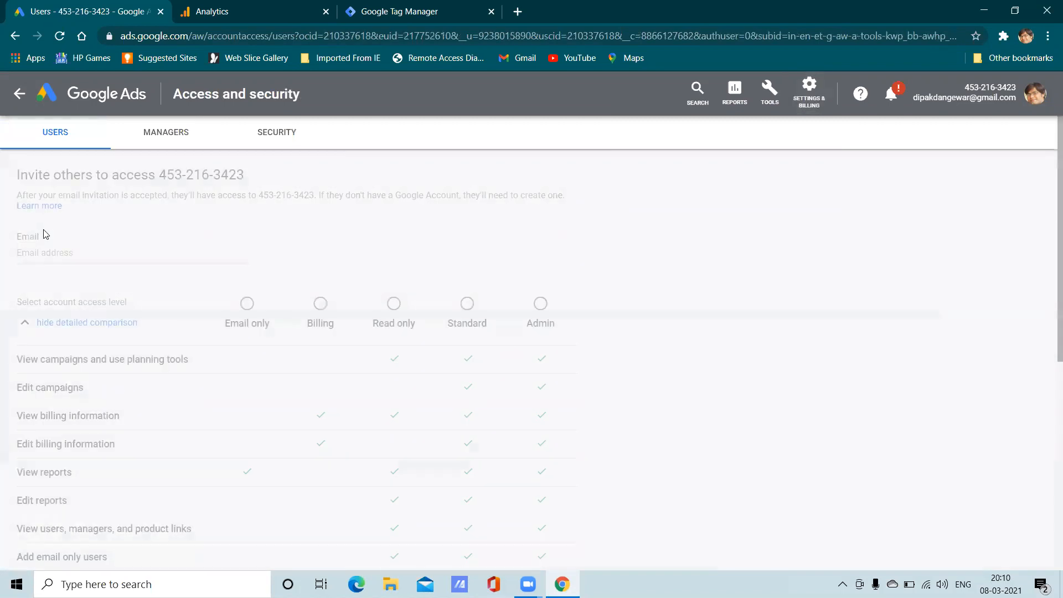
left_click(795, 111)
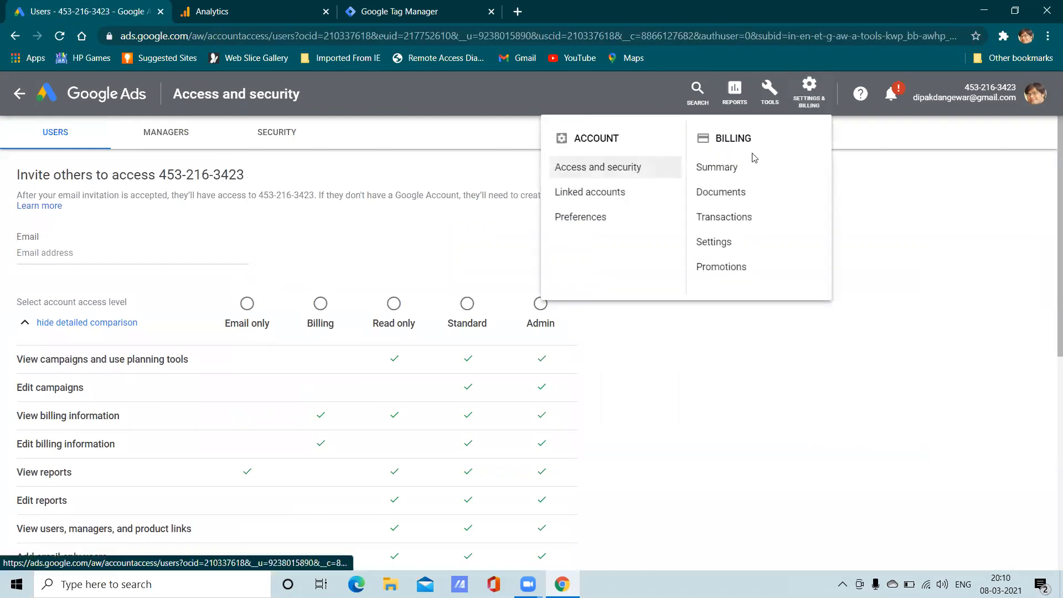
left_click(743, 380)
left_click(58, 254)
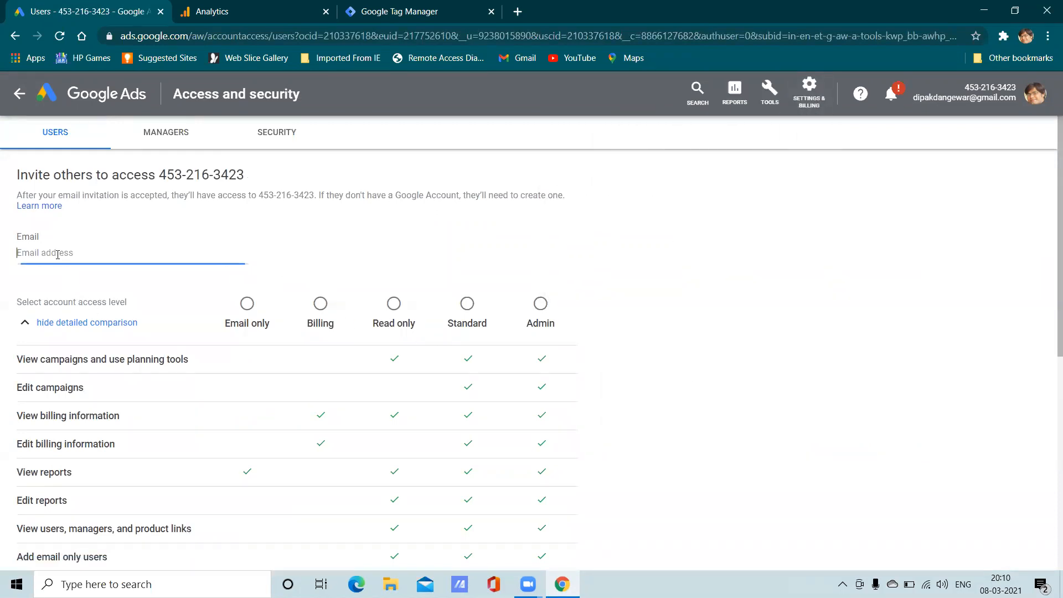
- Examine which permissions the Email only, Billing, Read only, Standard and Admin access levels grant, and the table of existing users
scroll(115, 277, "down", 4)
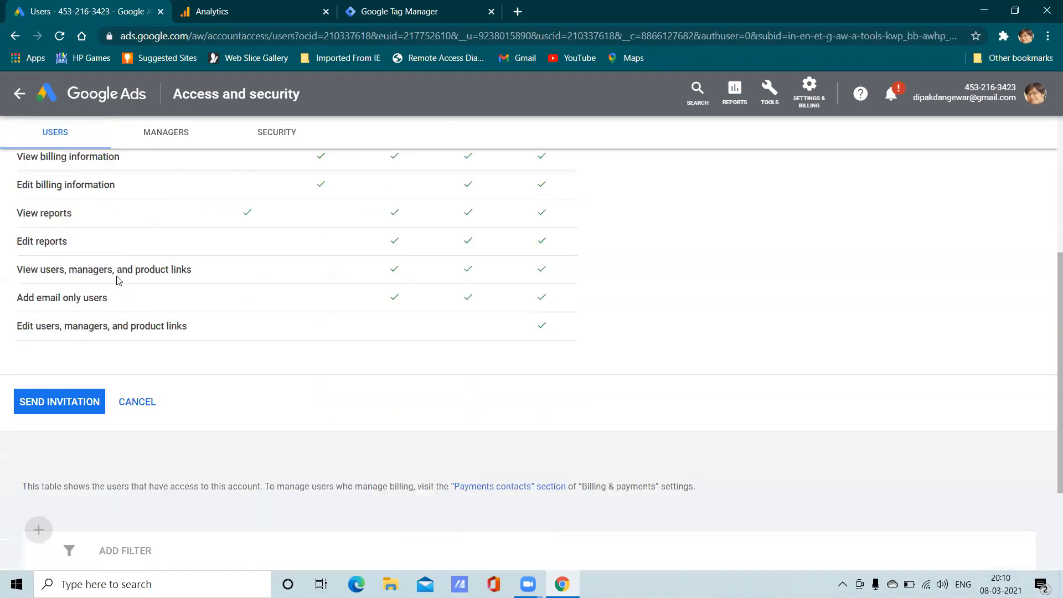
scroll(115, 277, "up", 3)
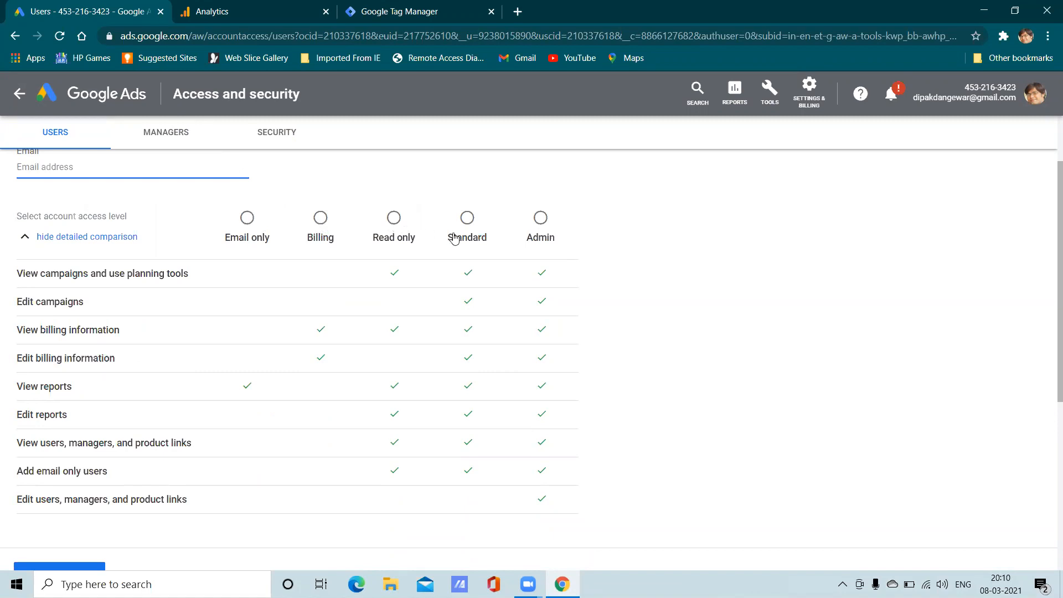
scroll(545, 239, "down", 3)
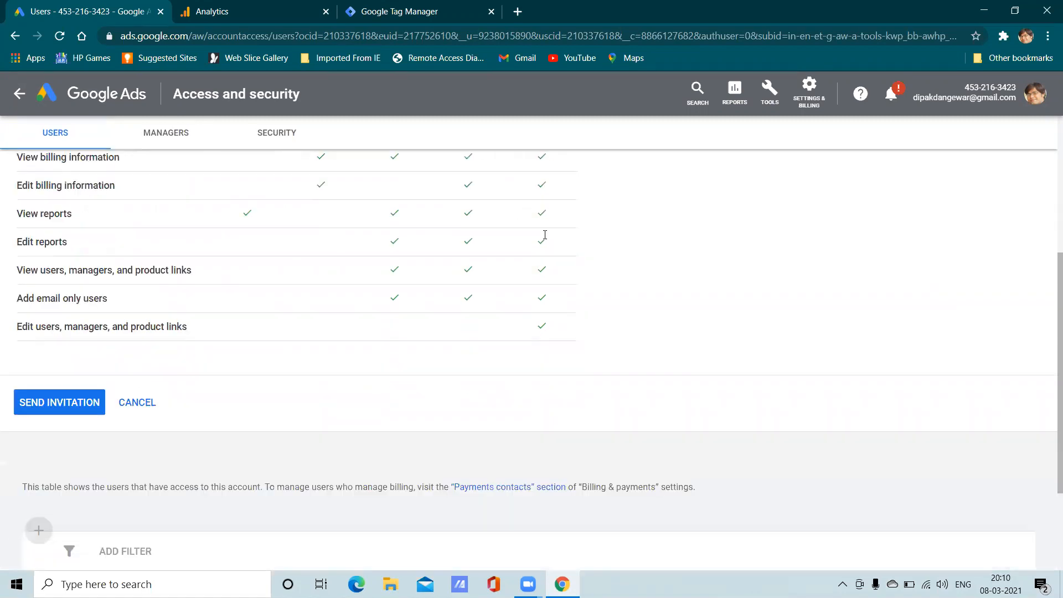
scroll(544, 239, "up", 3)
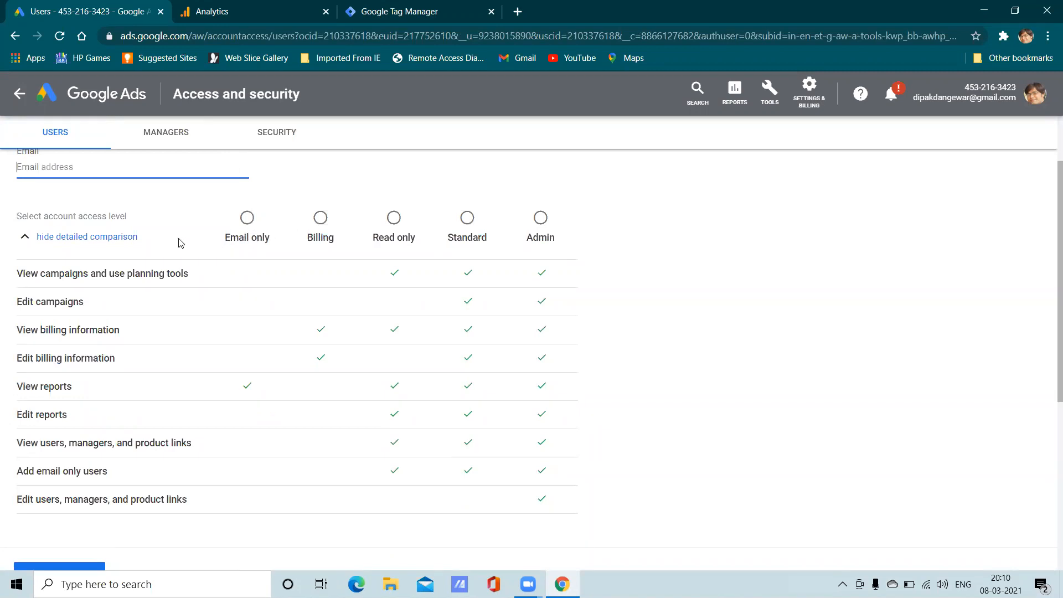
scroll(135, 221, "up", 2)
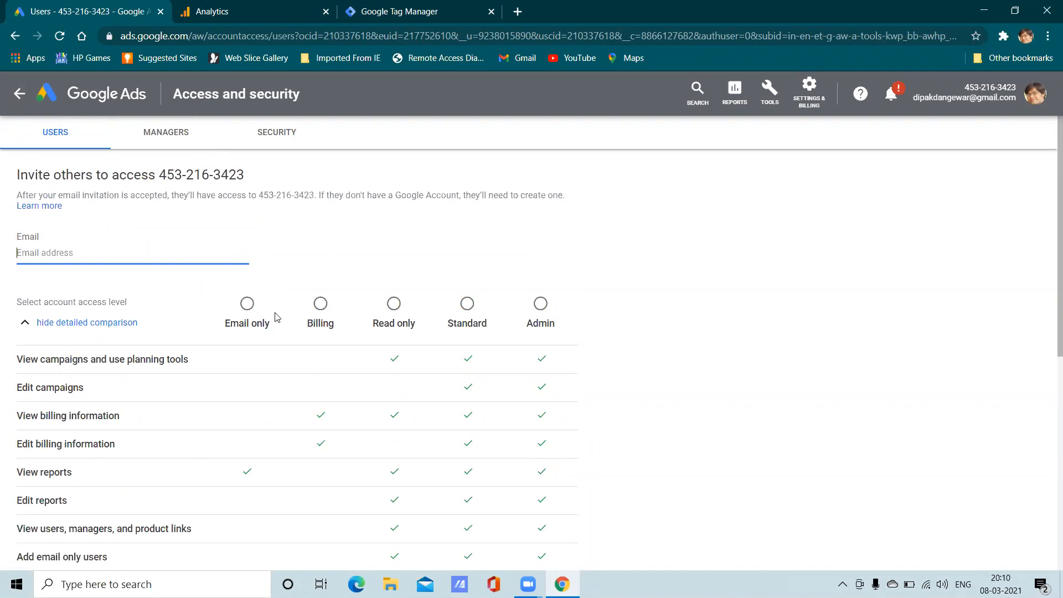
scroll(230, 316, "down", 2)
scroll(230, 320, "up", 2)
scroll(340, 277, "down", 2)
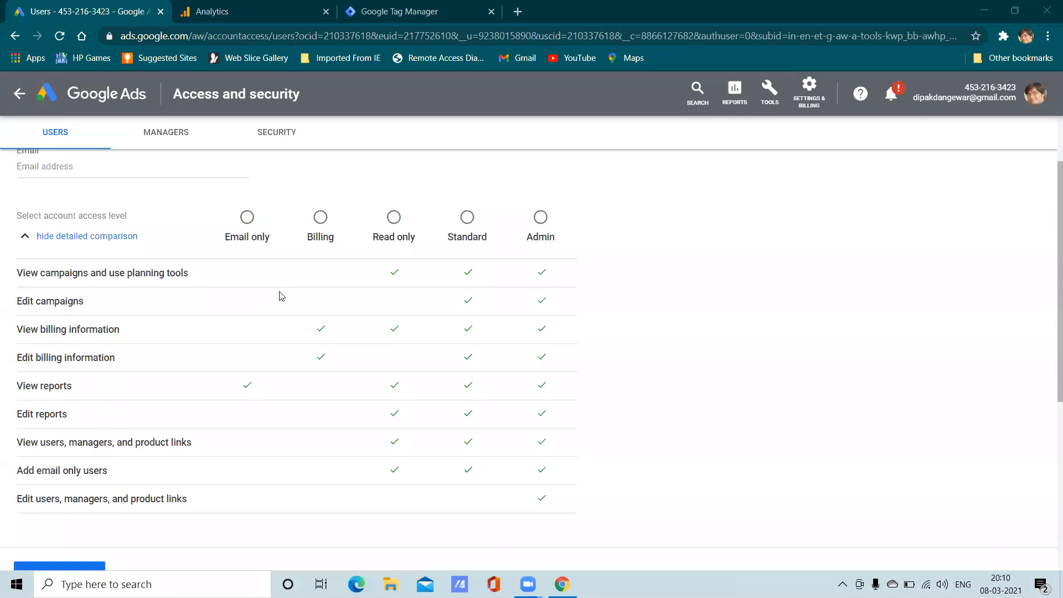
scroll(192, 331, "down", 6)
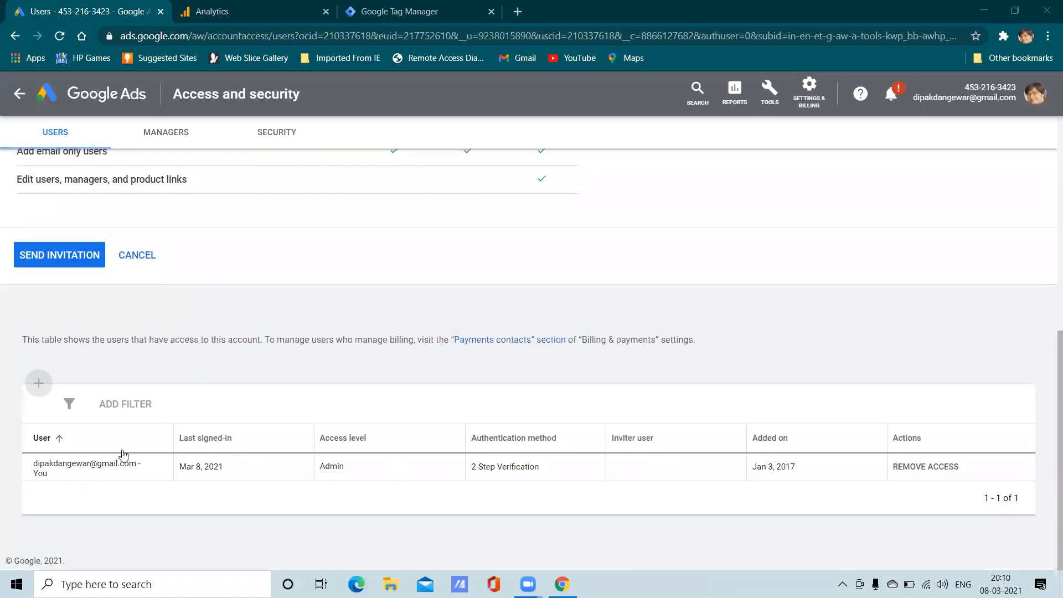
scroll(166, 284, "up", 6)
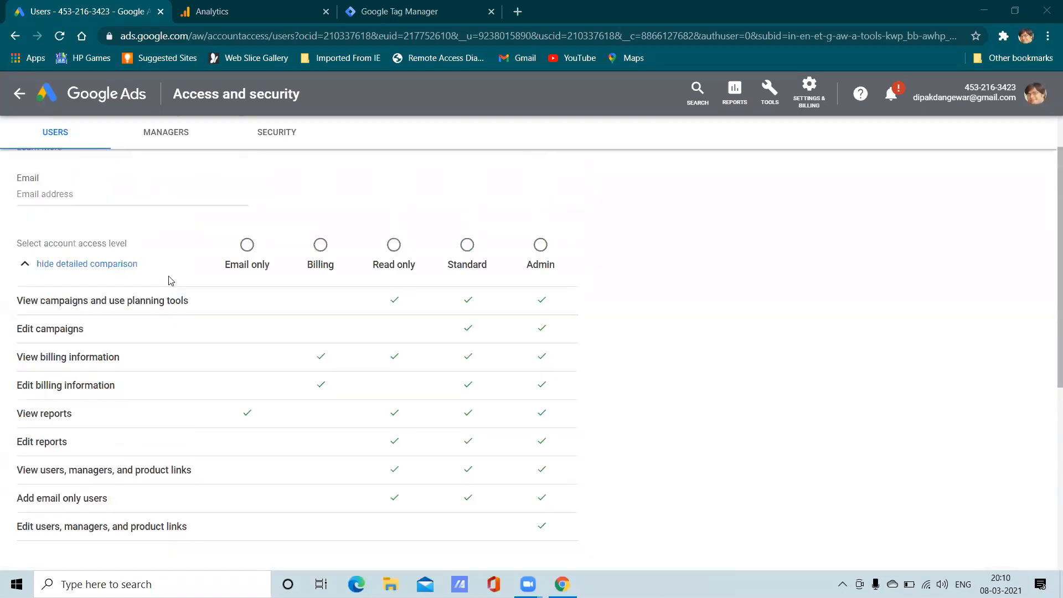
- Review the allowed domains and authentication method in the account's security settings, and return to the campaigns overview
left_click(283, 133)
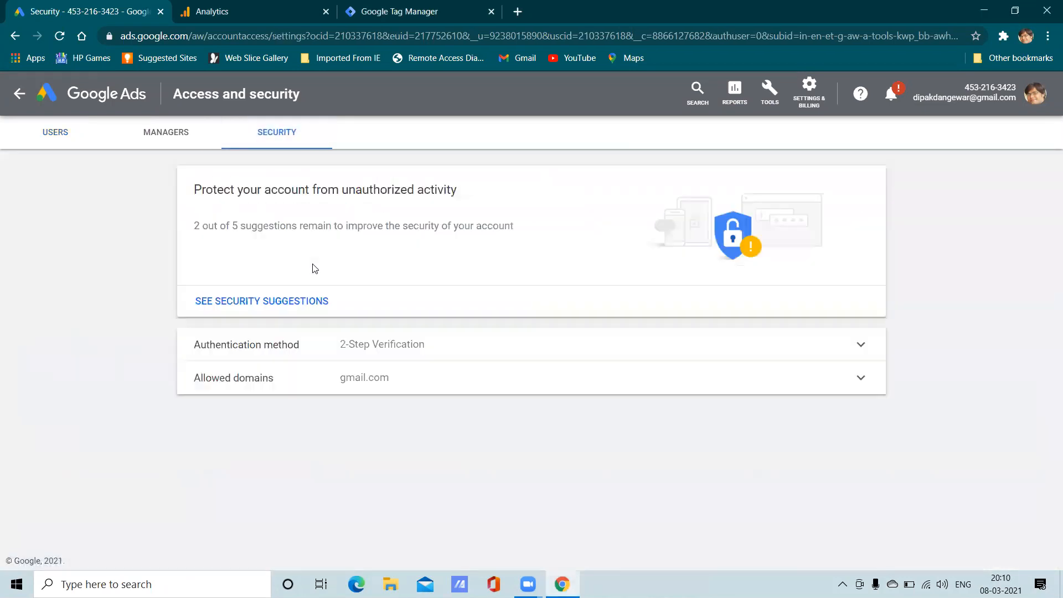
left_click(378, 384)
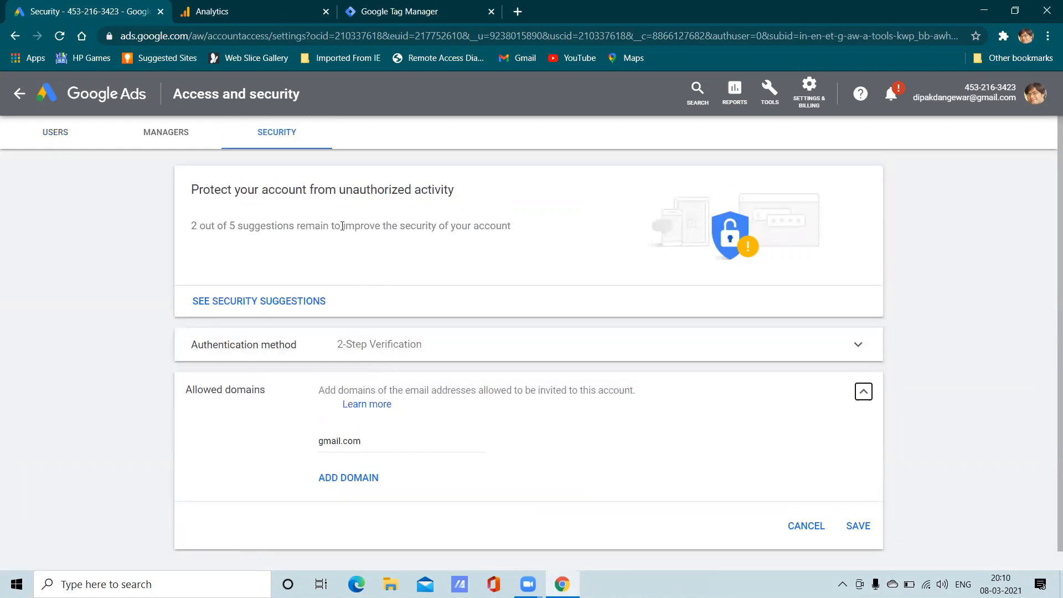
left_click(365, 346)
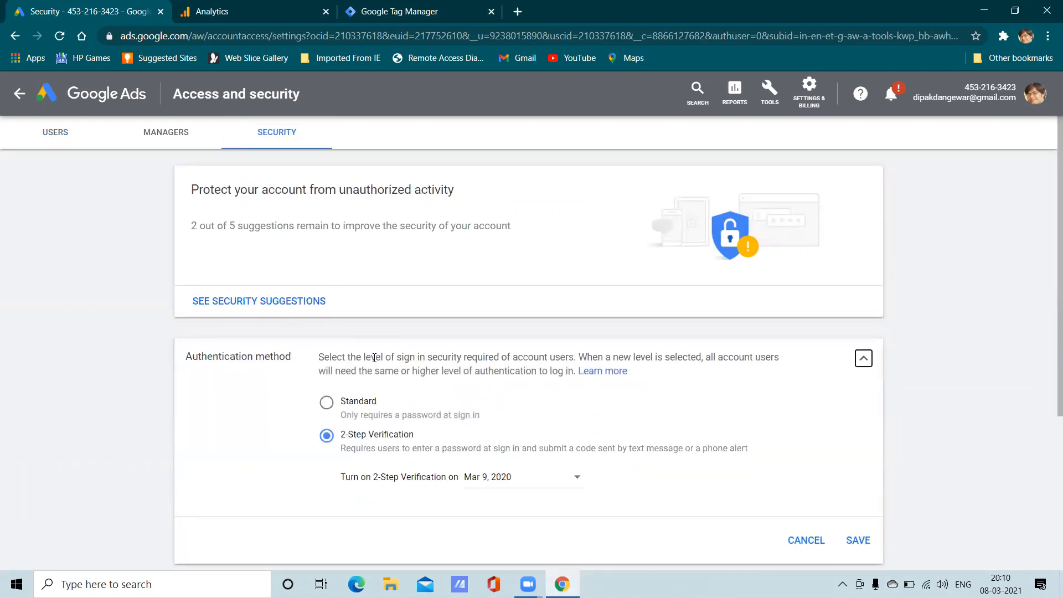
scroll(375, 357, "down", 4)
scroll(378, 366, "up", 4)
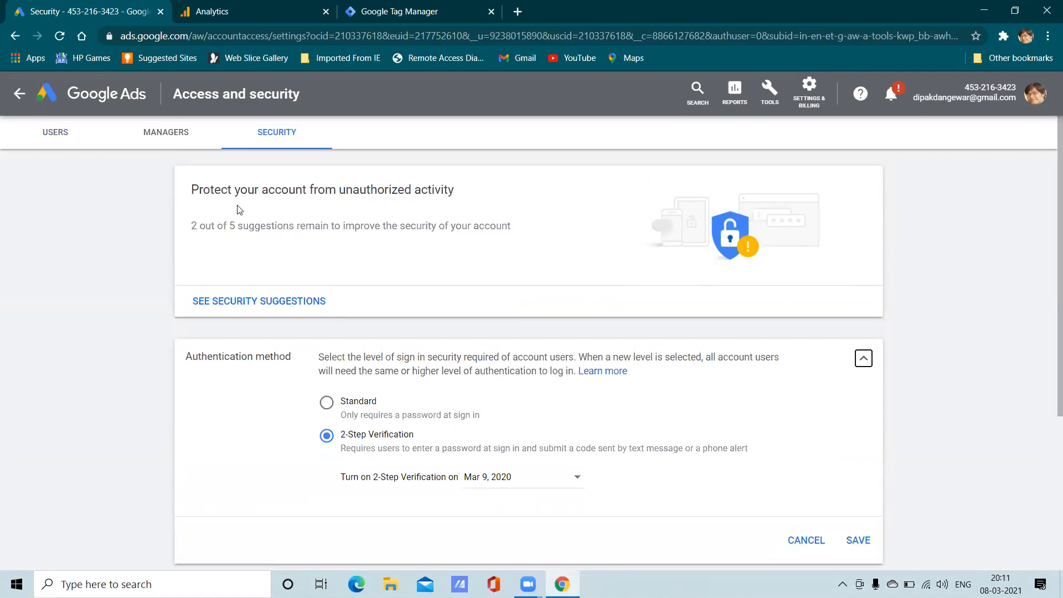
left_click(20, 94)
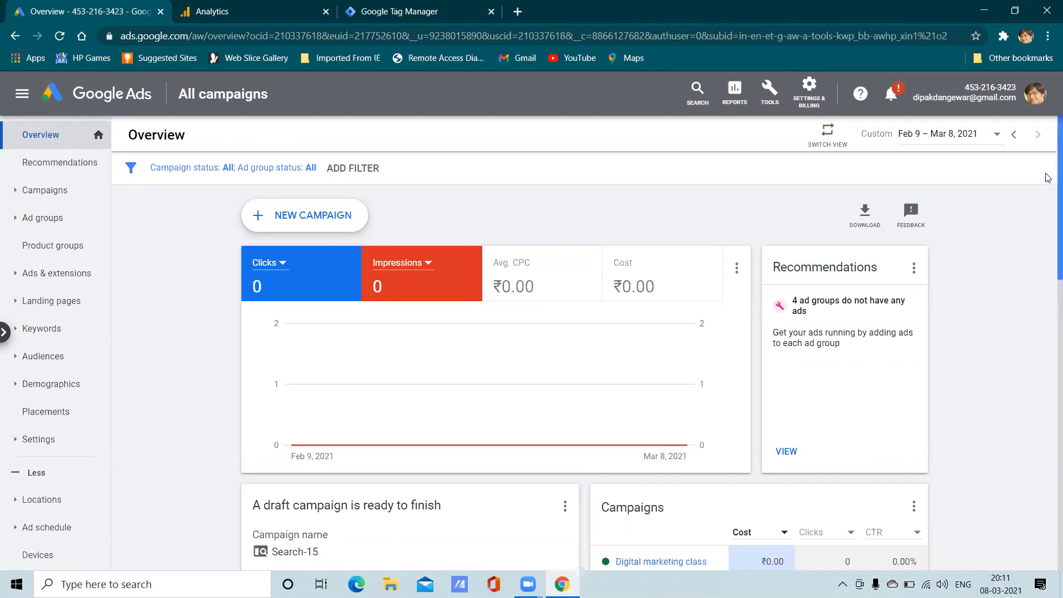
- Open the Keyword Planner from the account's planning tools
scroll(1048, 184, "down", 1)
scroll(1047, 184, "up", 1)
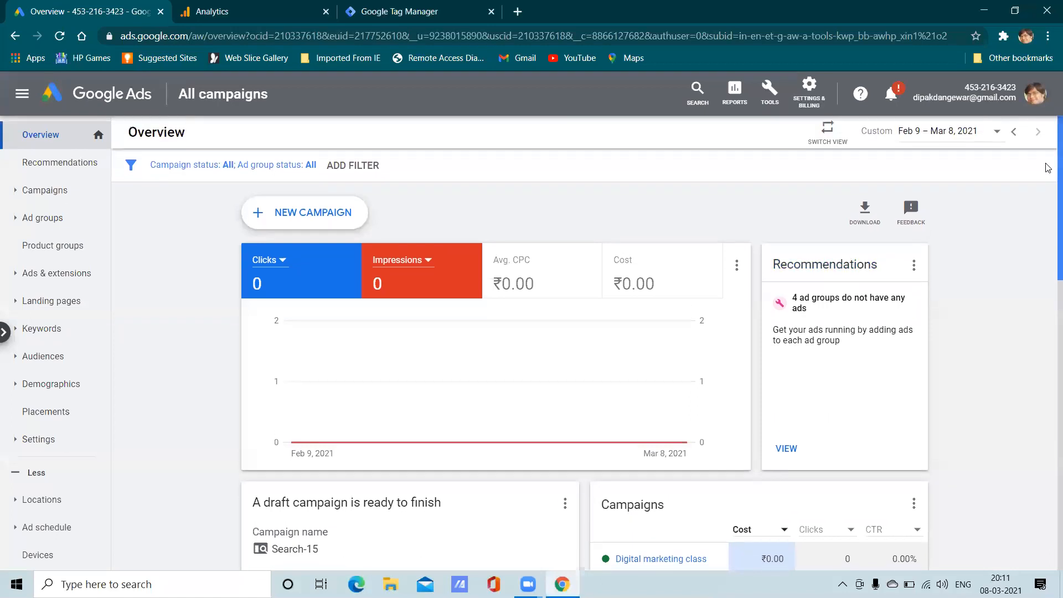
left_click(806, 102)
left_click(768, 99)
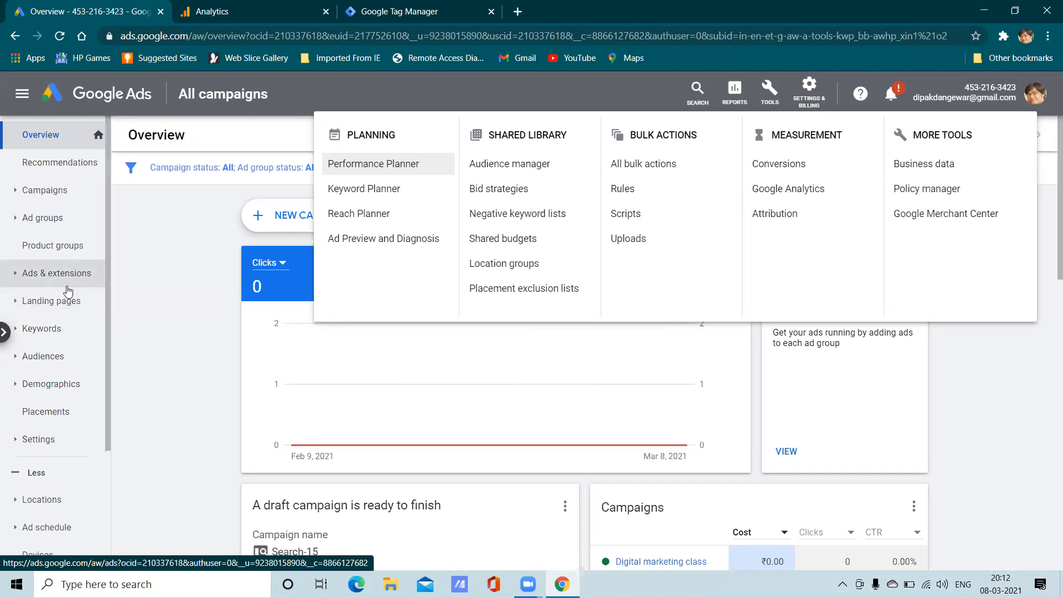
scroll(50, 332, "down", 3)
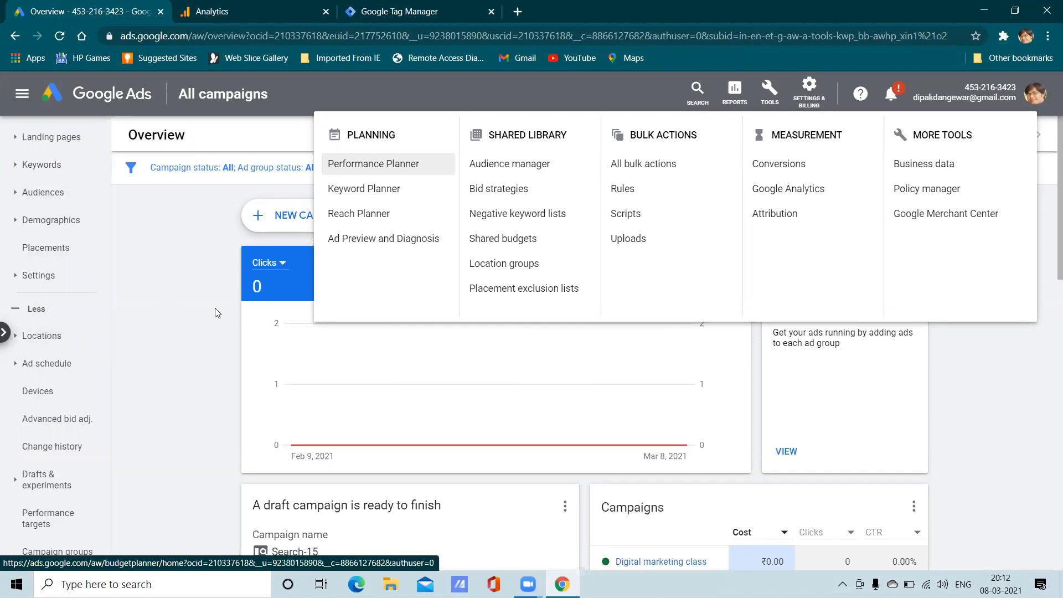
left_click(353, 191)
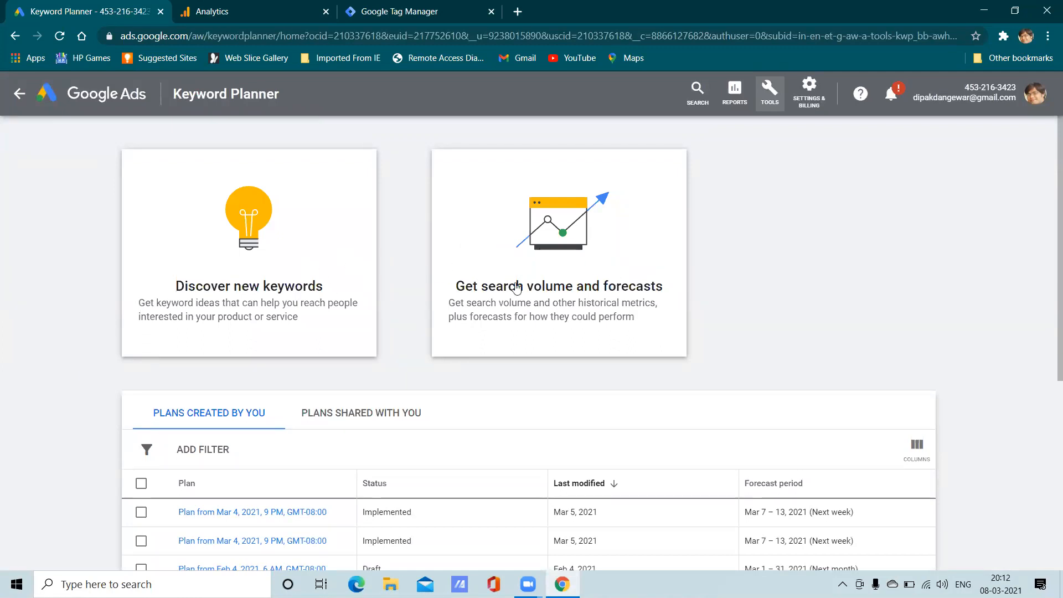
- Examine the Keyword Planner's two starting options, the list of existing plans, and the account and billing options
scroll(541, 268, "down", 3)
scroll(540, 268, "up", 3)
scroll(753, 277, "down", 5)
scroll(753, 277, "up", 5)
scroll(833, 255, "down", 5)
scroll(836, 258, "up", 5)
scroll(767, 214, "down", 2)
scroll(767, 214, "up", 2)
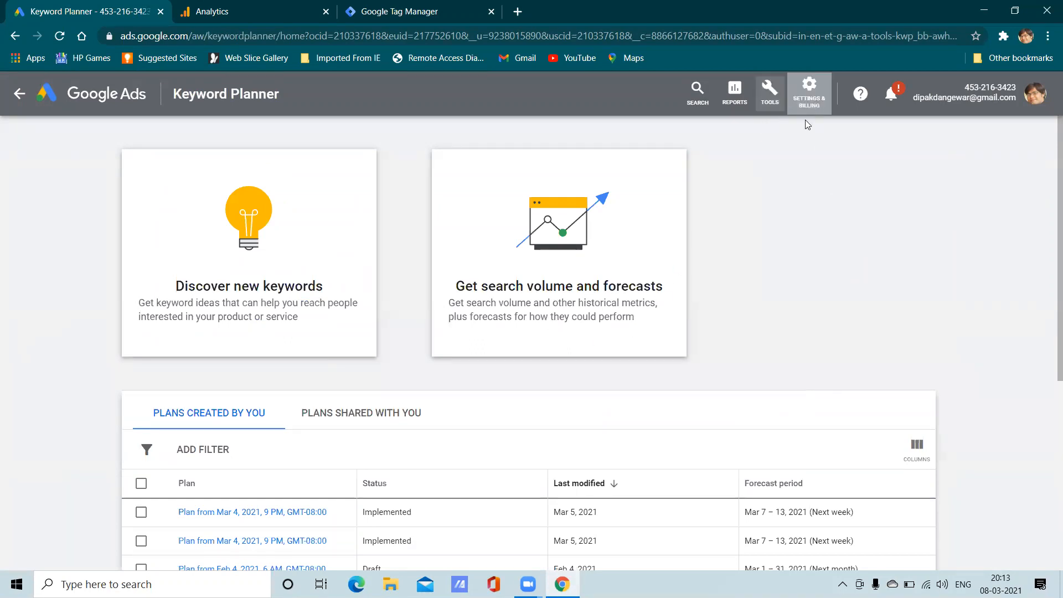
left_click(810, 102)
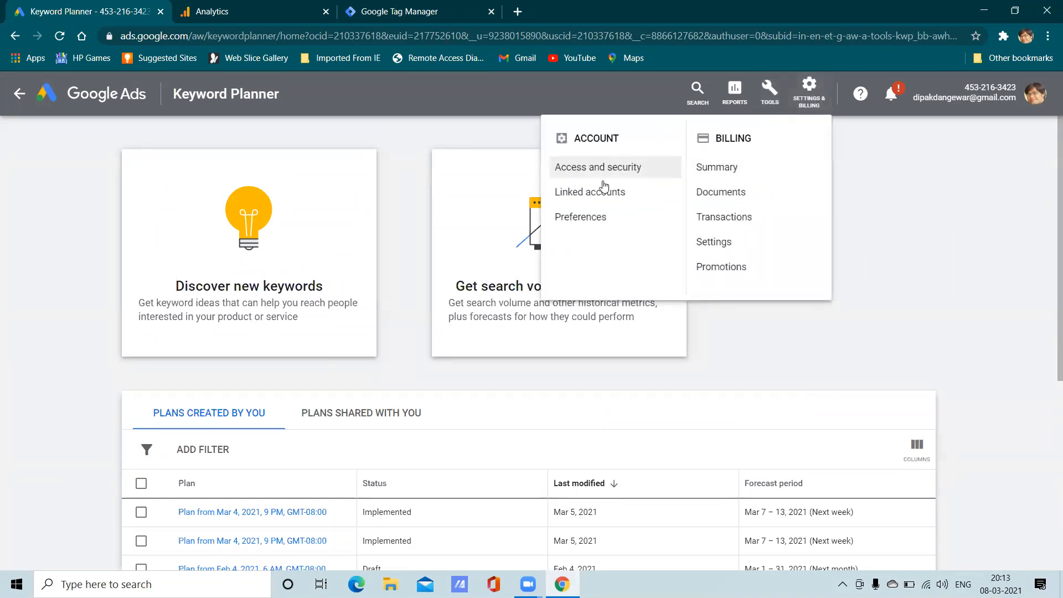
left_click(878, 254)
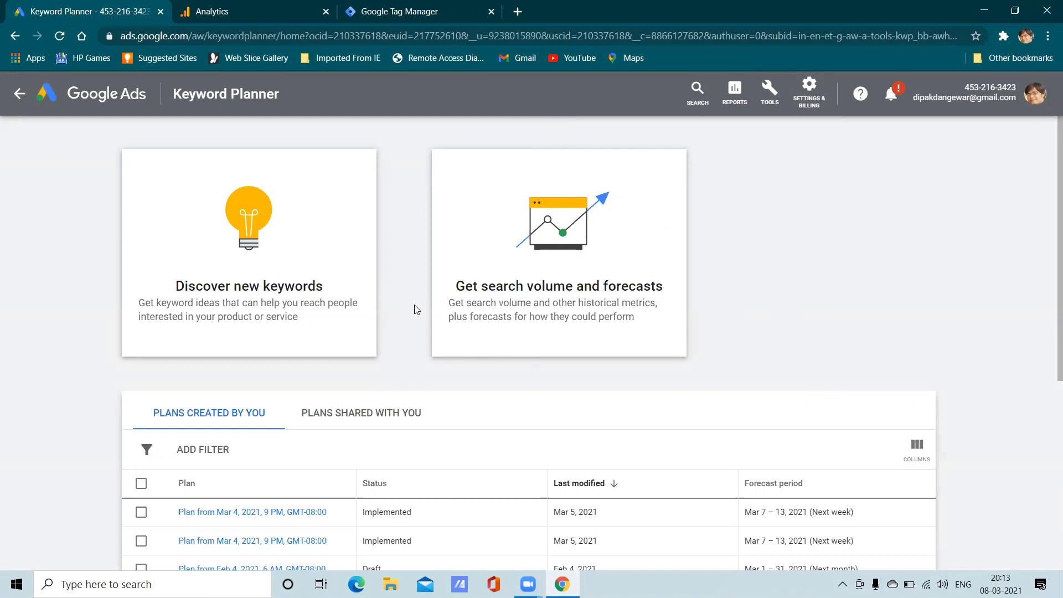
scroll(474, 351, "down", 5)
scroll(743, 307, "up", 5)
- Start discovering new keywords, view the website-based form, and return to the form that starts with keywords
left_click(320, 259)
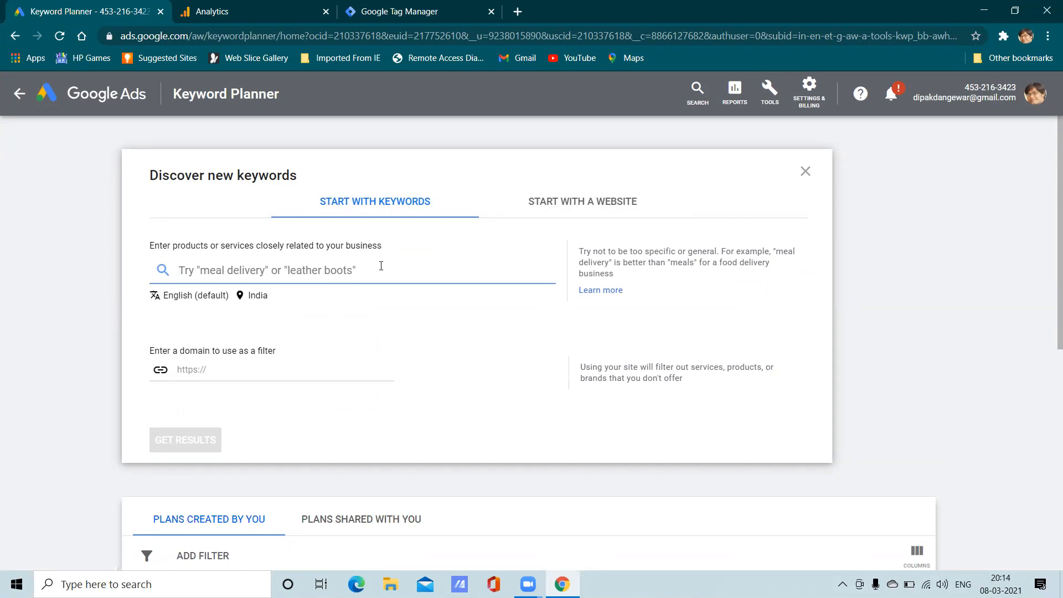
left_click(593, 214)
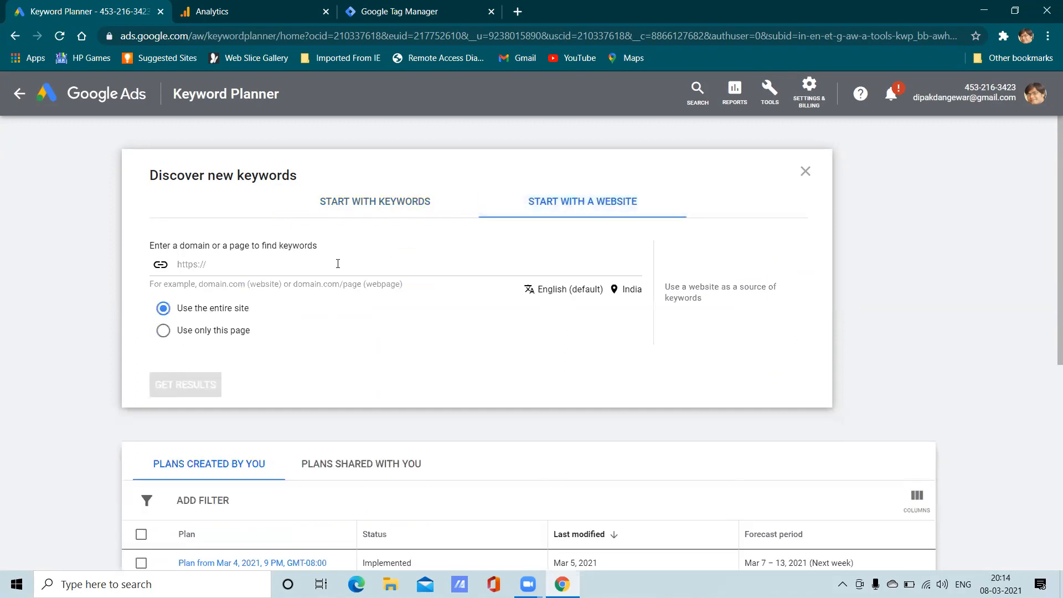
left_click(264, 264)
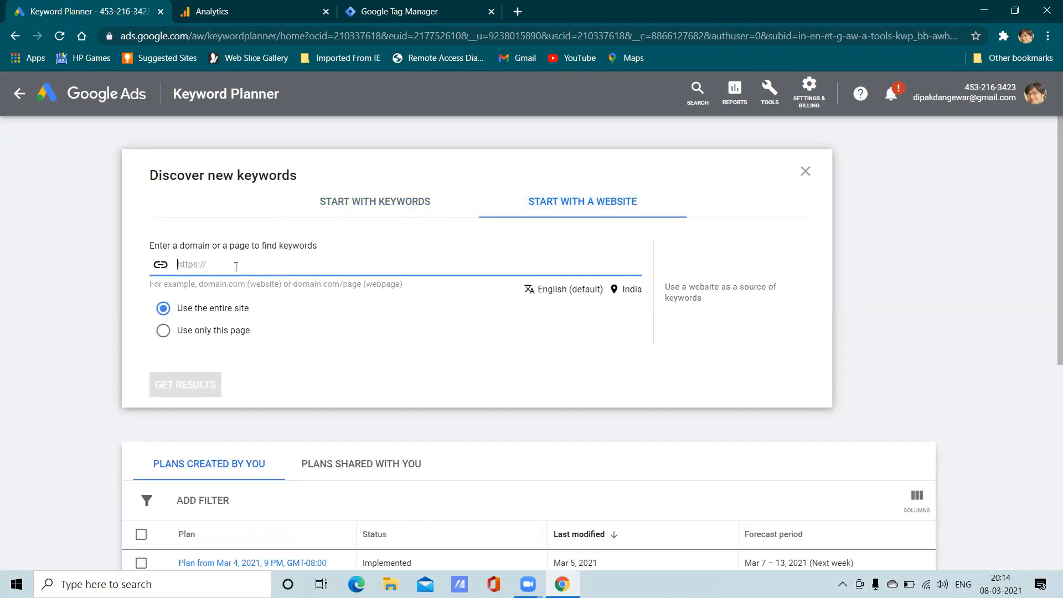
left_click(361, 202)
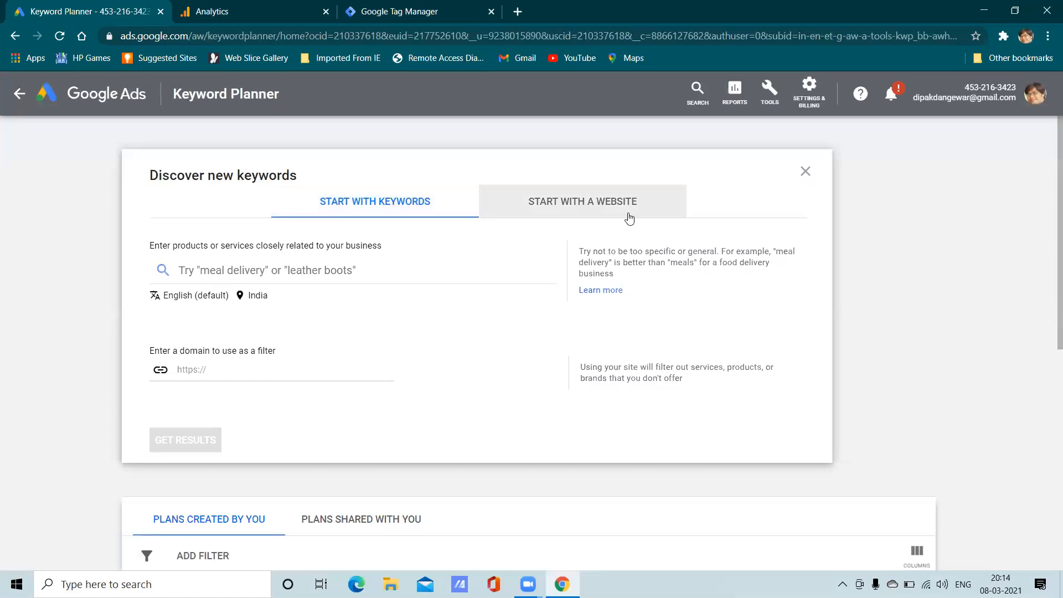
- Add "digital marketing" as the first product or service keyword
left_click(266, 266)
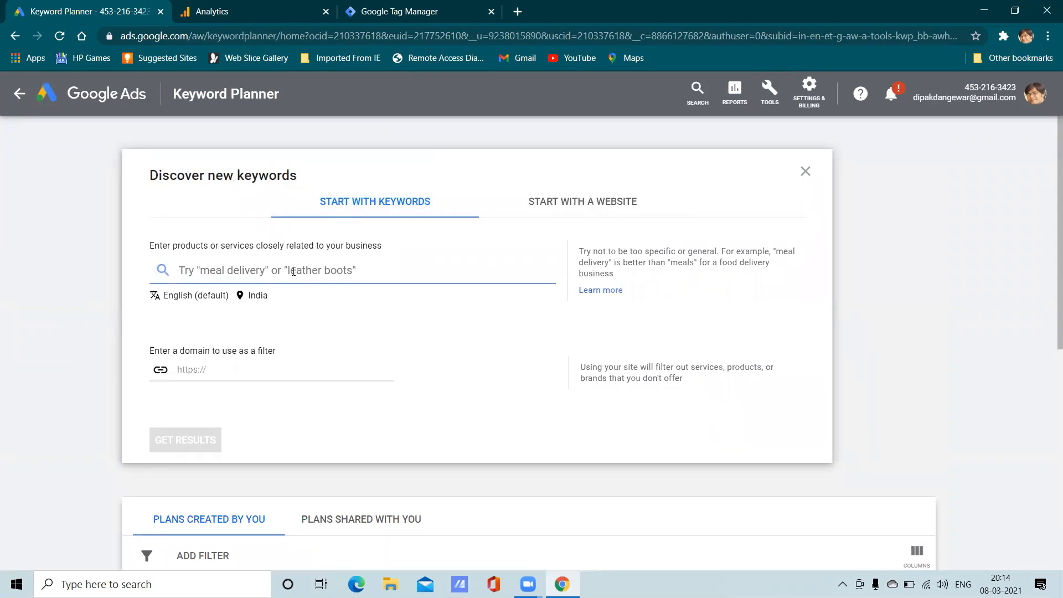
type("D")
key("BackSpace")
type("dipak")
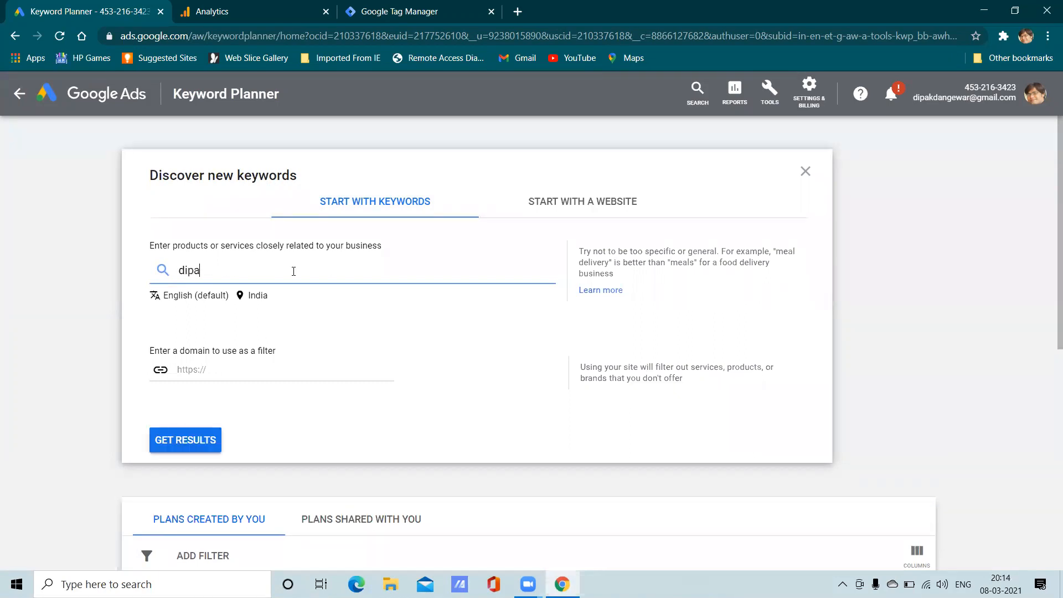
key("BackSpace")
key("BackSpace")
key("BackSpace")
type("gital marketing")
key("Return")
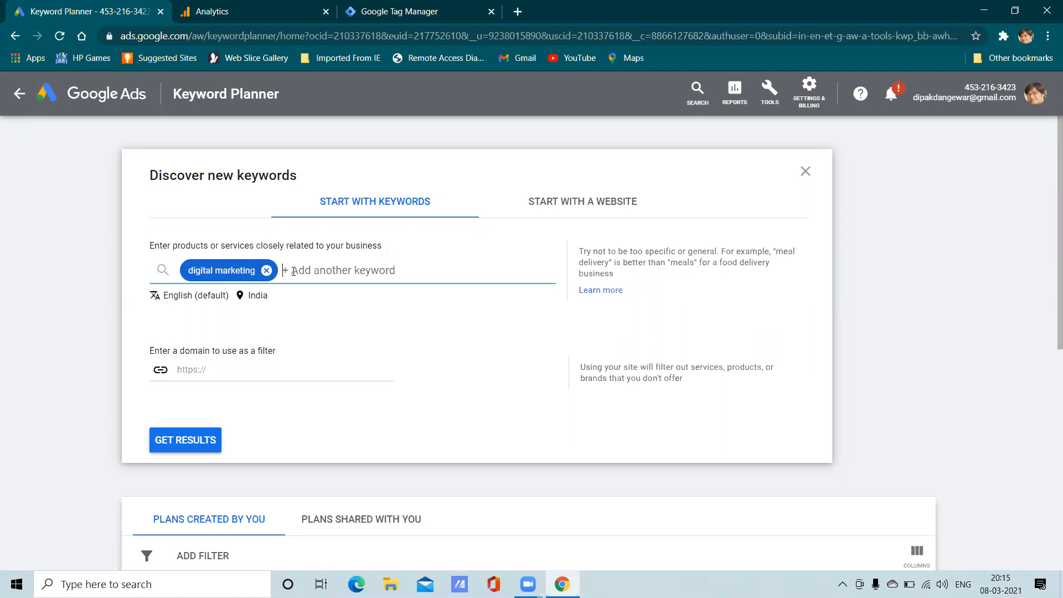
- Add the keywords "digital marketing course" and "digital marketing training" to the search
type("digital marketing course")
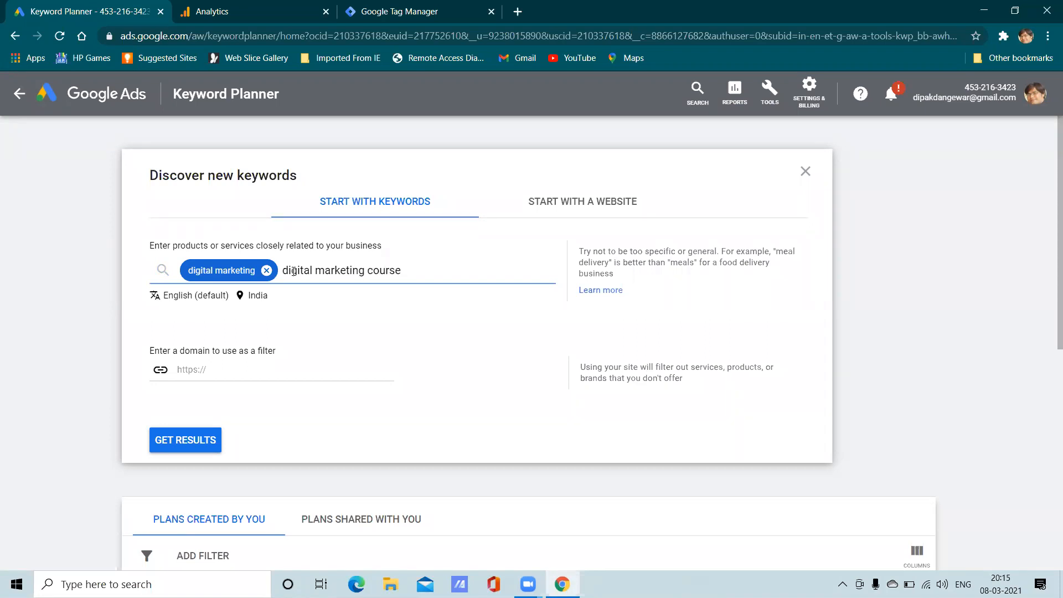
key("Return")
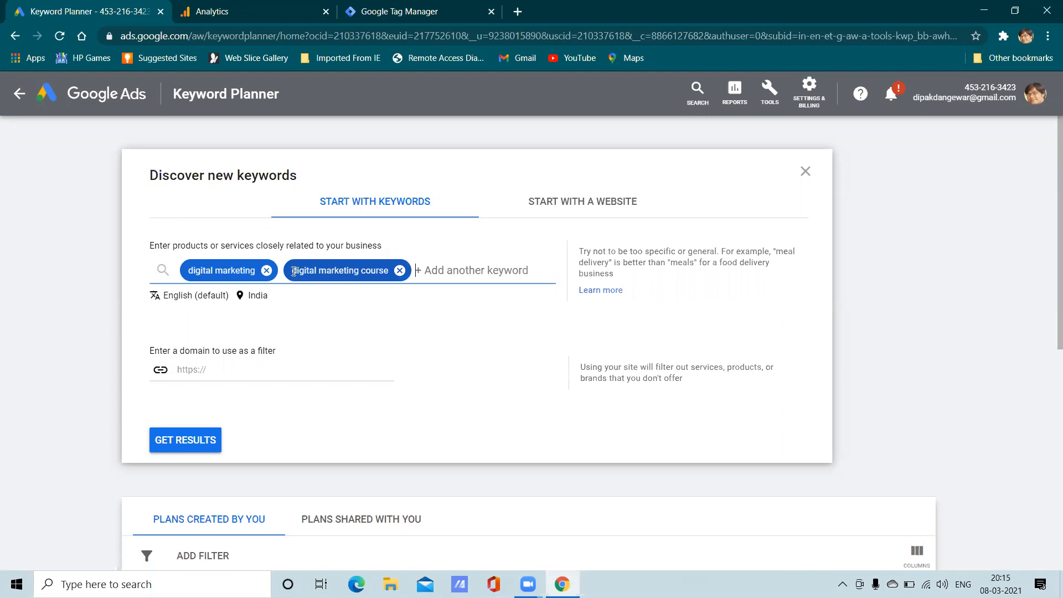
type("digitalk=")
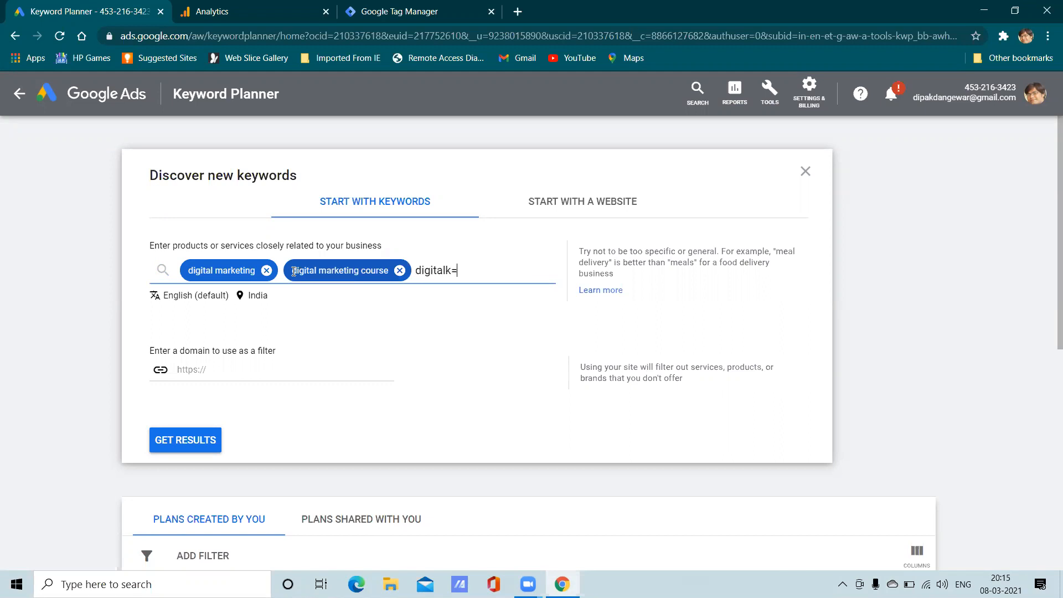
key("BackSpace")
key("BackSpace")
type("marketing traon")
key("BackSpace")
key("BackSpace")
type("ing")
key("BackSpace")
type("ing")
key("Return")
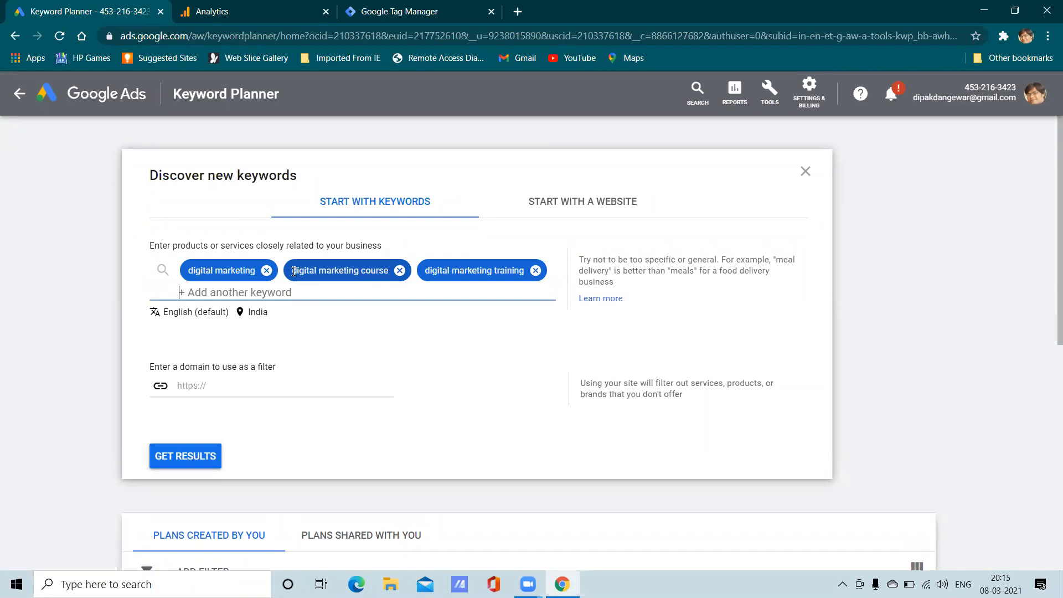
- Add the keywords "online marketing" and "internet marketing course" to the search
type("on")
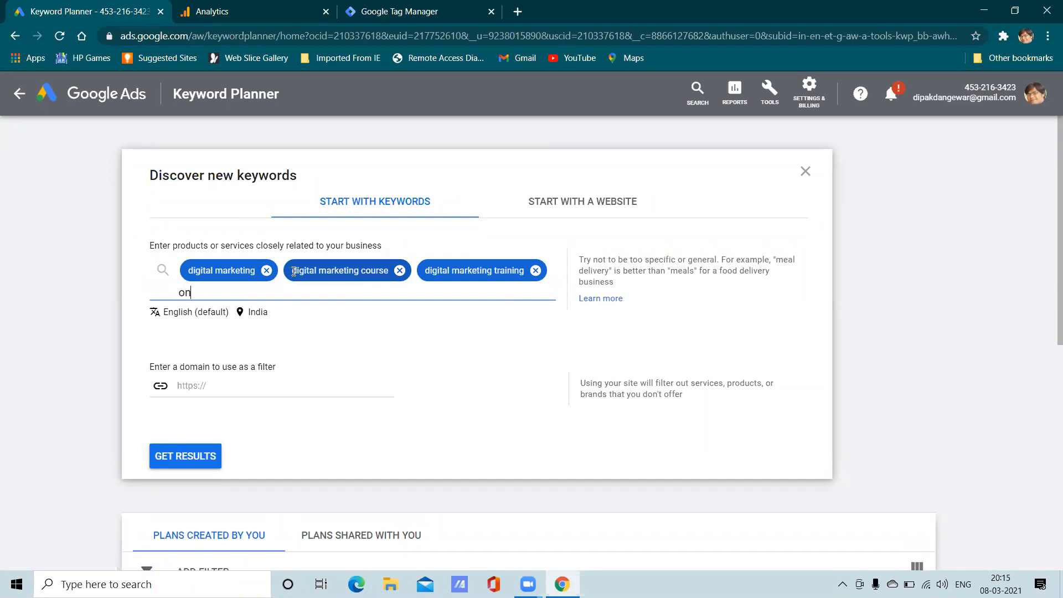
type("line marketing")
key("Return")
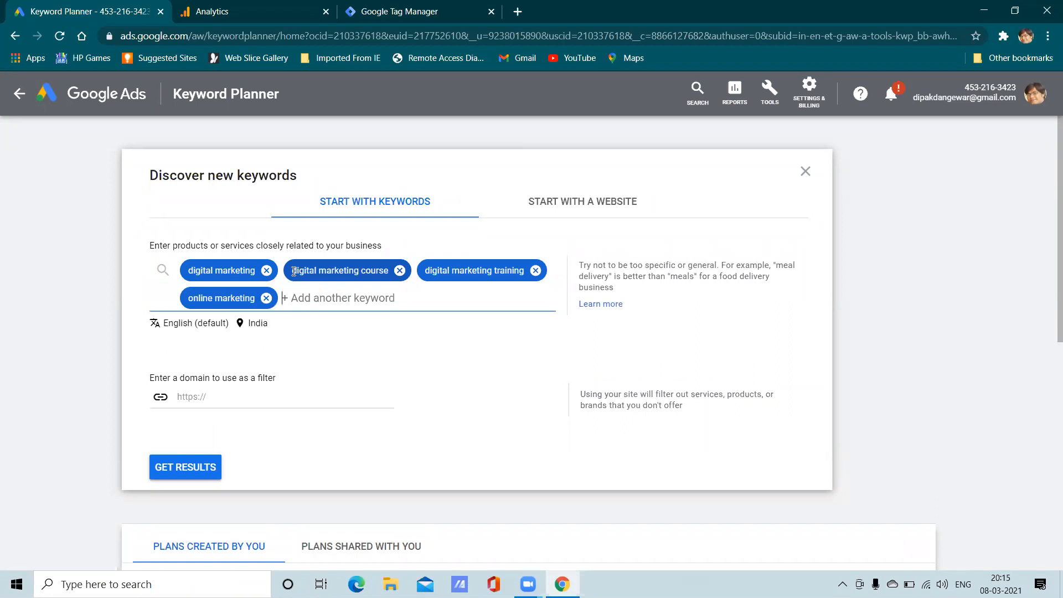
type("internet marketing course")
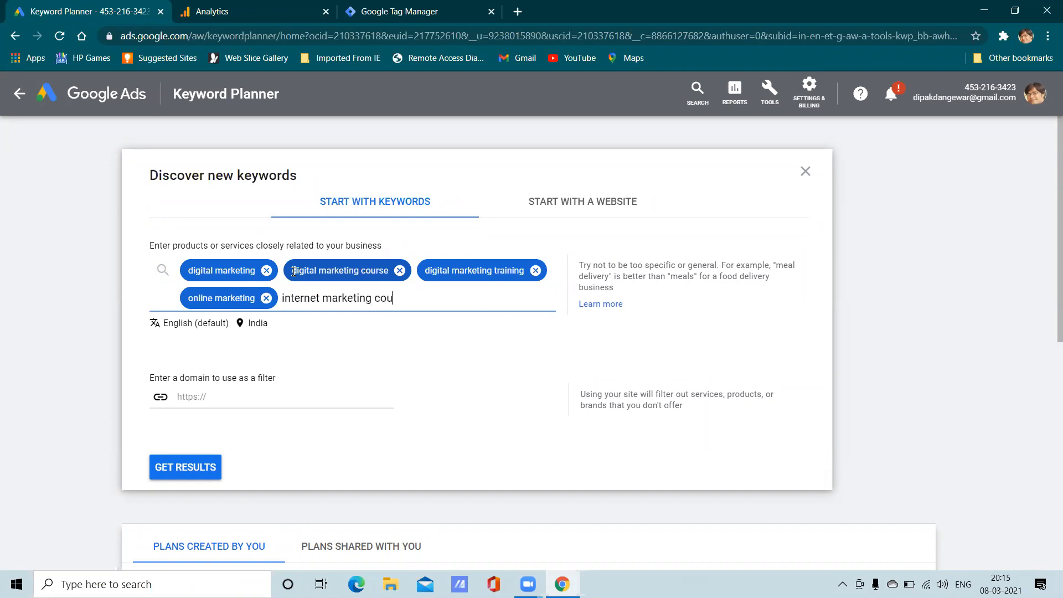
key("Return")
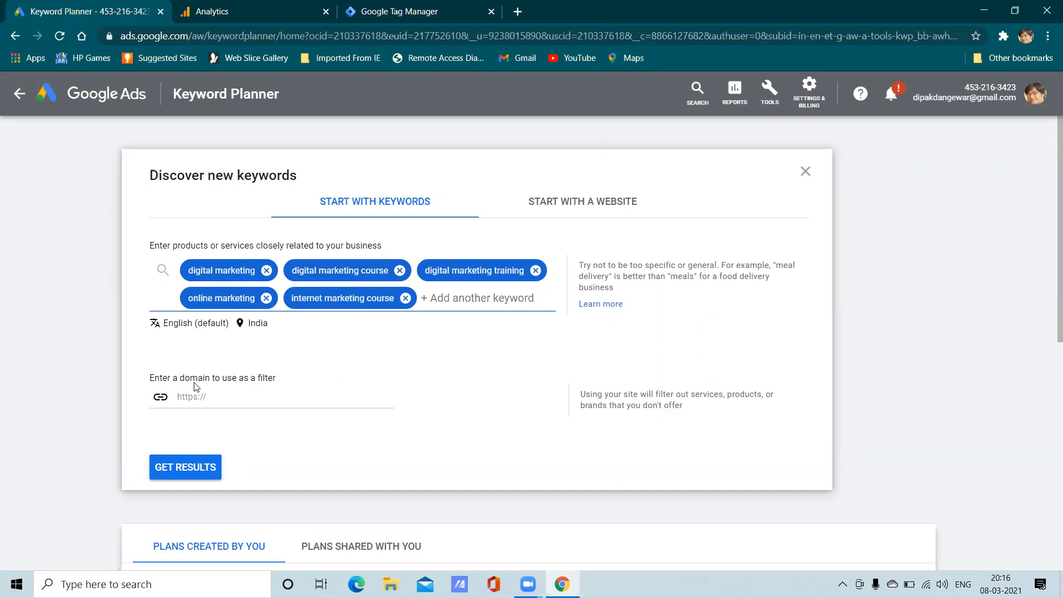
- Review the targeted location dialog and the available languages for the keyword search, keeping both settings as they are
left_click(258, 326)
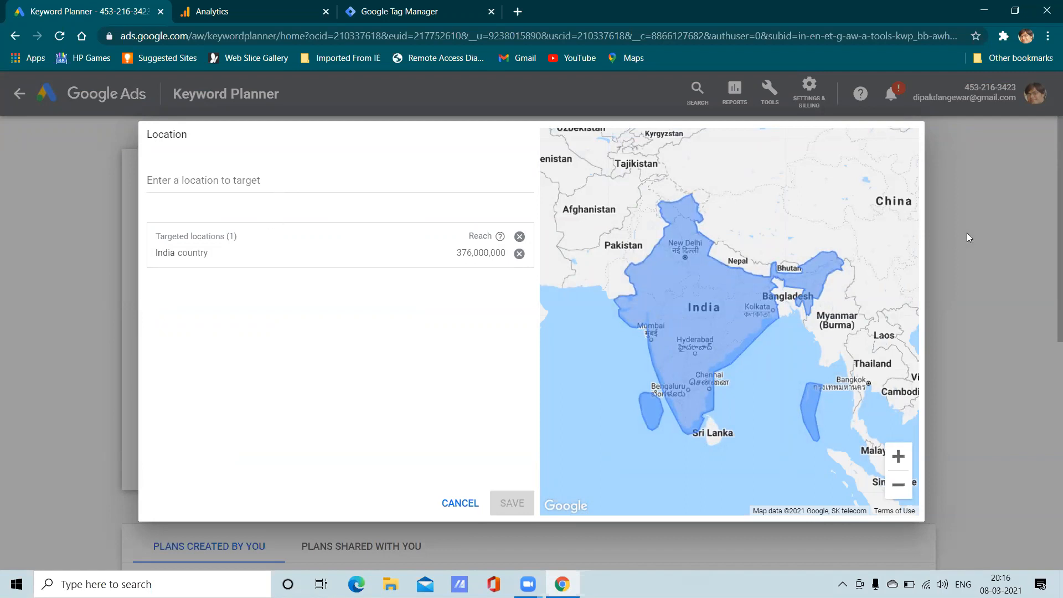
left_click(460, 500)
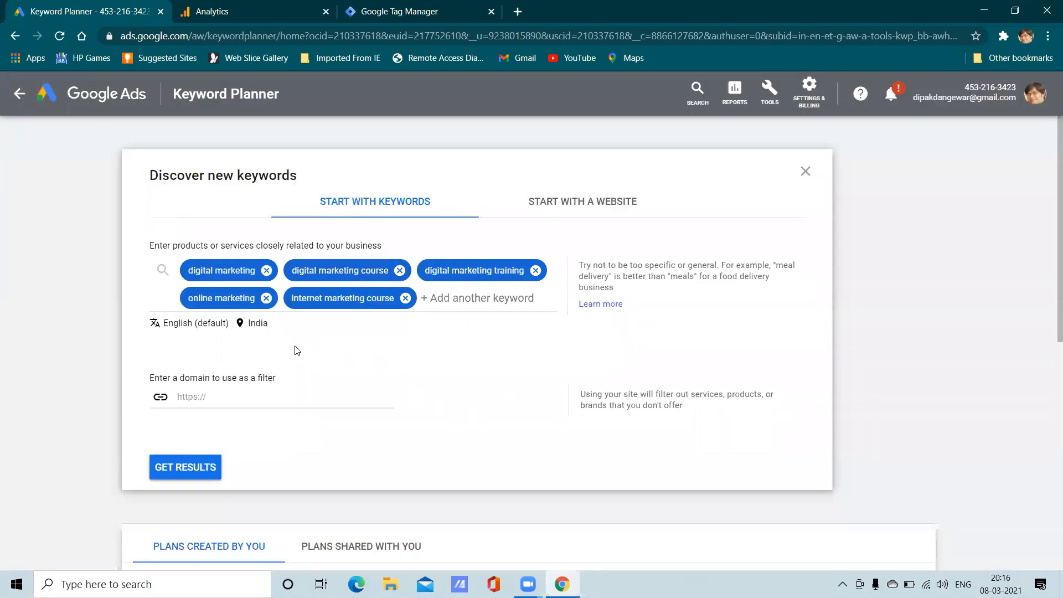
left_click(169, 323)
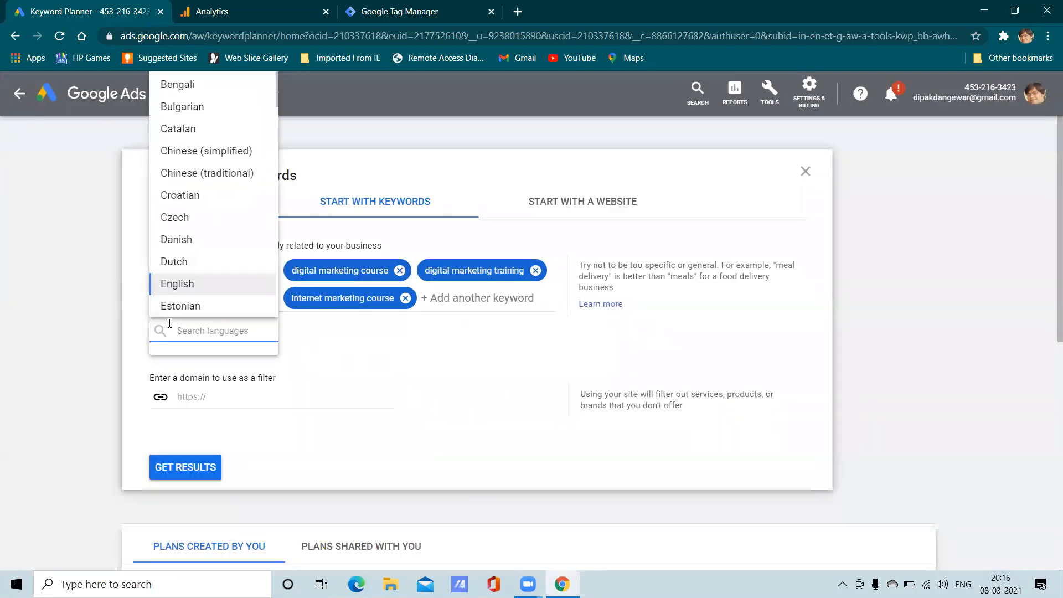
left_click(57, 269)
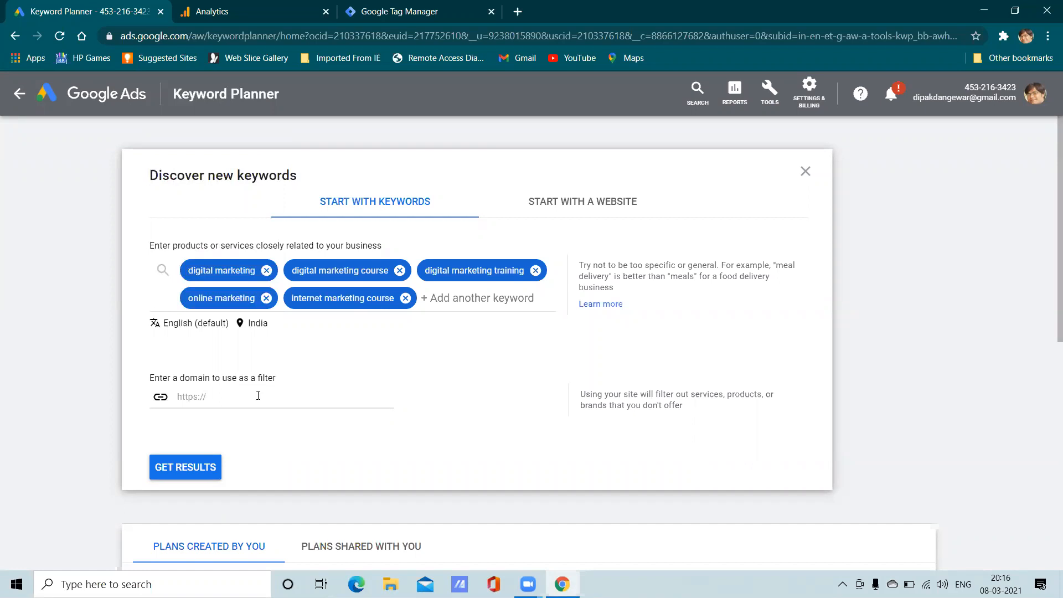
- Get the keyword ideas for the entered keywords, leaving the domain filter empty
left_click(191, 397)
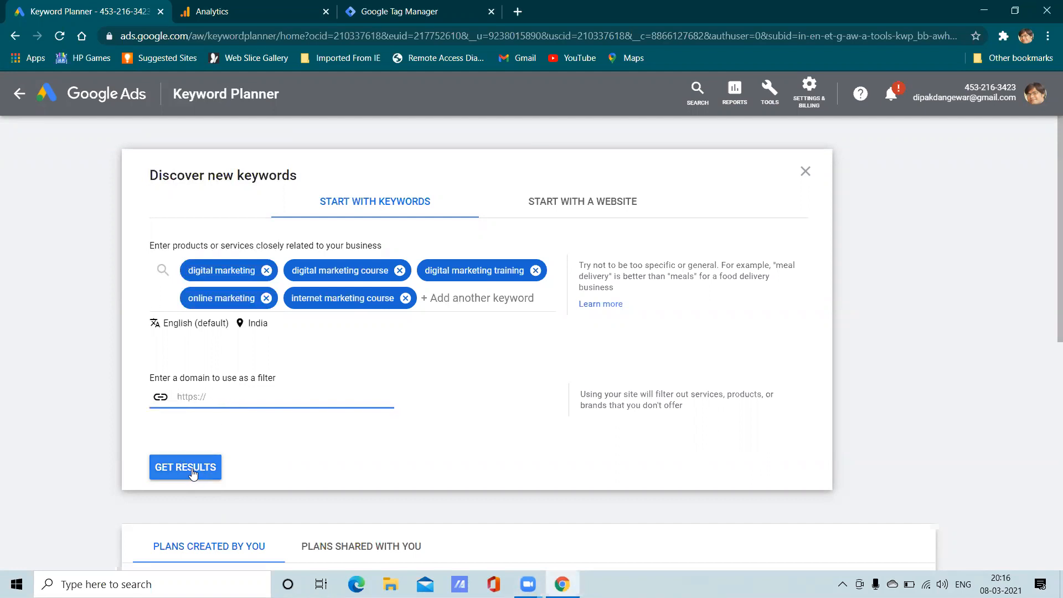
scroll(192, 472, "down", 2)
scroll(185, 417, "up", 2)
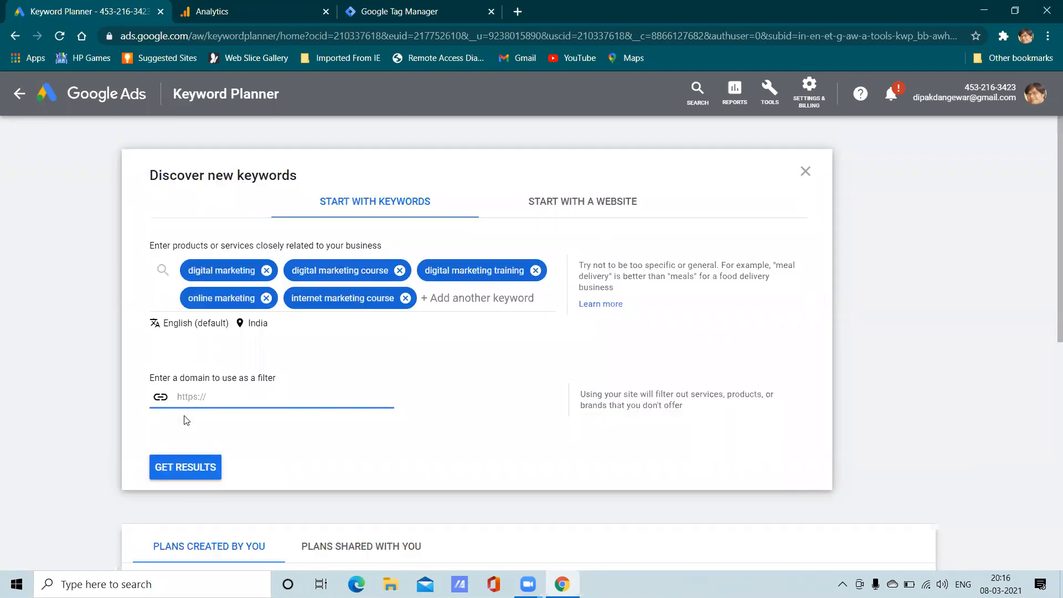
left_click(192, 470)
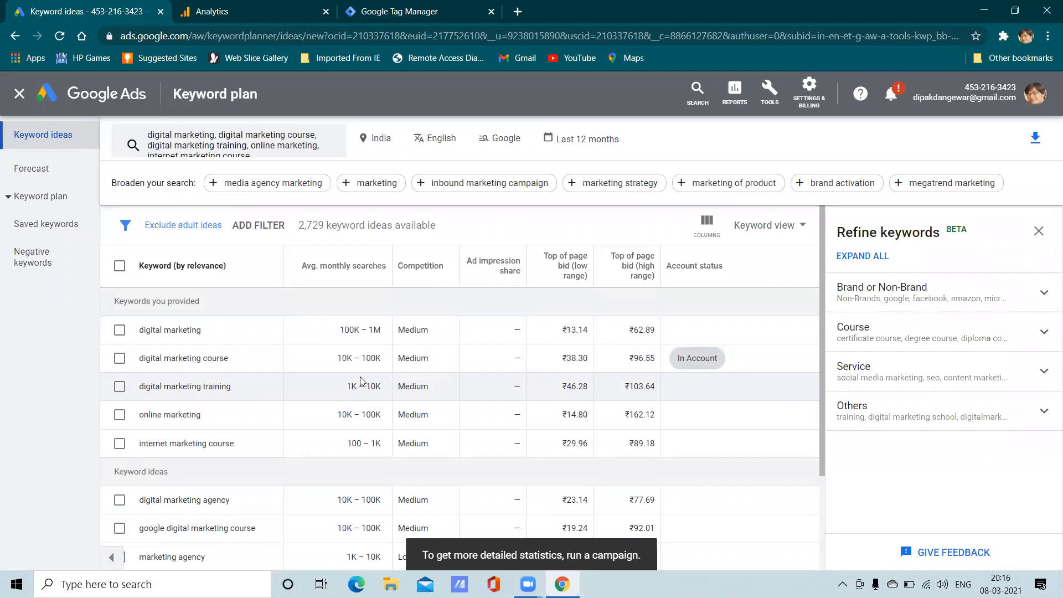
- Examine the Course and Service categories for refining keywords, collapsing each one again
left_click(934, 326)
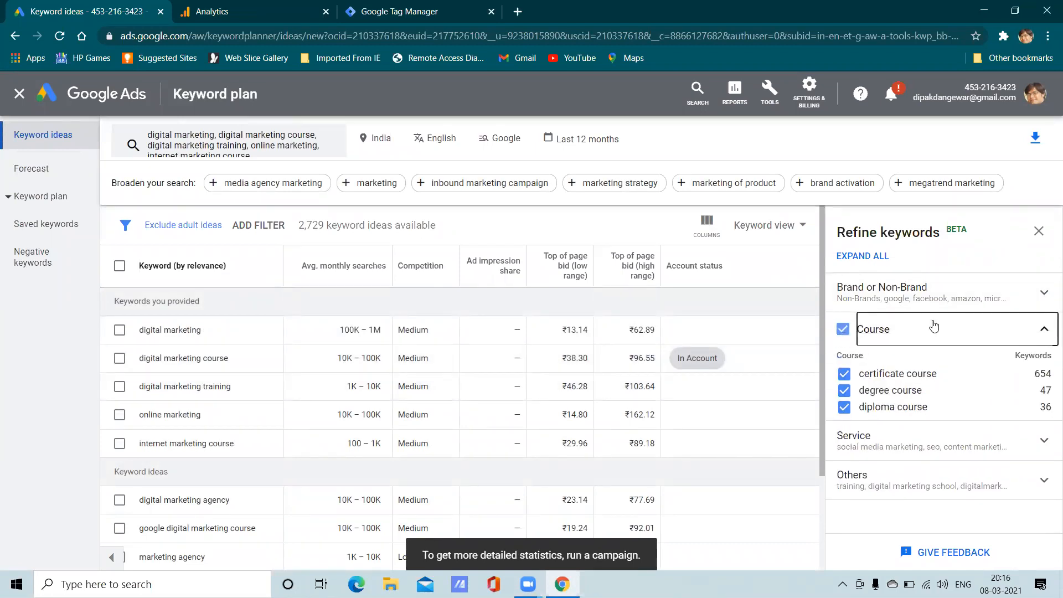
left_click(934, 329)
left_click(949, 366)
scroll(948, 362, "down", 1)
scroll(951, 343, "up", 1)
left_click(950, 360)
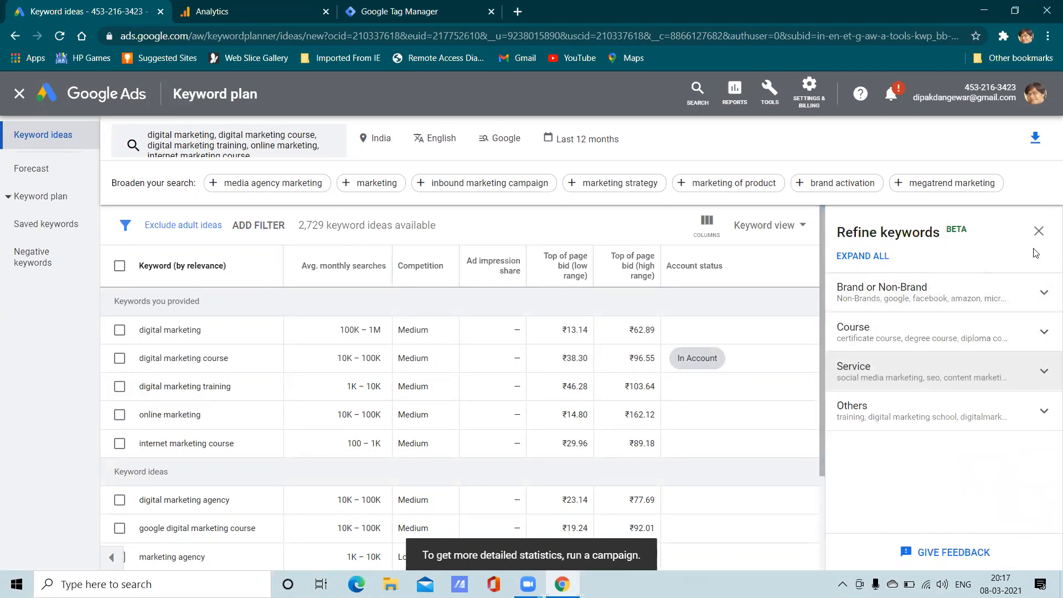
- Hide the keyword refinement options and look through the keyword ideas with their monthly searches, competition and bid ranges
left_click(1038, 231)
scroll(583, 406, "down", 3)
scroll(583, 405, "up", 3)
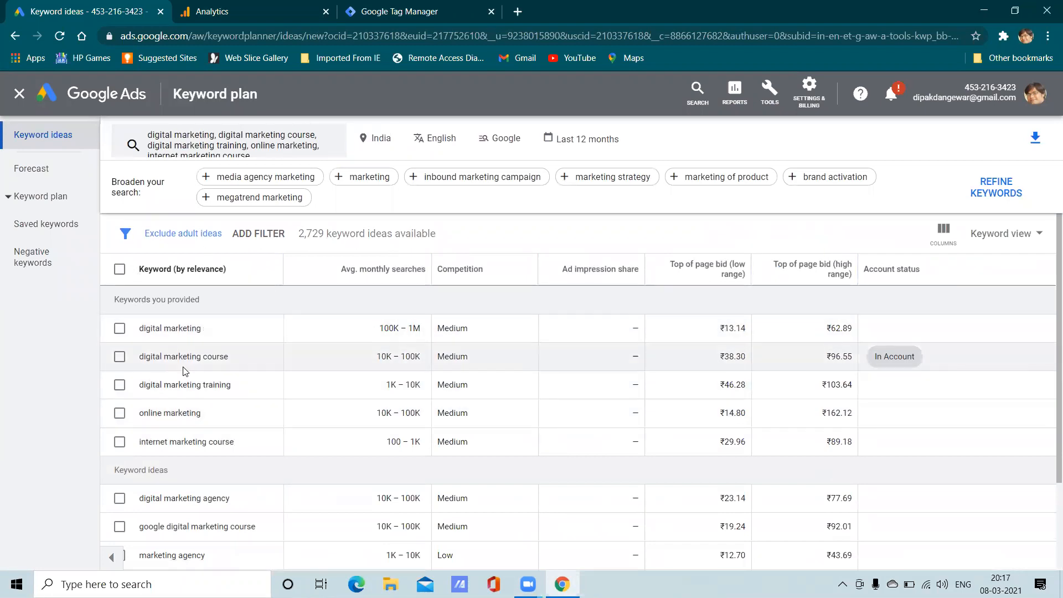
scroll(185, 368, "down", 2)
scroll(187, 369, "up", 1)
scroll(187, 369, "up", 1)
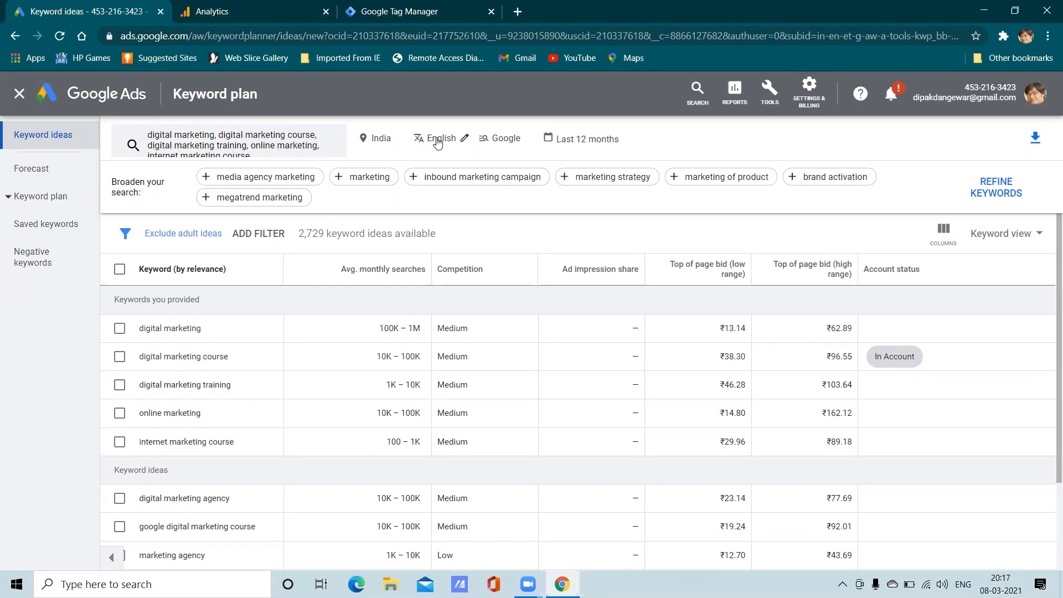
- View the search network choices for the keyword plan, keeping Google selected
left_click(520, 139)
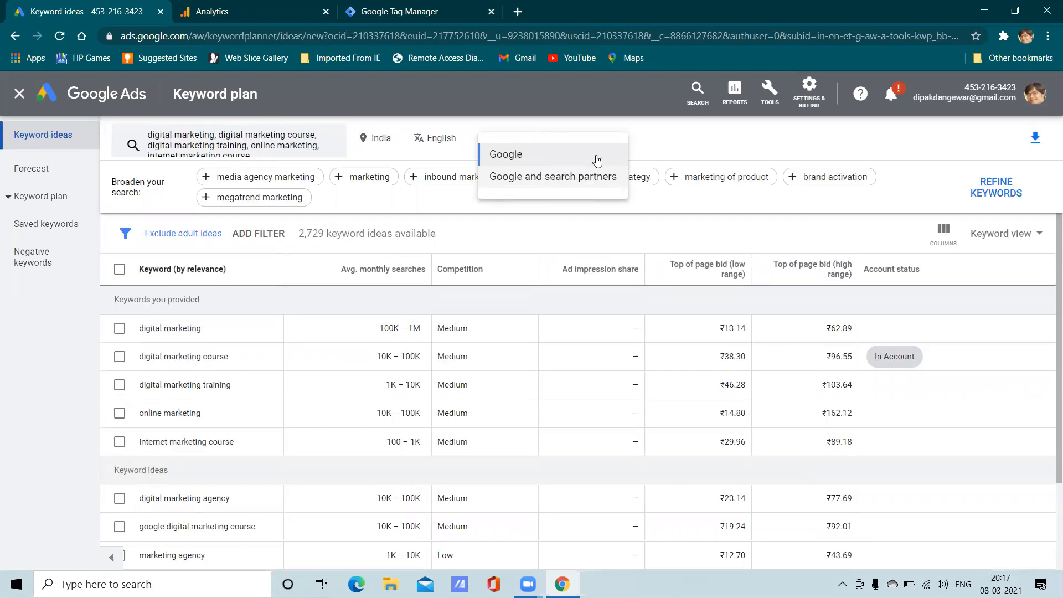
left_click(652, 146)
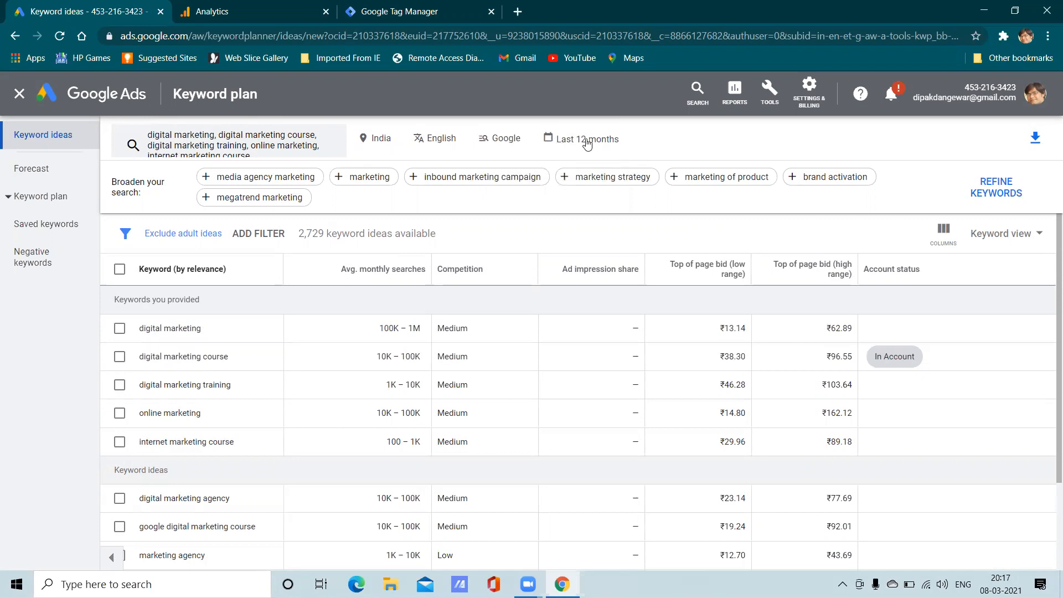
- View the date range choices for the keyword ideas, keeping Last 12 months selected
left_click(587, 142)
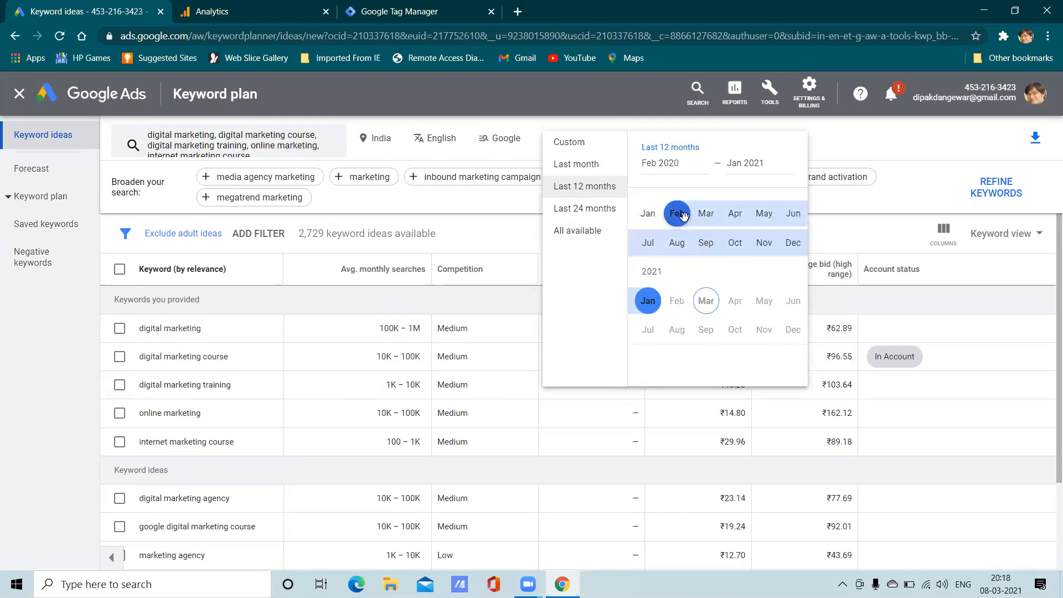
left_click(839, 143)
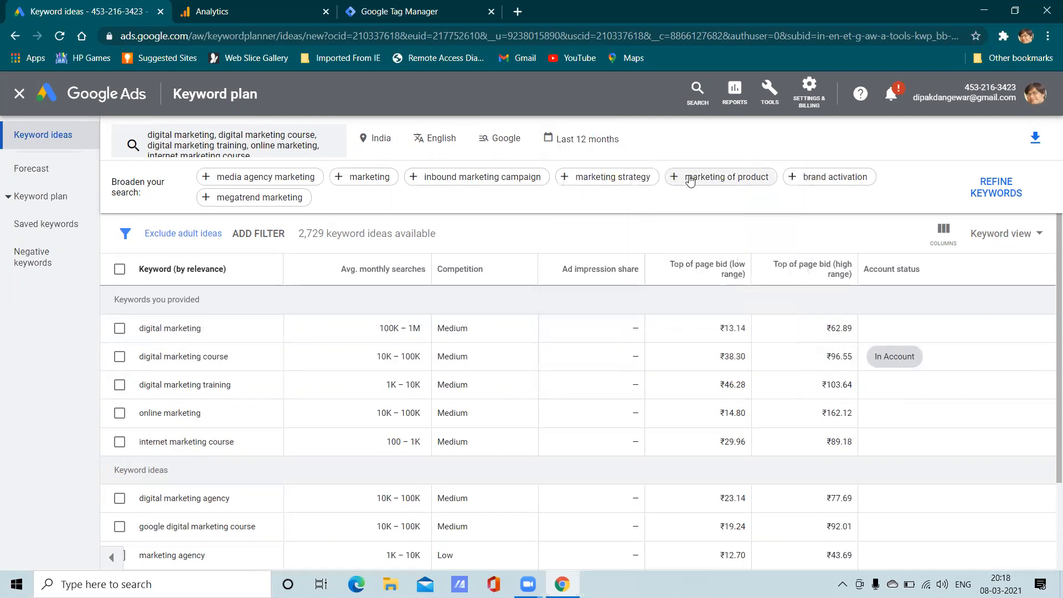
left_click(600, 142)
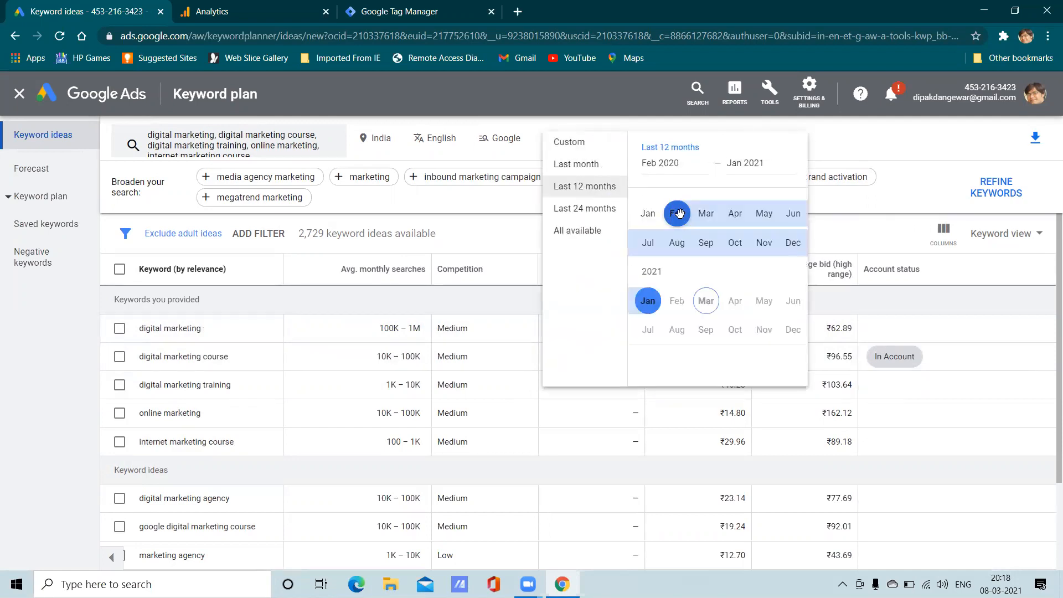
left_click(840, 144)
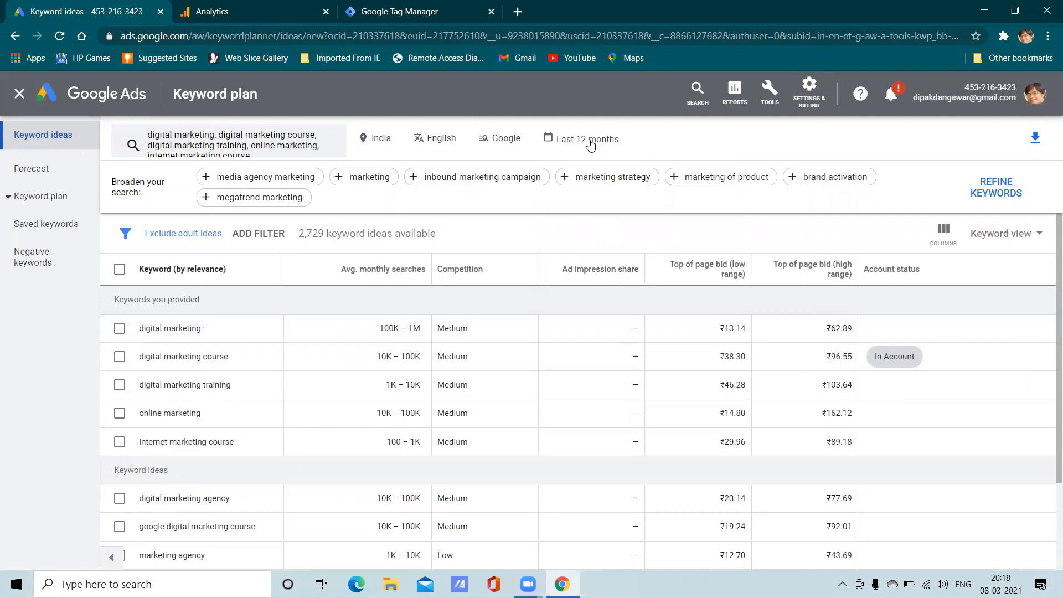
left_click(585, 146)
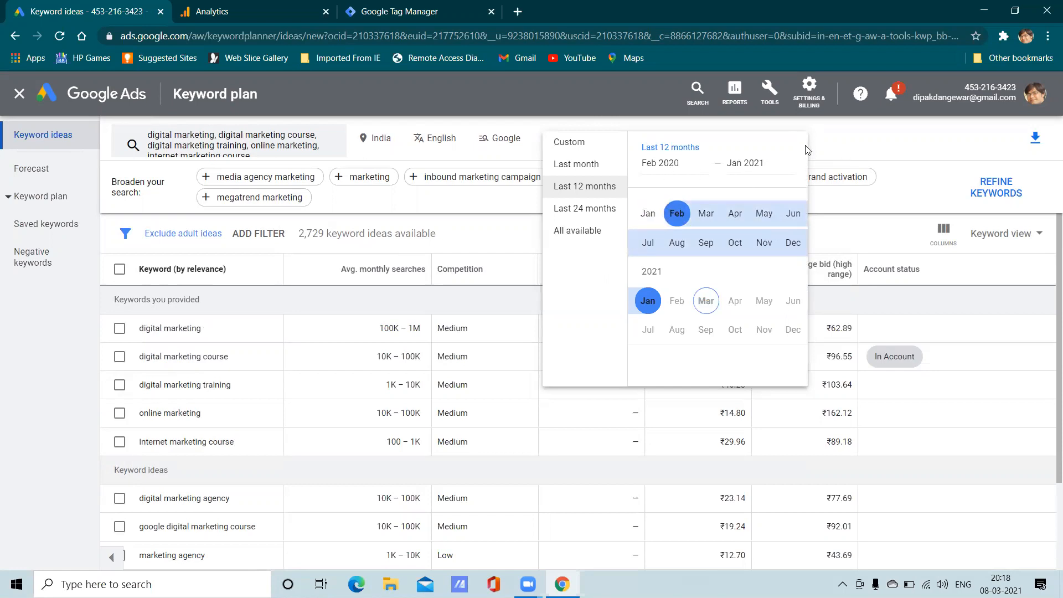
left_click(826, 150)
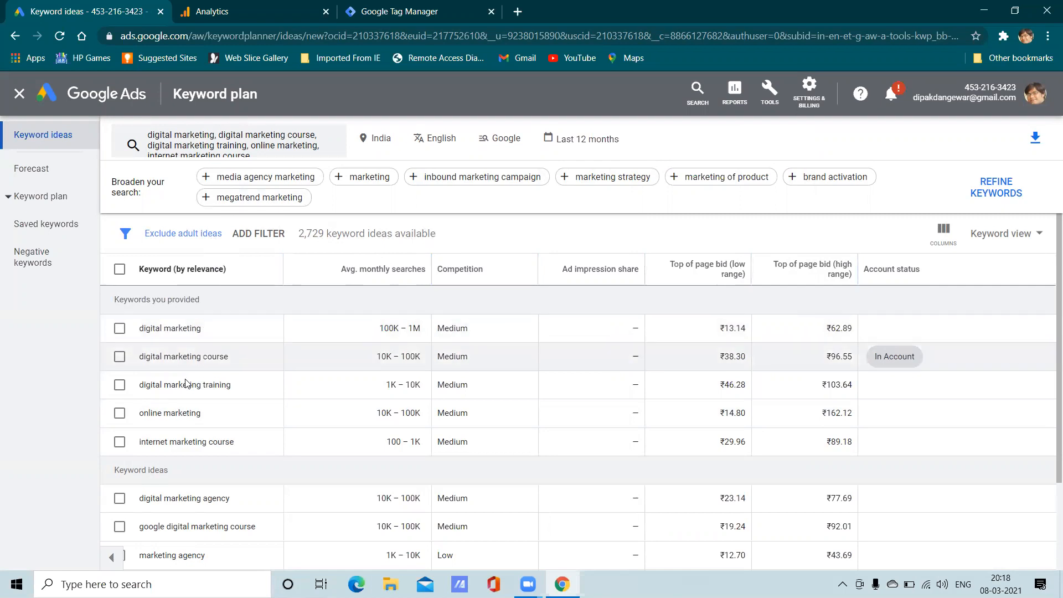
- Look through the first page of keyword ideas, including both the provided keywords and the suggested ones
scroll(1012, 295, "down", 2)
scroll(1004, 312, "up", 2)
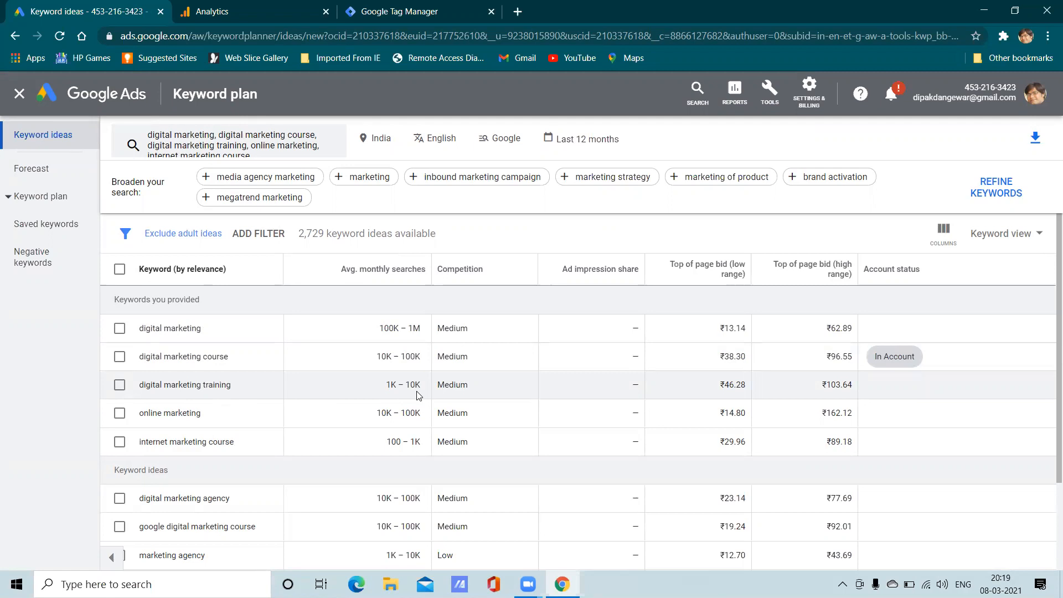
scroll(252, 401, "down", 2)
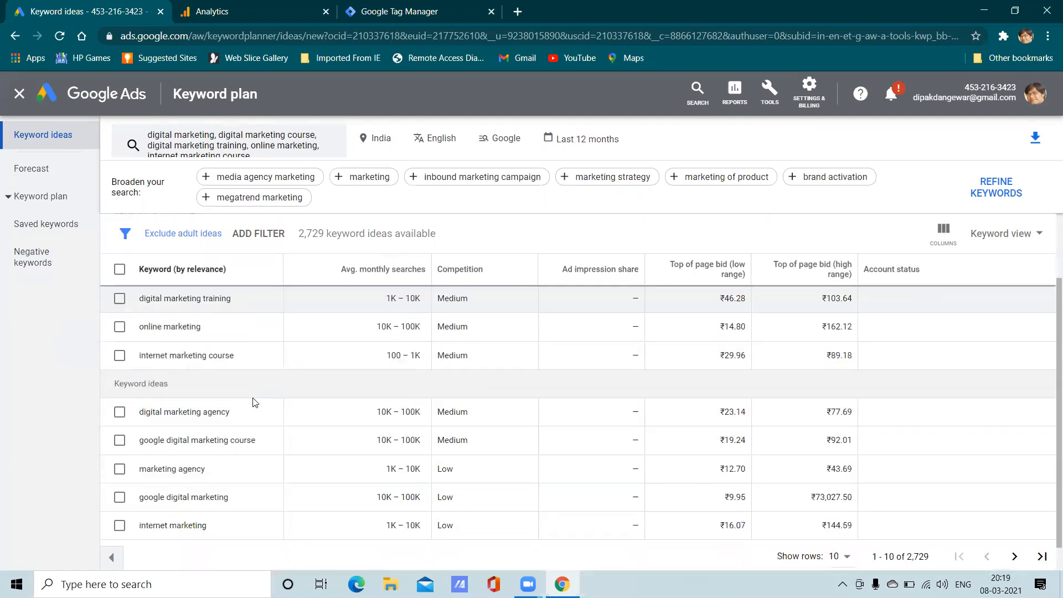
scroll(392, 443, "down", 1)
scroll(403, 437, "up", 2)
scroll(407, 441, "down", 2)
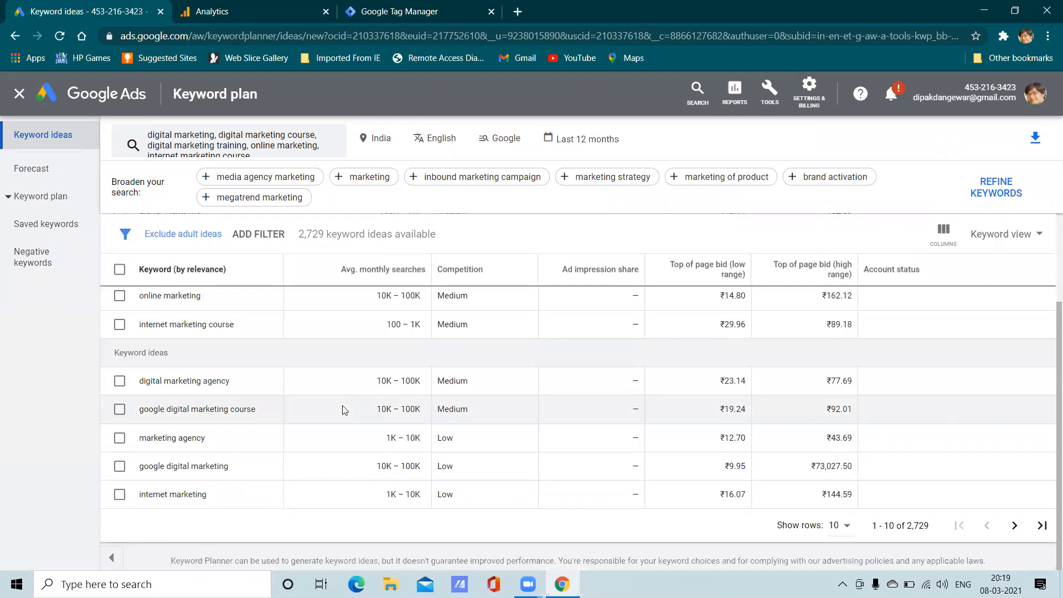
scroll(362, 411, "up", 2)
scroll(380, 372, "down", 2)
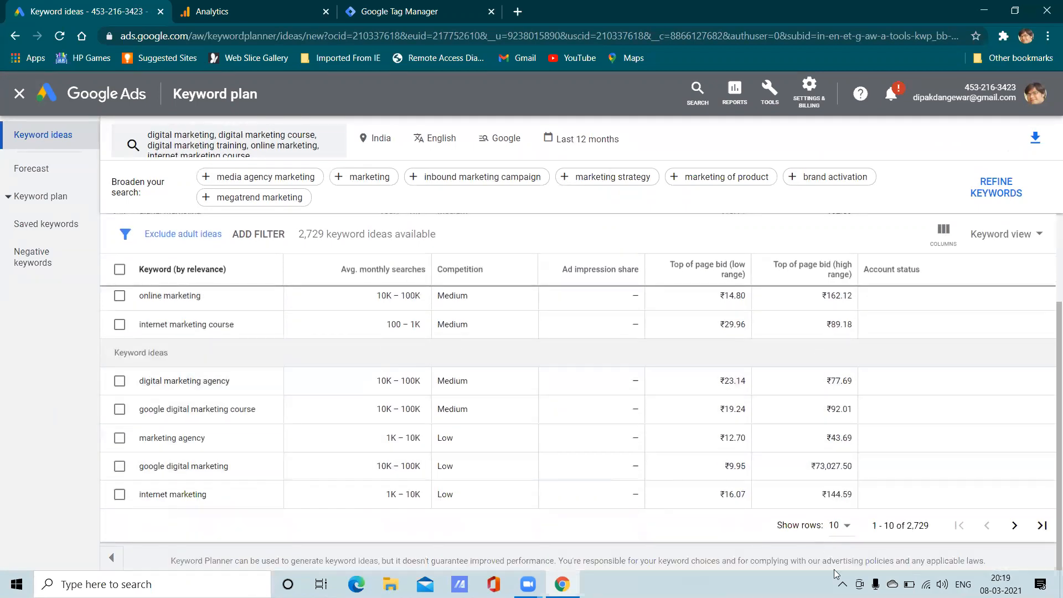
- Show 50 rows of keyword ideas per page and look through the longer list
left_click(849, 525)
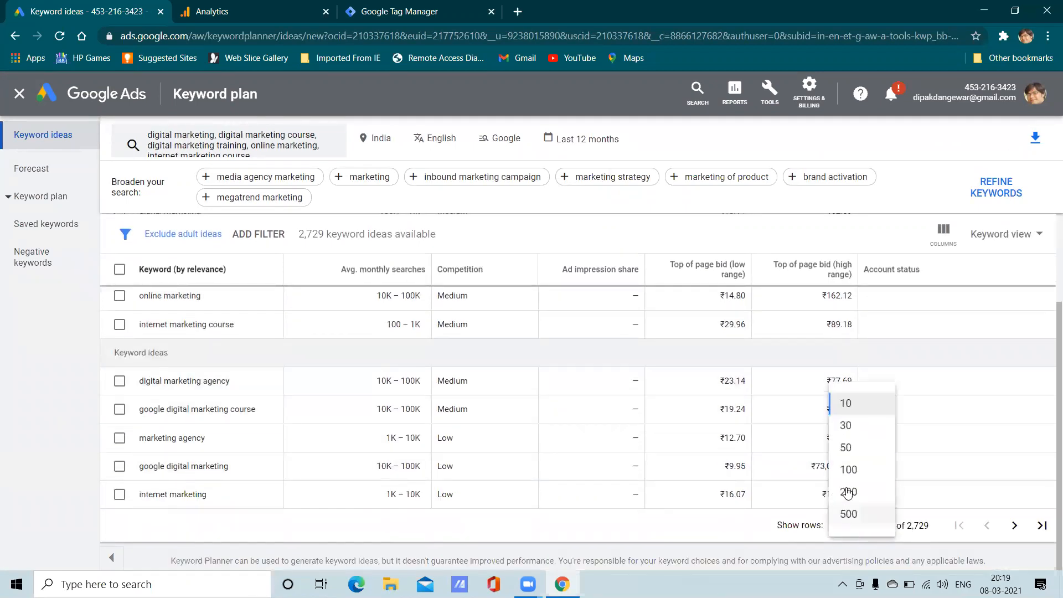
left_click(846, 450)
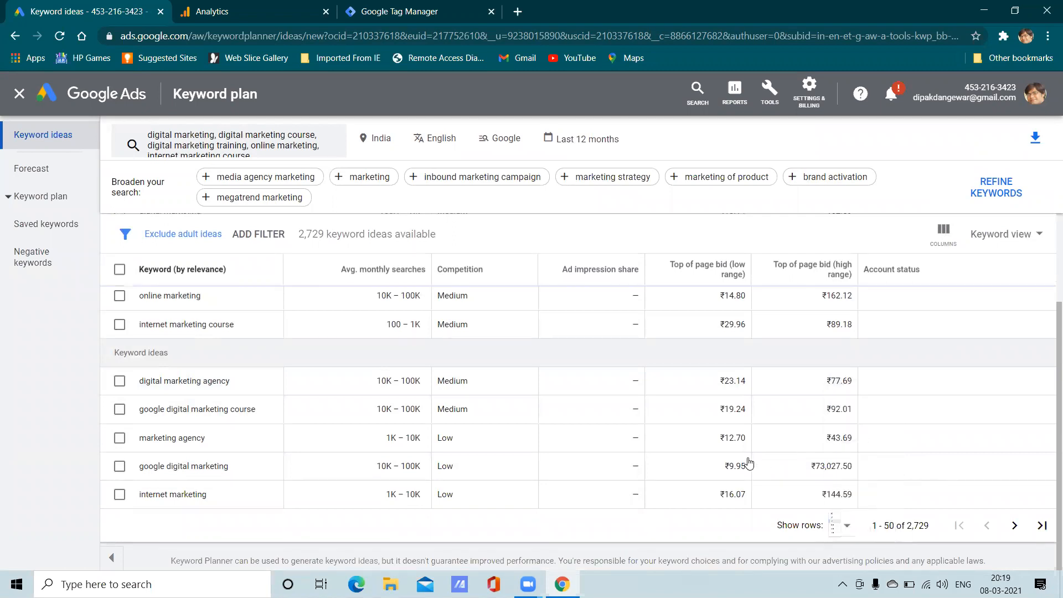
scroll(637, 430, "down", 5)
scroll(637, 430, "down", 10)
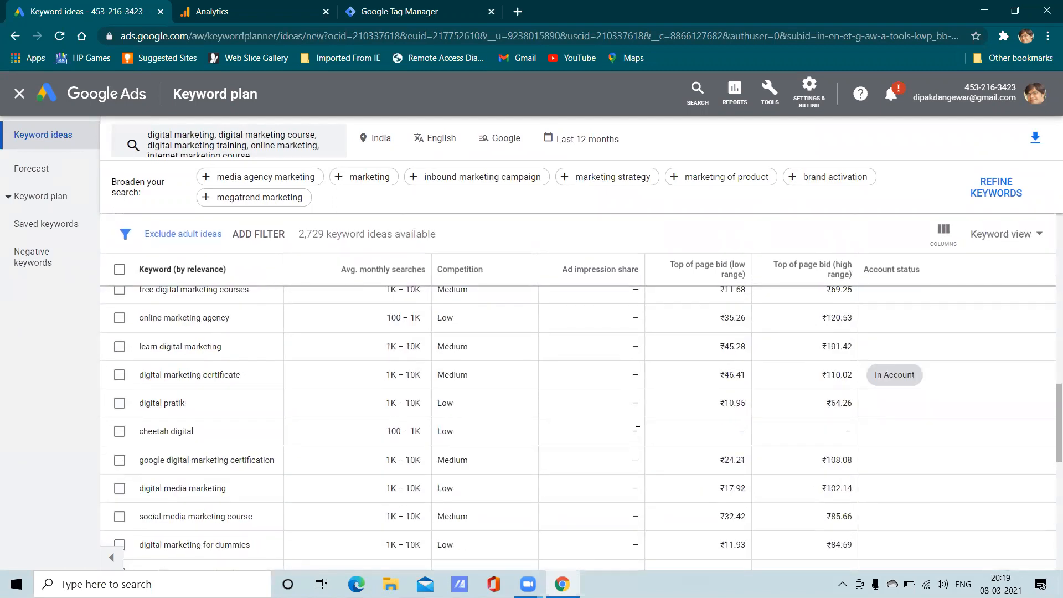
scroll(638, 436, "up", 1)
scroll(637, 436, "up", 12)
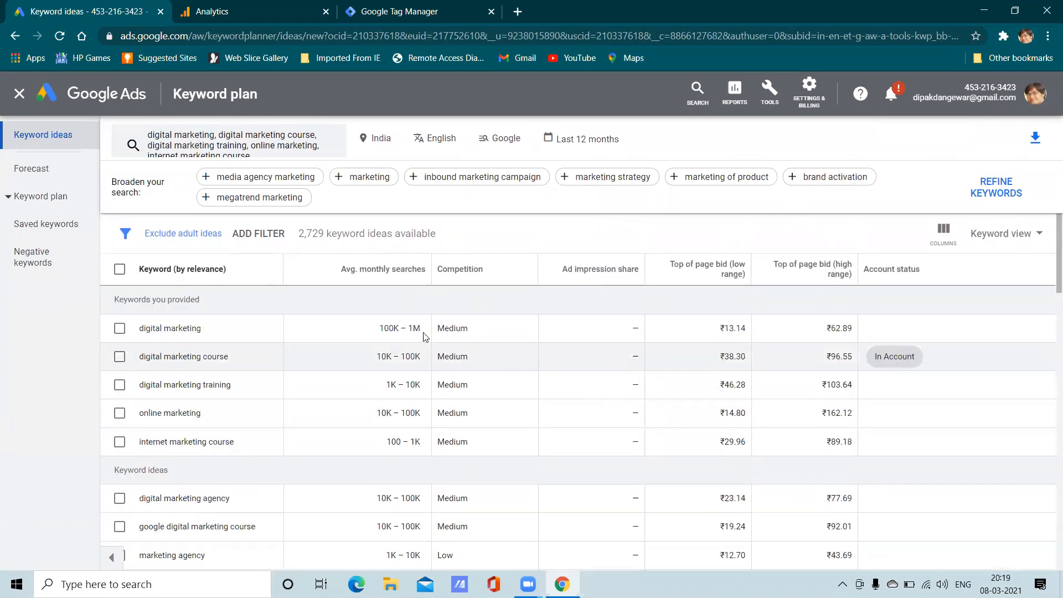
- Compare the competition levels of the listed keyword ideas against their average monthly searches
mouse_move(471, 277)
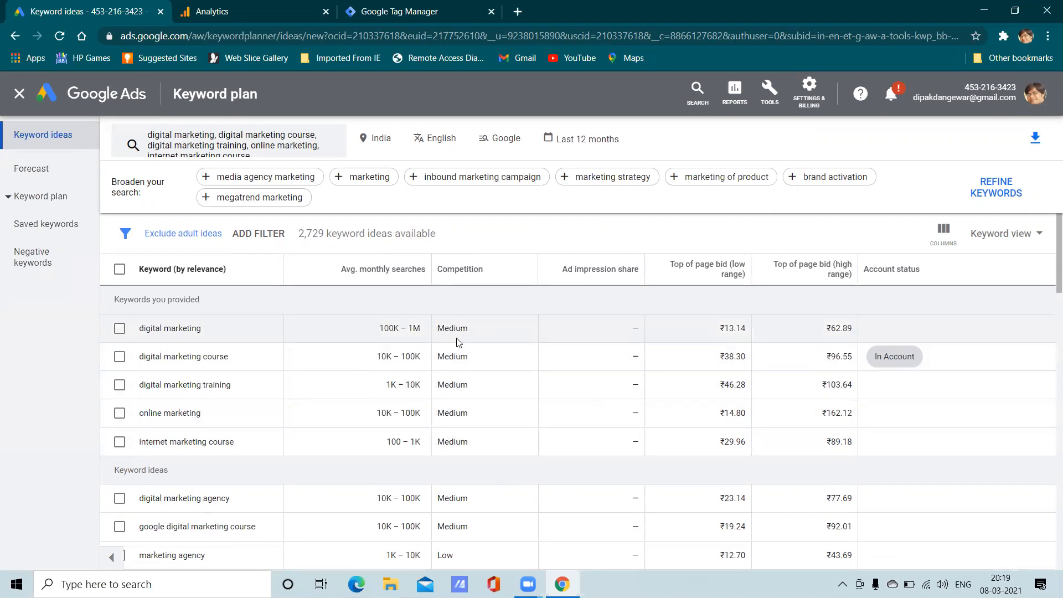
scroll(457, 348, "down", 7)
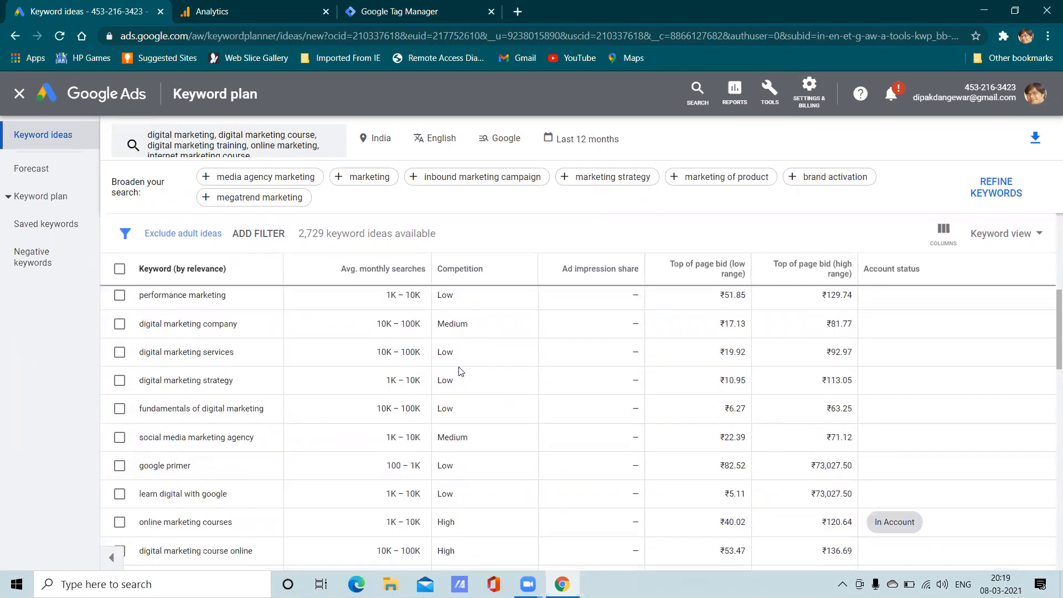
scroll(458, 370, "up", 5)
scroll(459, 371, "up", 2)
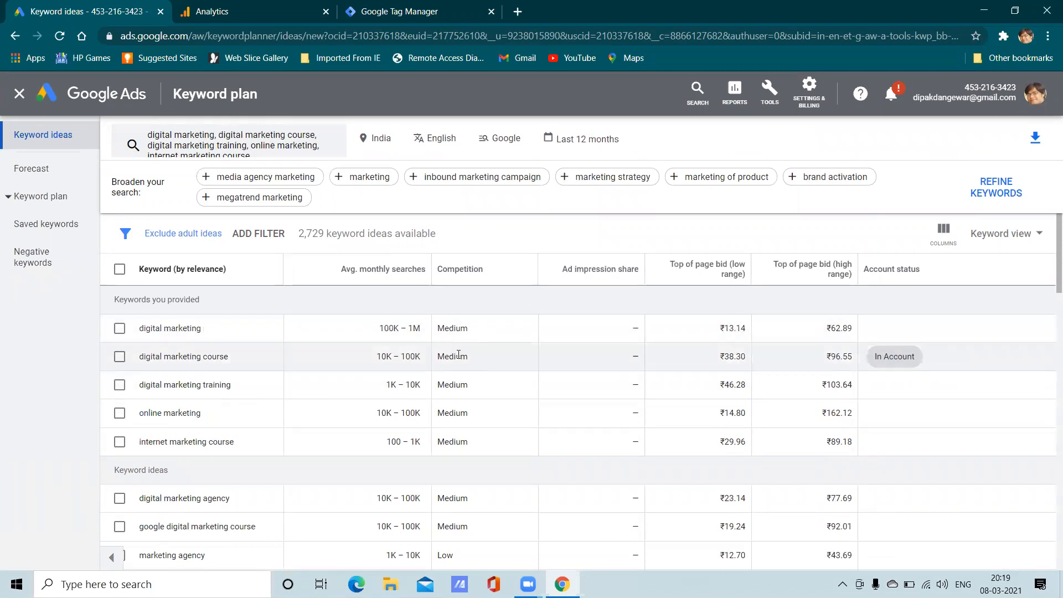
scroll(459, 354, "down", 6)
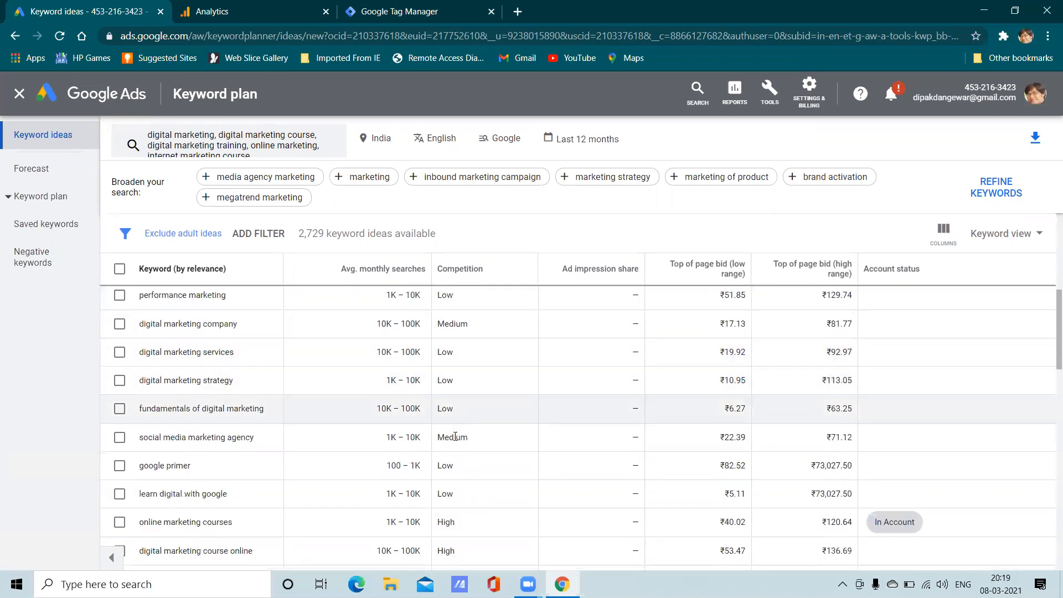
scroll(454, 437, "down", 10)
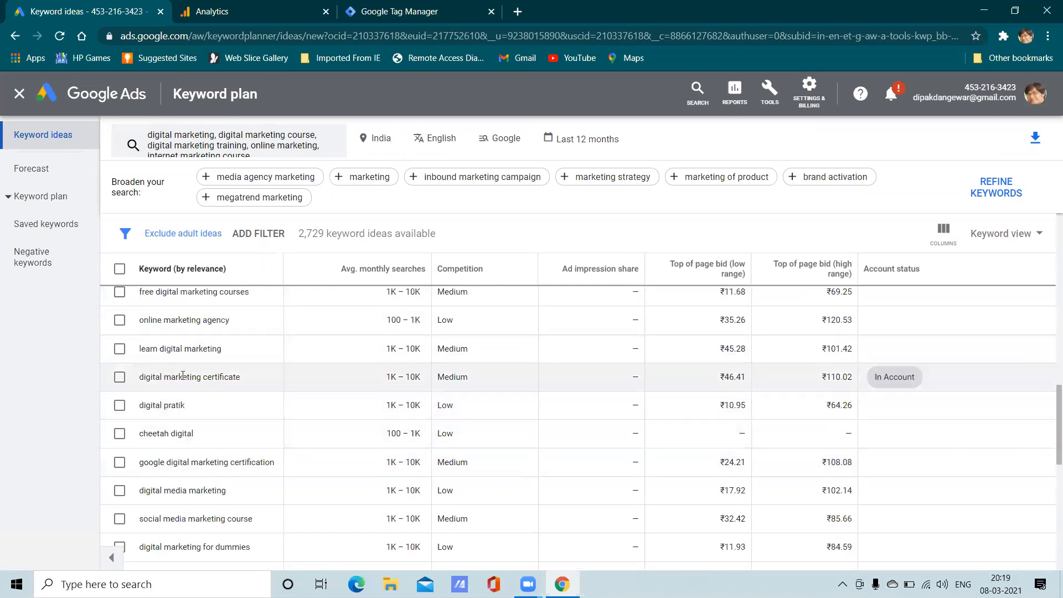
scroll(448, 381, "down", 5)
scroll(447, 381, "up", 3)
scroll(447, 382, "down", 10)
scroll(448, 384, "up", 3)
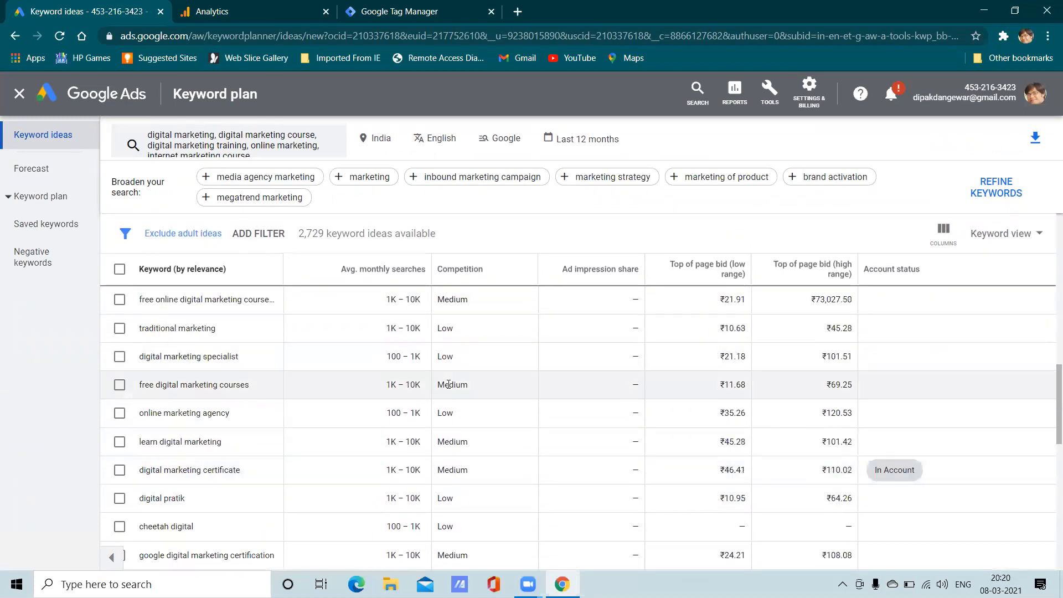
scroll(448, 384, "up", 3)
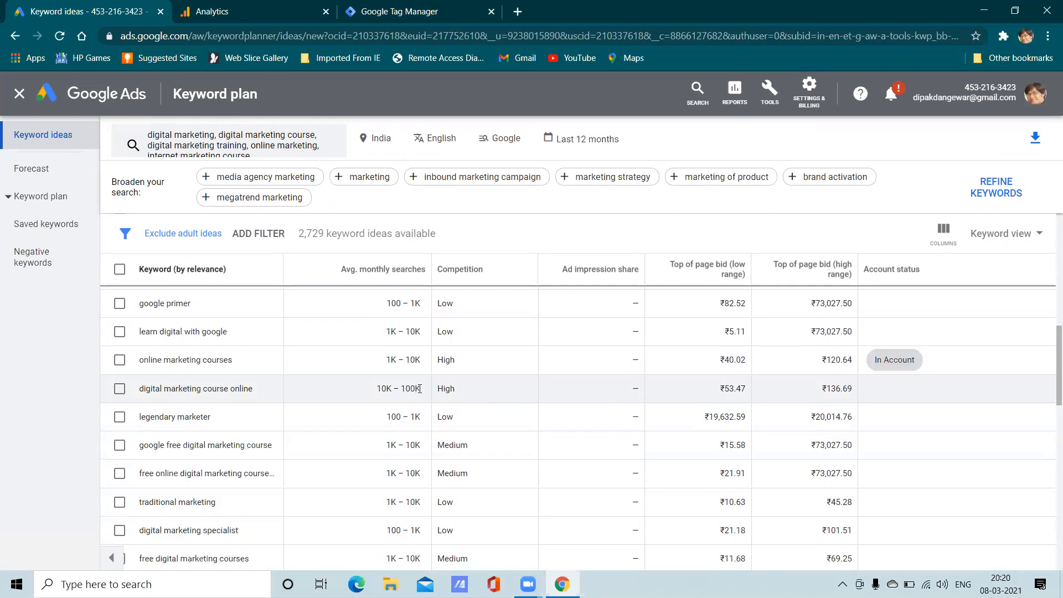
scroll(419, 389, "up", 2)
scroll(419, 389, "up", 10)
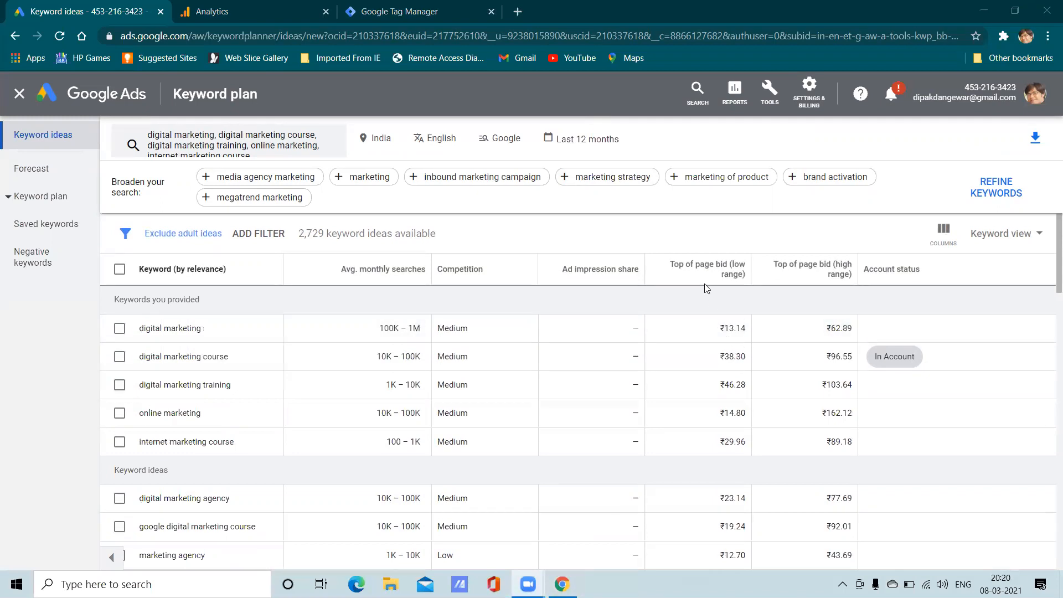
- Examine the low and high range top of page bids for the keyword "digital marketing course"
mouse_move(703, 279)
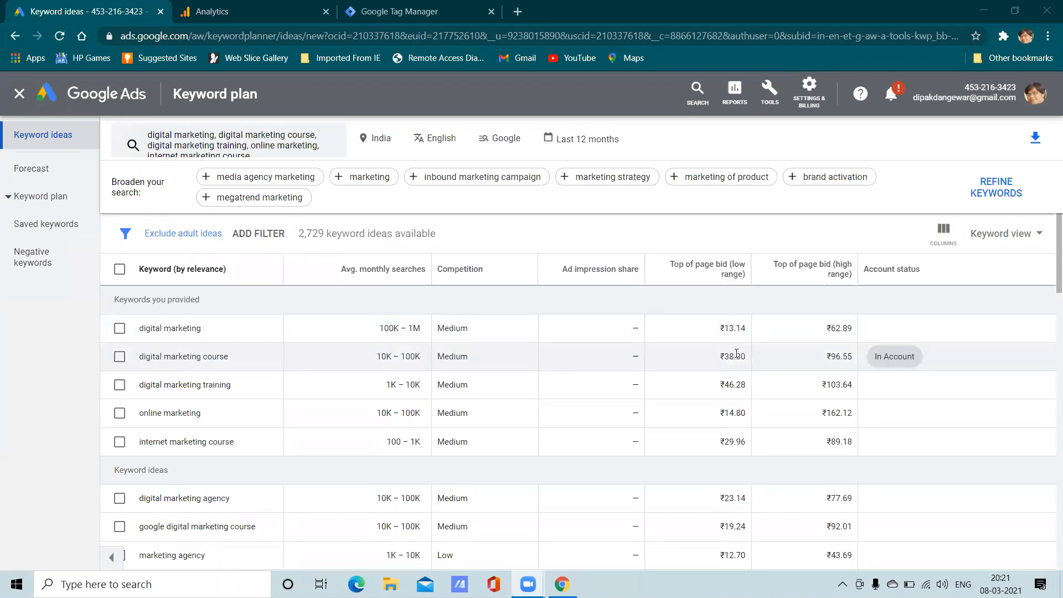
left_click_drag(746, 358, 720, 359)
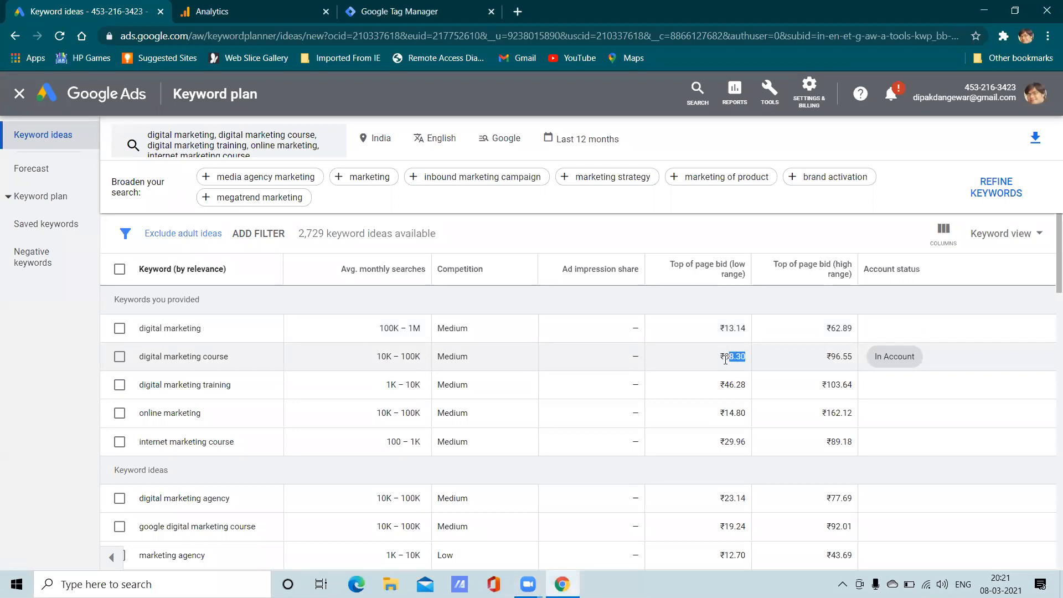
left_click(697, 354)
left_click_drag(825, 358, 851, 356)
left_click(811, 354)
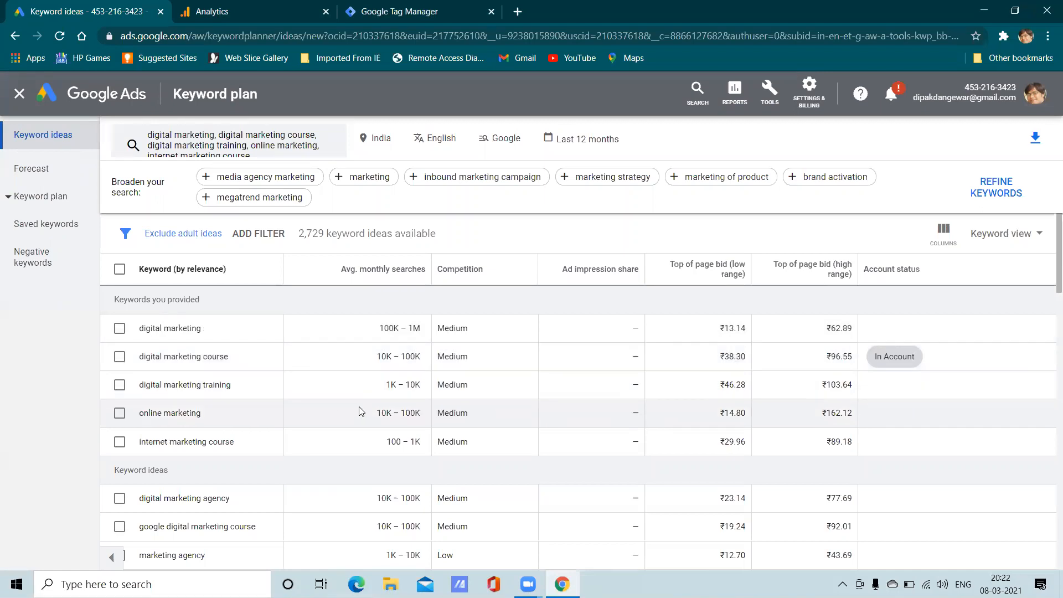
- Examine the suggested keywords for search volume and competition, including the competition level of "internet marketing"
scroll(394, 411, "down", 1)
scroll(393, 411, "up", 1)
scroll(393, 411, "down", 3)
scroll(394, 408, "down", 2)
scroll(394, 408, "up", 2)
scroll(394, 408, "down", 1)
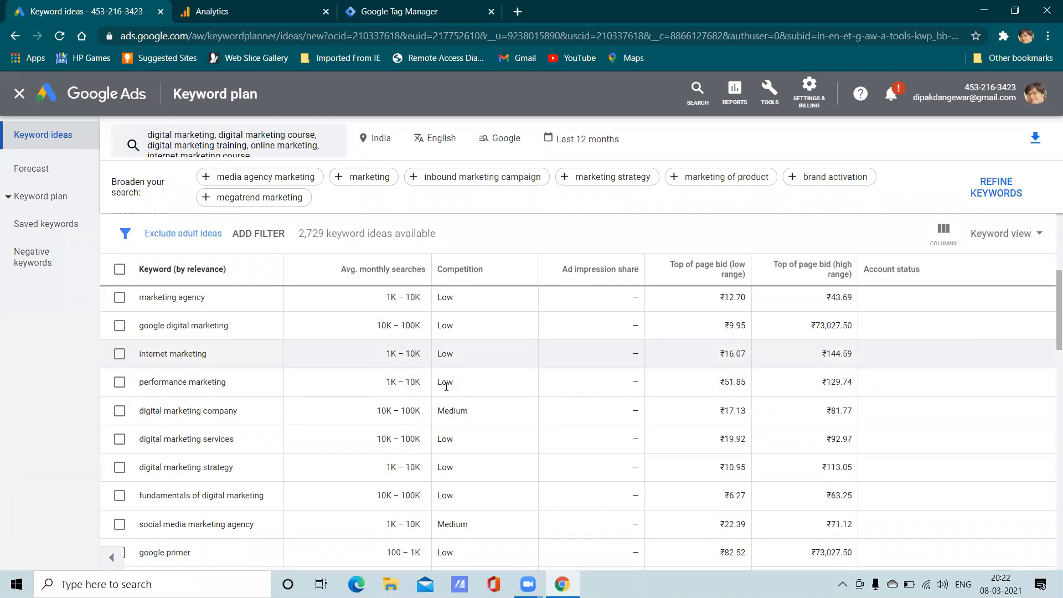
scroll(450, 383, "up", 1)
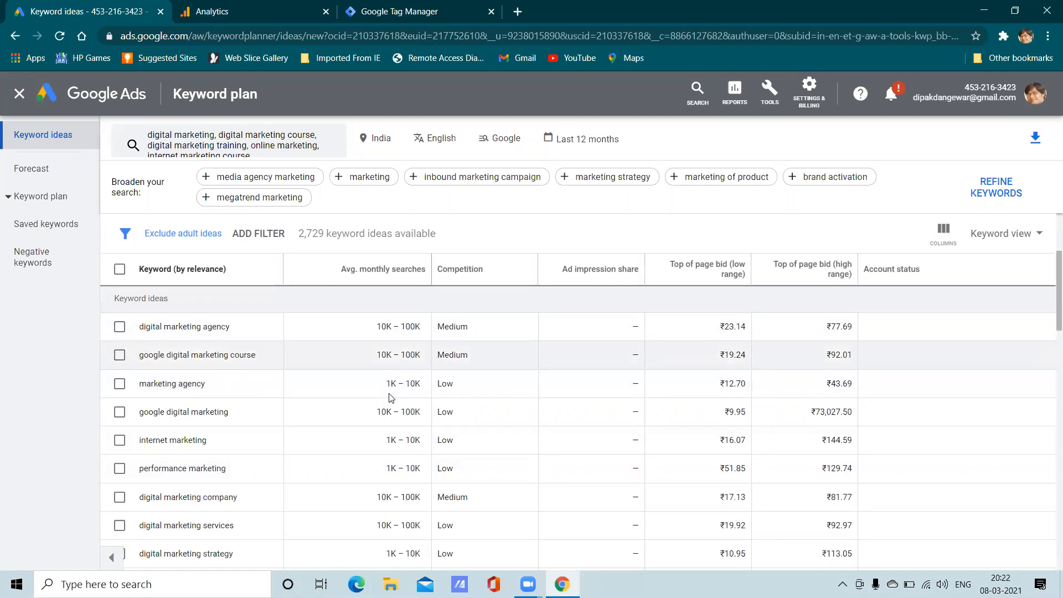
scroll(391, 471, "down", 3)
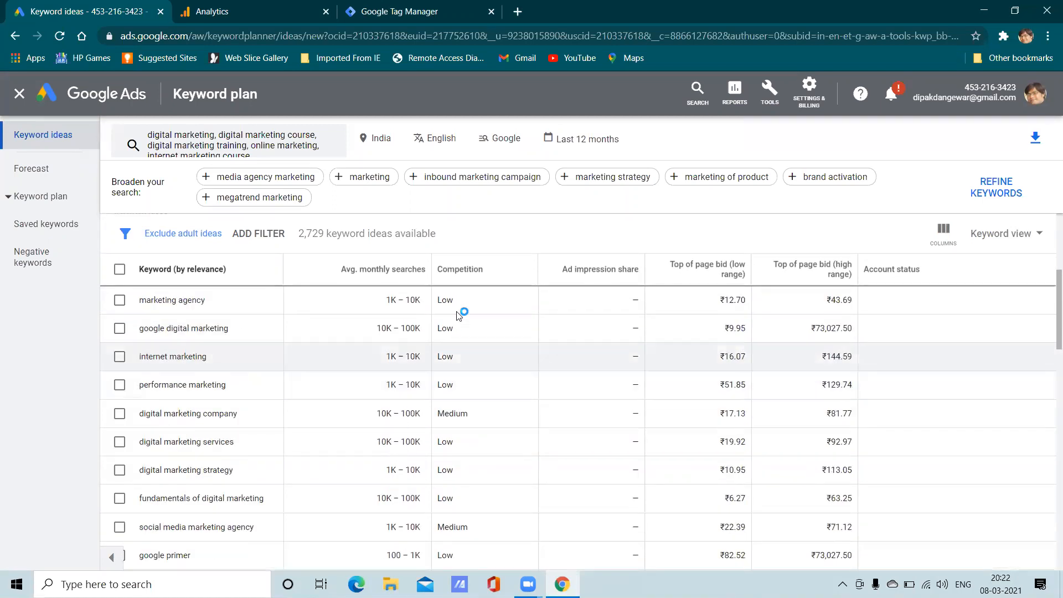
double_click(446, 357)
left_click(476, 361)
scroll(390, 365, "up", 5)
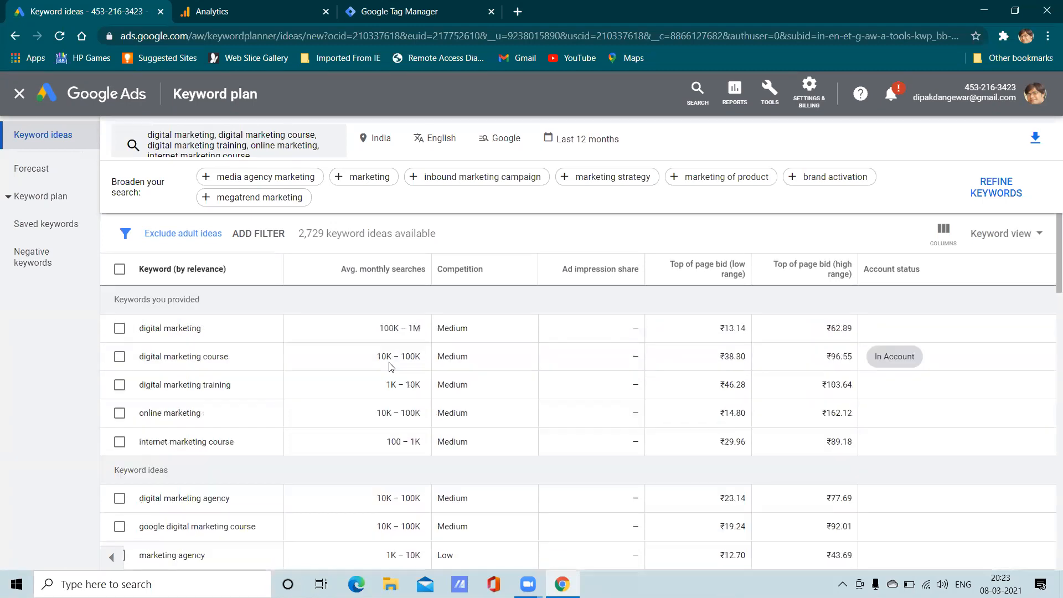
- Review the keyword list again for course-related ideas, checking their monthly searches, competition and bids
scroll(390, 365, "down", 5)
scroll(396, 403, "down", 10)
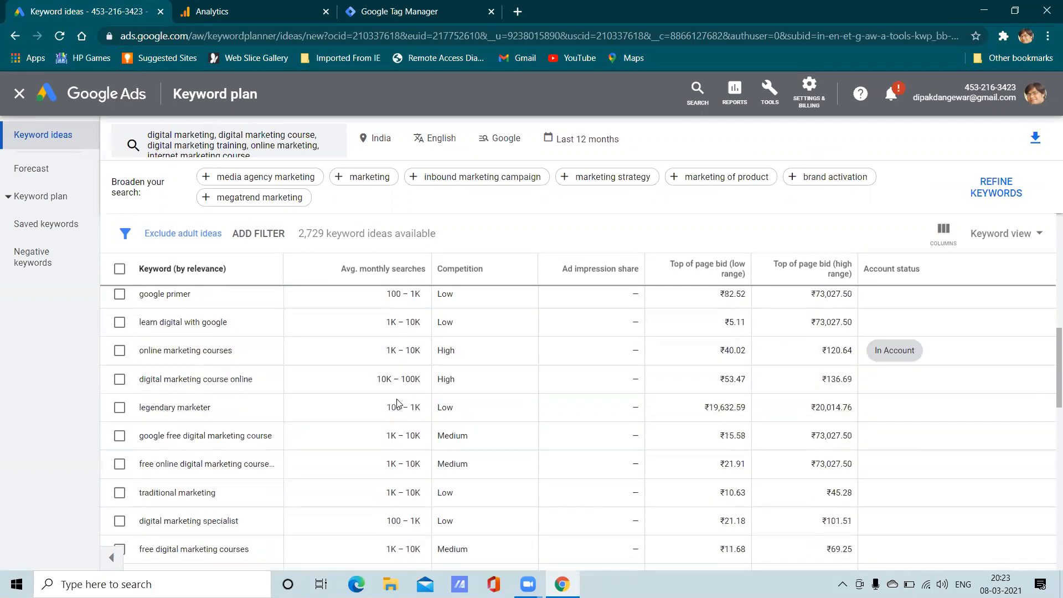
scroll(396, 403, "up", 5)
scroll(396, 403, "down", 5)
scroll(397, 403, "up", 5)
scroll(396, 402, "up", 6)
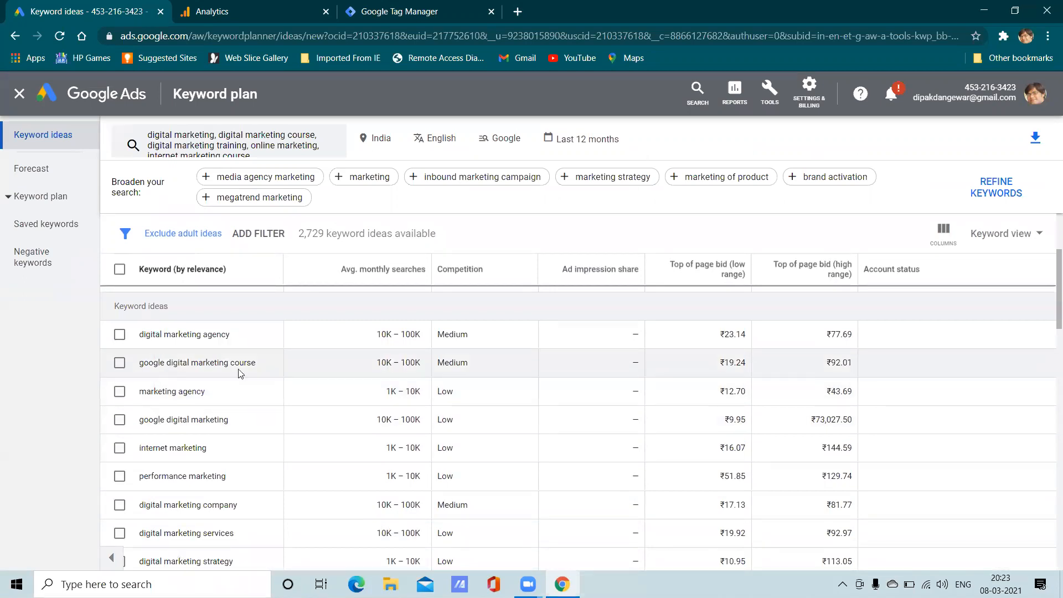
scroll(446, 415, "down", 5)
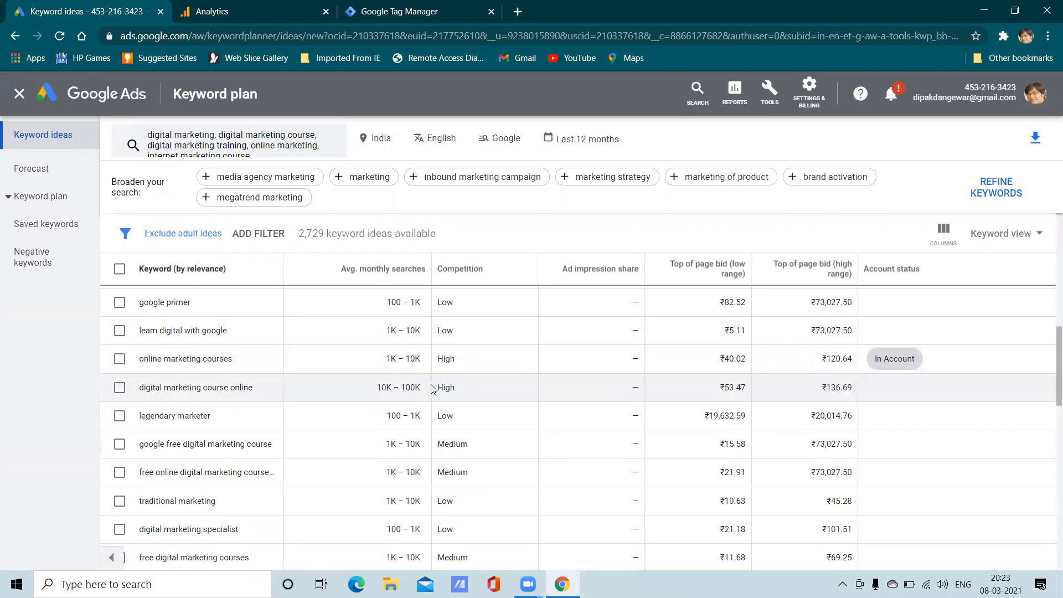
scroll(437, 382, "down", 5)
scroll(434, 389, "up", 10)
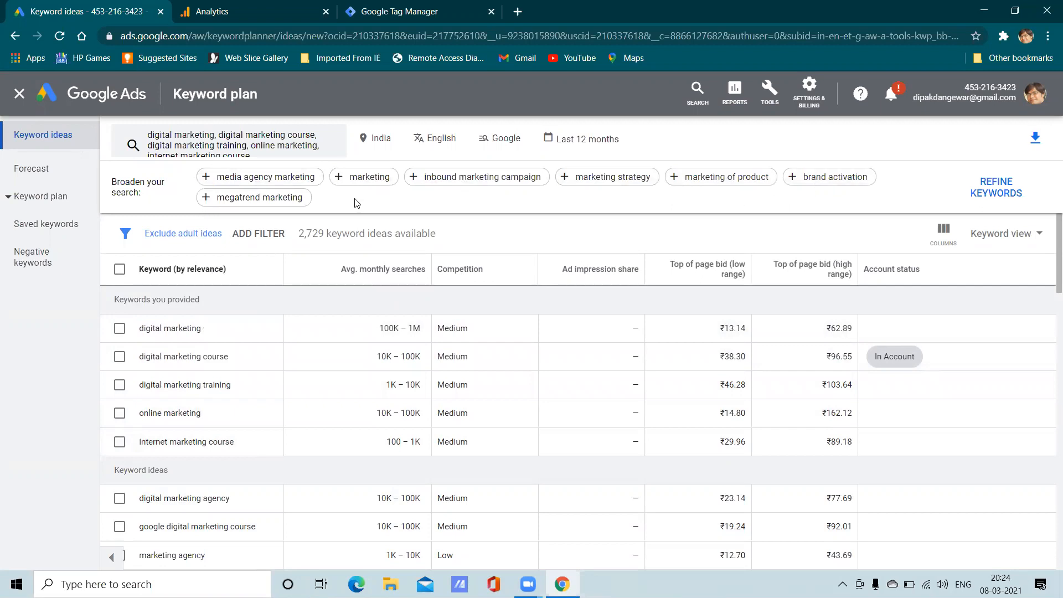
- Broaden the search with the suggested keyword "megatrend marketing", and remove it from the entered keywords again
left_click(239, 199)
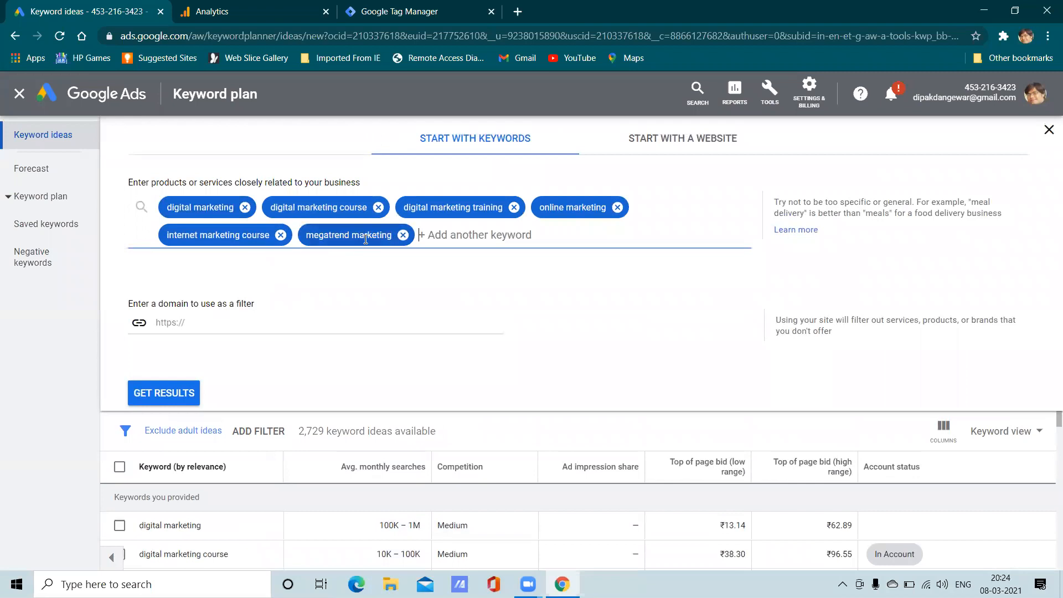
left_click(402, 234)
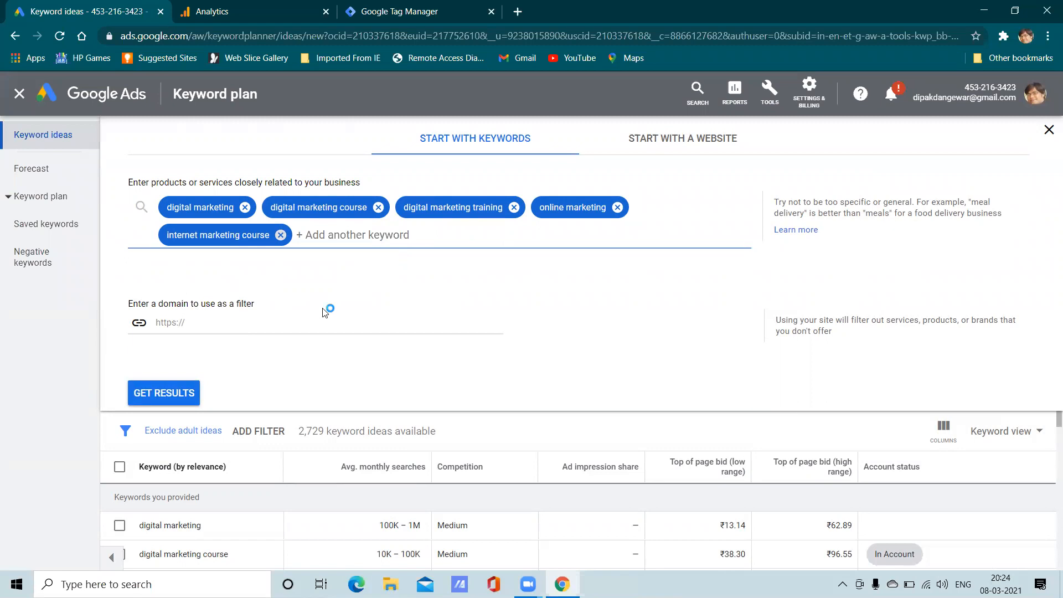
- Close the keyword entry form without changes and look over the keyword ideas list
left_click(1047, 132)
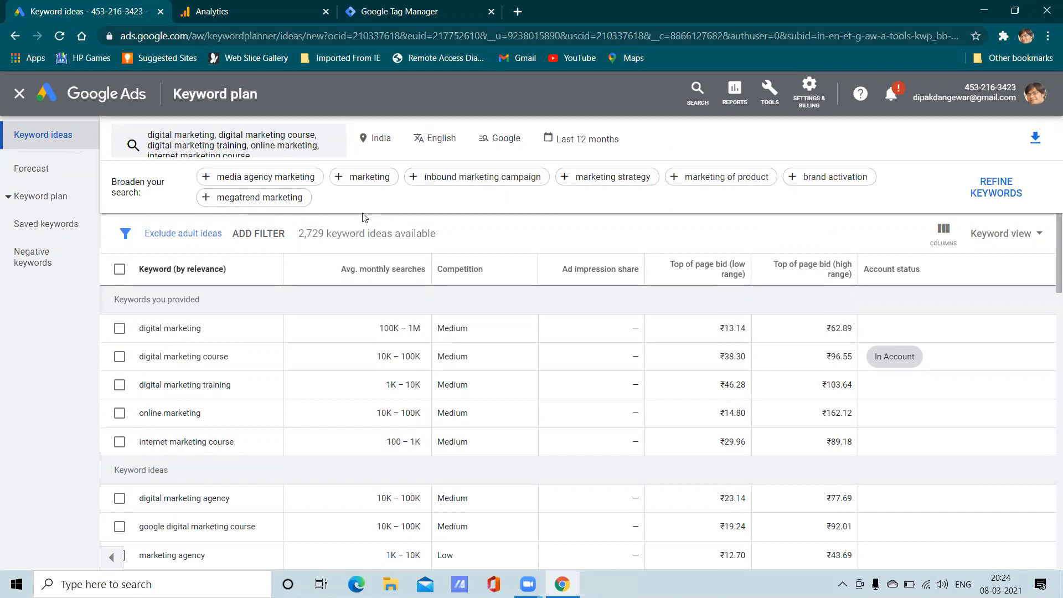
scroll(201, 387, "down", 7)
scroll(202, 415, "up", 7)
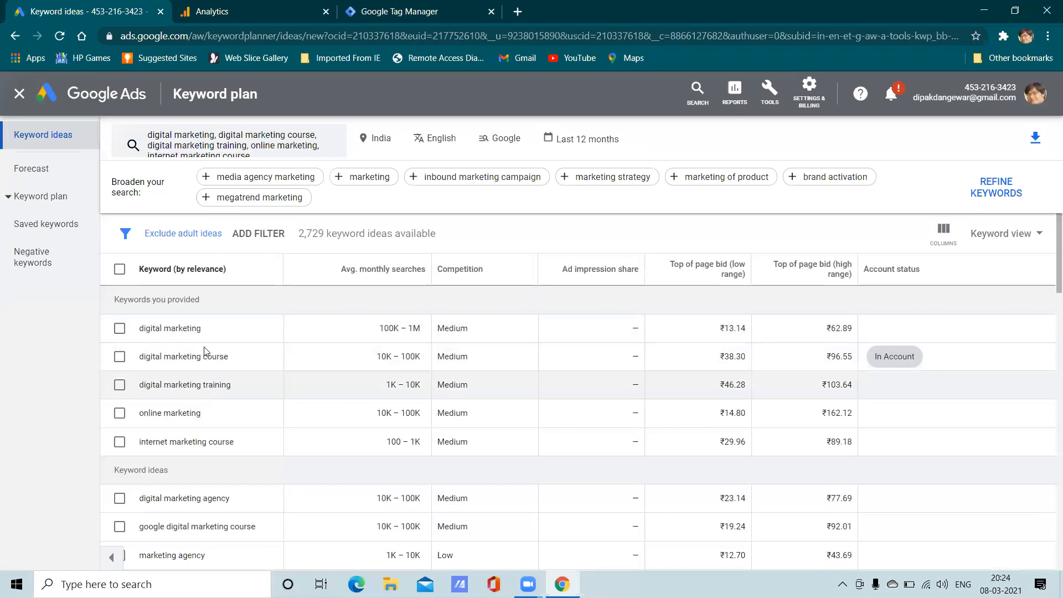
- Remove the "Exclude adult ideas" filter and look through the available filter types
left_click(202, 234)
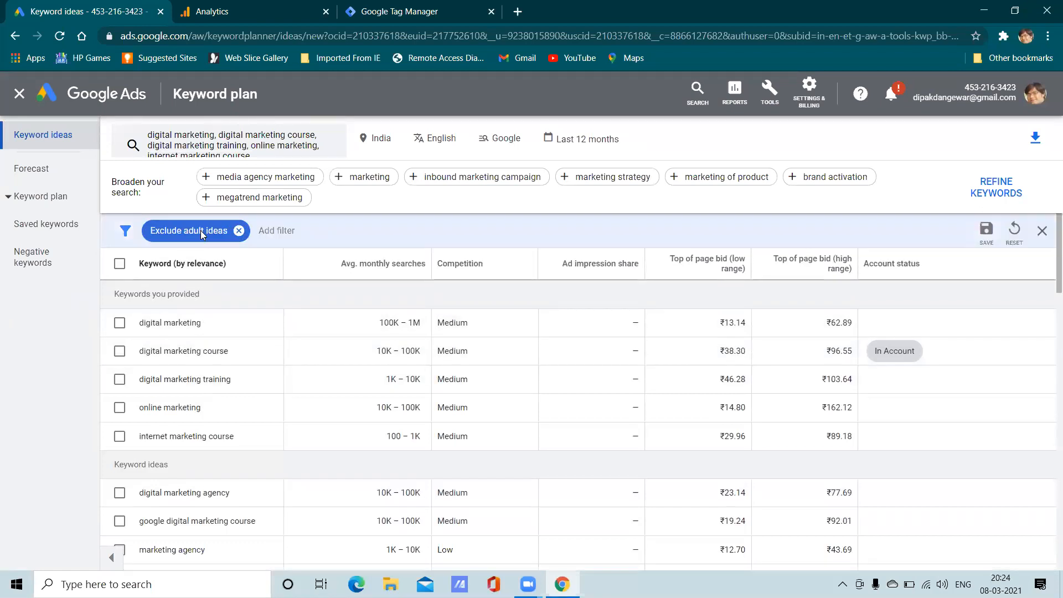
left_click(239, 232)
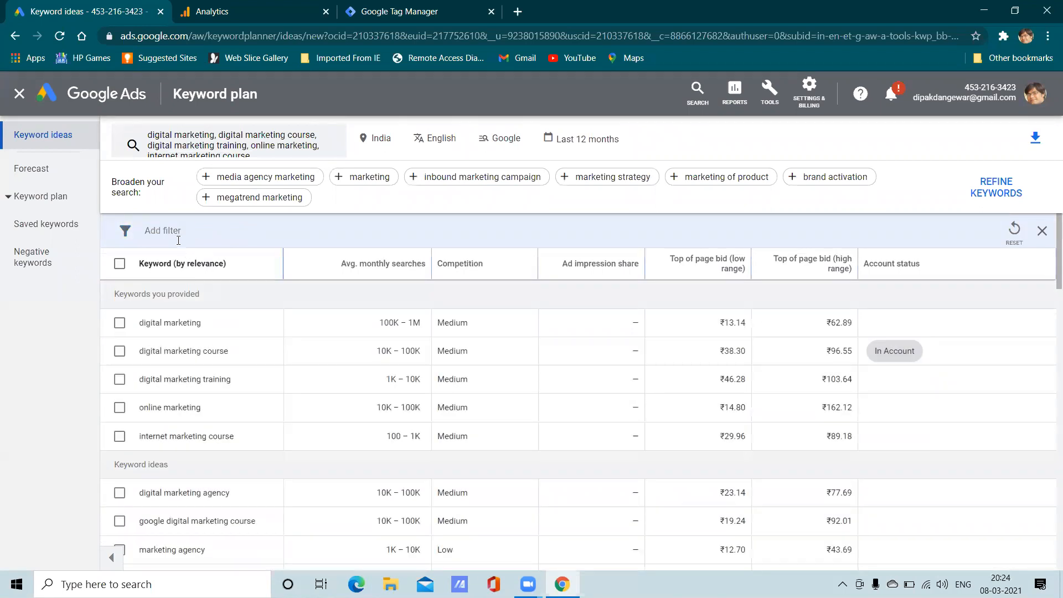
left_click(179, 238)
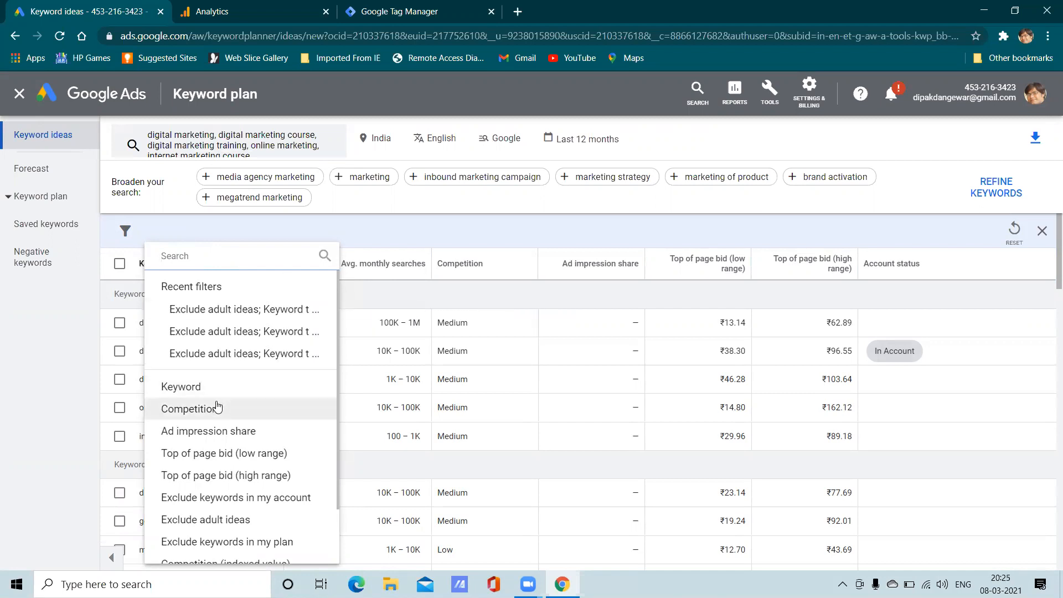
key("Escape")
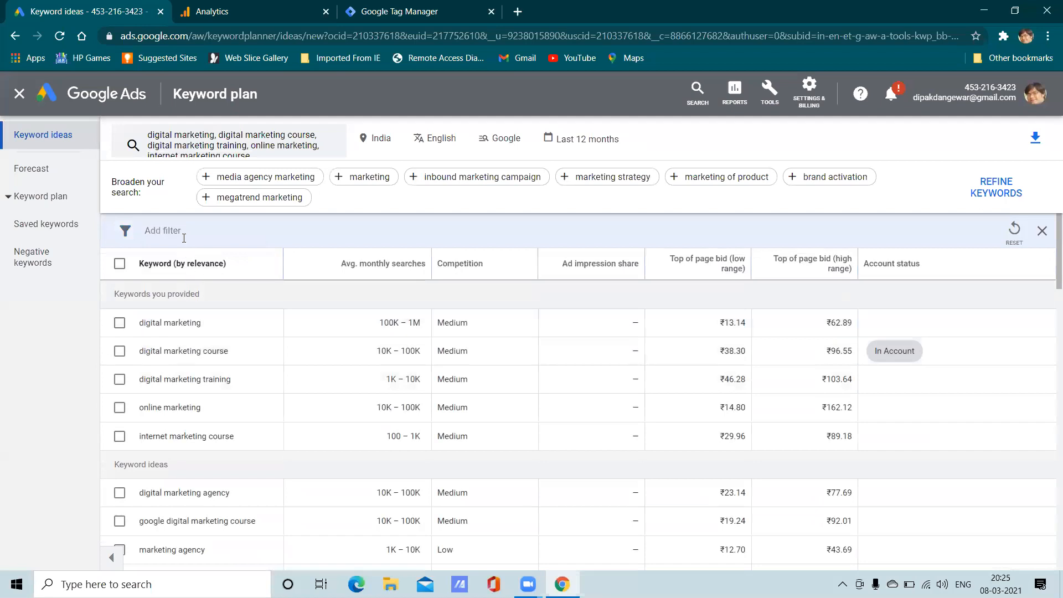
- Apply a recent filter set and clear its two keyword text filters, keeping only "Exclude adult ideas"
left_click(179, 236)
left_click(211, 302)
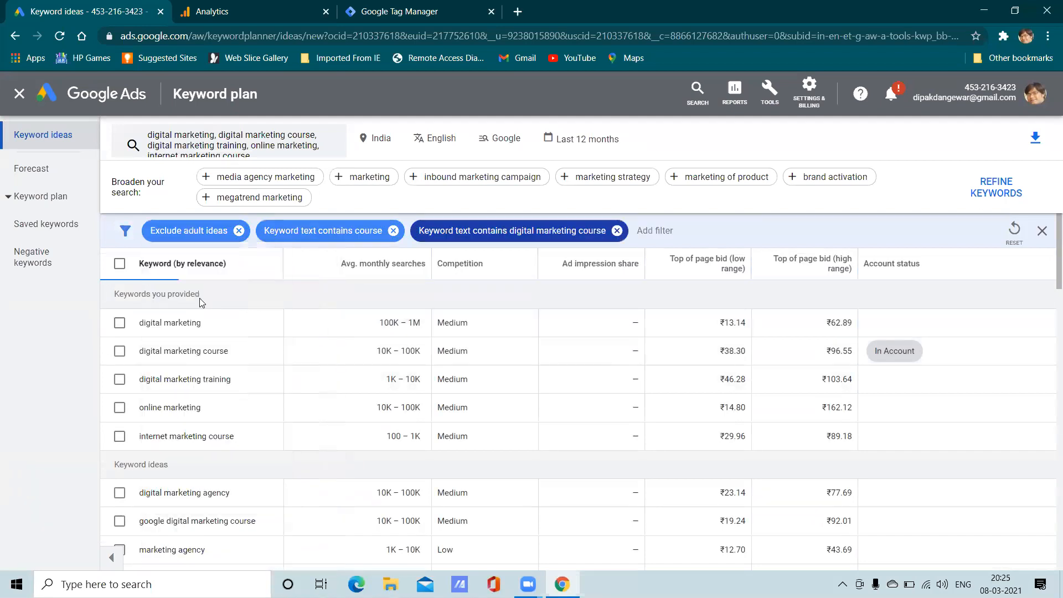
left_click(393, 231)
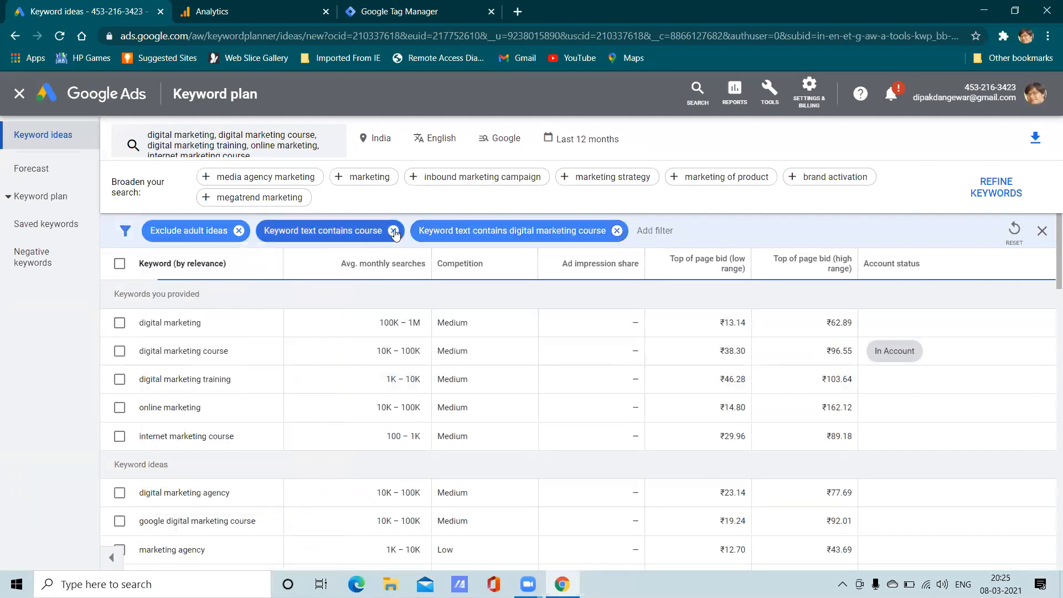
left_click(462, 231)
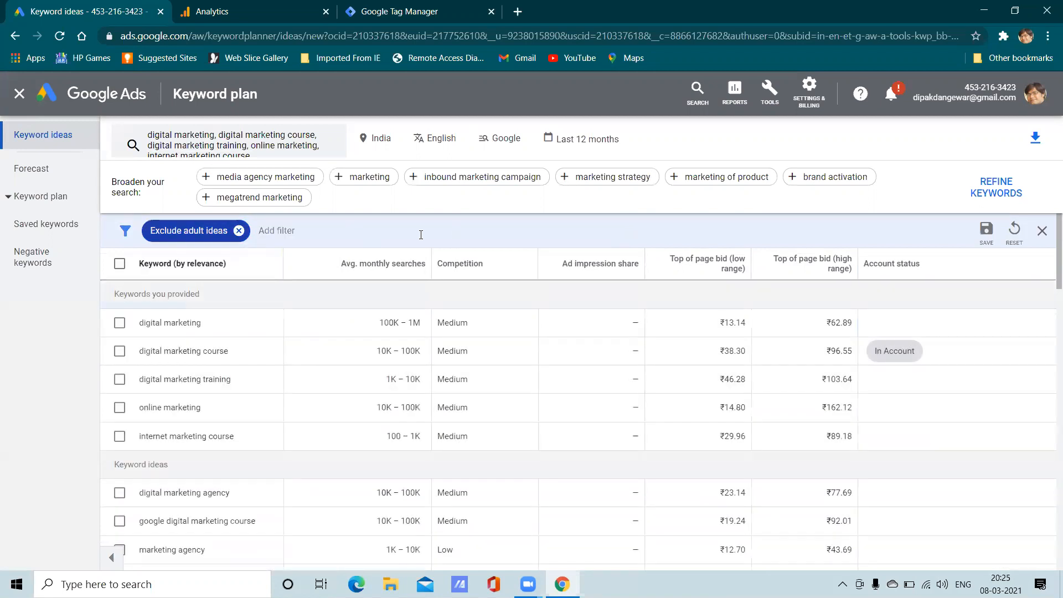
- Set up an additional keyword filter for text containing "course, training, classes"
left_click(279, 231)
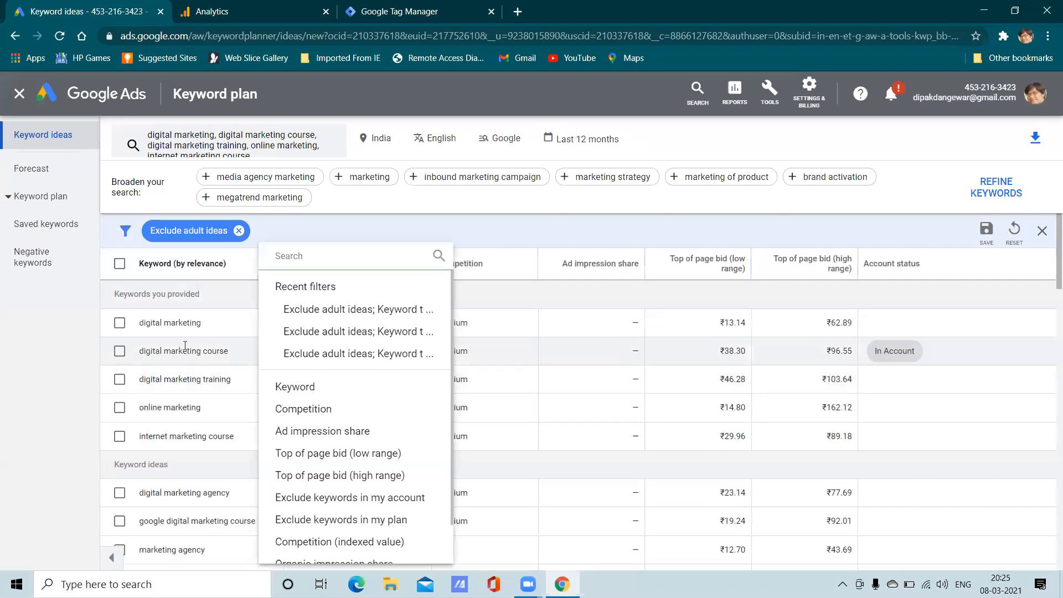
left_click(299, 391)
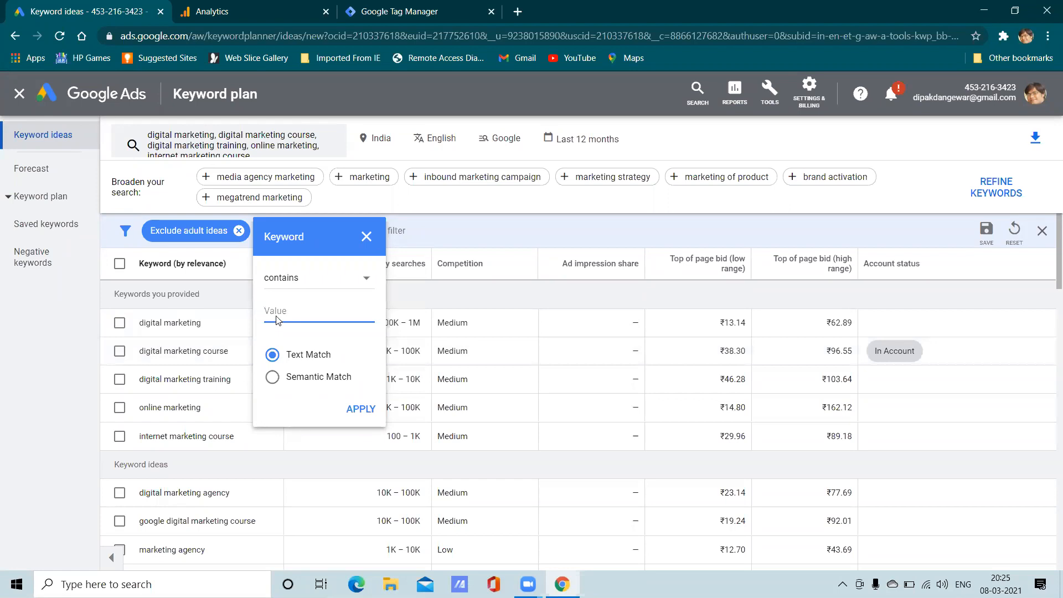
type("c")
mouse_move(327, 382)
left_click(304, 281)
left_click(308, 293)
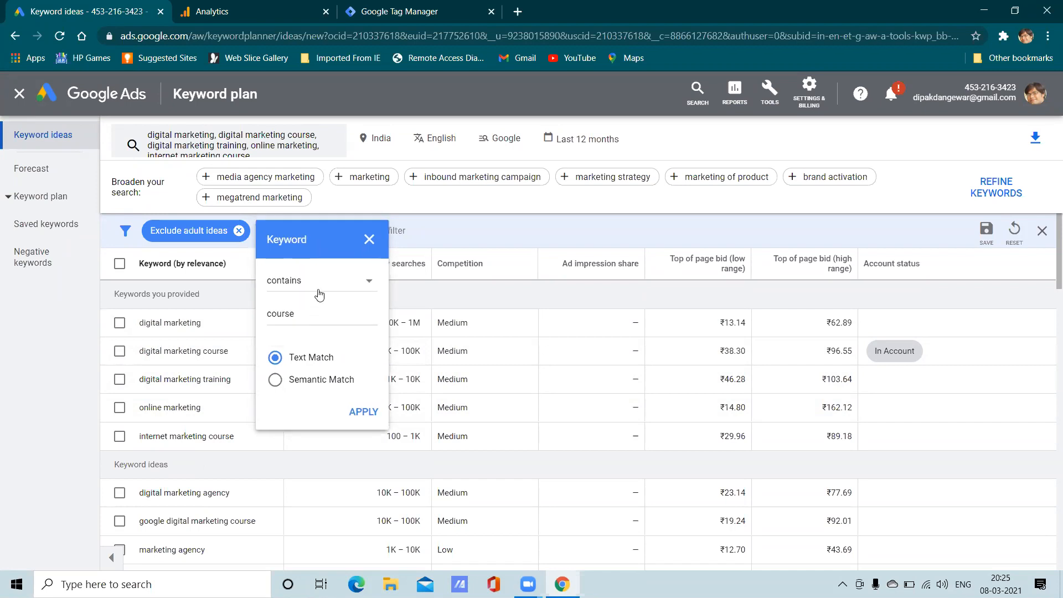
left_click(316, 286)
left_click(313, 298)
type("t")
type("ss")
mouse_move(316, 361)
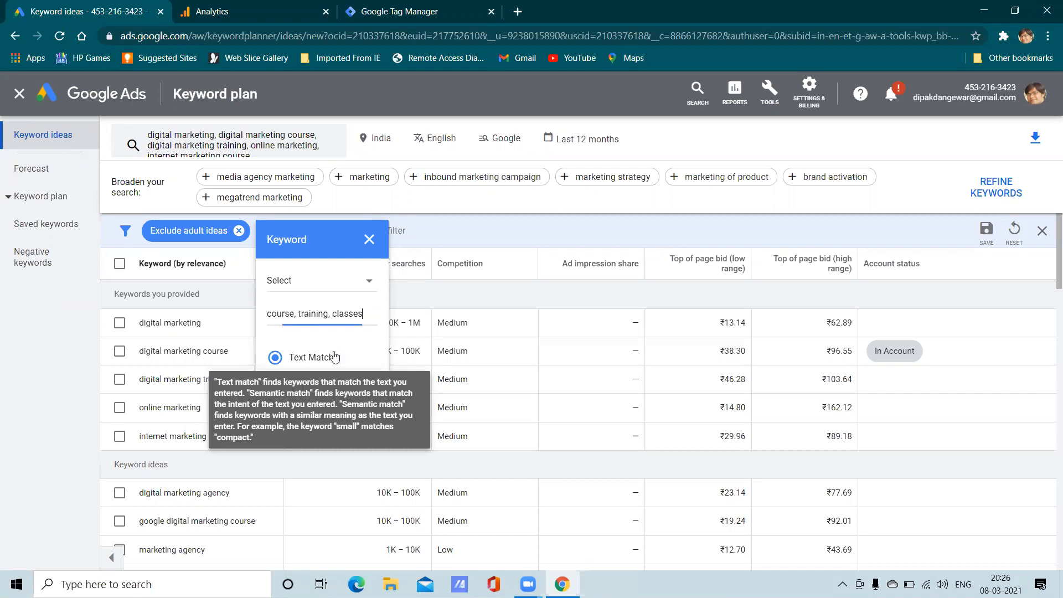
- Try Semantic Match for the keyword filter, switch back to Text Match and apply the filter
left_click(275, 381)
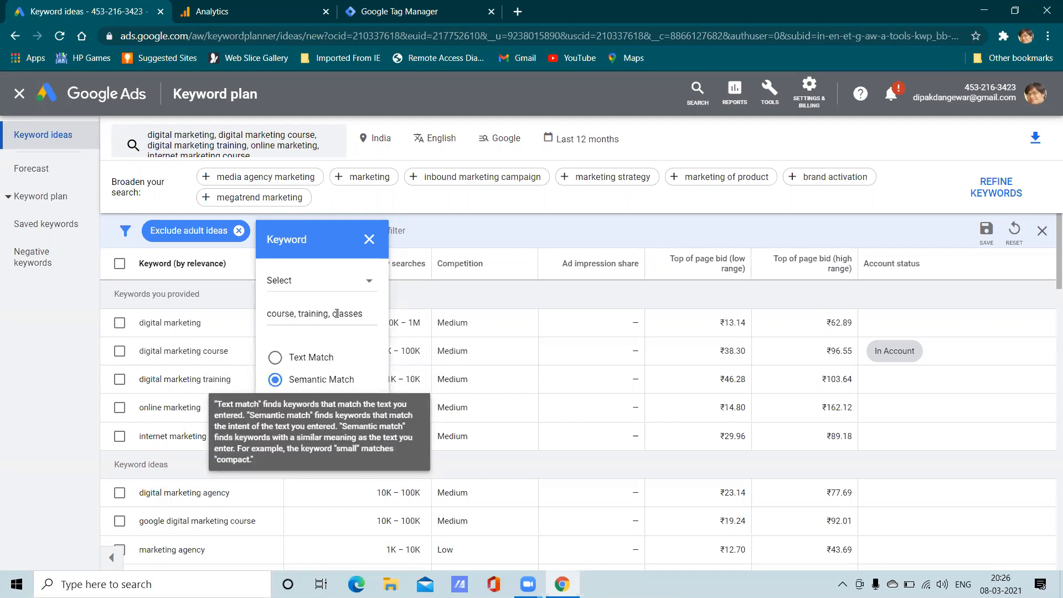
left_click(275, 358)
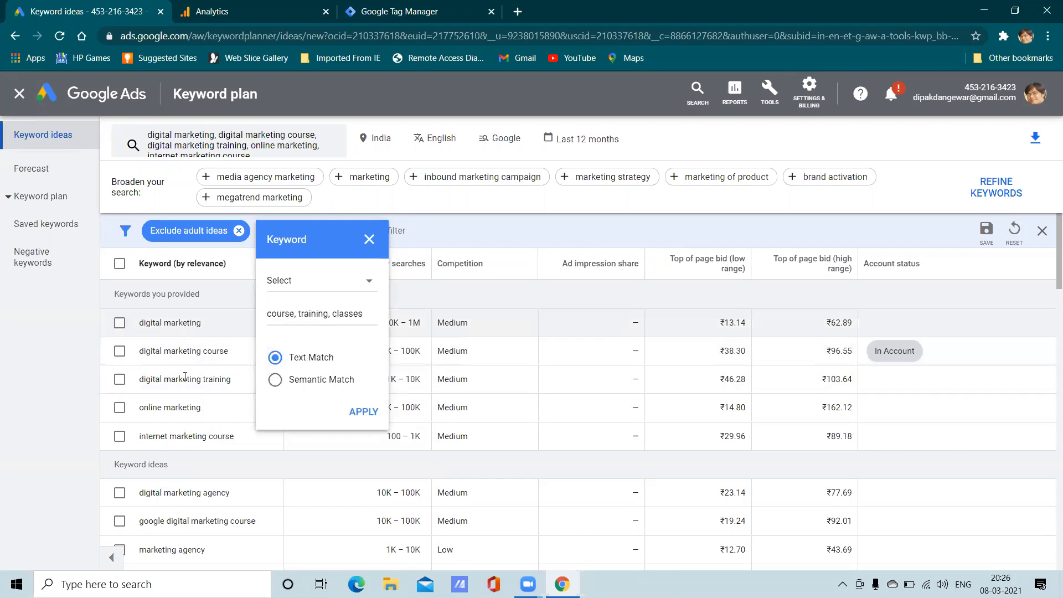
scroll(192, 407, "down", 5)
scroll(195, 449, "down", 2)
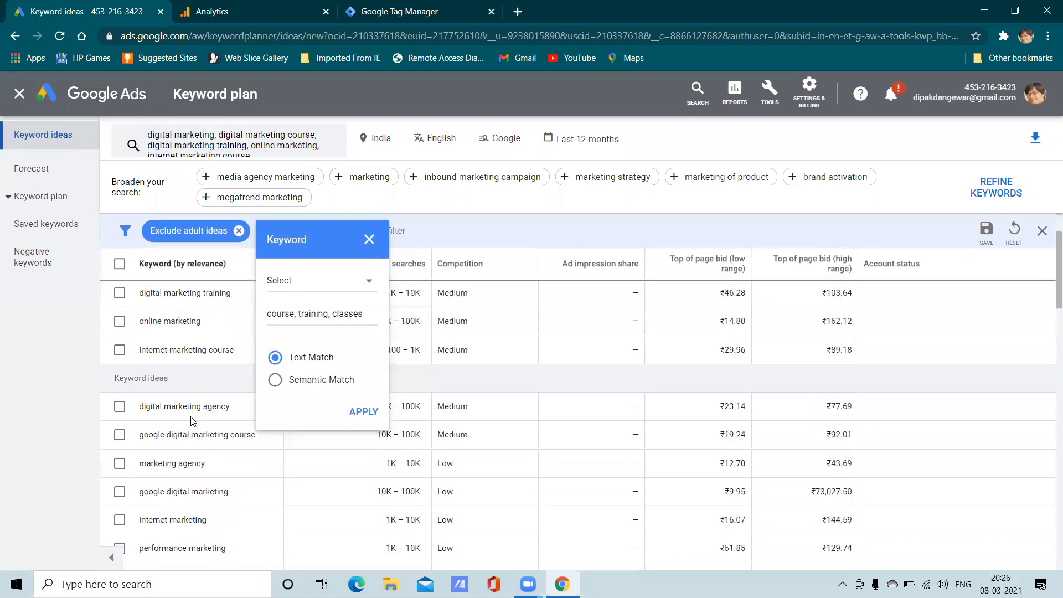
scroll(187, 407, "up", 7)
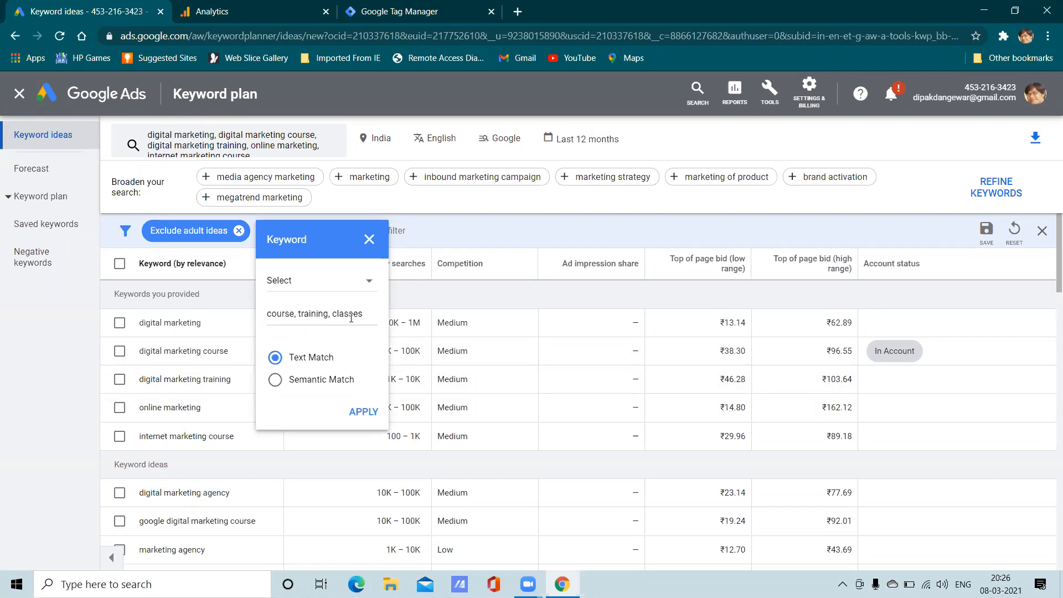
left_click(370, 413)
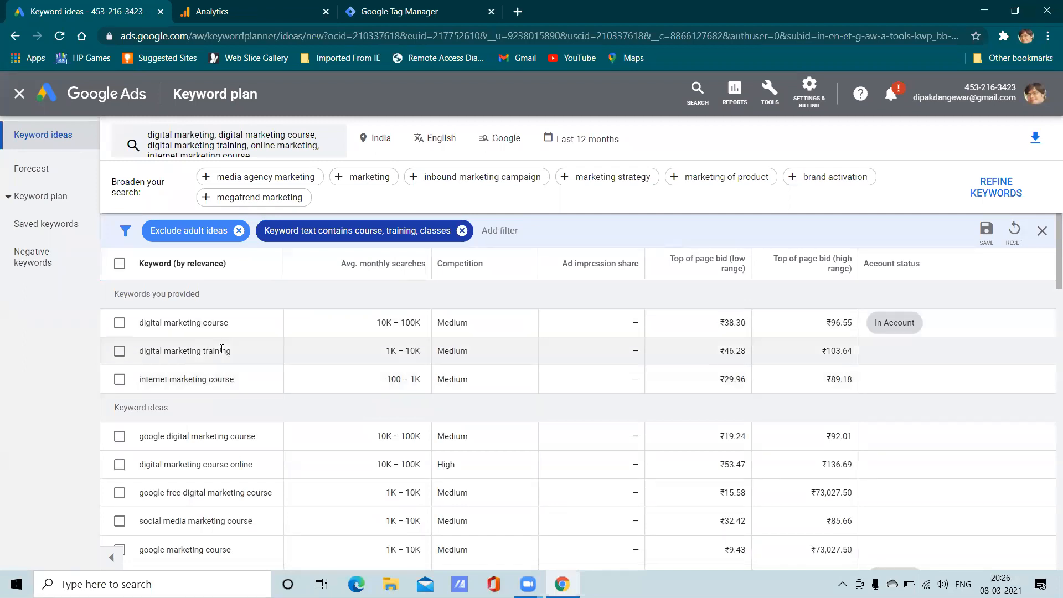
- Review the filtered keyword ideas for course, training and classes, checking their monthly searches and competition
scroll(242, 457, "down", 3)
scroll(241, 449, "down", 2)
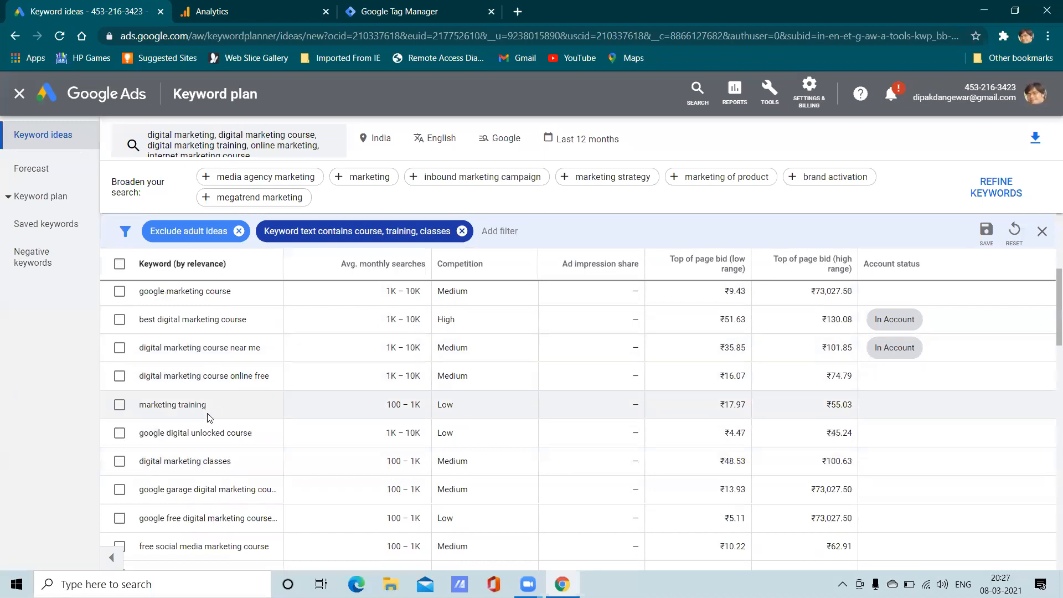
scroll(208, 426, "down", 7)
scroll(213, 440, "up", 10)
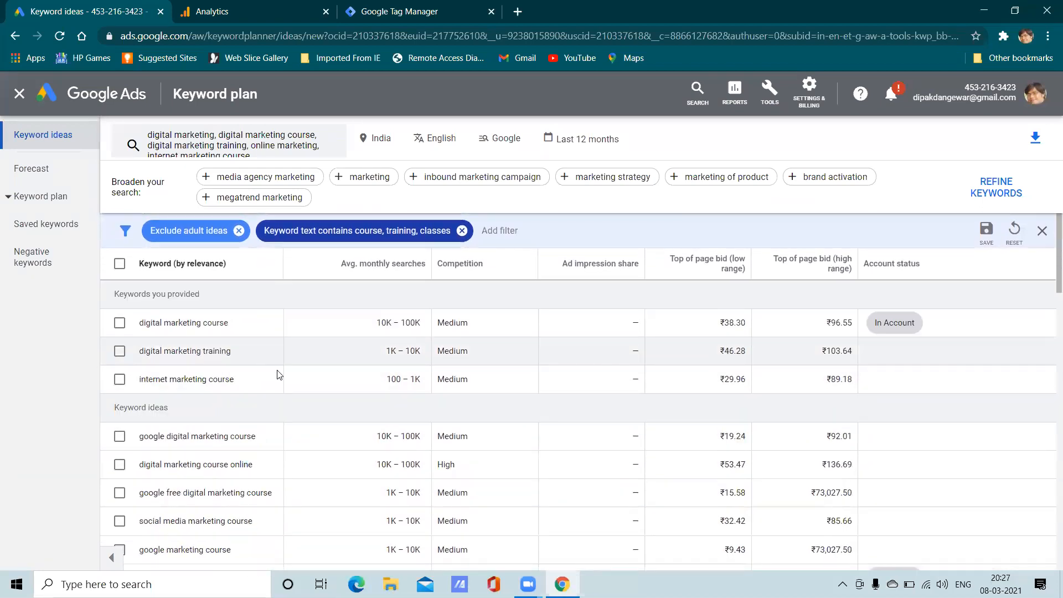
scroll(514, 366, "down", 5)
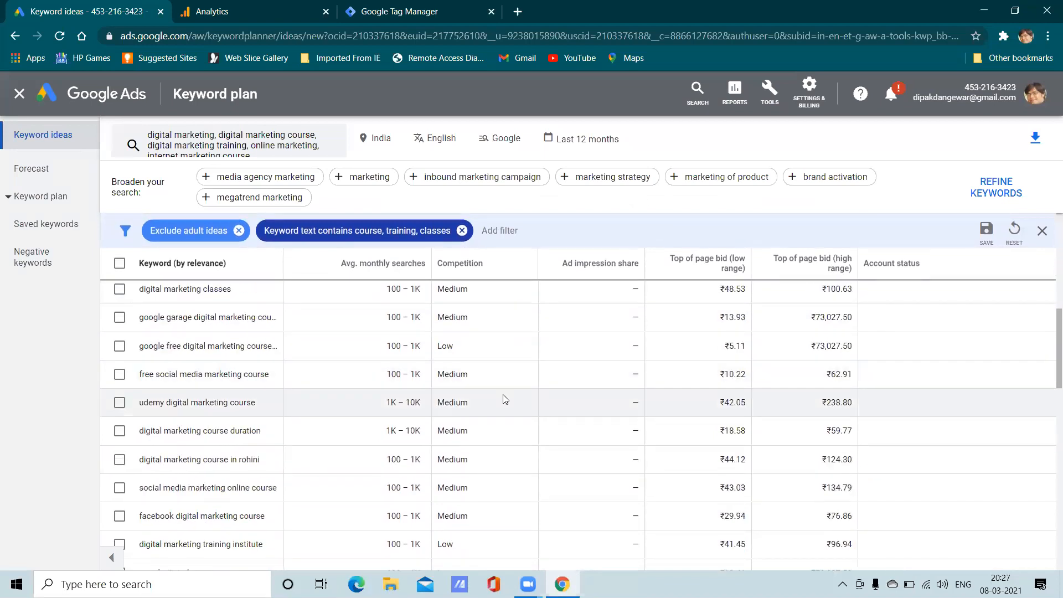
scroll(503, 398, "up", 5)
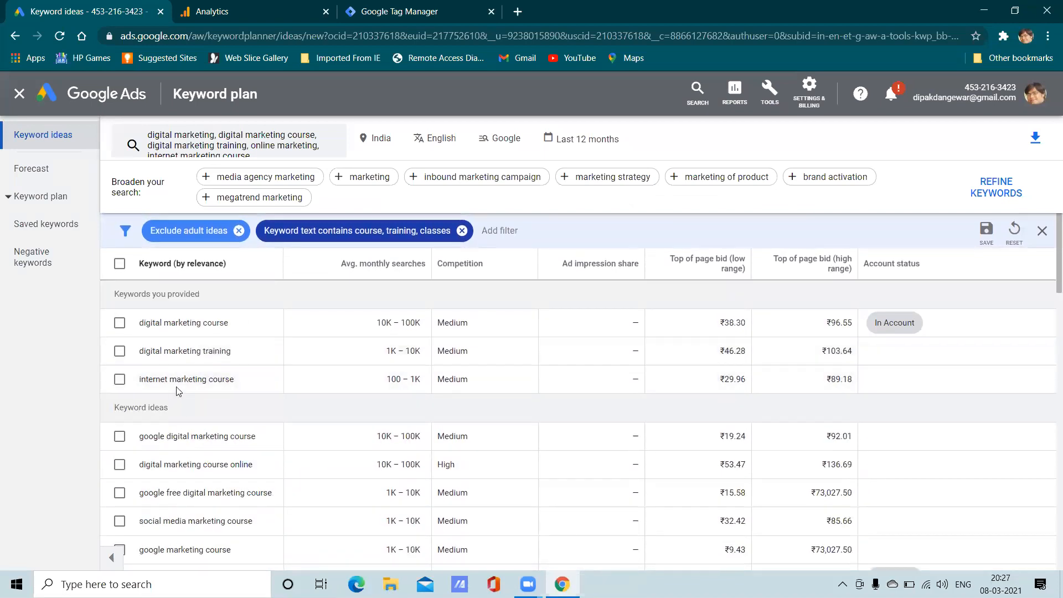
- Add a competition filter that limits the keyword ideas to Low
left_click(492, 238)
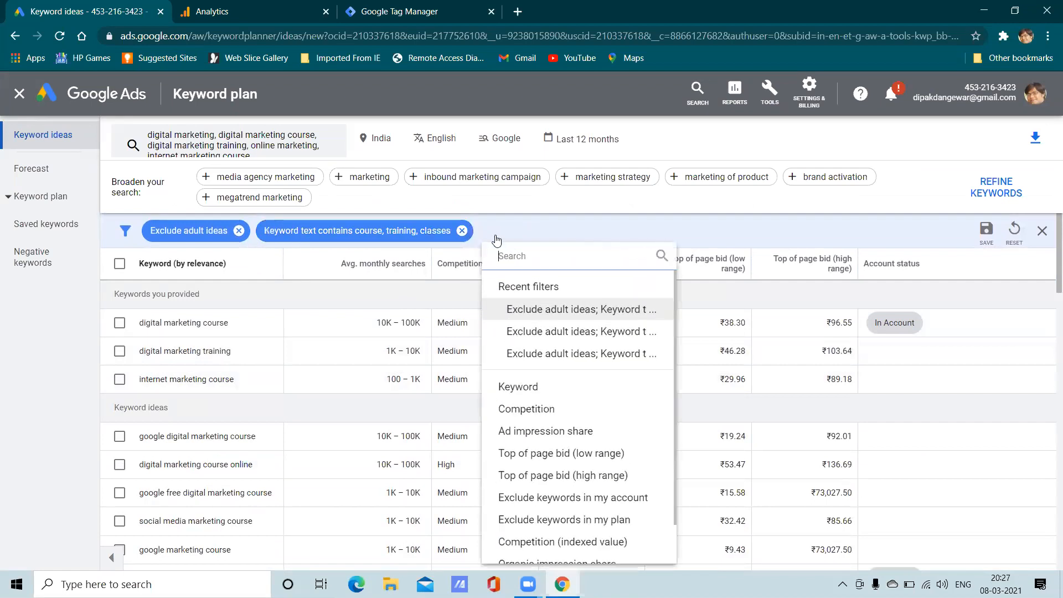
left_click(546, 414)
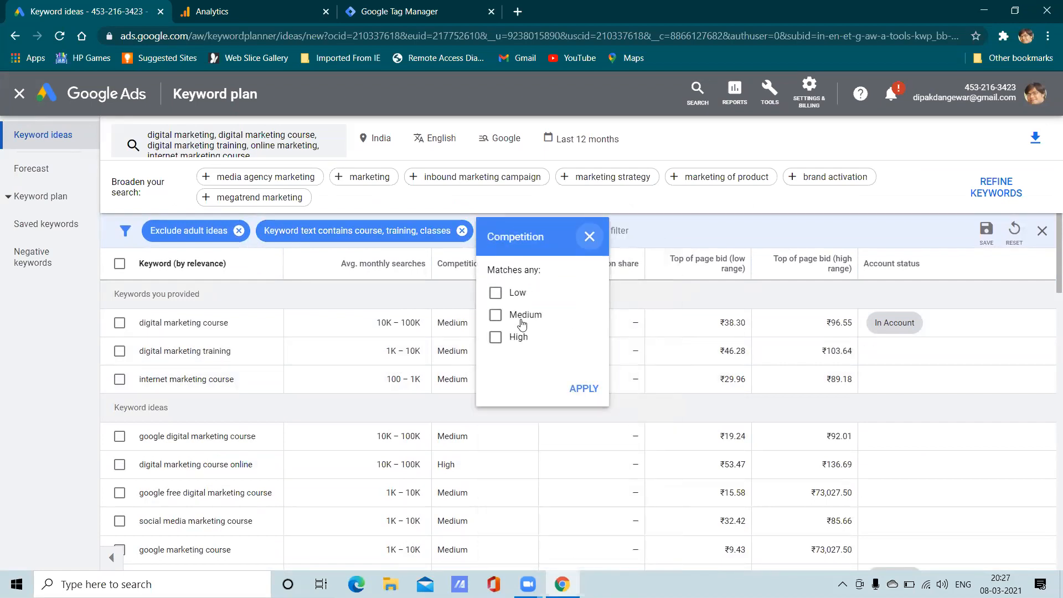
left_click(510, 296)
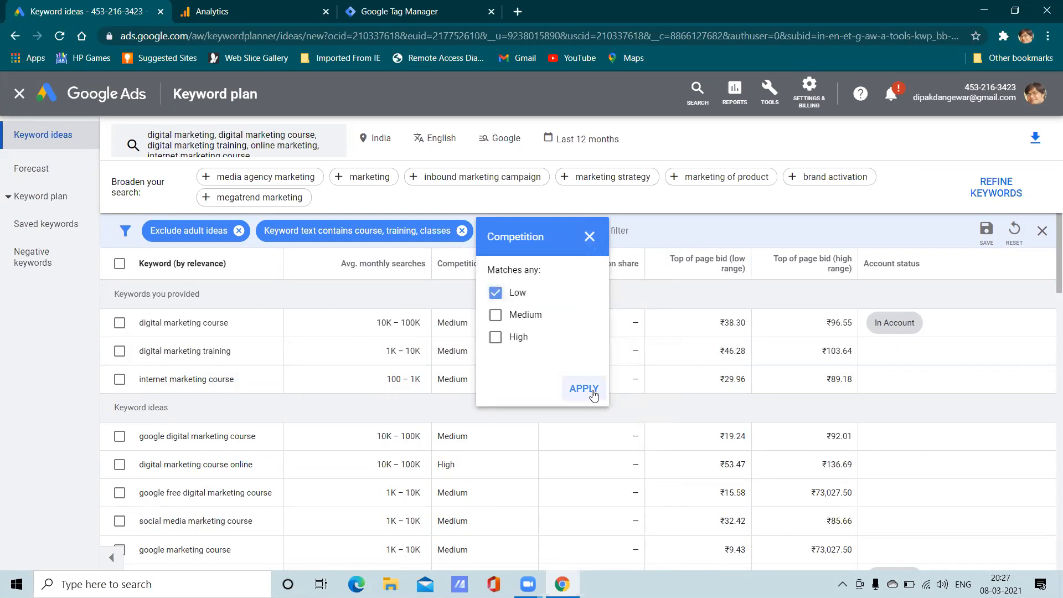
left_click(584, 389)
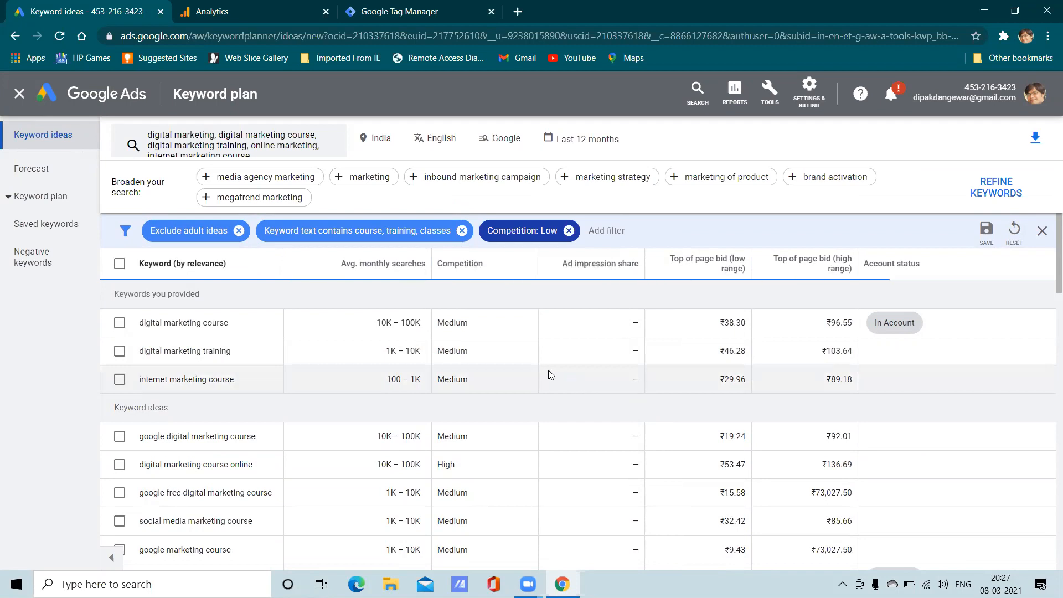
- Examine the average monthly searches of the low-competition keyword ideas, and remove the competition filter
scroll(399, 378, "down", 6)
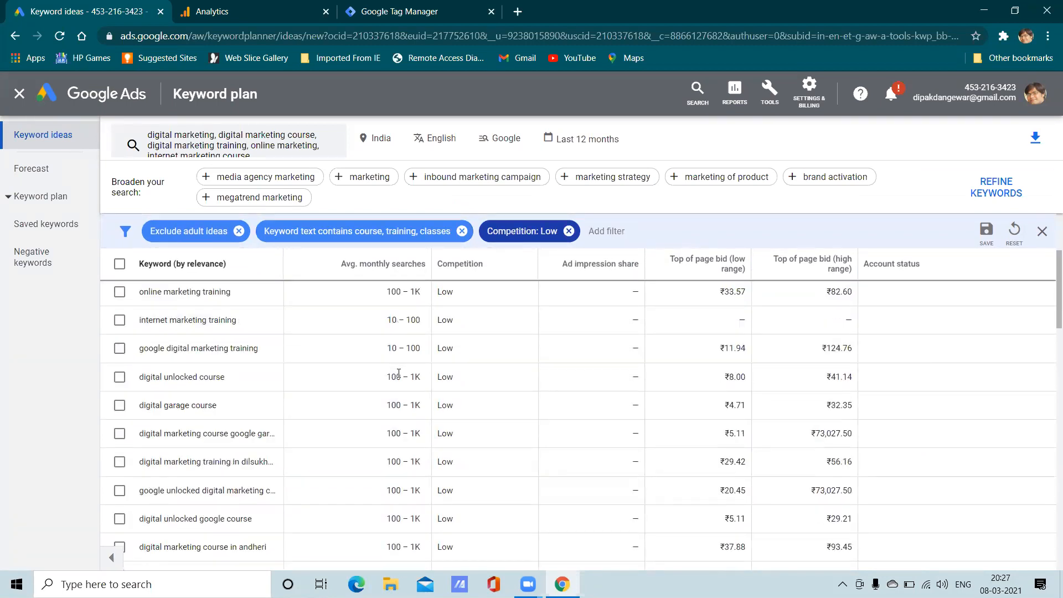
scroll(398, 373, "up", 6)
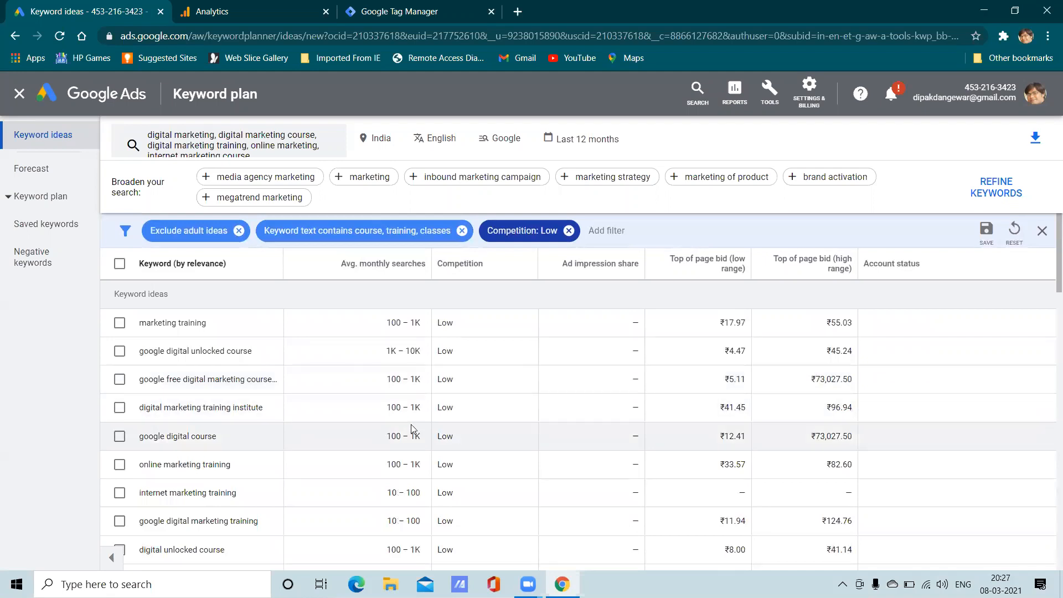
scroll(410, 409, "down", 10)
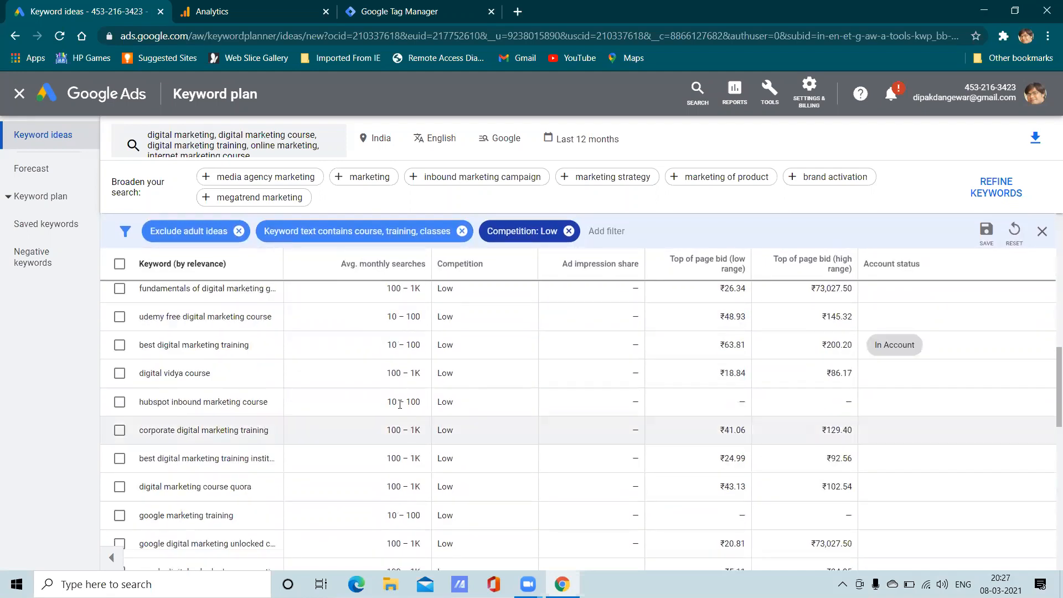
scroll(410, 426, "down", 5)
scroll(410, 424, "down", 3)
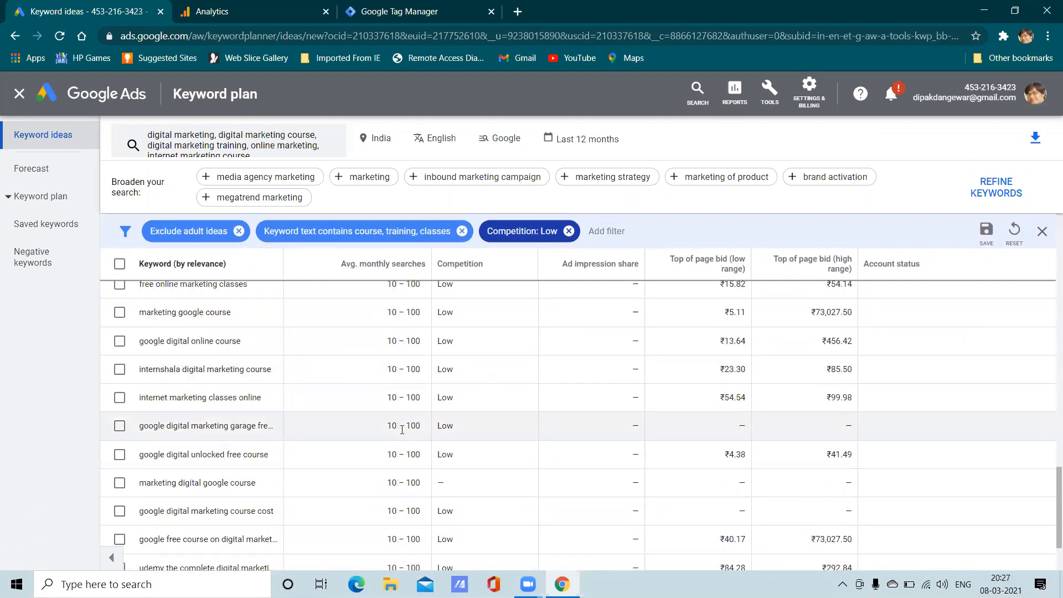
scroll(407, 420, "up", 8)
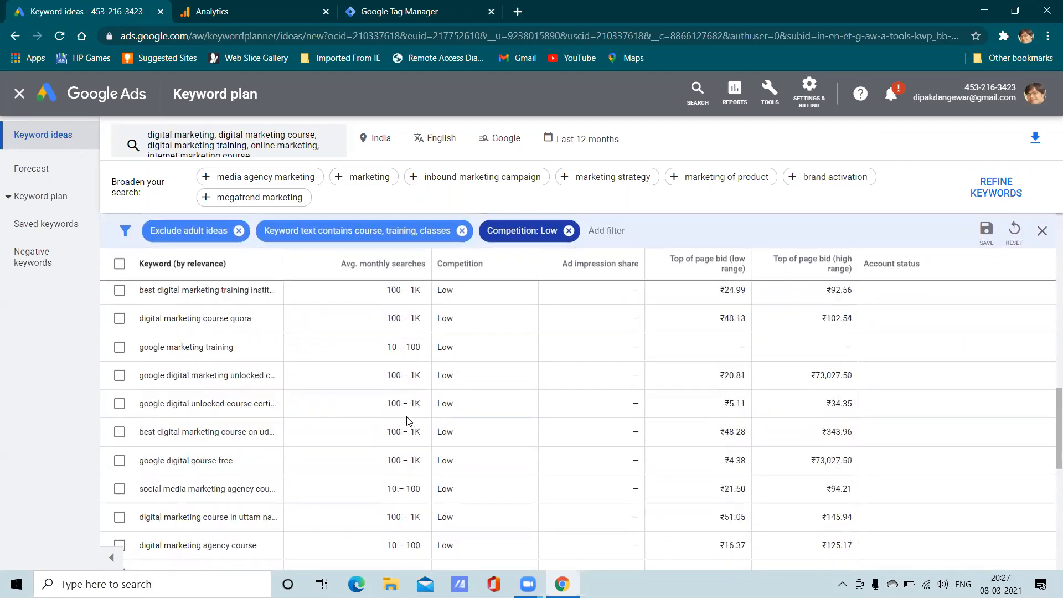
scroll(407, 420, "up", 5)
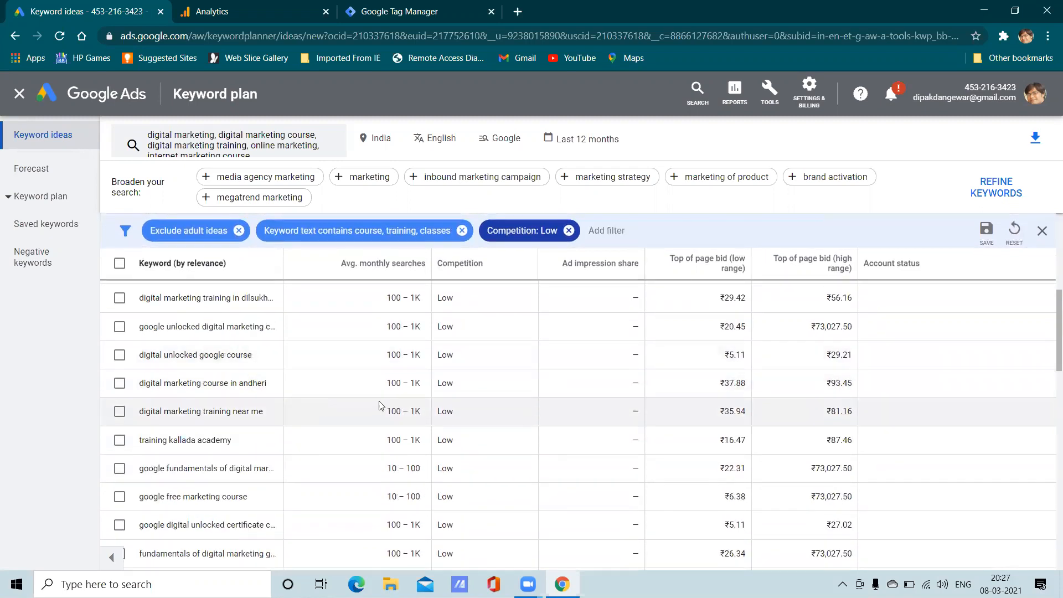
scroll(407, 400, "down", 10)
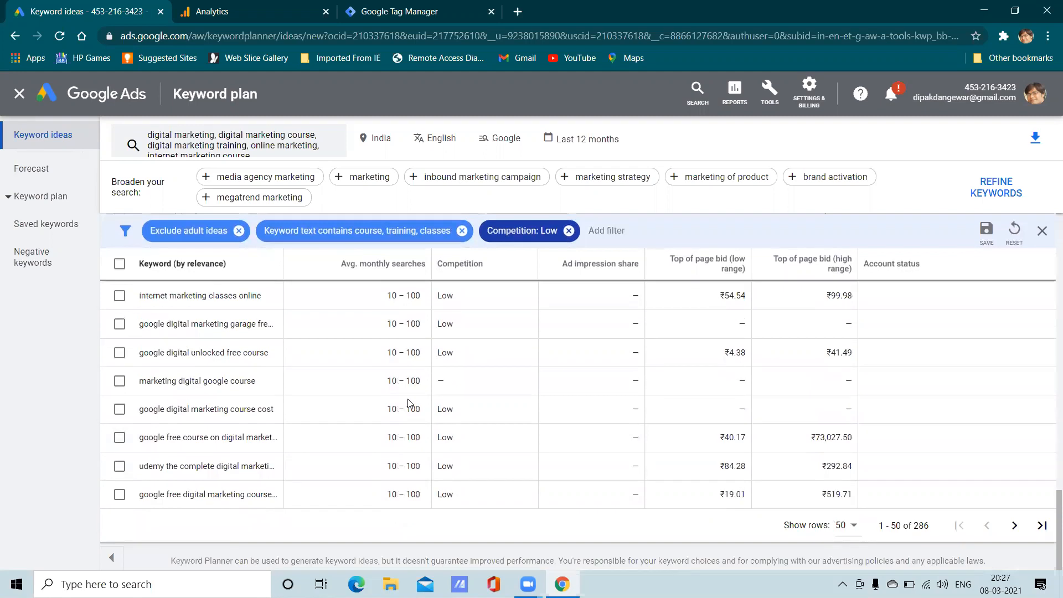
scroll(409, 403, "up", 15)
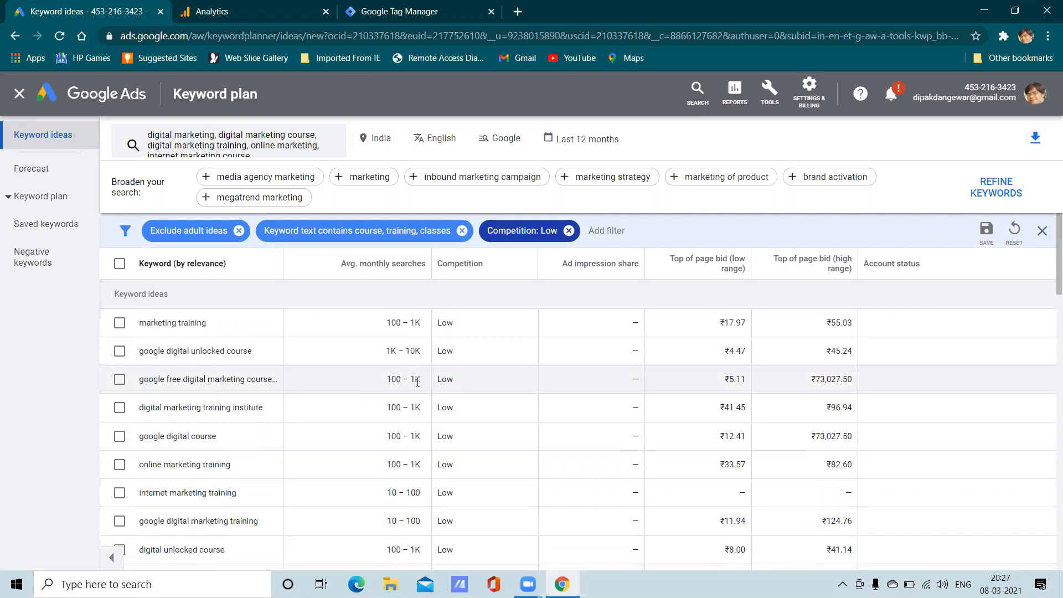
left_click(569, 231)
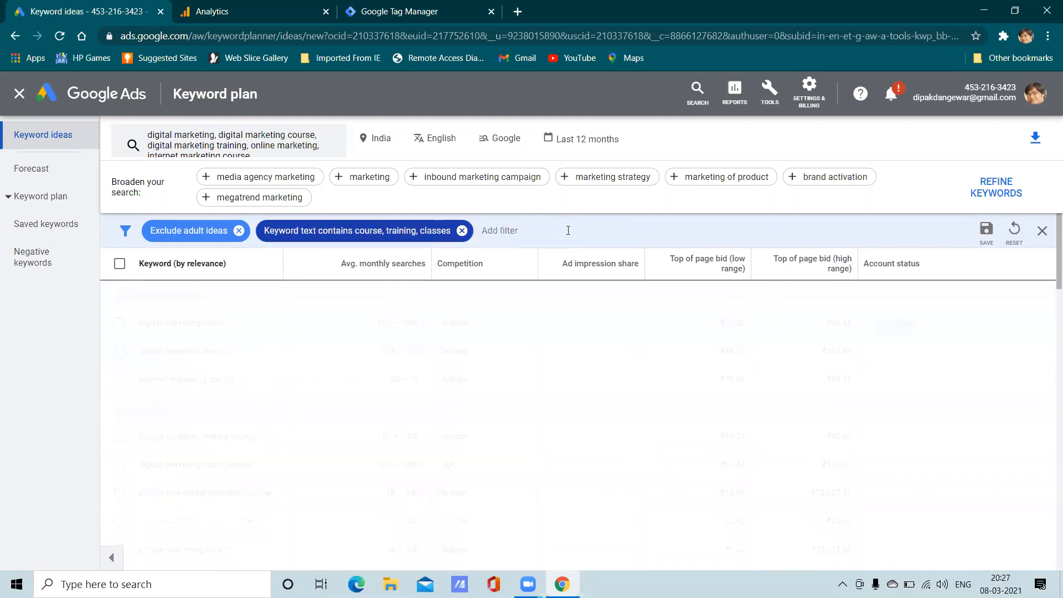
- Examine the filter types available for the keyword ideas, including recent filters, competition, impression share, page bids and keyword exclusions
left_click(514, 237)
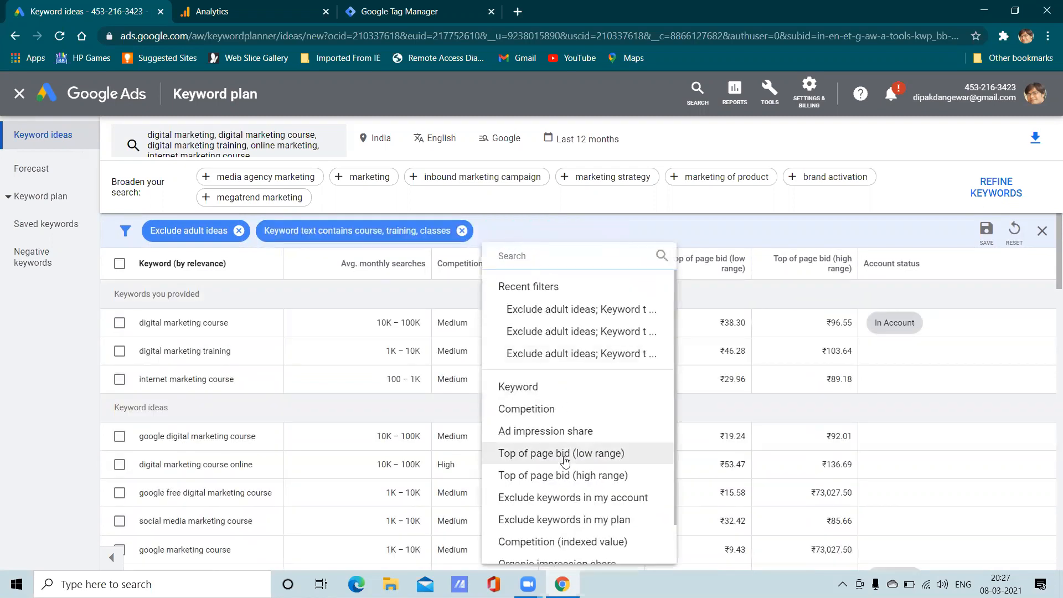
scroll(564, 460, "down", 2)
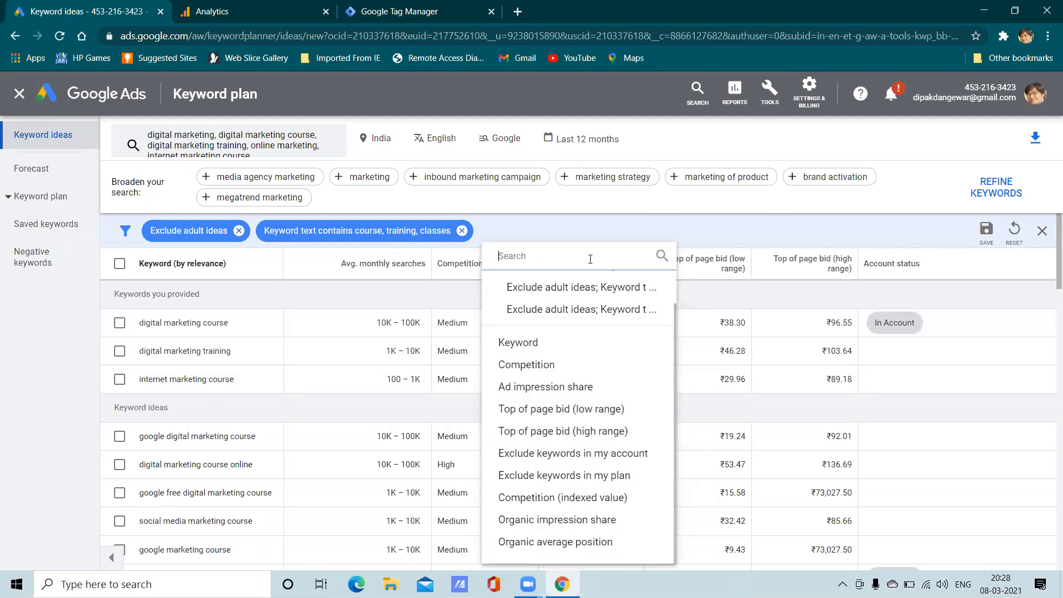
left_click(594, 232)
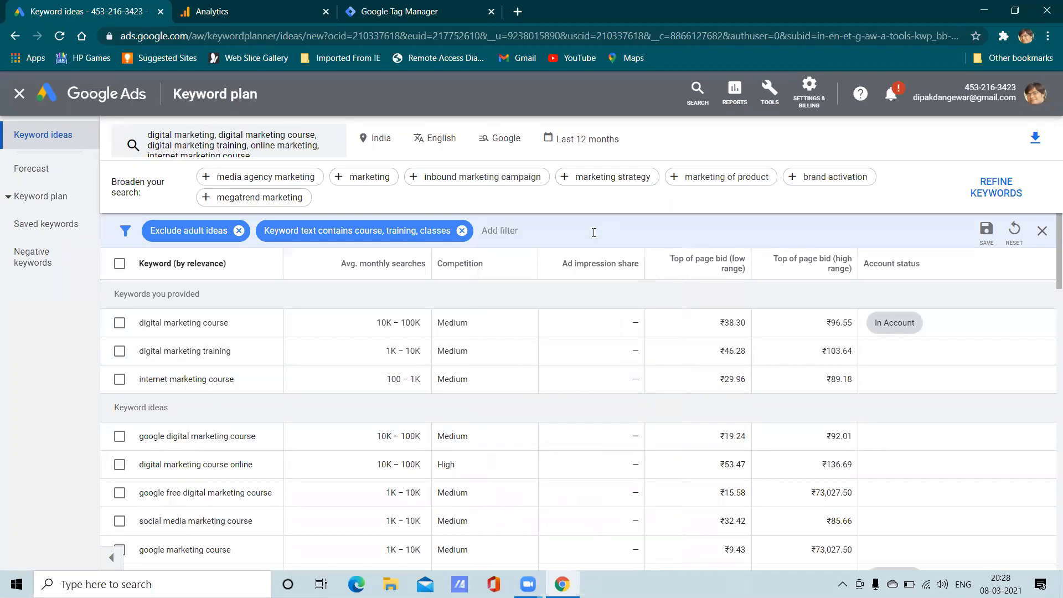
left_click(514, 233)
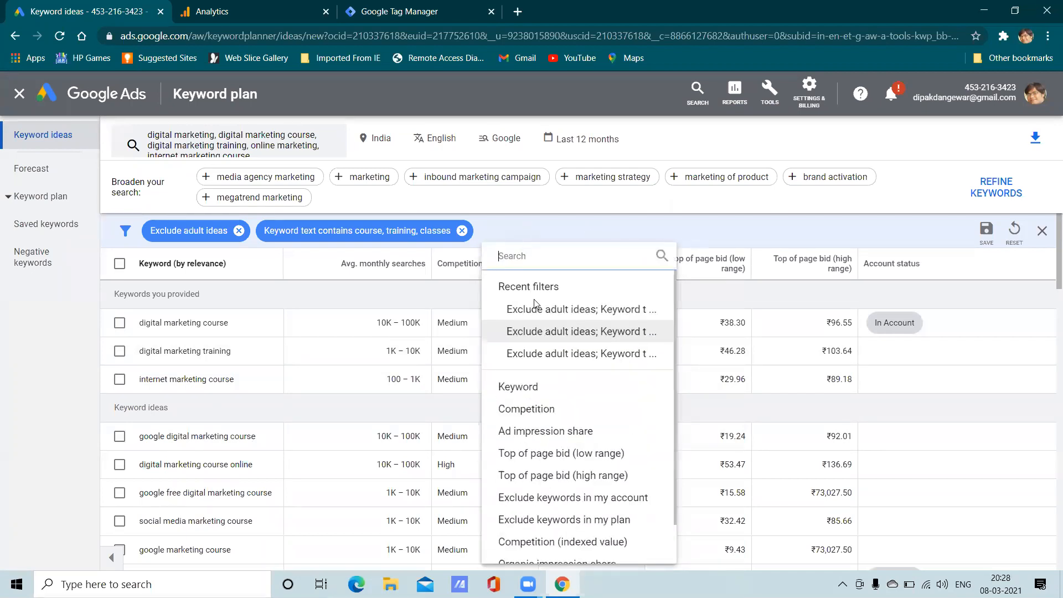
left_click(514, 234)
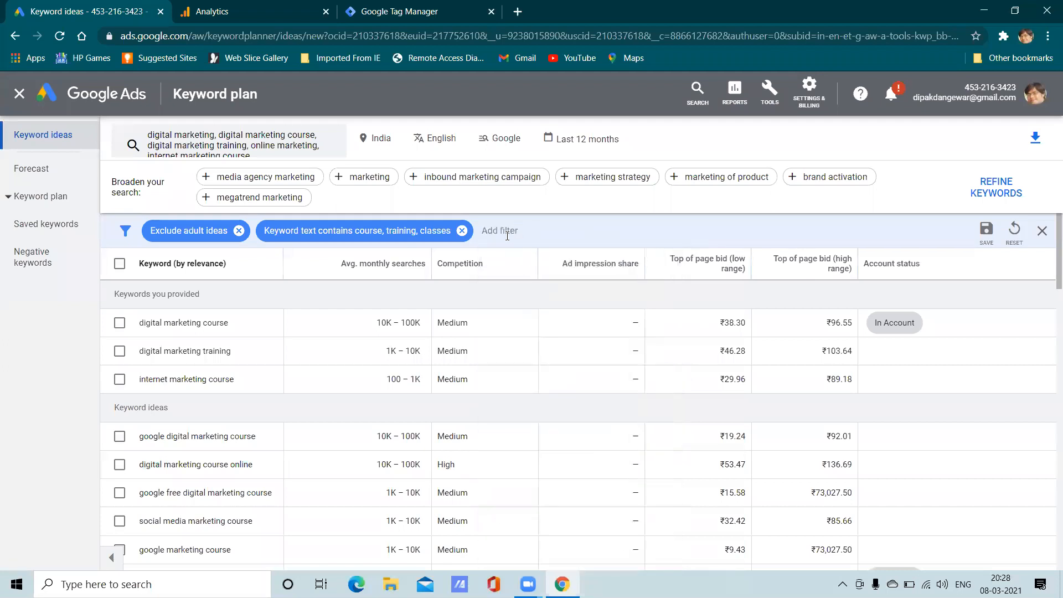
left_click(505, 231)
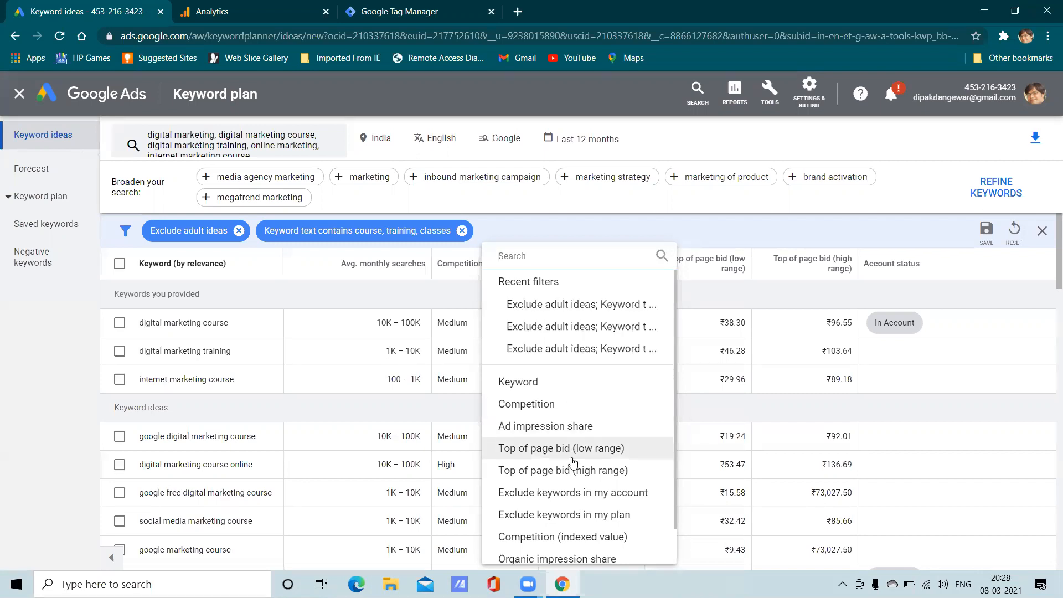
scroll(569, 453, "down", 1)
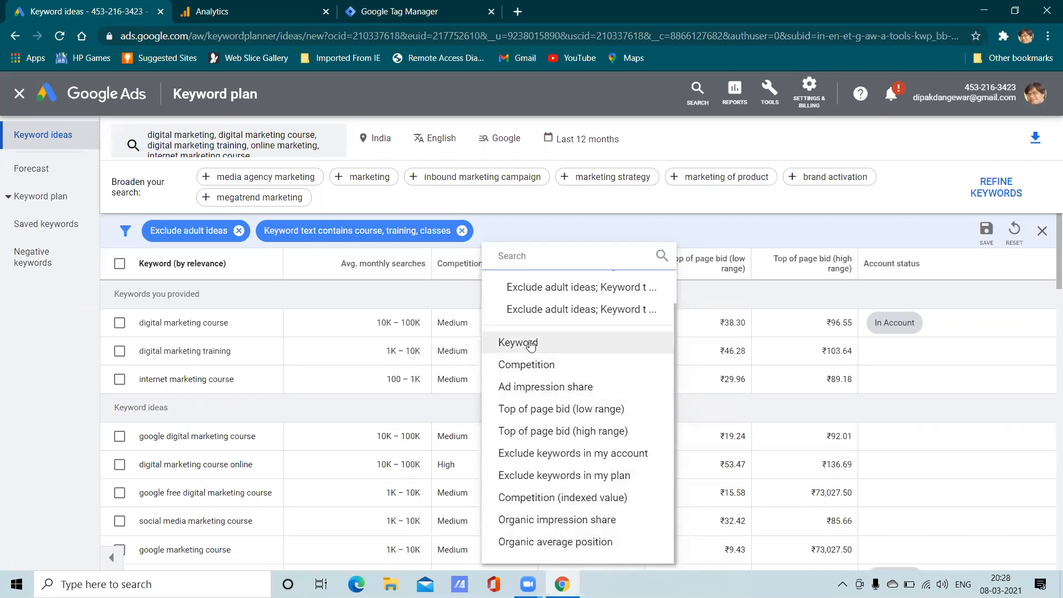
scroll(526, 285, "up", 1)
scroll(531, 299, "up", 1)
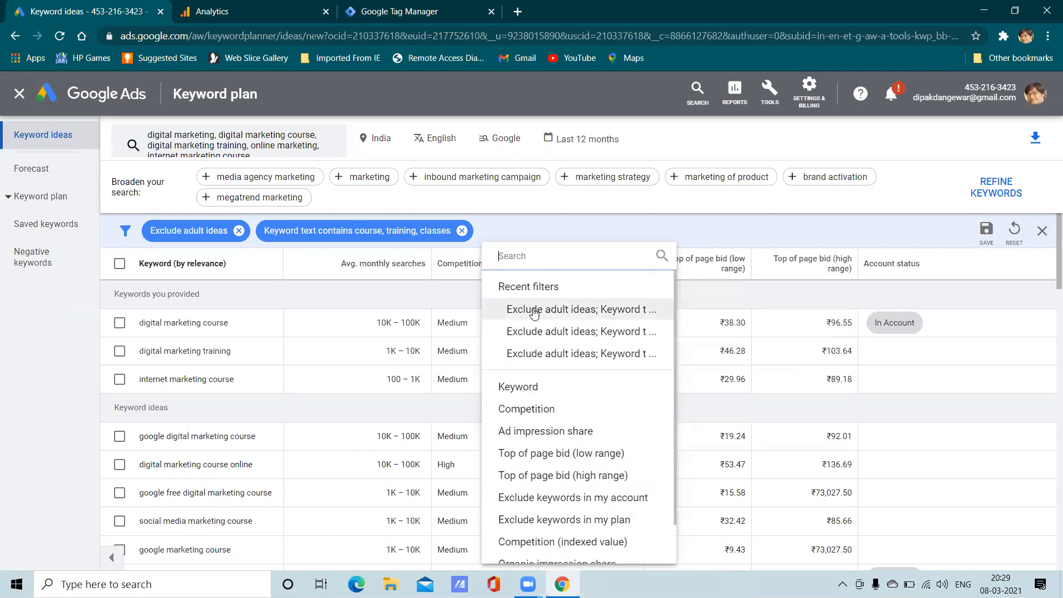
scroll(539, 498, "down", 2)
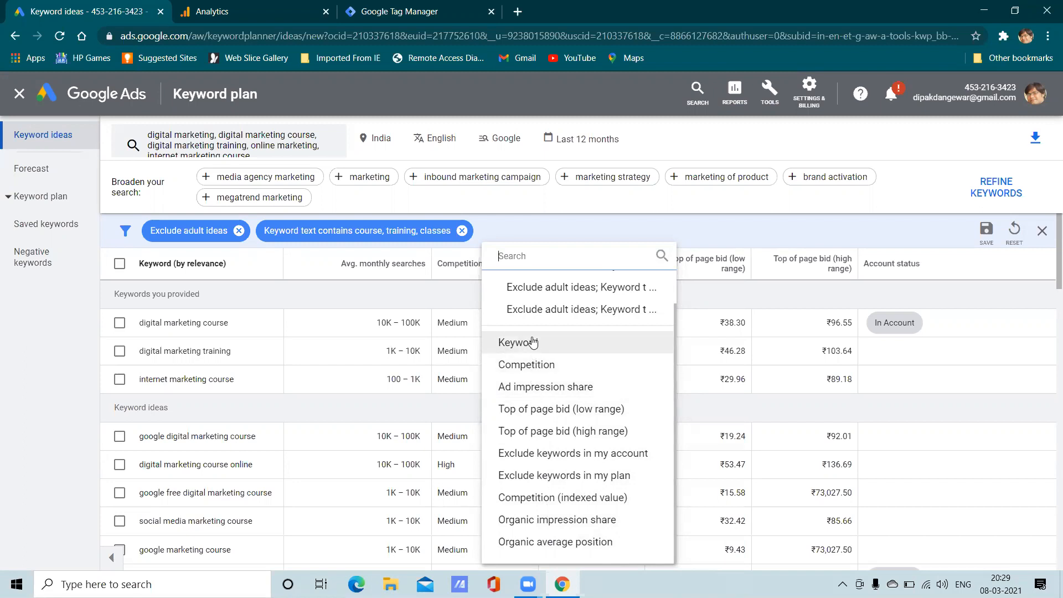
scroll(539, 294, "up", 1)
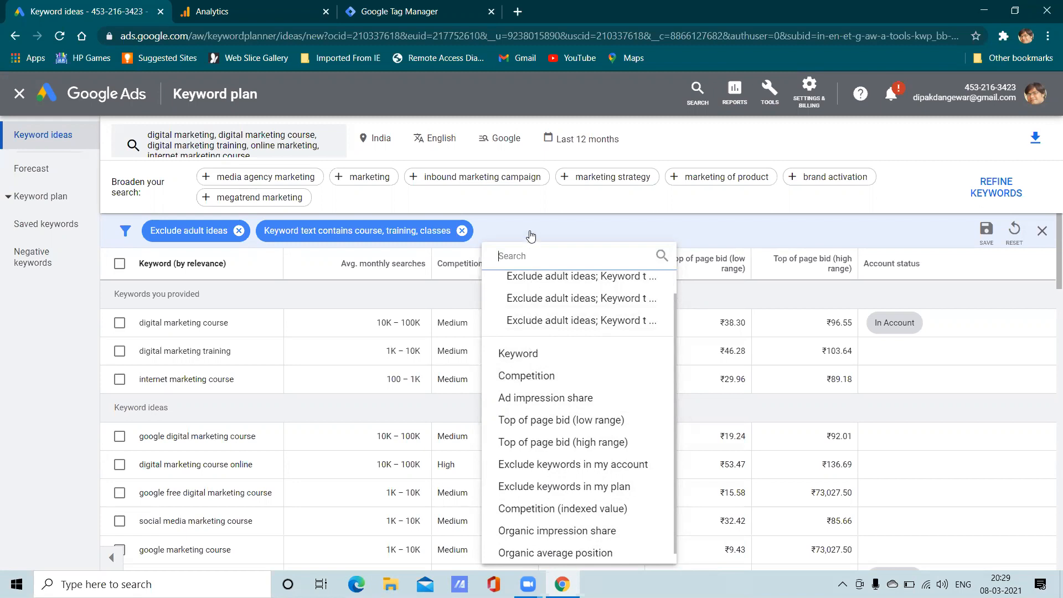
left_click(530, 230)
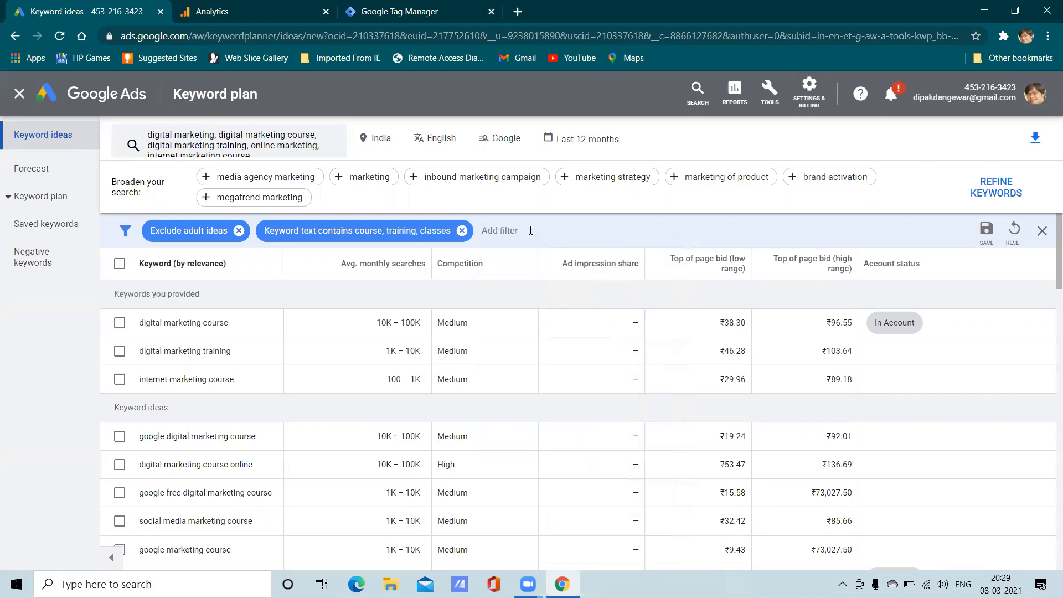
left_click(502, 235)
left_click(573, 231)
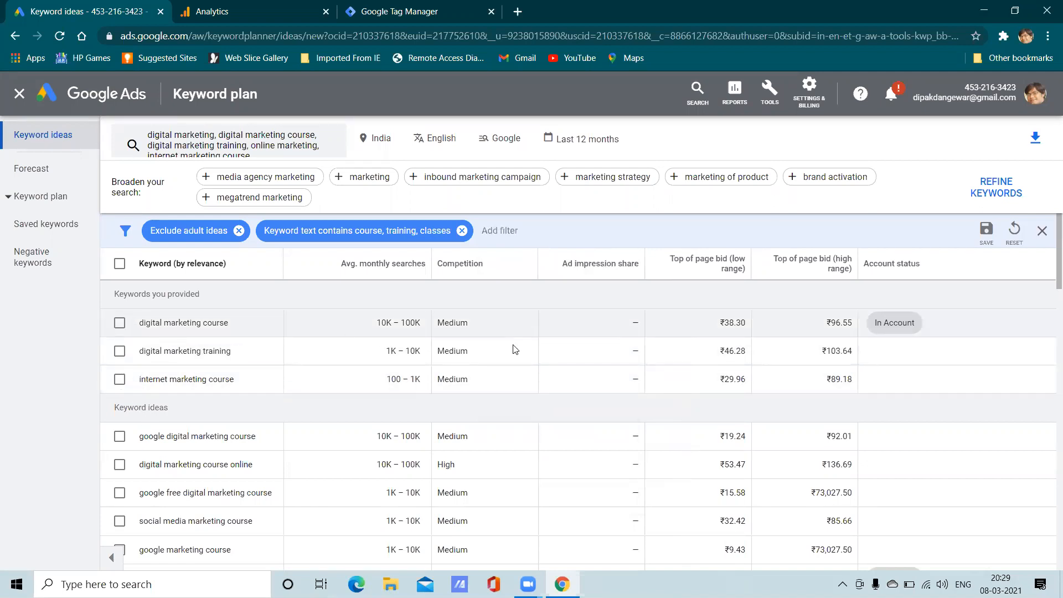
- Select only the keyword "digital marketing training" among the provided keywords, leaving "digital marketing course" unselected
left_click(120, 324)
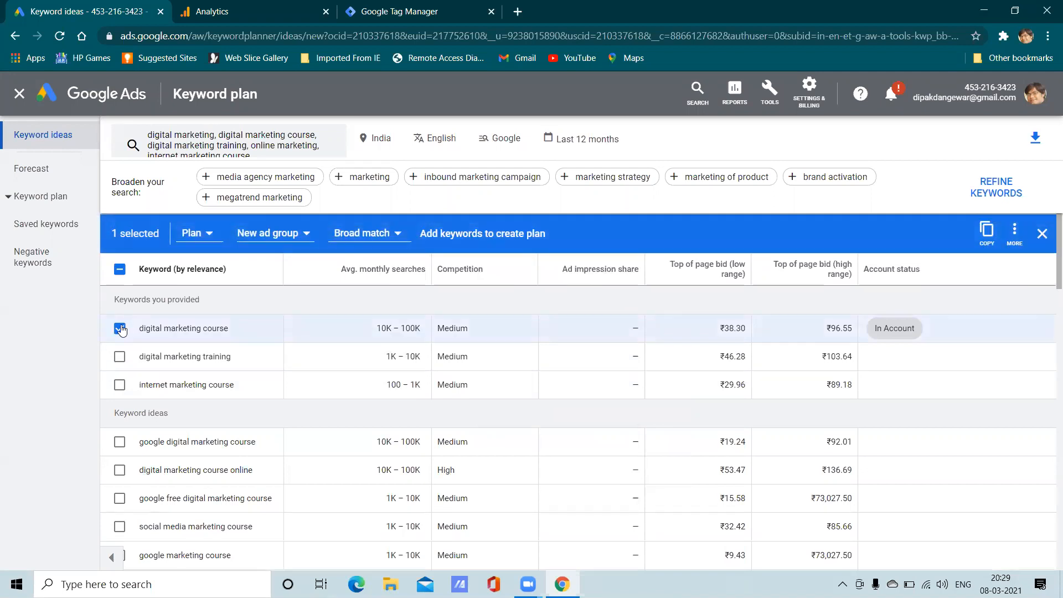
left_click(120, 329)
left_click(120, 357)
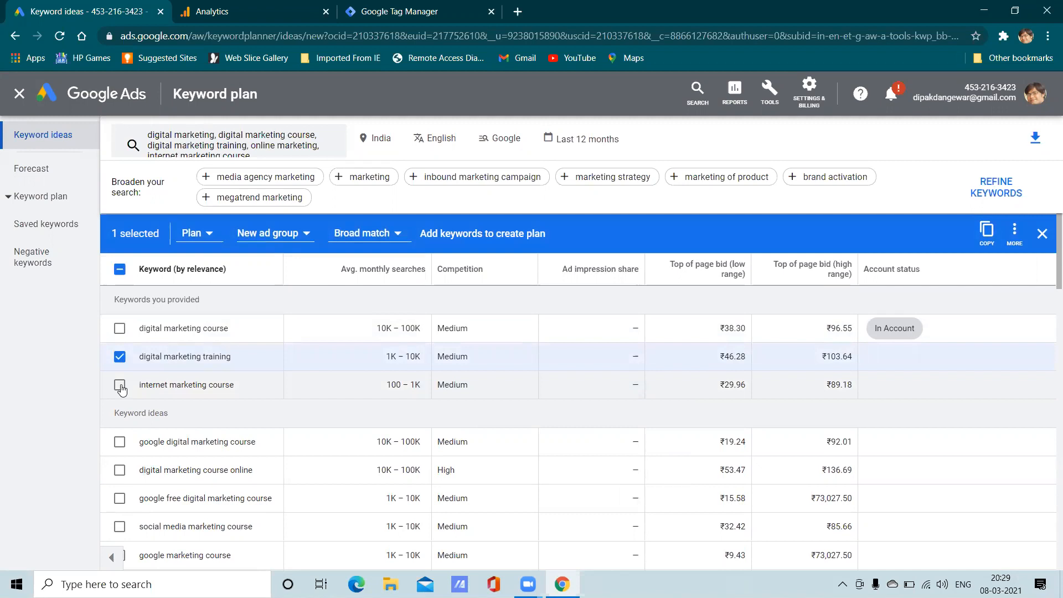
scroll(173, 395, "down", 1)
scroll(173, 395, "up", 1)
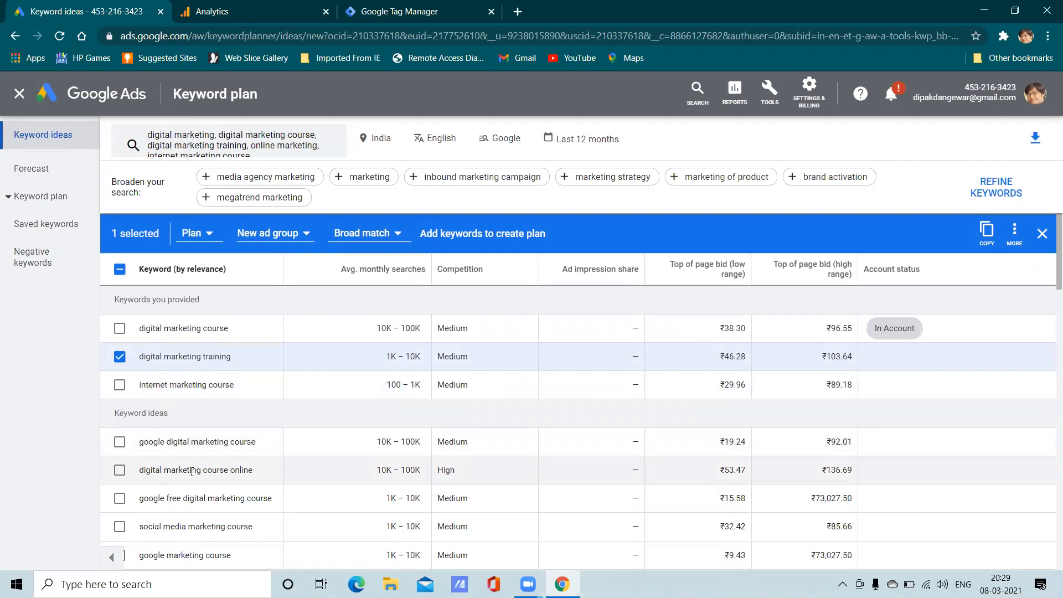
scroll(192, 471, "down", 1)
scroll(192, 471, "up", 1)
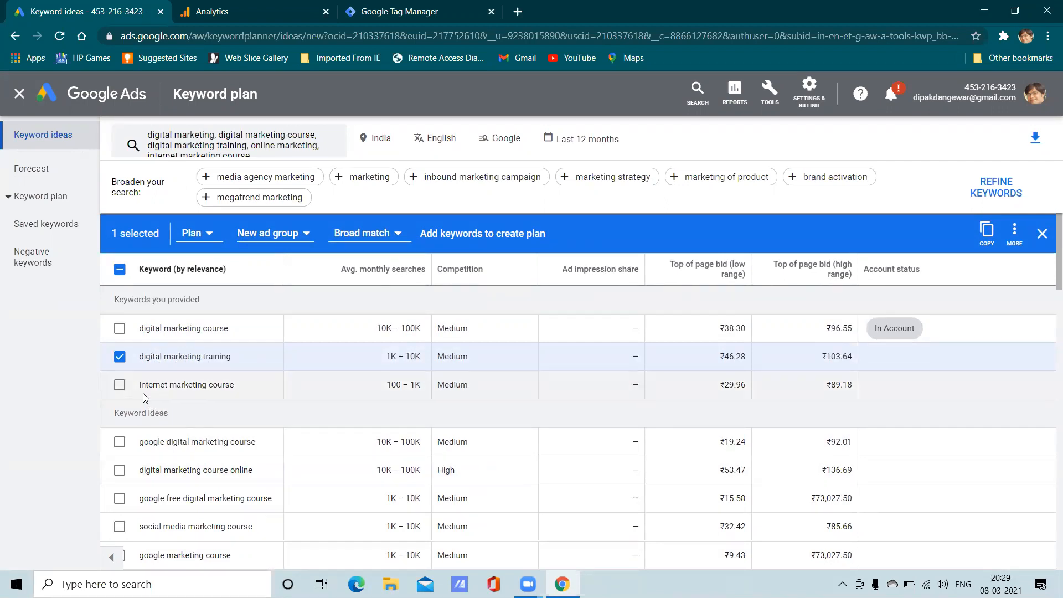
- Add the keyword idea "online marketing training" to the selection
scroll(178, 437, "down", 2)
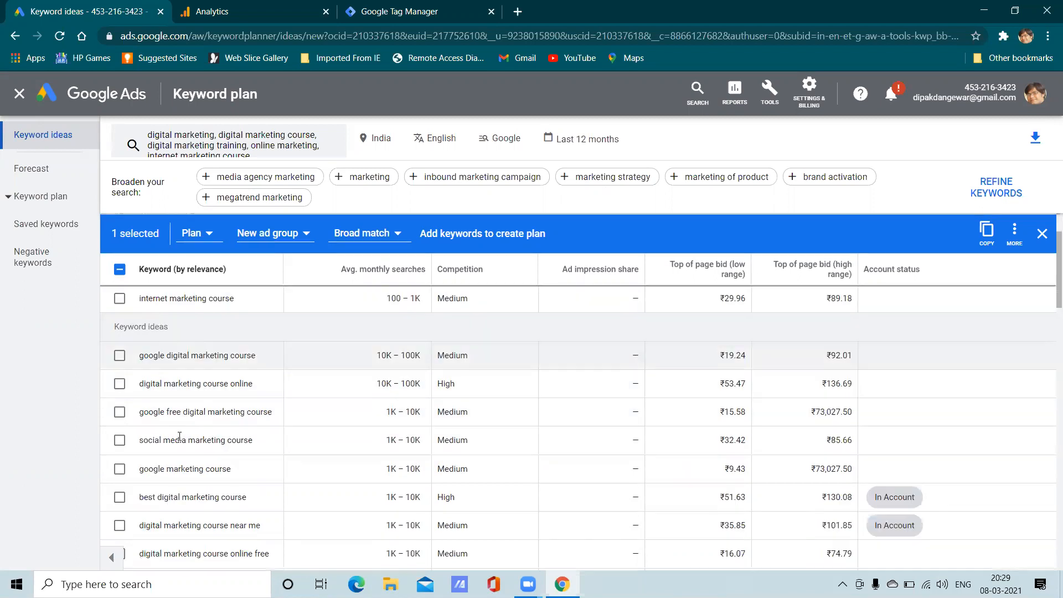
scroll(177, 435, "down", 2)
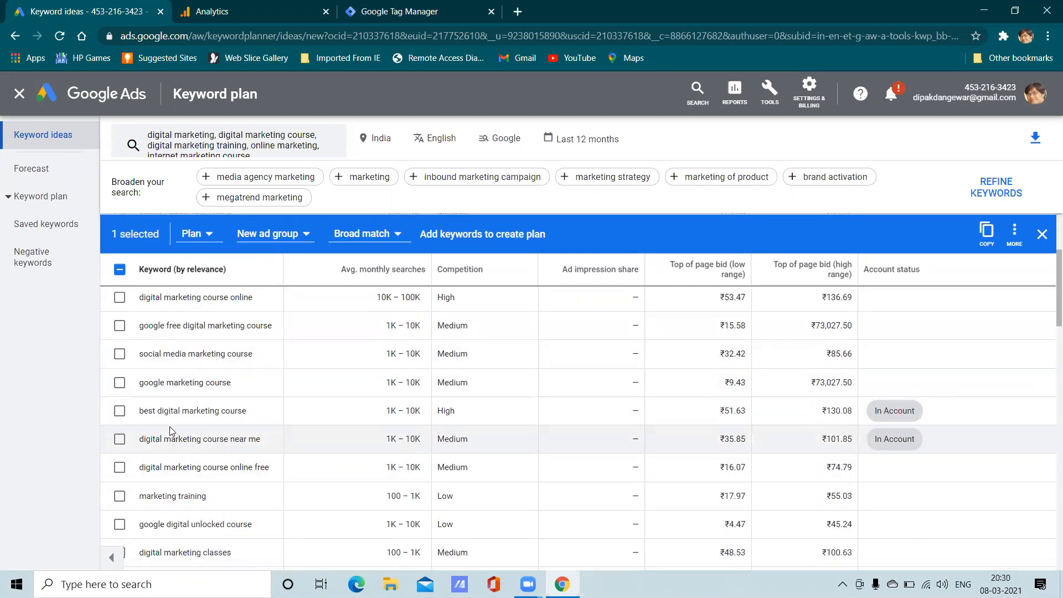
scroll(131, 510, "down", 4)
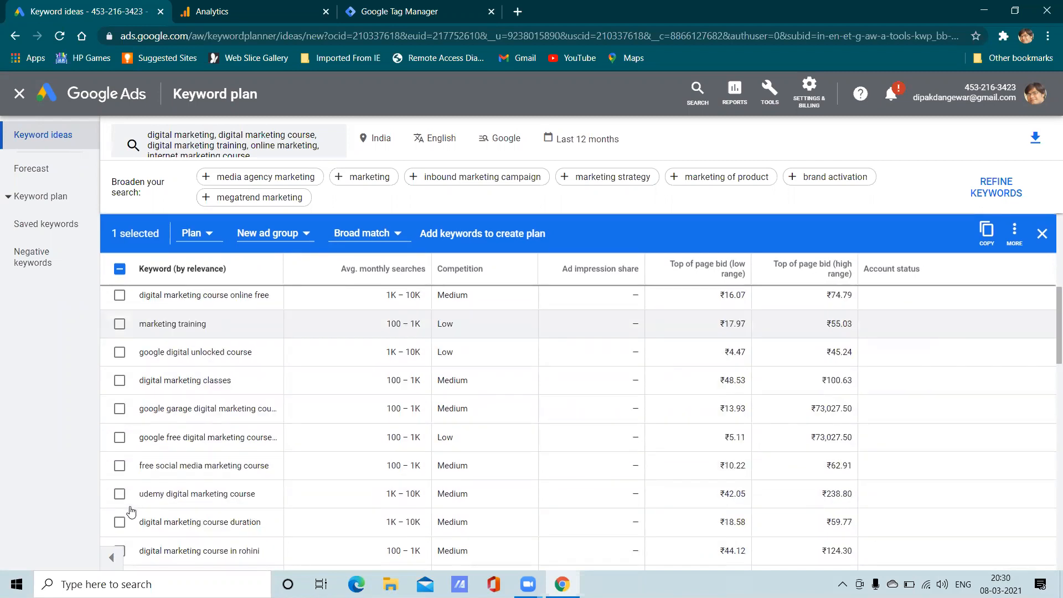
scroll(193, 524, "down", 6)
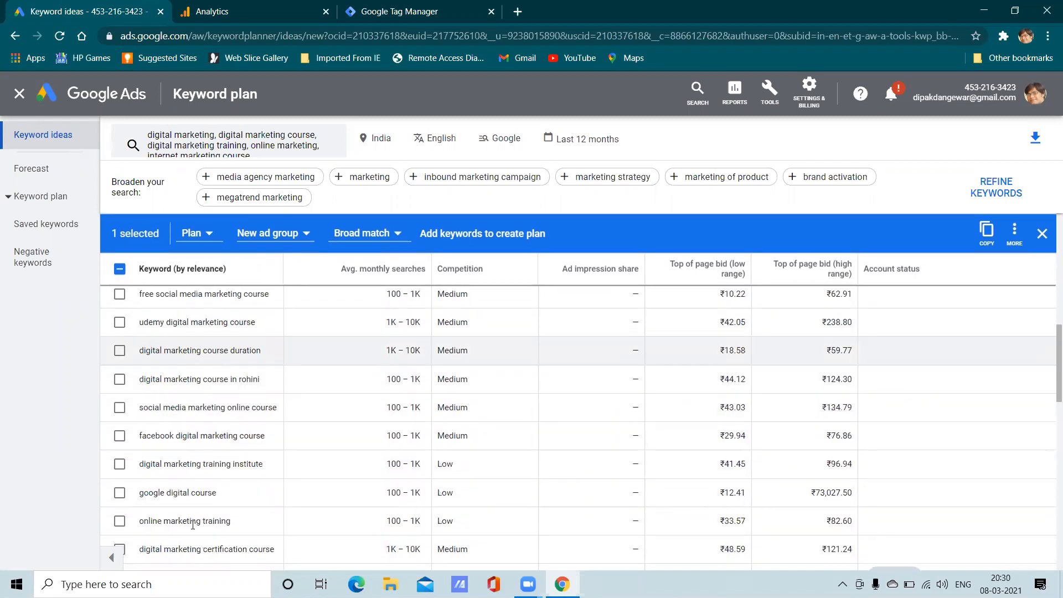
left_click(119, 435)
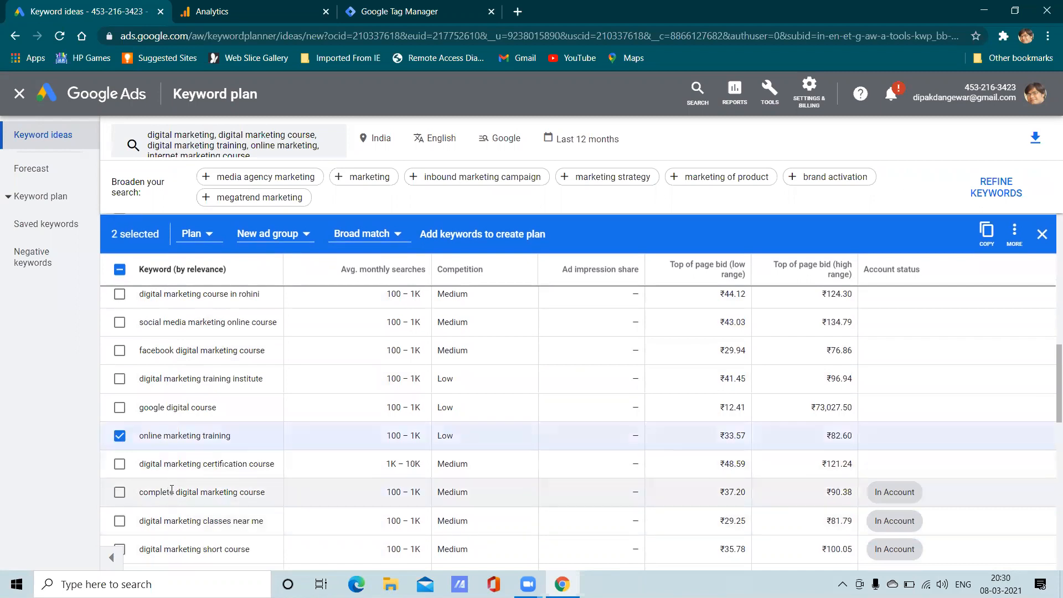
- Add the keyword ideas "digital marketing training courses" and "digital marketing course details" to the selection
scroll(170, 488, "down", 3)
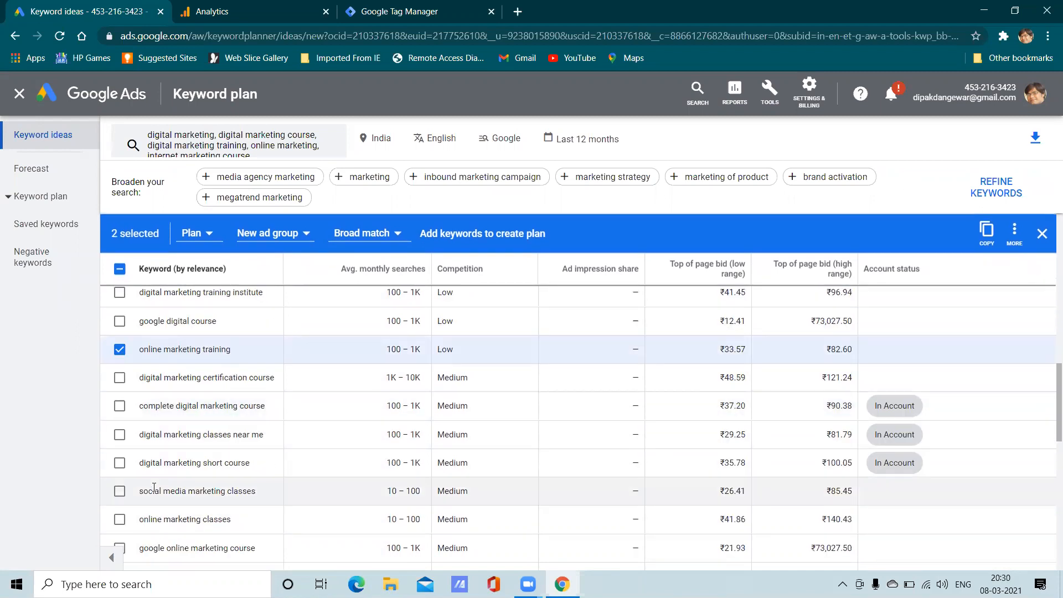
scroll(143, 487, "down", 9)
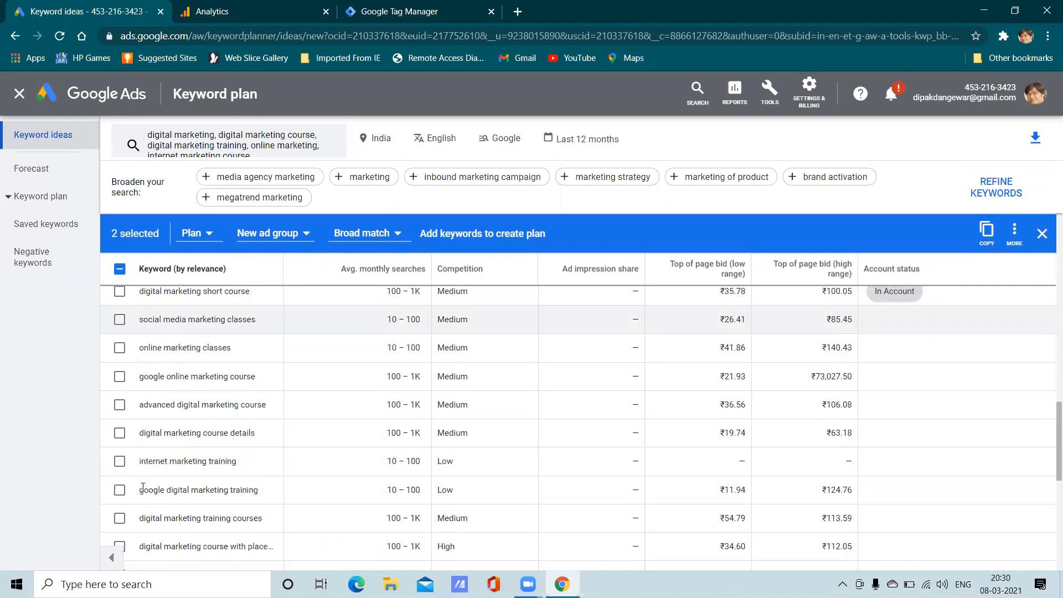
left_click(120, 433)
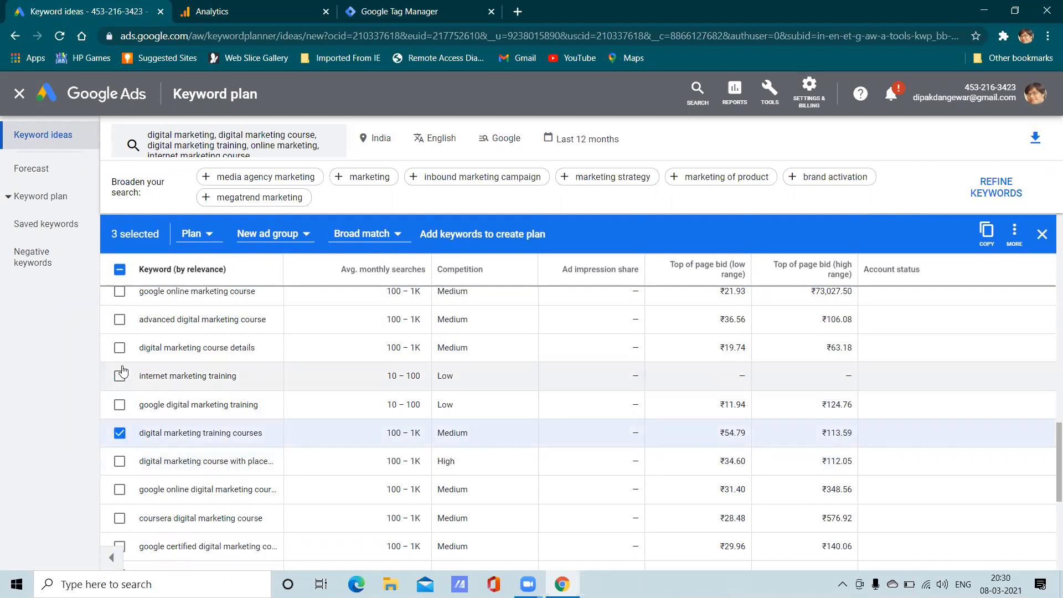
left_click(120, 347)
scroll(154, 424, "down", 1)
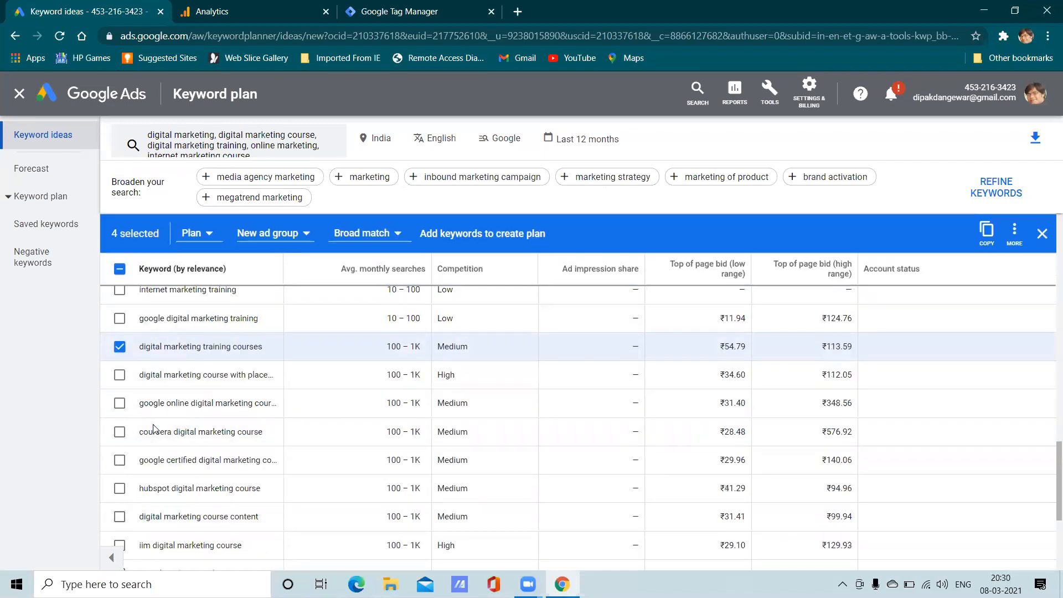
- Add the keyword idea "digital marketing online training" to the selection
scroll(140, 453, "up", 5)
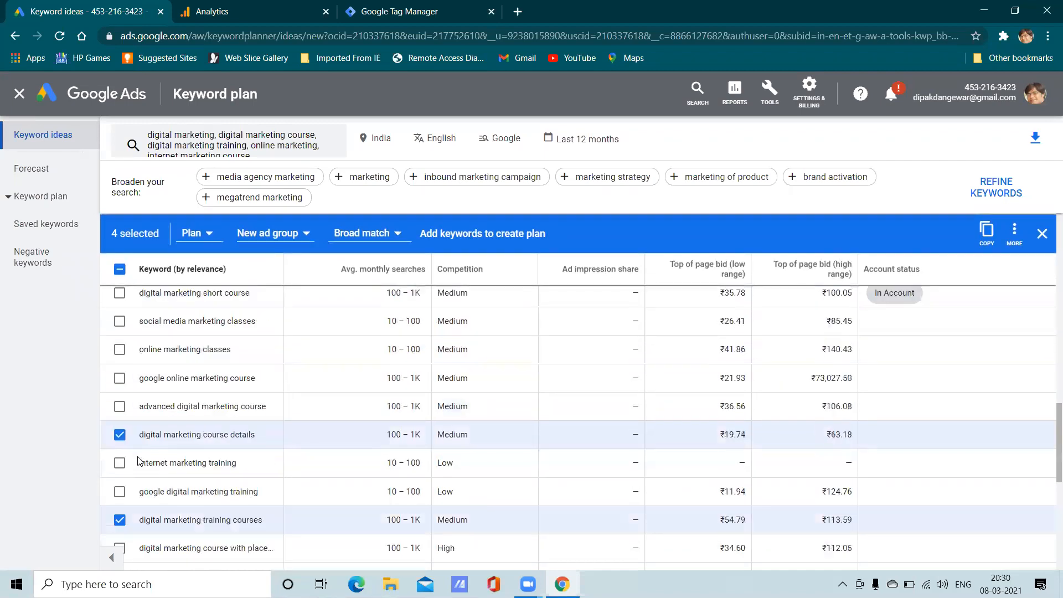
scroll(139, 458, "down", 3)
scroll(139, 458, "down", 3)
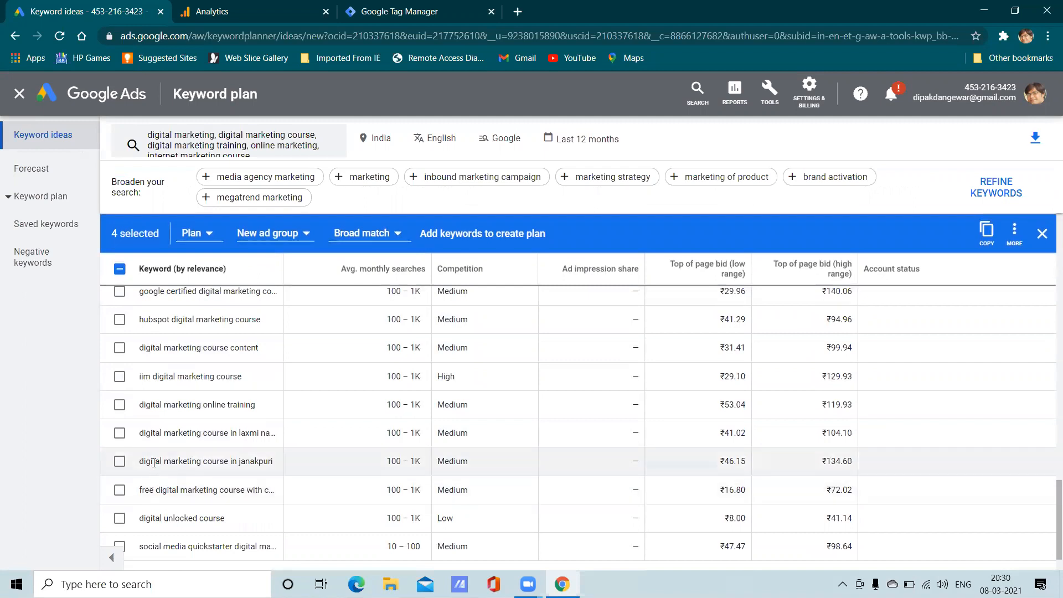
scroll(154, 461, "up", 1)
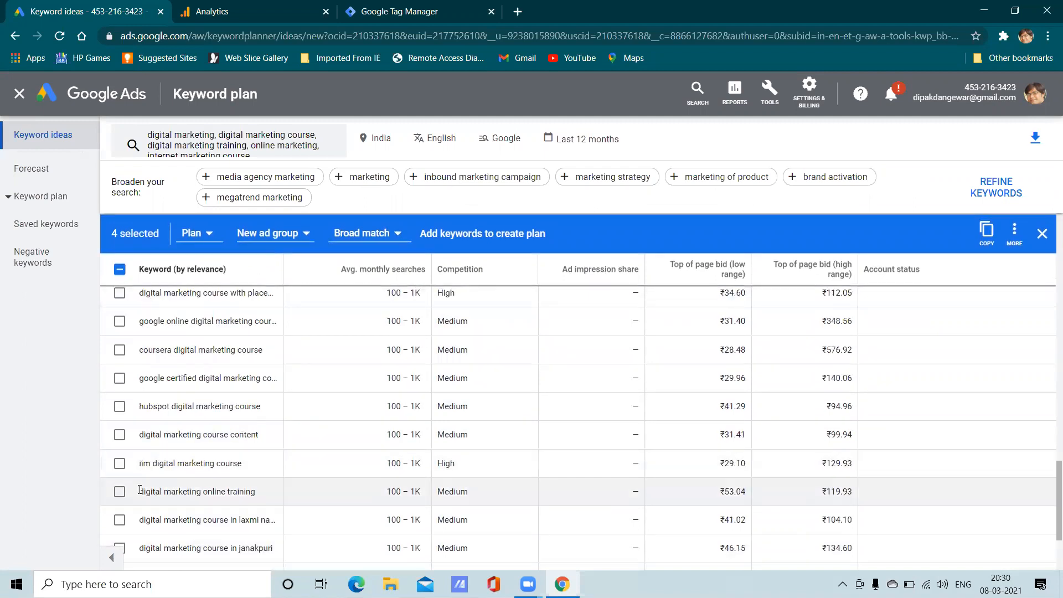
left_click(120, 492)
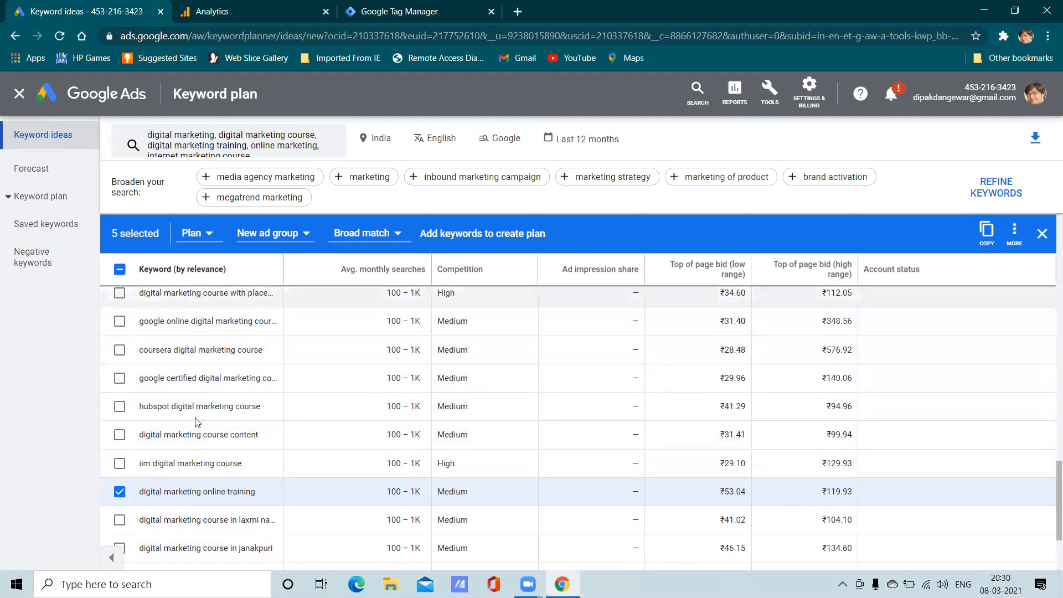
- Choose Plan rather than an existing campaign as the destination for the selected keywords
scroll(249, 428, "up", 15)
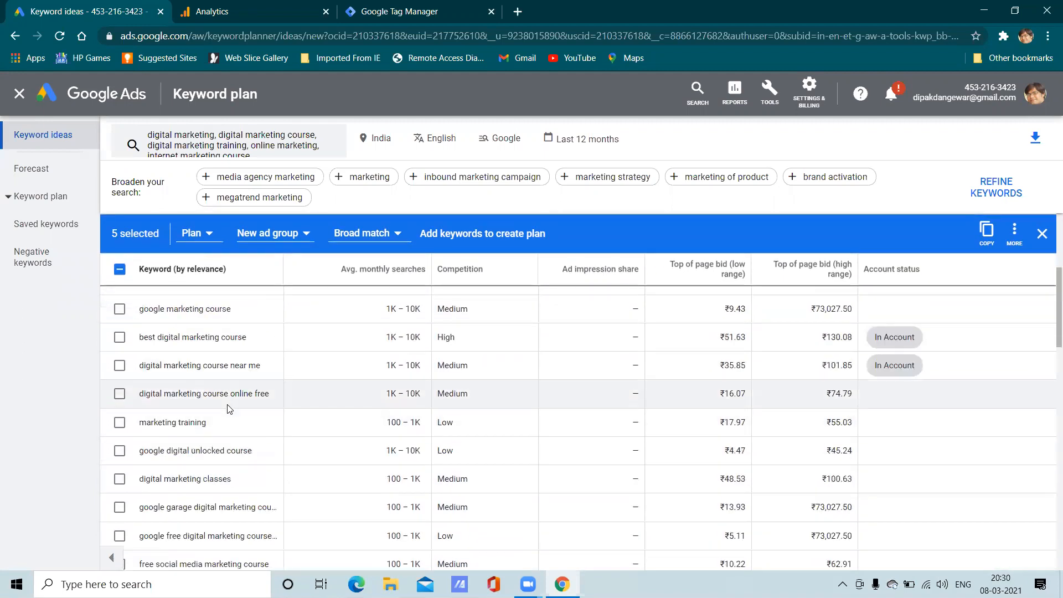
scroll(227, 406, "down", 10)
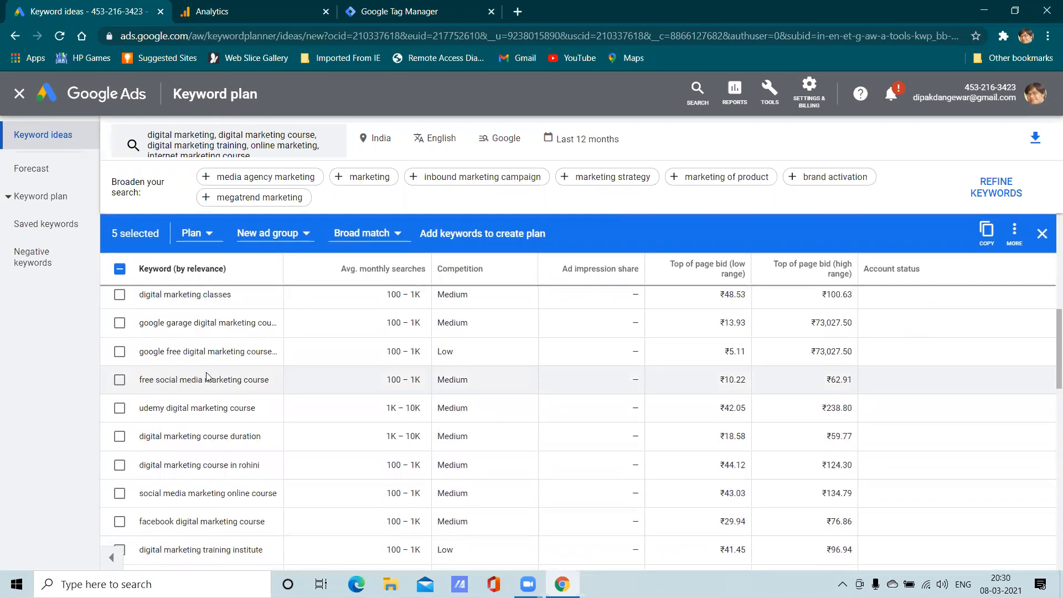
scroll(206, 377, "up", 5)
left_click(201, 235)
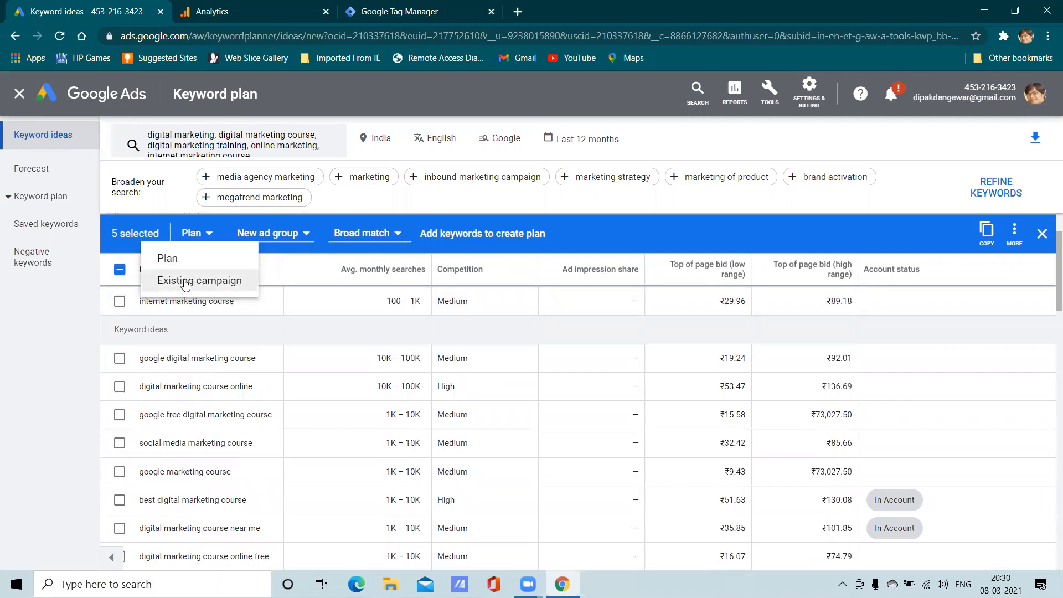
left_click(167, 260)
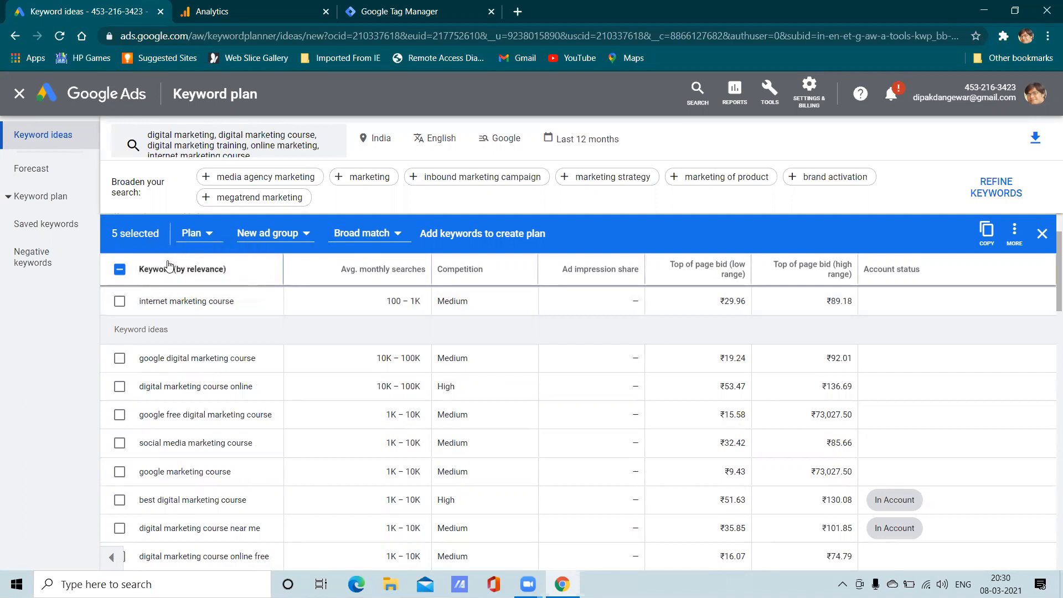
scroll(217, 242, "up", 2)
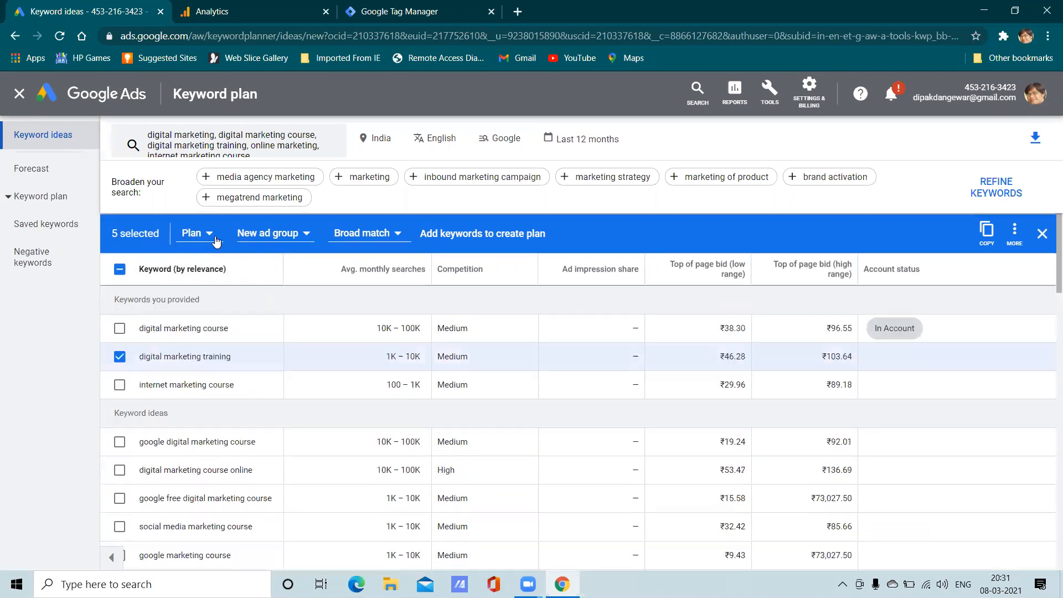
left_click(212, 237)
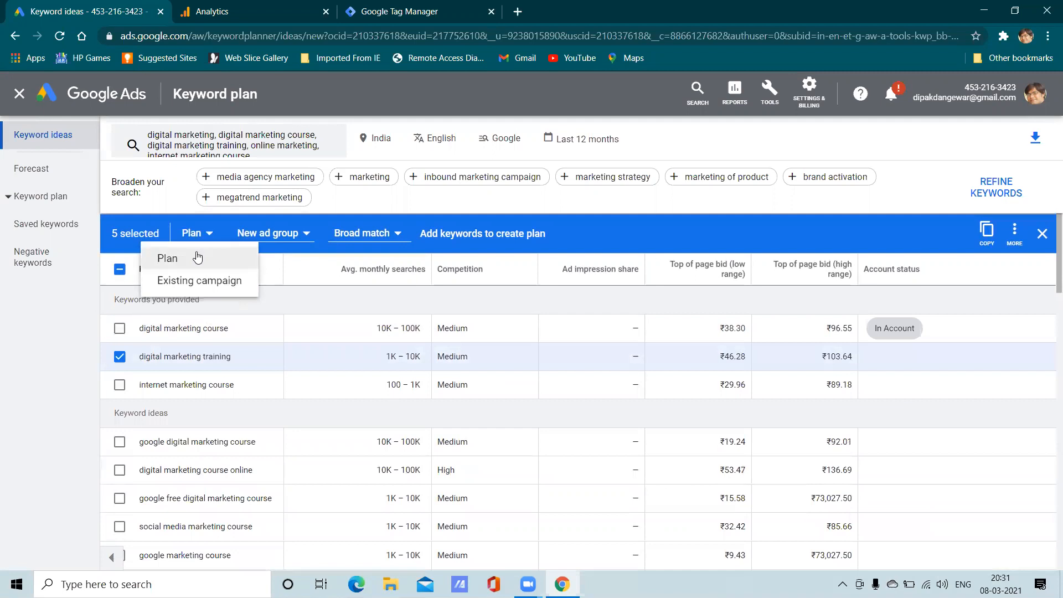
left_click(168, 258)
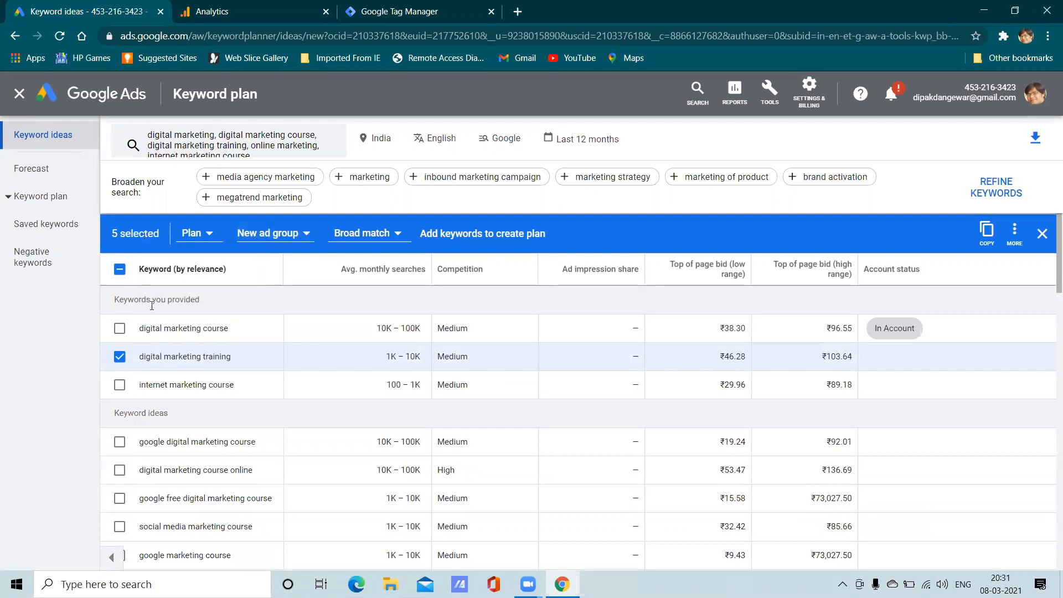
- Create a new ad group named "Digital marketing training" for the selected keywords
left_click(267, 233)
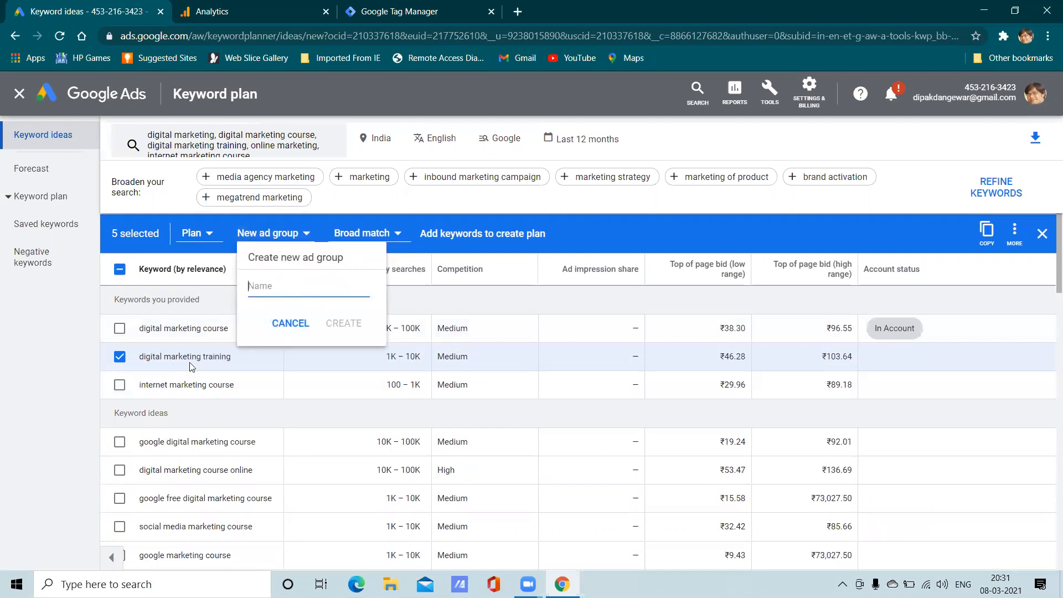
type("Digital marketing training")
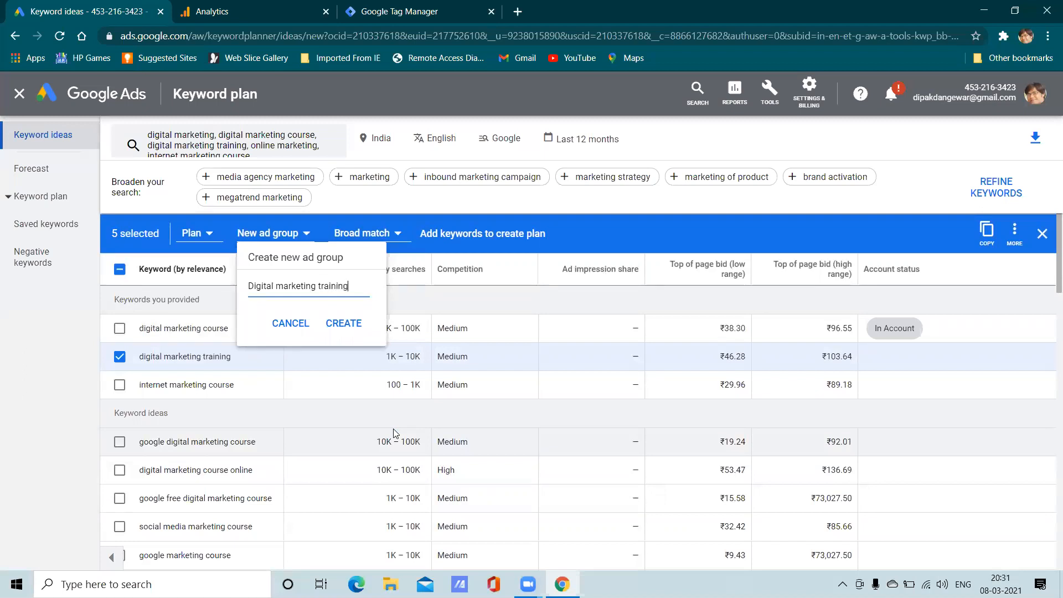
left_click(350, 325)
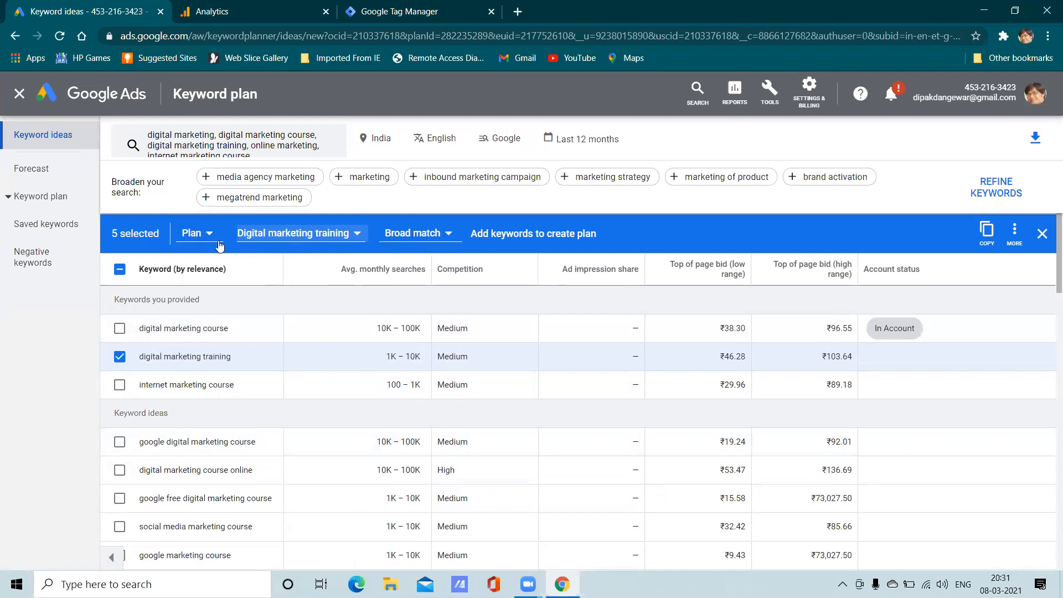
- Set the match type to Exact match and add the selected keywords to create the plan
left_click(438, 240)
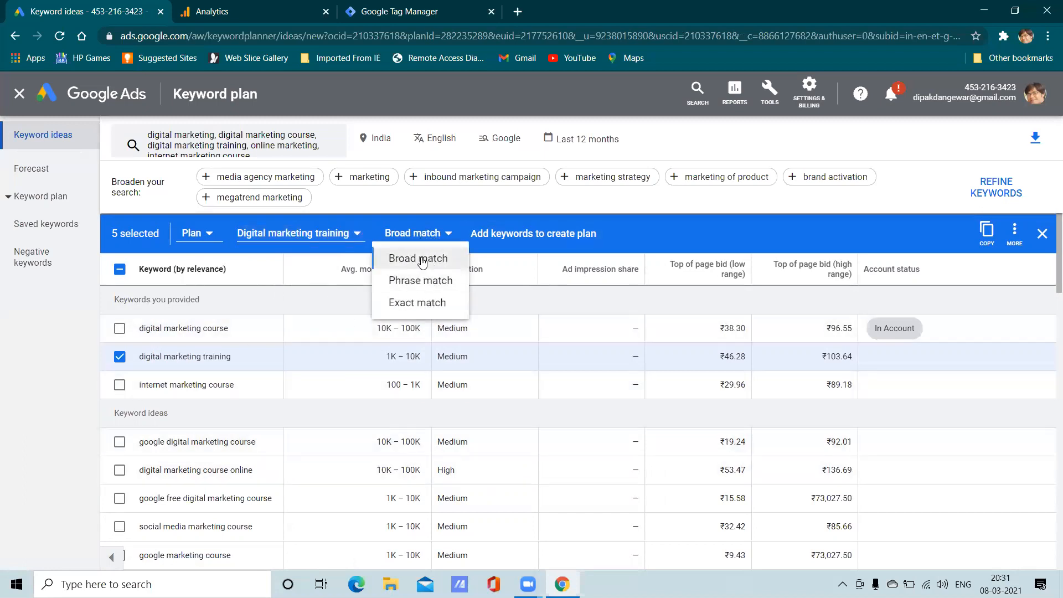
left_click(405, 306)
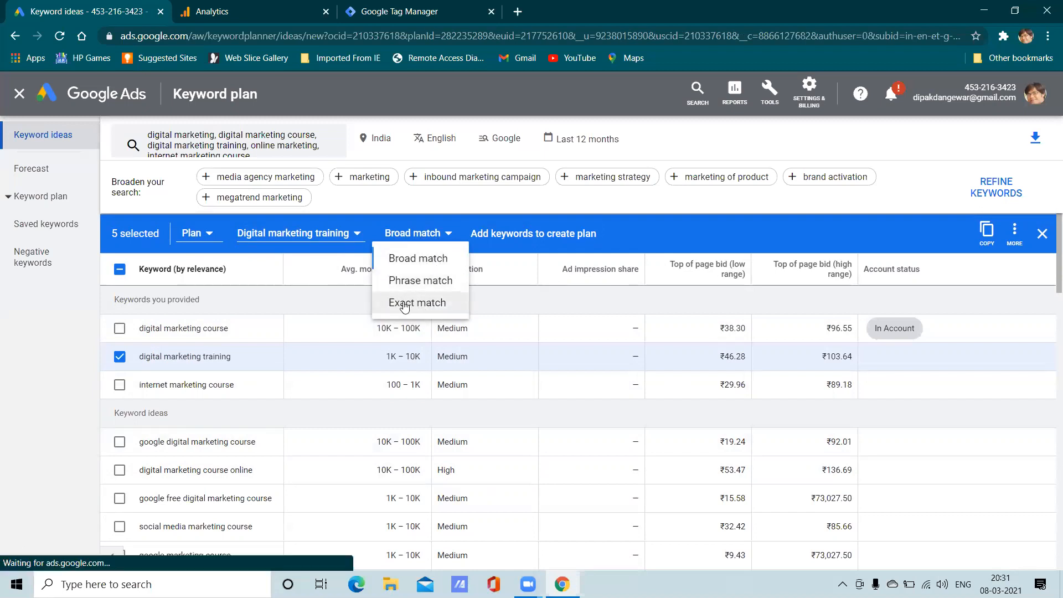
left_click(420, 236)
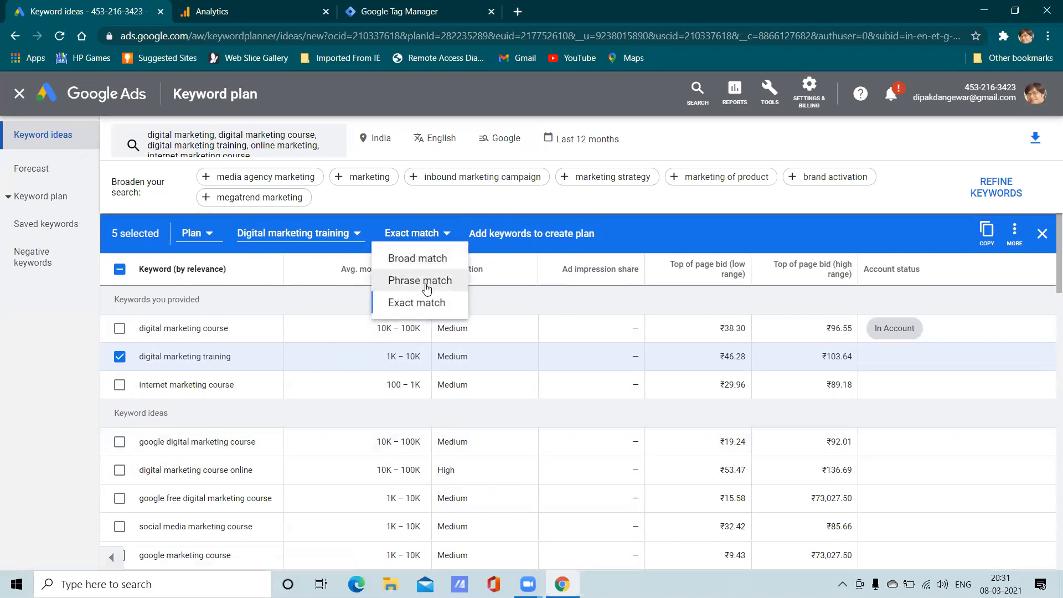
left_click(409, 245)
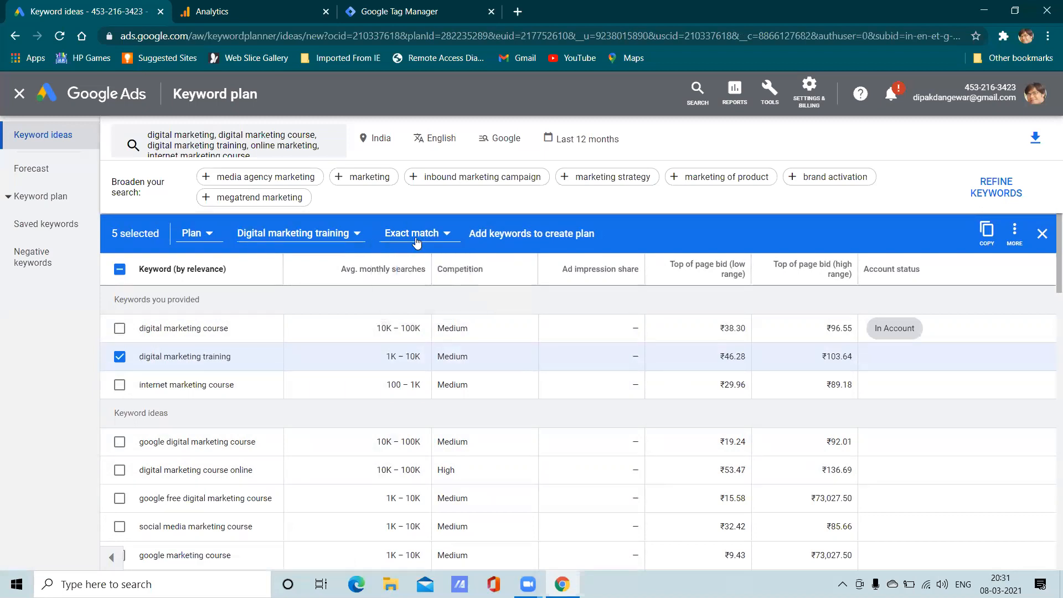
left_click(412, 237)
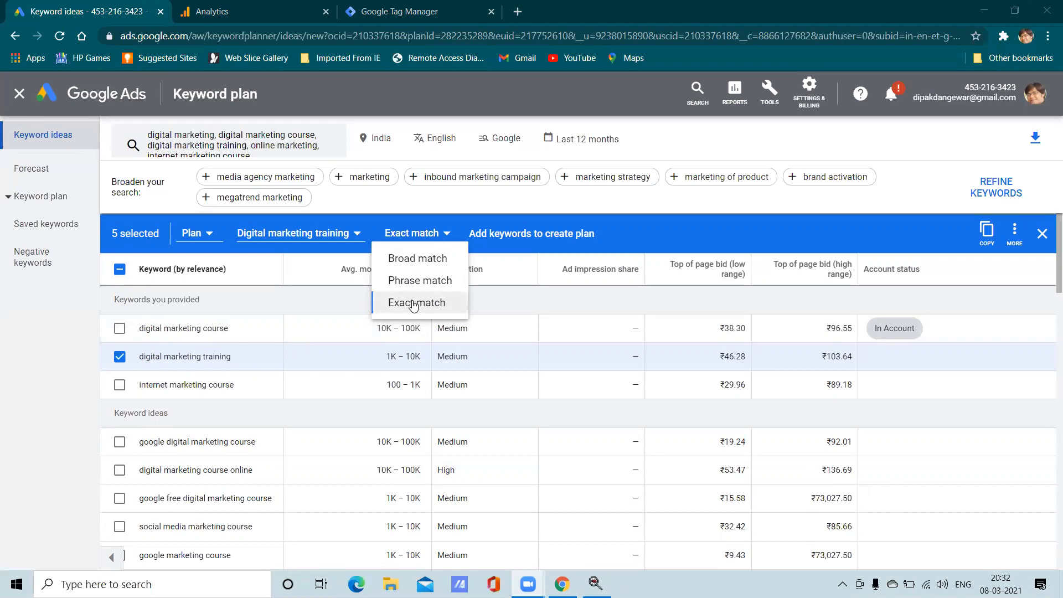
left_click(412, 305)
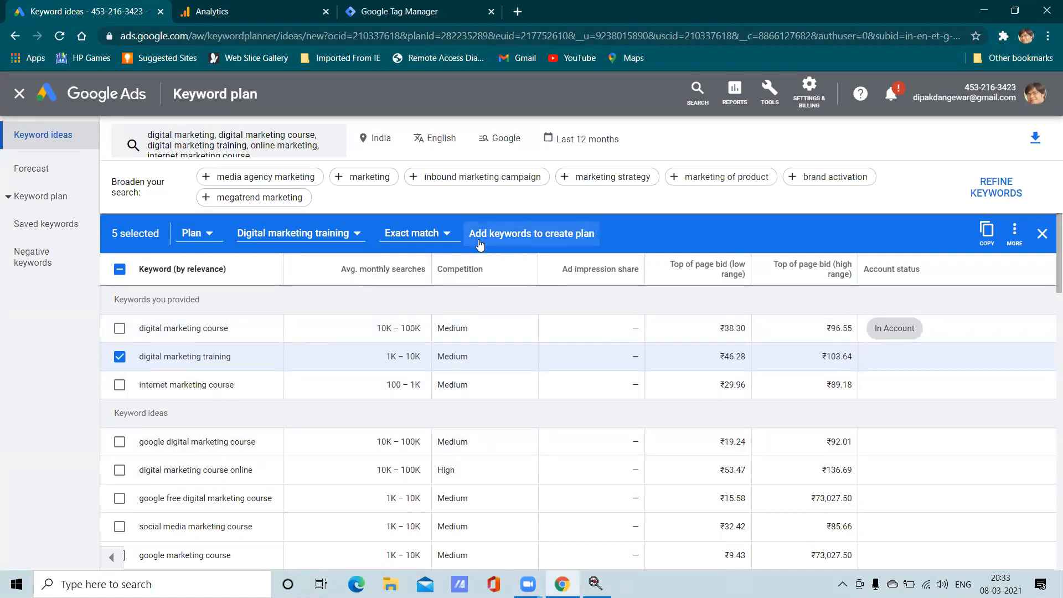
left_click(511, 235)
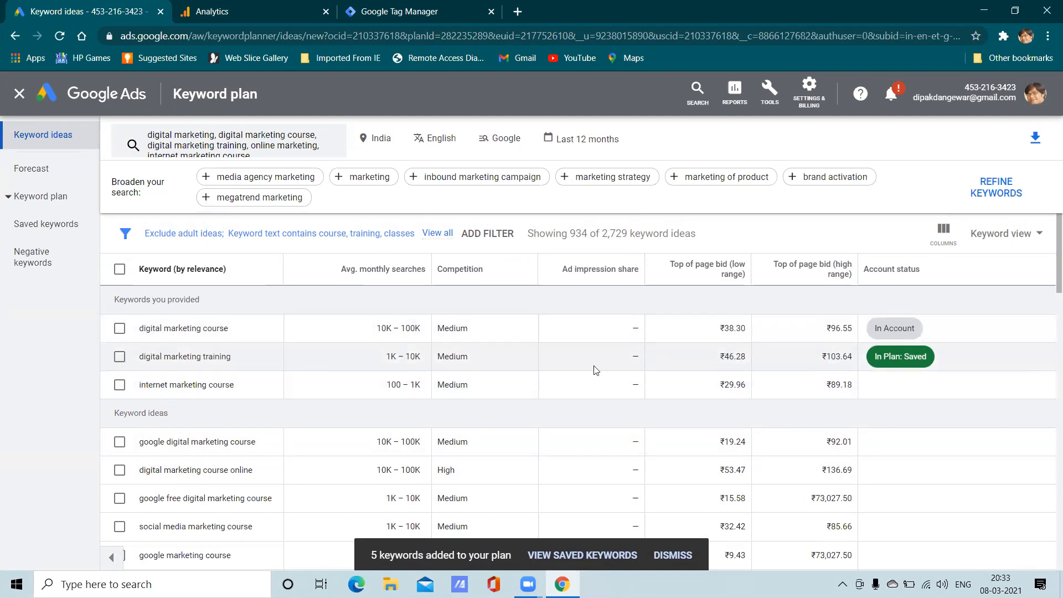
- Change the keyword text filter so that it contains only "classes", removing "course" and "training"
scroll(902, 366, "down", 5)
scroll(902, 368, "up", 5)
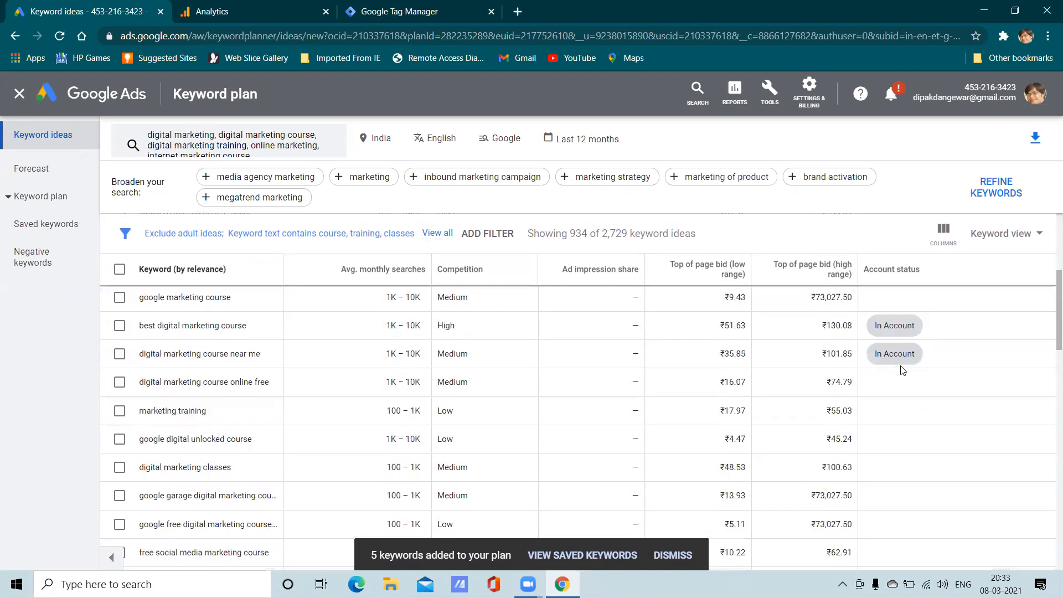
scroll(901, 368, "down", 10)
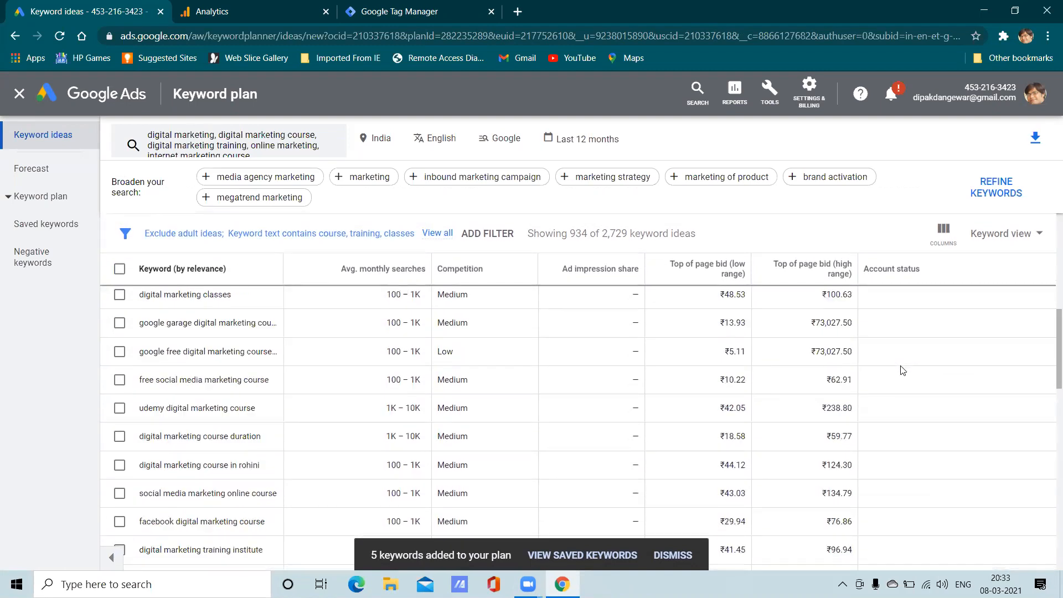
scroll(902, 517, "down", 9)
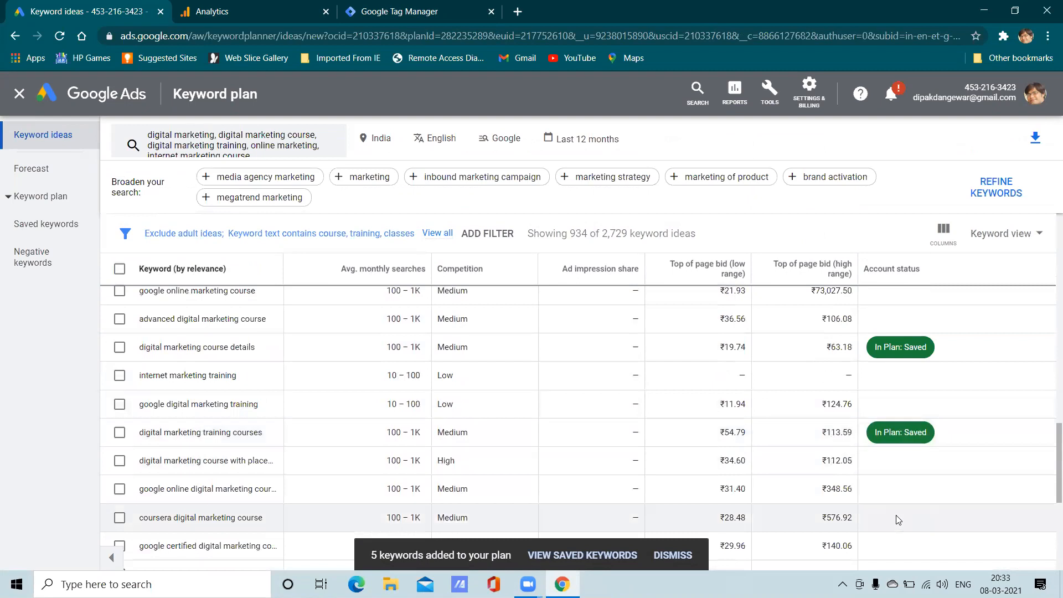
scroll(885, 482, "up", 18)
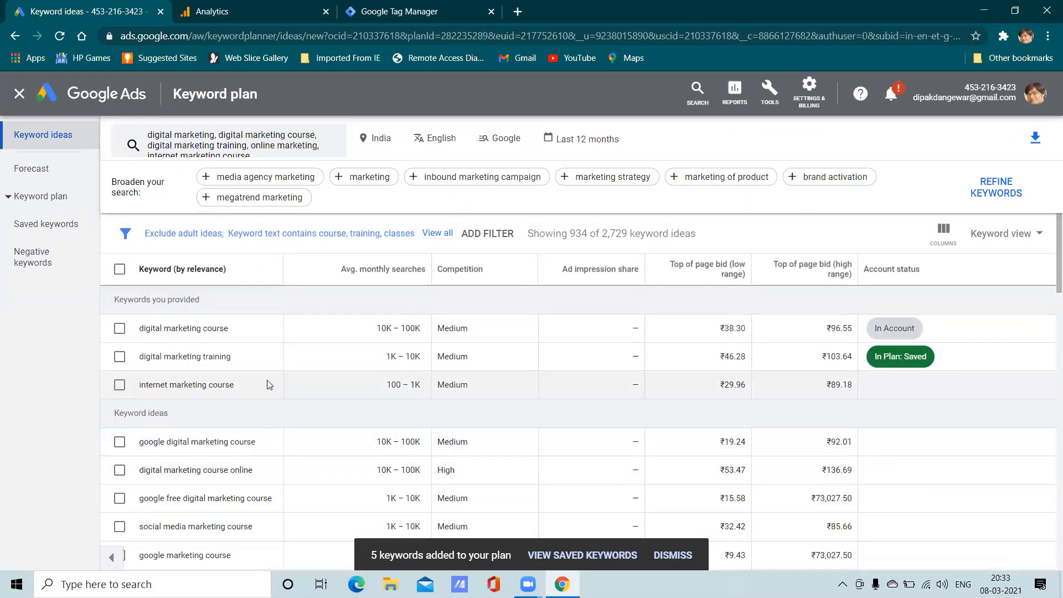
left_click(343, 233)
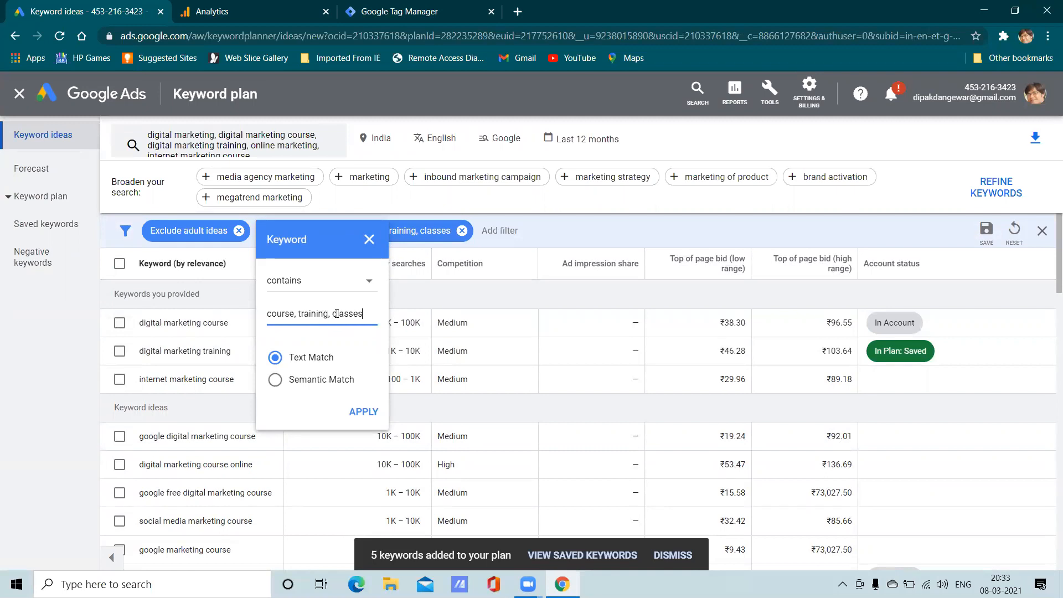
key("BackSpace")
key("BackSpace")
key("BackSpace")
key("BackSpace")
key("BackSpace")
key("BackSpace")
key("BackSpace")
key("BackSpace")
key("BackSpace")
key("BackSpace")
key("BackSpace")
key("BackSpace")
key("BackSpace")
key("BackSpace")
key("BackSpace")
key("BackSpace")
key("BackSpace")
key("BackSpace")
left_click(360, 412)
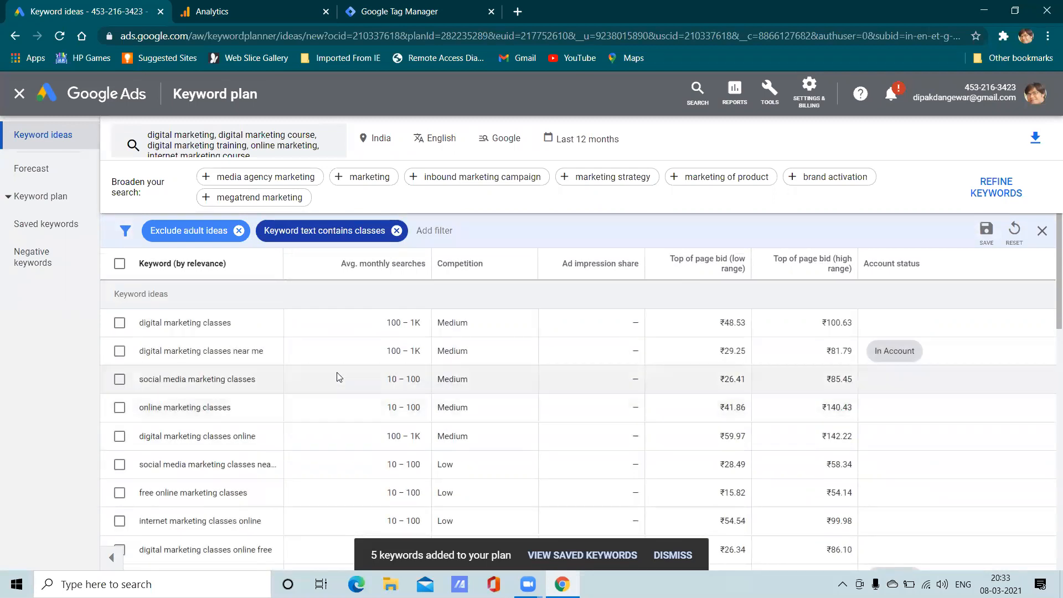
- Select the keyword ideas "digital marketing classes", "digital marketing classes near me", "online marketing classes" and "digital marketing classes online"
left_click(120, 323)
left_click(118, 360)
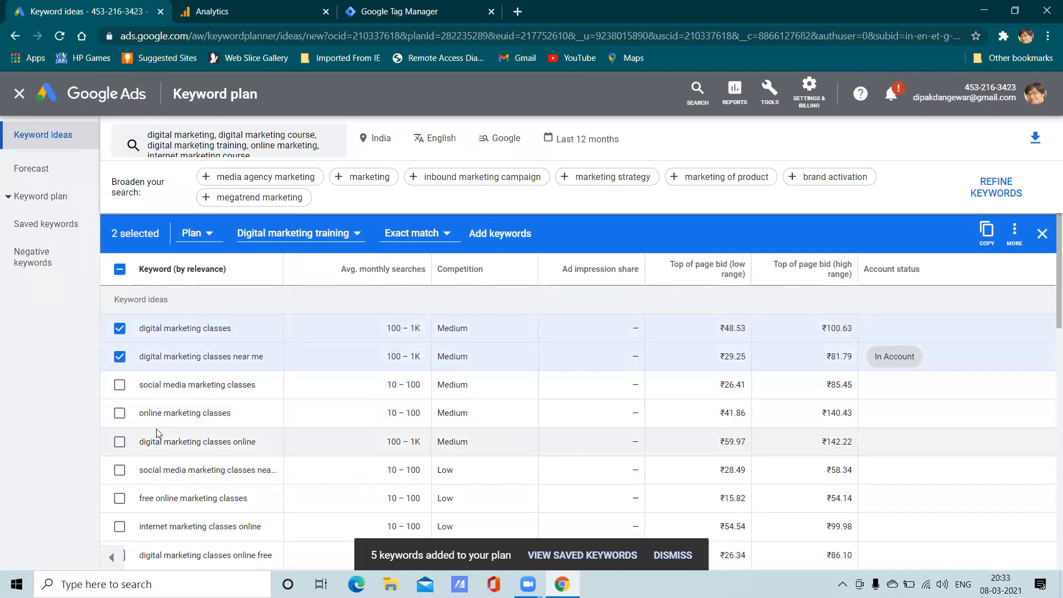
left_click(119, 412)
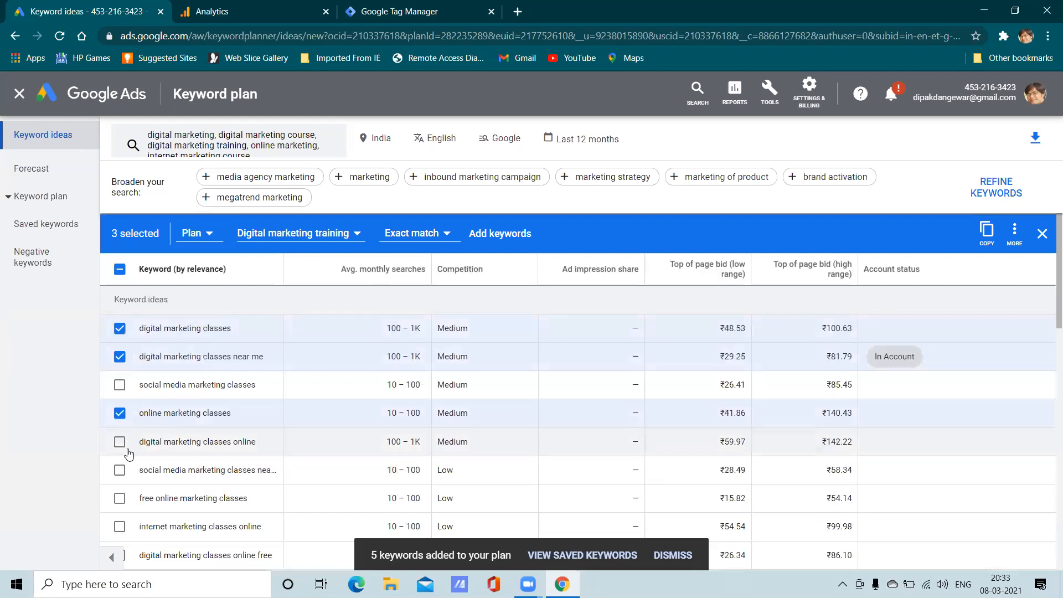
left_click(120, 441)
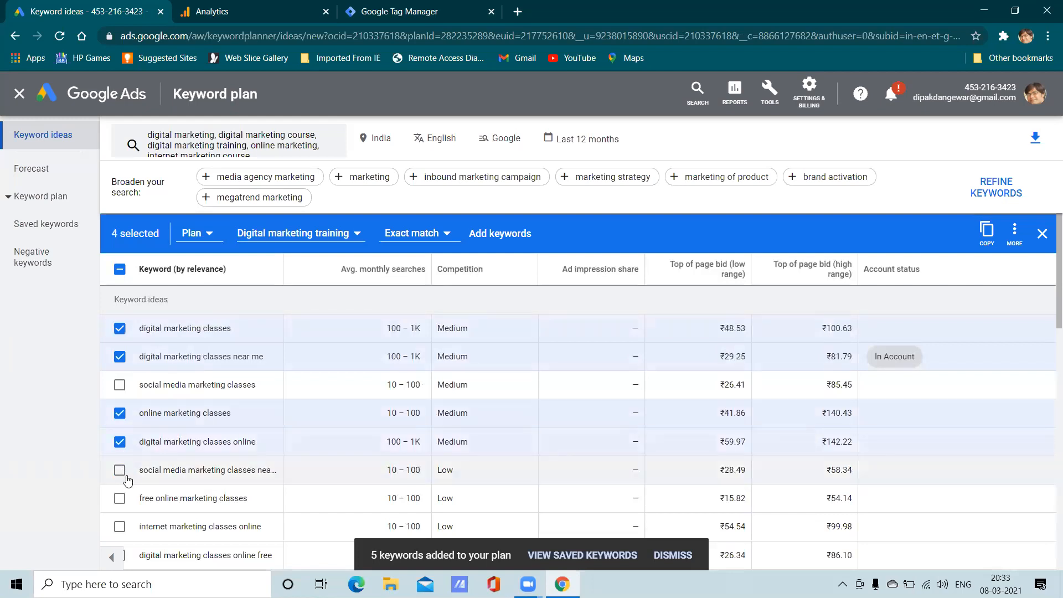
- Add the keyword ideas "internet marketing classes online" and "internet marketing classes" to the selection
scroll(127, 479, "down", 2)
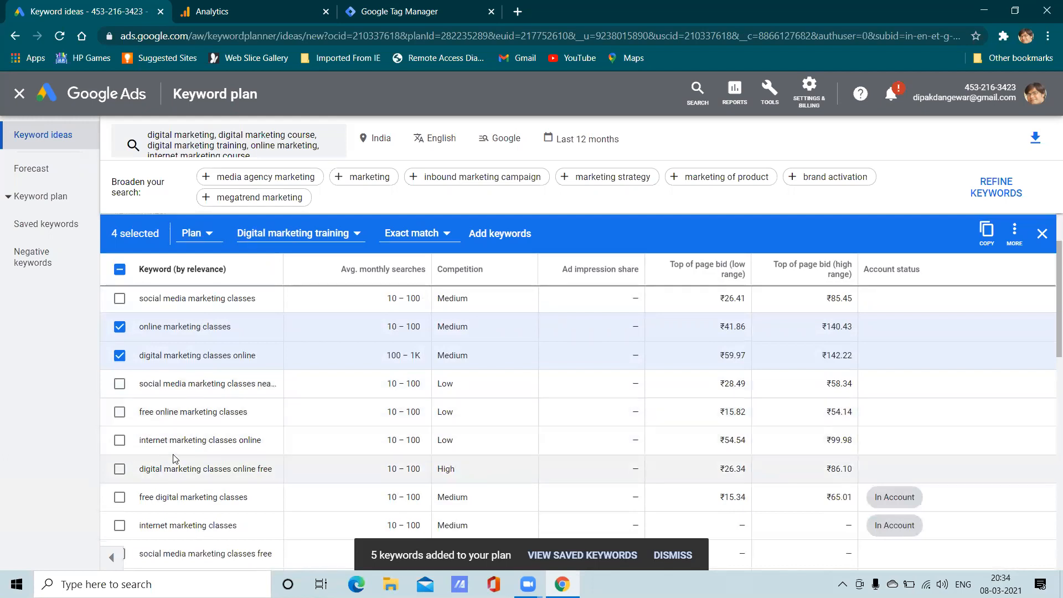
scroll(175, 458, "down", 2)
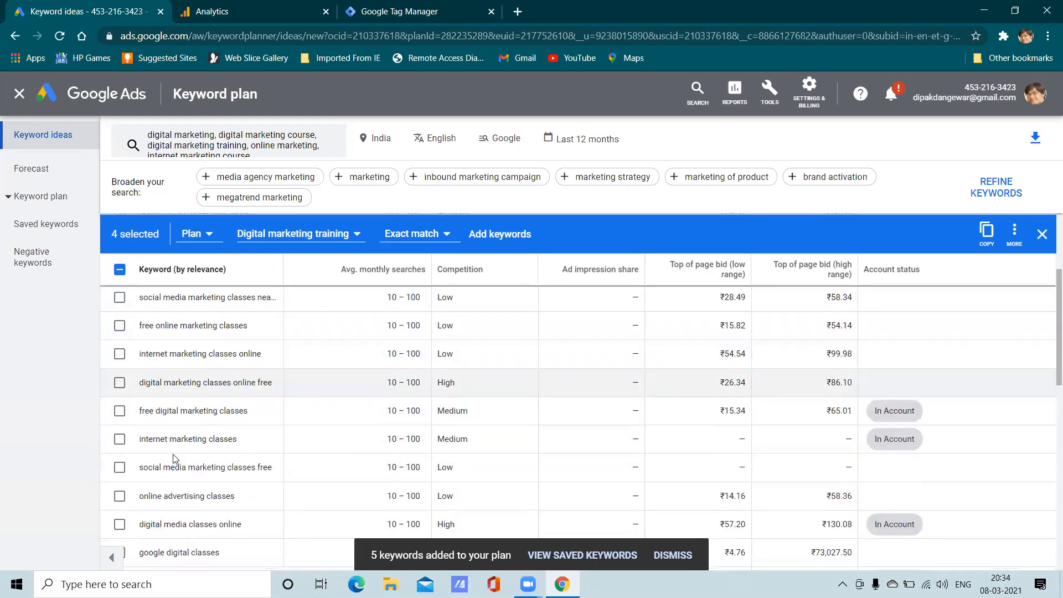
left_click(117, 356)
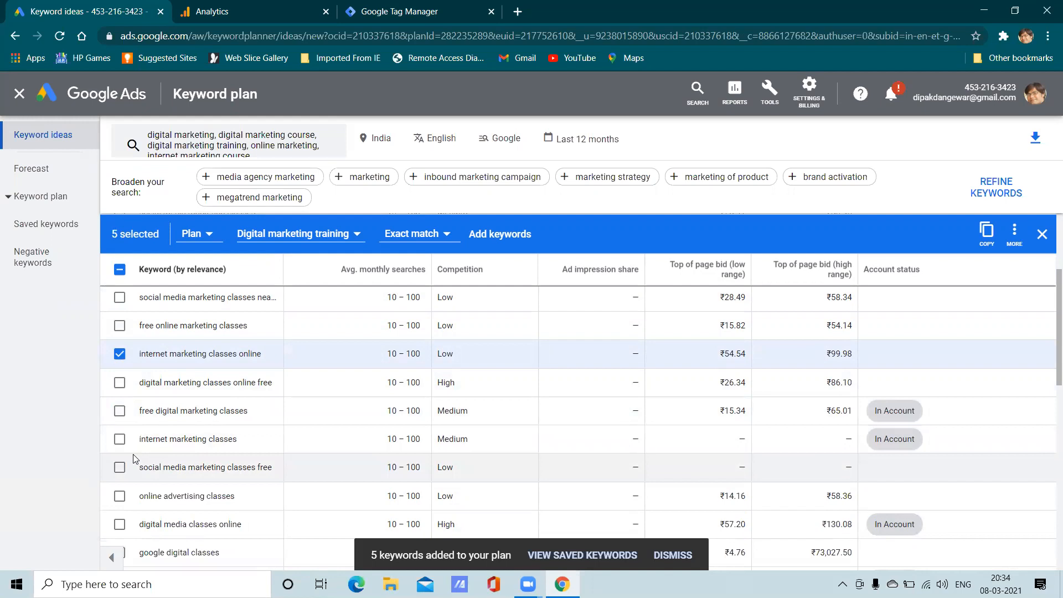
left_click(119, 440)
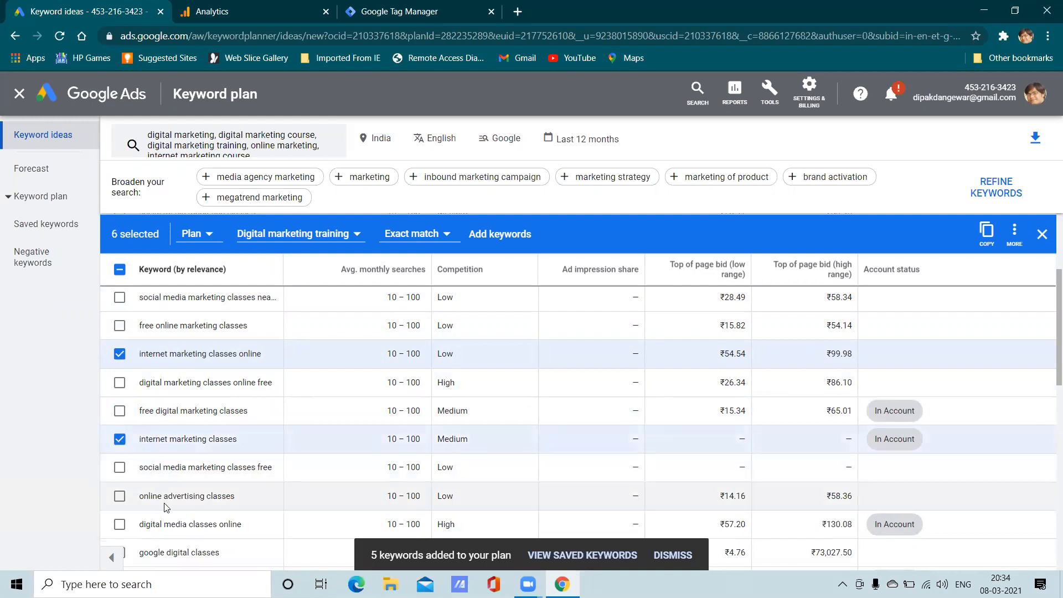
- Create a new ad group named "Digital Marketing Classes" in the plan for the selected keywords, using Exact match
scroll(180, 480, "up", 3)
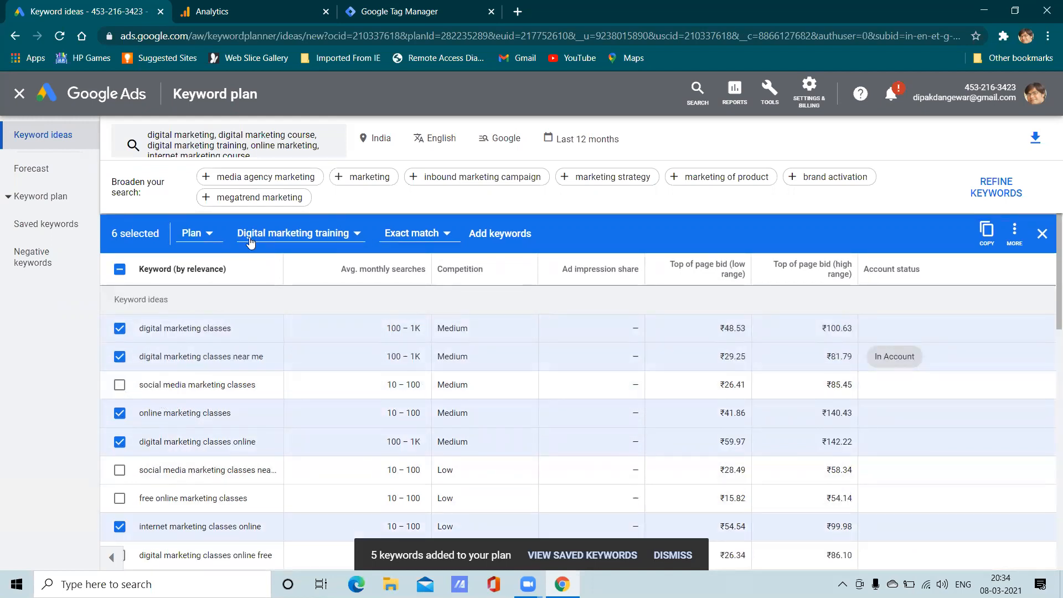
left_click(195, 233)
left_click(198, 264)
left_click(285, 232)
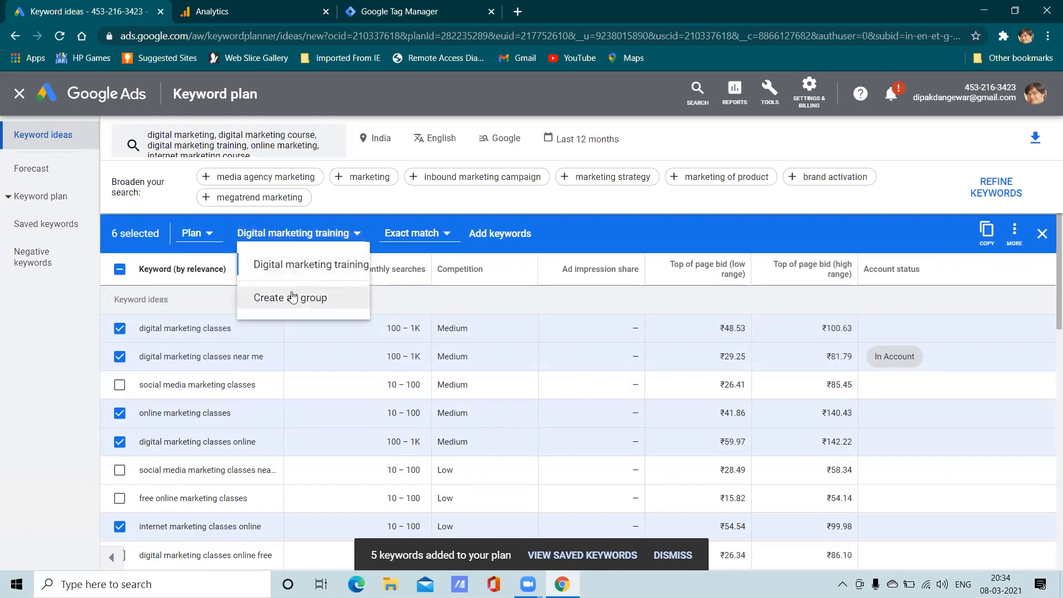
left_click(293, 298)
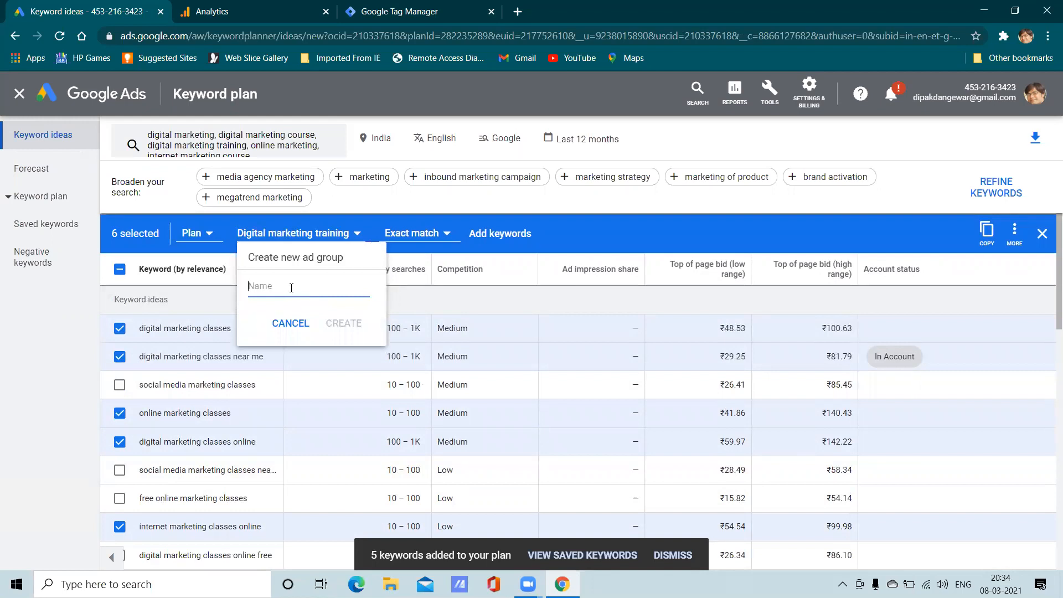
type("Digital Mrke")
key("BackSpace")
key("BackSpace")
type("rketing Ckass")
left_click(353, 323)
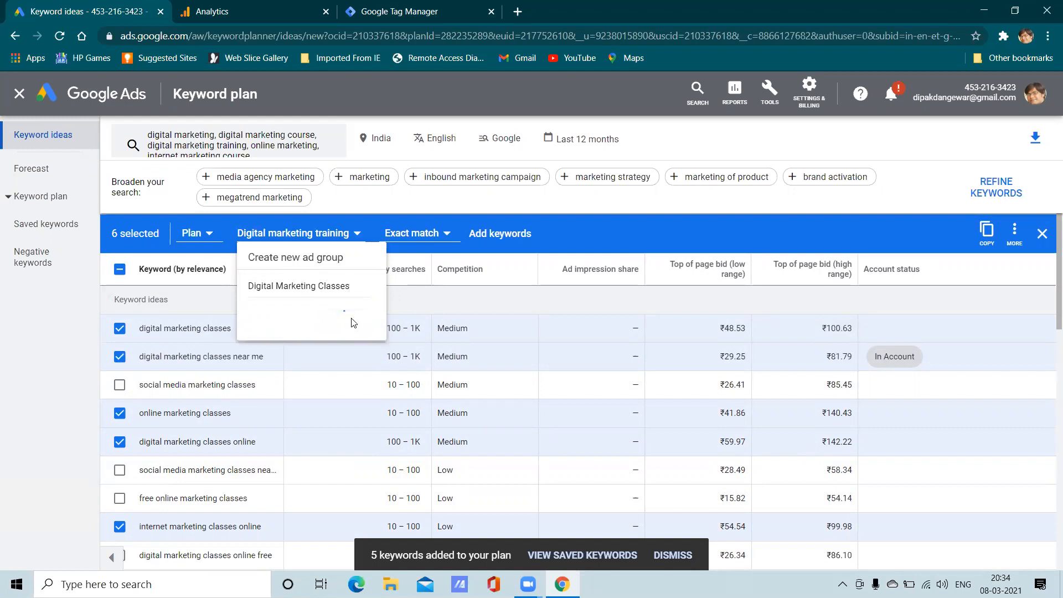
left_click(416, 239)
left_click(421, 301)
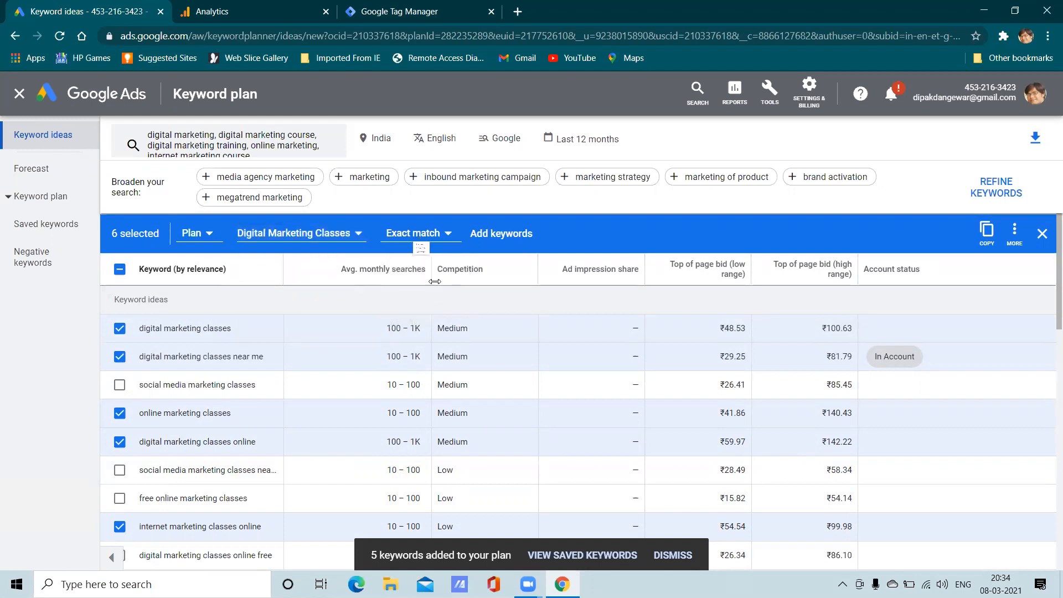
- Add the six selected keywords to the "Digital Marketing Classes" ad group in the plan as Exact match
left_click(487, 239)
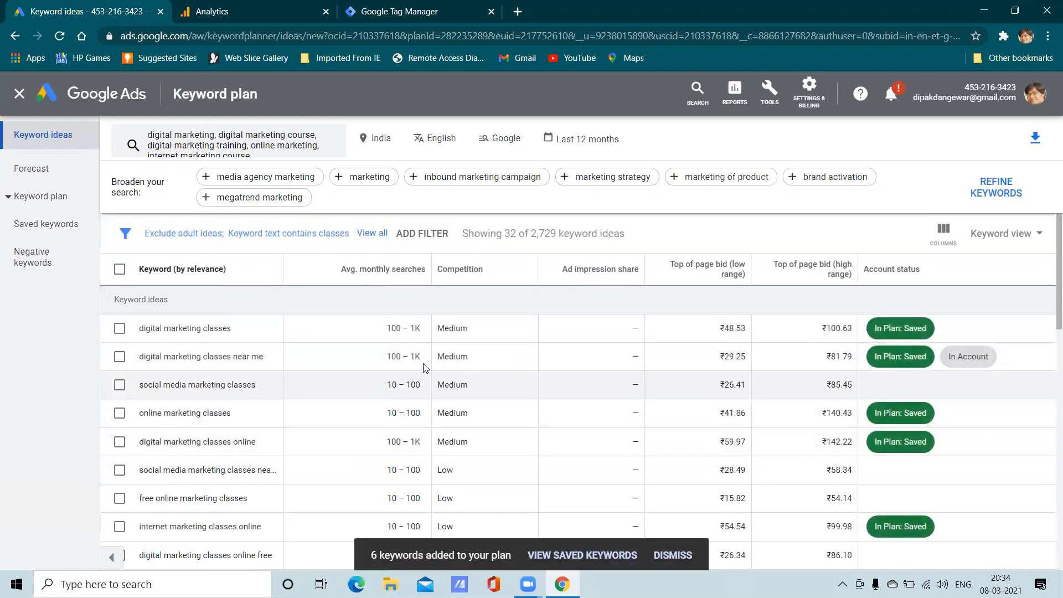
- Change the keyword text filter so that it contains "social media marketing" instead of "classes", using Text Match
left_click(326, 237)
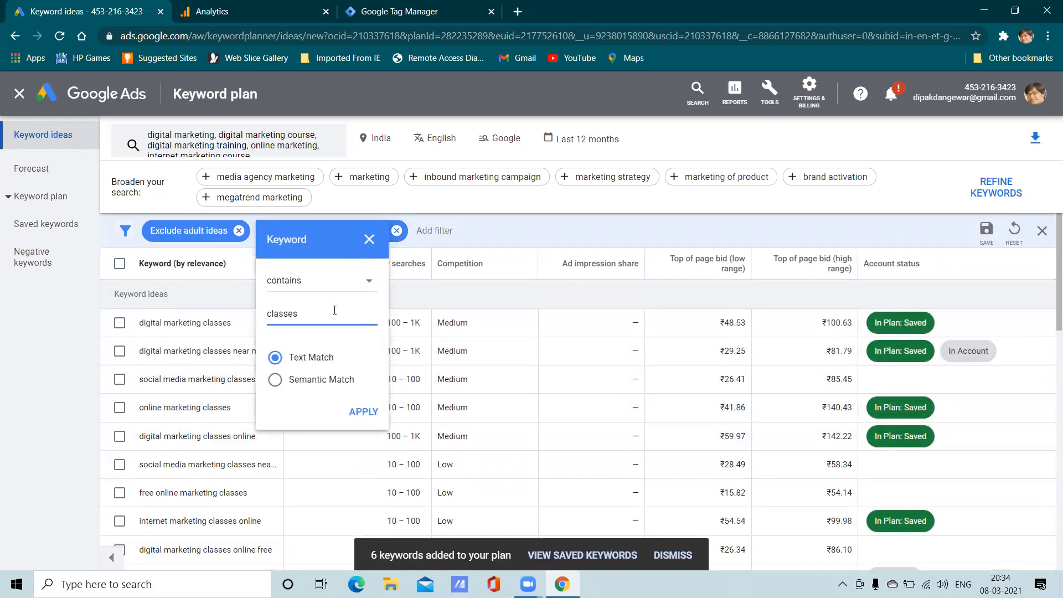
key("BackSpace")
key("BackSpace")
key("BackSpace")
key("BackSpace")
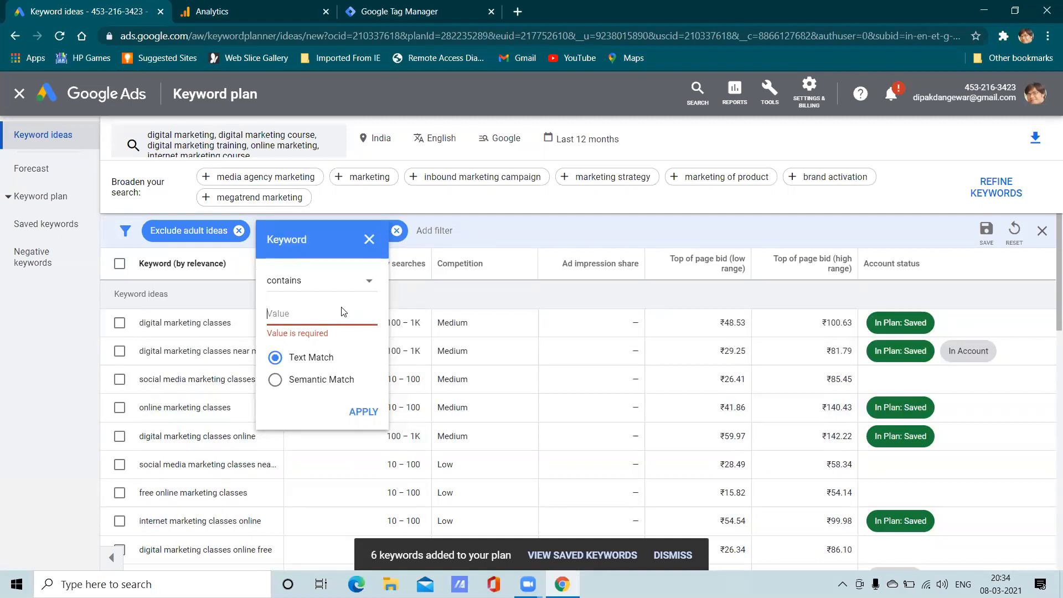
type("s")
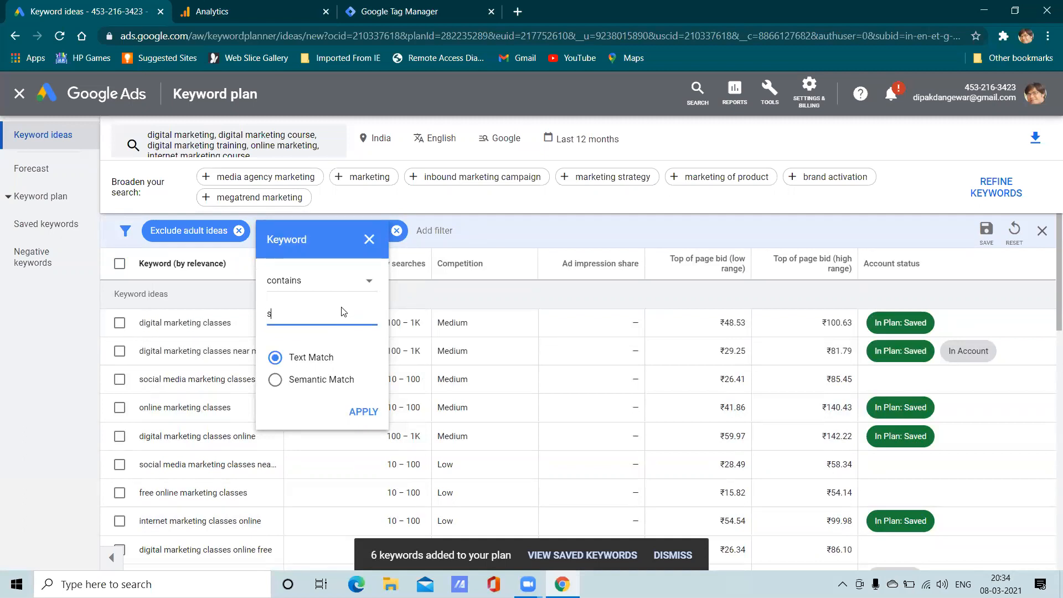
type("ociial")
type("al media")
type(" marketing")
key("Return")
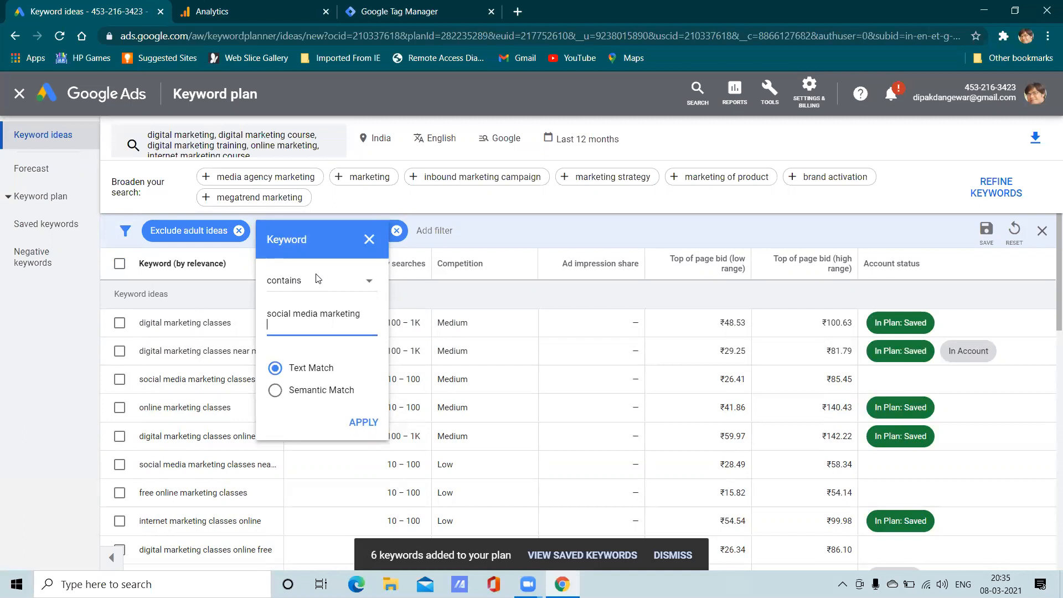
left_click(362, 422)
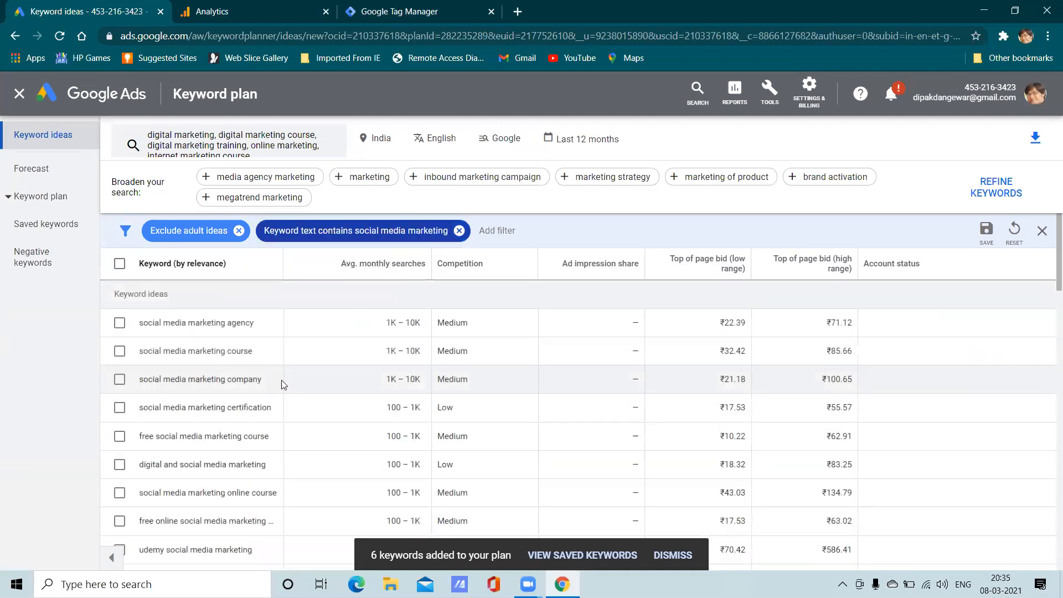
- Select the keyword ideas for social media marketing course, certification, online course and classes, plus the truncated idea starting "online social media marketing cour"
left_click(119, 351)
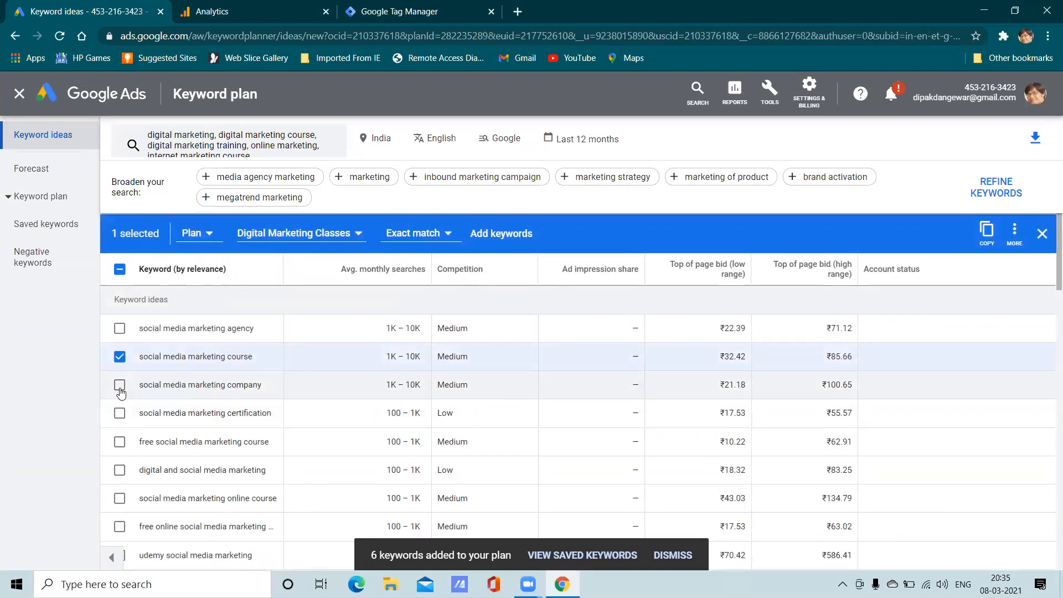
left_click(119, 415)
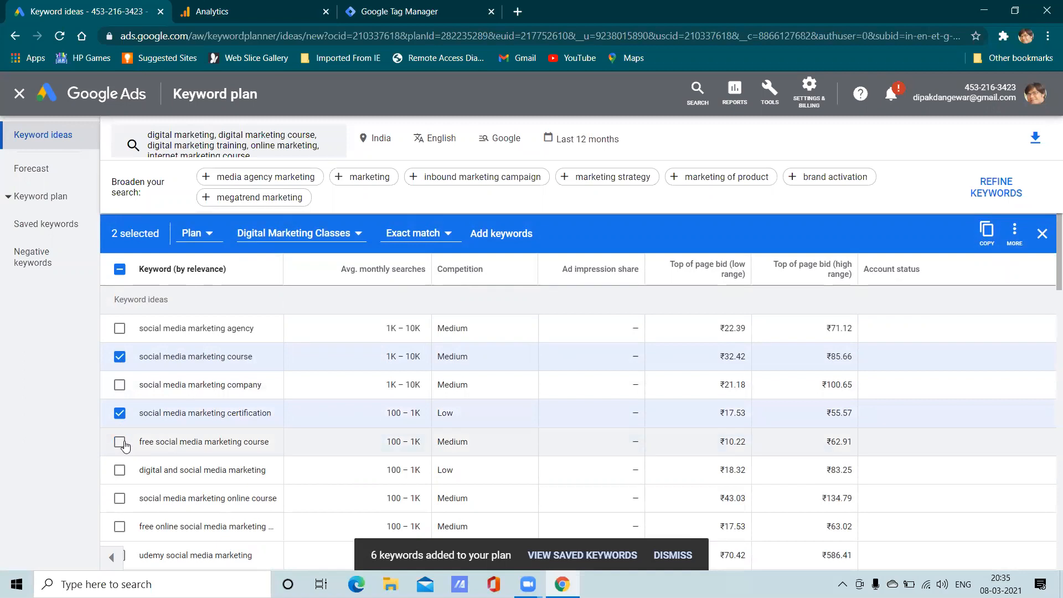
scroll(123, 474, "down", 2)
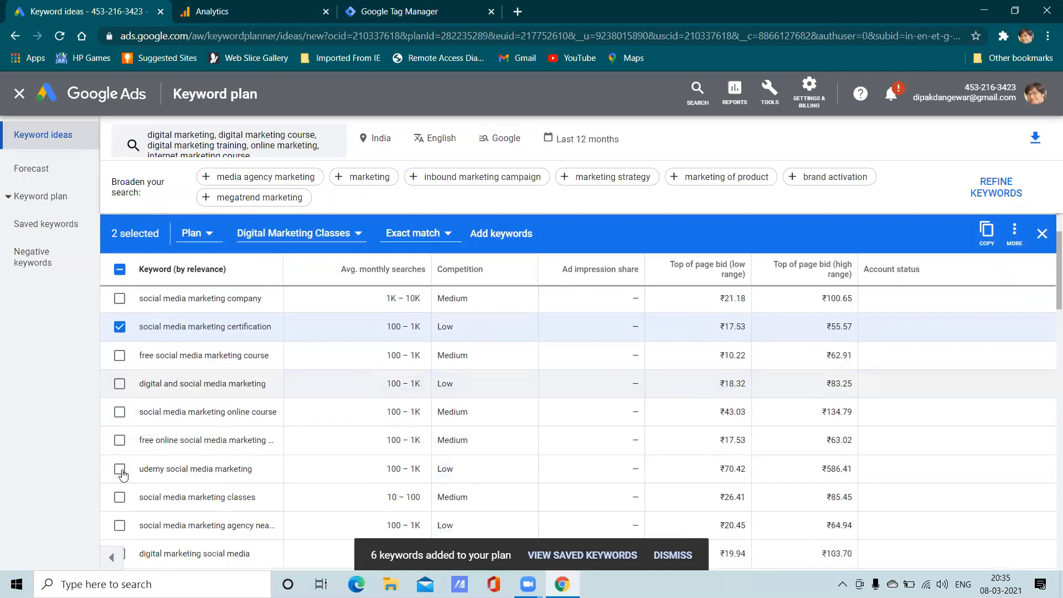
left_click(119, 415)
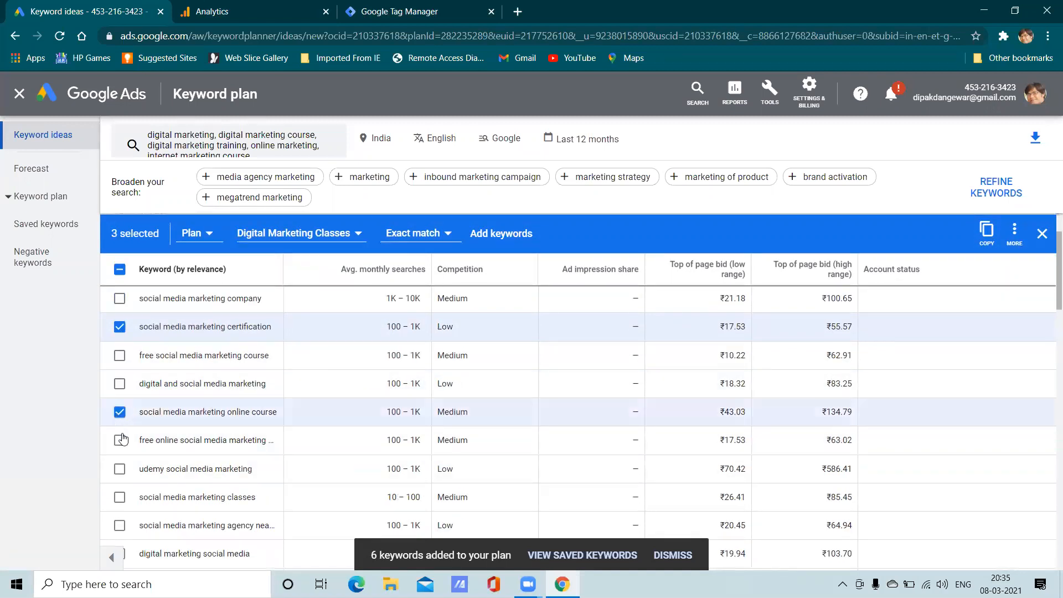
left_click(120, 497)
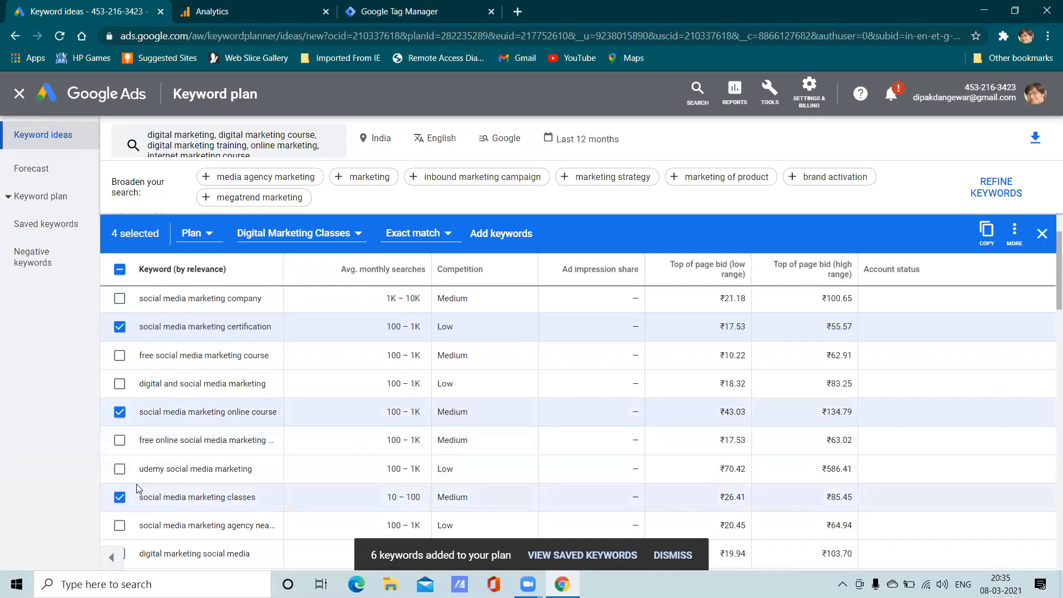
scroll(136, 484, "down", 2)
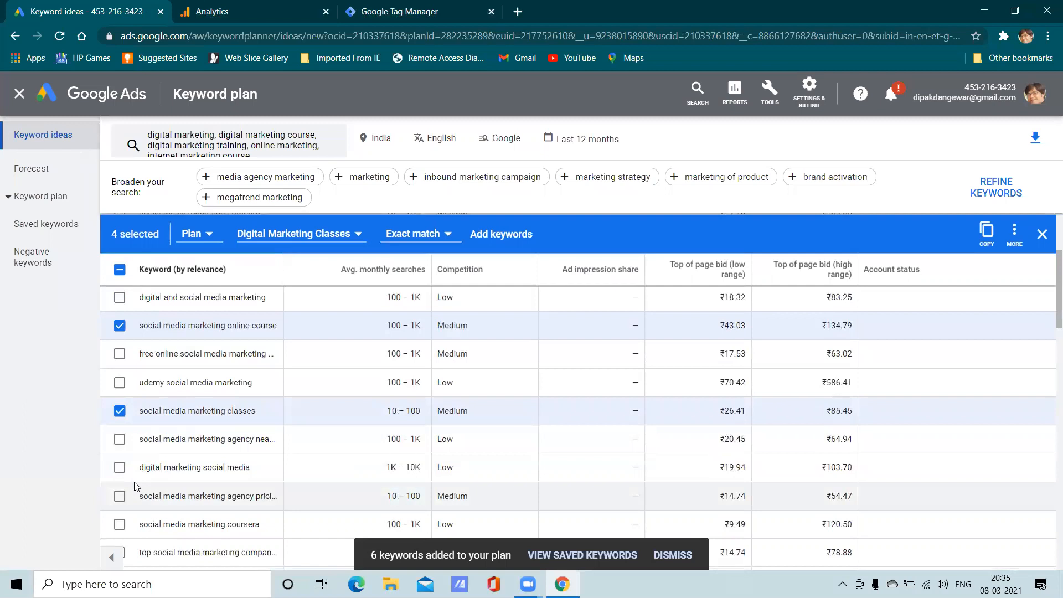
scroll(136, 486, "down", 2)
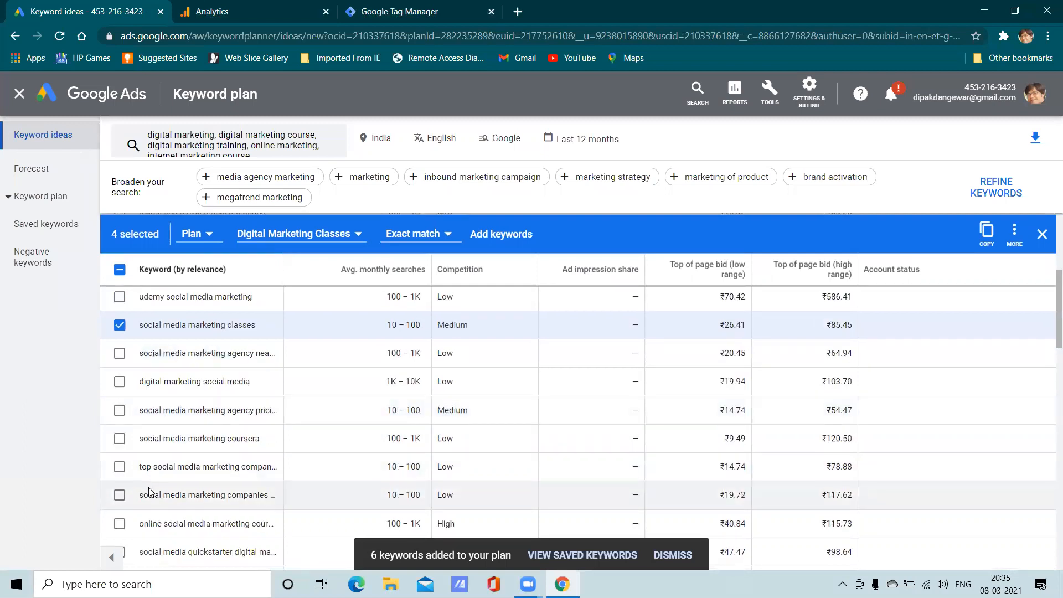
left_click(120, 524)
scroll(119, 524, "down", 4)
scroll(169, 449, "up", 5)
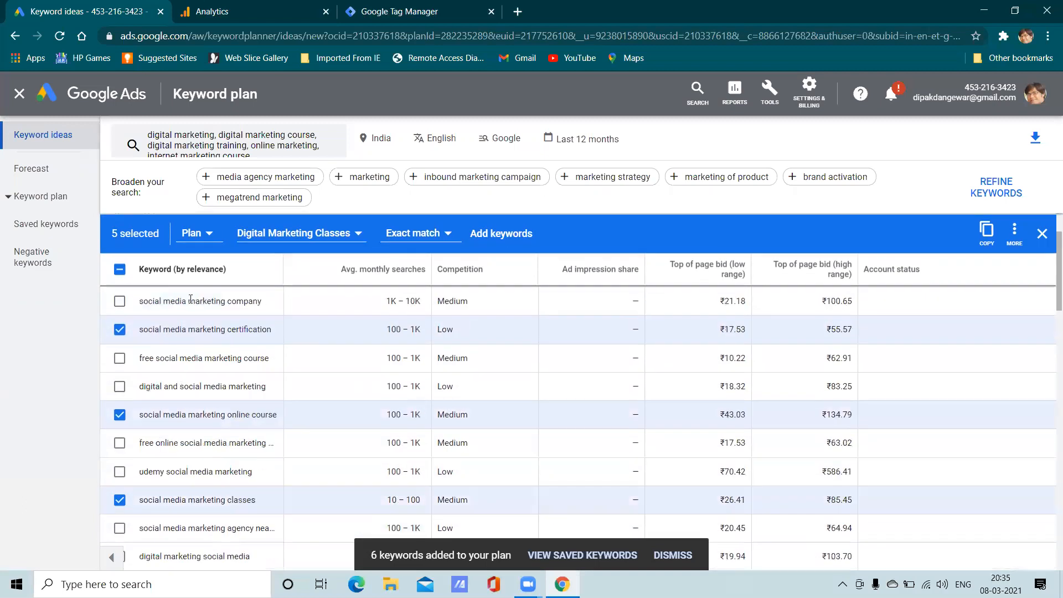
- Create a new ad group named "Social media marketing classes" in the plan for the selected keywords
left_click(296, 233)
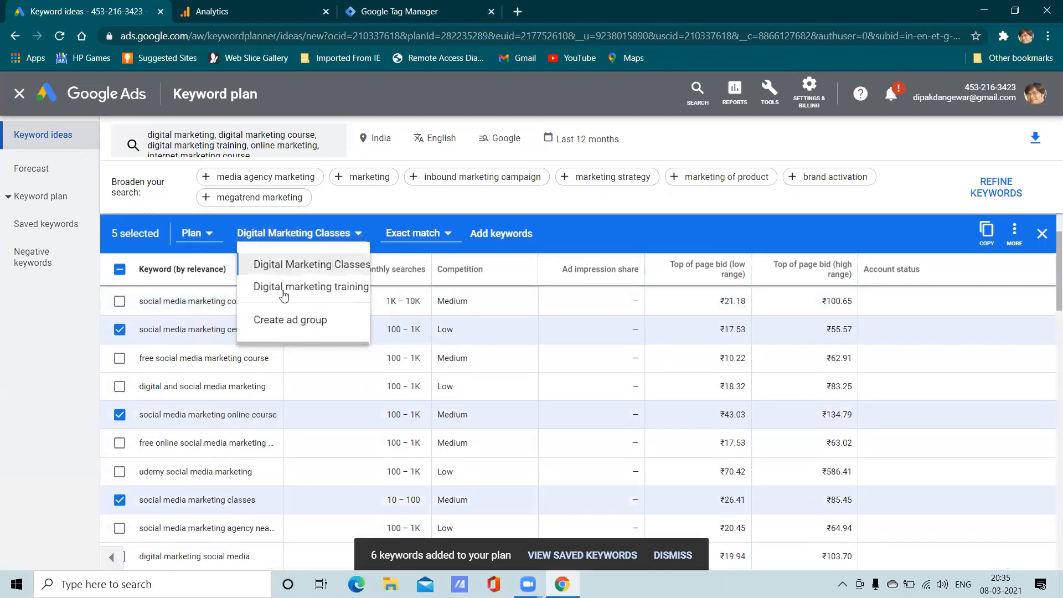
left_click(269, 320)
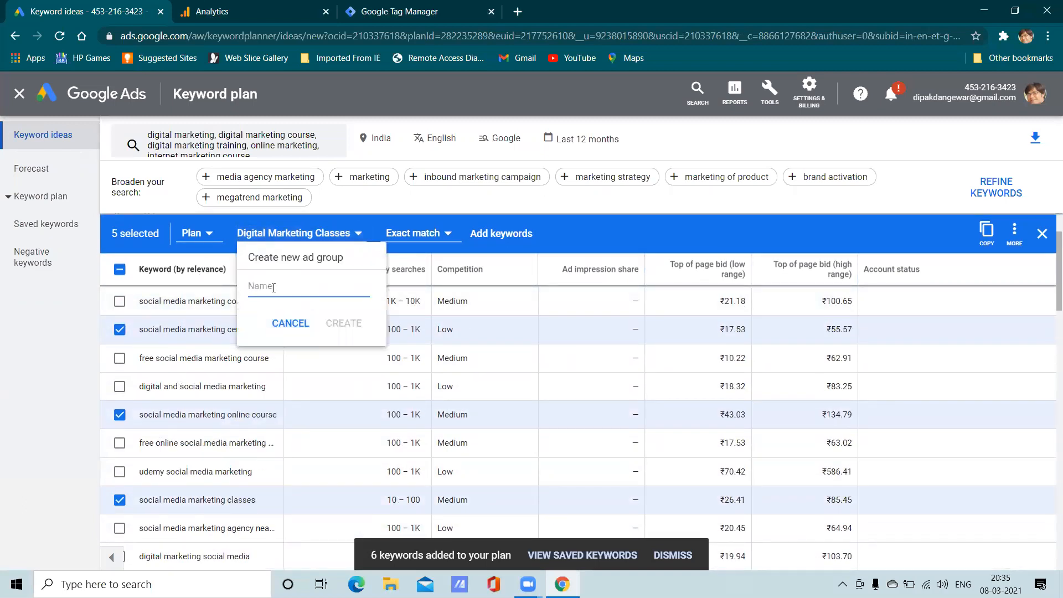
type("Social media marketing classes")
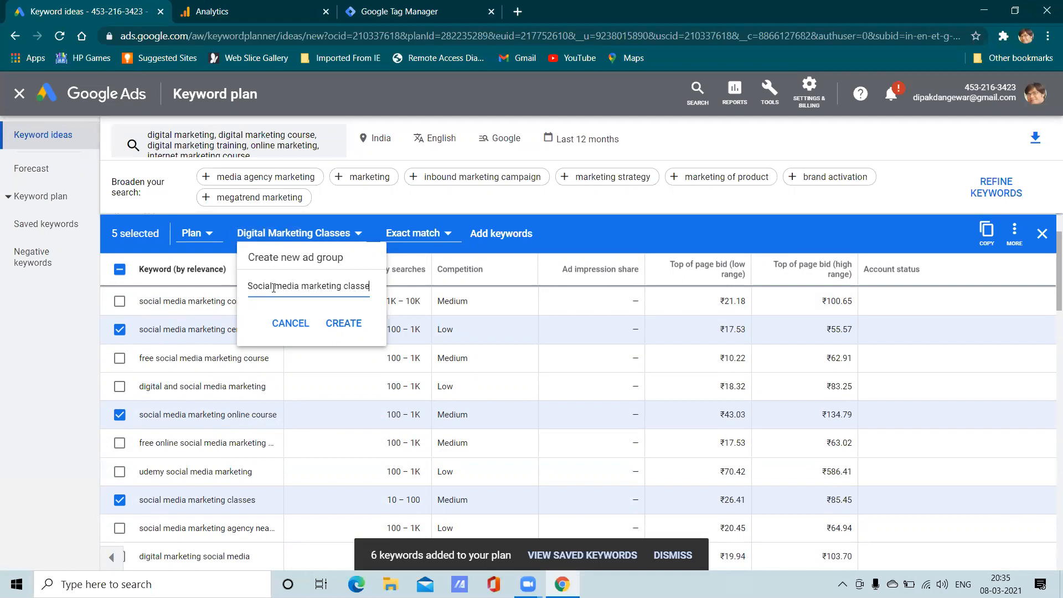
left_click(322, 325)
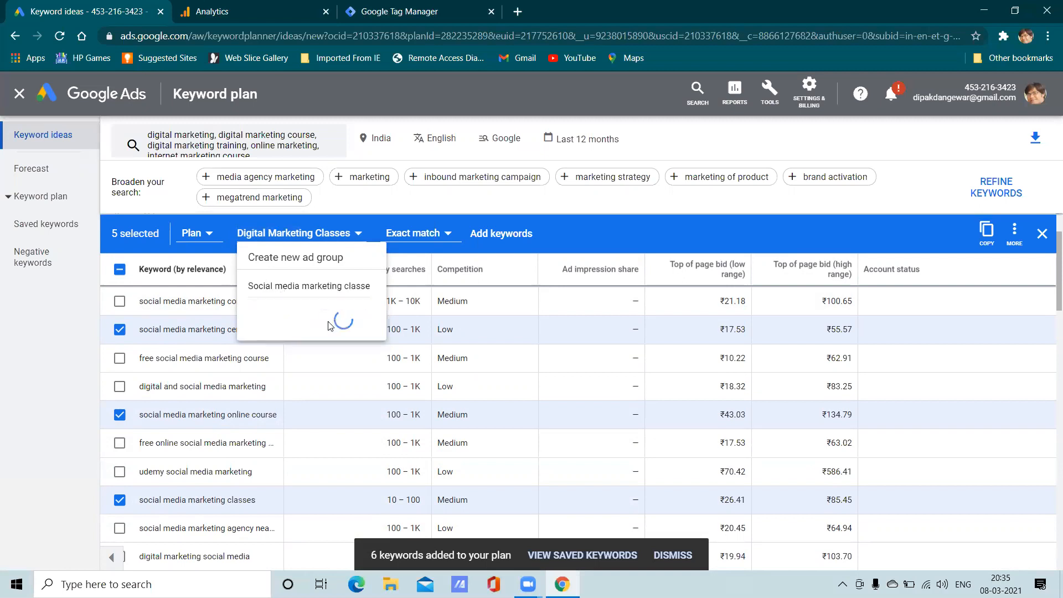
- Add the five selected keywords to the "Social media marketing classes" ad group using Exact match
left_click(313, 240)
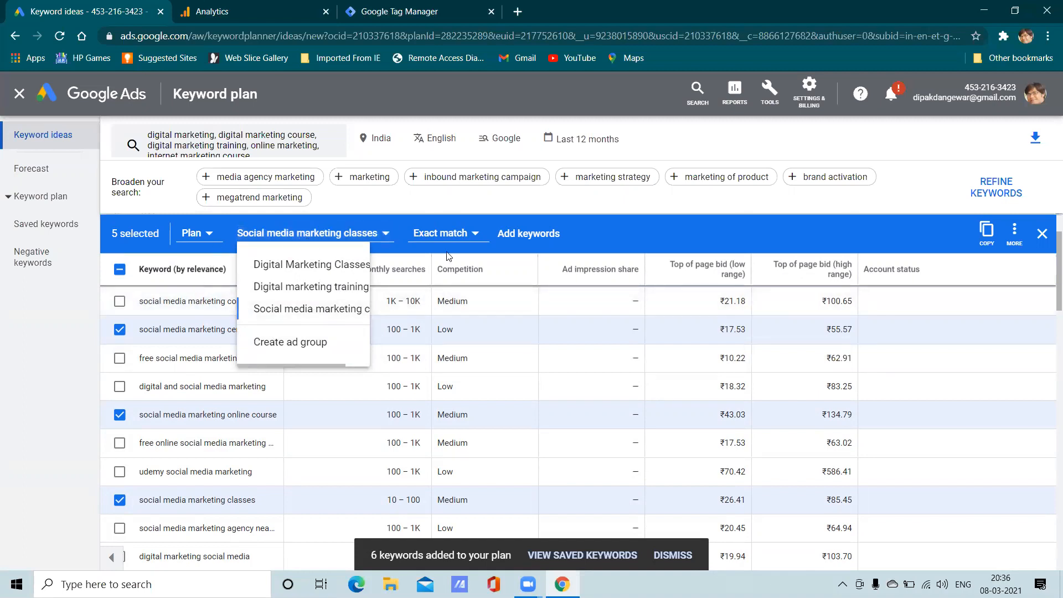
left_click(442, 236)
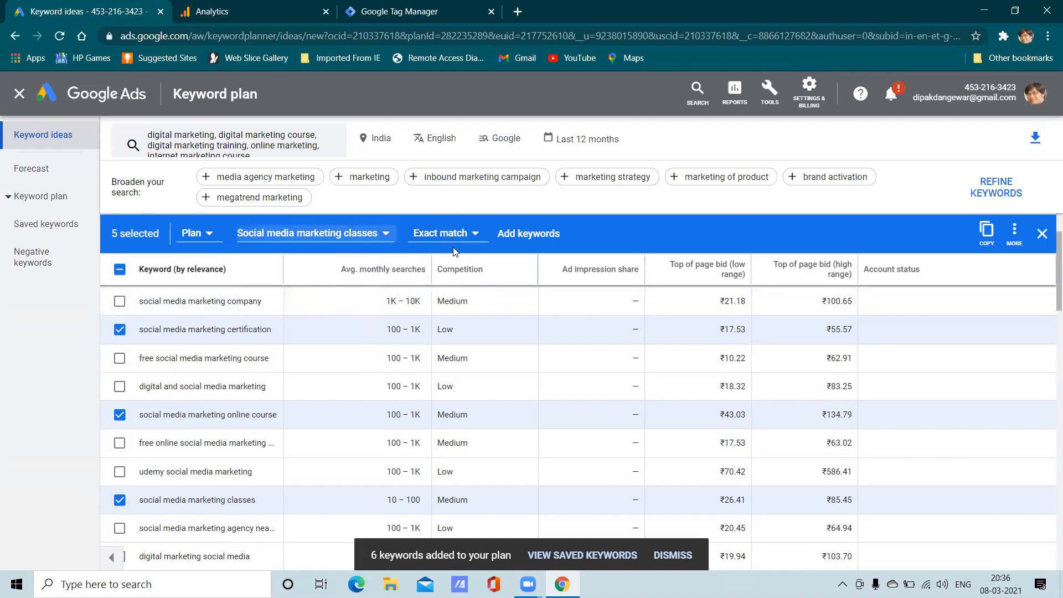
left_click(453, 242)
left_click(453, 301)
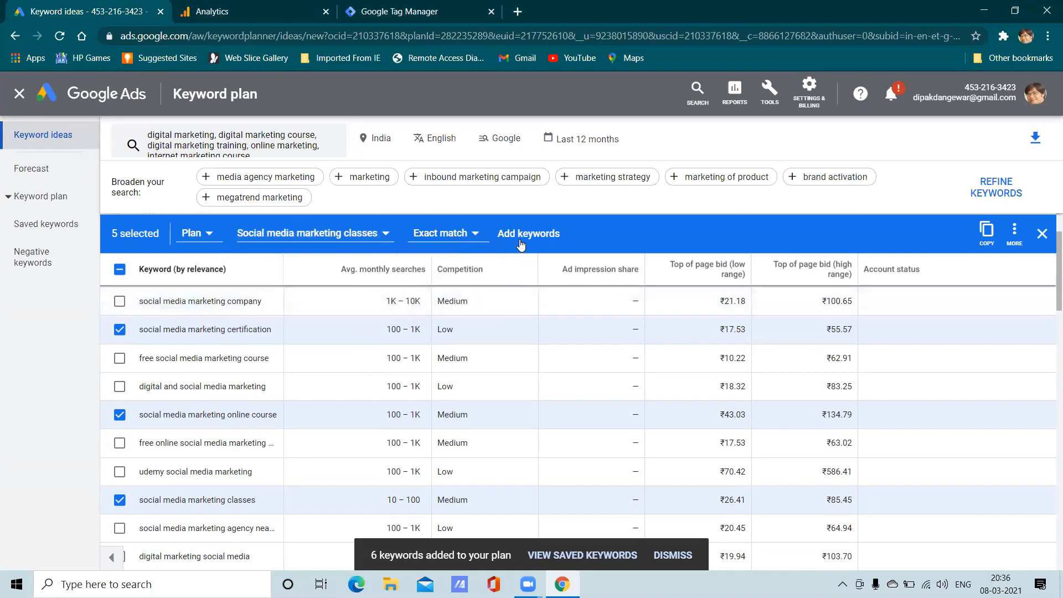
left_click(520, 241)
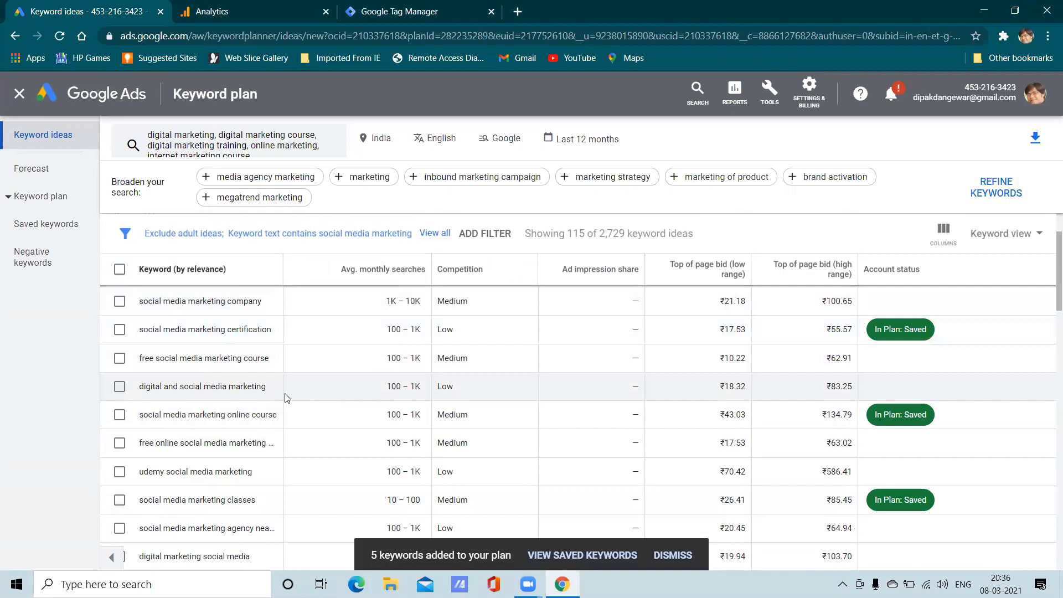
- Change the keyword text filter so that it contains "SEO course" instead of "social media marketing"
scroll(284, 392, "up", 2)
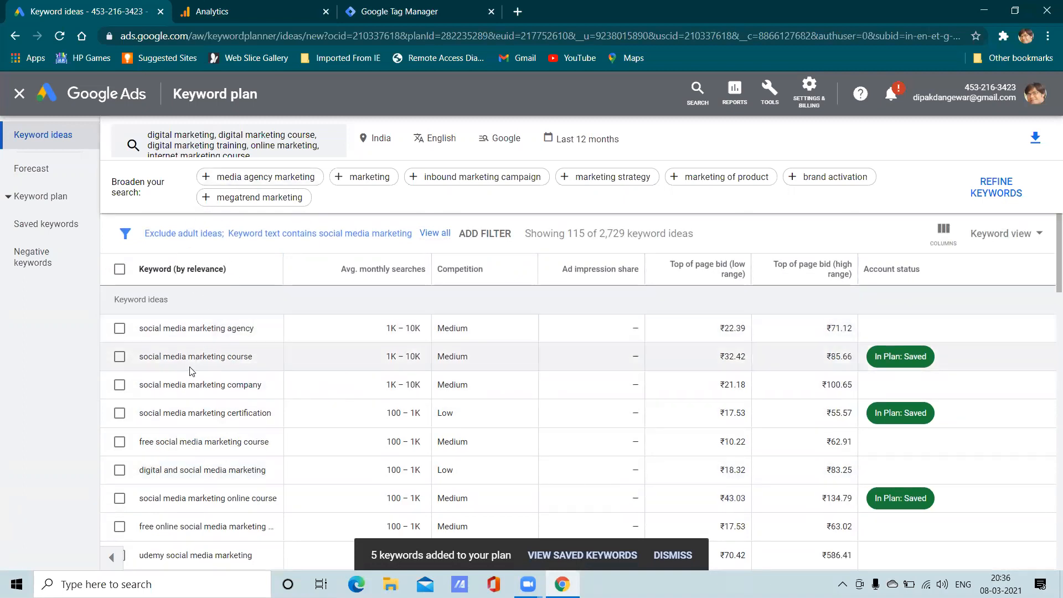
left_click(267, 238)
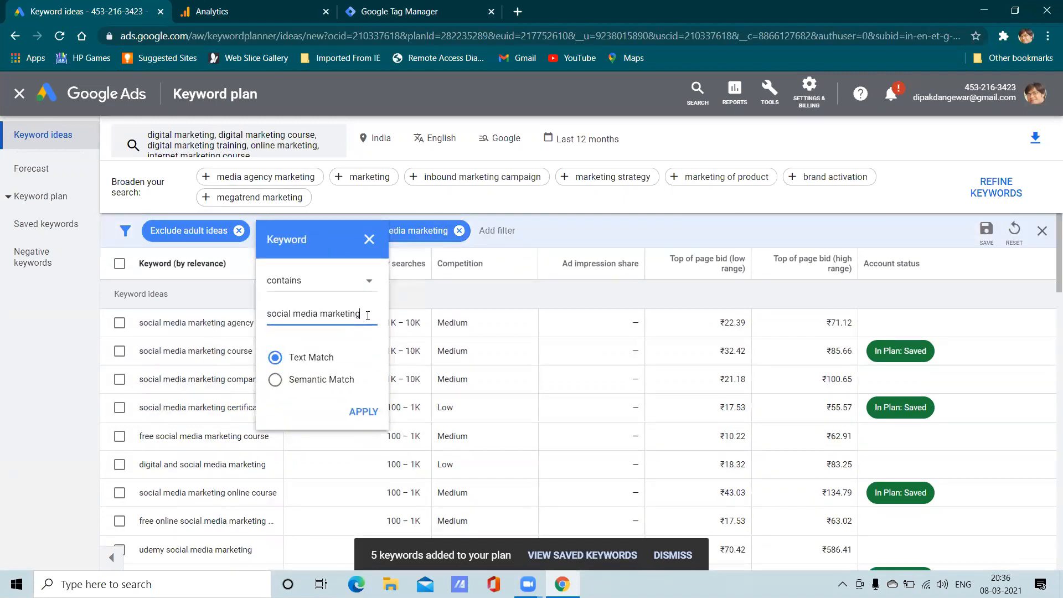
key("BackSpace")
key("BackSpace")
key("BackSpace")
key("BackSpace")
key("BackSpace")
key("BackSpace")
key("BackSpace")
key("BackSpace")
key("BackSpace")
key("BackSpace")
key("BackSpace")
key("BackSpace")
key("BackSpace")
key("BackSpace")
key("BackSpace")
key("BackSpace")
key("BackSpace")
key("BackSpace")
key("BackSpace")
key("BackSpace")
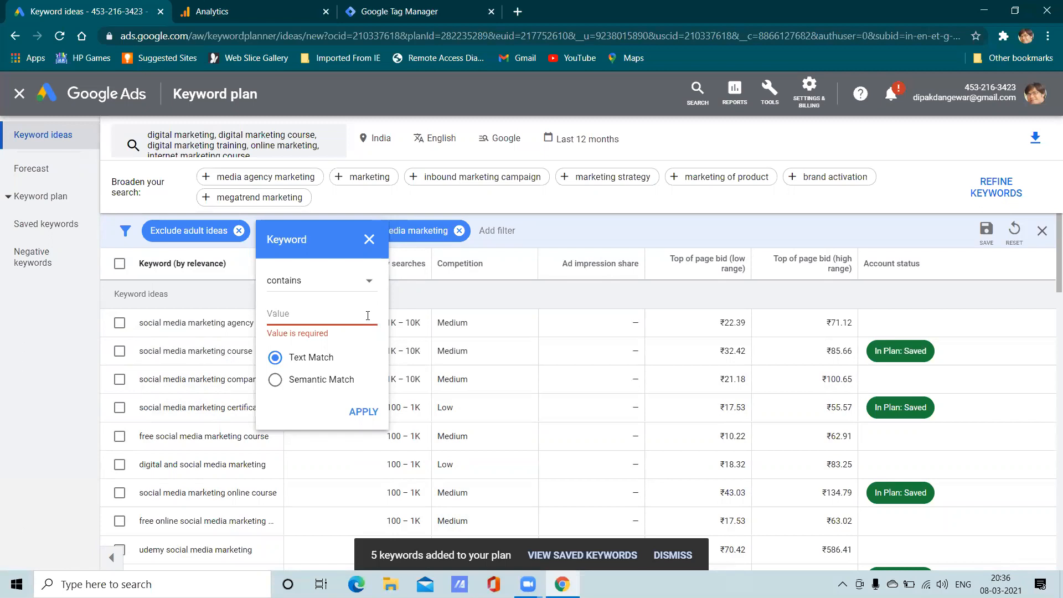
type("S")
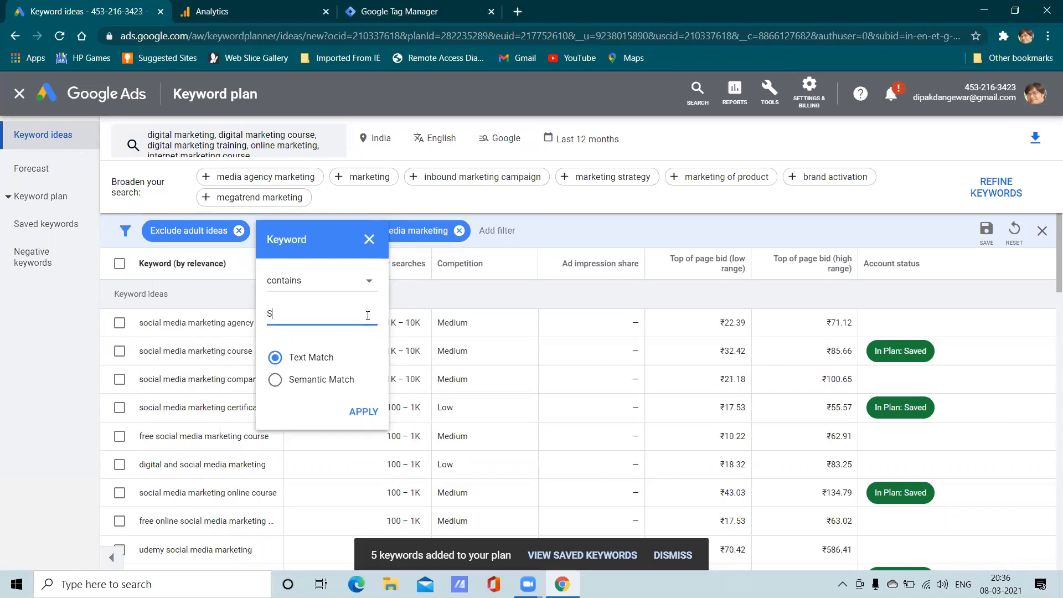
type("EO")
type("cla")
type("rse")
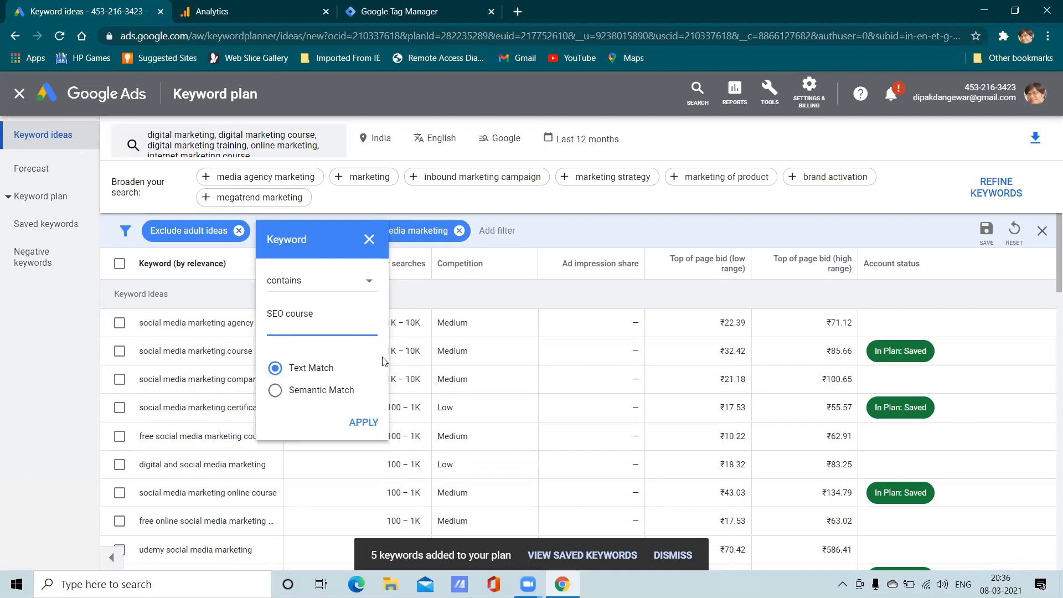
left_click(369, 417)
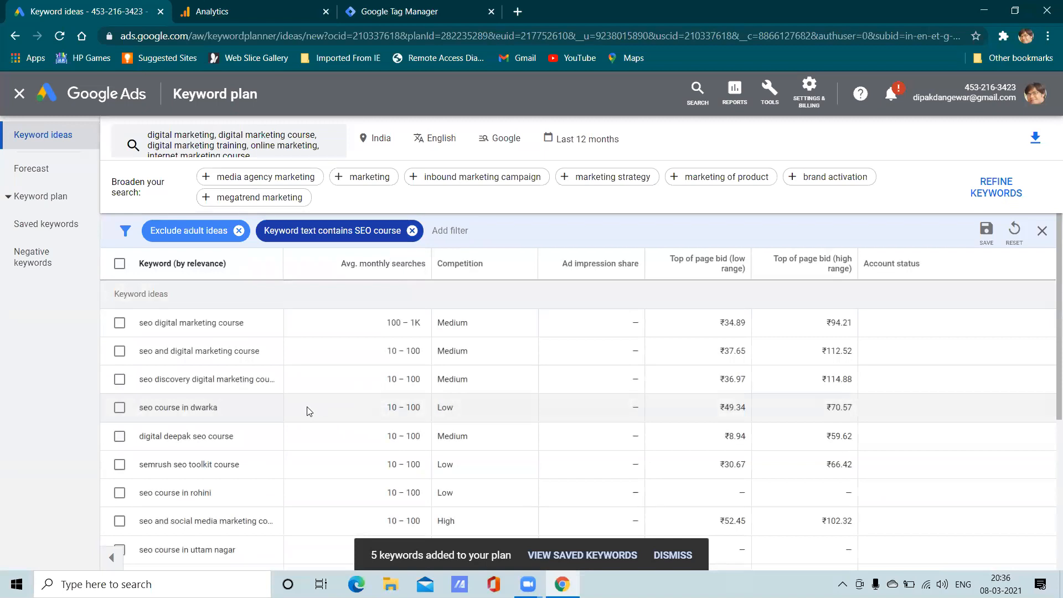
left_click(119, 323)
left_click(120, 357)
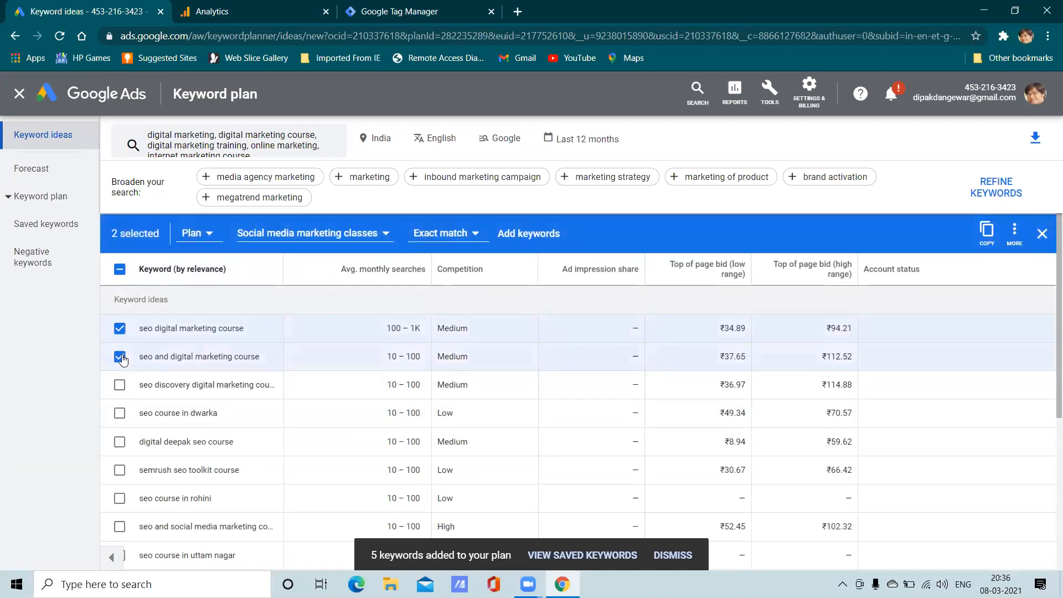
left_click(120, 358)
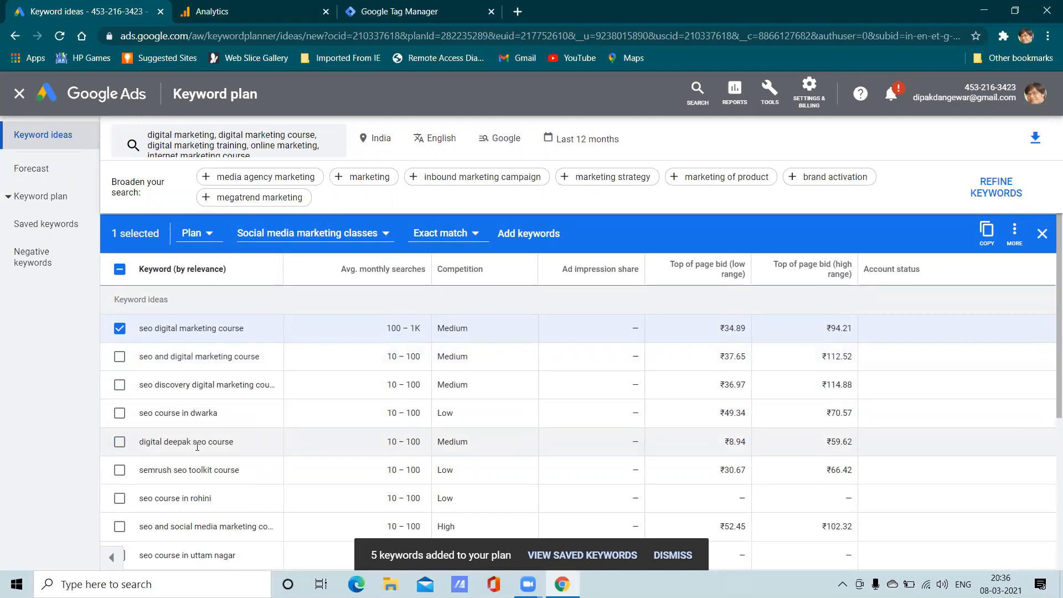
scroll(197, 446, "down", 2)
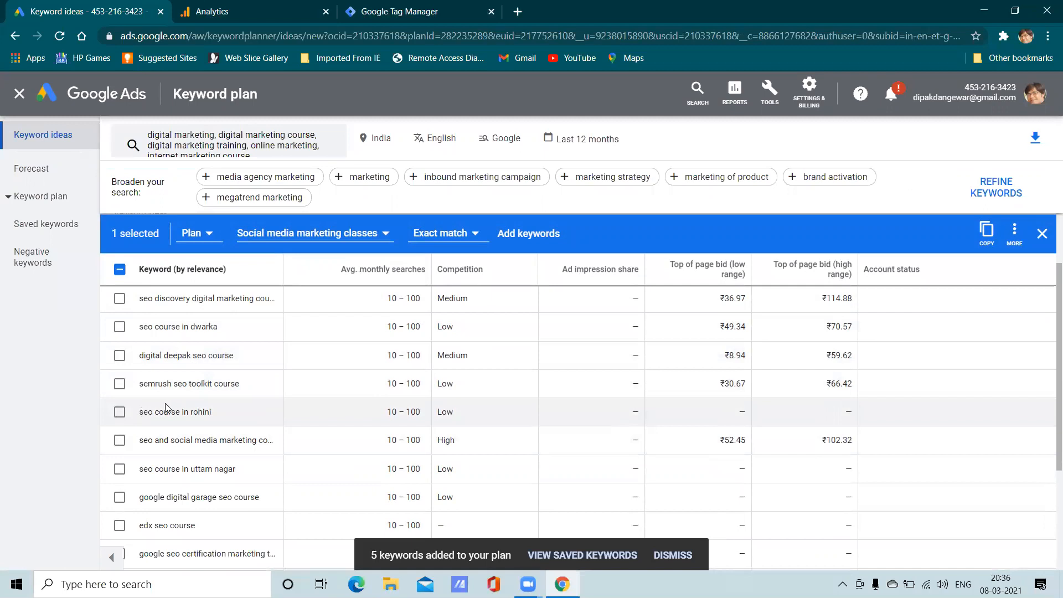
scroll(166, 404, "down", 3)
scroll(167, 408, "up", 2)
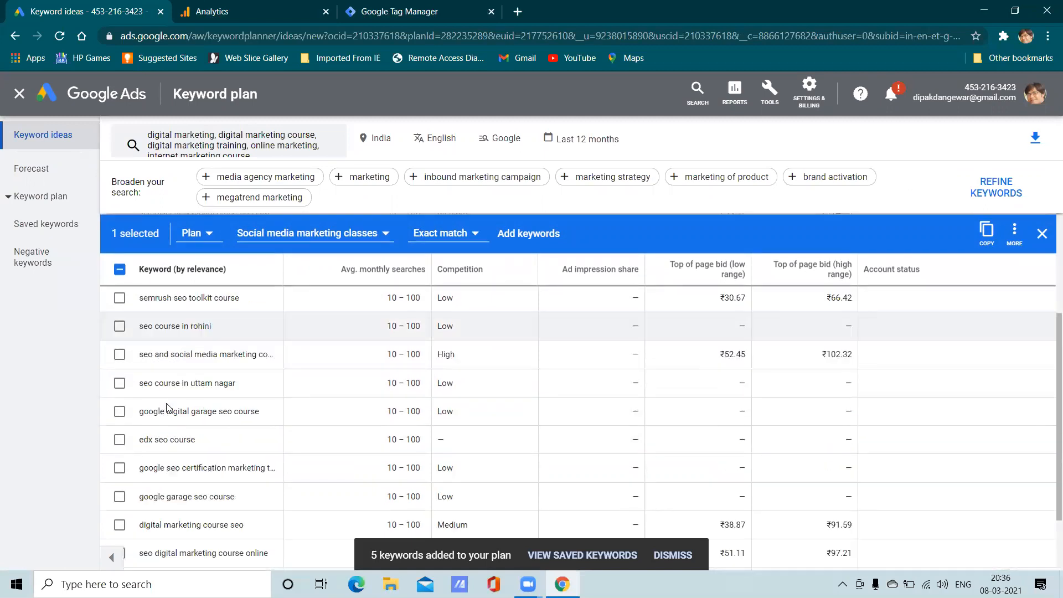
scroll(166, 407, "up", 3)
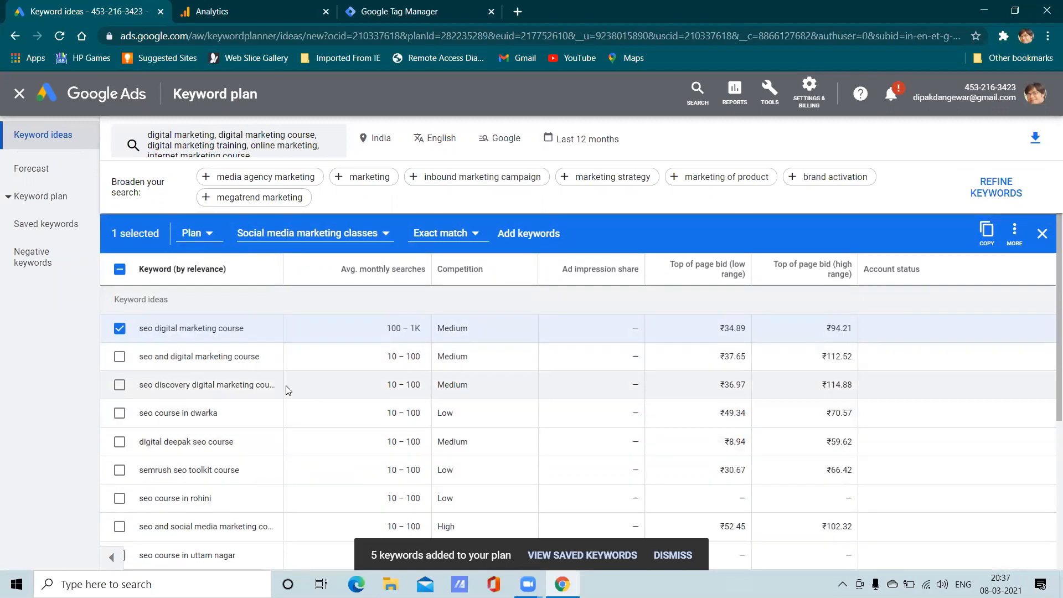
left_click(120, 330)
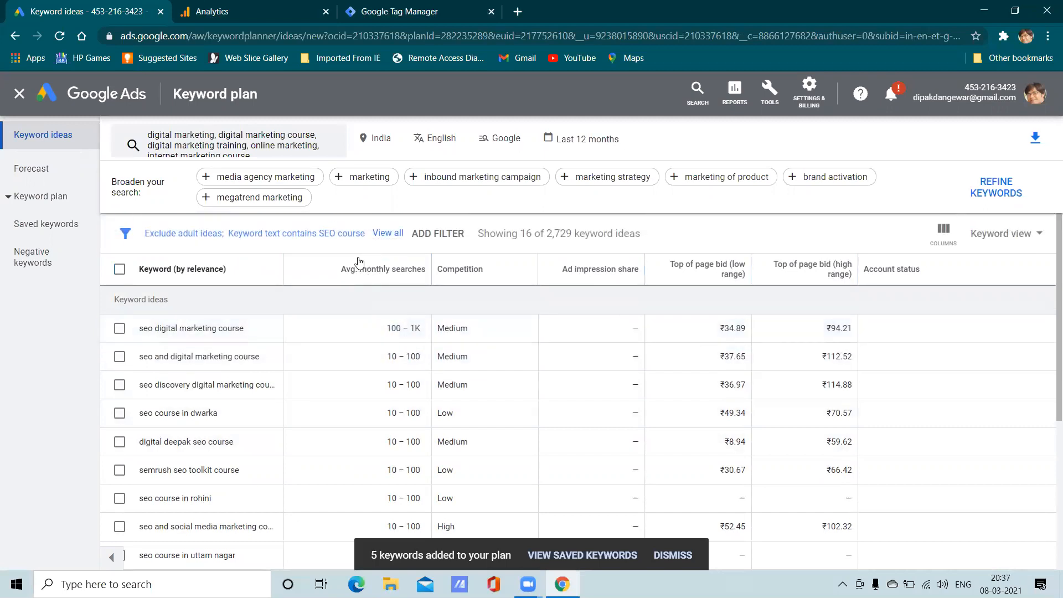
- Change the keyword text filter so that it contains "Search engine optimisation"
left_click(344, 235)
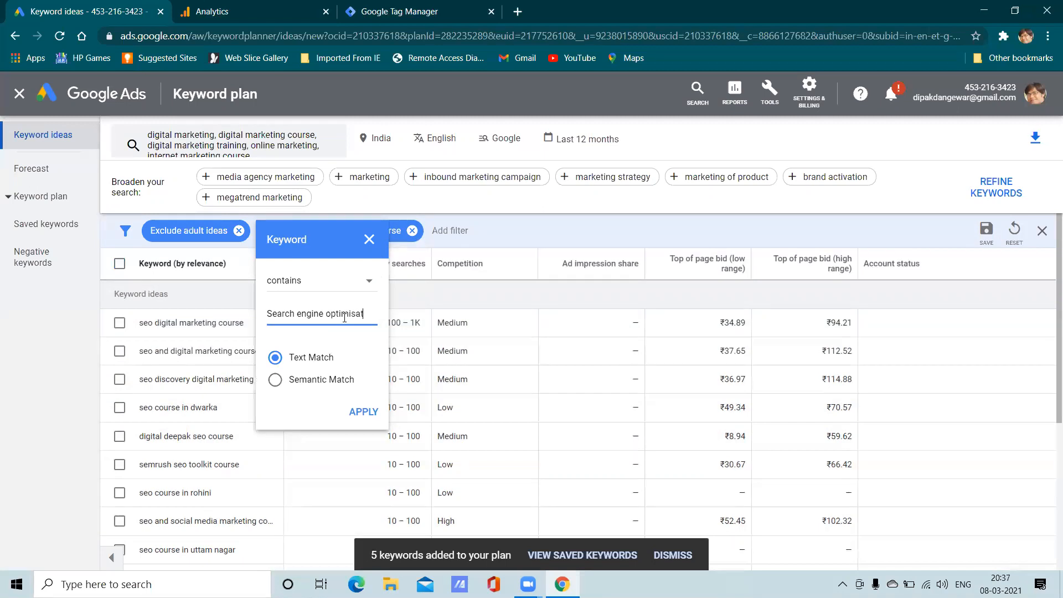
left_click(364, 411)
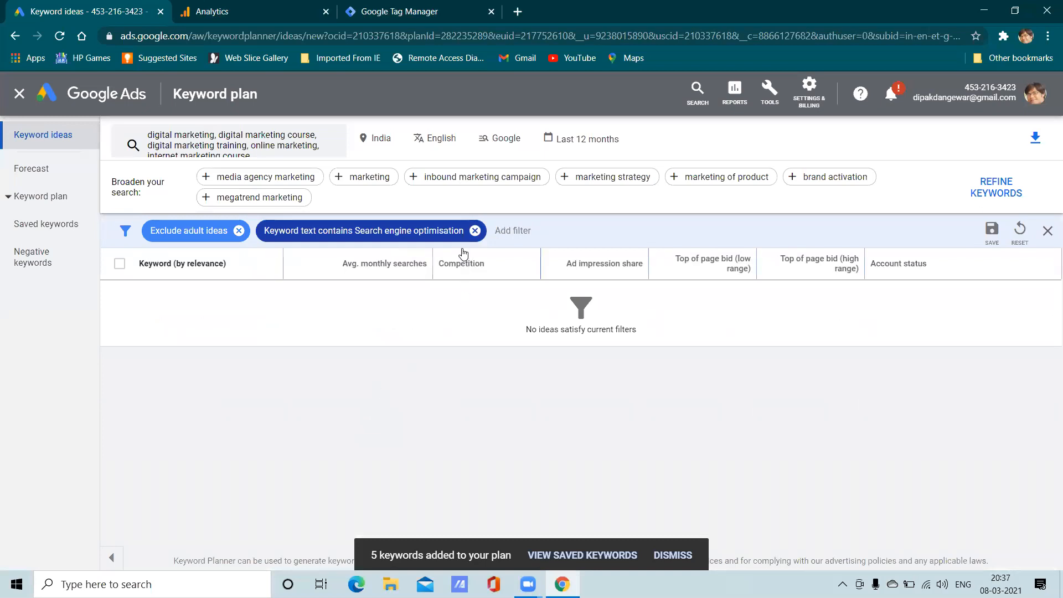
- Replace the keyword text filter's value with "digital marketing course" using Text Match
left_click(445, 231)
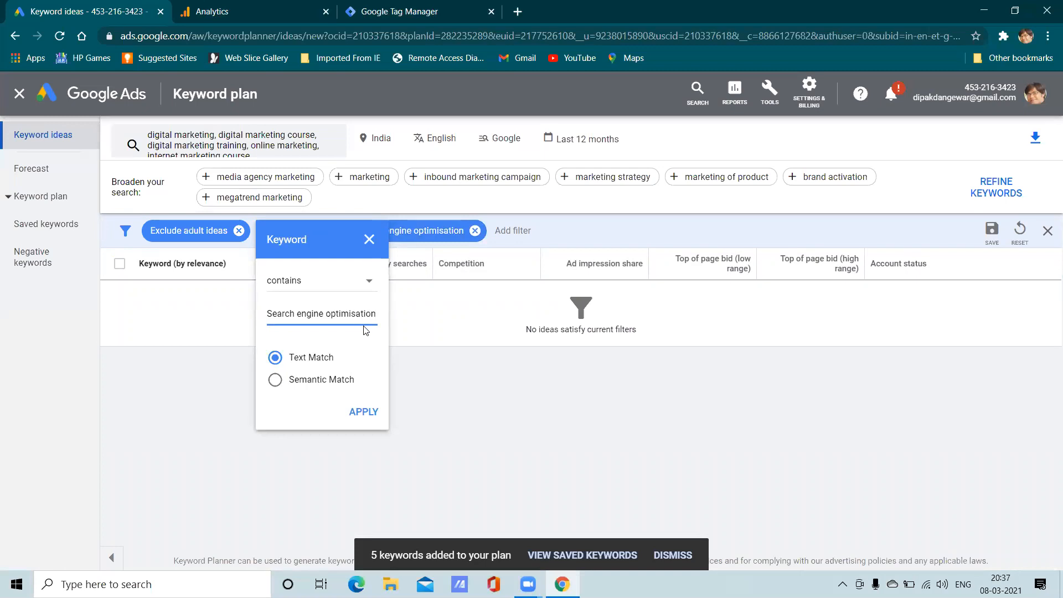
key("BackSpace")
key("BackSpace")
key("BackSpace")
key("BackSpace")
key("BackSpace")
key("BackSpace")
key("BackSpace")
key("BackSpace")
key("BackSpace")
key("BackSpace")
key("BackSpace")
key("BackSpace")
key("BackSpace")
key("BackSpace")
key("BackSpace")
key("BackSpace")
key("BackSpace")
key("BackSpace")
key("BackSpace")
key("BackSpace")
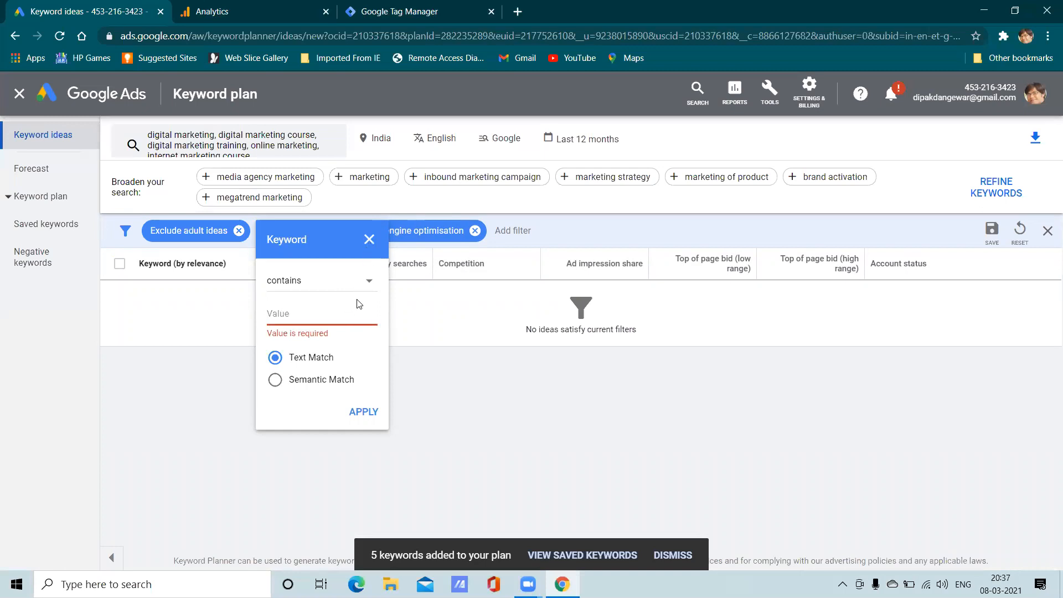
type("digital marketing course")
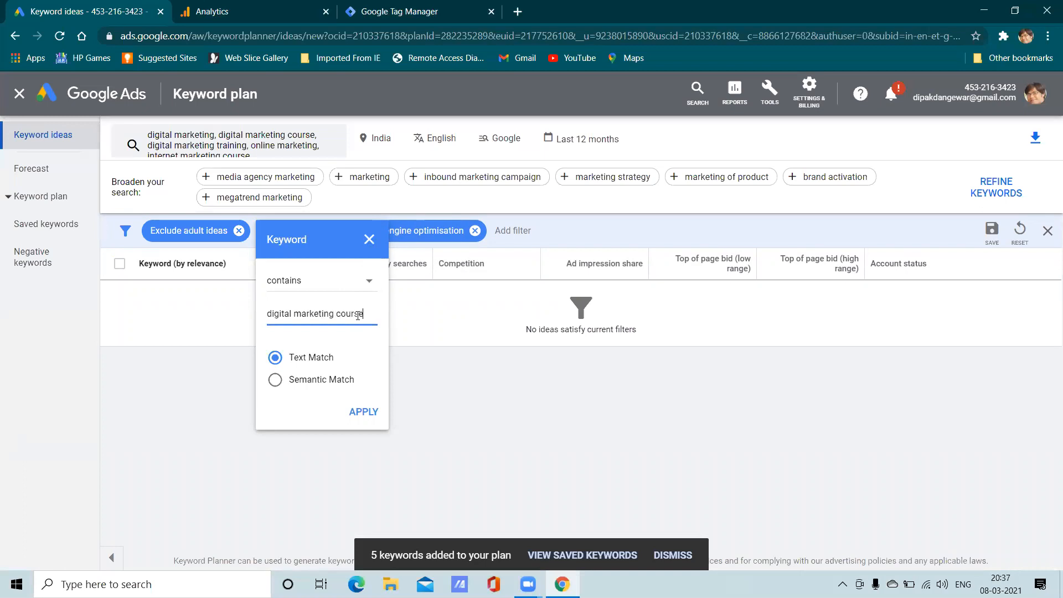
left_click(363, 410)
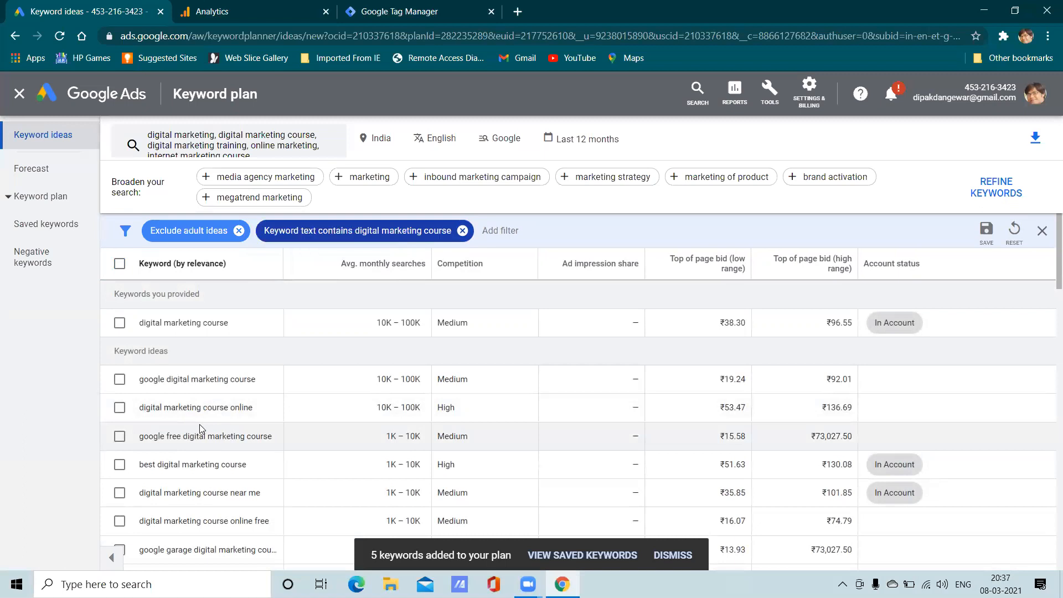
- Select the keywords digital marketing course, digital marketing course online, best digital marketing course and digital marketing course near me
scroll(338, 430, "down", 5)
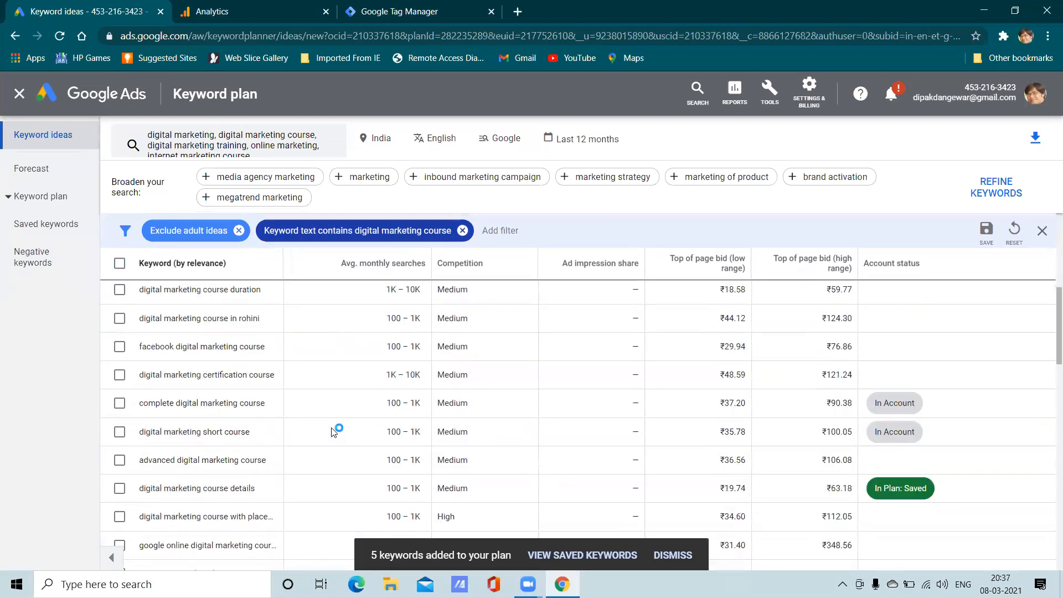
scroll(334, 431, "down", 8)
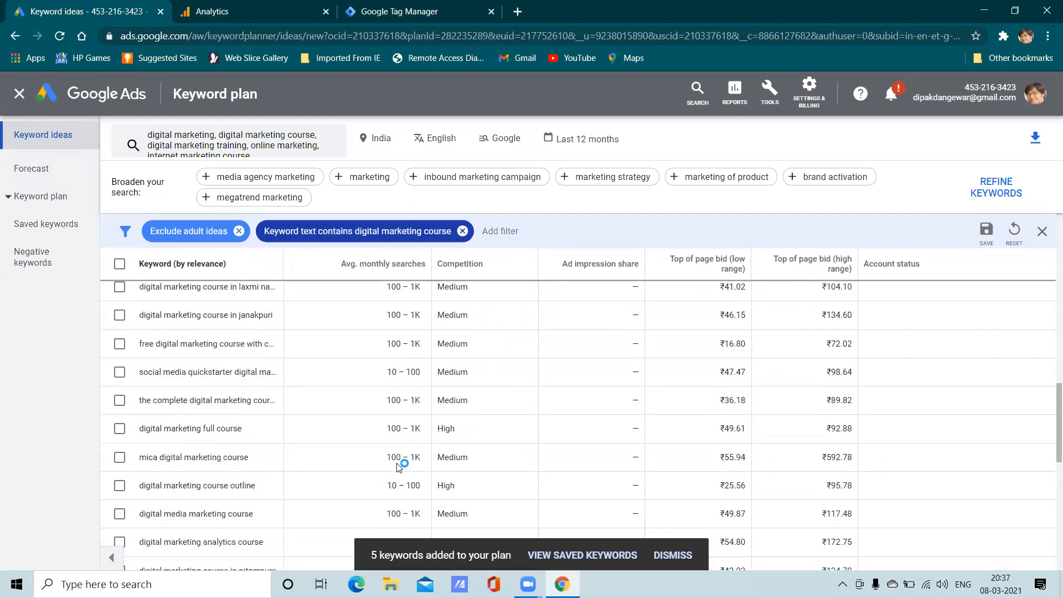
scroll(398, 467, "up", 5)
scroll(392, 453, "down", 5)
scroll(392, 453, "down", 8)
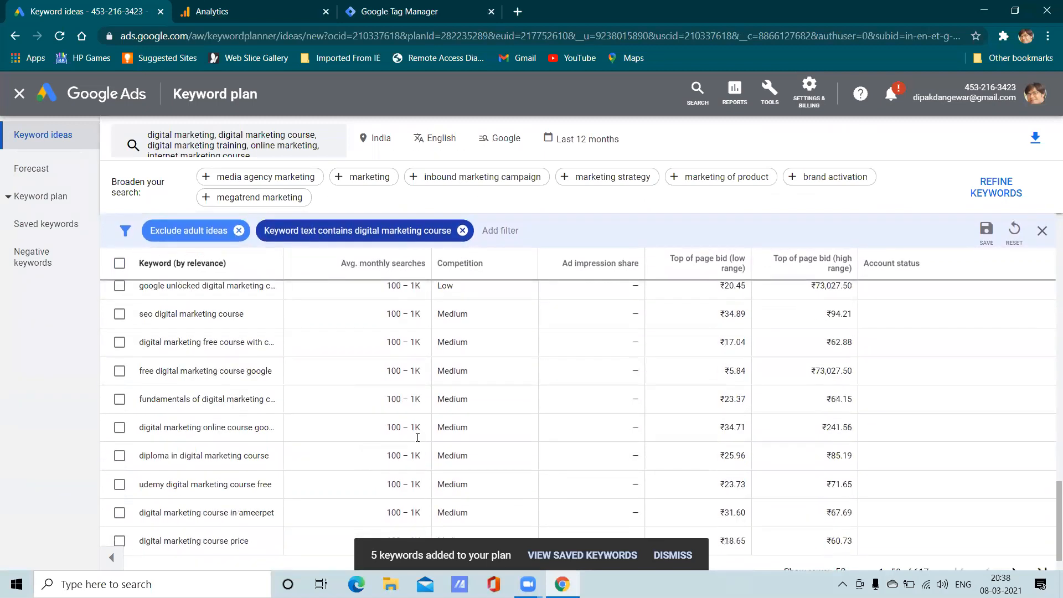
scroll(417, 437, "up", 10)
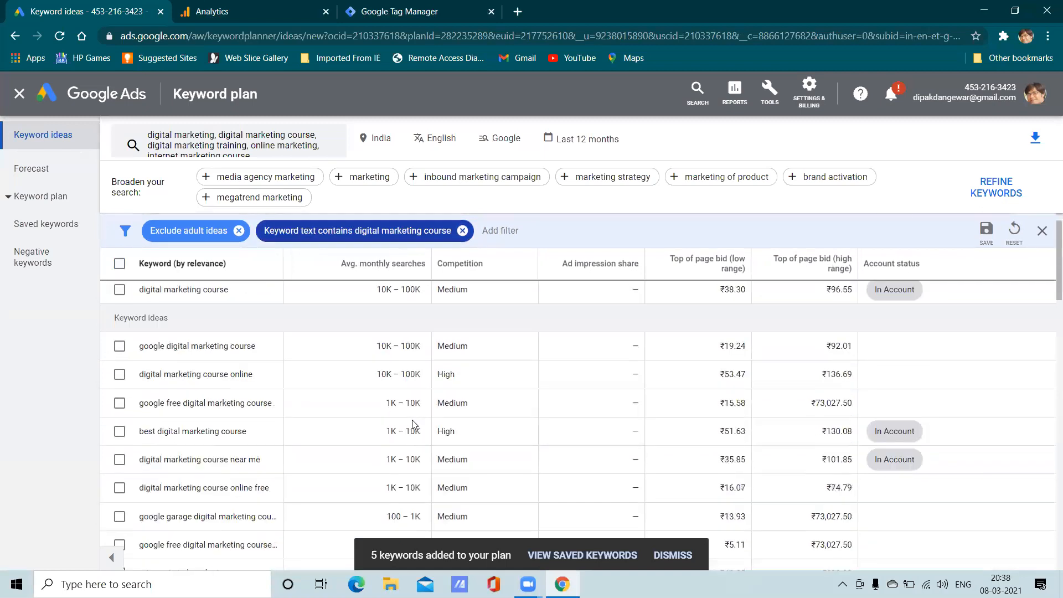
left_click(119, 373)
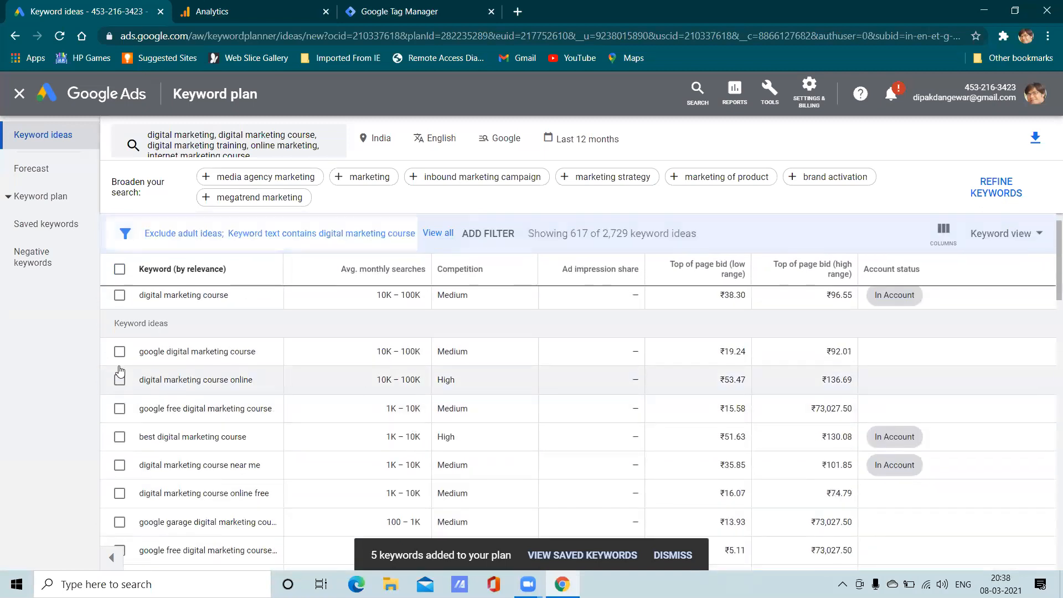
left_click(120, 374)
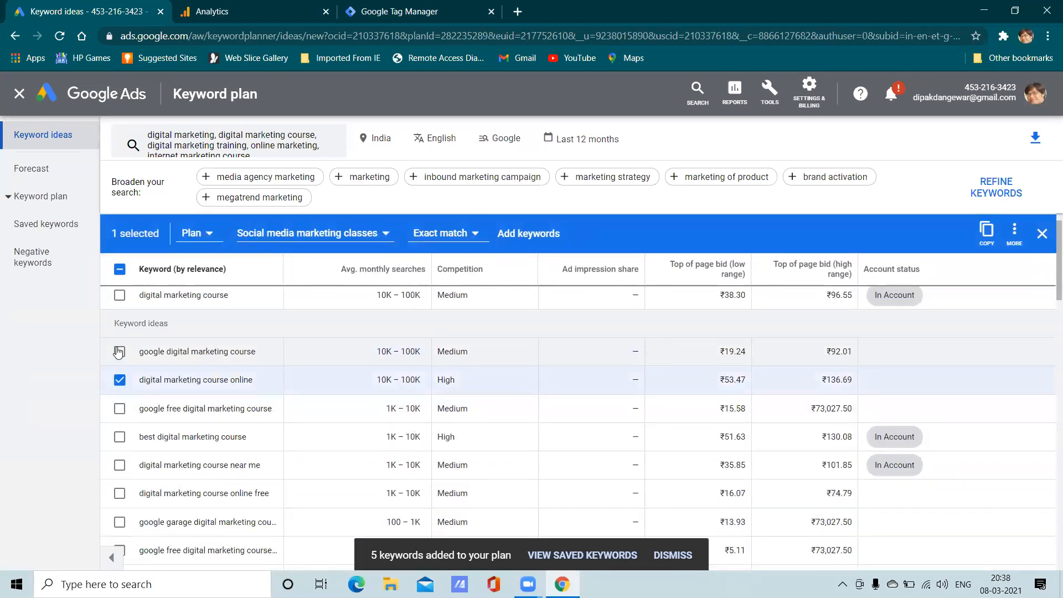
left_click(120, 294)
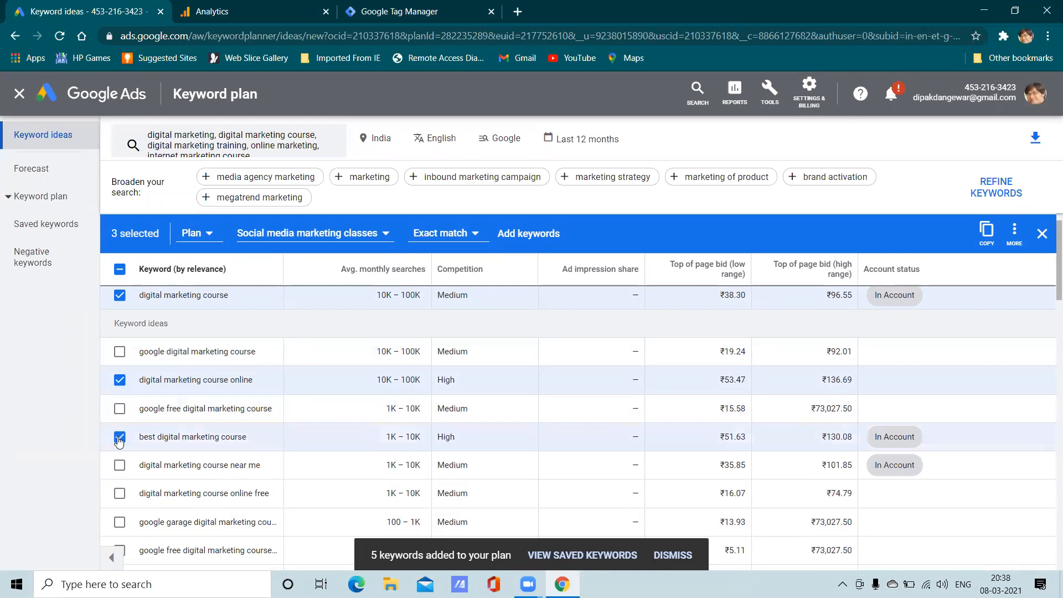
left_click(119, 467)
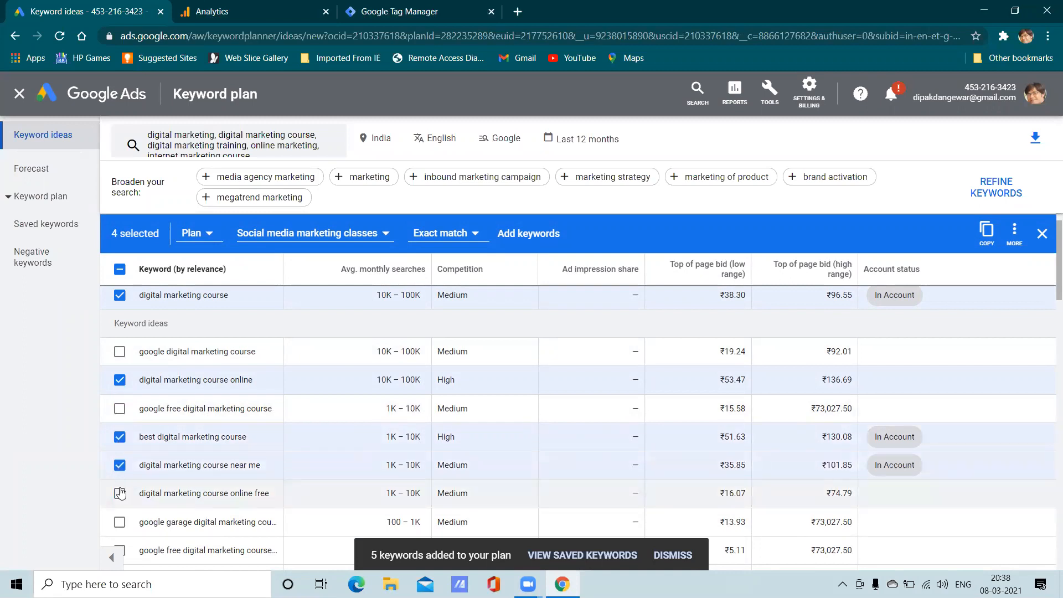
- Create a new ad group named "Digital marketing course" in the plan for the selected keywords
left_click(362, 241)
left_click(313, 341)
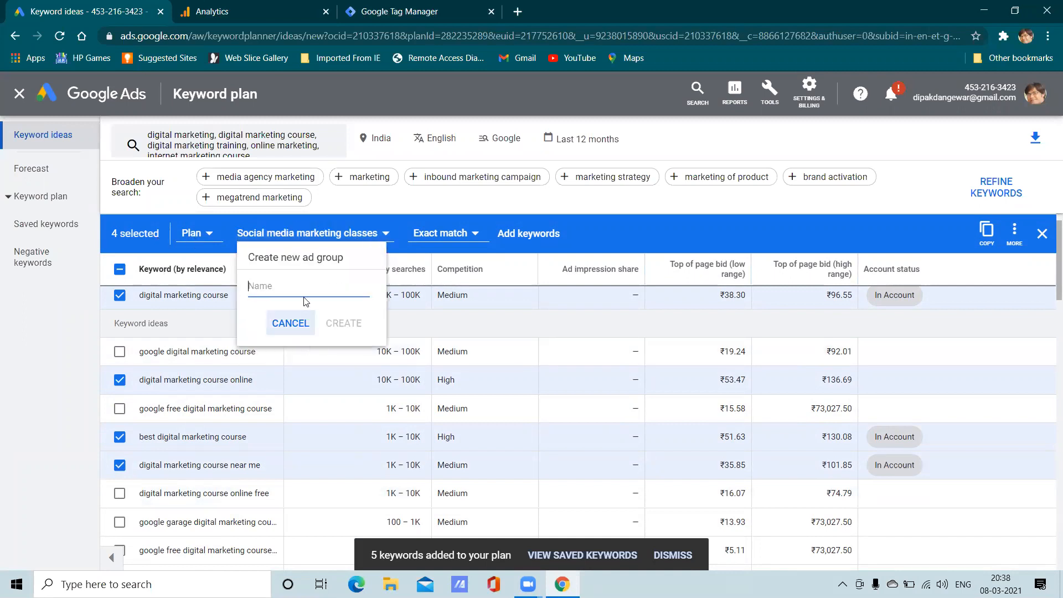
type("Digital mar")
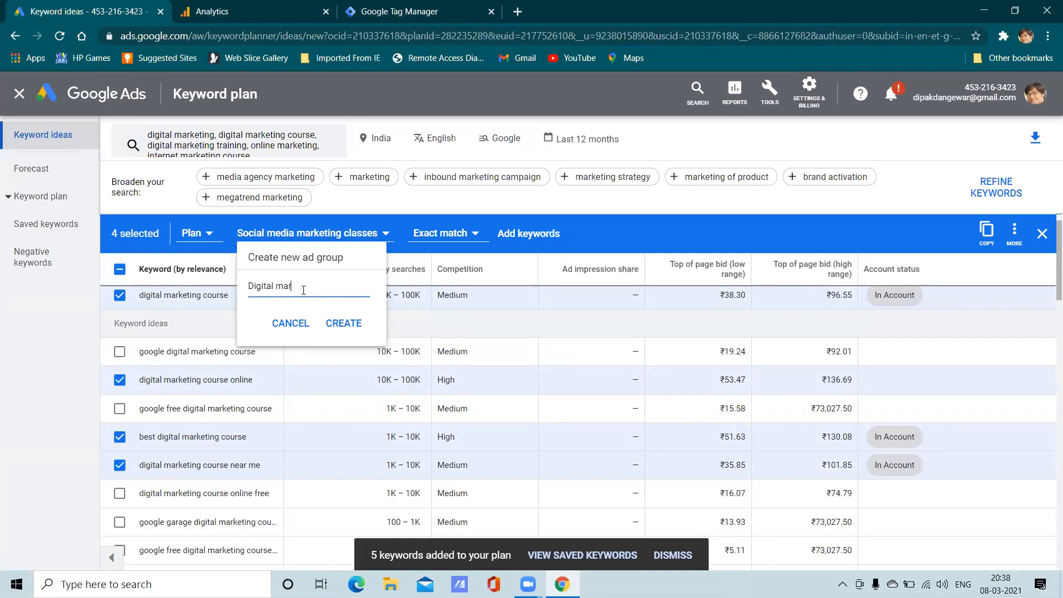
type("keting course")
left_click(343, 322)
- Add the four selected keywords to the "Digital marketing course" ad group using Exact match
left_click(449, 234)
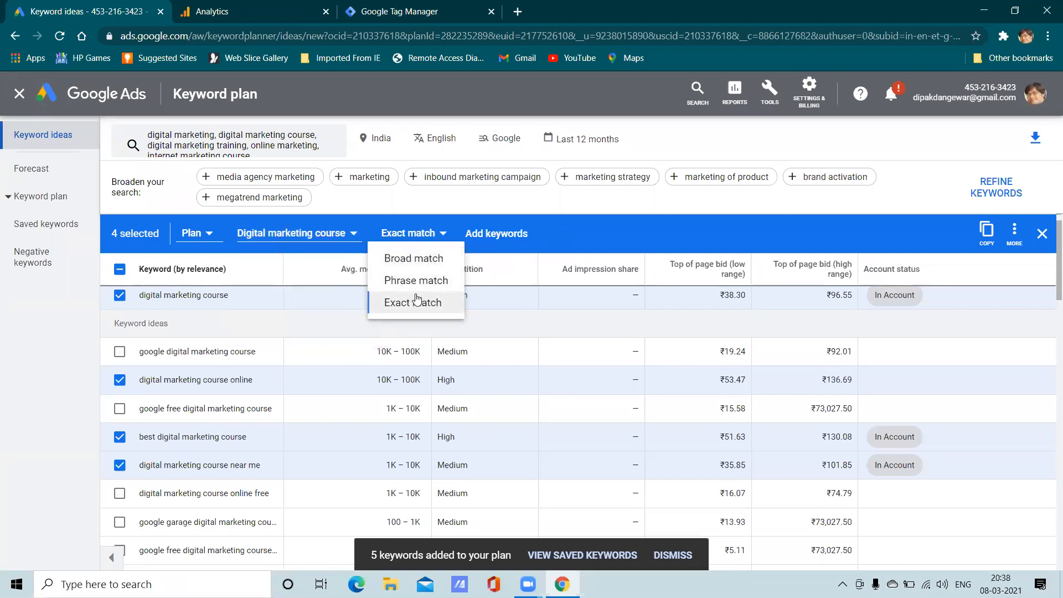
left_click(427, 301)
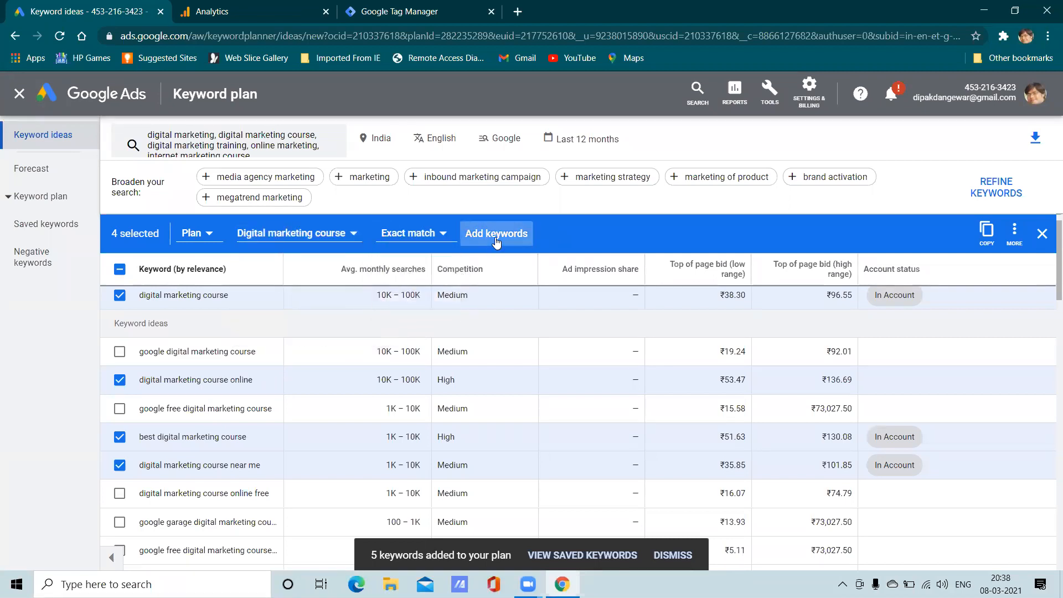
left_click(496, 233)
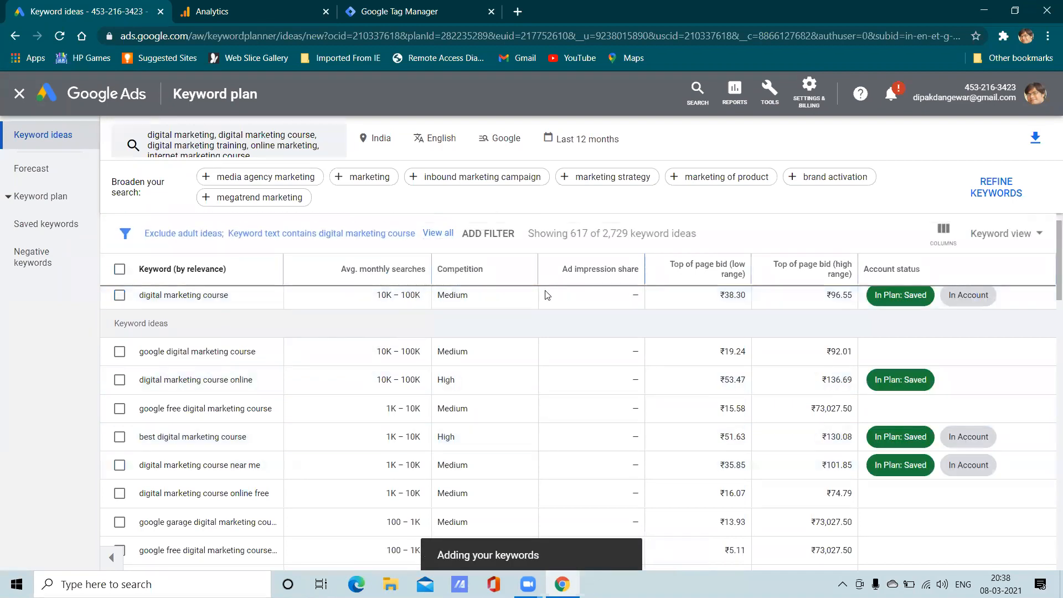
- View the plan's ad groups available for the digital marketing course keyword, leaving the keyword unselected
left_click(120, 295)
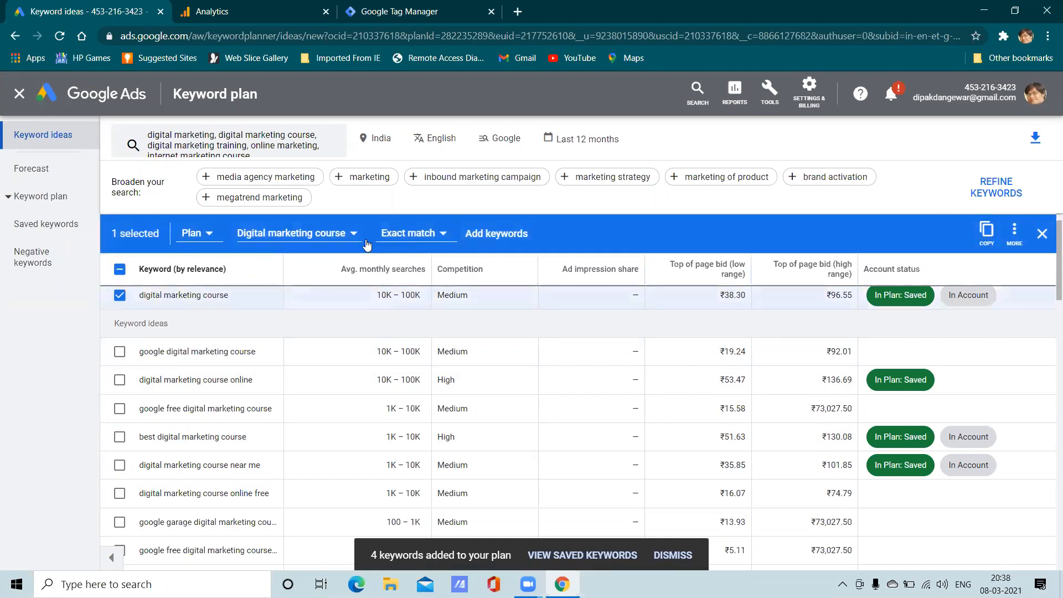
left_click(302, 233)
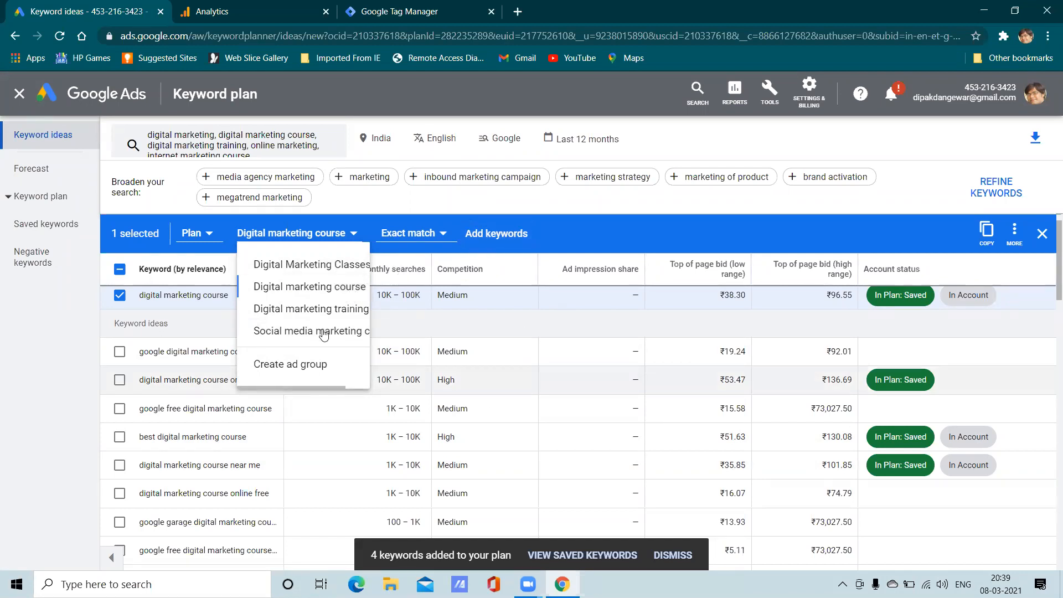
left_click(123, 298)
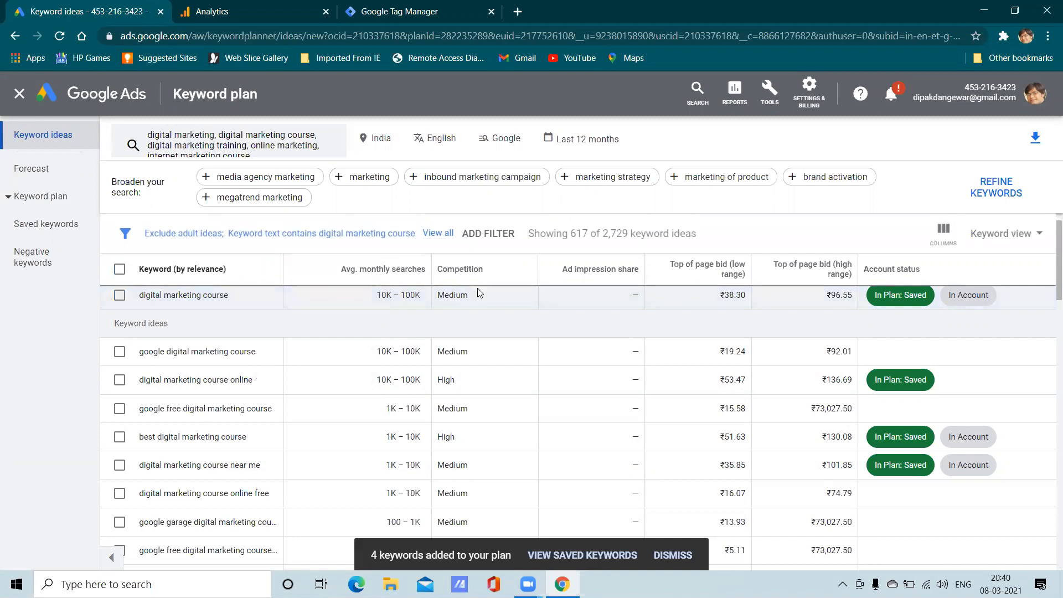
- Switch the keyword ideas list from Keyword view to Grouped view
scroll(572, 356, "down", 5)
scroll(415, 404, "down", 5)
scroll(406, 399, "up", 8)
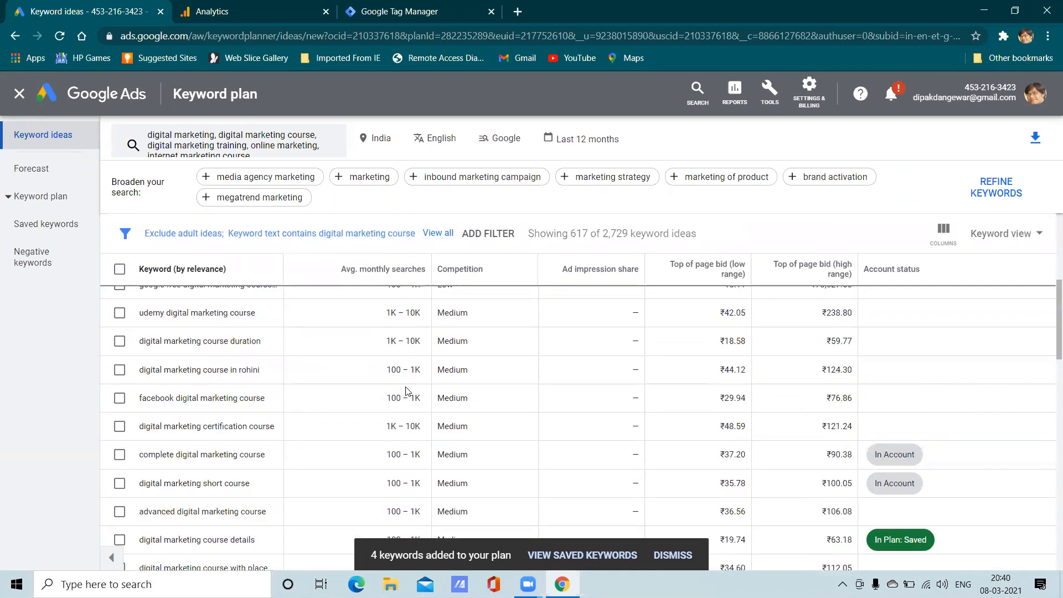
scroll(406, 391, "up", 5)
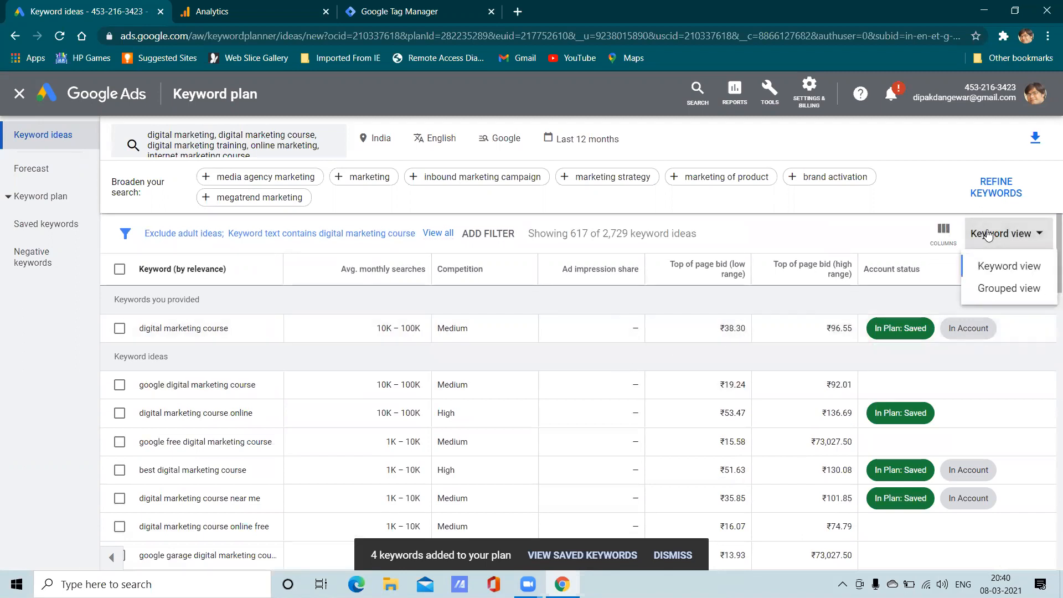
left_click(985, 267)
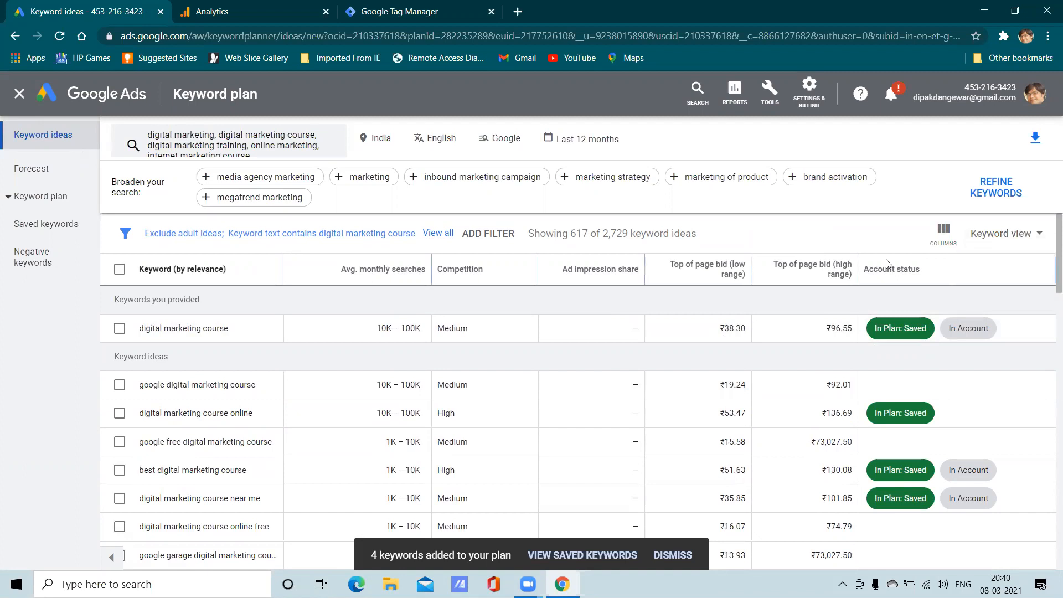
left_click(1004, 234)
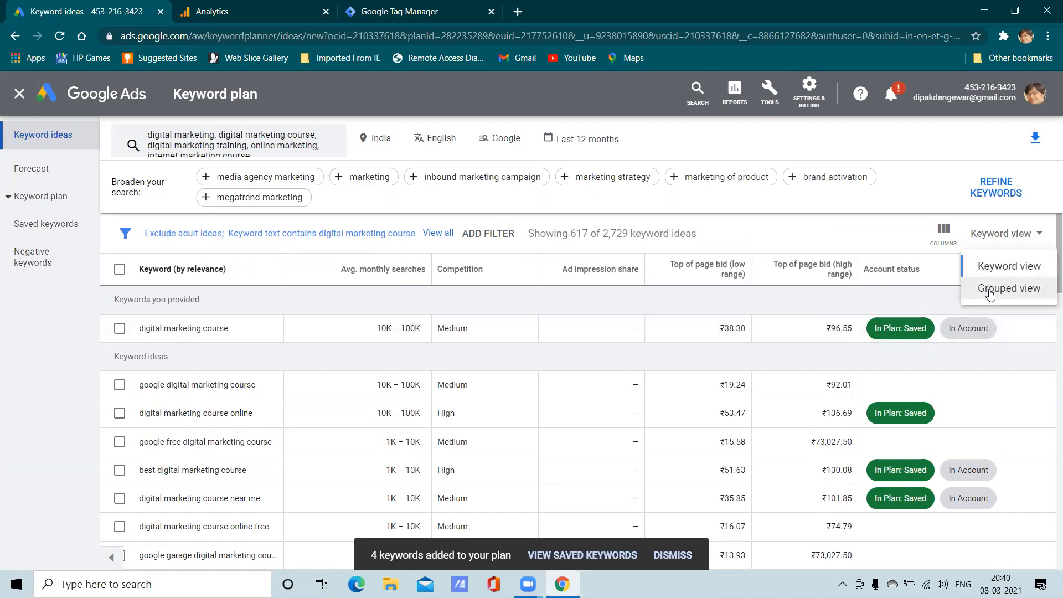
left_click(991, 291)
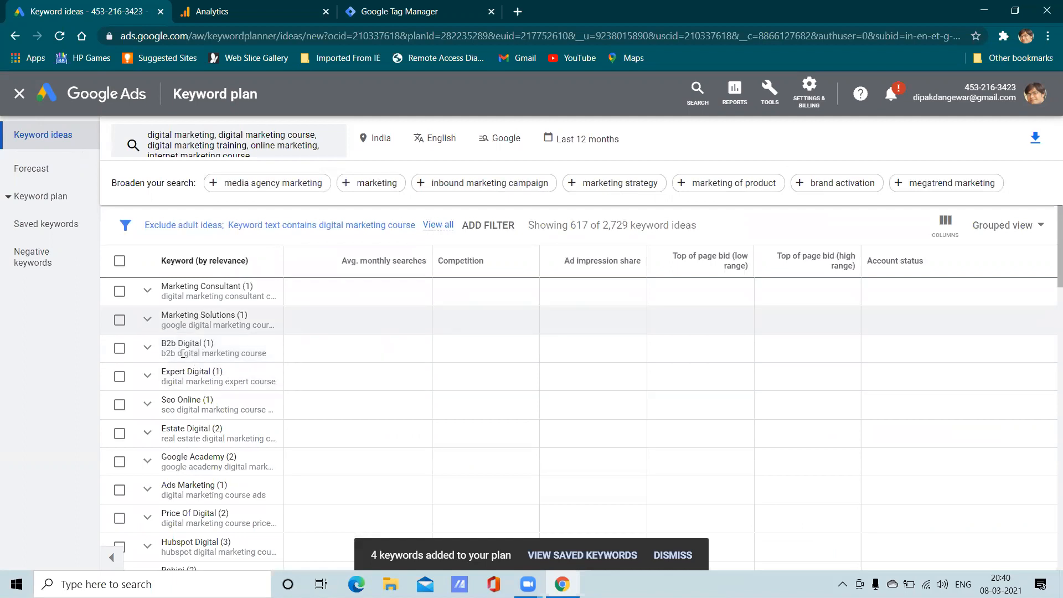
- Inspect the keywords inside the Estate Digital group, collapse it and browse the remaining keyword groups
scroll(191, 376, "down", 3)
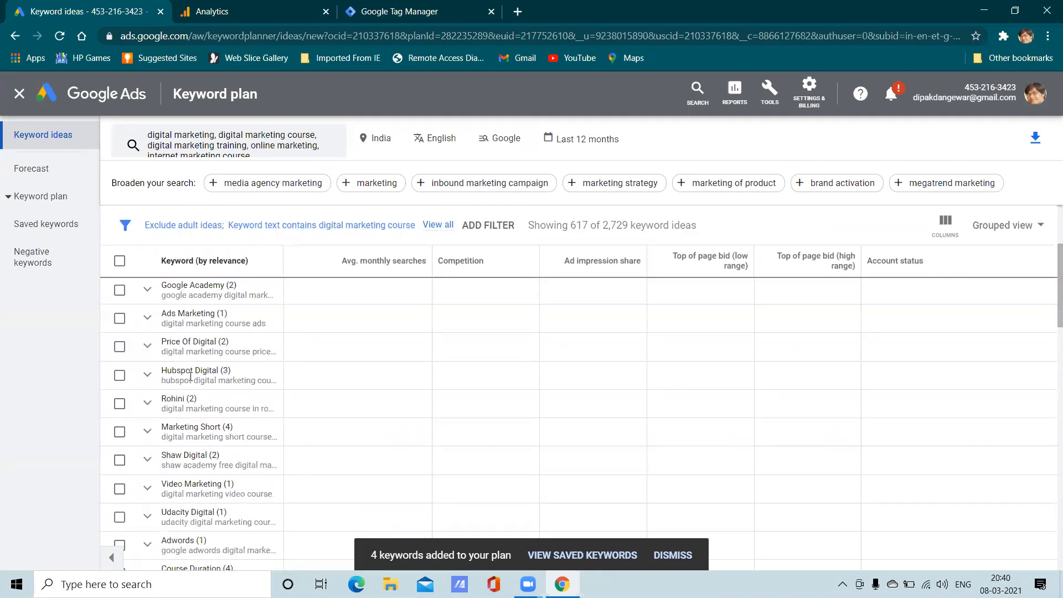
left_click(150, 349)
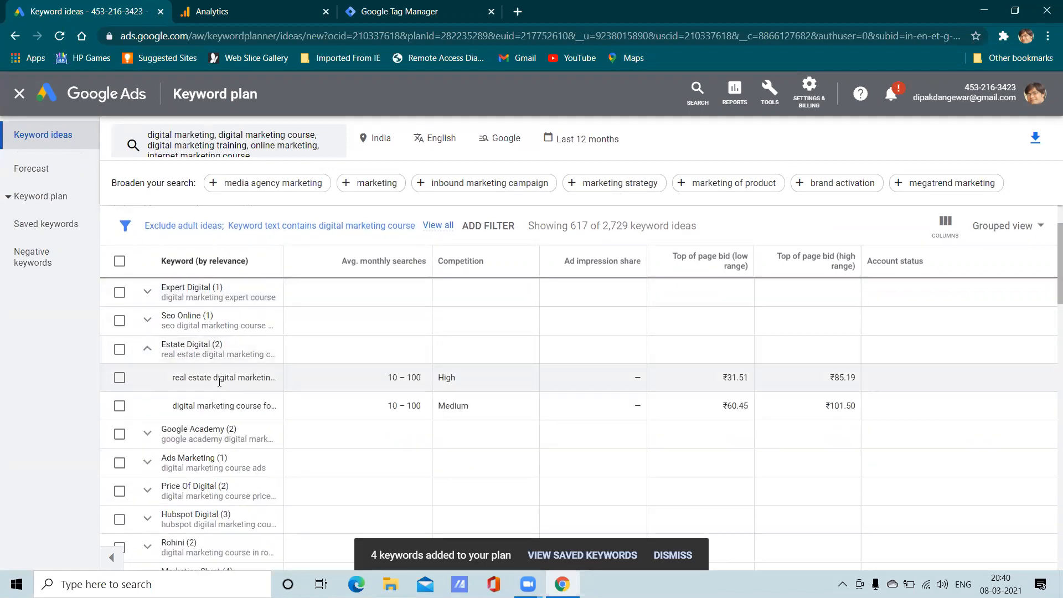
left_click(147, 348)
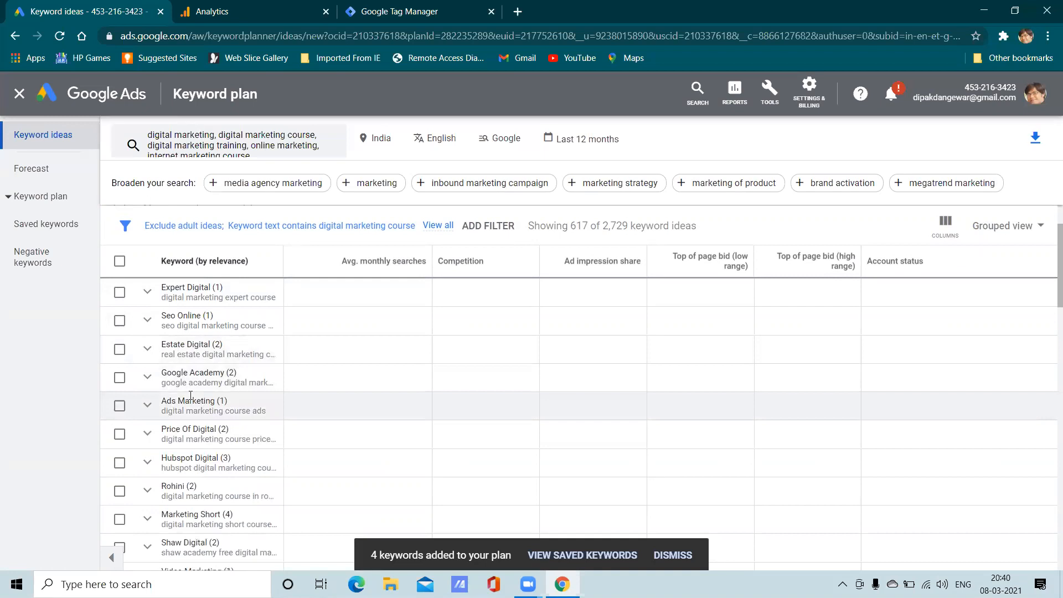
scroll(190, 395, "down", 5)
scroll(190, 396, "down", 3)
scroll(190, 395, "down", 3)
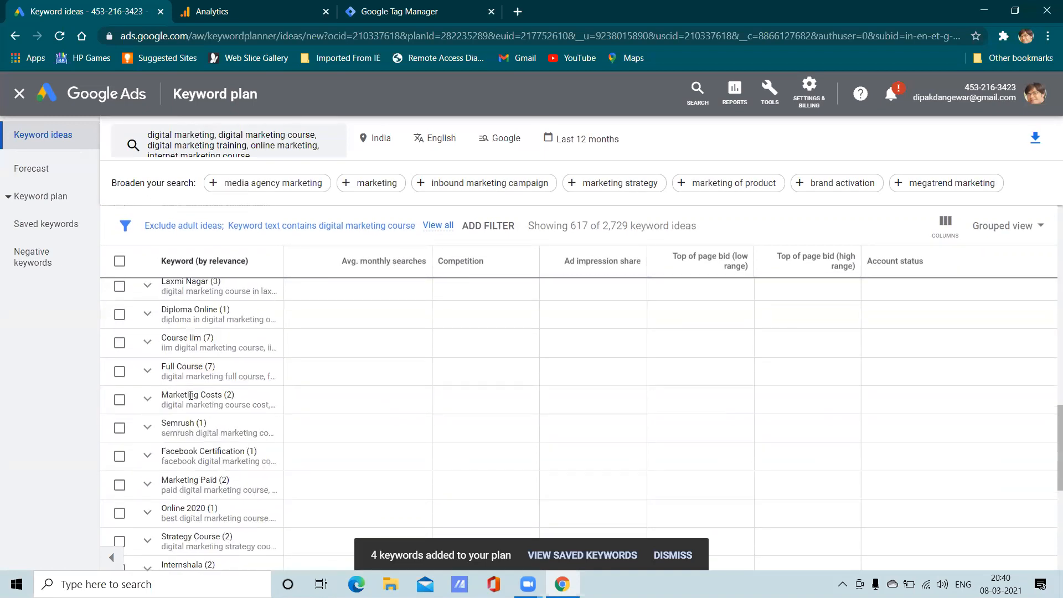
- Remove the keyword text filter from the grouped ideas, keeping only the adult ideas exclusion
left_click(339, 225)
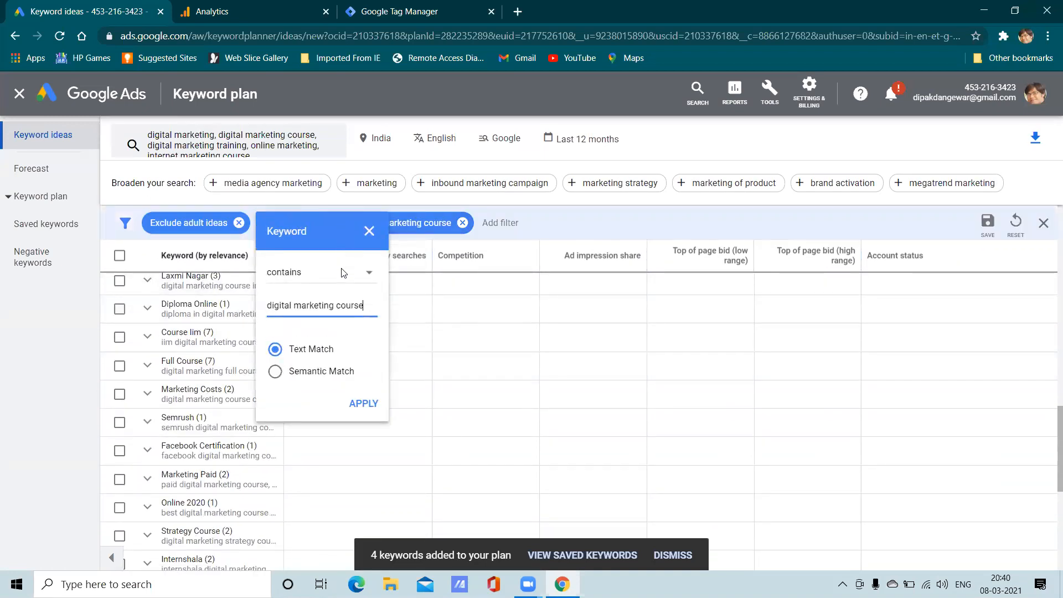
left_click(369, 231)
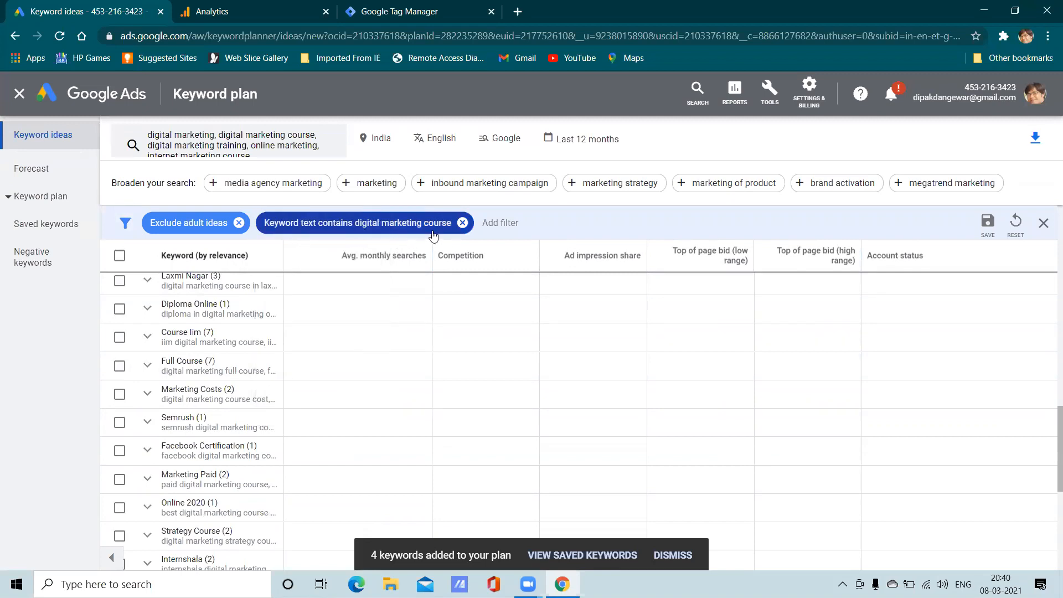
left_click(462, 223)
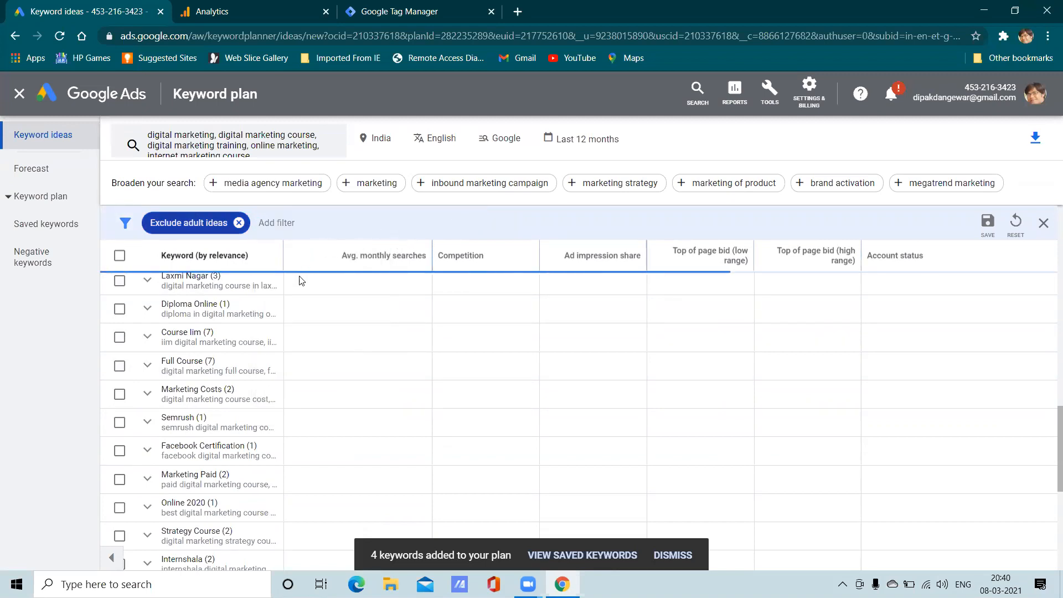
scroll(288, 323, "up", 15)
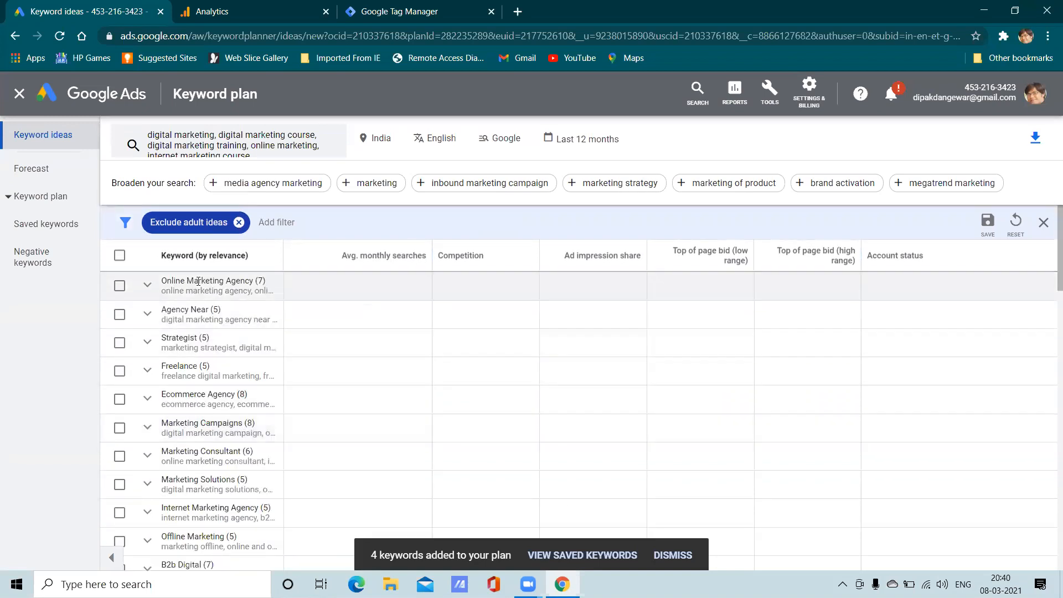
- Inspect the keywords inside the Online Marketing Agency and Strategist groups, collapsing each group after viewing it
left_click(147, 285)
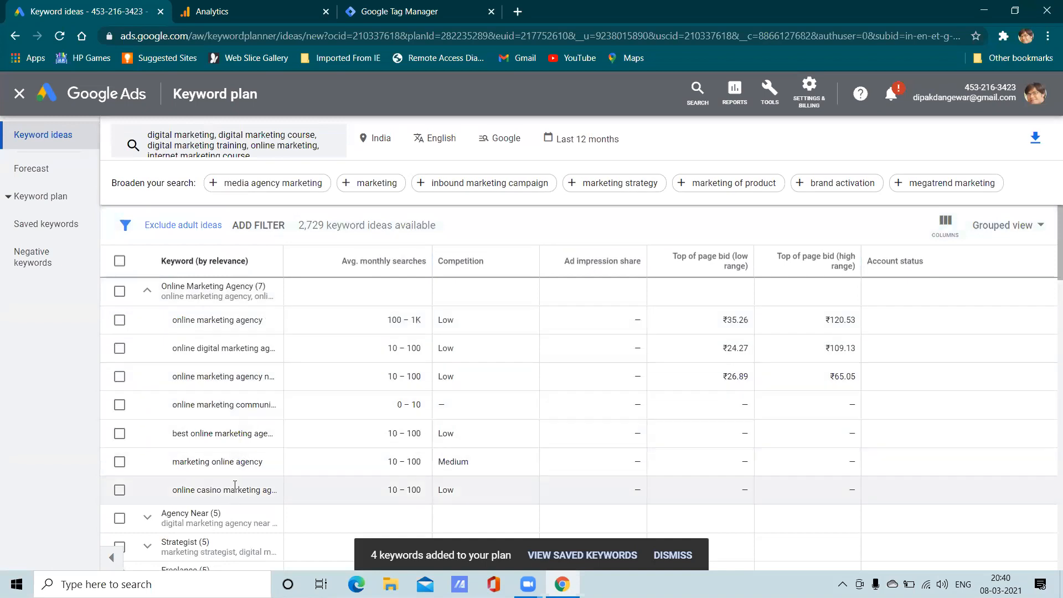
left_click(147, 290)
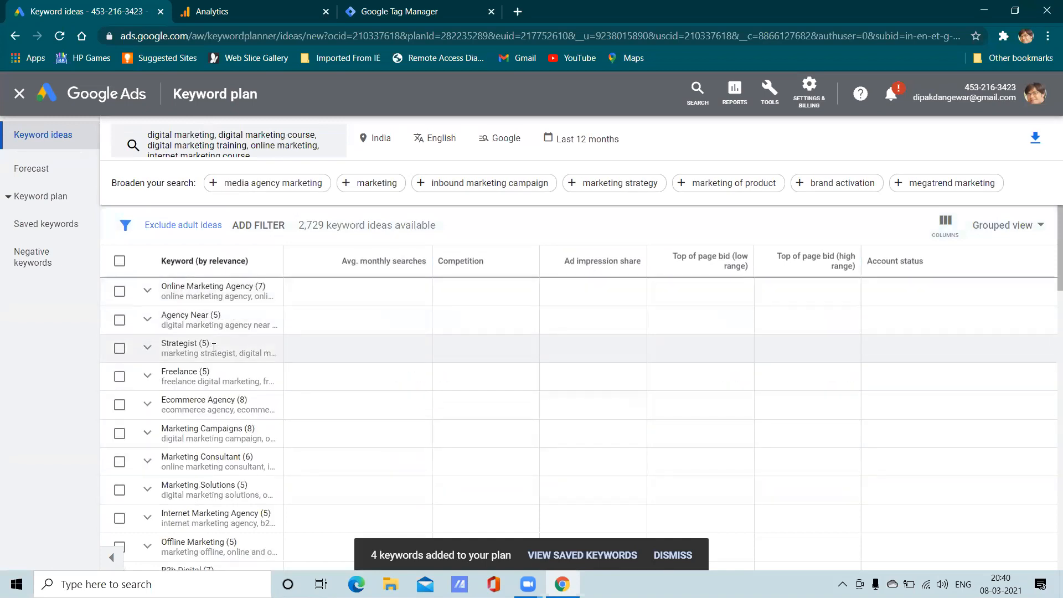
left_click(148, 347)
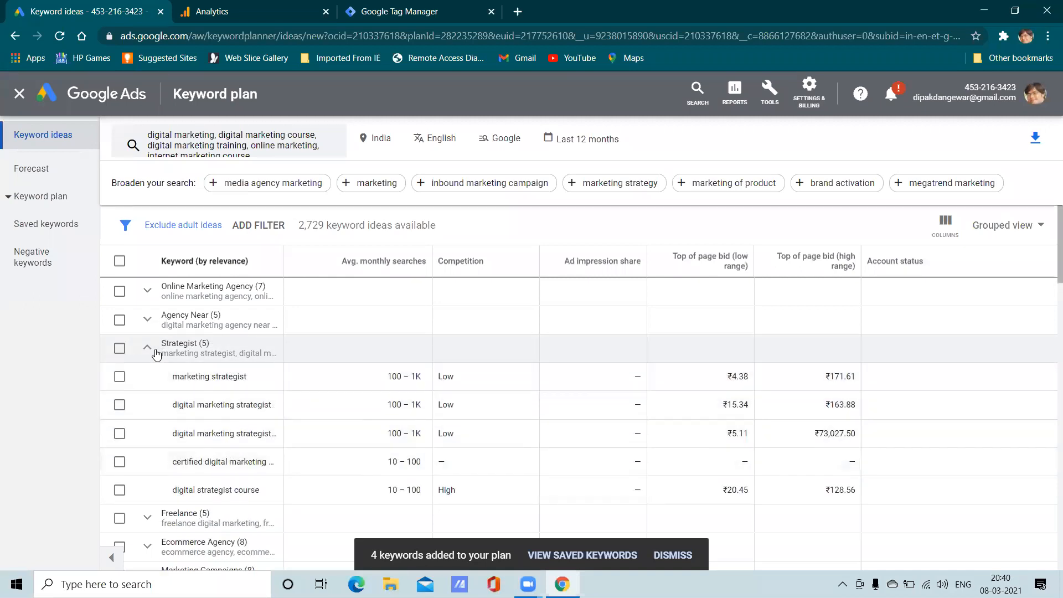
left_click(148, 349)
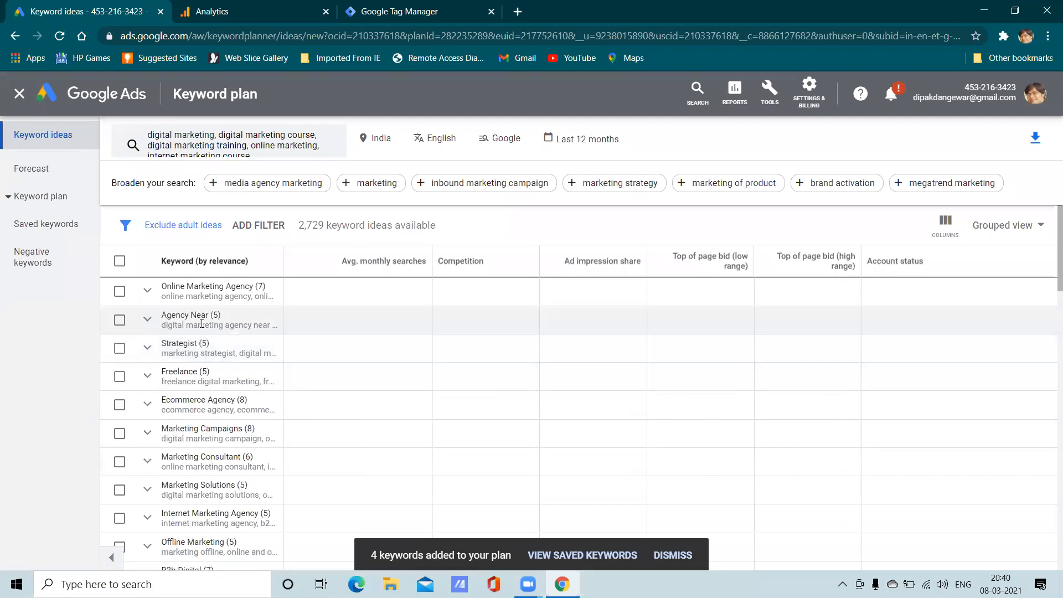
- Find the Digital Marketing Skill group further down the grouped ideas, inspect its keywords and collapse it
scroll(199, 344, "down", 15)
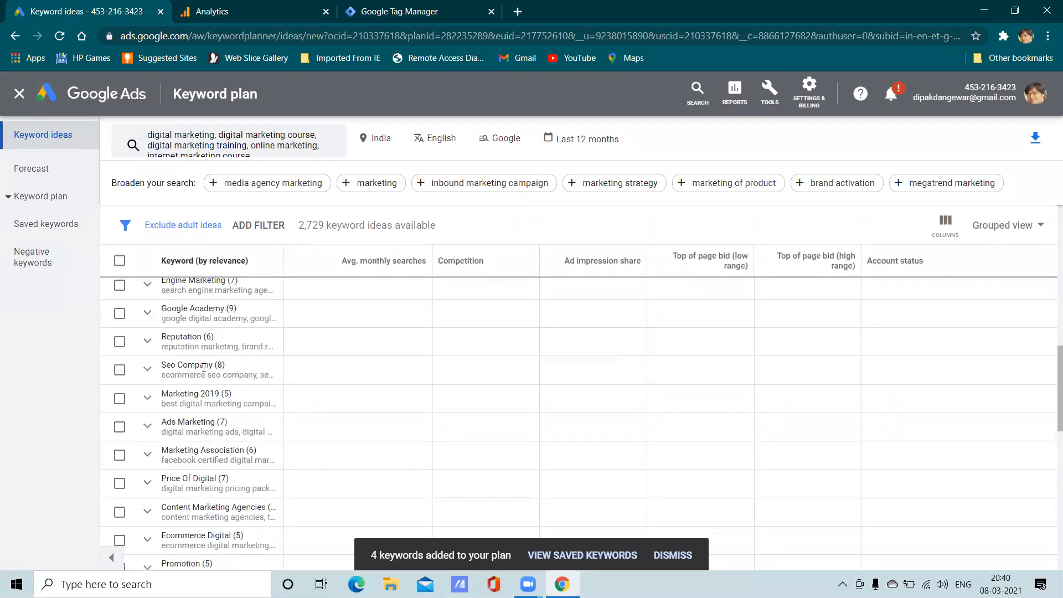
scroll(205, 370, "down", 8)
scroll(221, 409, "up", 2)
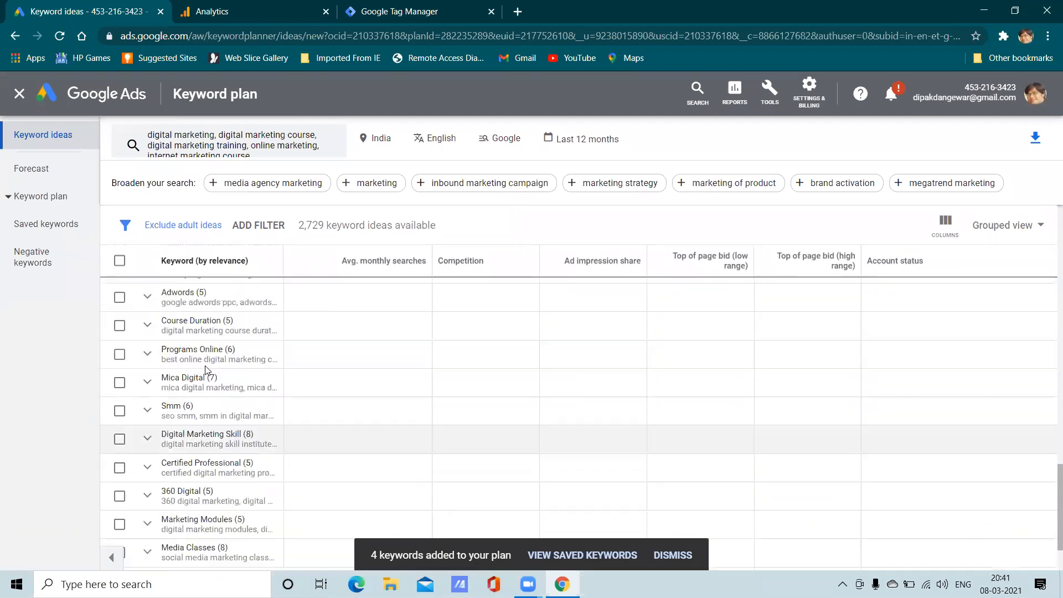
left_click(147, 439)
scroll(211, 448, "down", 3)
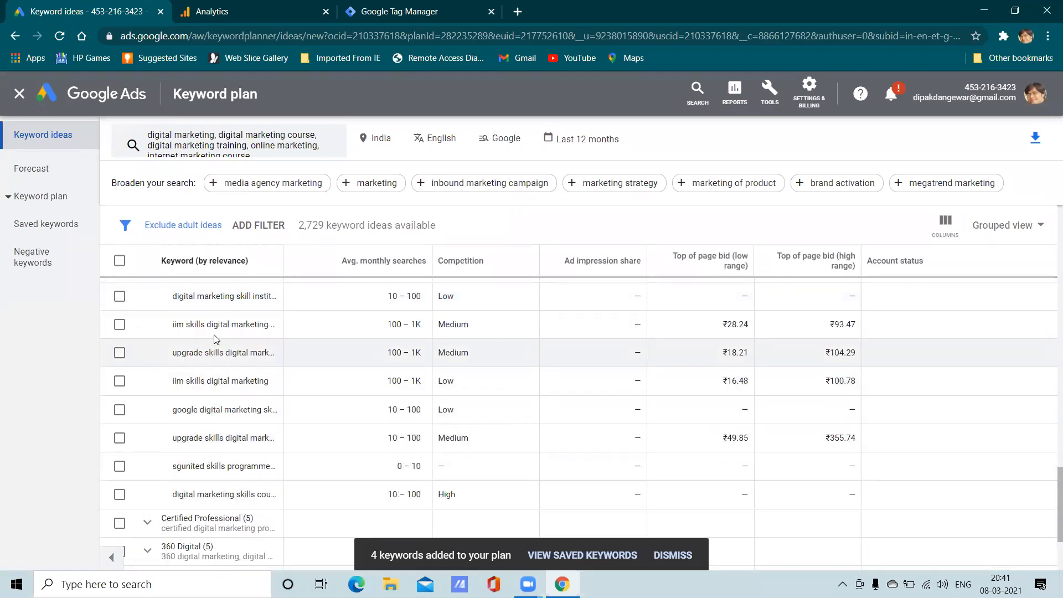
scroll(191, 382, "up", 3)
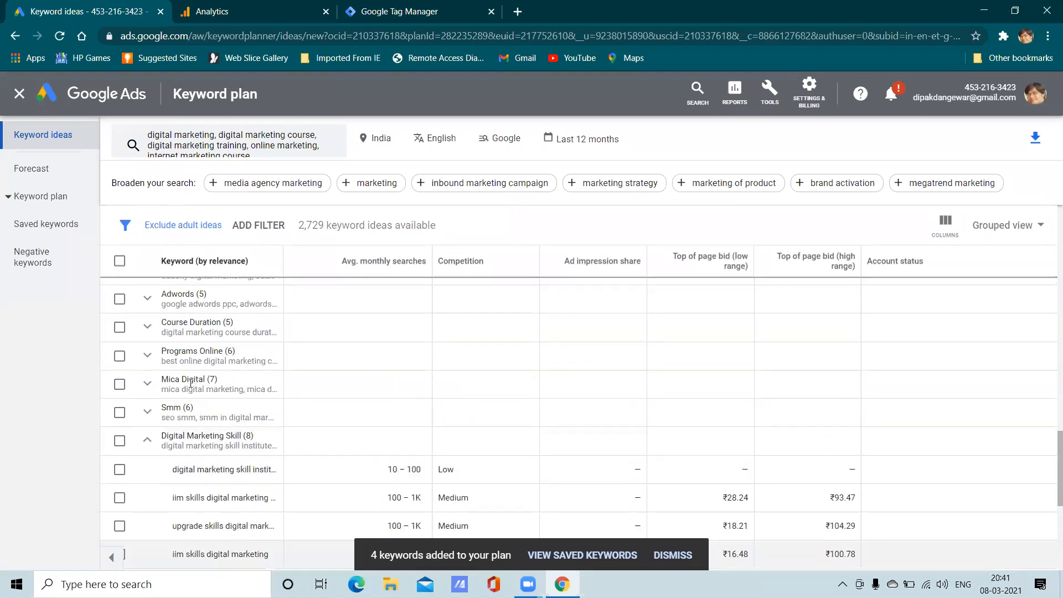
left_click(147, 440)
- Inspect the keywords inside the Smm group, collapse it and return to the start of the keyword groups
left_click(148, 415)
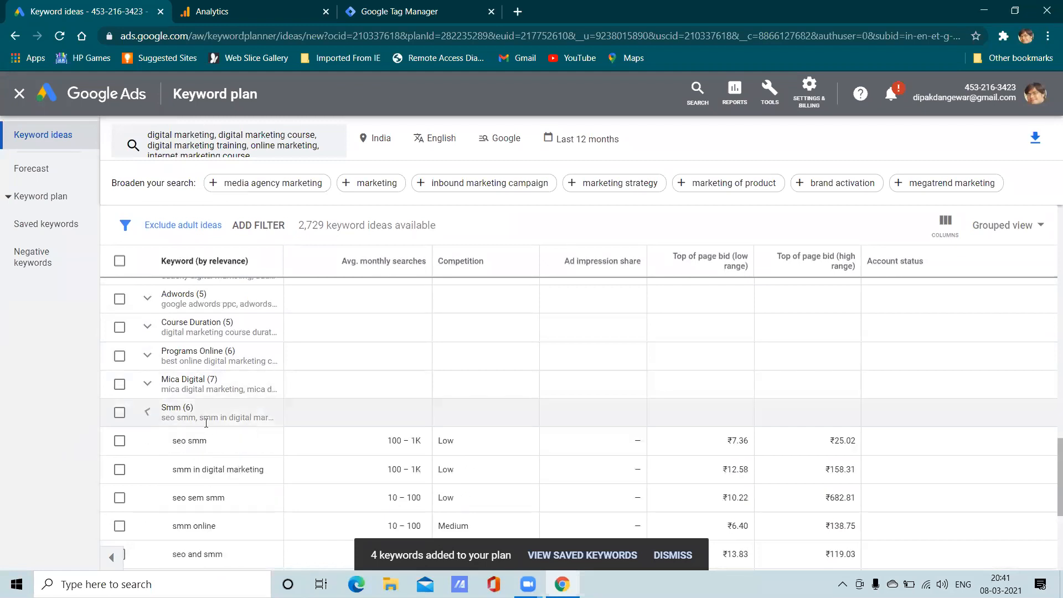
scroll(221, 409, "down", 3)
scroll(378, 353, "up", 2)
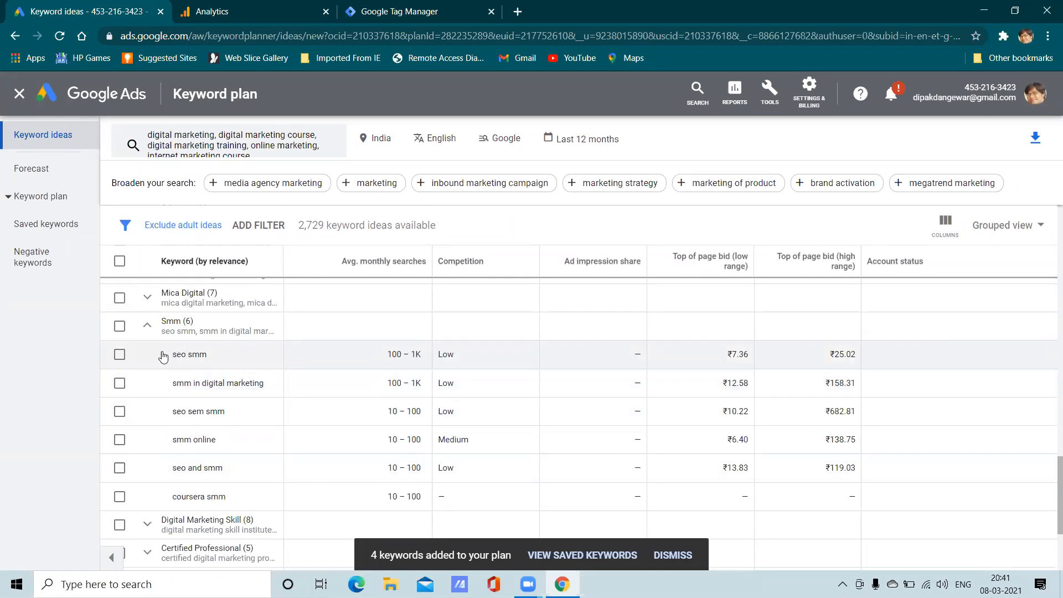
left_click(147, 332)
scroll(256, 351, "up", 4)
scroll(176, 464, "down", 4)
scroll(176, 463, "up", 15)
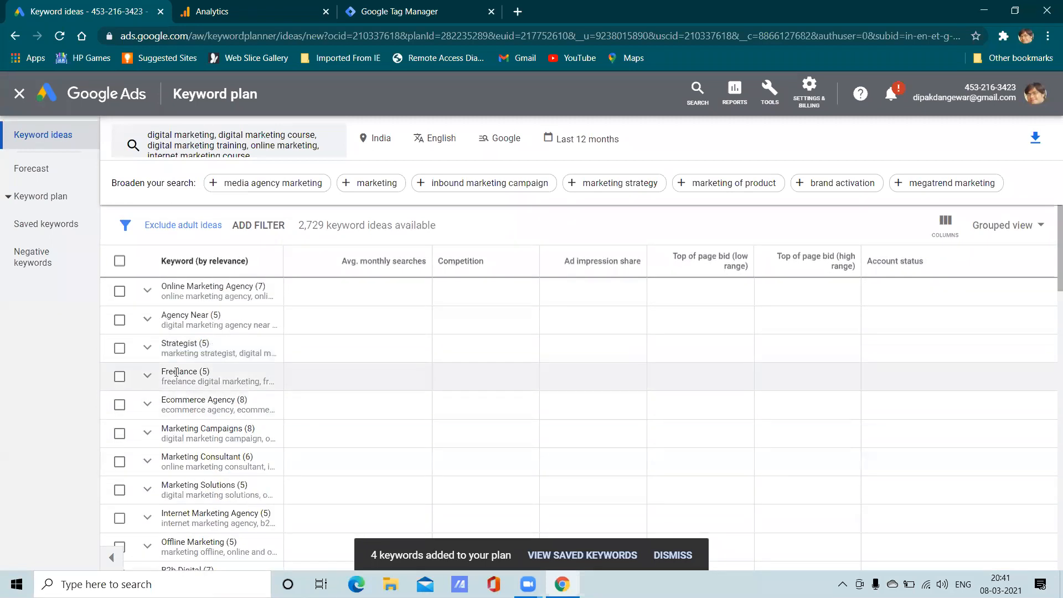
- View the ad group destinations offered for the Online Marketing Agency group's keywords, leaving the group unselected and collapsed
left_click(120, 292)
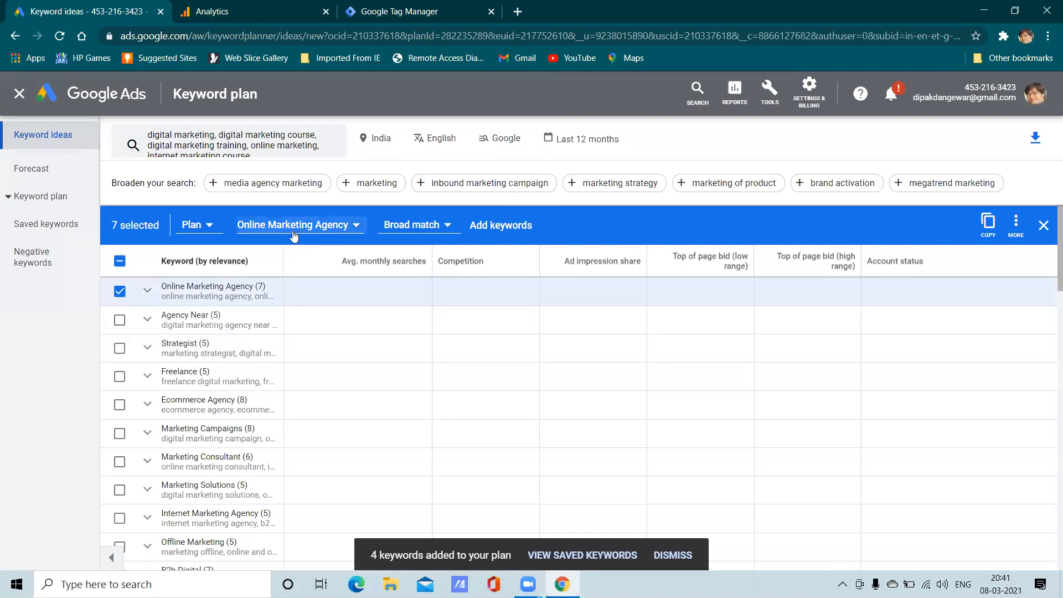
left_click(147, 290)
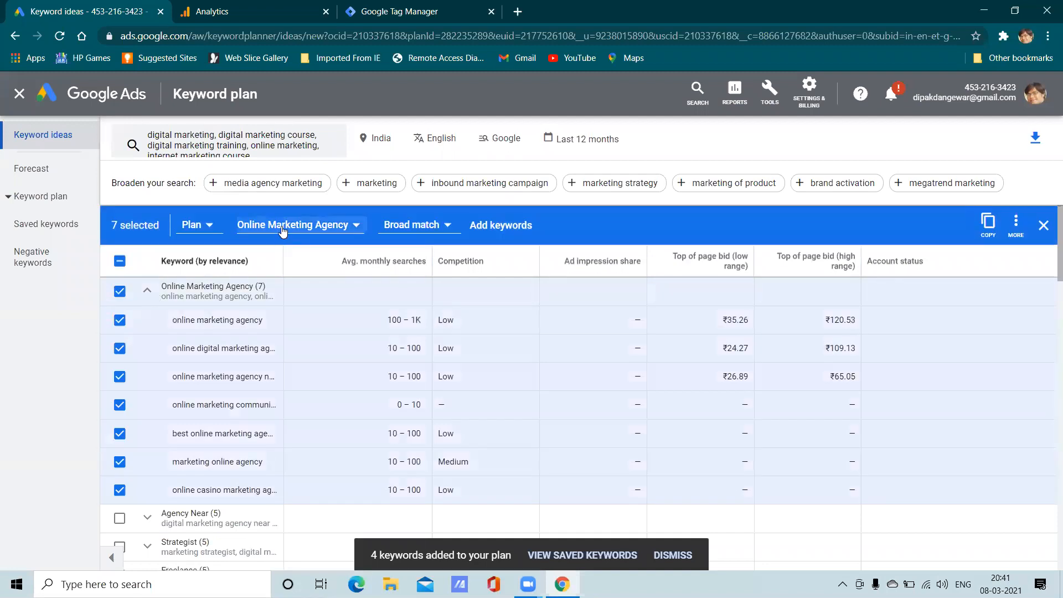
left_click(294, 225)
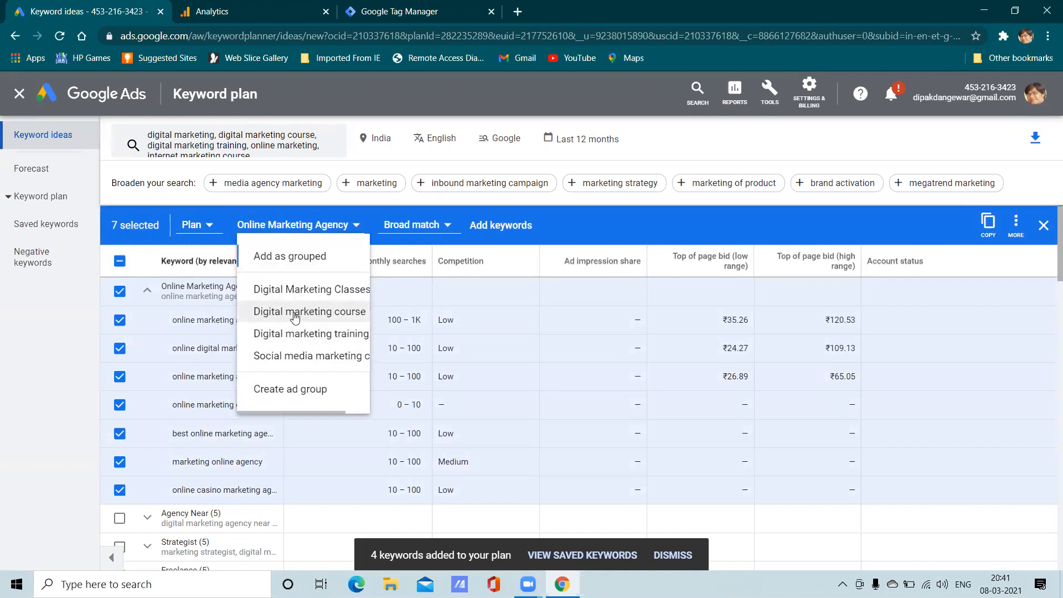
left_click(287, 297)
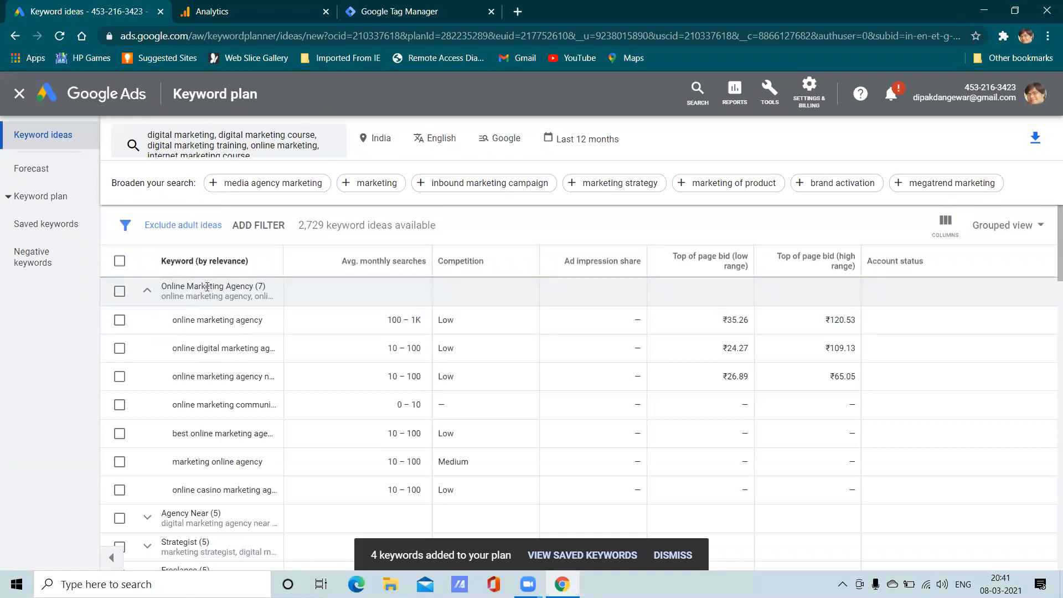
left_click(150, 293)
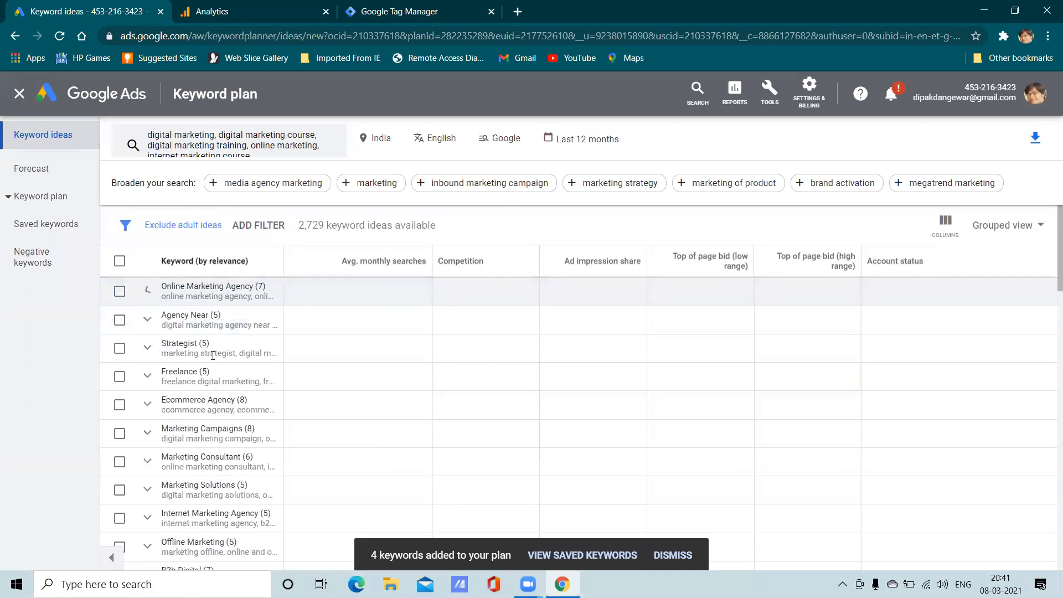
left_click(183, 284)
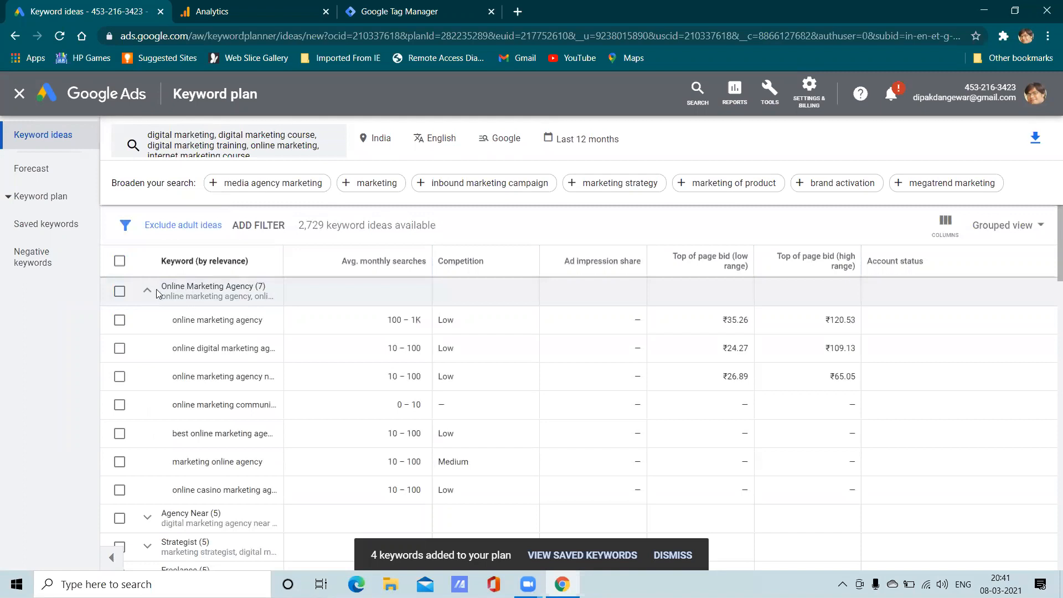
left_click(156, 289)
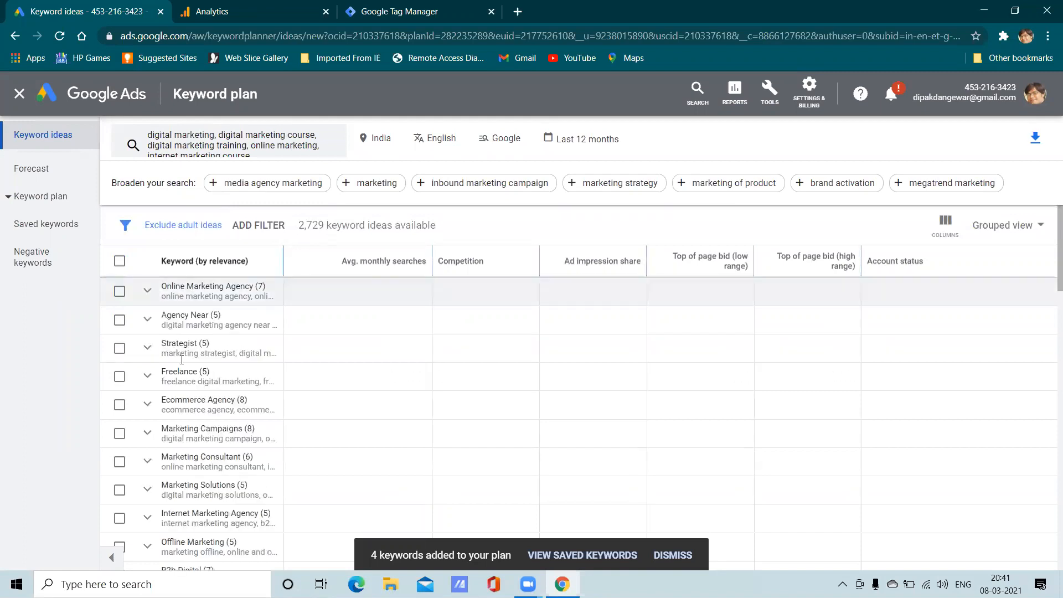
- Open the plan's forecast and rename the draft plan as Digital Marketing Clases Campaign
scroll(441, 314, "down", 20)
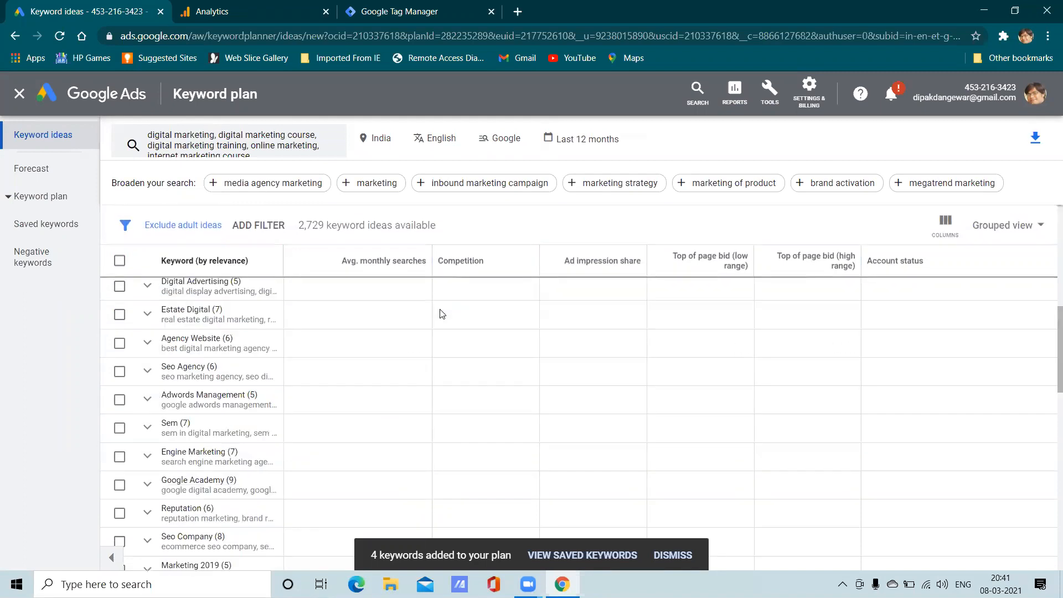
scroll(277, 360, "up", 5)
scroll(227, 385, "up", 5)
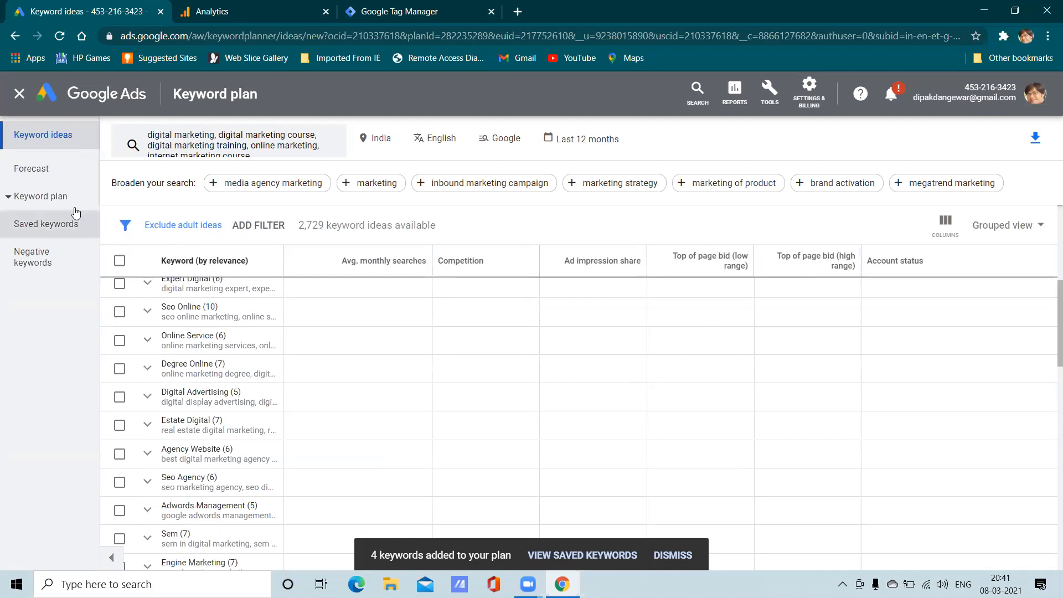
left_click(51, 179)
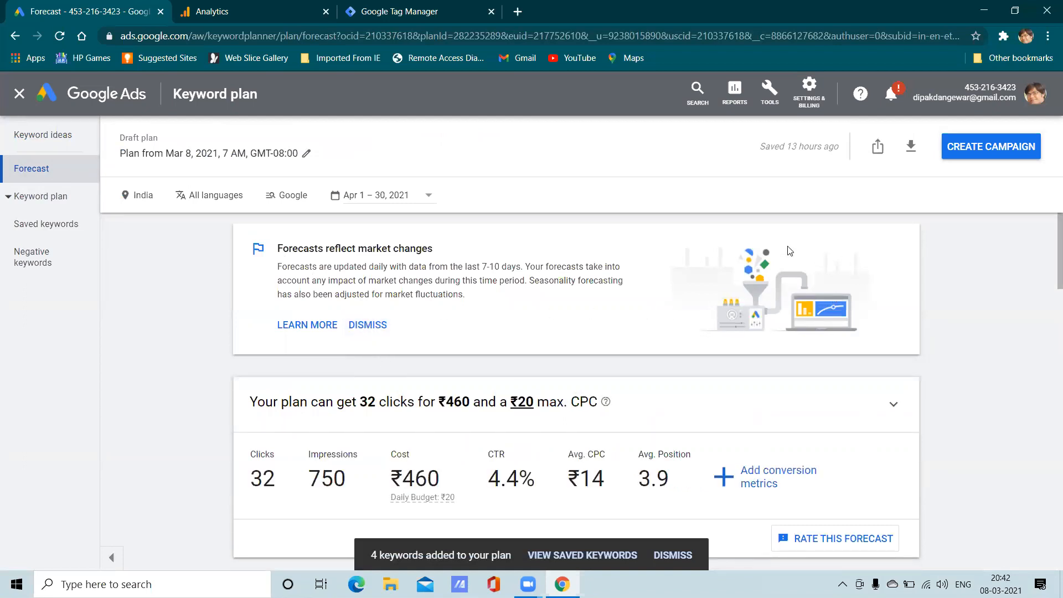
left_click(158, 159)
left_click_drag(292, 168, 95, 192)
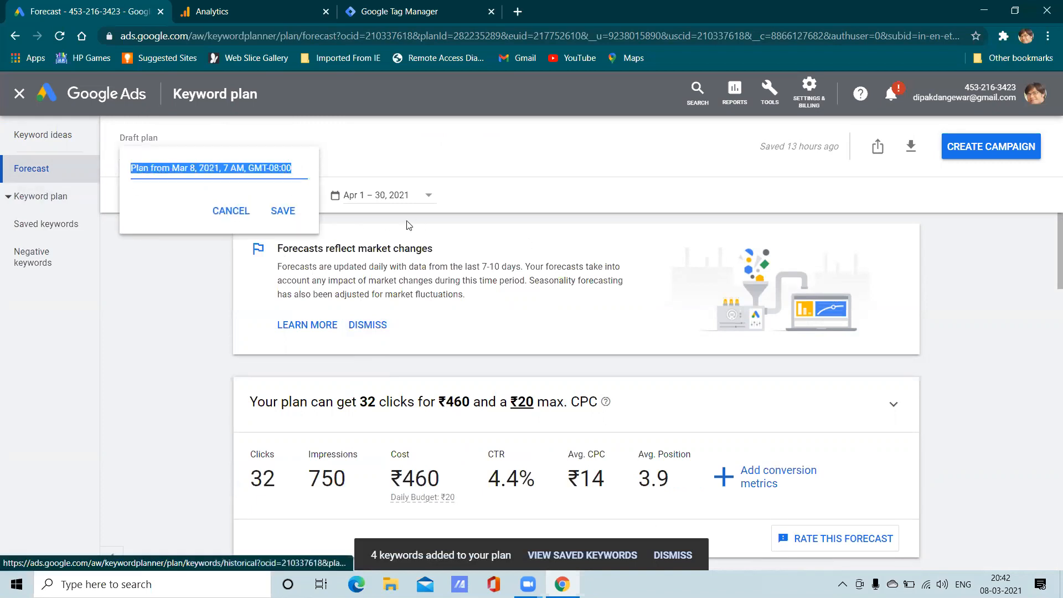
type("Di")
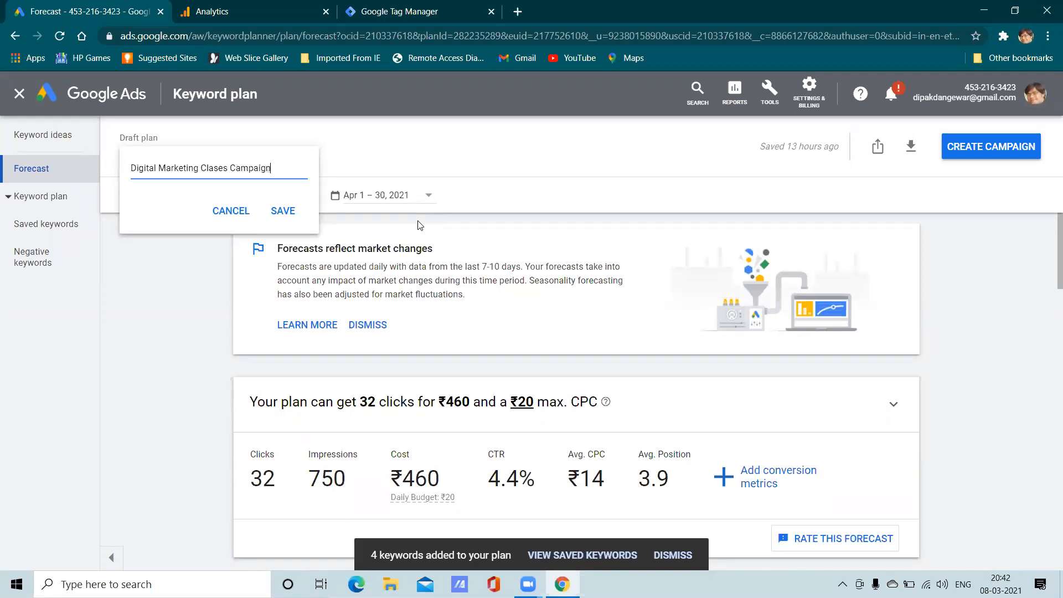
left_click(280, 210)
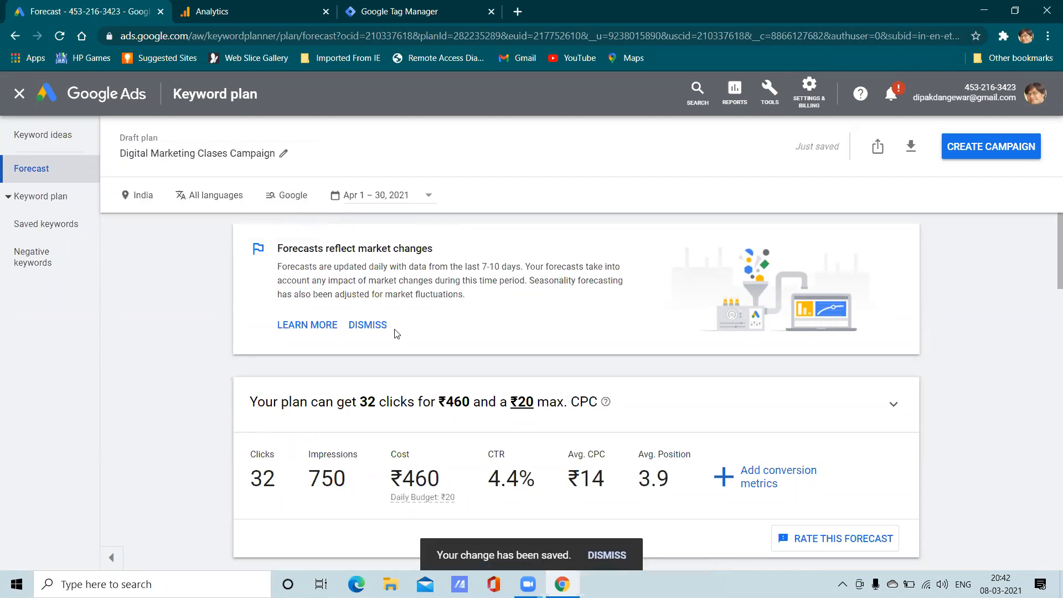
- Review the plan's forecast summary and view the date range options for the forecast period
scroll(397, 333, "down", 2)
scroll(564, 361, "up", 1)
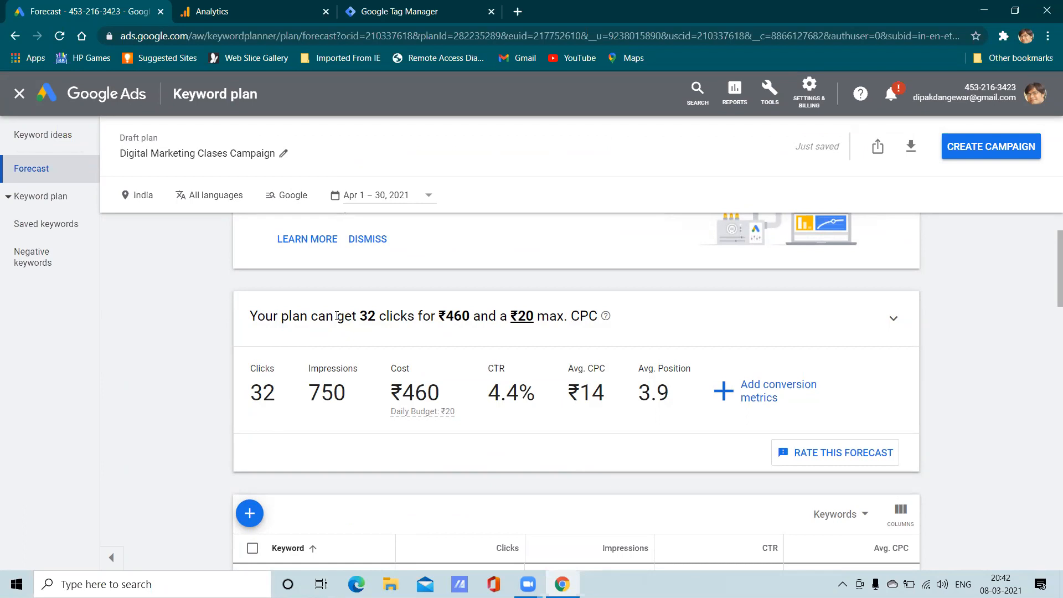
left_click(363, 199)
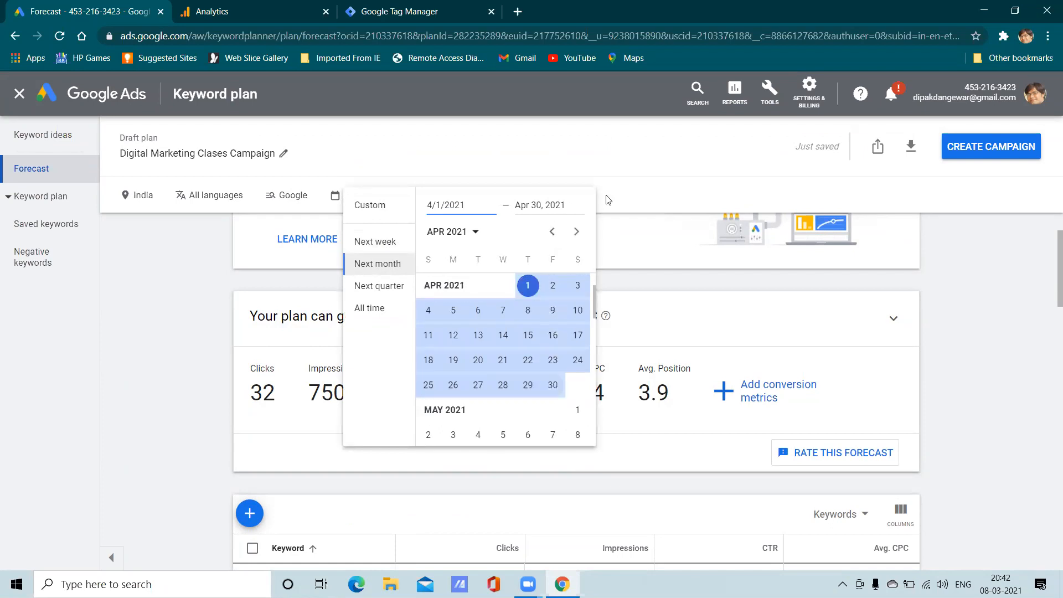
left_click(610, 227)
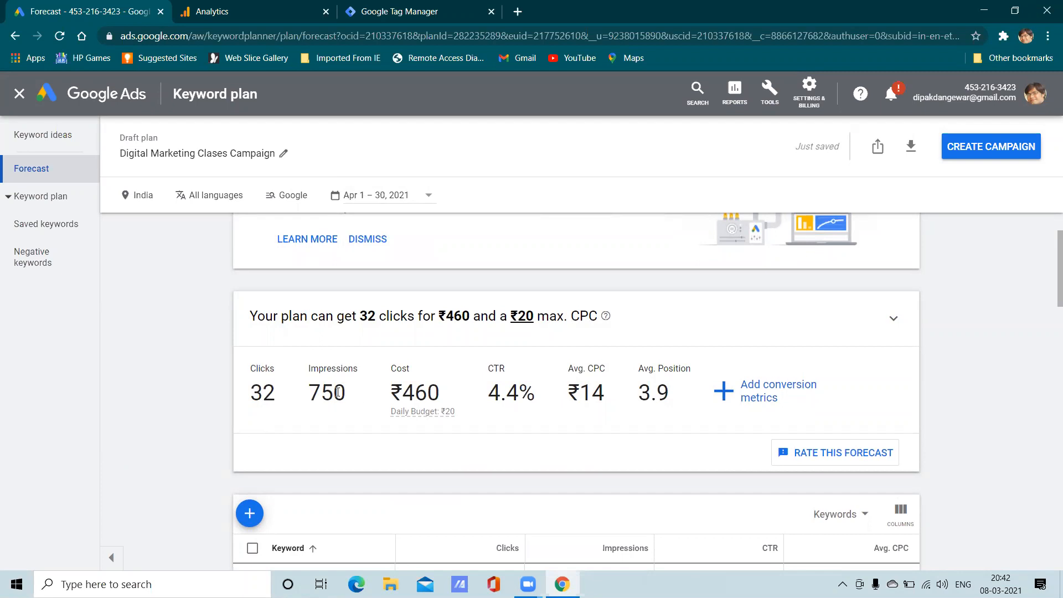
- Examine the forecast clicks, impressions, CTR and average CPC for each plan keyword against the plan's overall totals
scroll(337, 392, "down", 5)
scroll(360, 437, "down", 5)
scroll(361, 437, "up", 5)
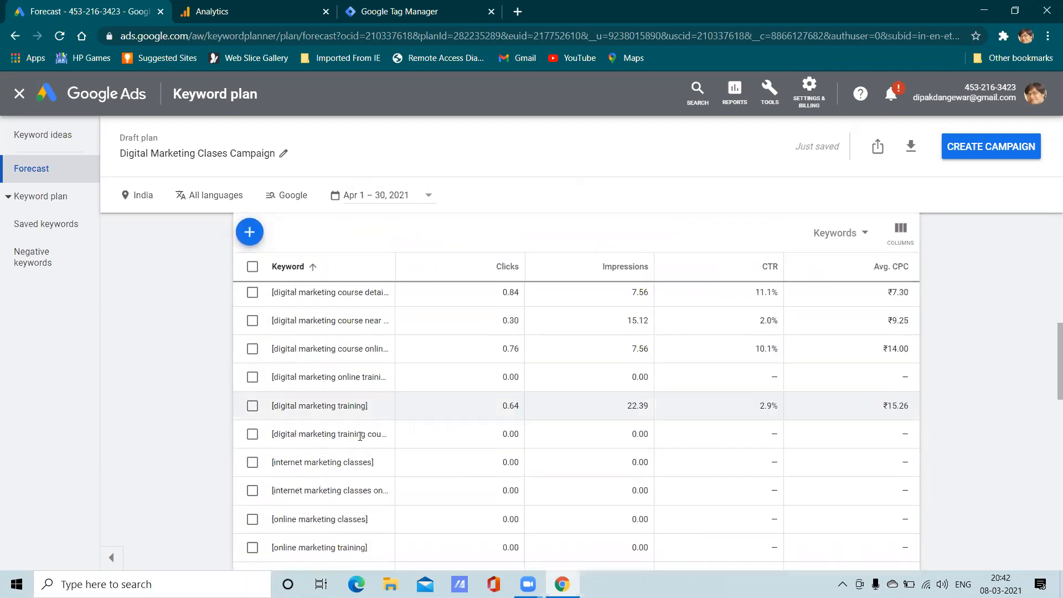
scroll(382, 429, "up", 3)
scroll(488, 434, "down", 3)
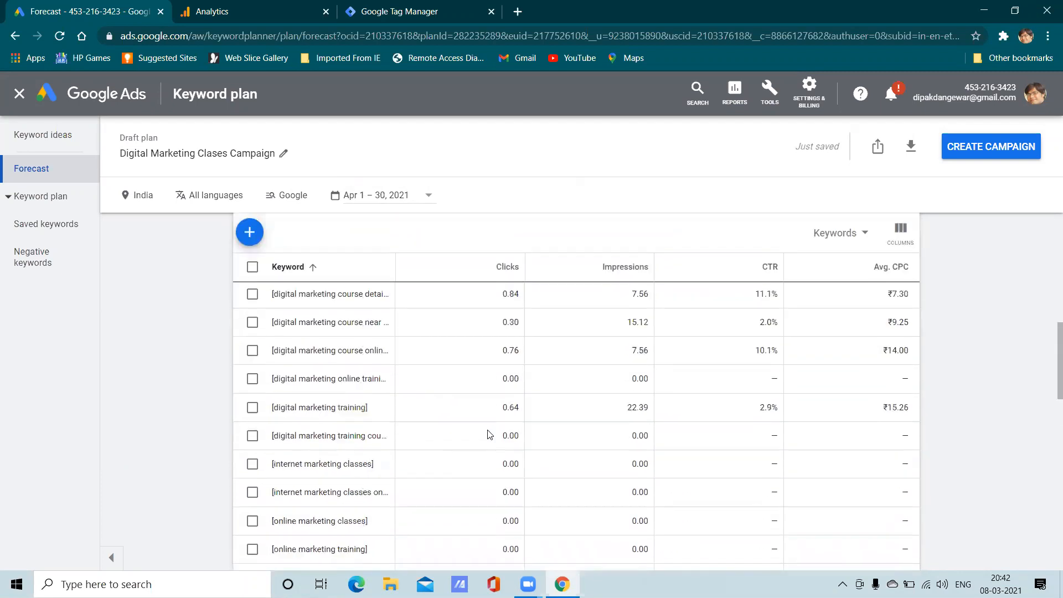
scroll(488, 435, "up", 2)
scroll(628, 337, "down", 6)
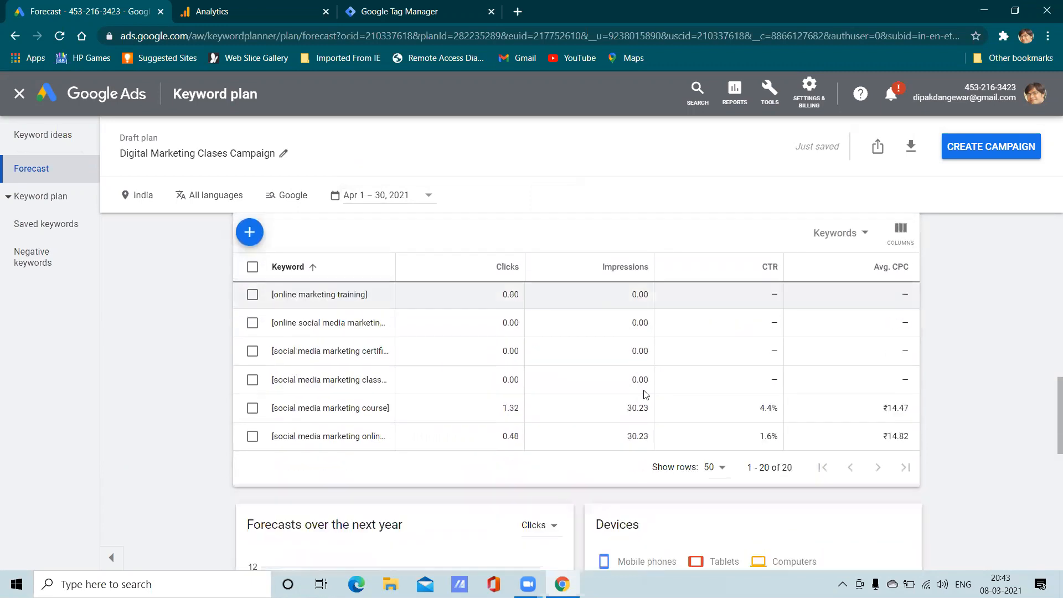
scroll(639, 387, "up", 5)
scroll(753, 337, "down", 4)
scroll(754, 335, "up", 5)
scroll(769, 339, "down", 5)
scroll(830, 332, "up", 3)
scroll(907, 360, "down", 5)
scroll(536, 390, "up", 7)
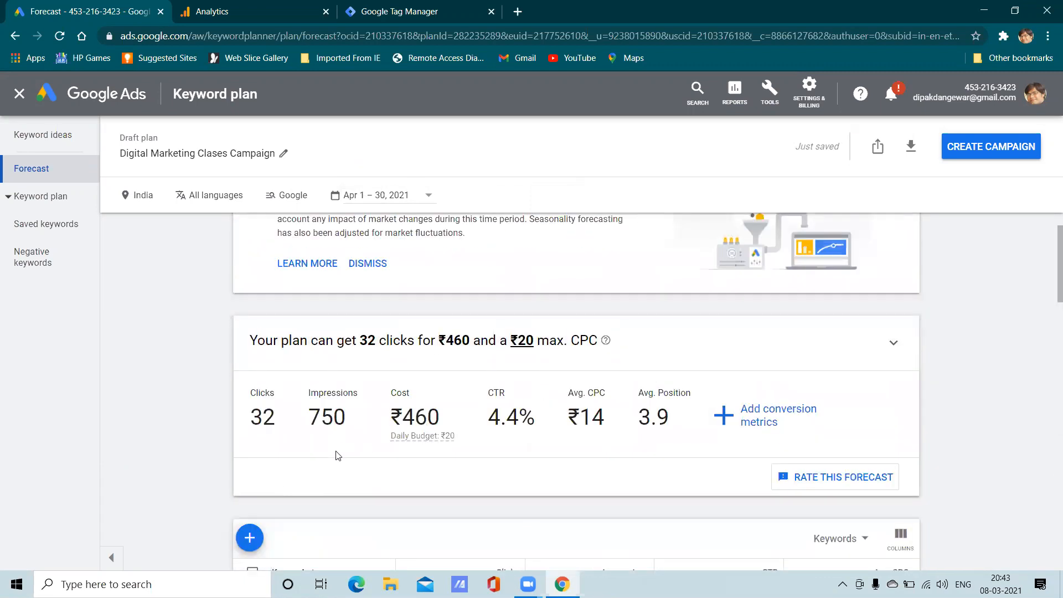
scroll(185, 372, "down", 5)
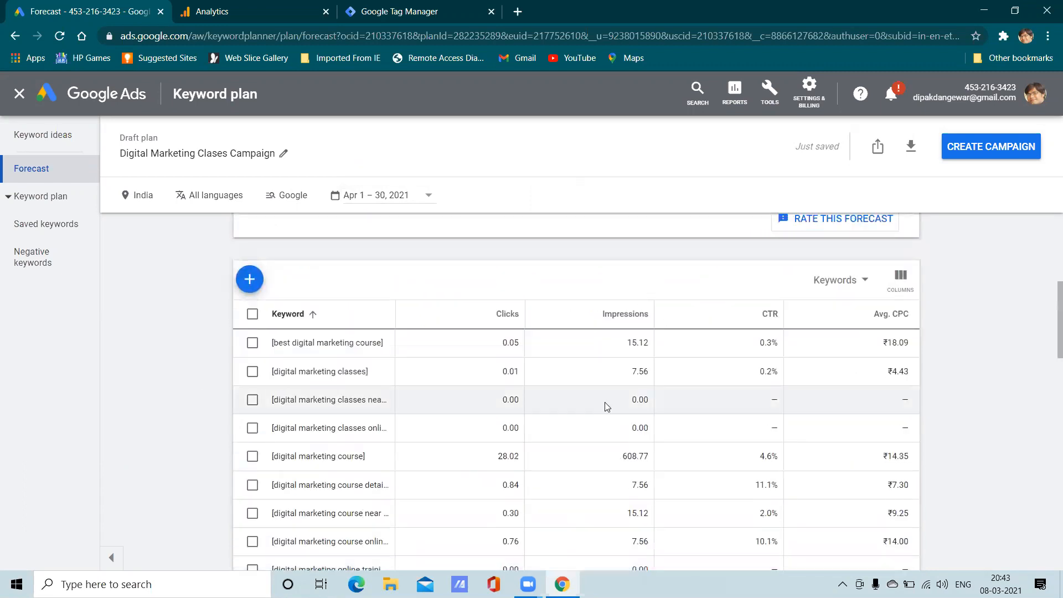
scroll(387, 393, "up", 3)
scroll(382, 391, "down", 3)
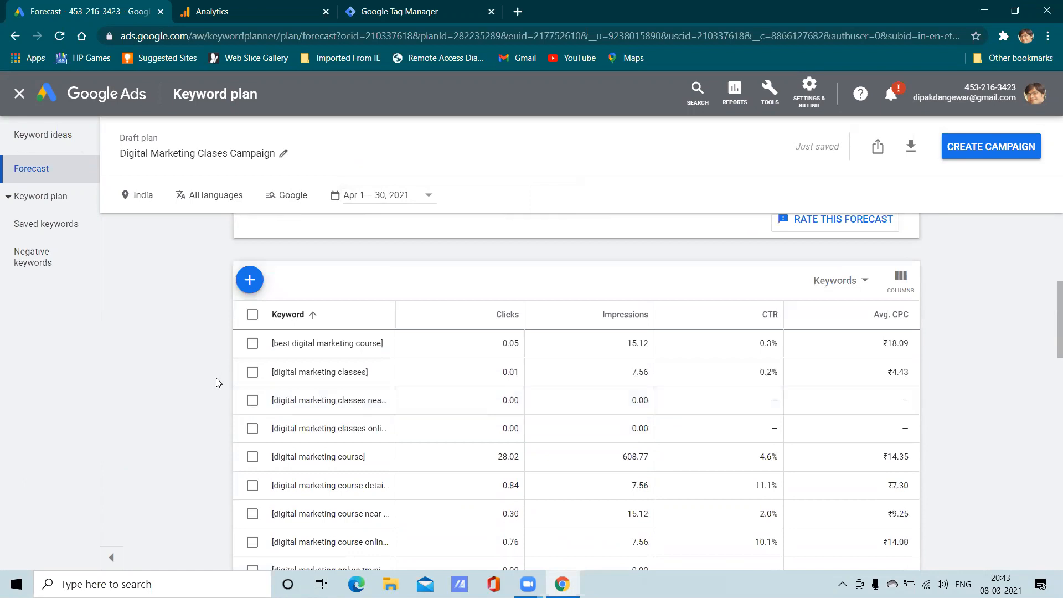
scroll(218, 382, "up", 5)
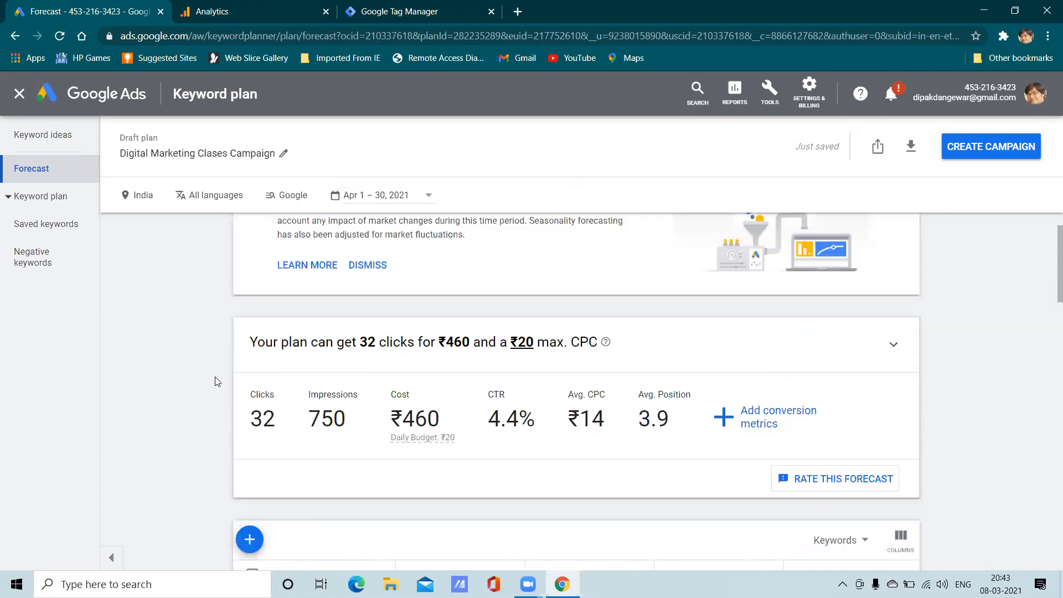
scroll(215, 376, "down", 8)
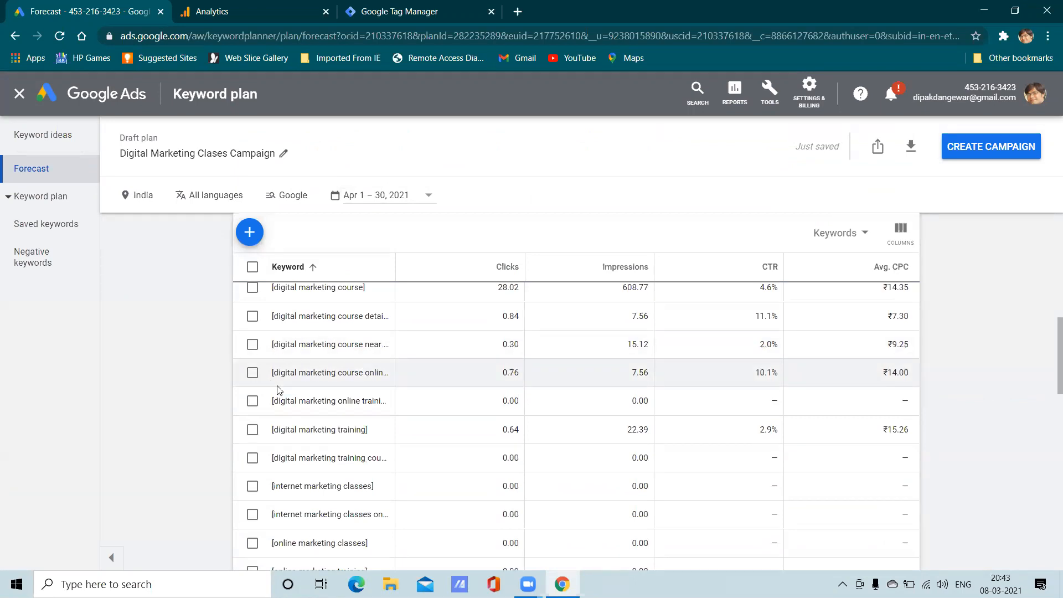
- Compare the forecast for the digital marketing course keywords with the plan's summary of clicks and cost
scroll(292, 419, "up", 5)
scroll(292, 419, "down", 5)
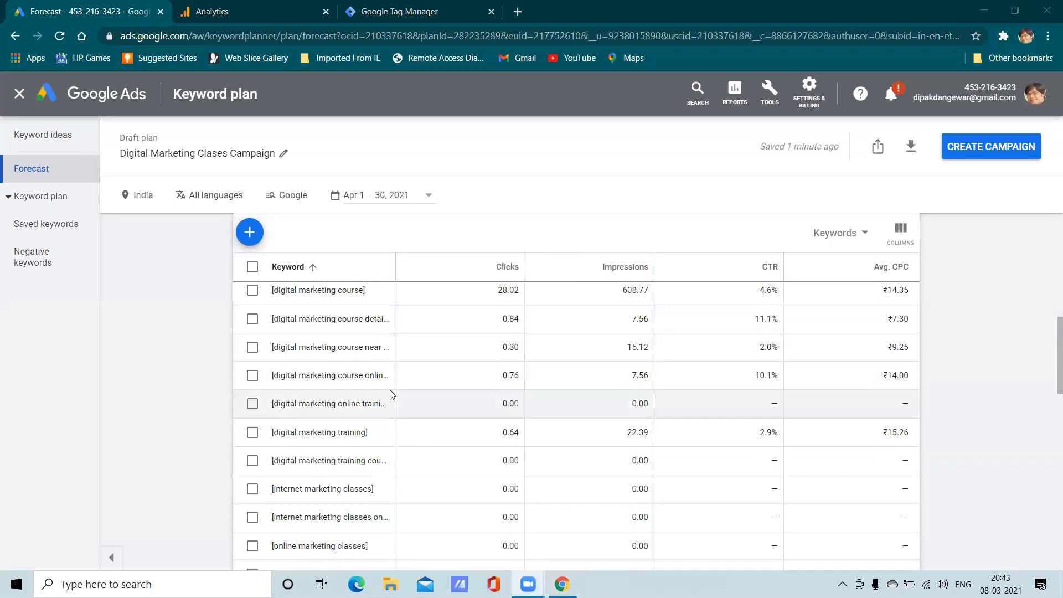
scroll(392, 391, "up", 4)
scroll(405, 400, "down", 2)
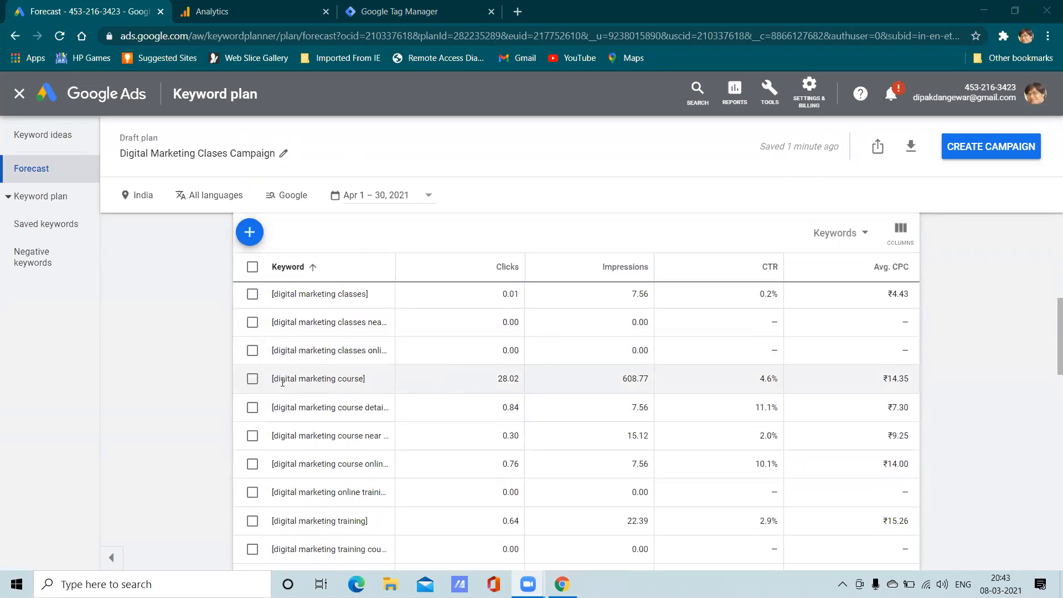
scroll(260, 389, "up", 3)
scroll(188, 382, "up", 3)
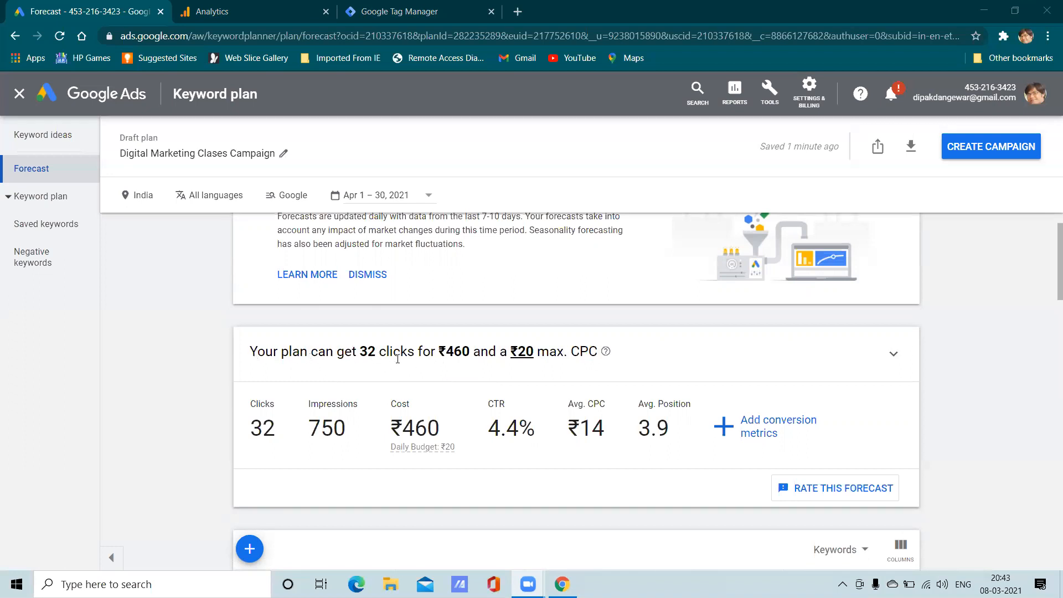
scroll(247, 431, "down", 5)
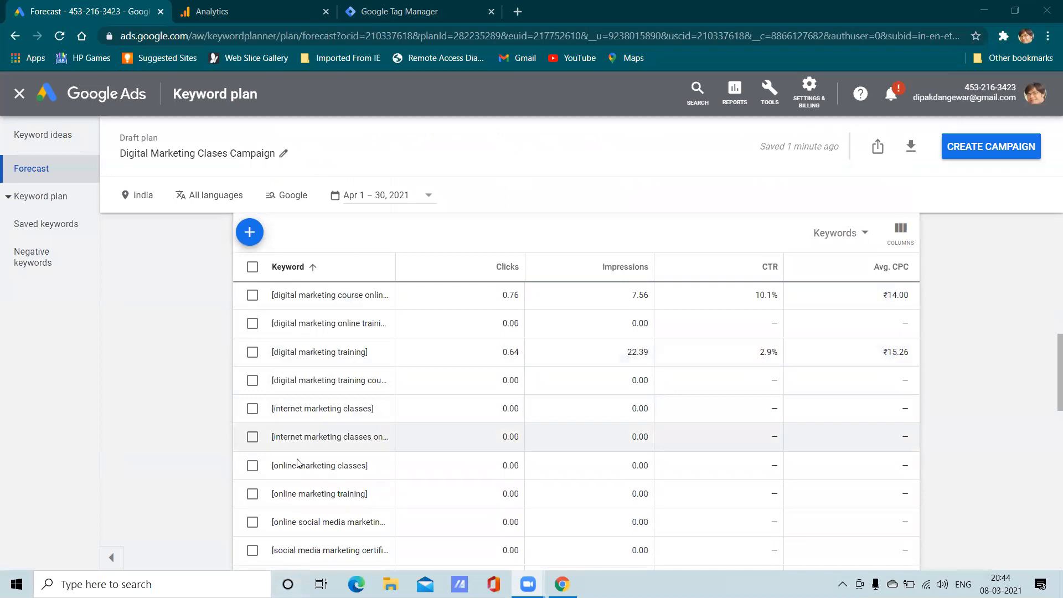
- Survey the whole forecast page, from the plan summary through the keyword table to the Locations breakdown
scroll(297, 469, "down", 10)
scroll(297, 469, "up", 5)
scroll(297, 468, "down", 5)
scroll(297, 464, "up", 15)
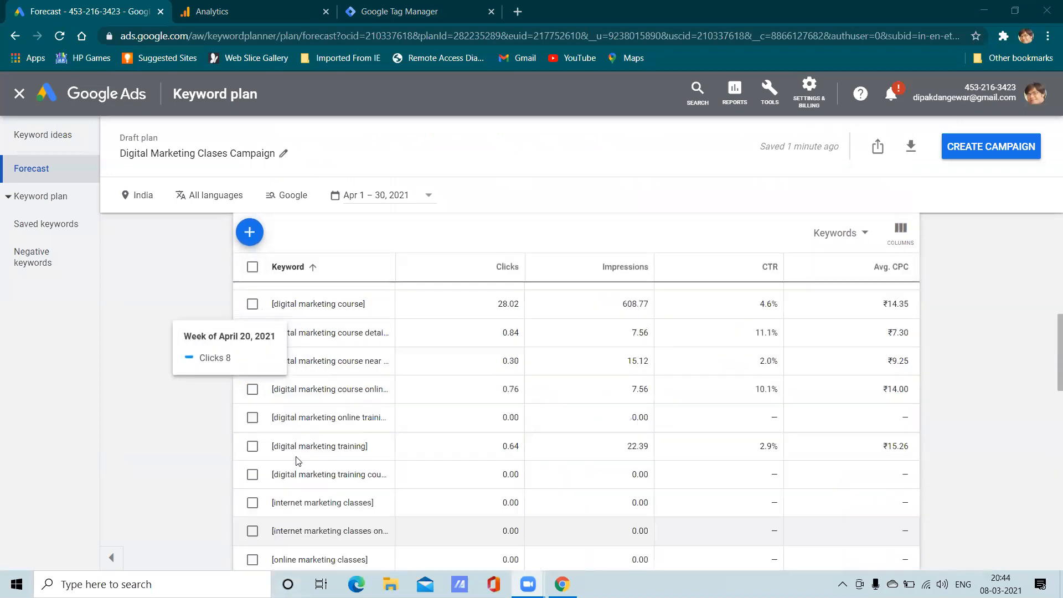
scroll(297, 458, "down", 15)
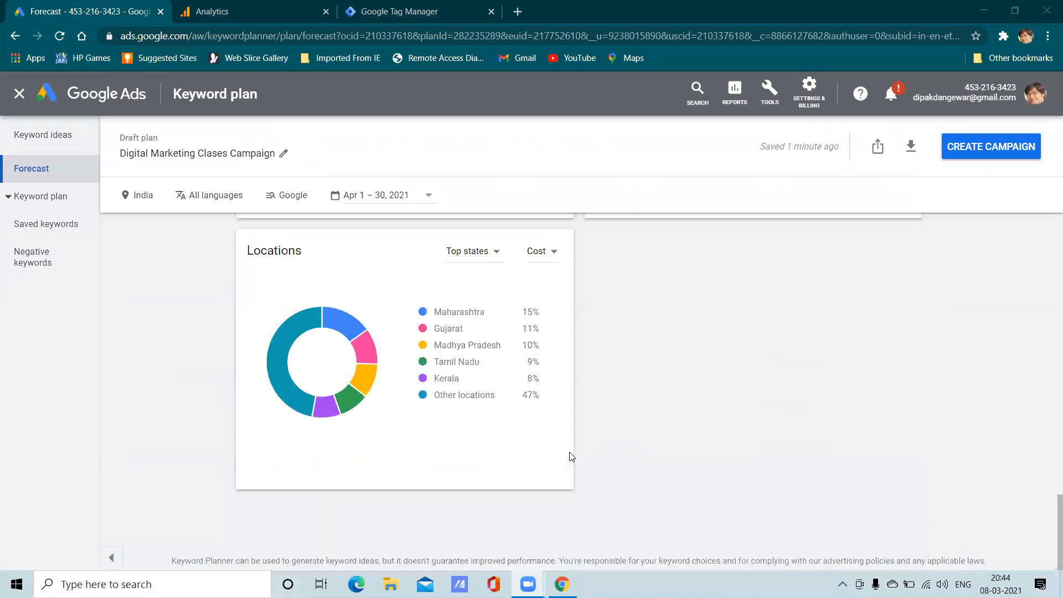
scroll(569, 455, "up", 6)
scroll(470, 447, "up", 15)
scroll(344, 429, "down", 4)
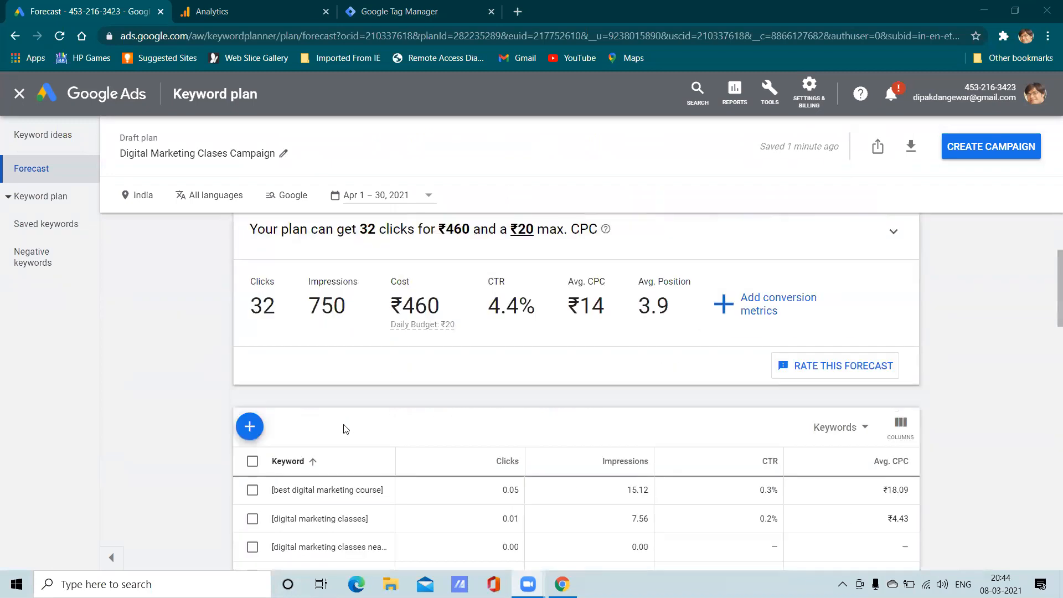
scroll(344, 427, "down", 15)
scroll(284, 352, "up", 11)
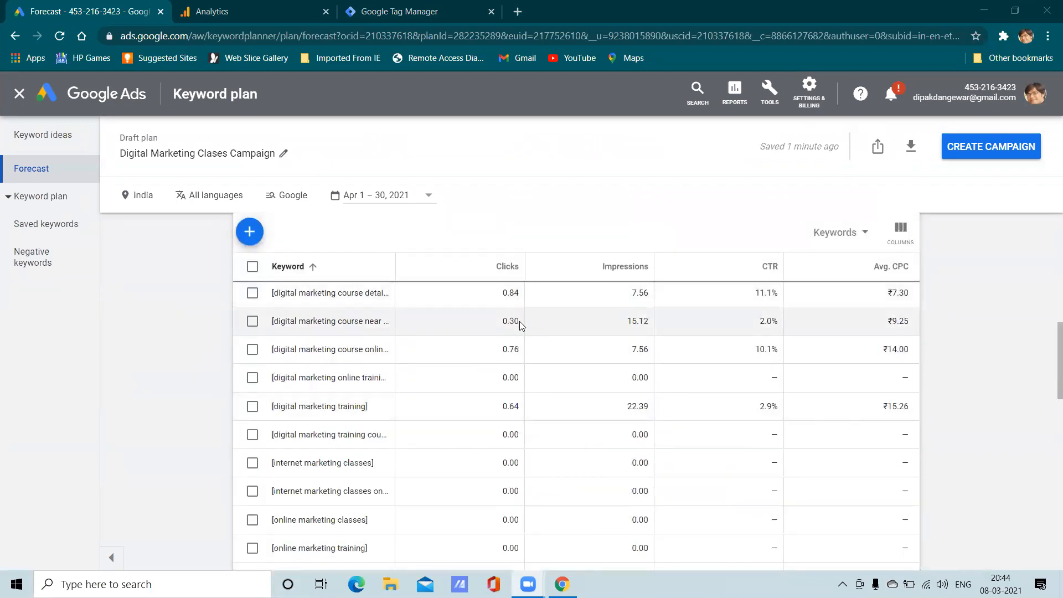
scroll(498, 374, "up", 5)
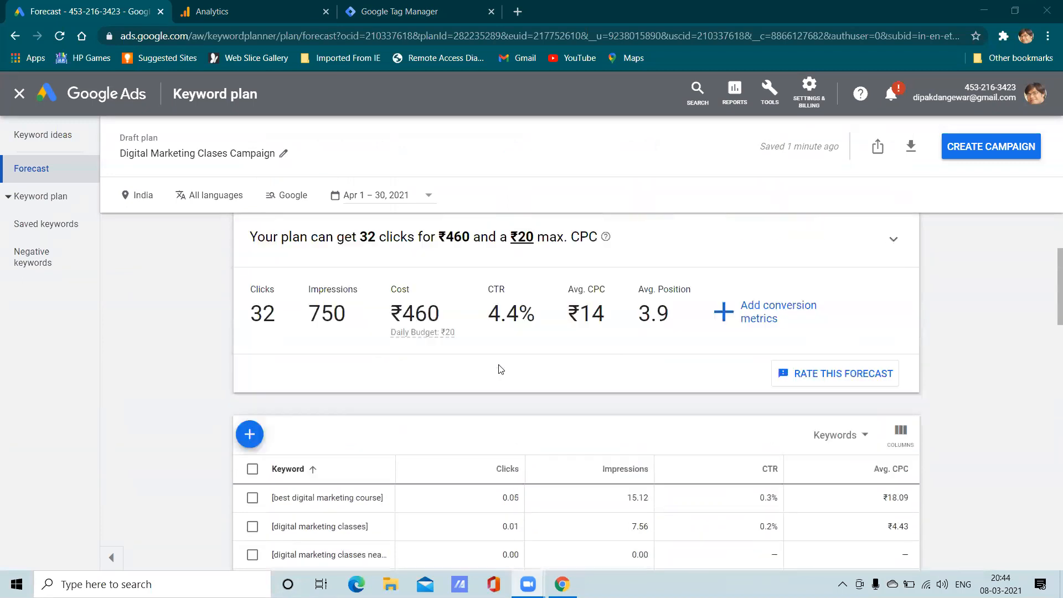
scroll(498, 376, "down", 4)
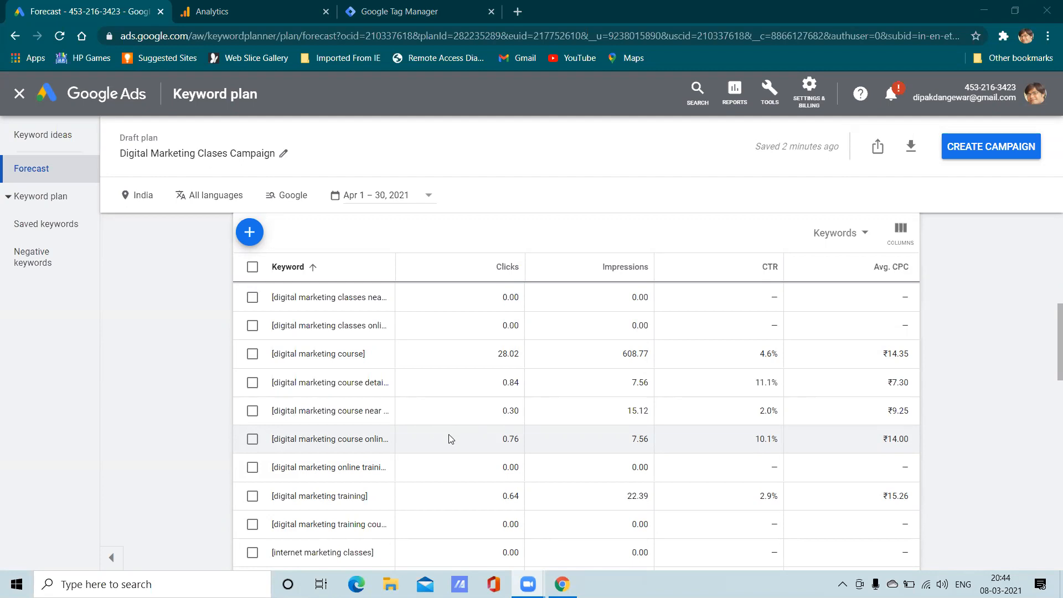
- Examine the clicks chart of forecasts over the next year alongside the keyword table
scroll(451, 438, "down", 5)
scroll(451, 438, "down", 6)
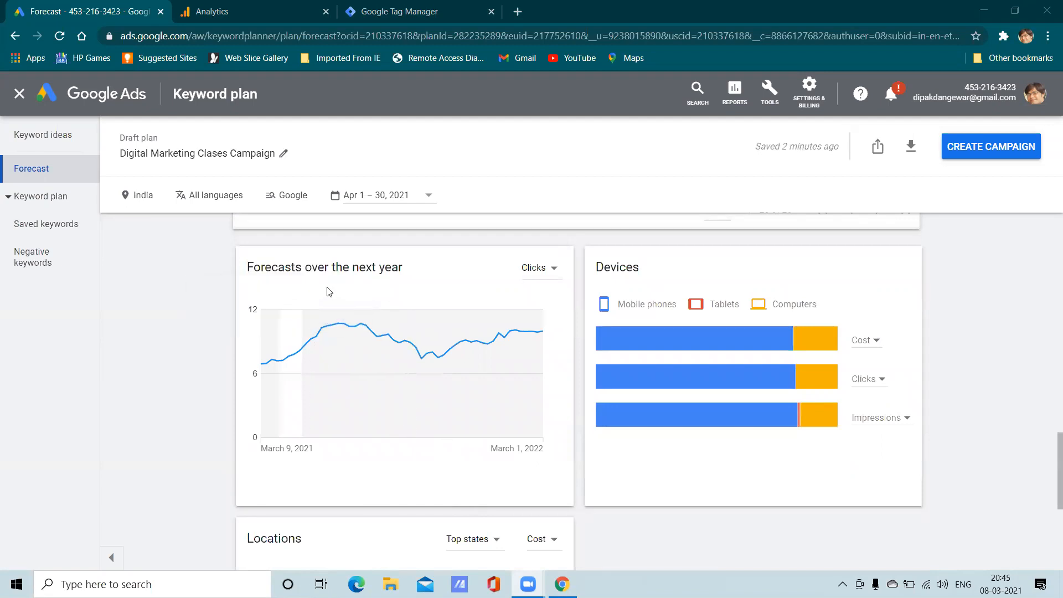
mouse_move(276, 367)
scroll(246, 366, "up", 12)
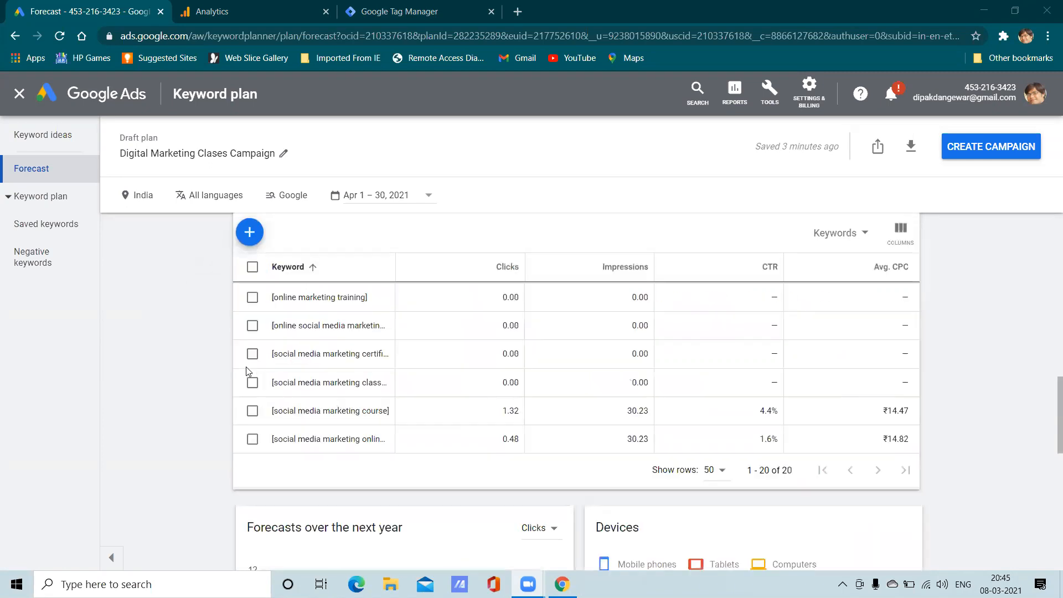
scroll(247, 370, "down", 6)
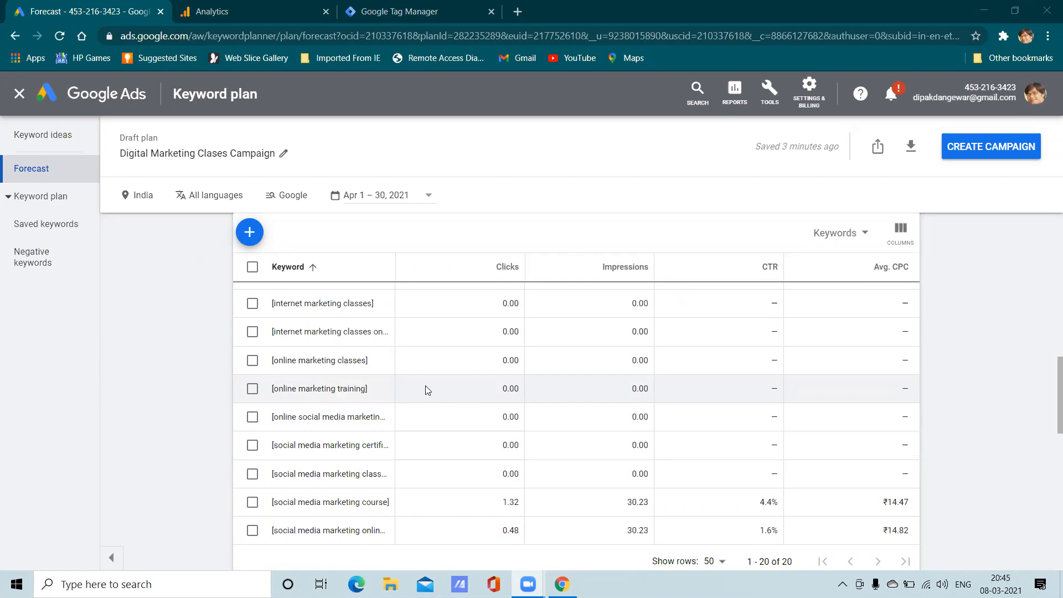
scroll(427, 388, "up", 6)
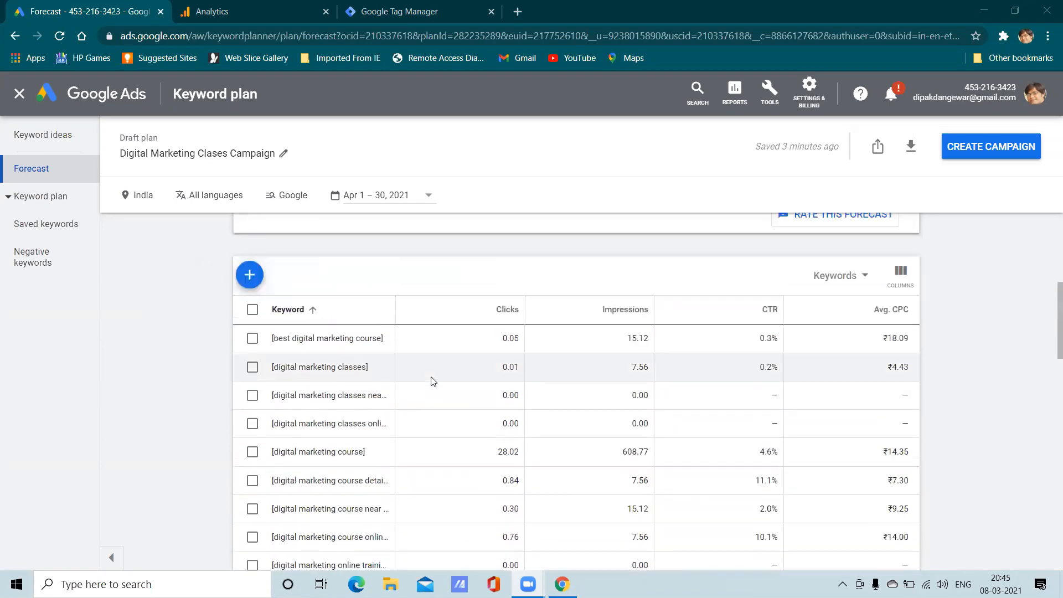
scroll(434, 382, "down", 8)
scroll(434, 382, "down", 8)
scroll(652, 398, "up", 3)
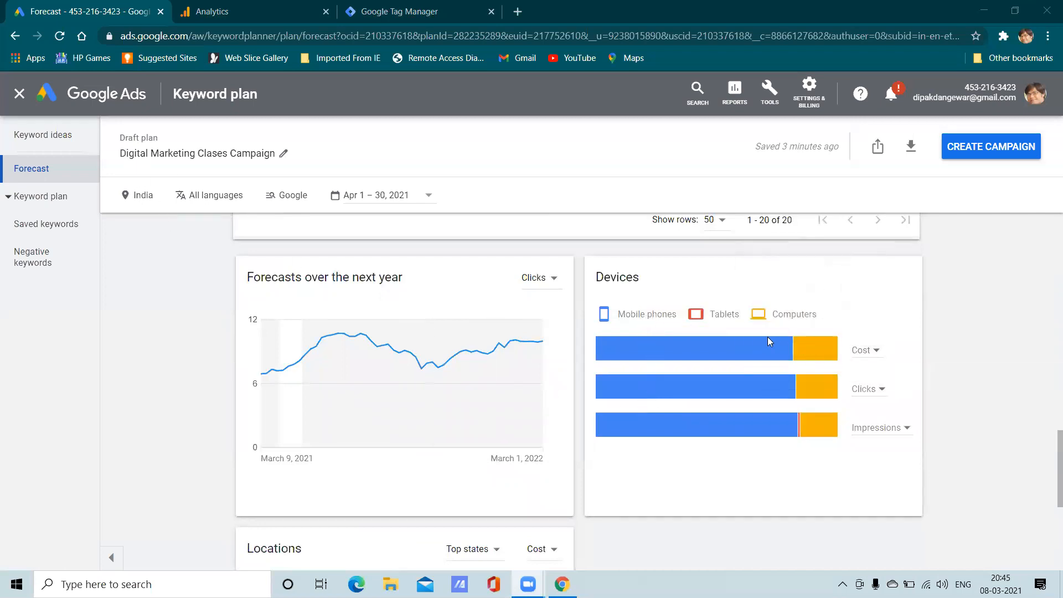
- Inspect the mobile phone and computer shares of cost and impressions in the Devices chart
mouse_move(723, 350)
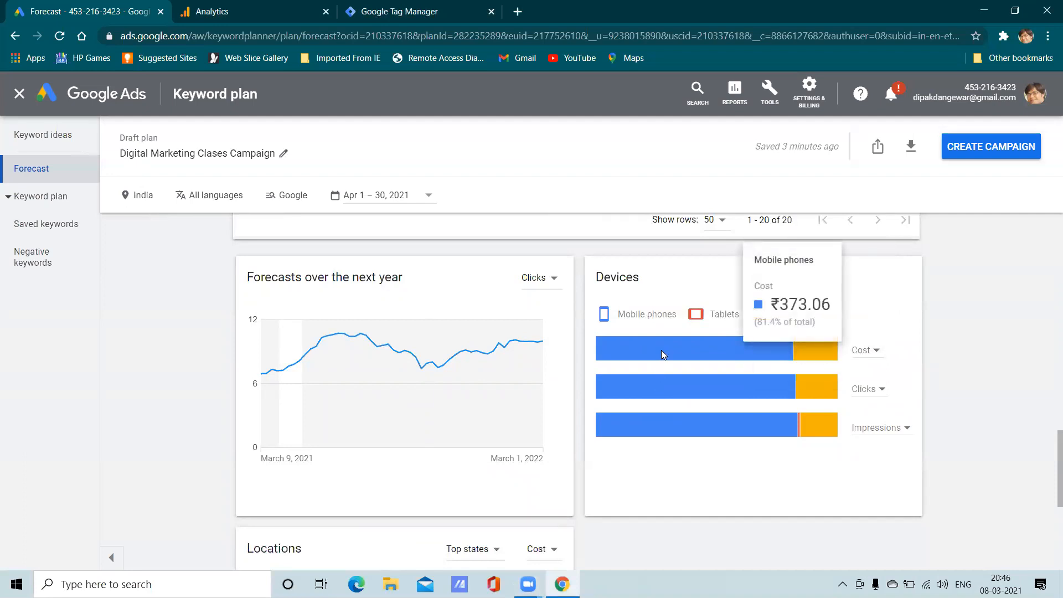
mouse_move(813, 346)
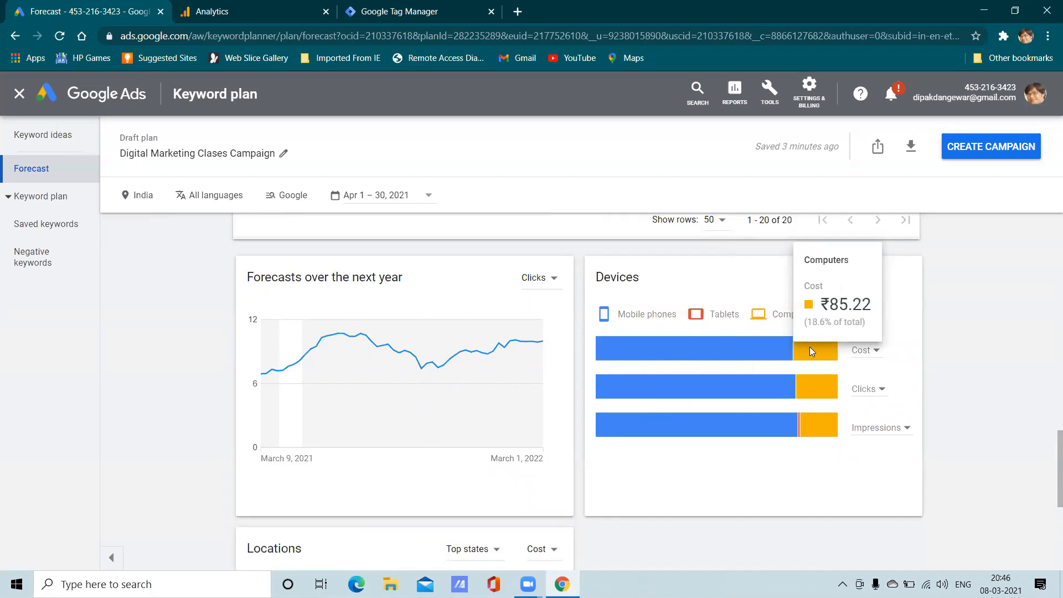
mouse_move(774, 346)
mouse_move(811, 428)
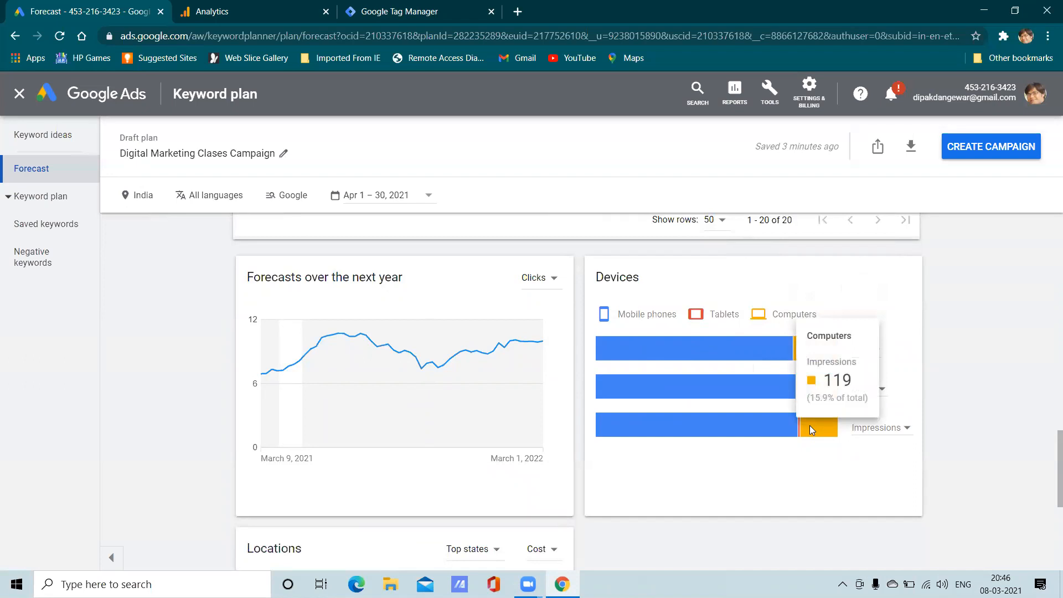
mouse_move(745, 426)
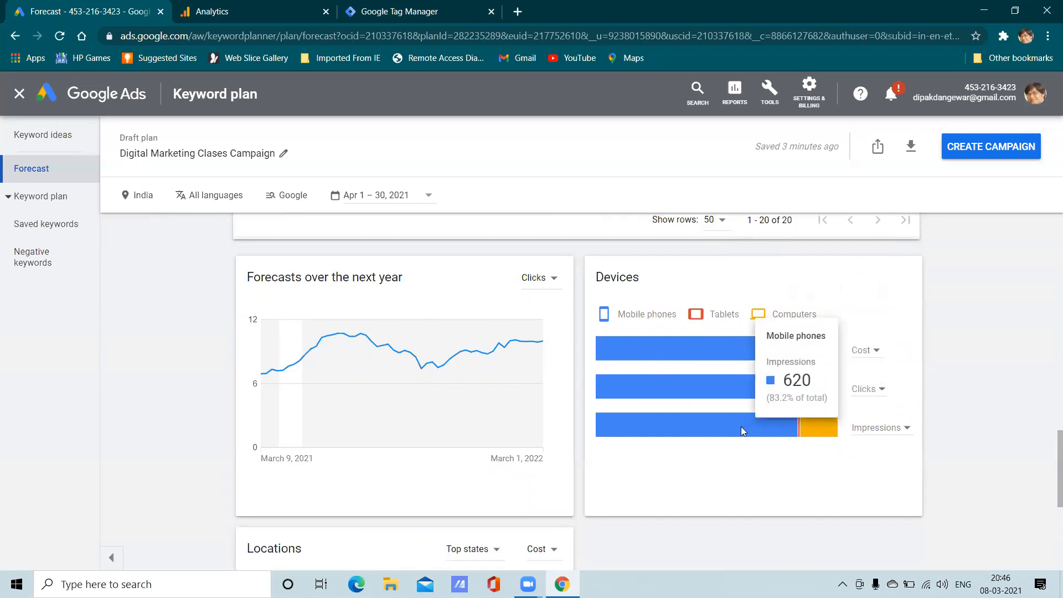
- View the metric options for the Impressions and Cost bars of the Devices chart without choosing one, and review the Locations breakdown
scroll(750, 443, "down", 3)
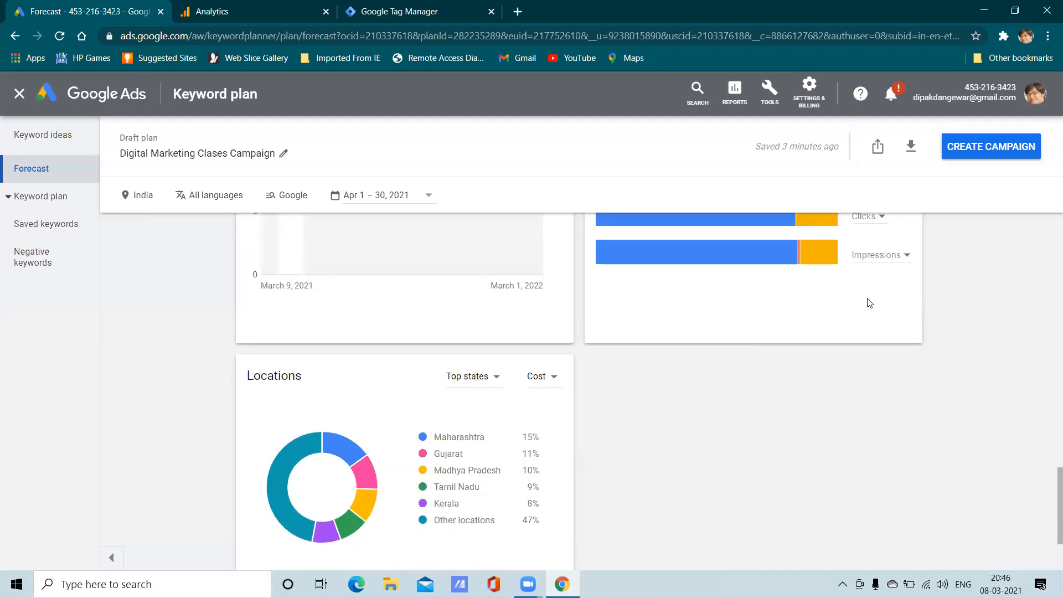
left_click(883, 260)
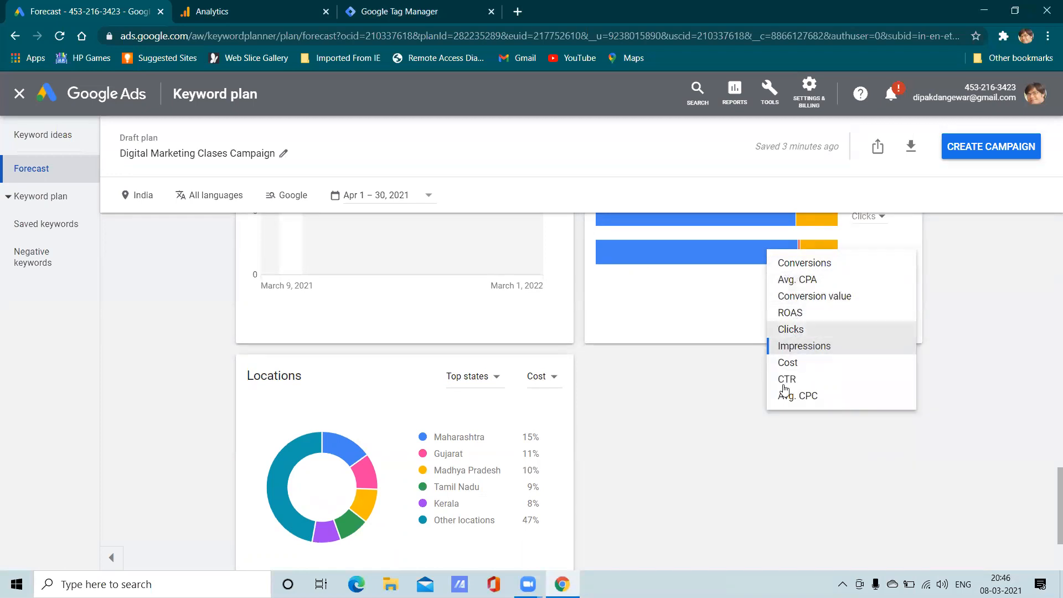
left_click(686, 357)
scroll(722, 327, "down", 2)
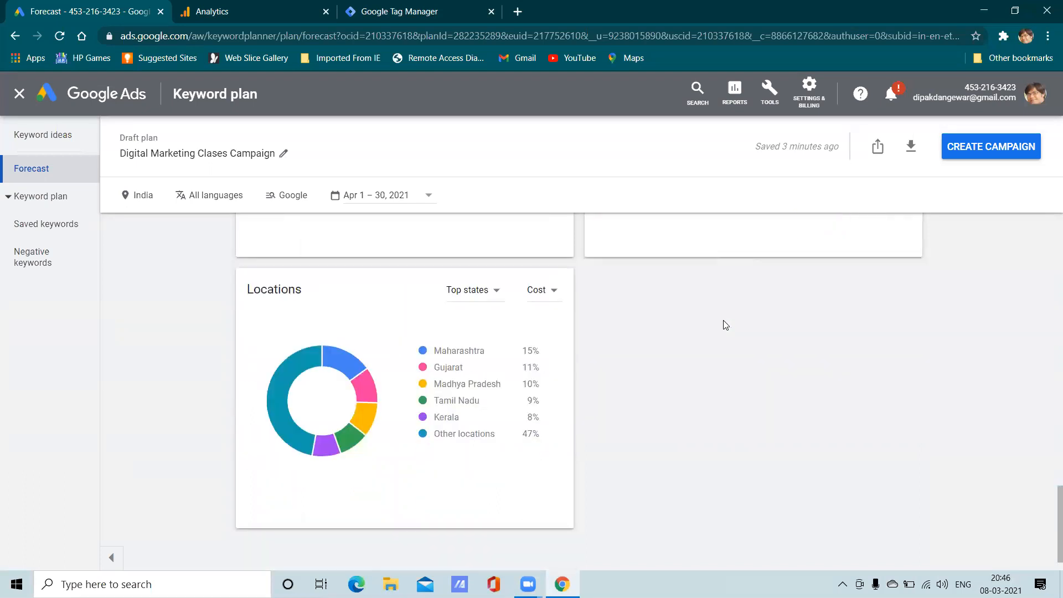
scroll(818, 256, "up", 4)
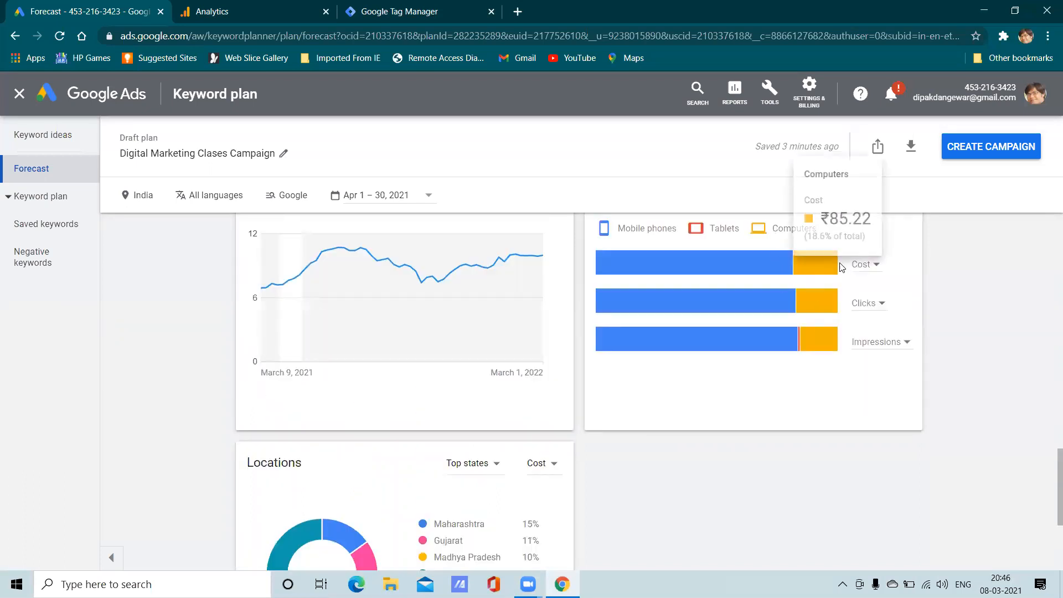
left_click(863, 268)
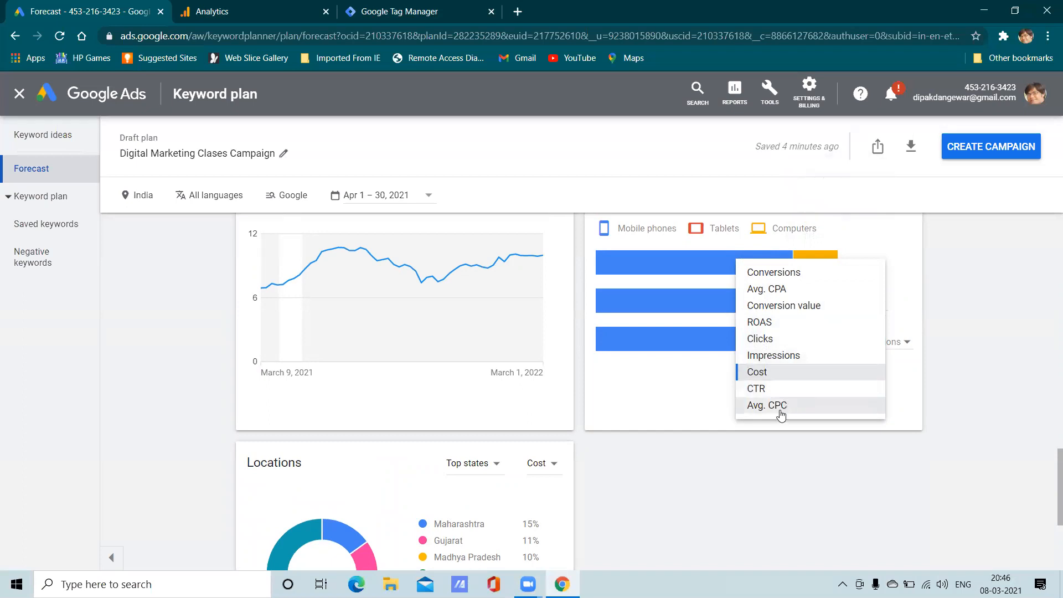
left_click(785, 444)
scroll(668, 415, "down", 3)
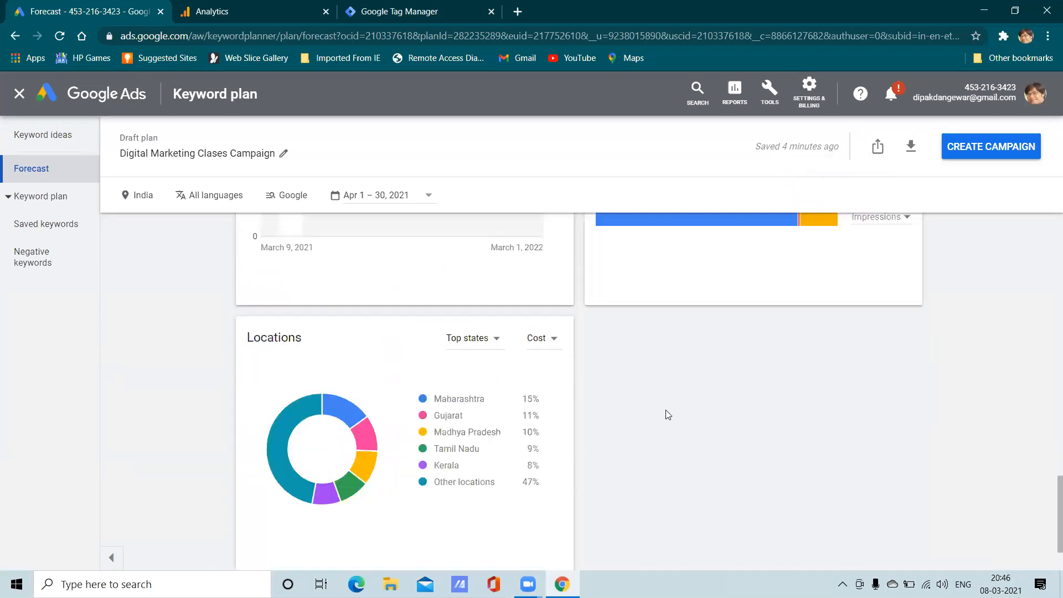
scroll(668, 415, "up", 3)
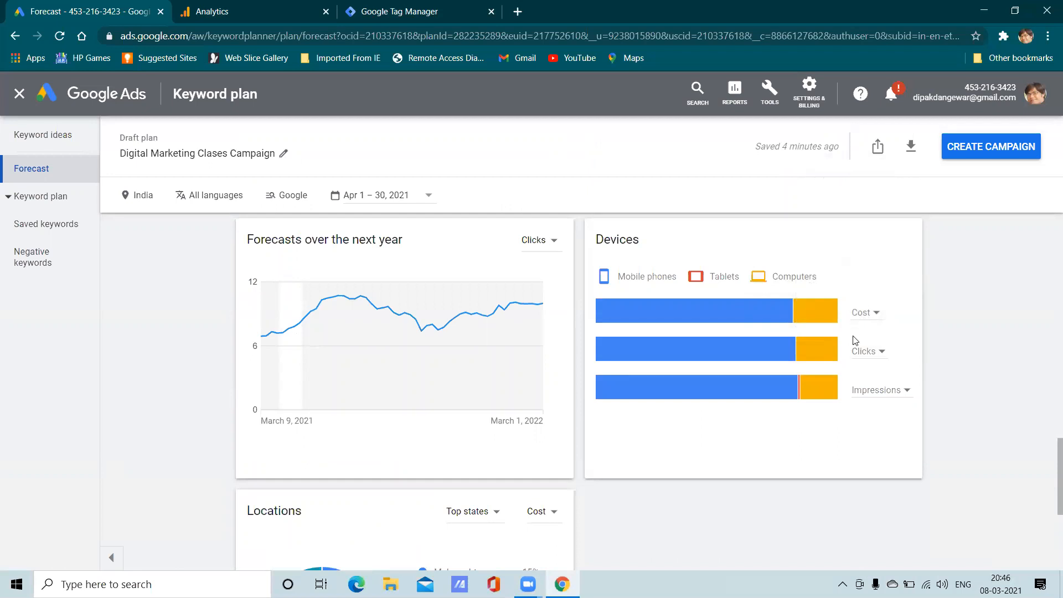
scroll(818, 415, "down", 5)
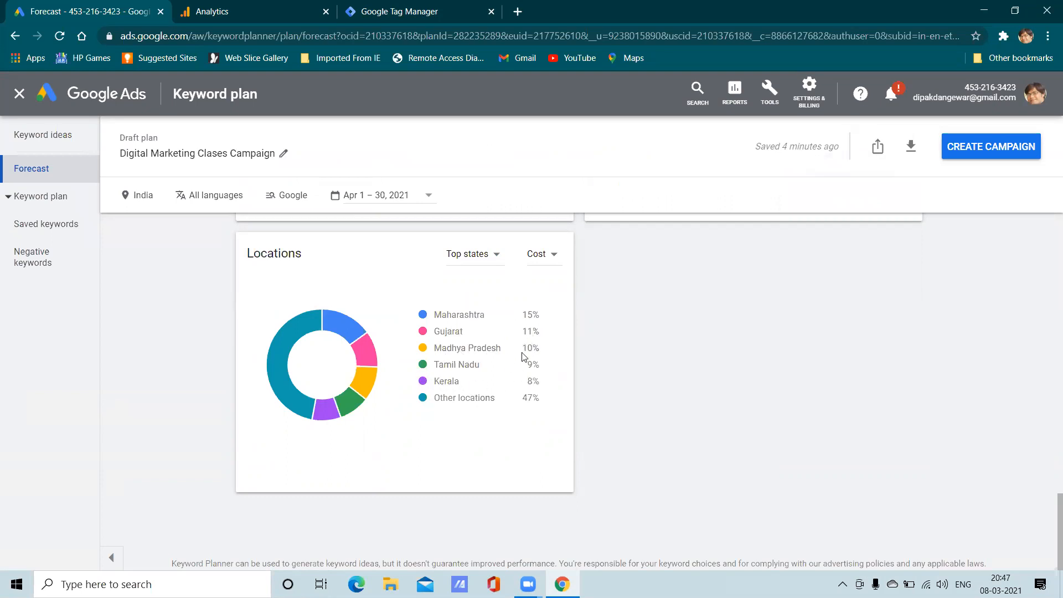
- Return to the plan summary and view the suggested daily budget explanation under Cost
scroll(522, 349, "up", 10)
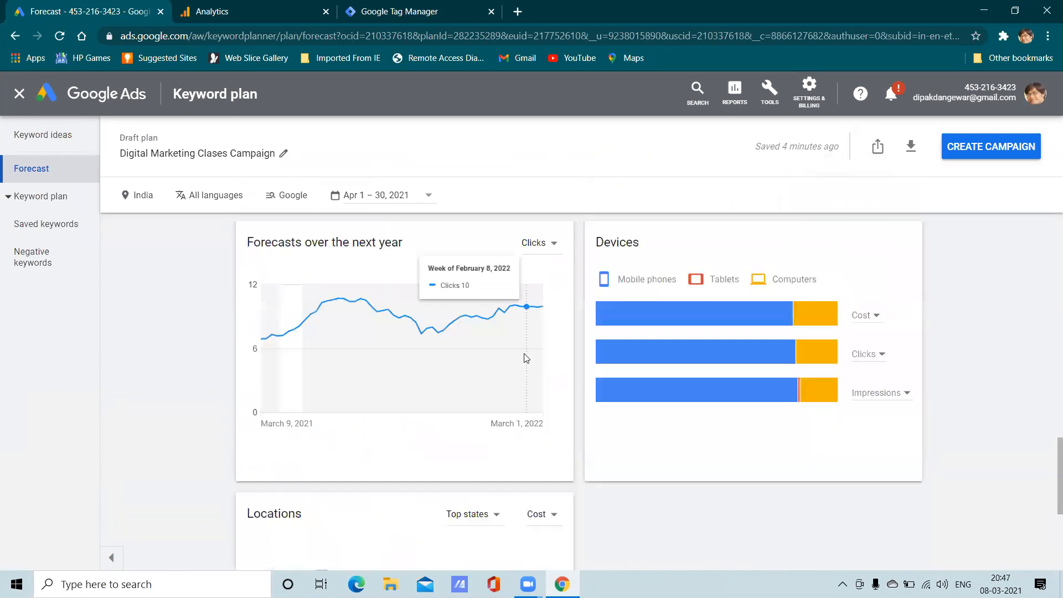
scroll(526, 357, "up", 2)
scroll(523, 354, "down", 3)
scroll(521, 352, "up", 2)
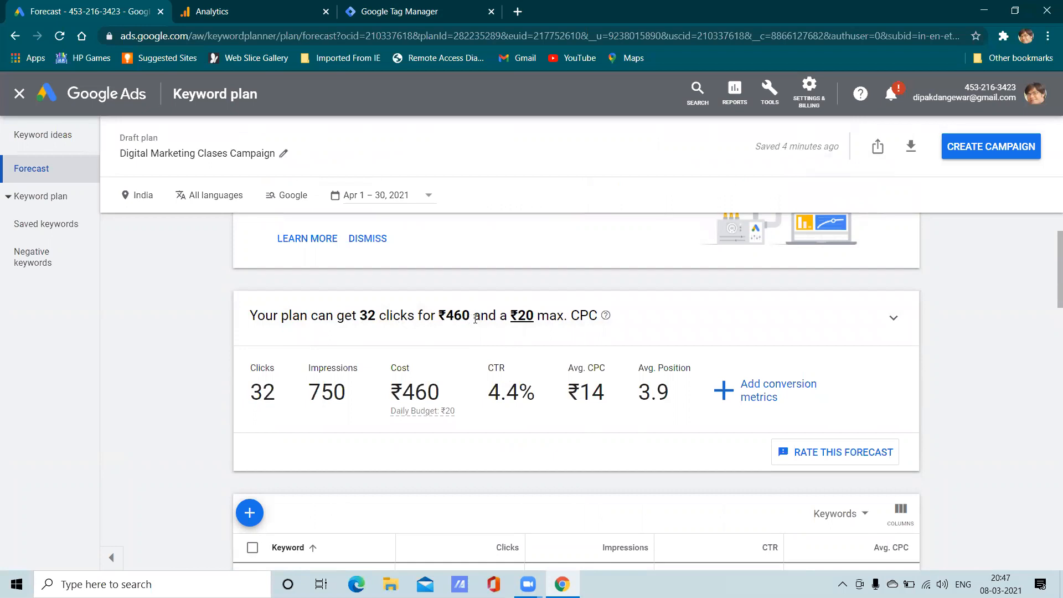
left_click(425, 413)
left_click(436, 416)
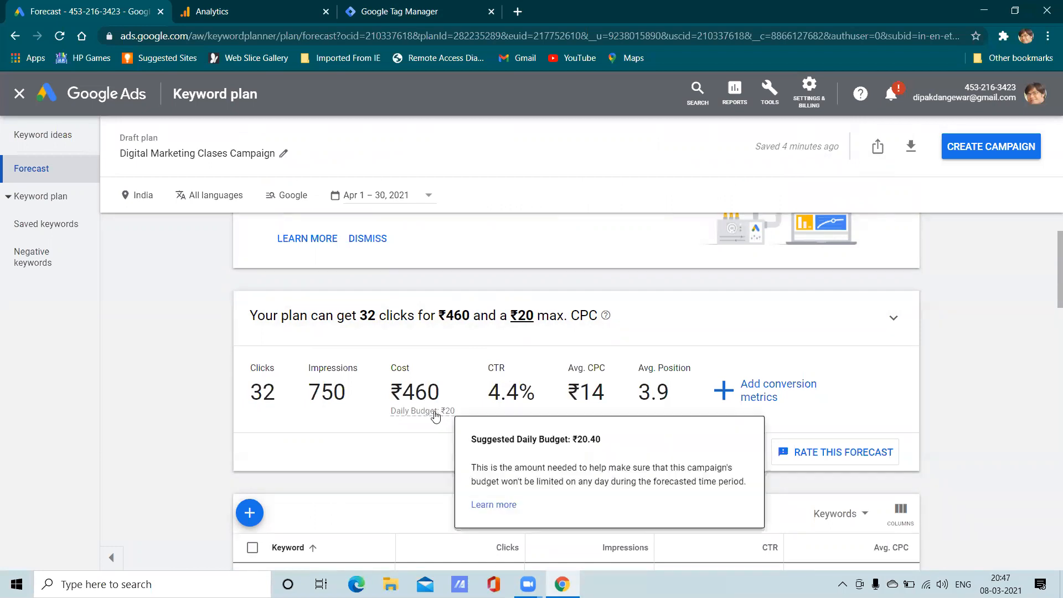
left_click(435, 427)
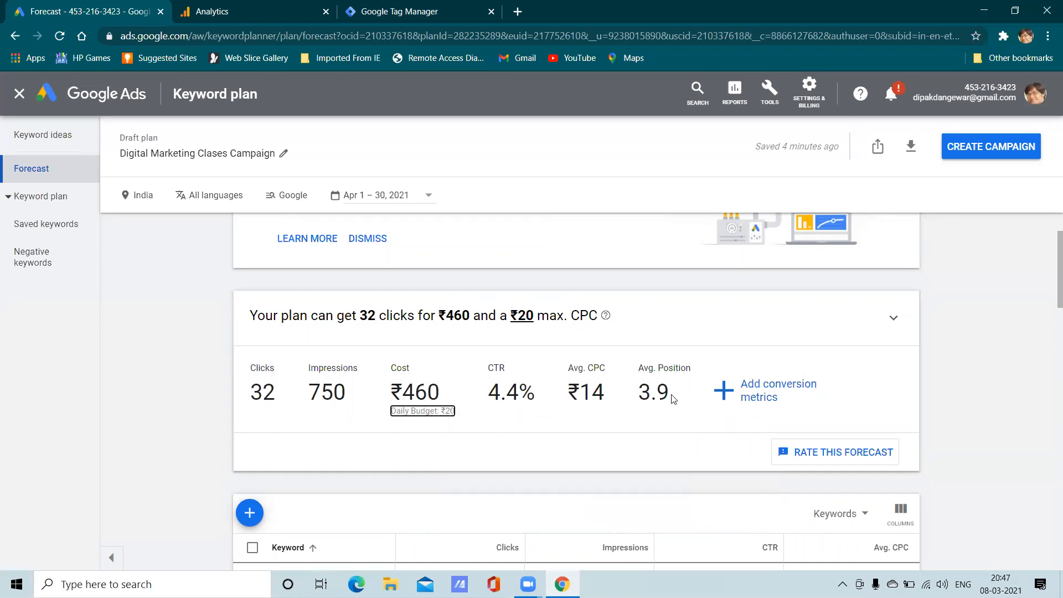
- Expand the max. CPC chart in the plan summary and set the max. CPC to about ₹2.7K on the clicks curve
left_click(522, 315)
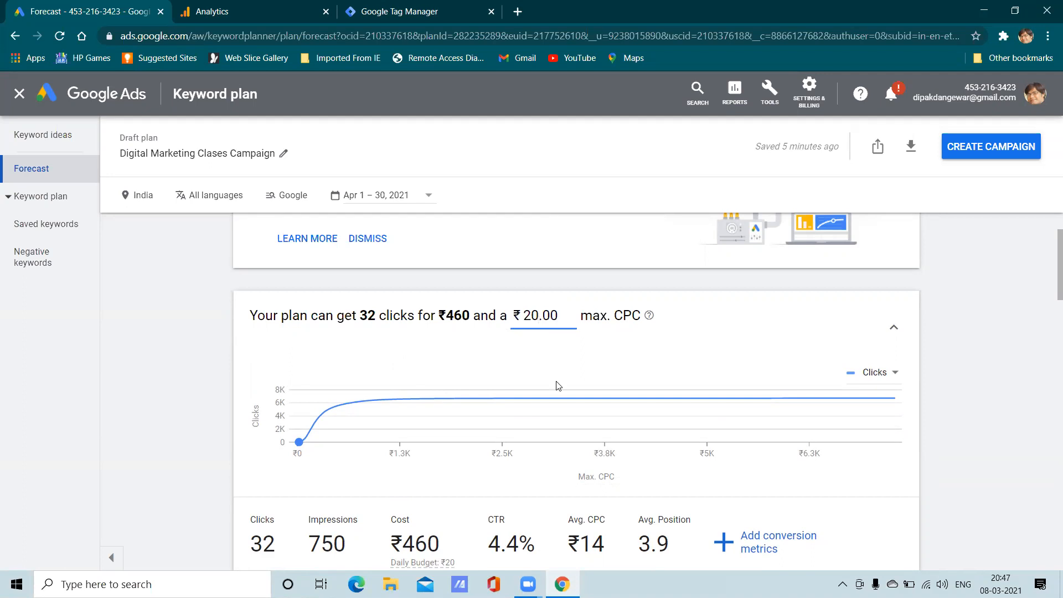
mouse_move(607, 408)
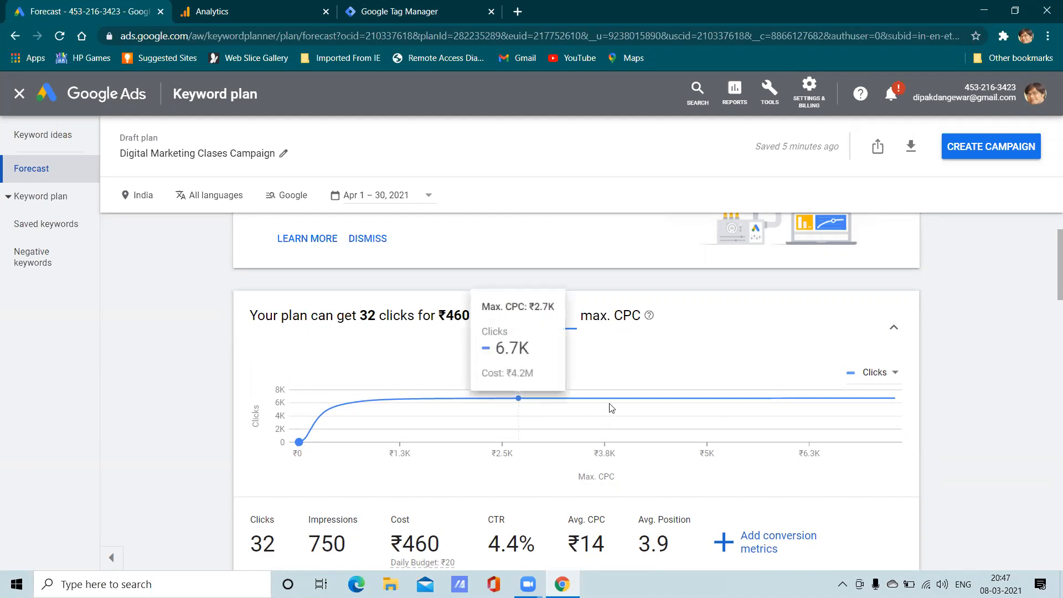
scroll(520, 405, "down", 1)
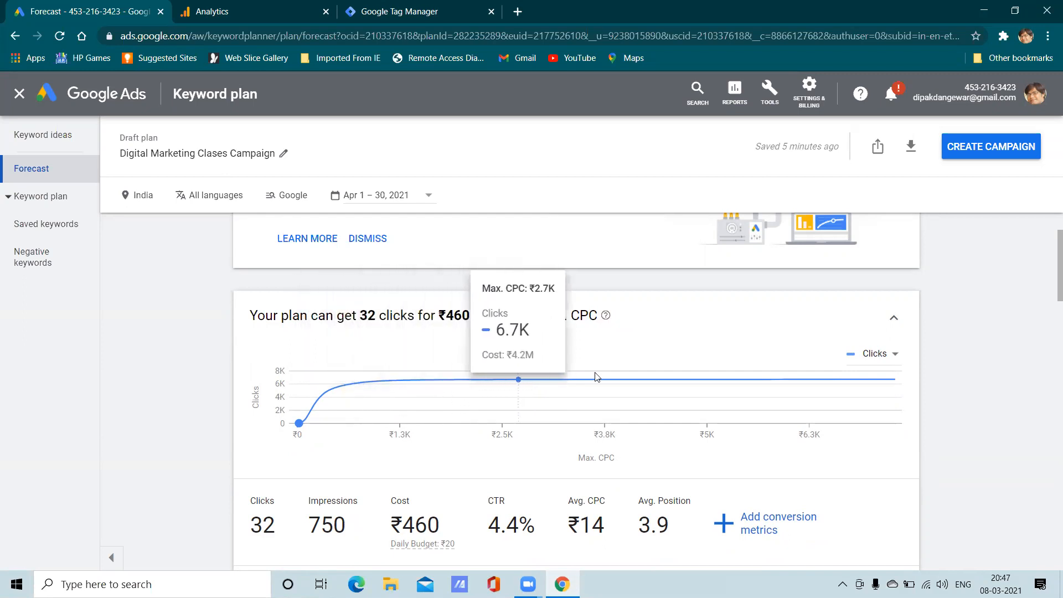
left_click(518, 382)
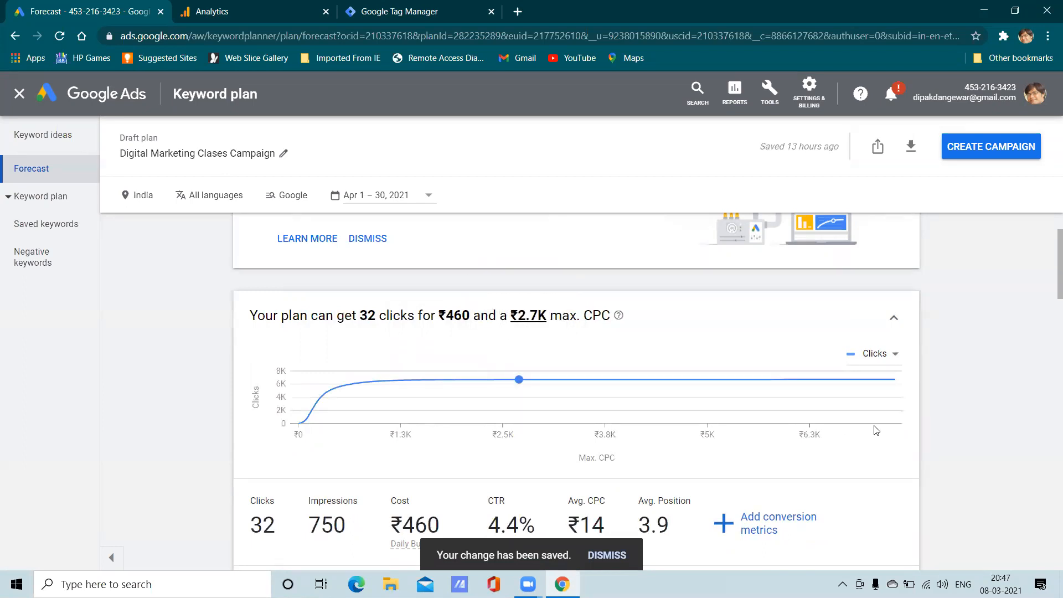
- Review the forecast totals in the plan summary and set the max. CPC to about ₹2.1K on the clicks curve
scroll(876, 430, "down", 2)
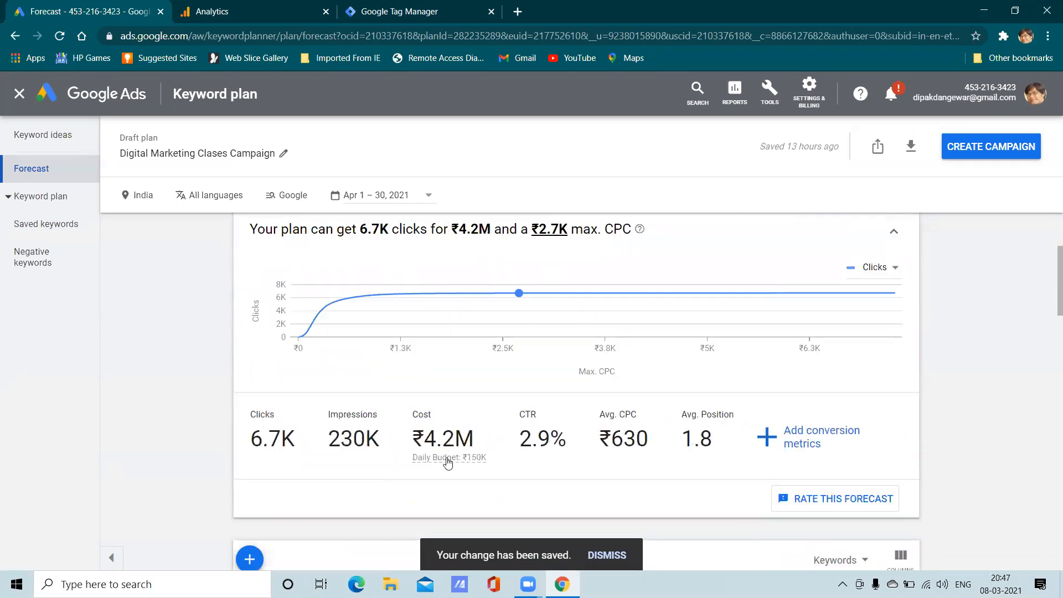
mouse_move(448, 463)
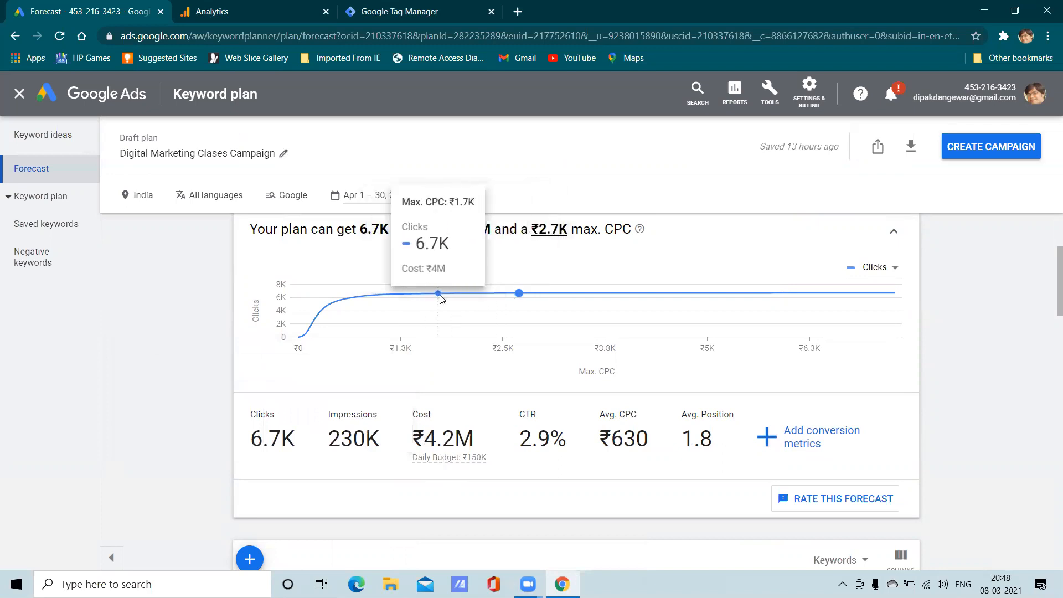
left_click(518, 294)
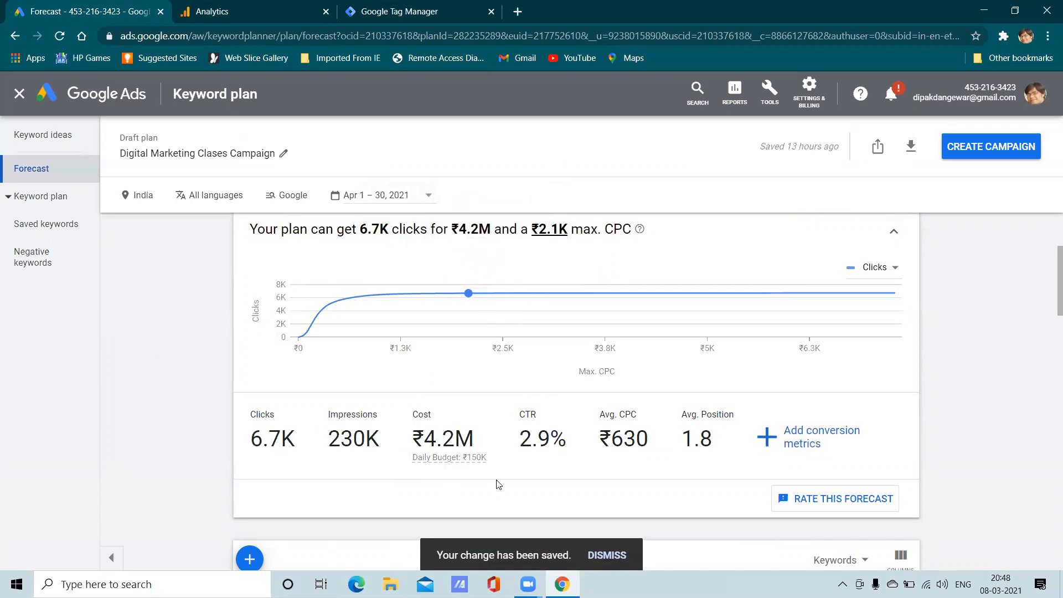
- Set the plan's max. CPC to ₹40 in the summary headline and review the updated forecast totals
scroll(495, 475, "up", 2)
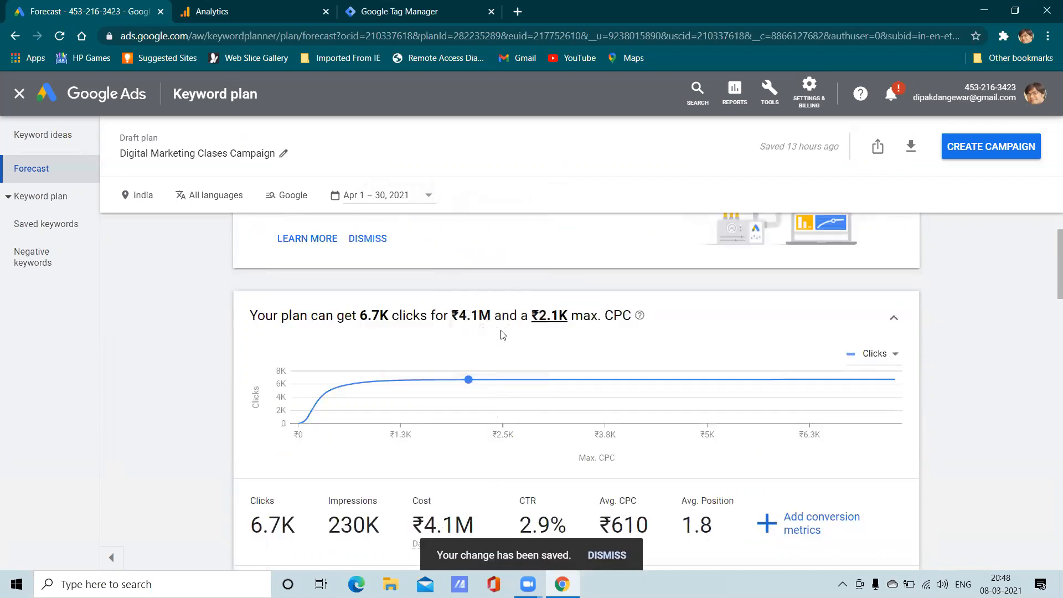
left_click(542, 322)
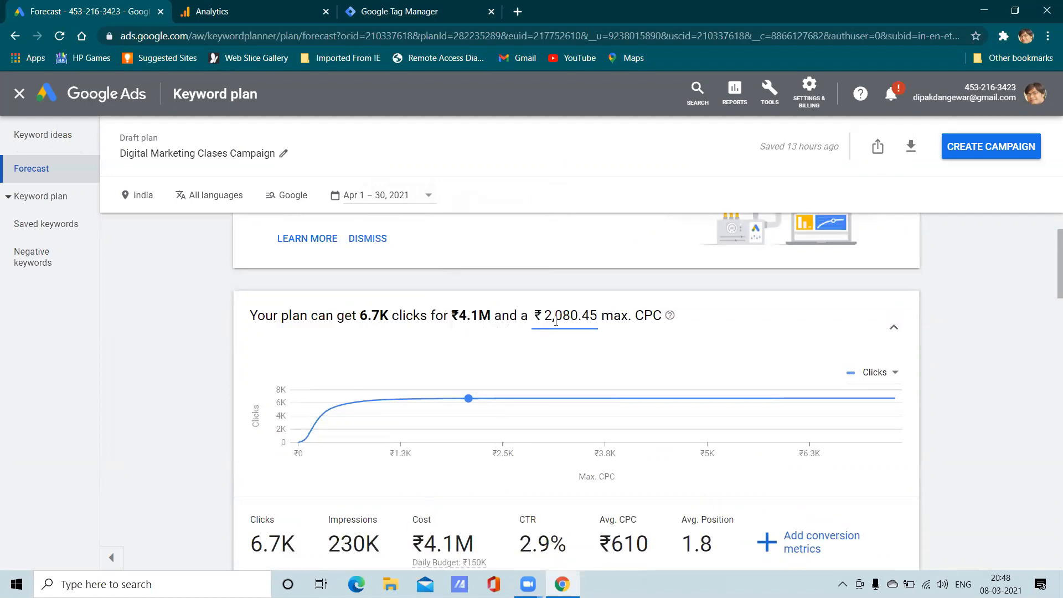
key("BackSpace")
key("BackSpace")
key("BackSpace")
key("BackSpace")
key("BackSpace")
type("40")
left_click(612, 353)
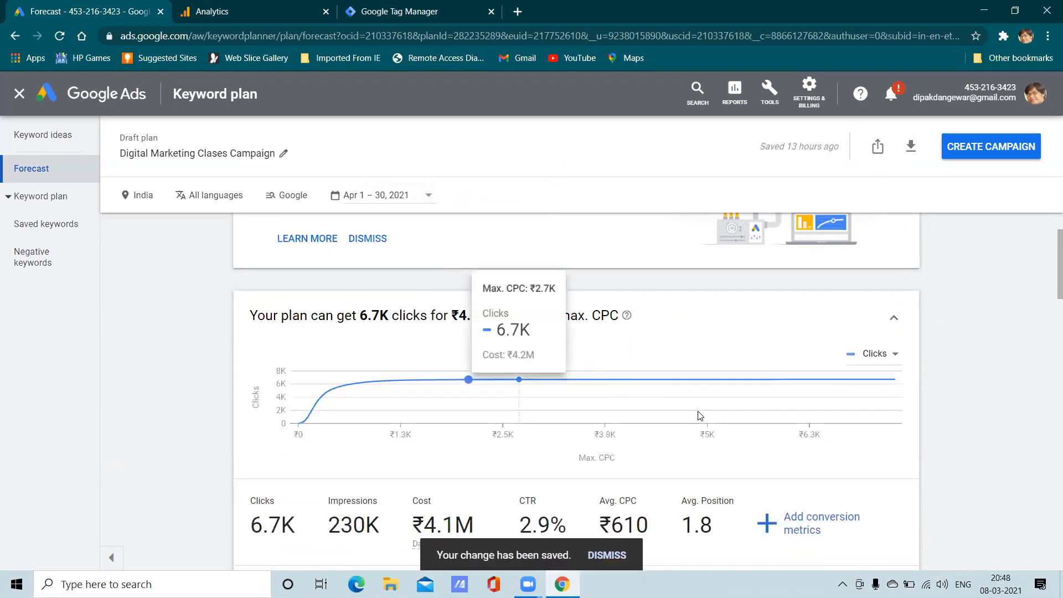
scroll(700, 414, "down", 2)
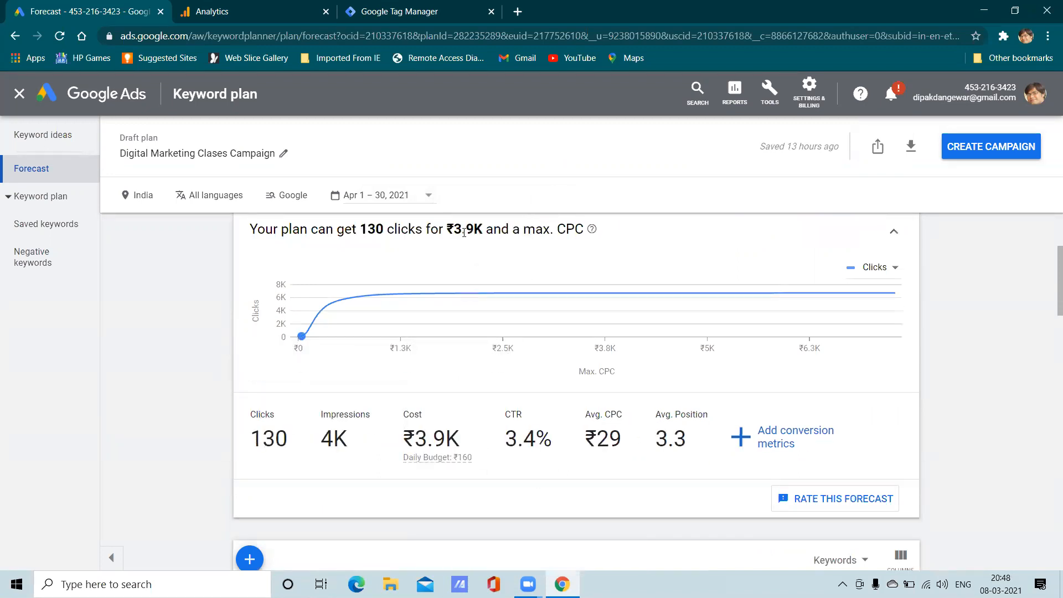
- Compare forecasts by setting the plan's max. CPC first to ₹20 and subsequently to ₹400
left_click(533, 231)
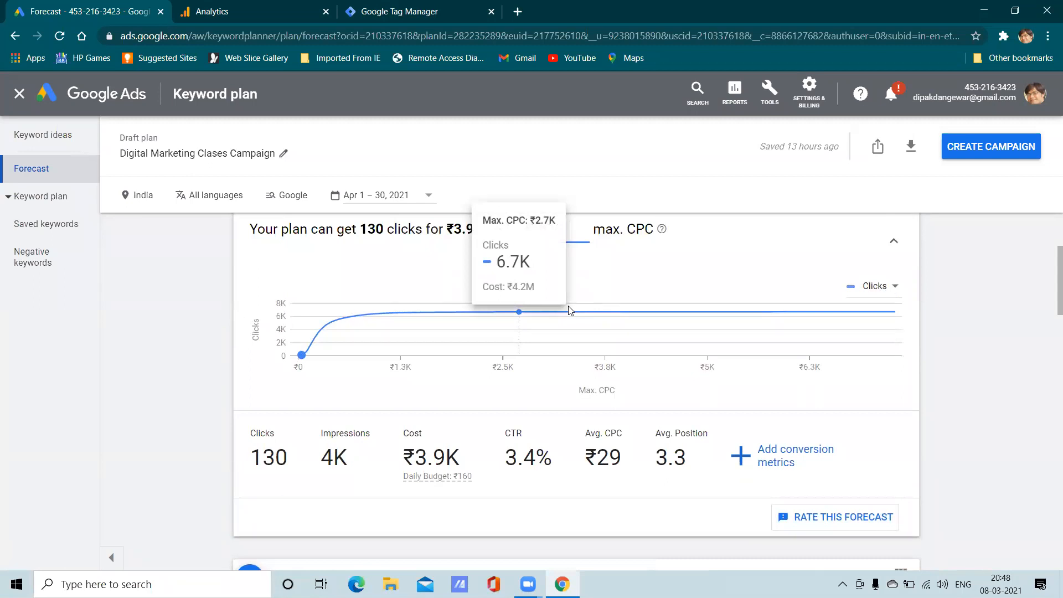
key("BackSpace")
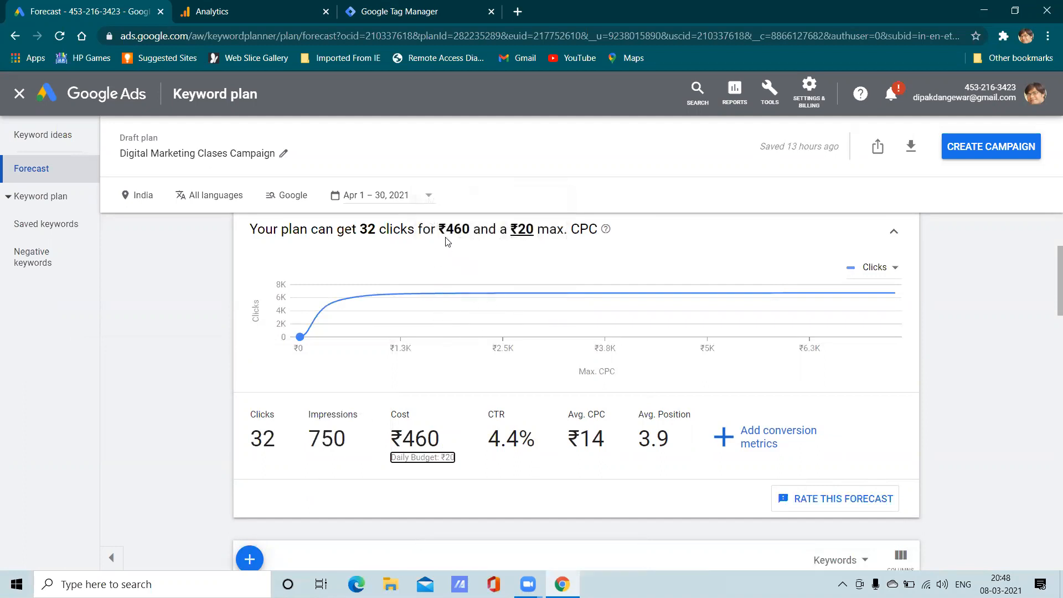
left_click(529, 231)
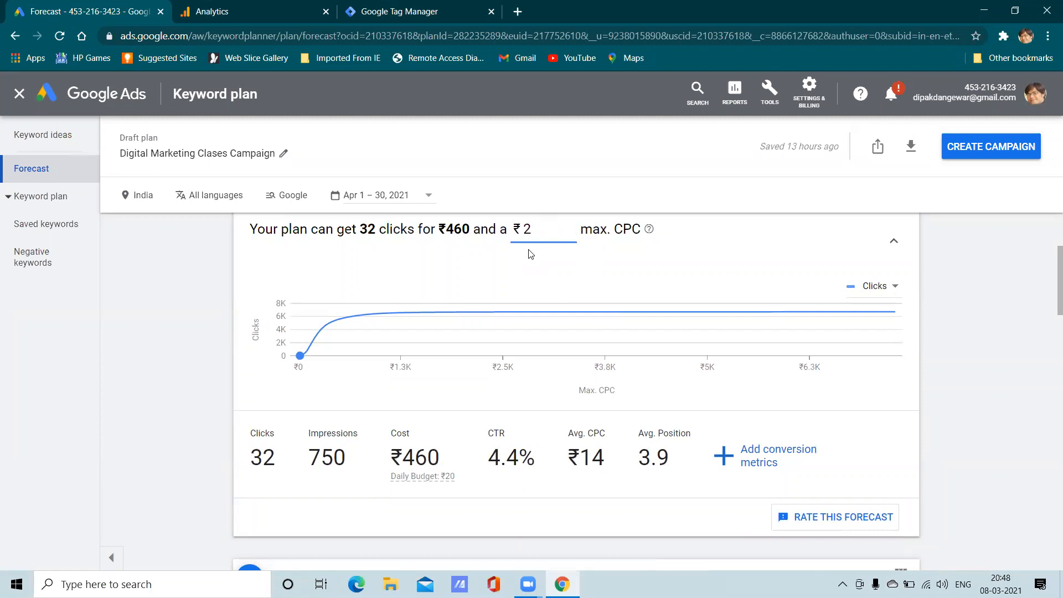
type("400")
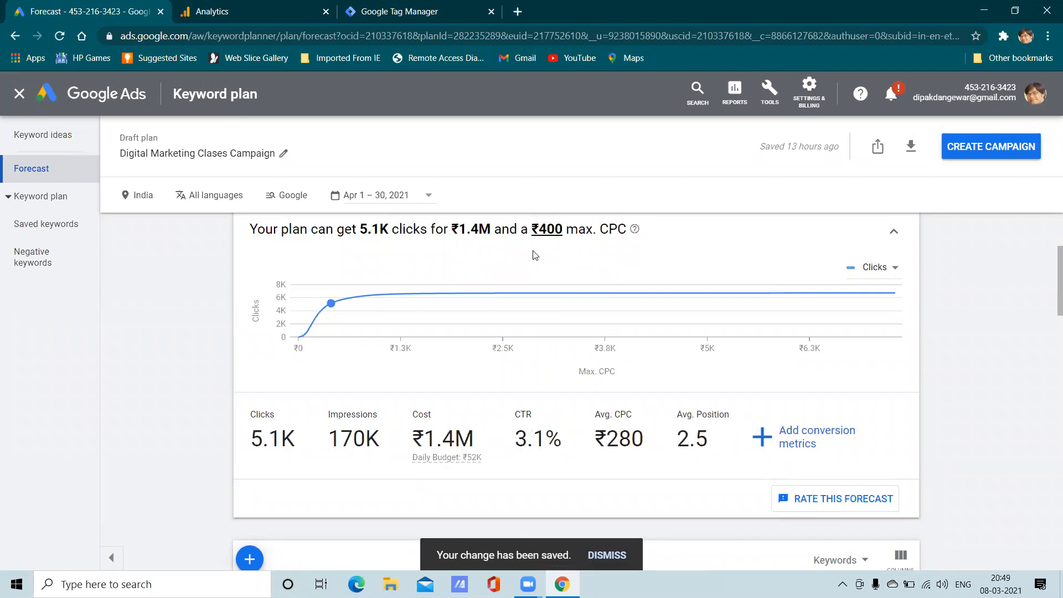
- Change the max. CPC in the plan summary headline to ₹40
left_click(547, 229)
key("BackSpace")
key("BackSpace")
key("BackSpace")
key("BackSpace")
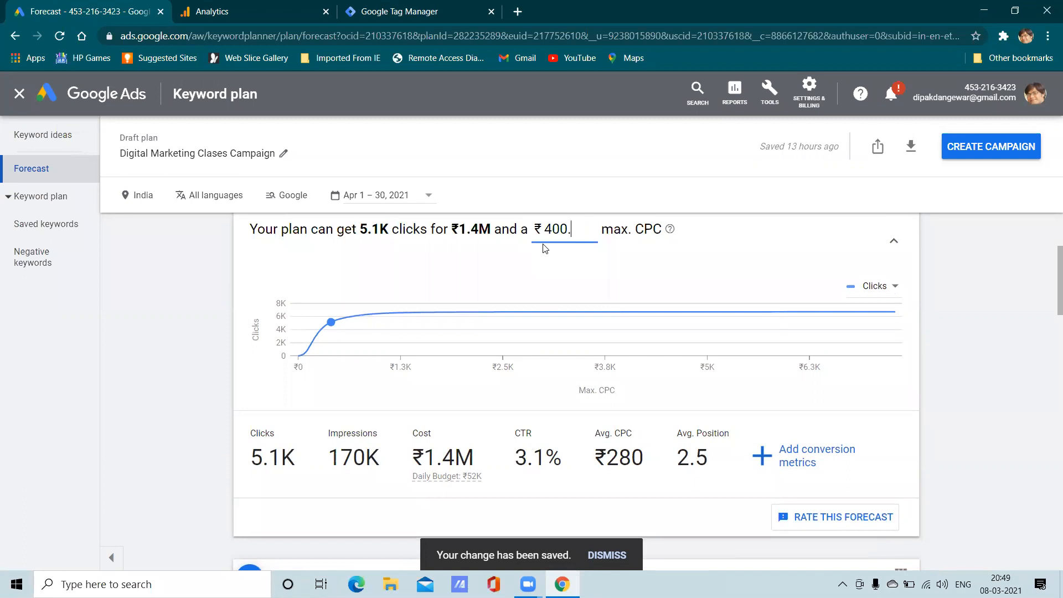
key("Return")
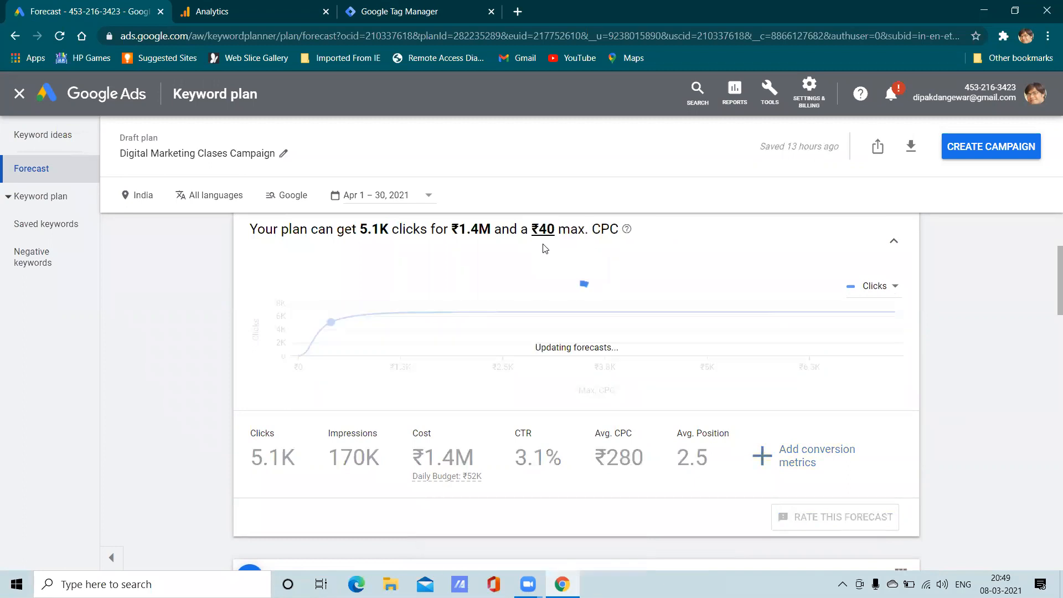
- Pick a point at about ₹2.7K on the clicks curve as the plan's max. CPC
mouse_move(332, 302)
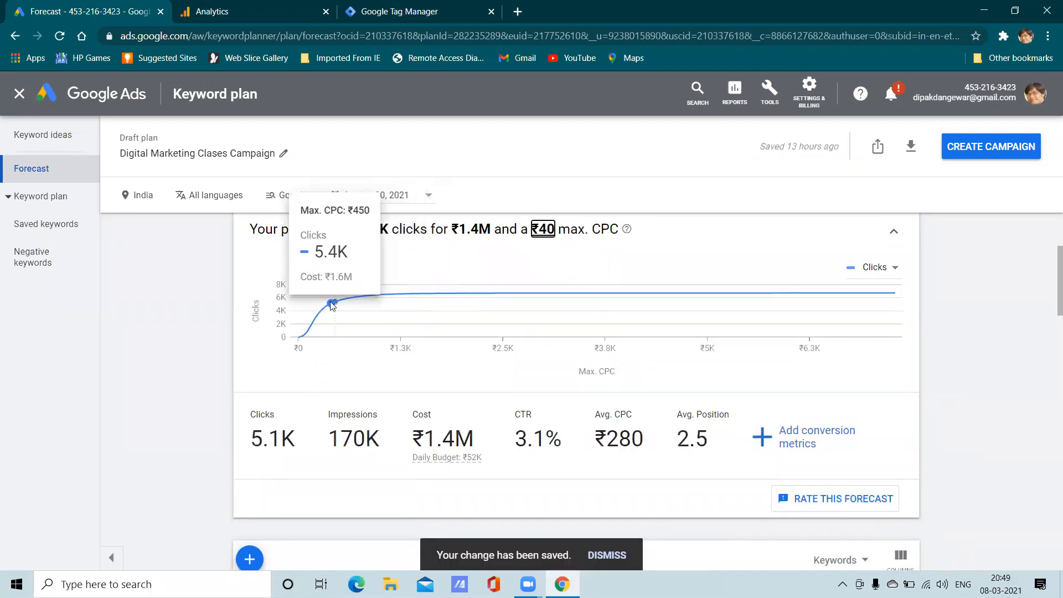
left_click_drag(458, 297, 595, 320)
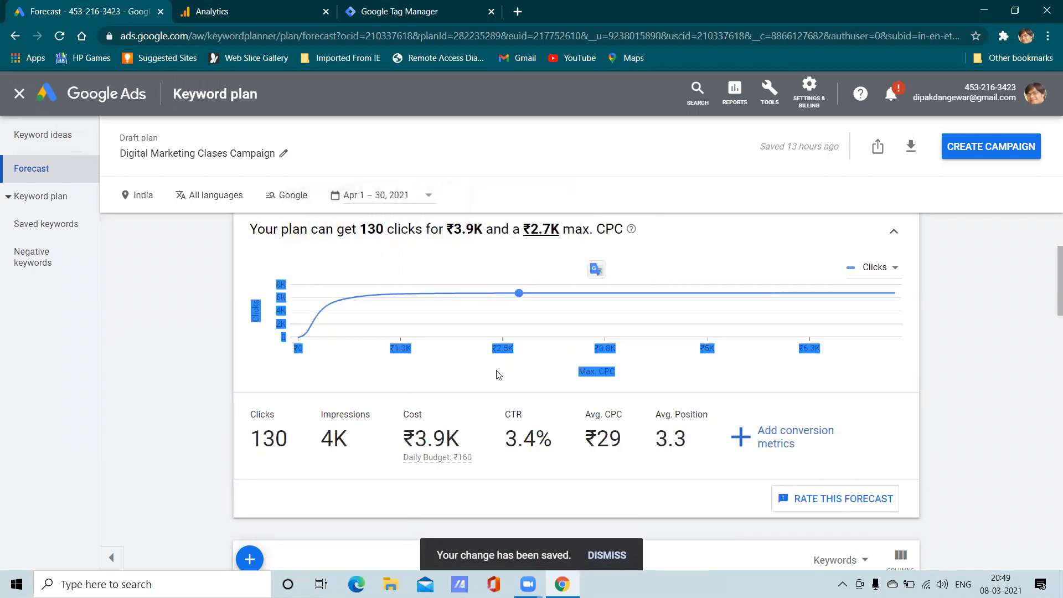
left_click(520, 298)
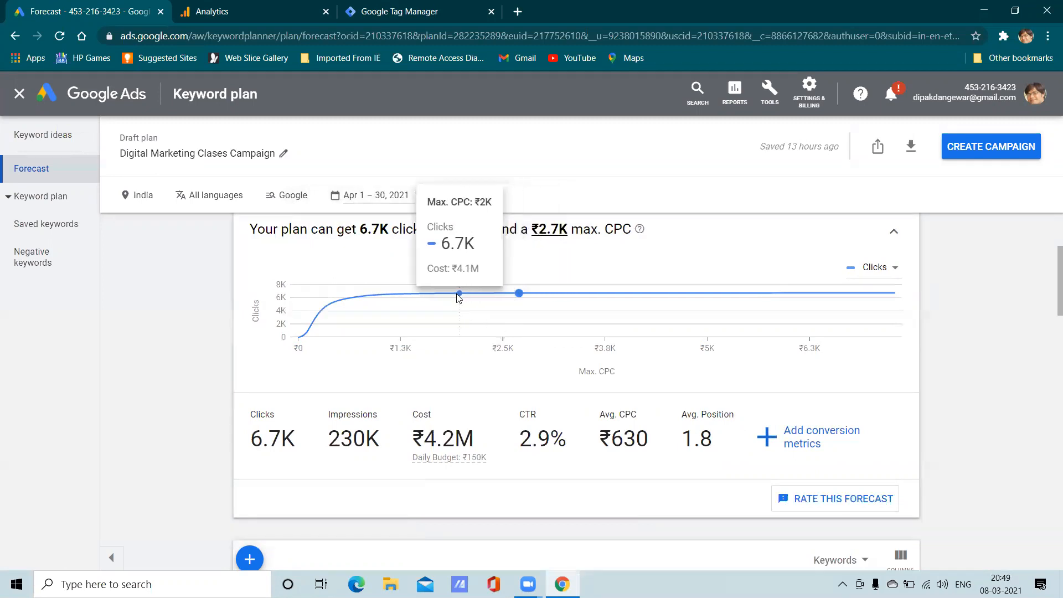
- Lower the max. CPC to about ₹310 by choosing a point on the steep part of the clicks curve
left_click_drag(381, 300, 314, 329)
left_click(347, 375)
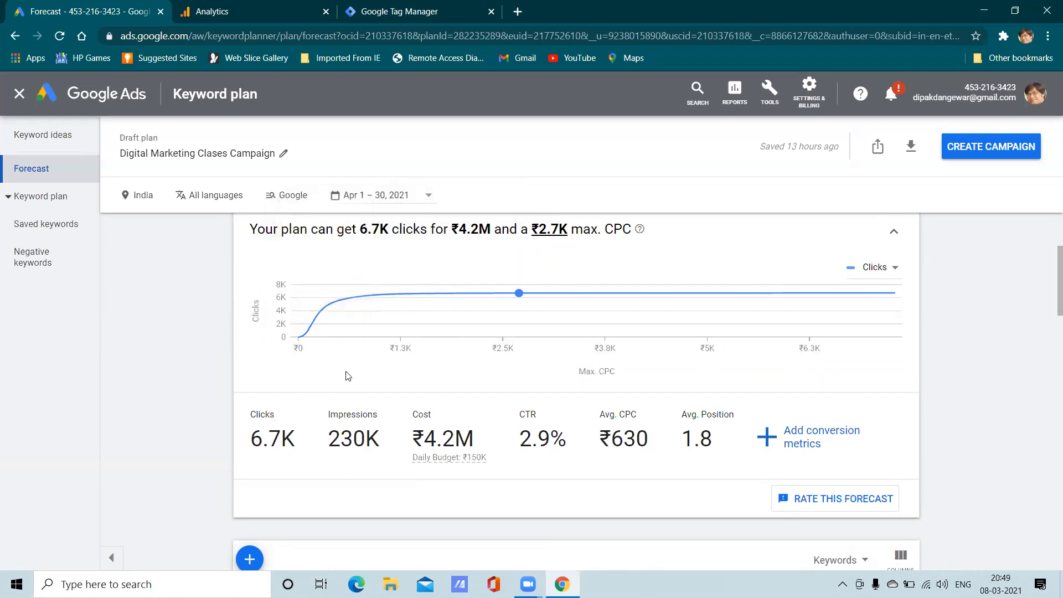
left_click(323, 308)
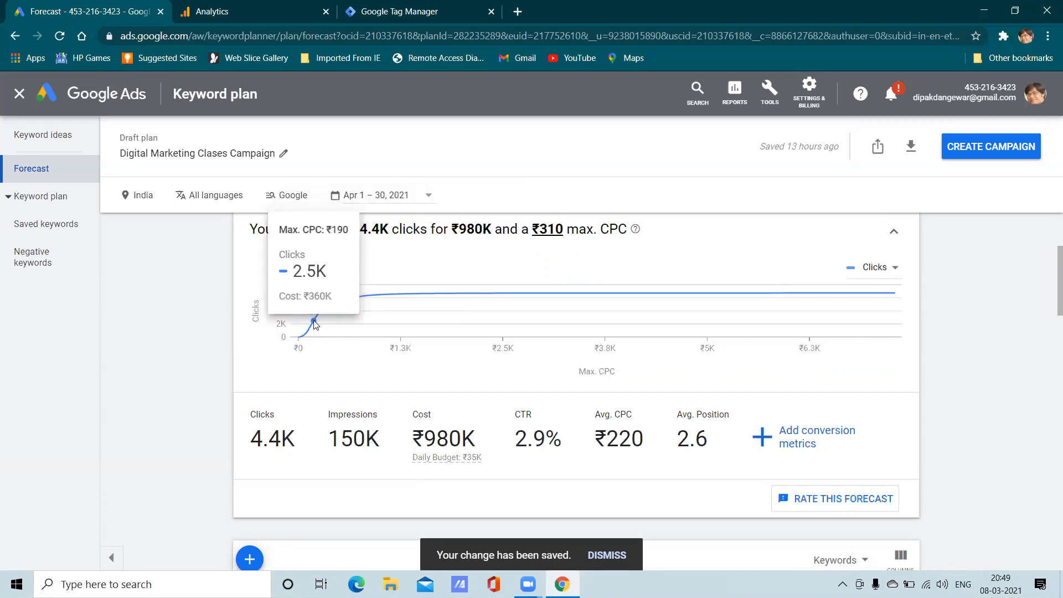
- Set the plan's max. CPC to ₹15.80 in the summary headline
left_click(549, 229)
key("BackSpace")
key("BackSpace")
key("BackSpace")
key("BackSpace")
key("BackSpace")
key("BackSpace")
type("15")
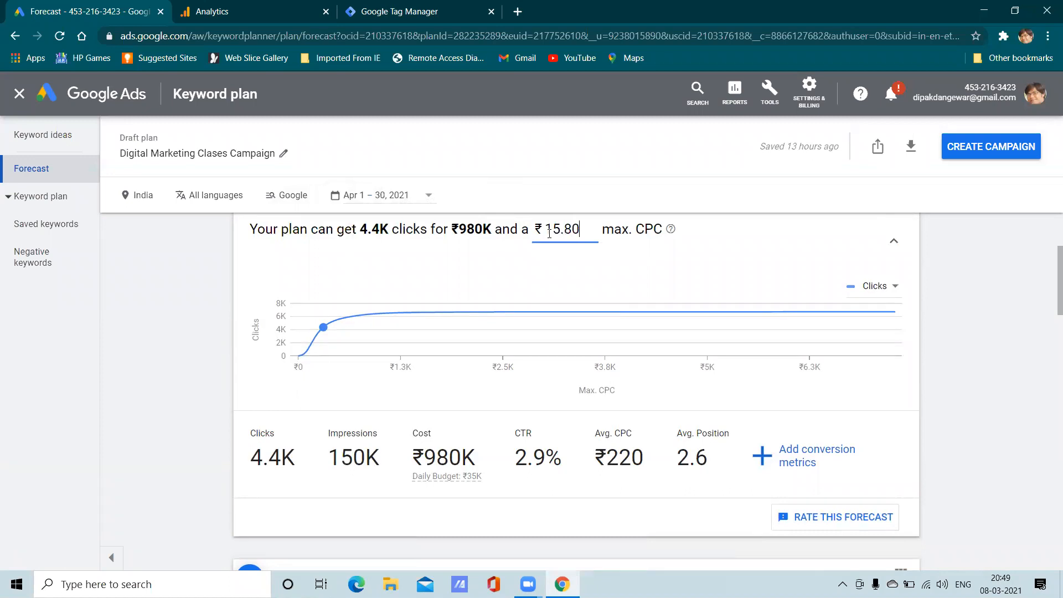
type(".80")
key("Return")
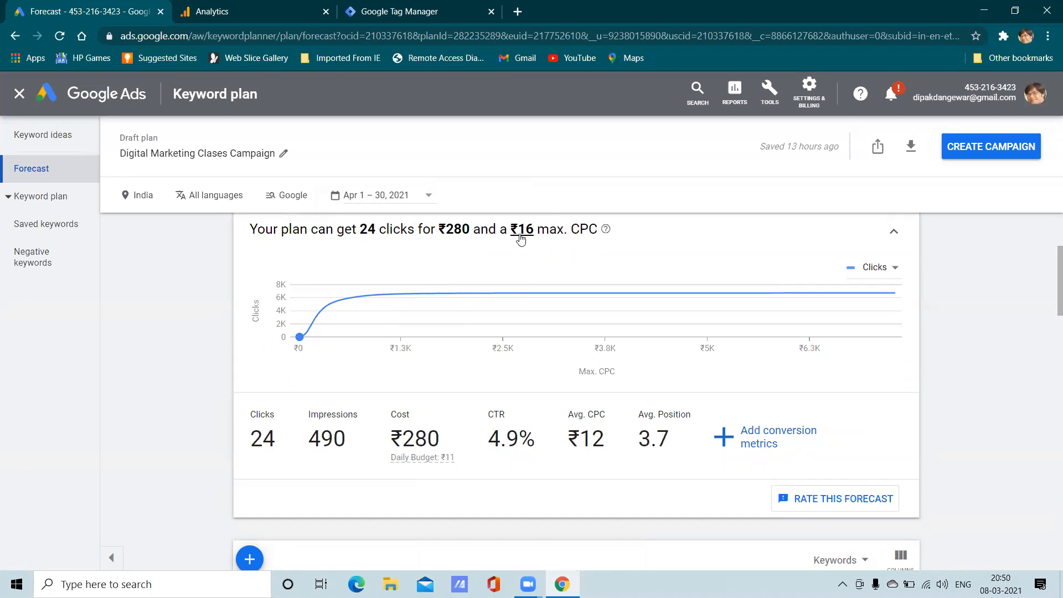
- Add conversion metrics to the forecast with a 5% conversion rate and a value per conversion of ₹100
left_click(770, 437)
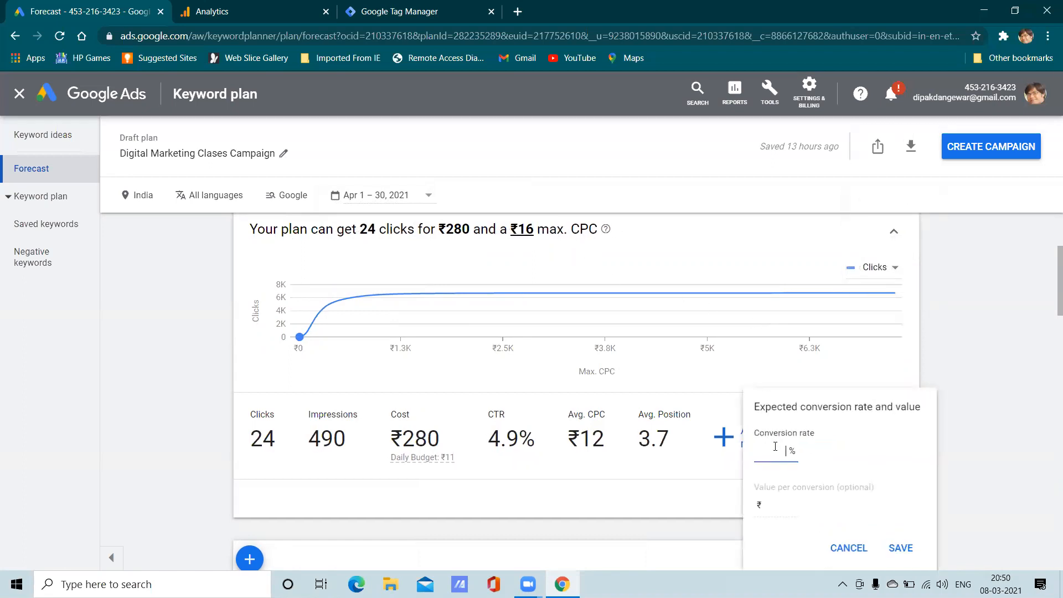
left_click(769, 460)
left_click(789, 506)
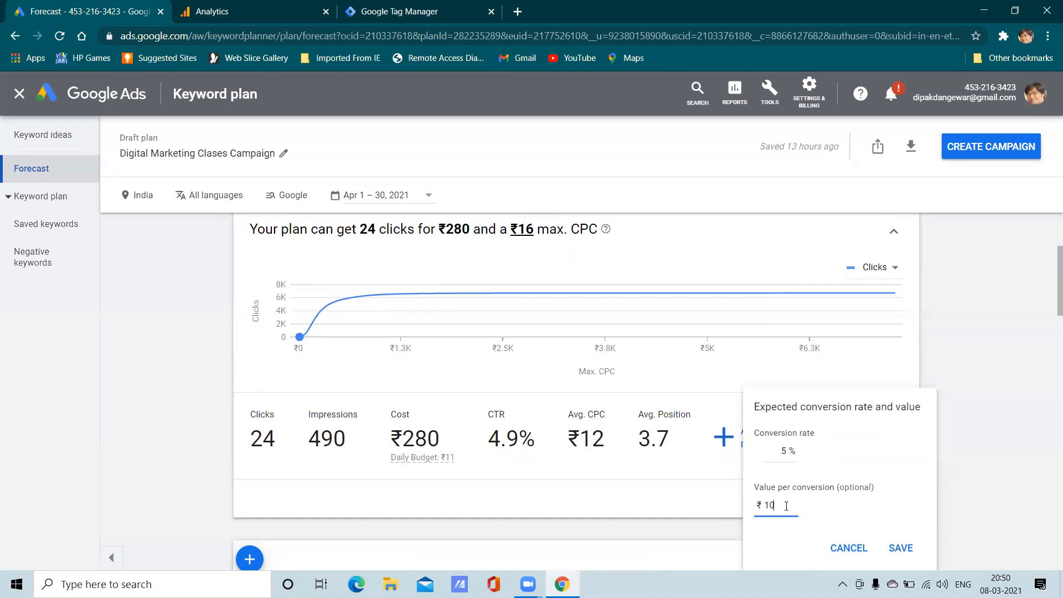
left_click(901, 548)
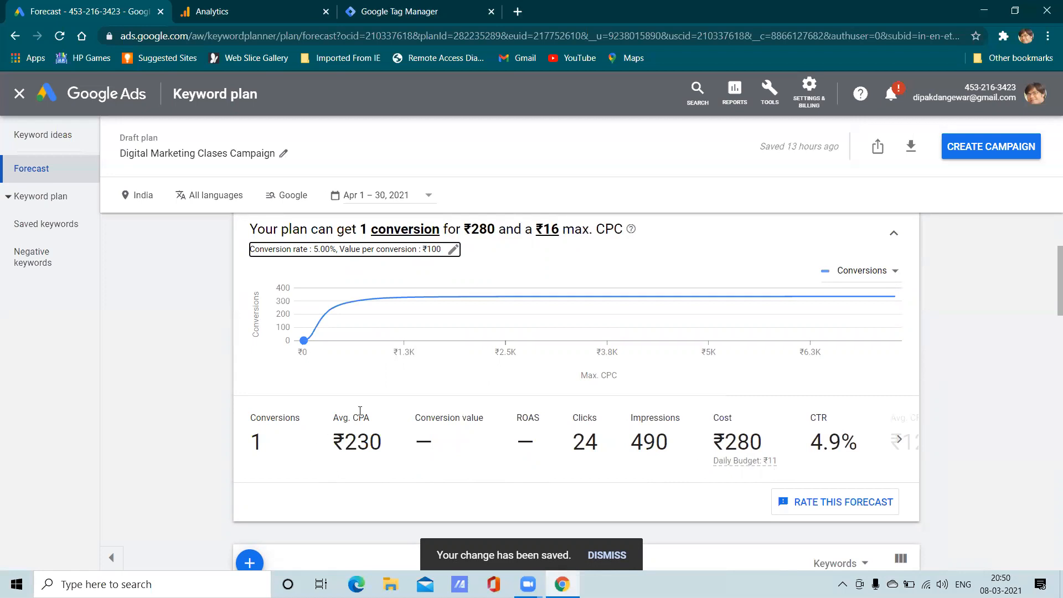
- Clear the optional value per conversion and save, and reopen the expected conversion settings without changing anything
left_click(452, 249)
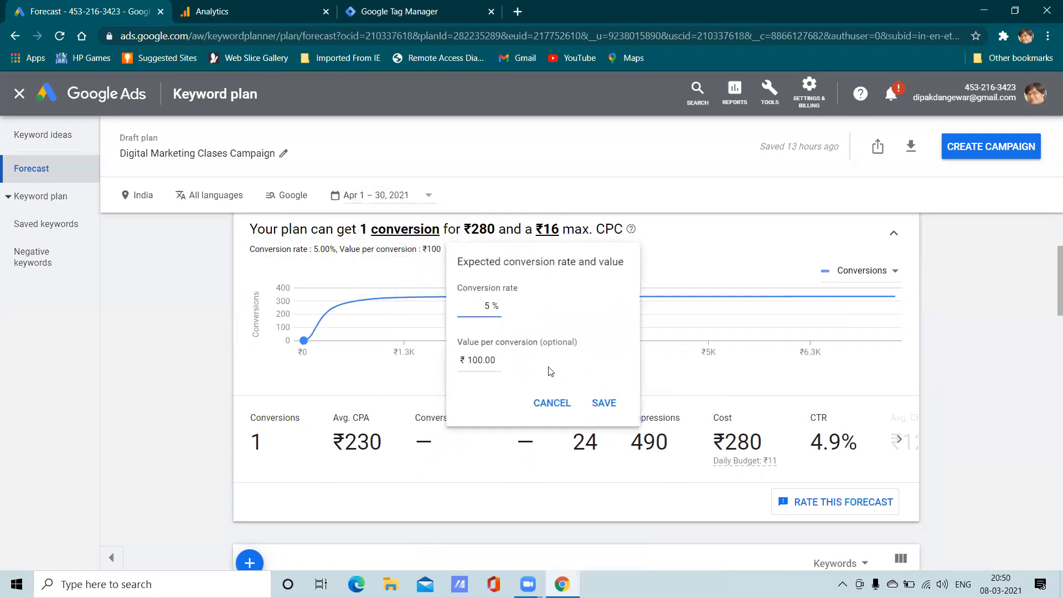
left_click(505, 357)
key("BackSpace")
key("BackSpace")
key("BackSpace")
key("BackSpace")
key("BackSpace")
left_click(604, 403)
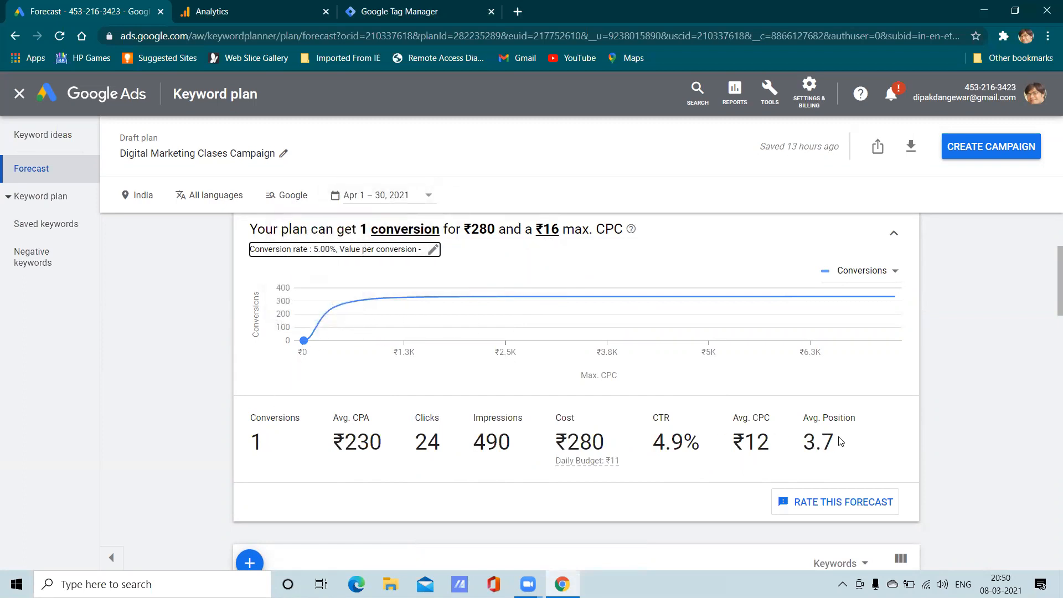
left_click(430, 250)
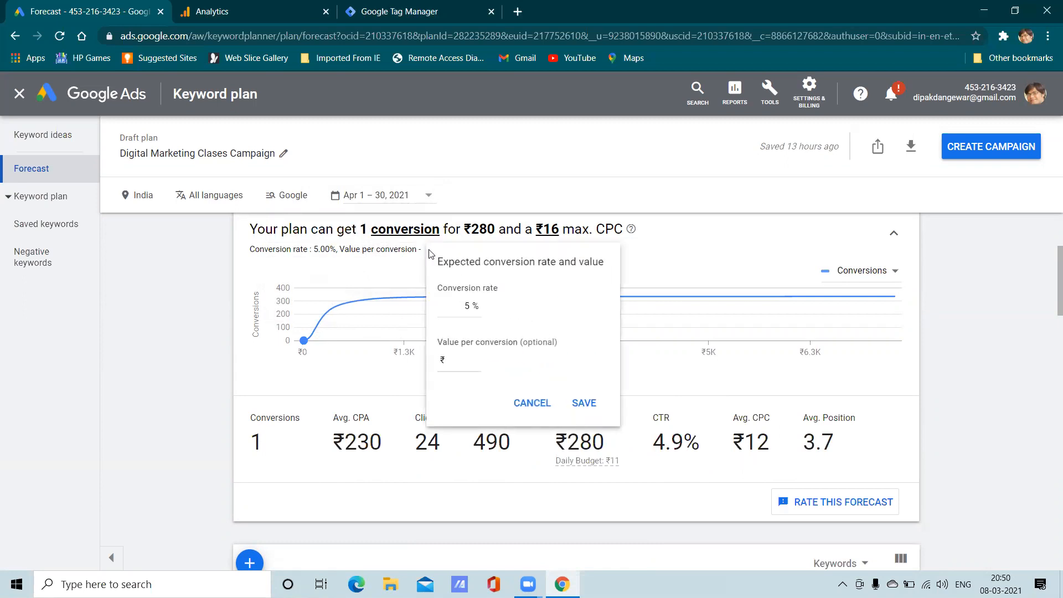
left_click(536, 239)
- Examine the clicks, impressions, CTR and average CPC forecast for each keyword in the keyword table
scroll(436, 481, "down", 8)
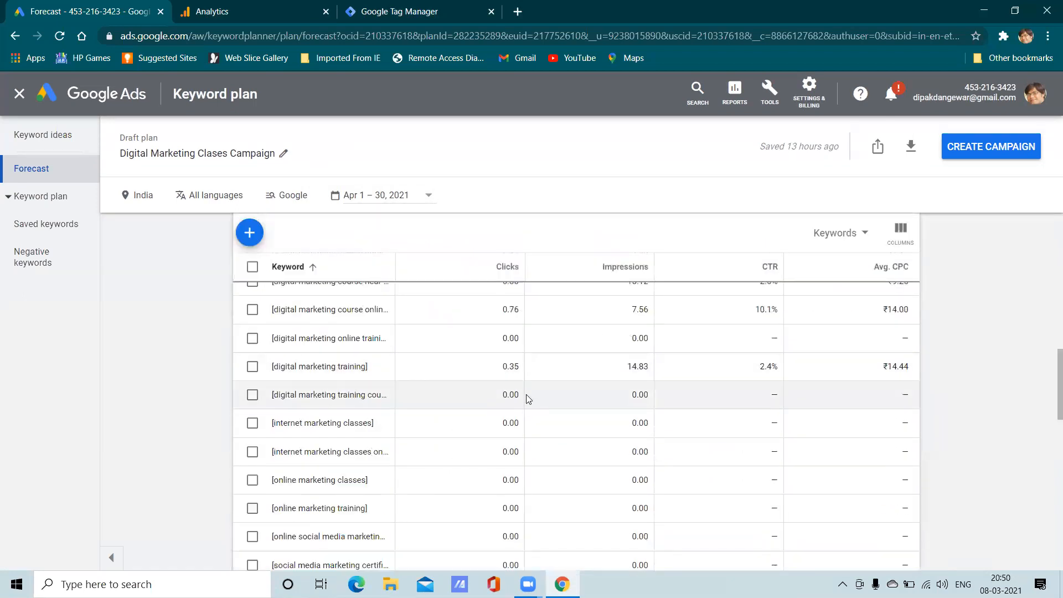
scroll(483, 393, "up", 1)
scroll(484, 393, "down", 1)
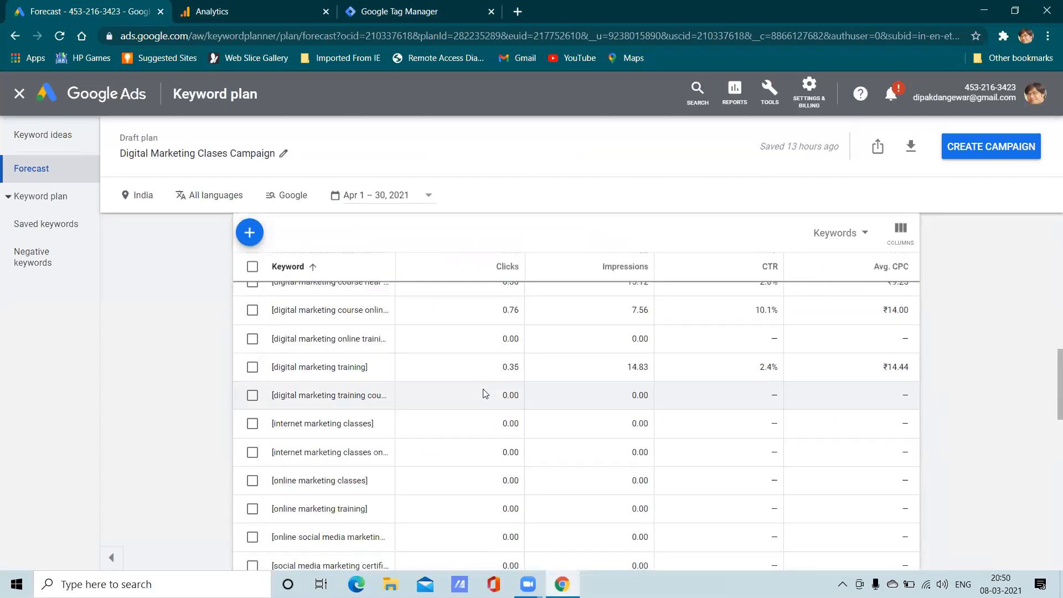
scroll(510, 366, "down", 1)
scroll(510, 366, "down", 4)
scroll(509, 362, "up", 4)
scroll(510, 359, "down", 3)
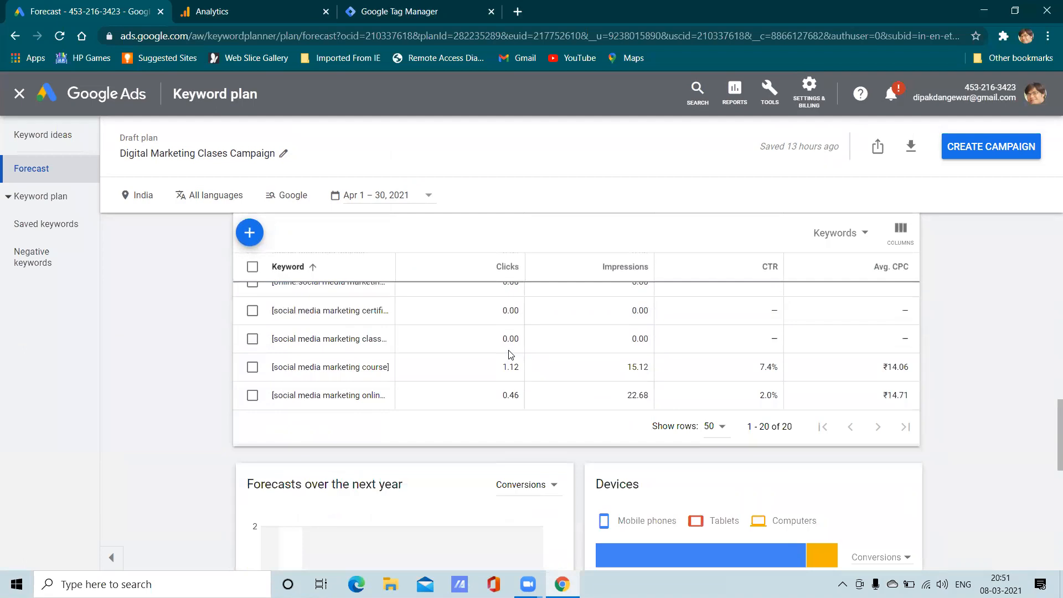
scroll(510, 357, "up", 10)
scroll(509, 349, "down", 8)
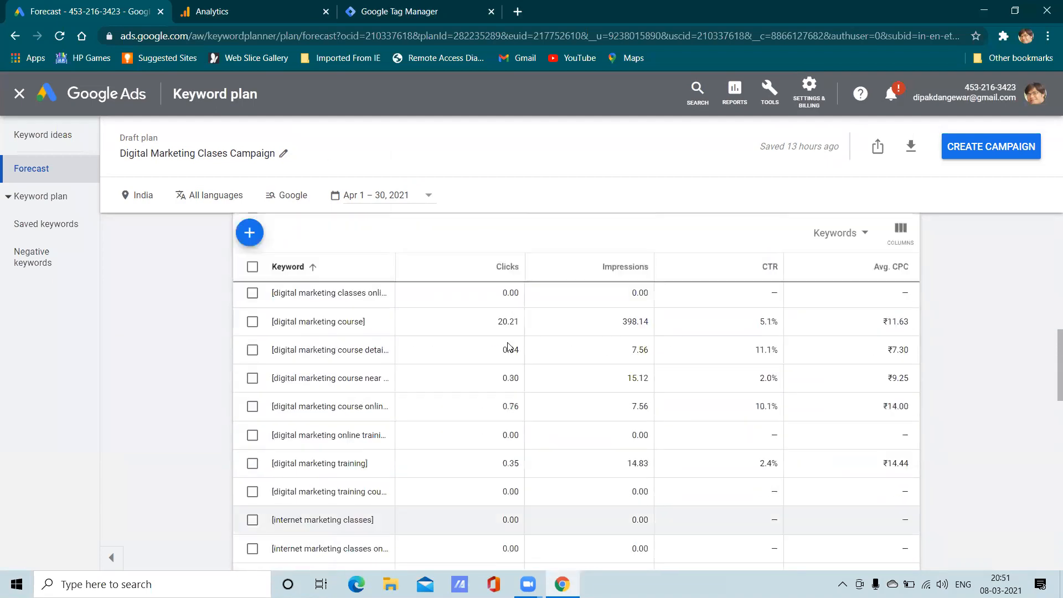
- Select the [digital marketing classes] keyword to view the available bulk edit options, and clear the selection
left_click(252, 324)
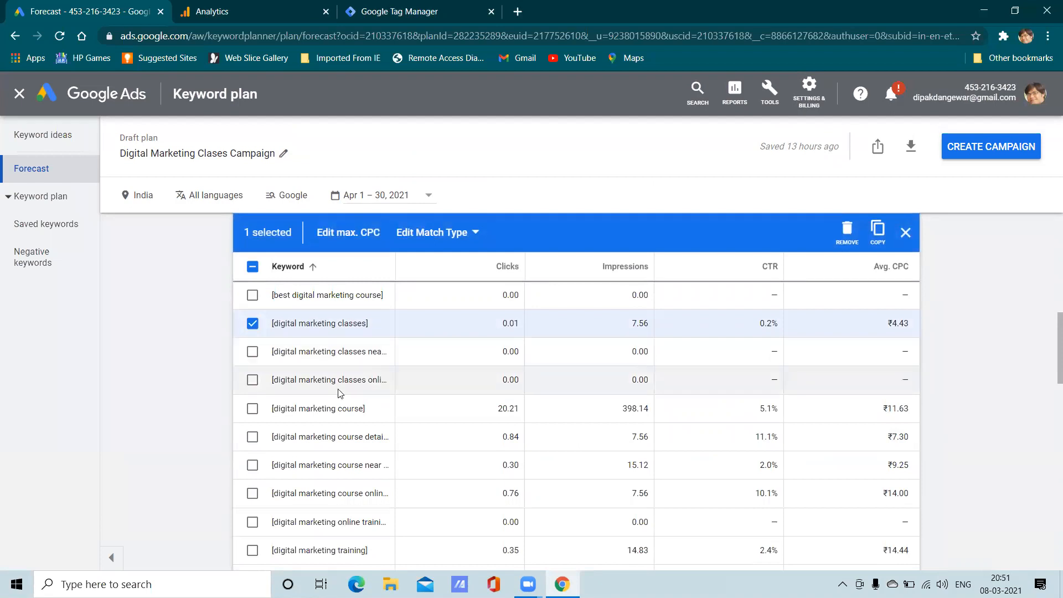
left_click(253, 326)
left_click(253, 325)
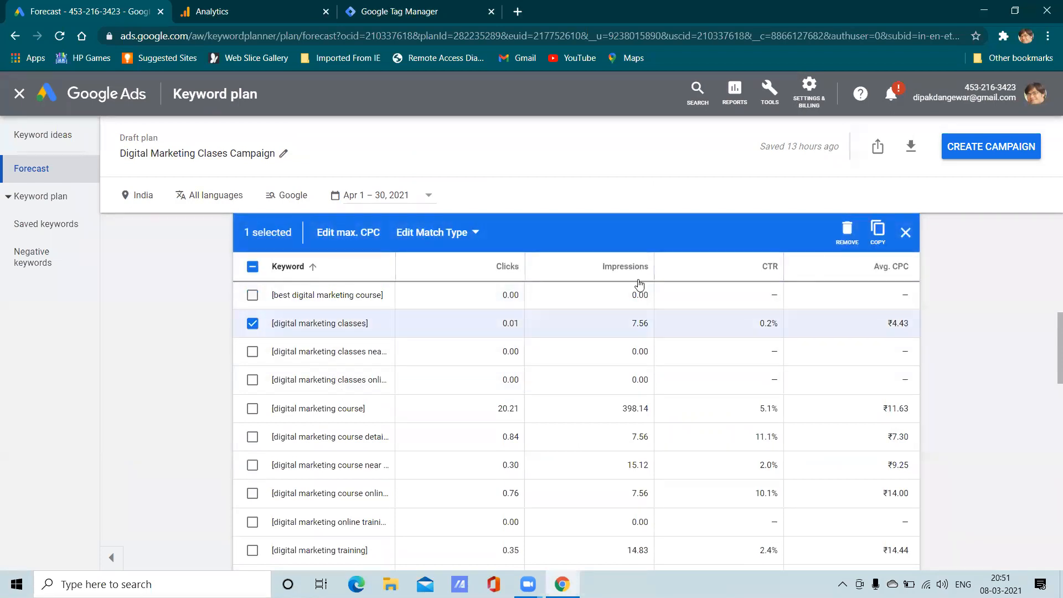
left_click(252, 323)
- Return to the plan summary and set the max. CPC to ₹30
scroll(454, 351, "up", 8)
scroll(457, 351, "down", 3)
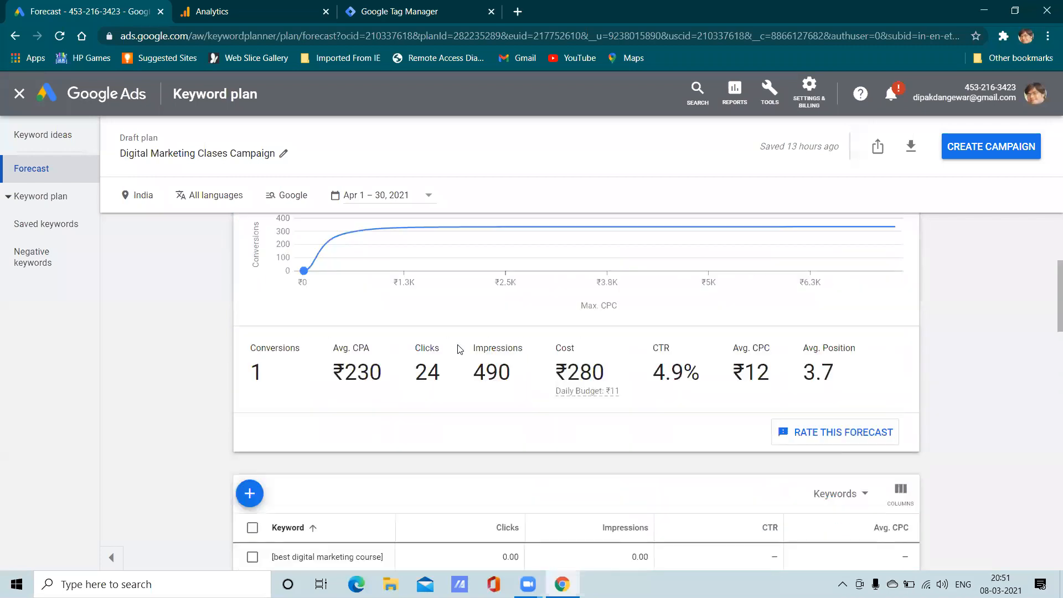
scroll(462, 339, "up", 2)
left_click(556, 252)
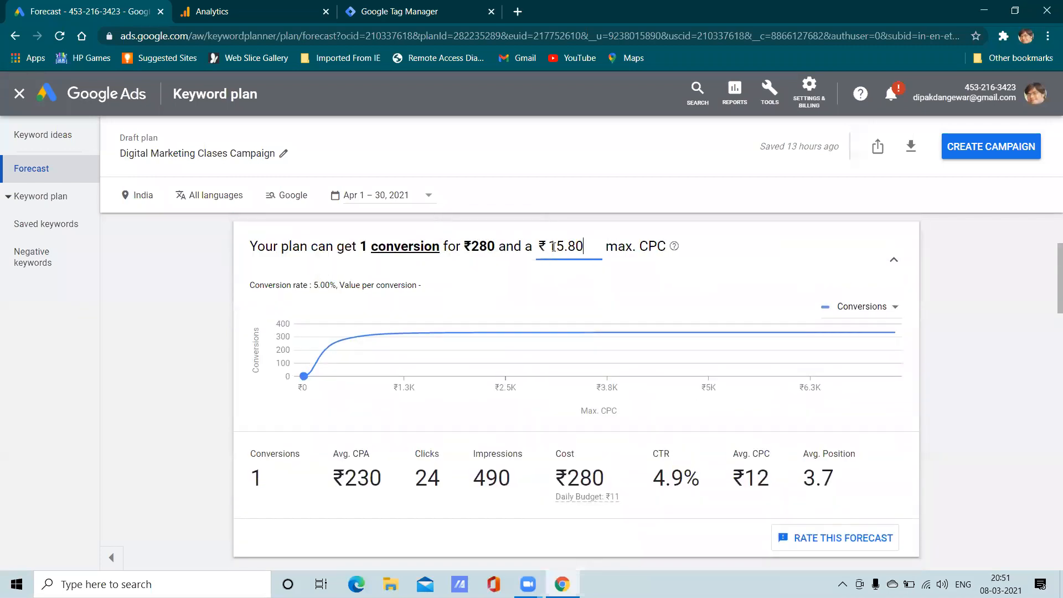
key("BackSpace")
key("BackSpace")
key("BackSpace")
type("30")
key("Return")
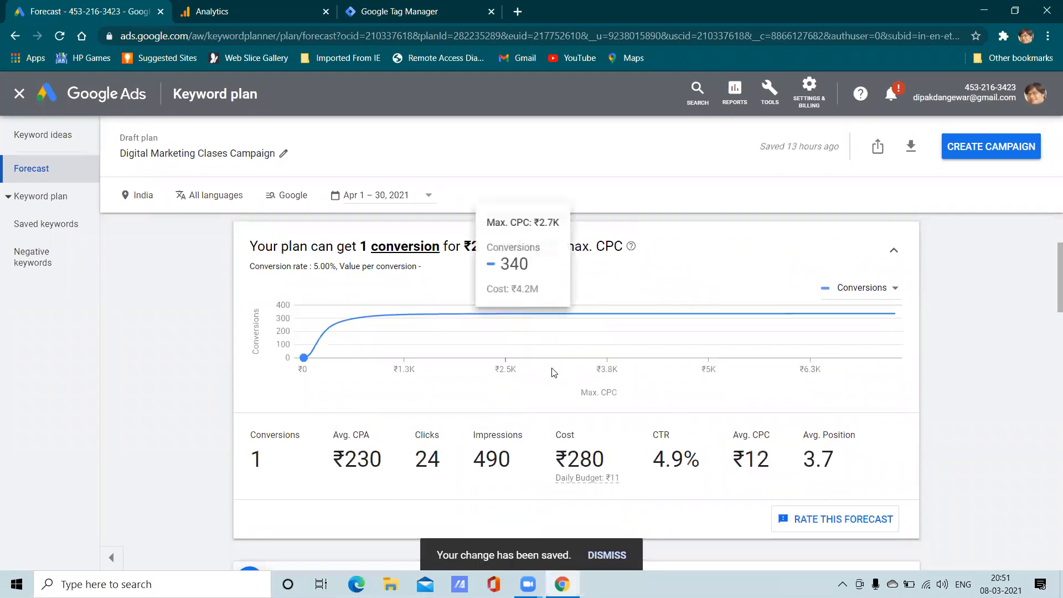
- Set the expected conversion rate to 10% and save it, leaving the value per conversion empty
left_click(432, 266)
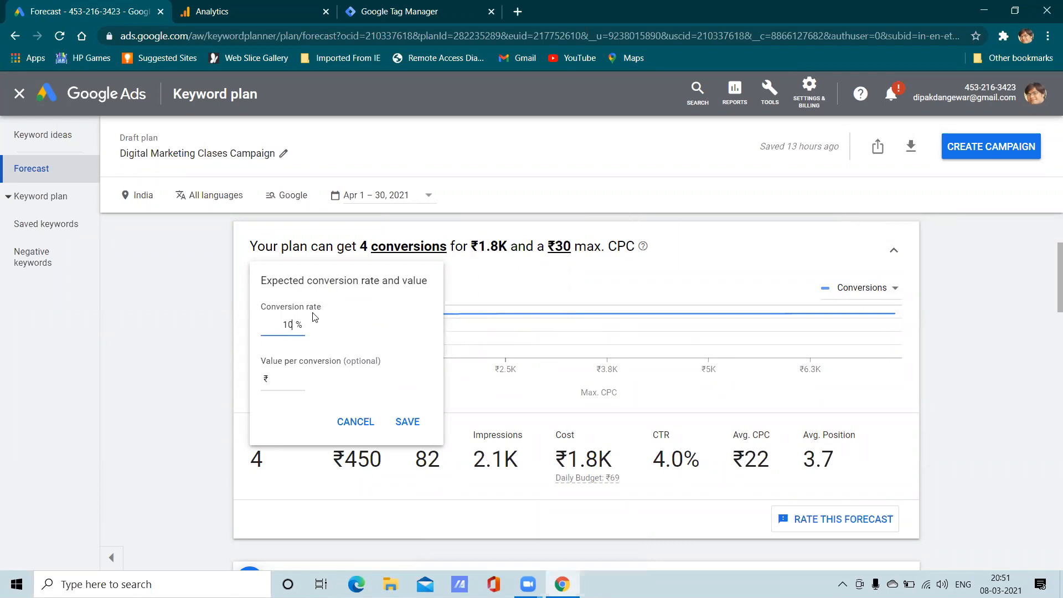
left_click(407, 421)
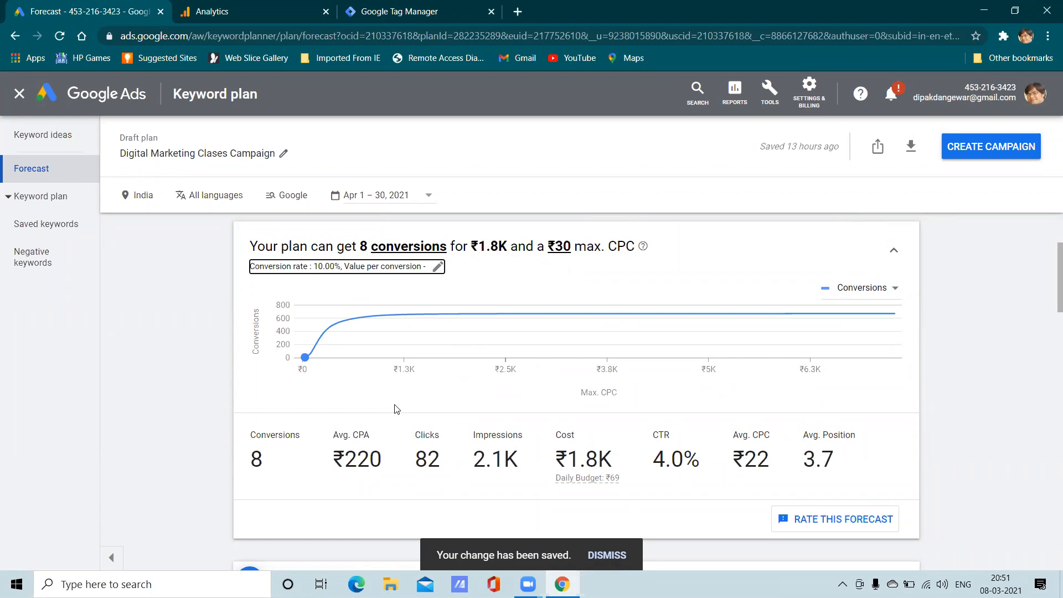
- Review the plan's forecast summary and each keyword's clicks, impressions, CTR and average CPC at the 10% conversion rate
scroll(528, 428, "down", 5)
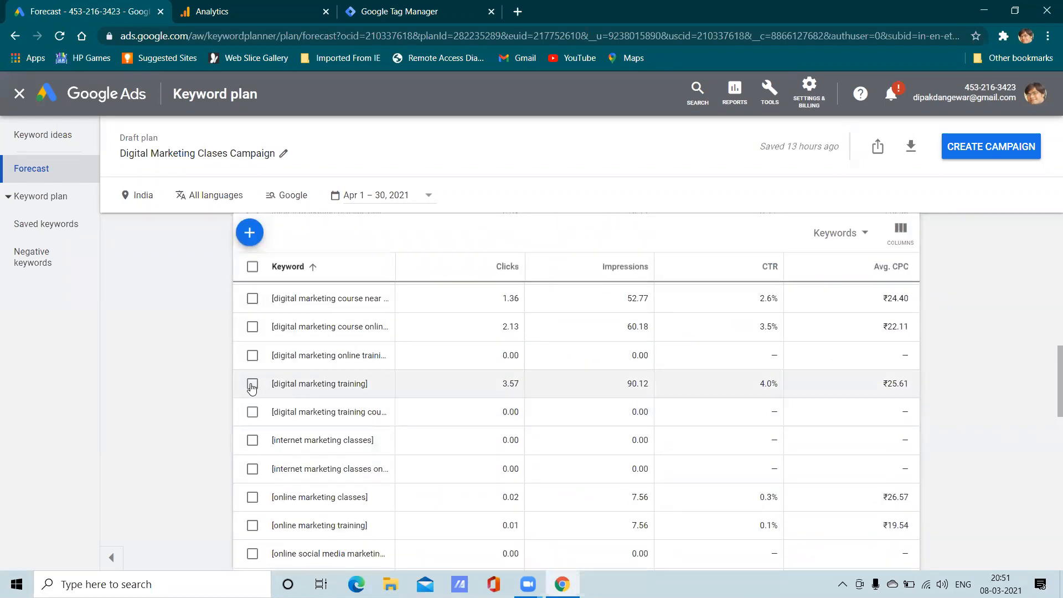
scroll(505, 369, "up", 10)
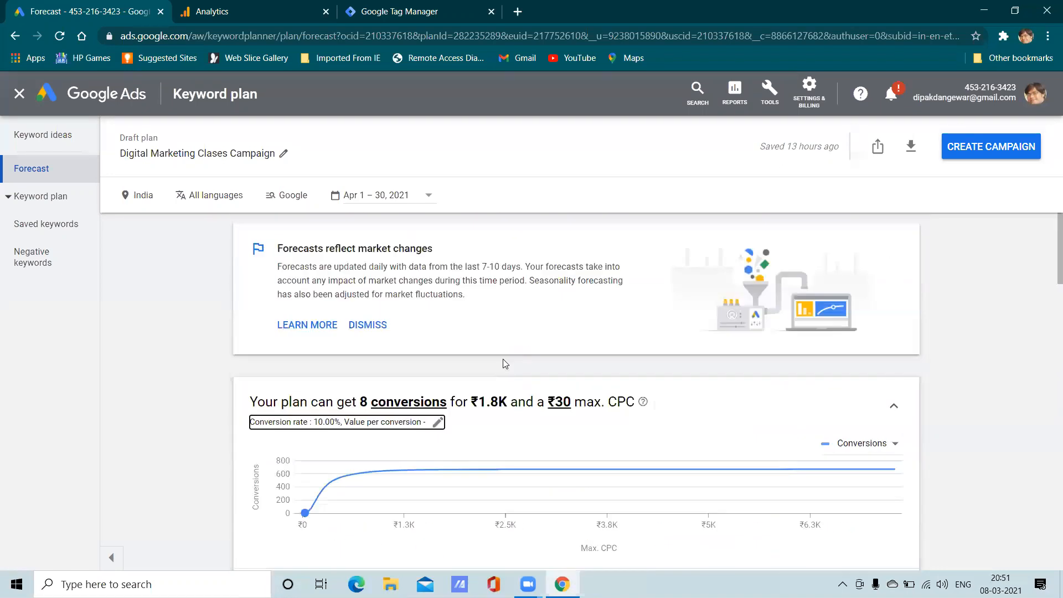
scroll(504, 363, "down", 3)
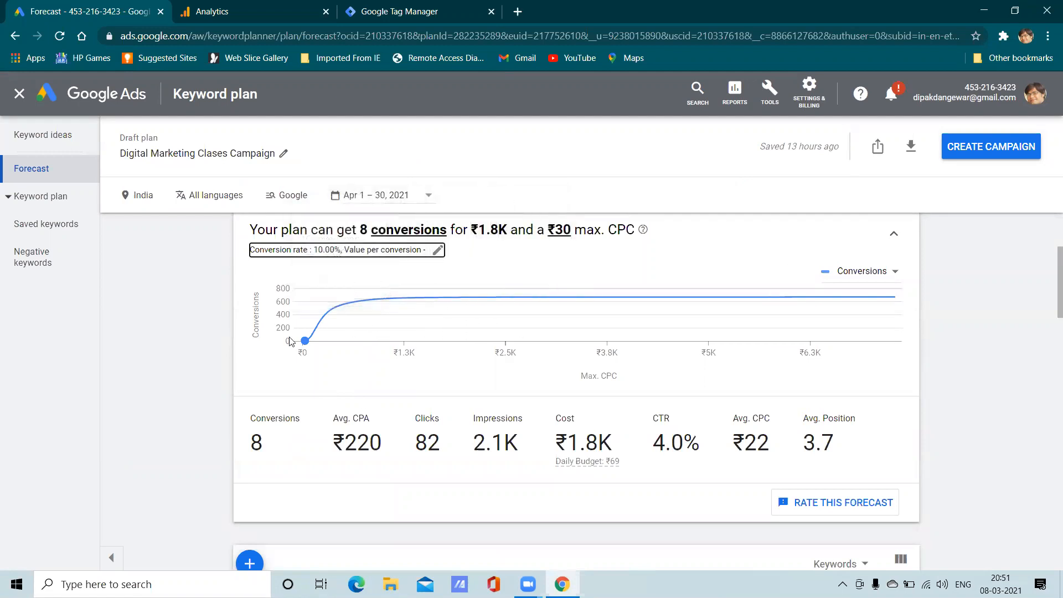
scroll(289, 340, "down", 5)
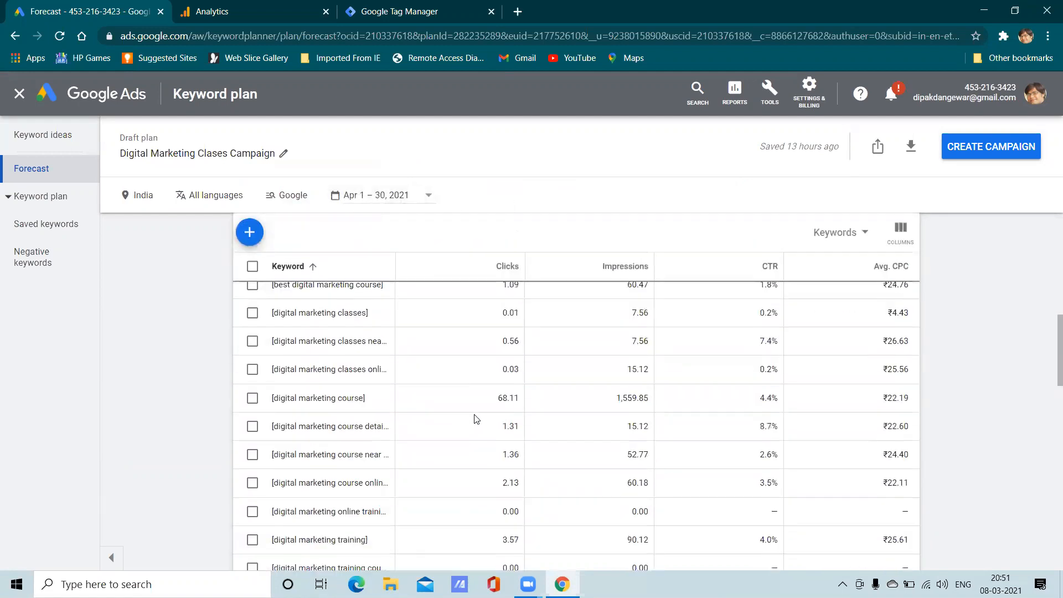
scroll(388, 402, "up", 2)
scroll(434, 403, "down", 6)
scroll(457, 409, "up", 5)
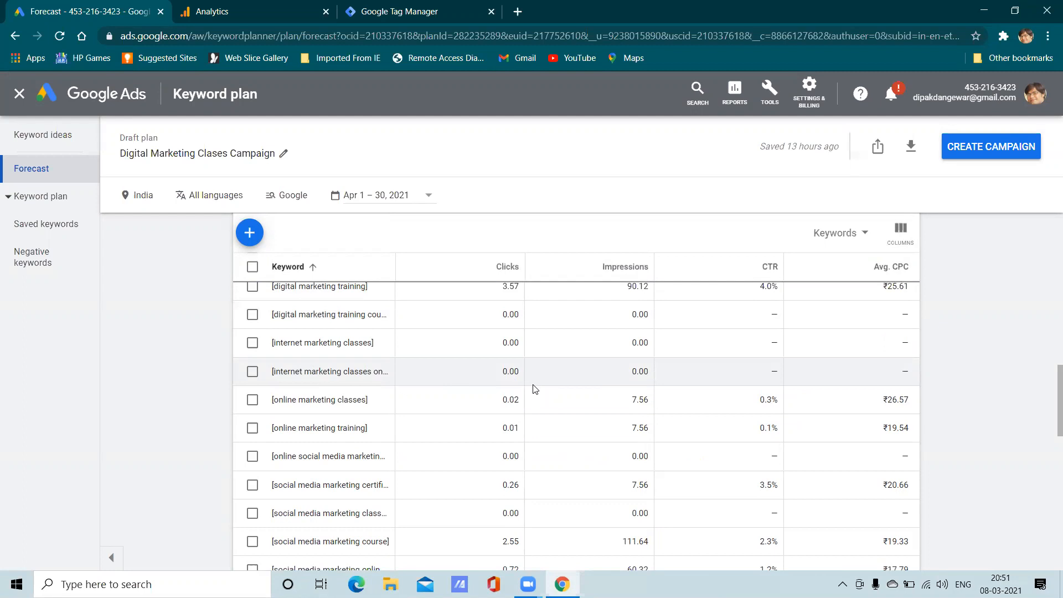
- Return to the forecast chart and move its max. CPC point up the curve to about ₹1.4K
scroll(535, 389, "up", 5)
mouse_move(282, 335)
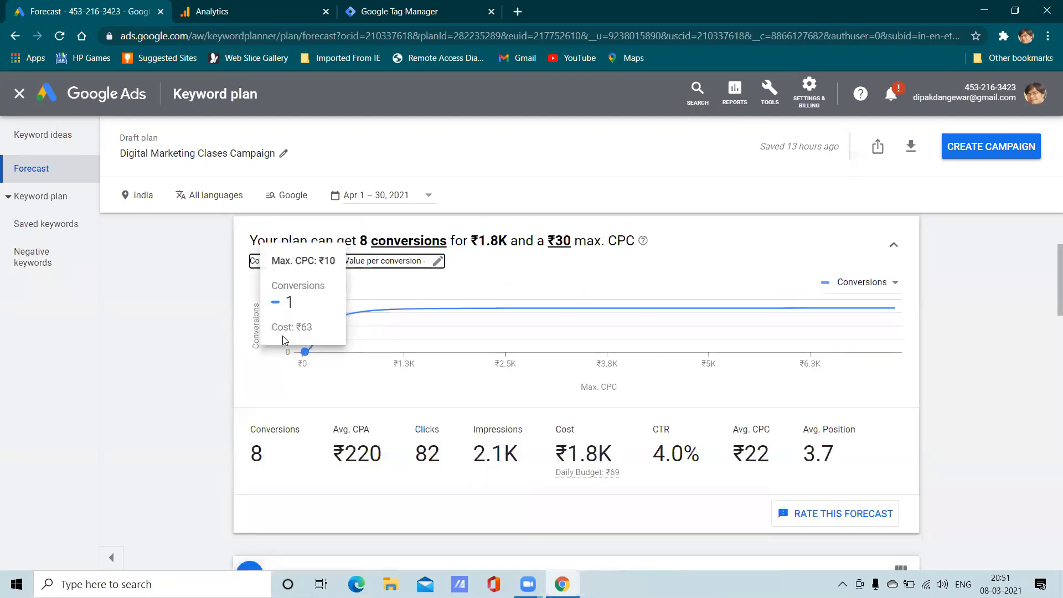
left_click_drag(306, 352, 424, 311)
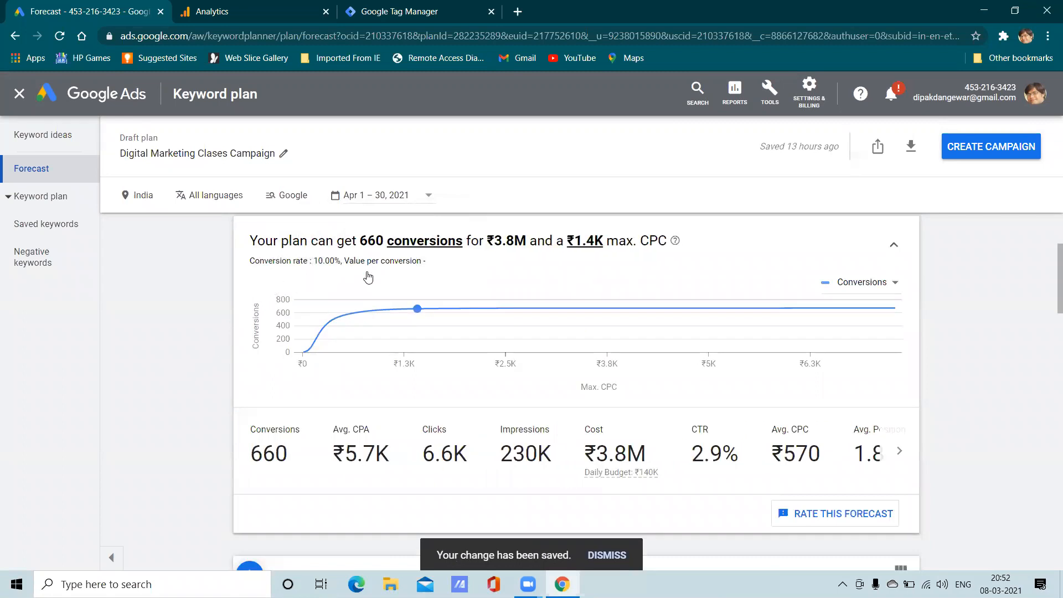
- View the suggested daily budget details, read the linked help article on the recommended average daily budget, and close it
left_click(618, 474)
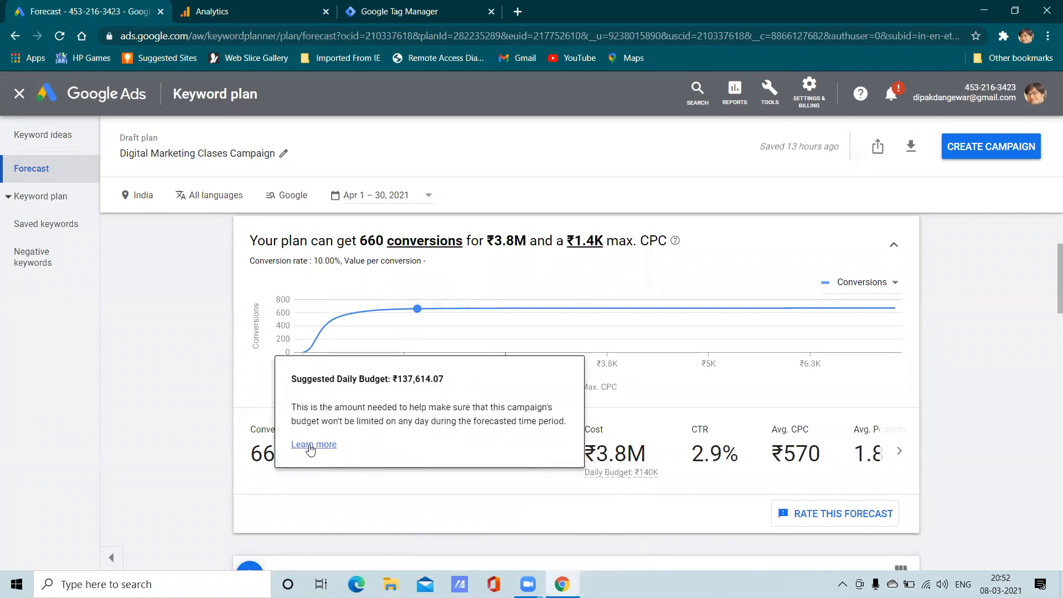
left_click(312, 445)
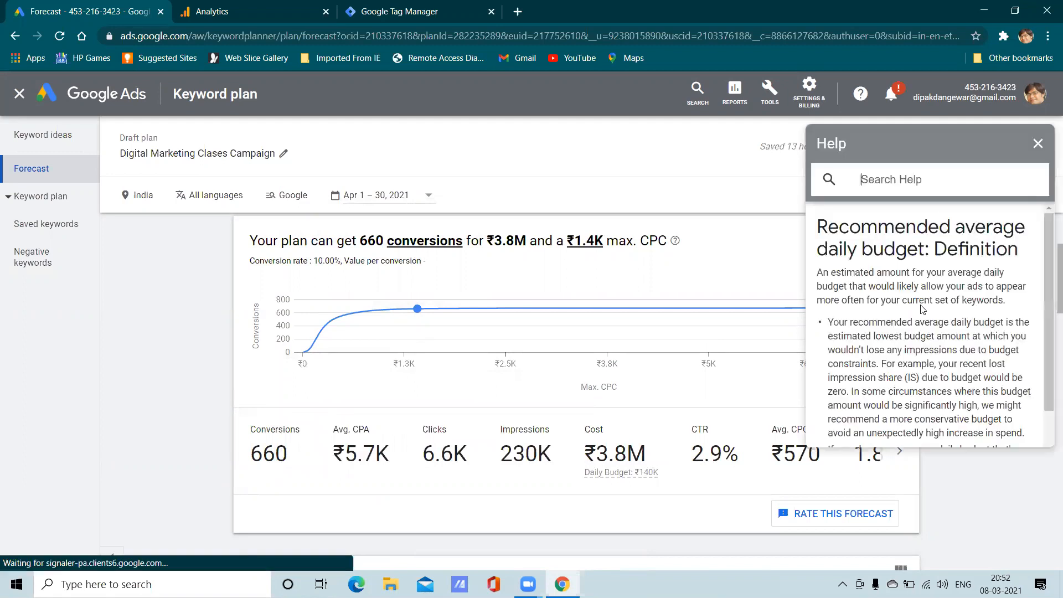
scroll(921, 309, "down", 5)
scroll(921, 309, "down", 2)
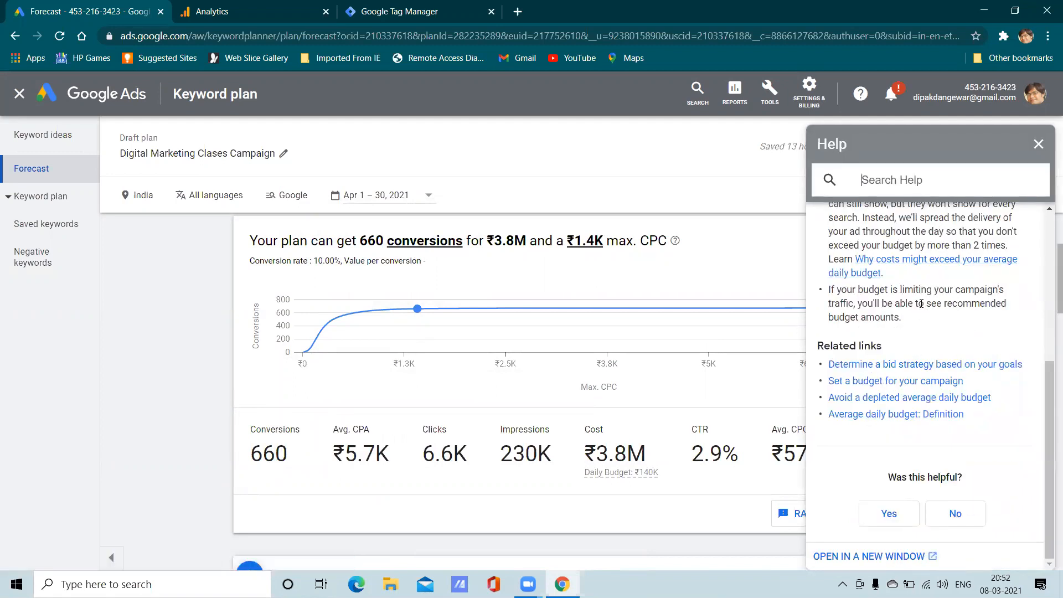
scroll(920, 304, "up", 5)
left_click(1038, 145)
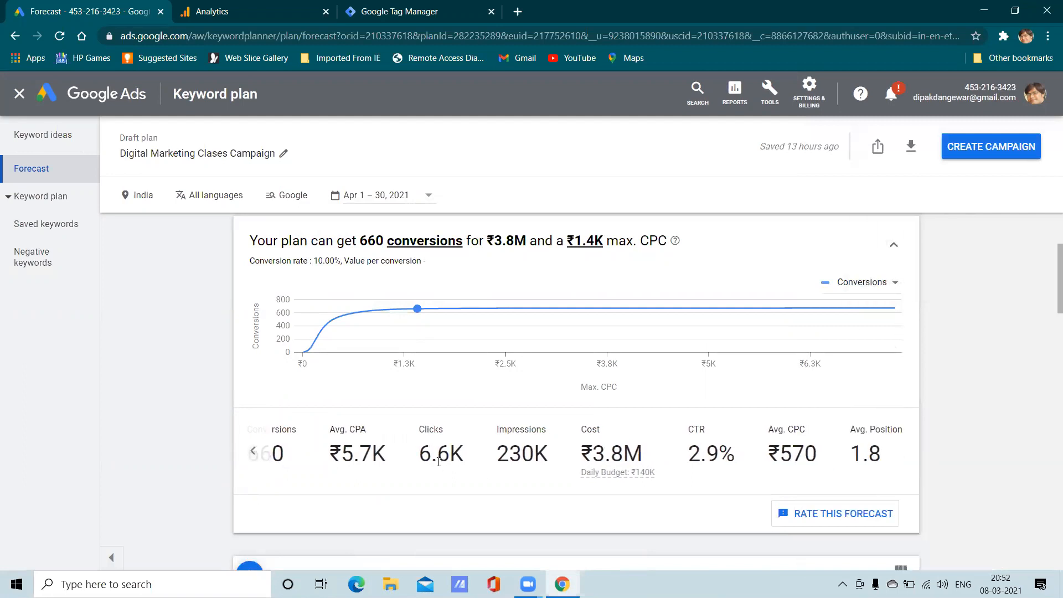
- Scan the forecast metrics and curve, and set the max. CPC to about ₹210 on the chart
left_click(254, 455)
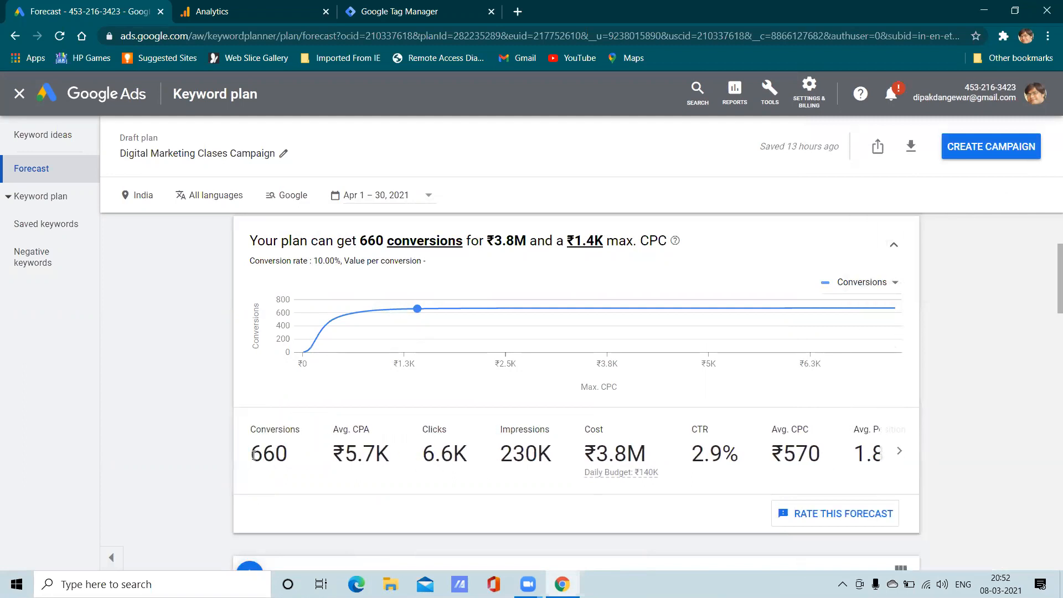
mouse_move(419, 311)
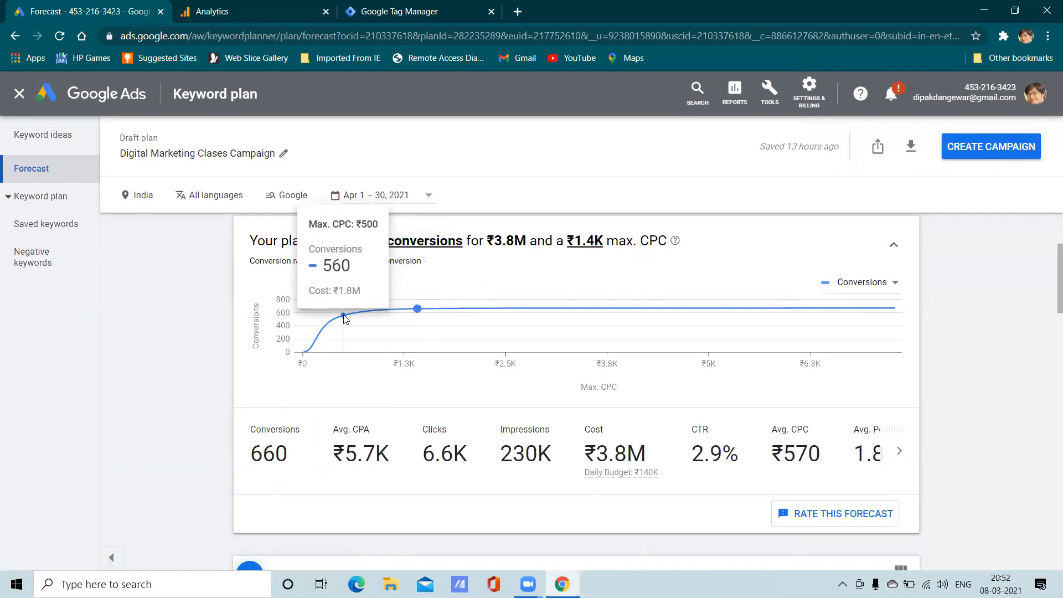
left_click(320, 341)
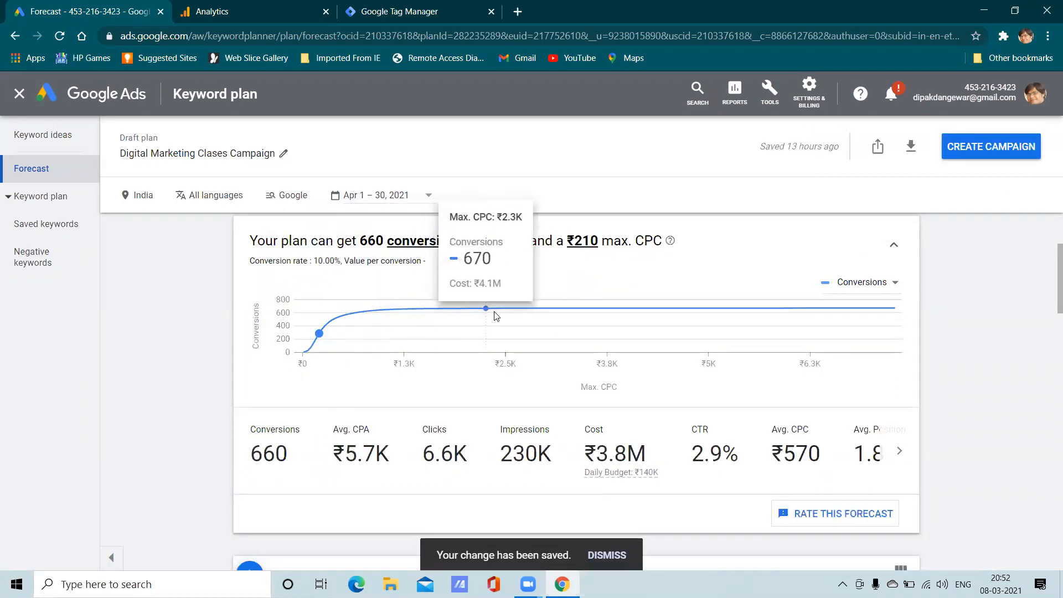
- Set the forecast's maximum CPC to ₹20
left_click(588, 241)
key("BackSpace")
key("BackSpace")
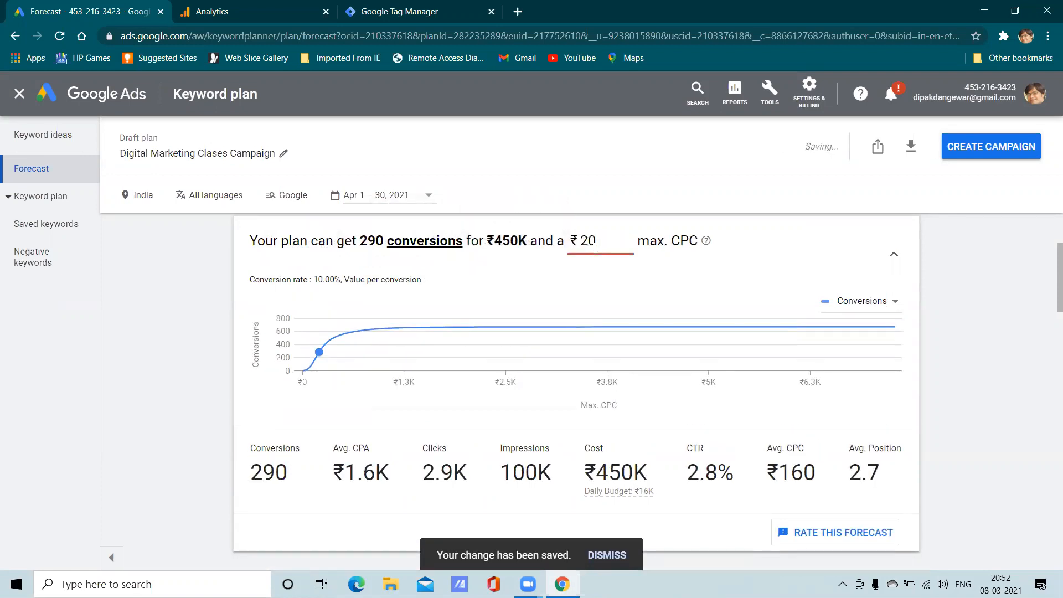
key("Return")
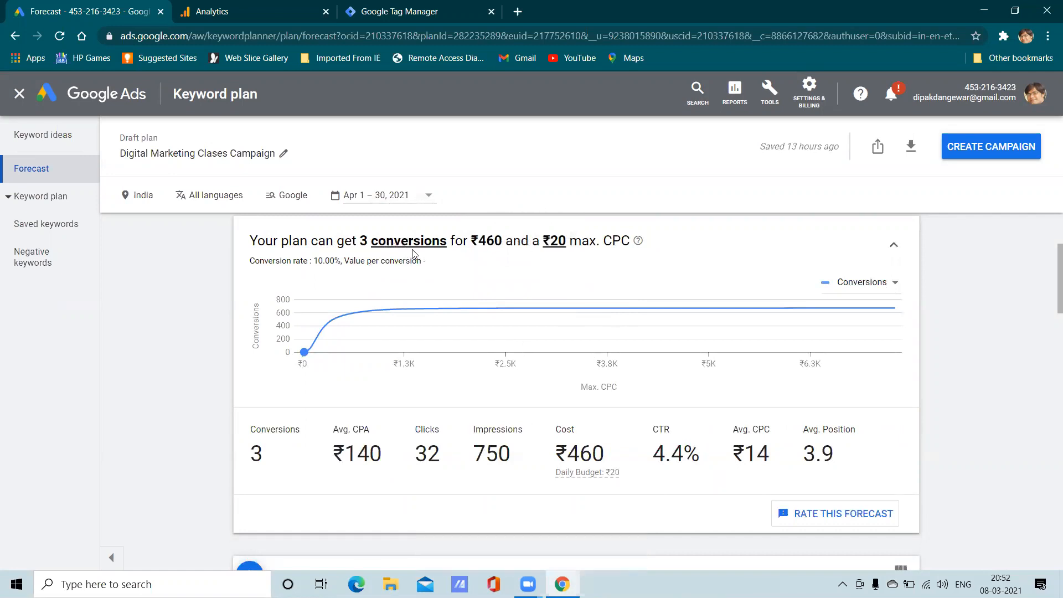
- Examine the forecast's conversions, cost and other metrics together with the keyword table for the ₹20 bid
left_click_drag(475, 240, 504, 240)
triple_click(494, 240)
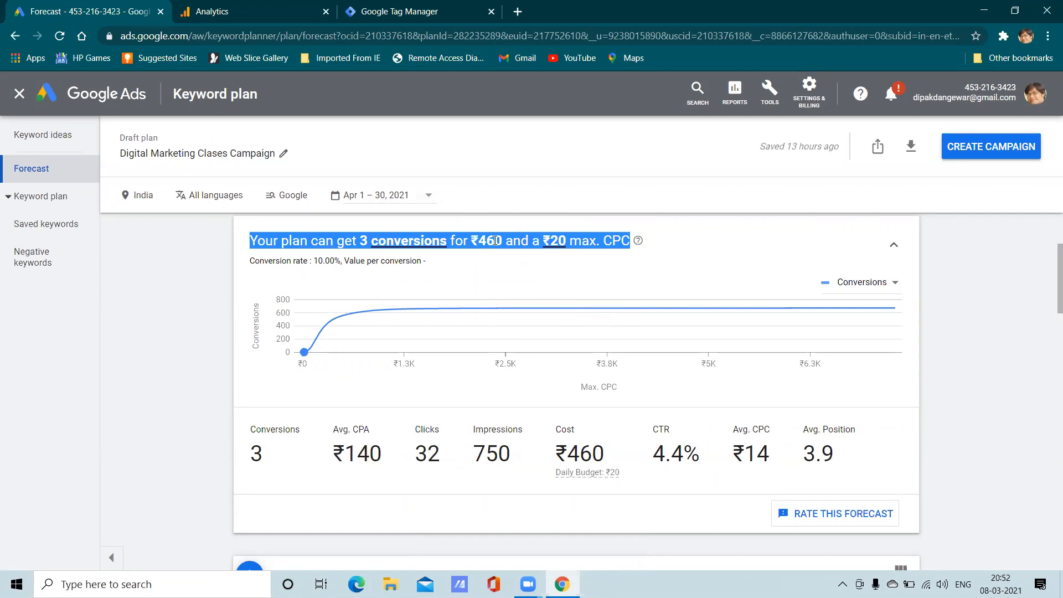
left_click(492, 269)
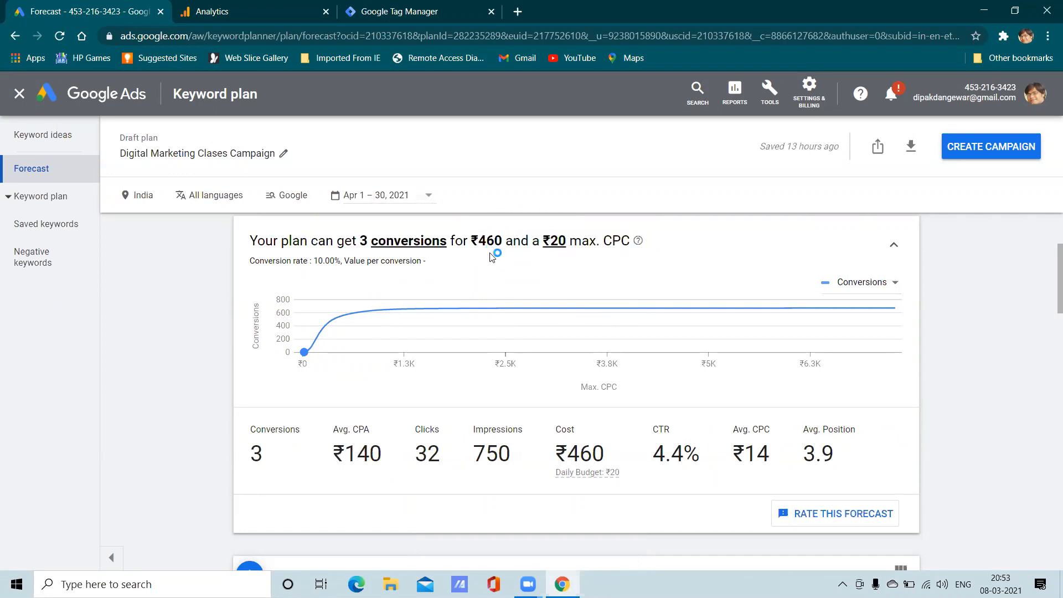
triple_click(487, 242)
left_click(489, 244)
mouse_move(334, 270)
scroll(350, 482, "down", 5)
scroll(327, 403, "down", 8)
scroll(331, 408, "up", 6)
scroll(330, 408, "up", 3)
scroll(331, 407, "down", 2)
scroll(330, 409, "up", 6)
scroll(331, 412, "up", 2)
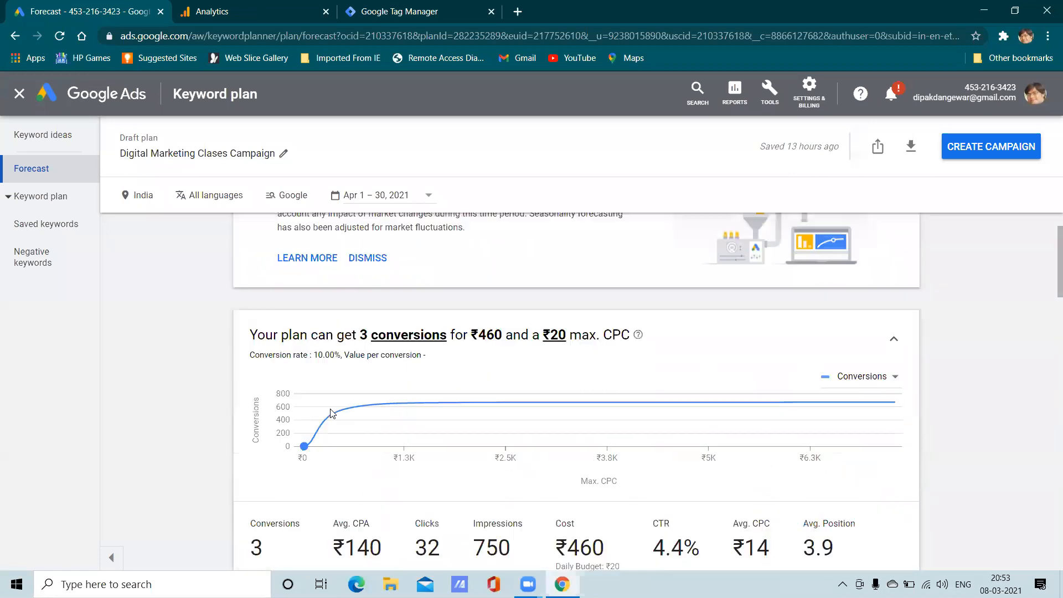
scroll(331, 412, "down", 9)
scroll(328, 408, "up", 6)
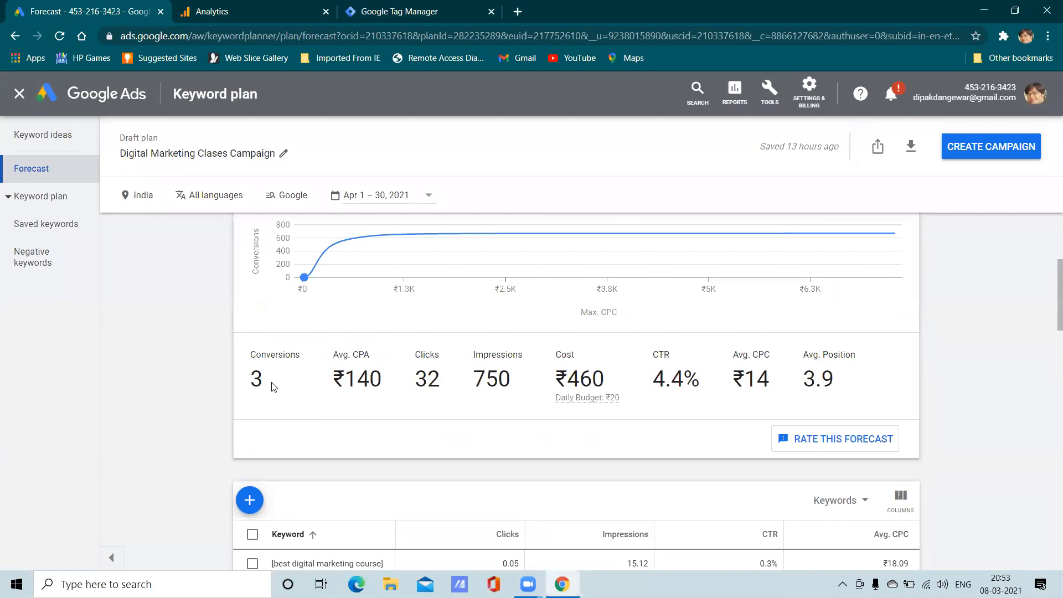
scroll(269, 386, "up", 2)
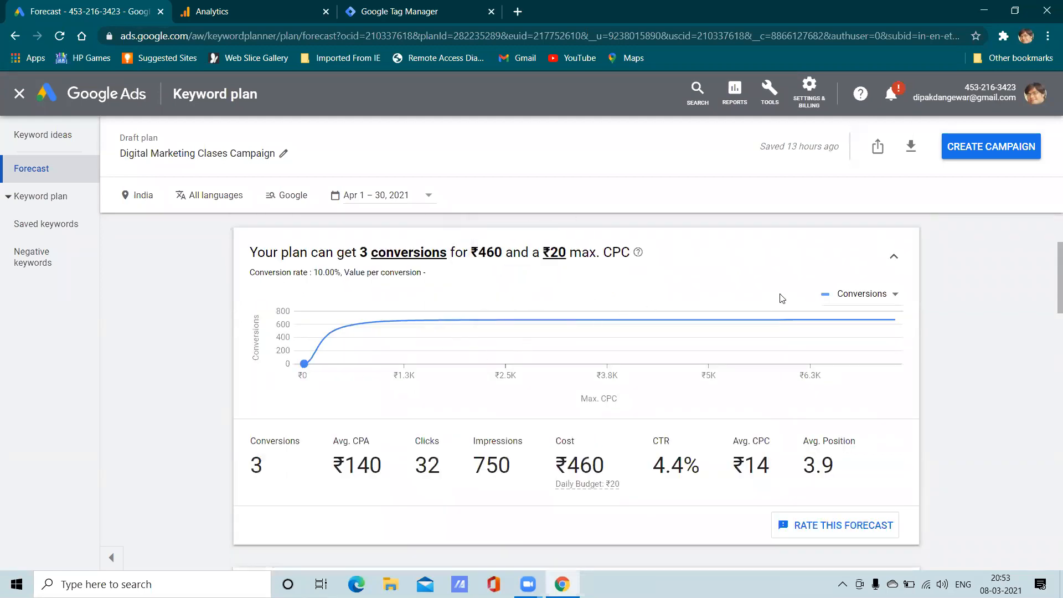
- Plot Clicks on the forecast chart and pick the curve point at about ₹1K maximum CPC
left_click(844, 303)
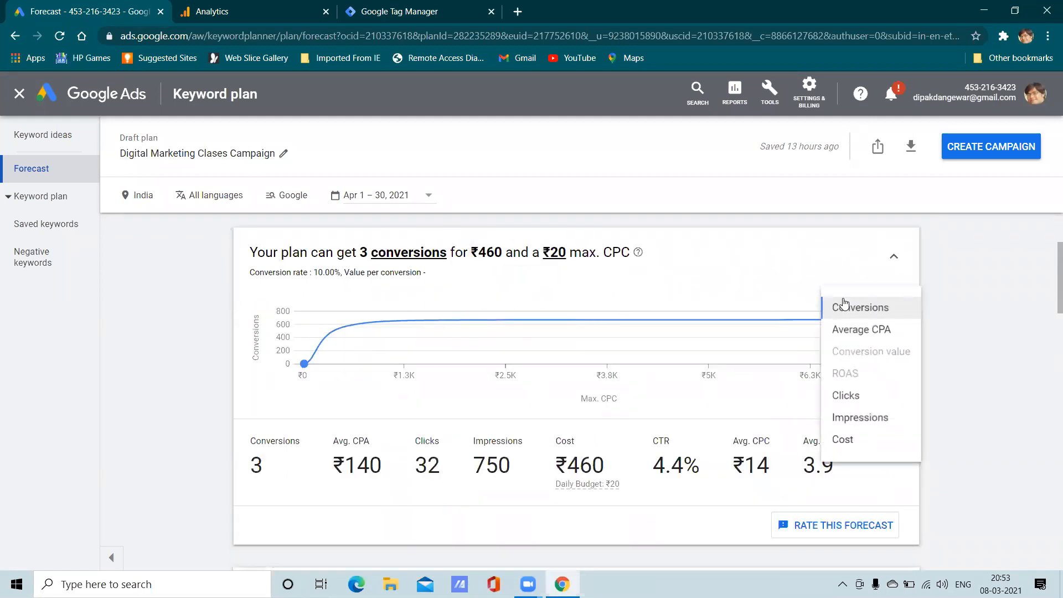
left_click(865, 395)
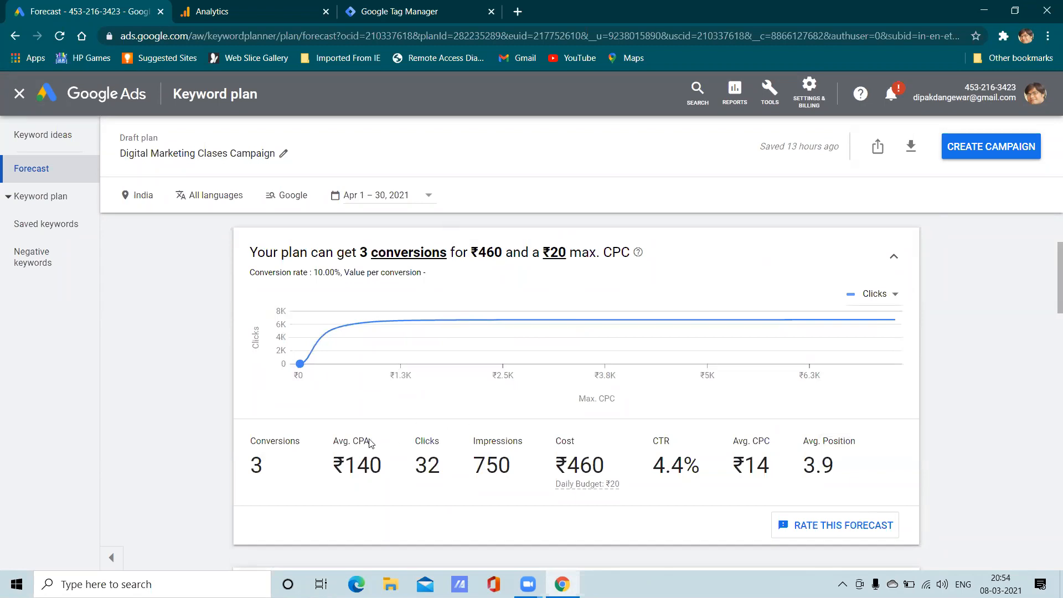
mouse_move(327, 331)
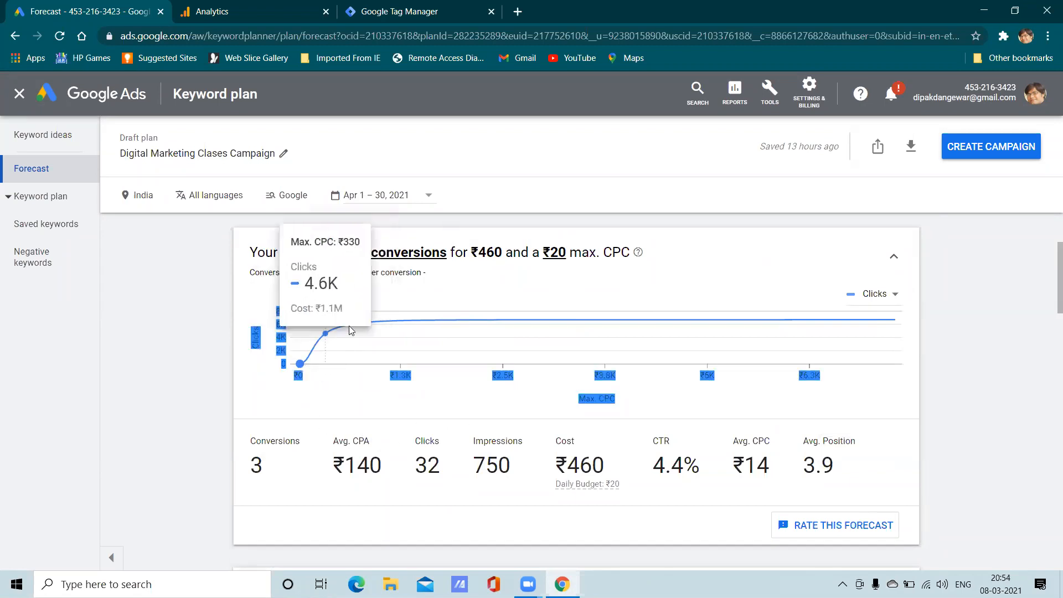
left_click(383, 320)
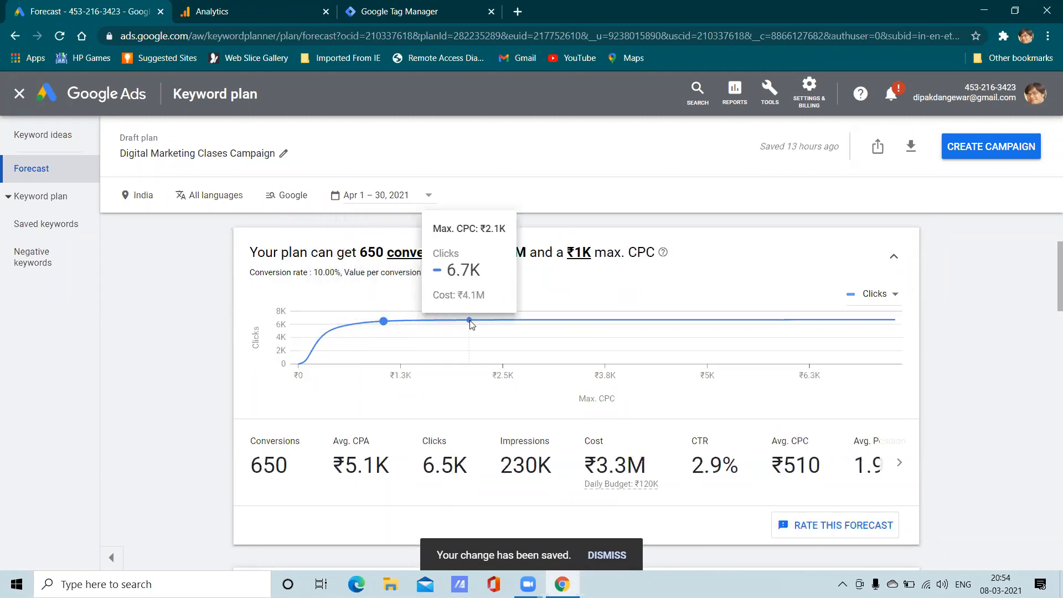
- Set the forecast's maximum CPC to ₹25
left_click(580, 256)
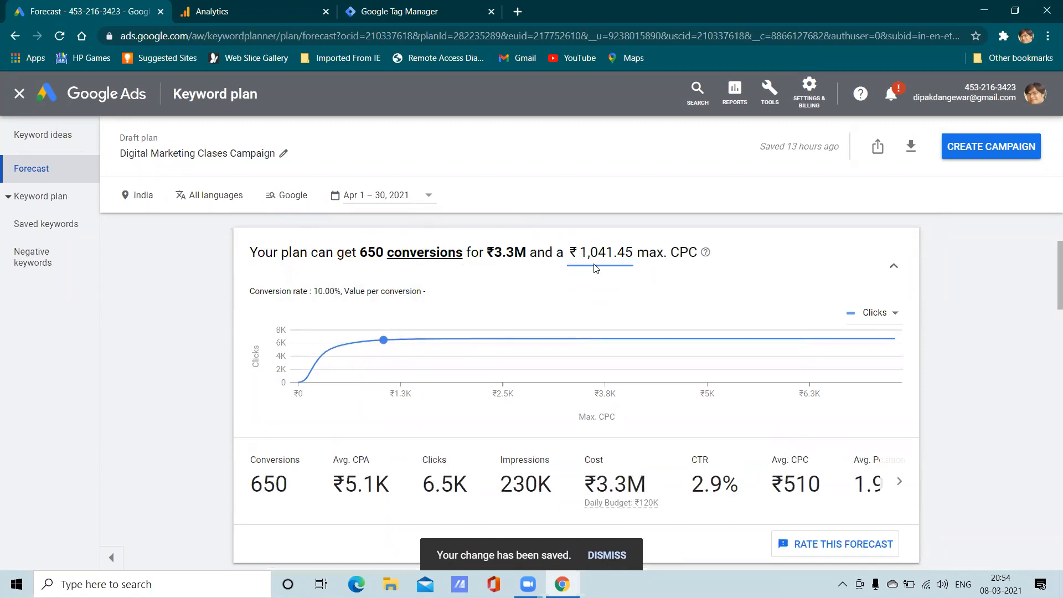
key("BackSpace")
key("BackSpace")
key("BackSpace")
key("BackSpace")
key("BackSpace")
key("BackSpace")
key("BackSpace")
key("BackSpace")
type("10")
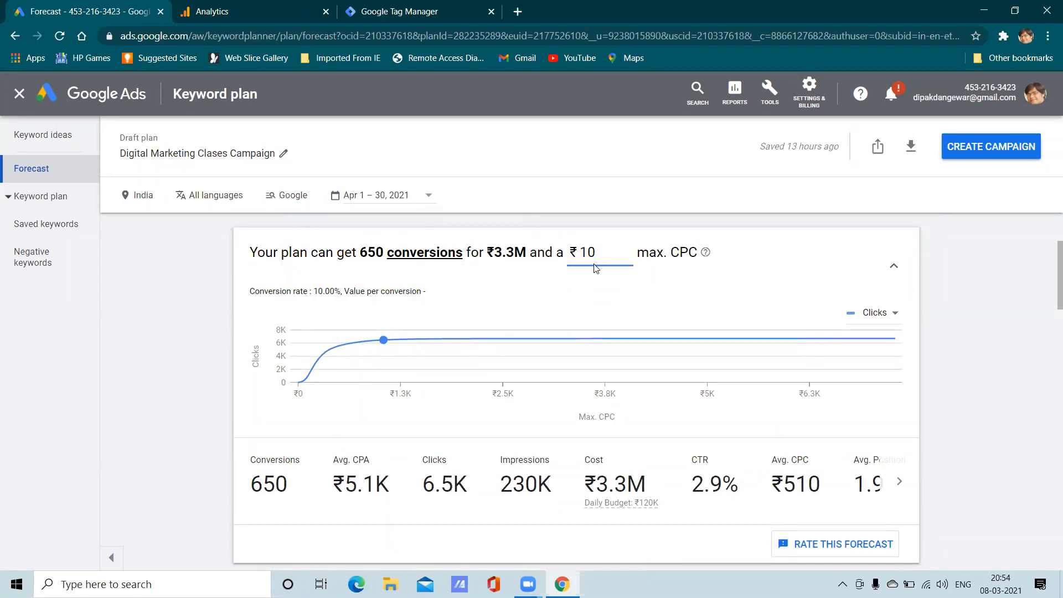
key("BackSpace")
type("20")
key("BackSpace")
type("5")
key("Return")
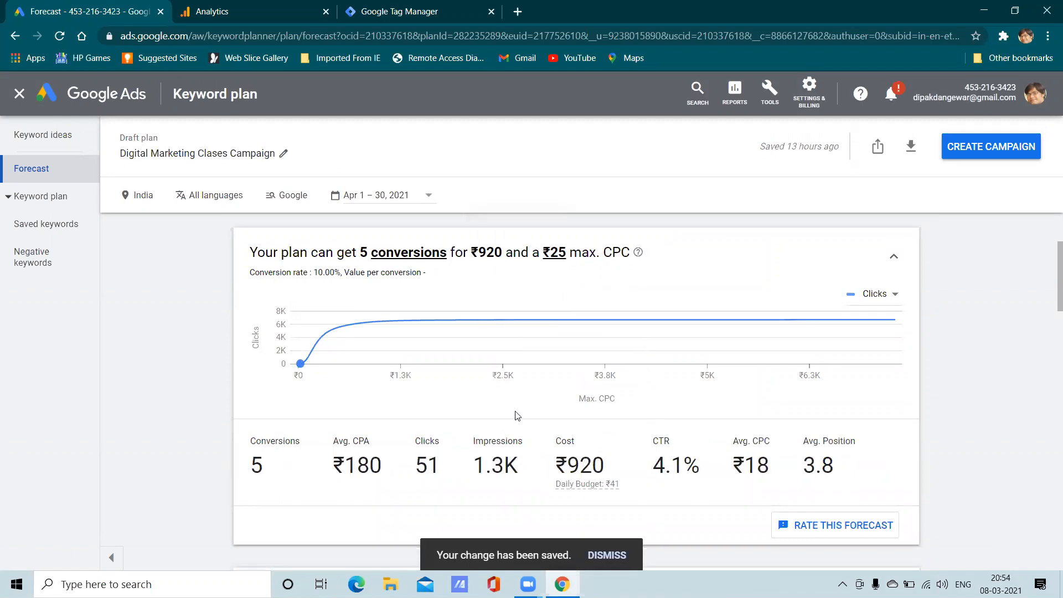
- Set the forecast's maximum CPC to ₹50 and check the estimated cost and average position
left_click(562, 253)
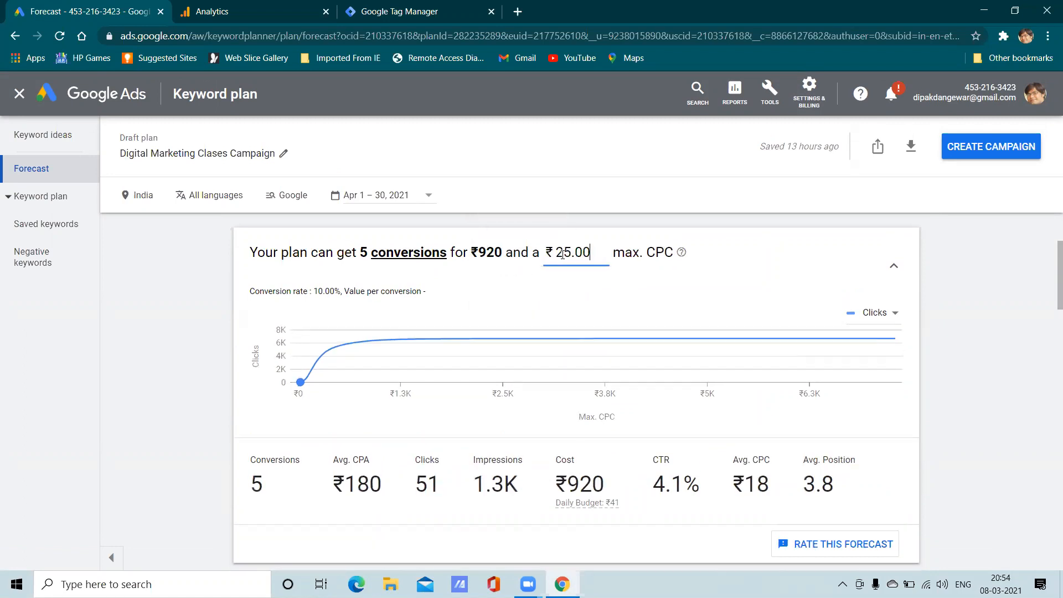
key("BackSpace")
key("BackSpace")
key("BackSpace")
type("50")
key("Return")
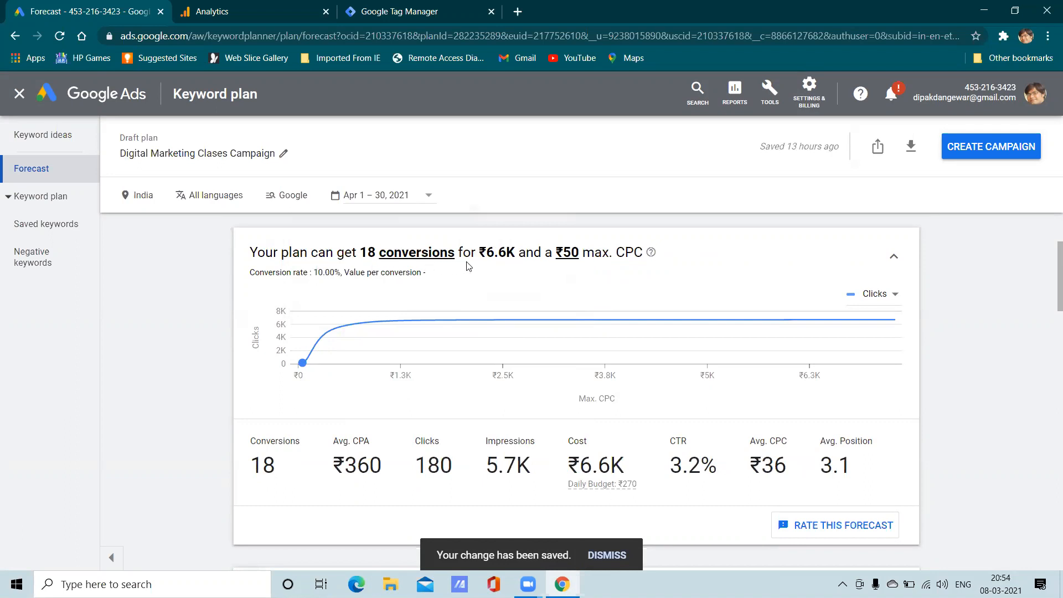
left_click_drag(517, 250, 487, 249)
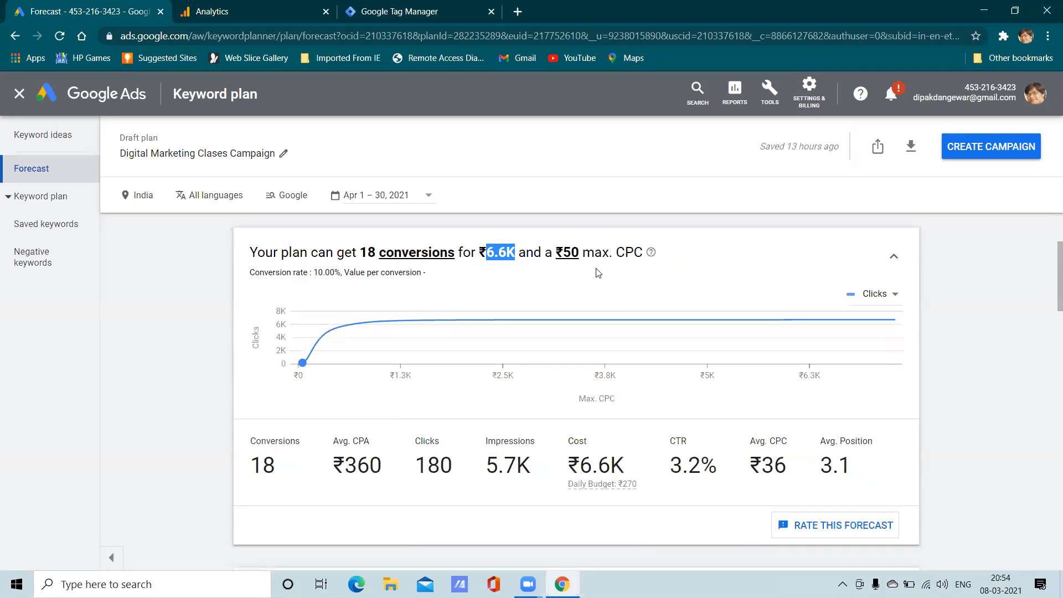
left_click(578, 272)
triple_click(835, 465)
left_click(812, 479)
- Set the forecast's maximum CPC to ₹100
left_click(570, 253)
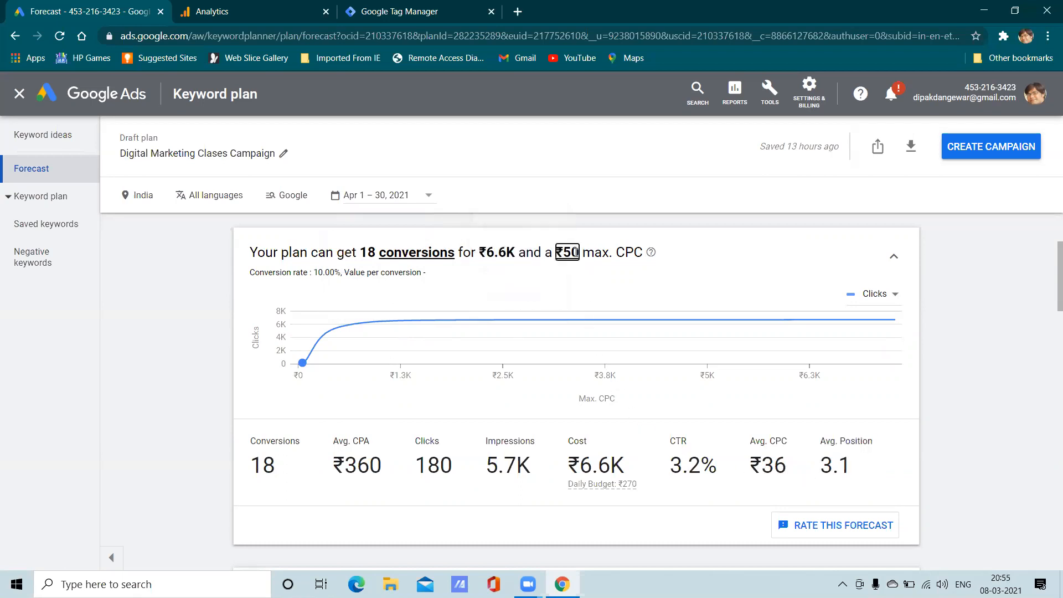
key("BackSpace")
key("BackSpace")
key("BackSpace")
key("BackSpace")
key("BackSpace")
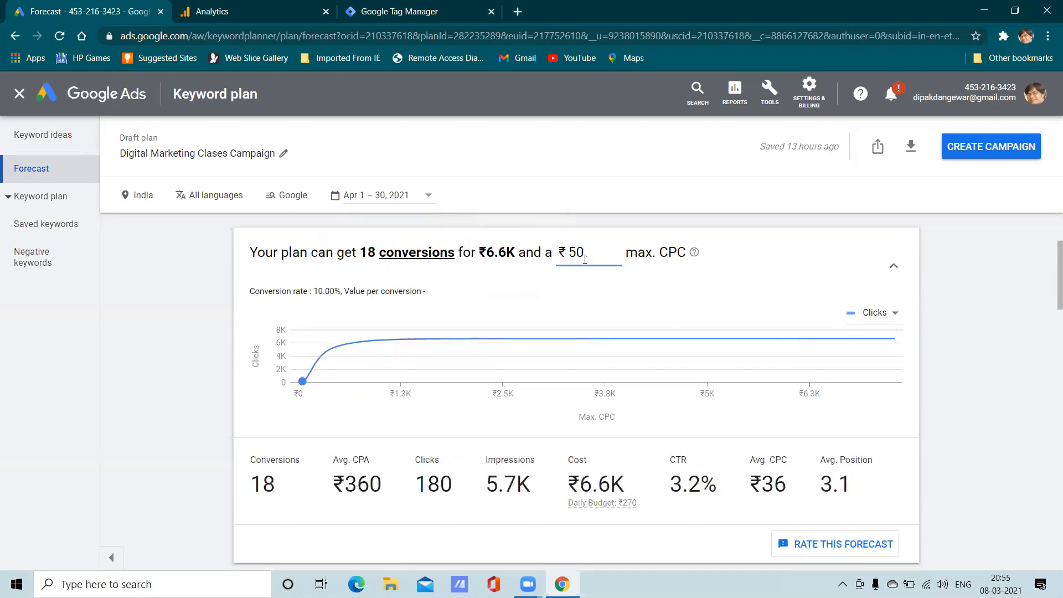
type("100")
key("Return")
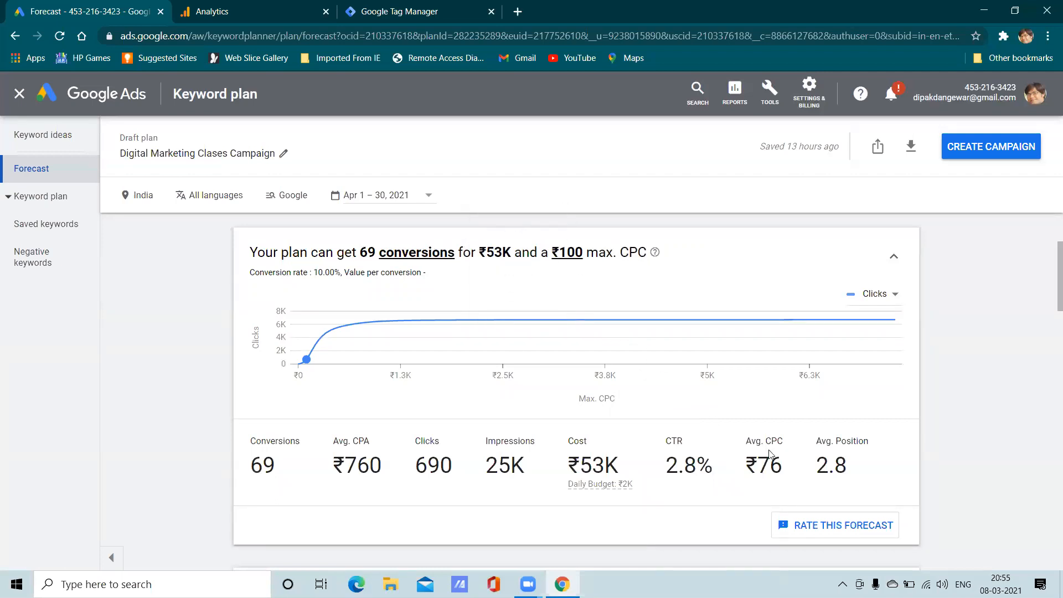
- Review the ₹100 forecast's overall metrics and the clicks, impressions, CTR and average CPC of each keyword
scroll(689, 463, "down", 6)
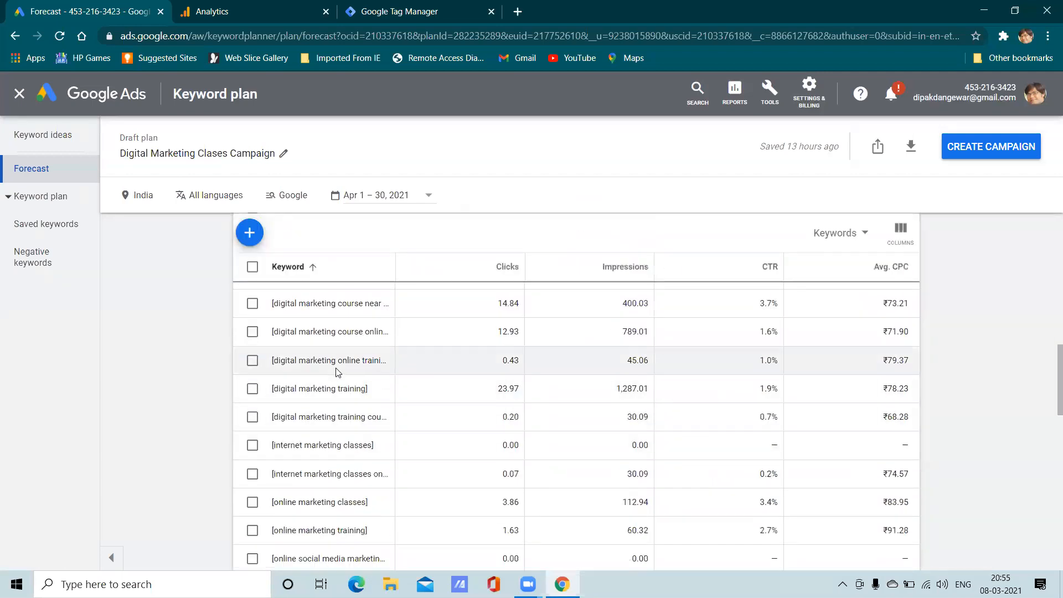
scroll(603, 407, "up", 2)
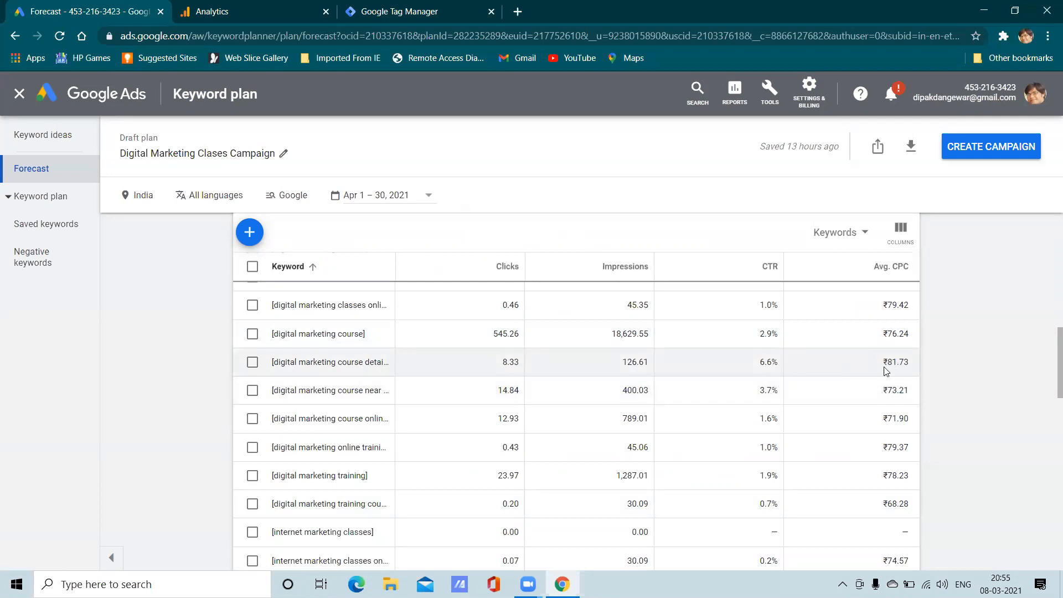
scroll(796, 377, "up", 10)
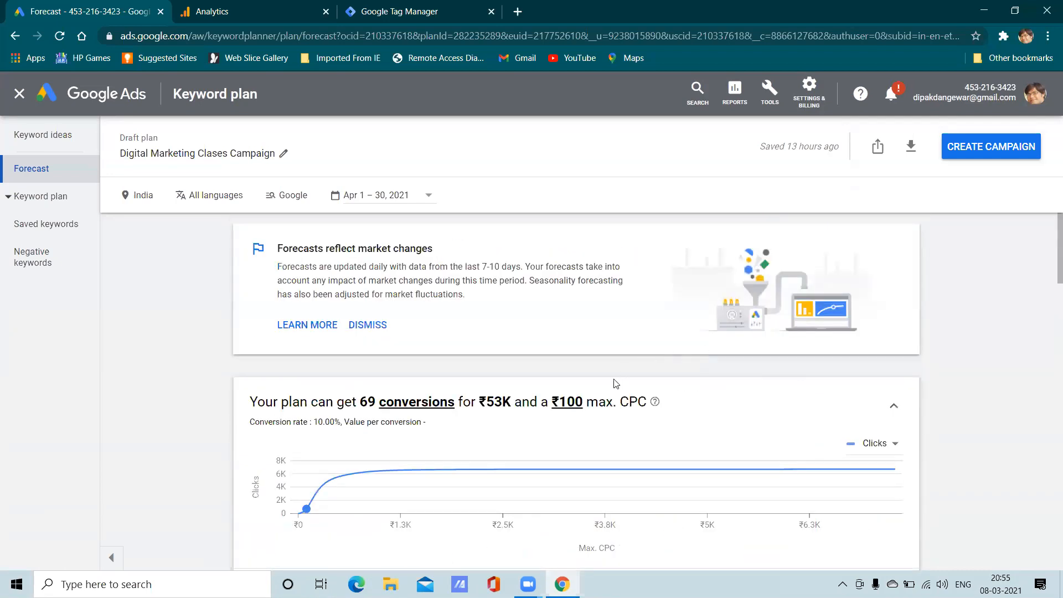
scroll(753, 383, "down", 3)
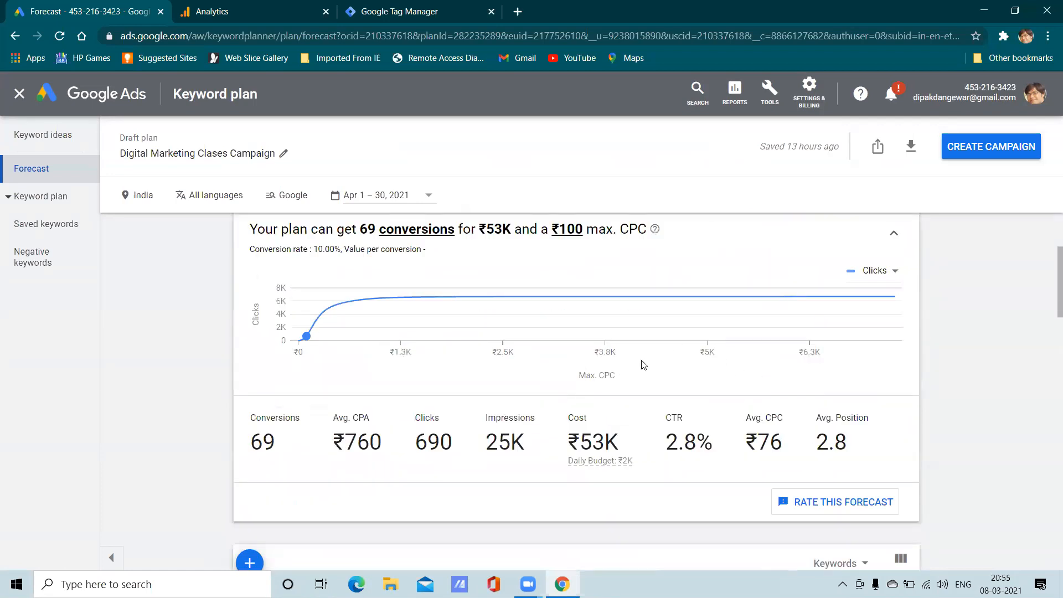
scroll(642, 415, "down", 2)
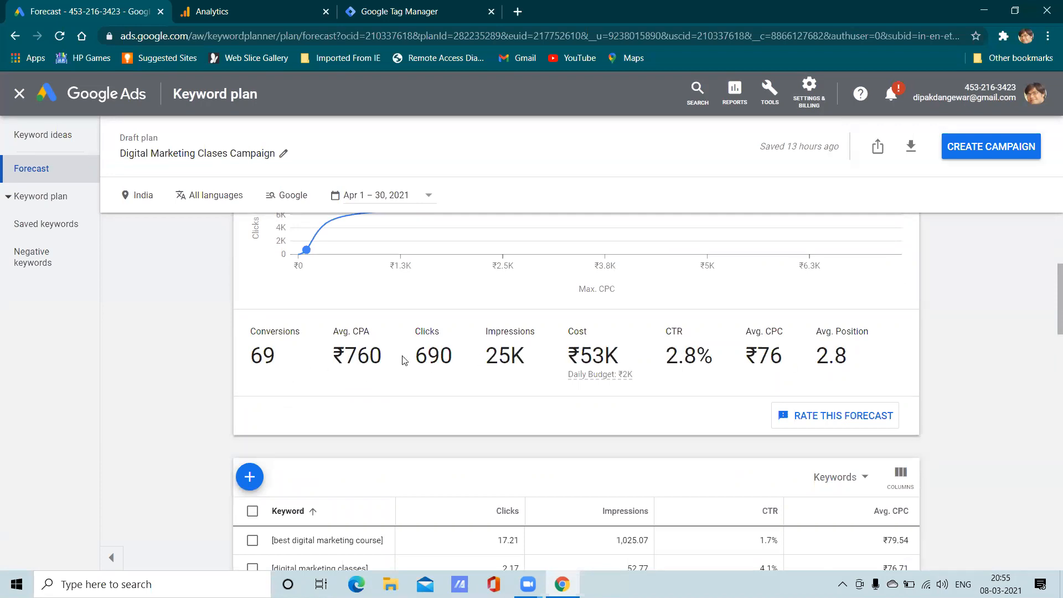
scroll(465, 396, "up", 3)
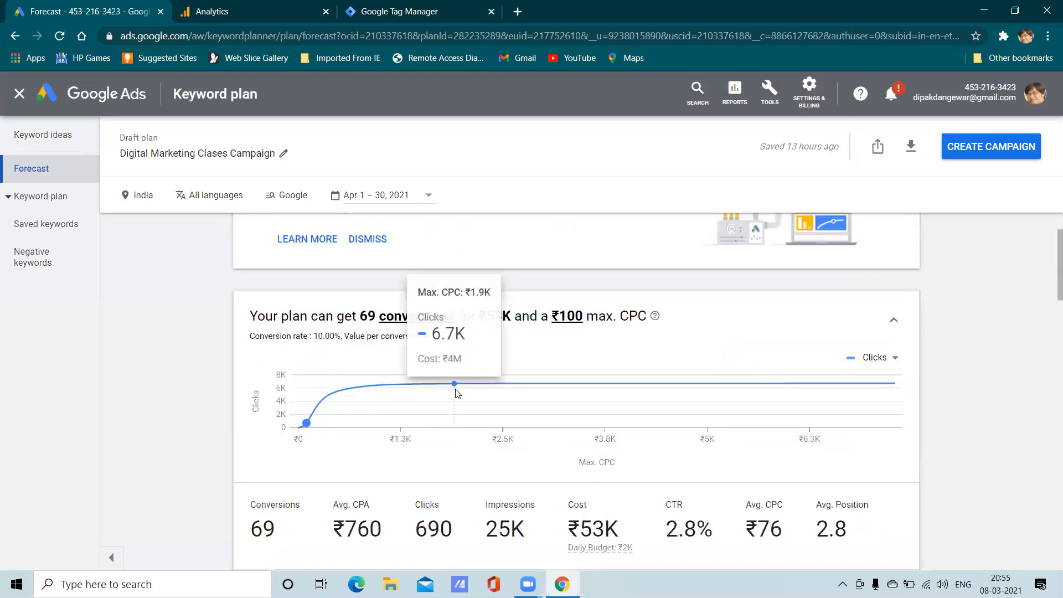
scroll(455, 386, "down", 3)
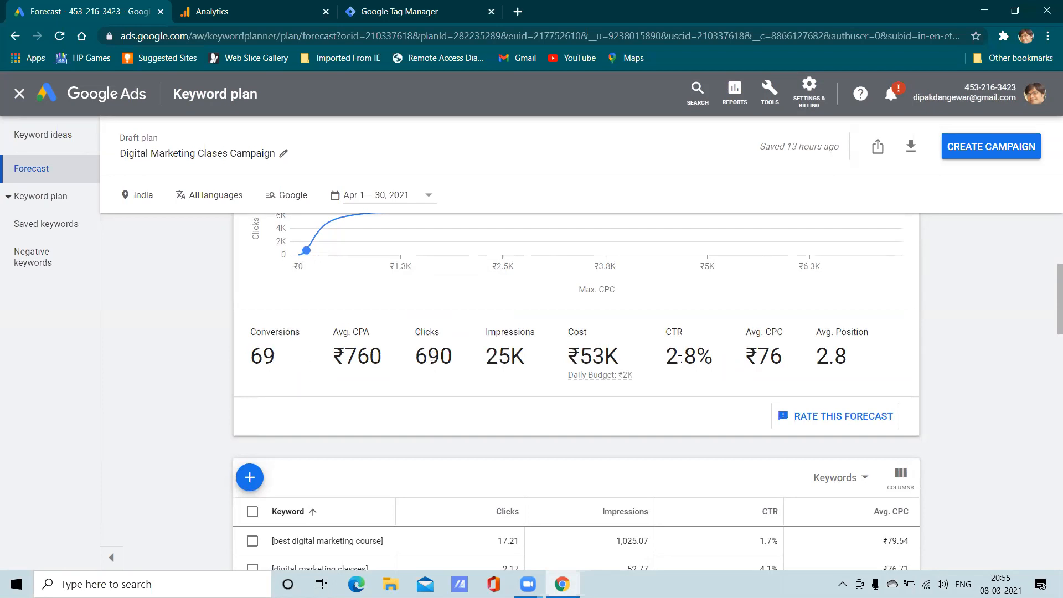
scroll(689, 391, "up", 5)
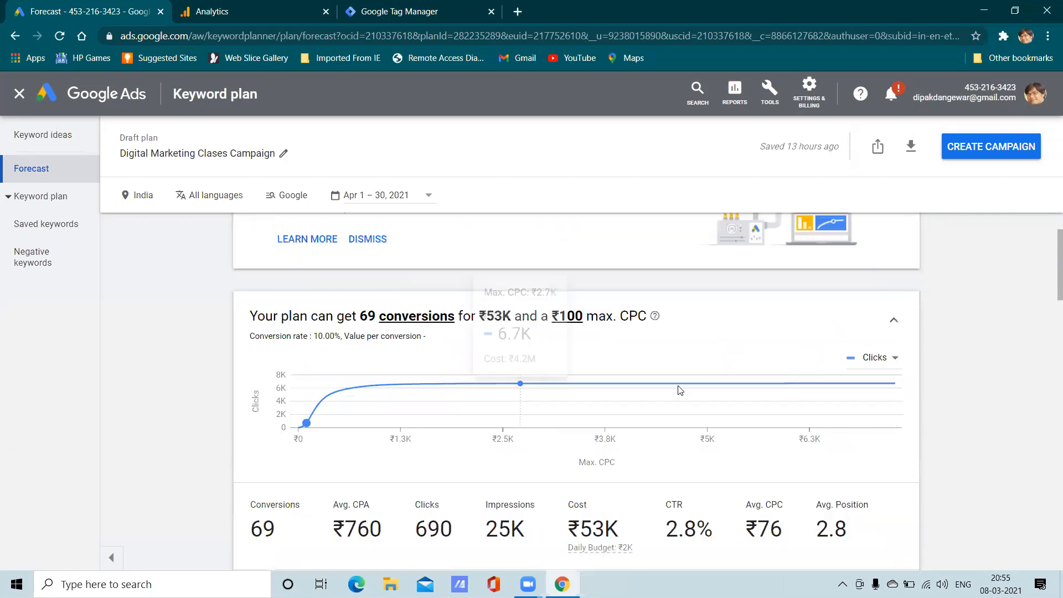
scroll(673, 386, "down", 3)
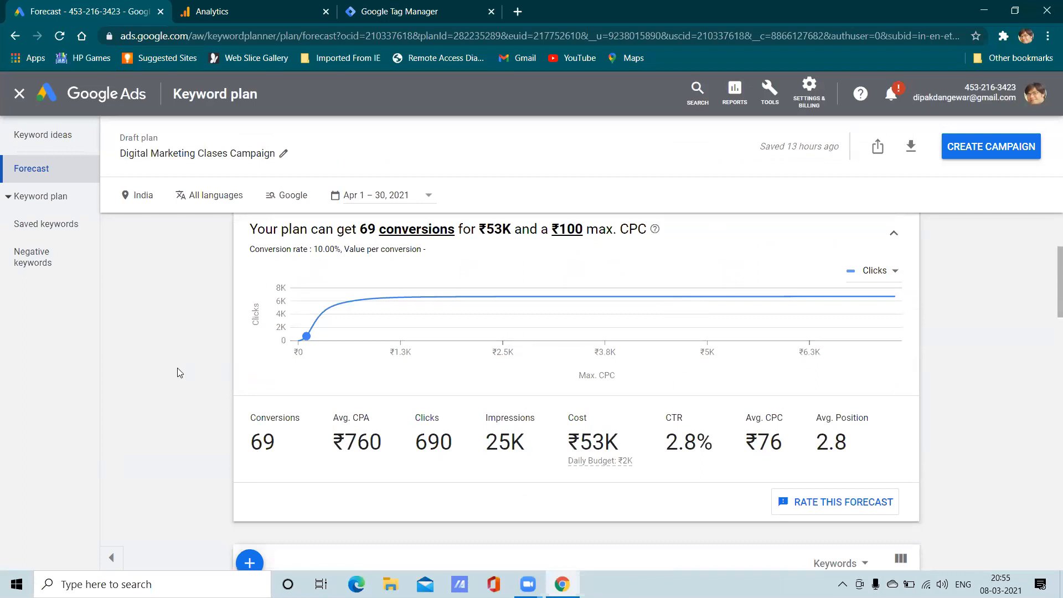
scroll(929, 331, "up", 2)
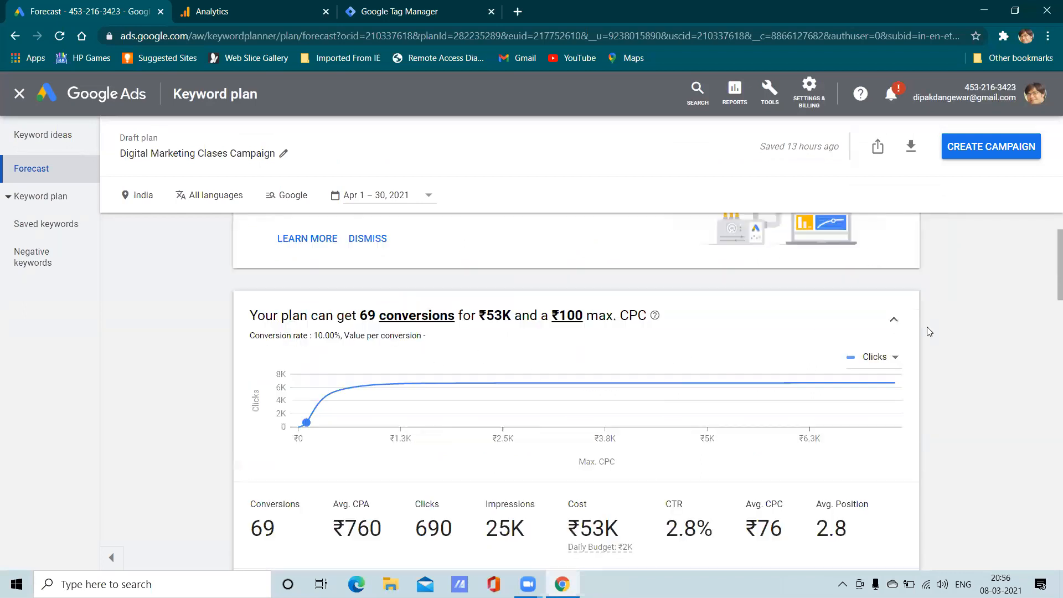
scroll(928, 331, "up", 2)
scroll(923, 326, "down", 10)
scroll(922, 324, "up", 8)
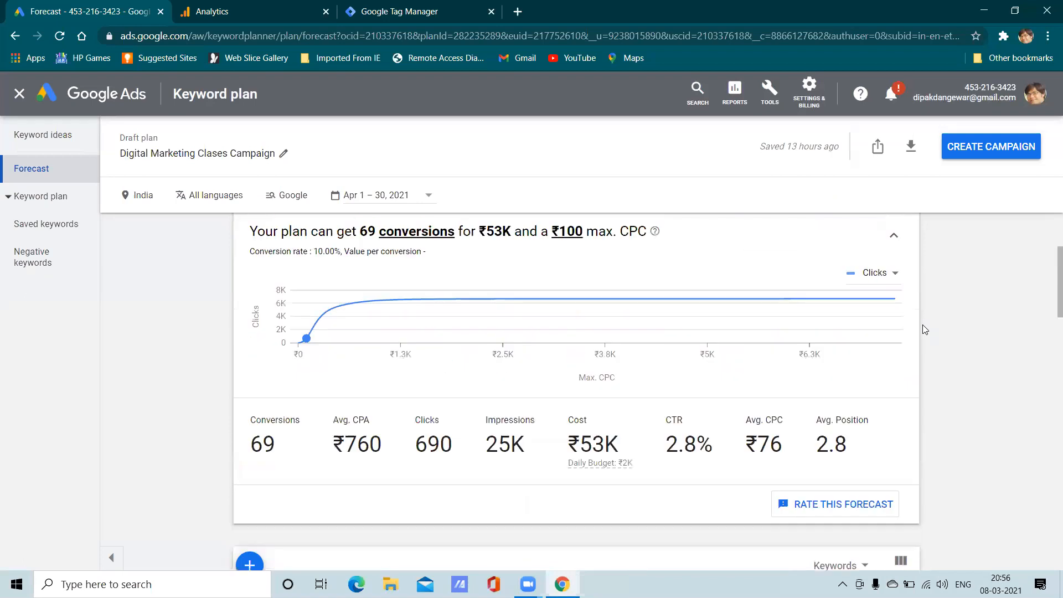
scroll(922, 325, "down", 5)
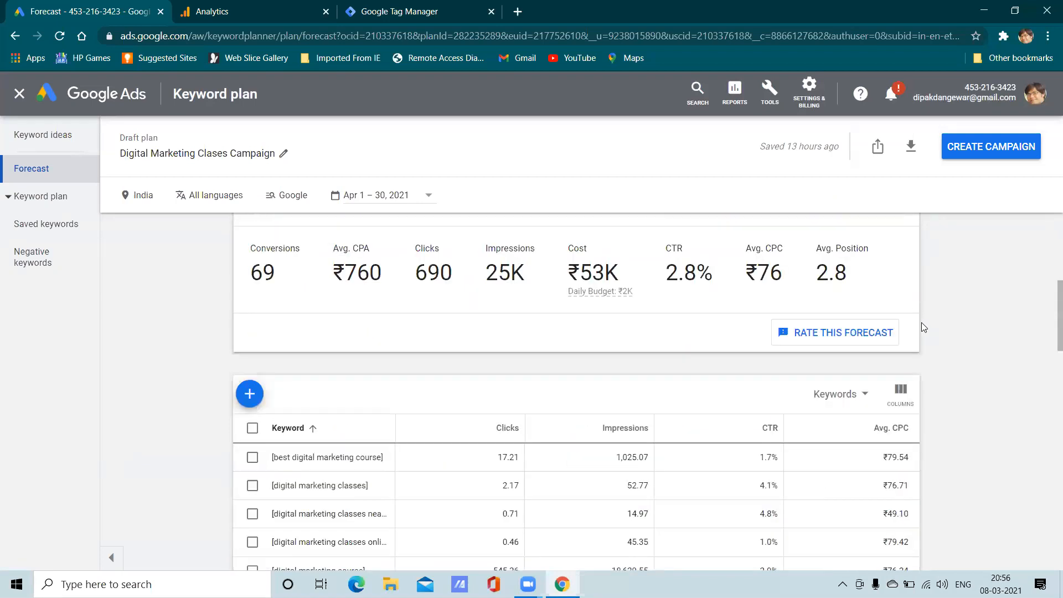
- Open the plan's saved keywords and look through their monthly searches, competition and top-of-page bids
left_click(44, 203)
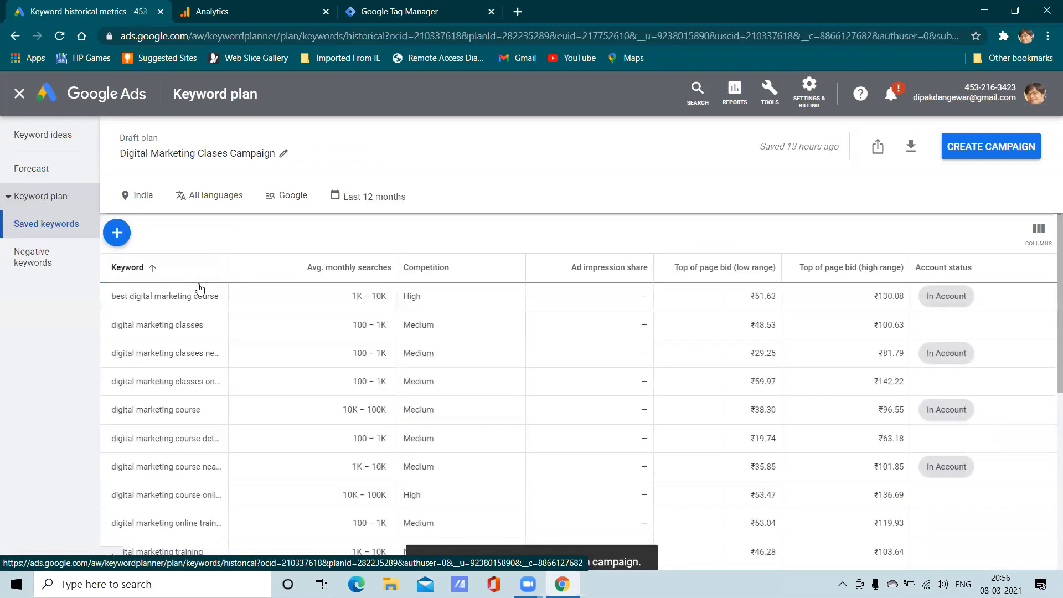
scroll(480, 355, "down", 5)
scroll(474, 353, "up", 5)
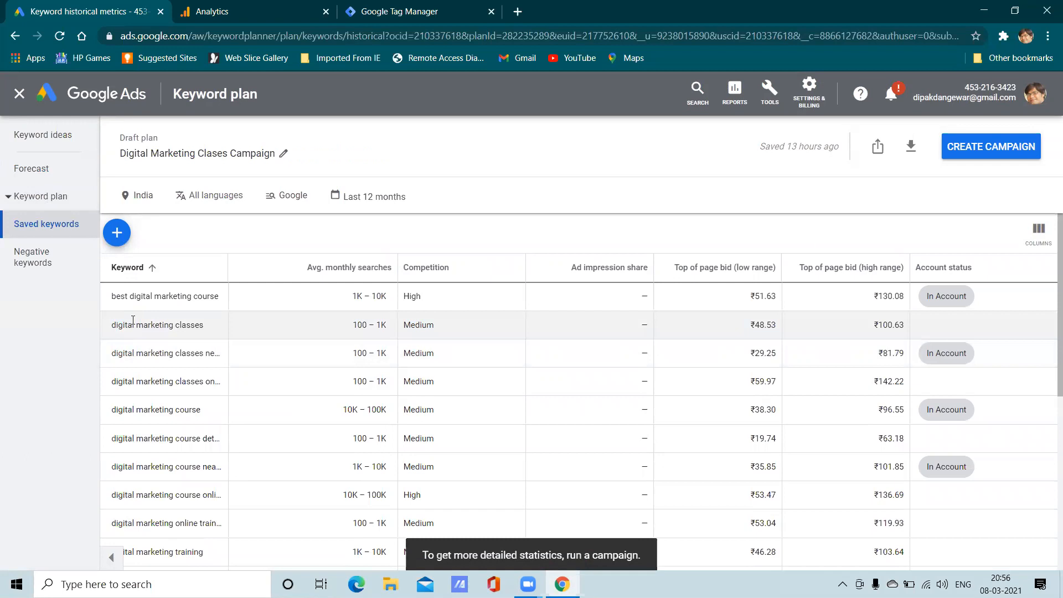
scroll(288, 316, "down", 5)
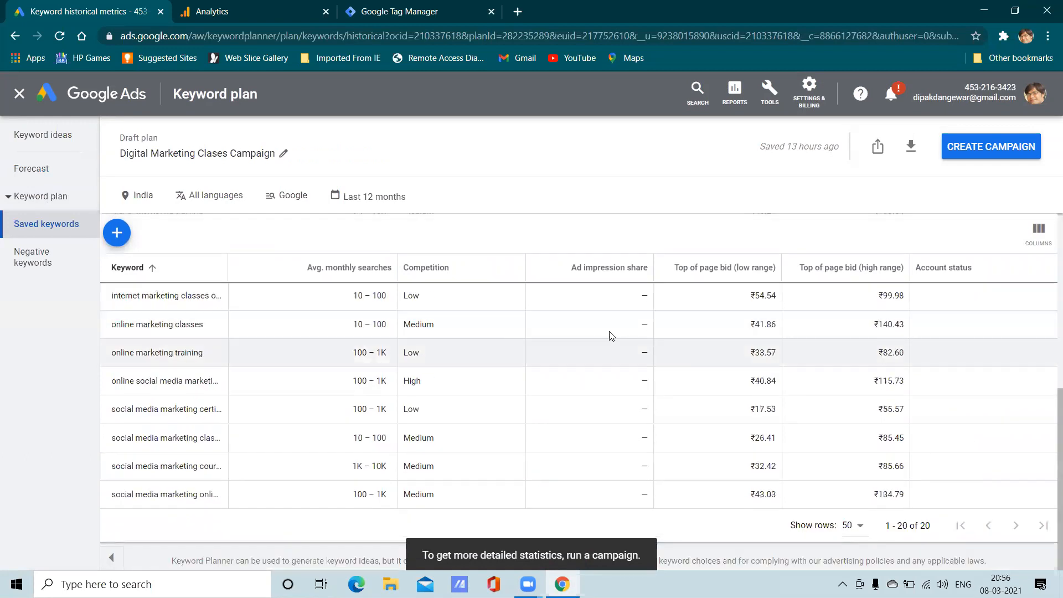
- Add "free digital marketing course" as a negative keyword to the plan
scroll(791, 325, "up", 5)
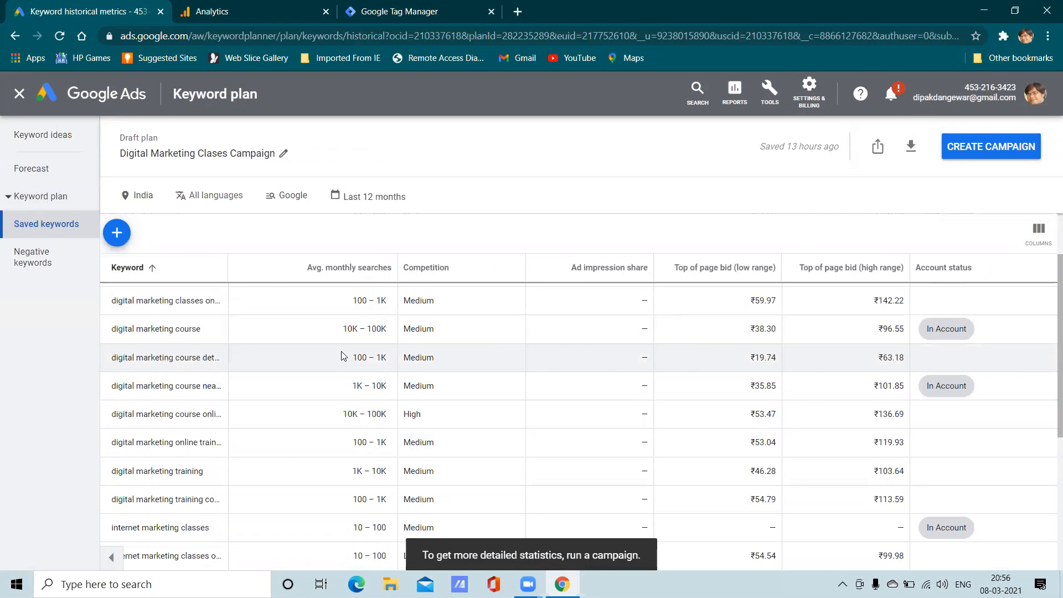
scroll(281, 376, "down", 4)
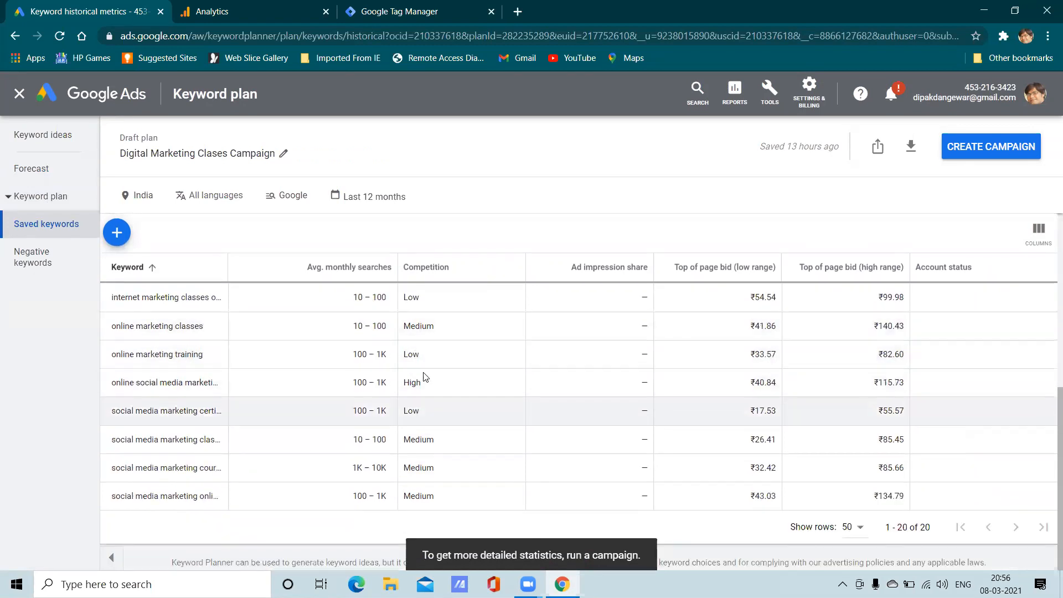
scroll(332, 375, "up", 4)
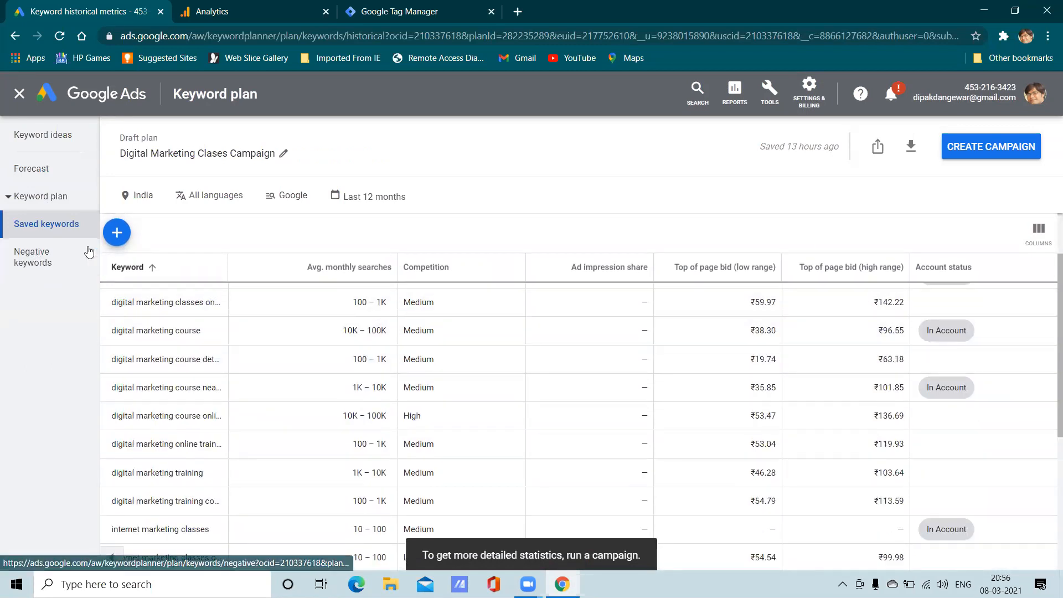
left_click(64, 257)
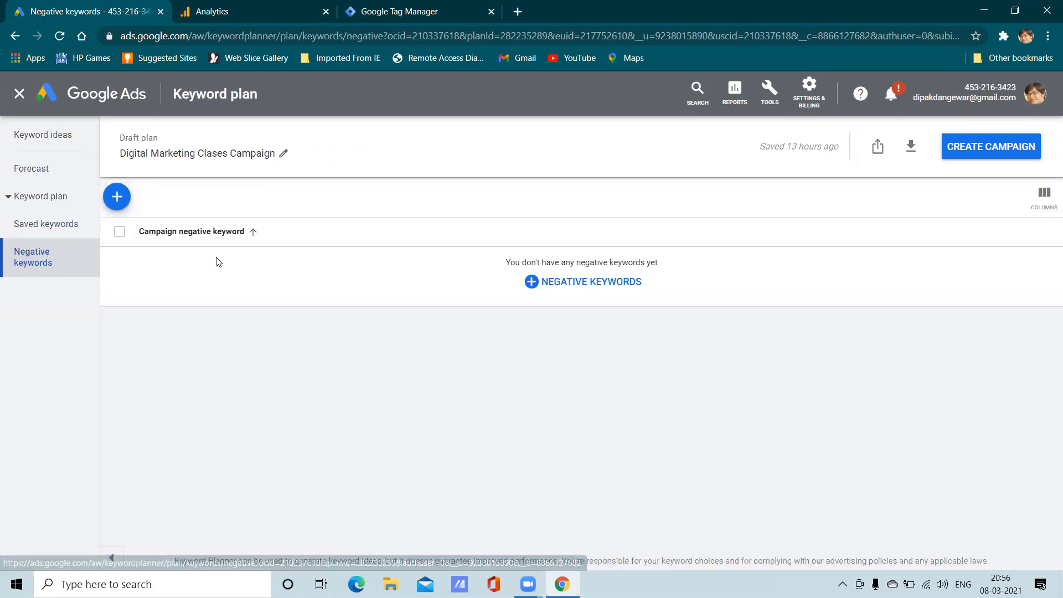
left_click(561, 284)
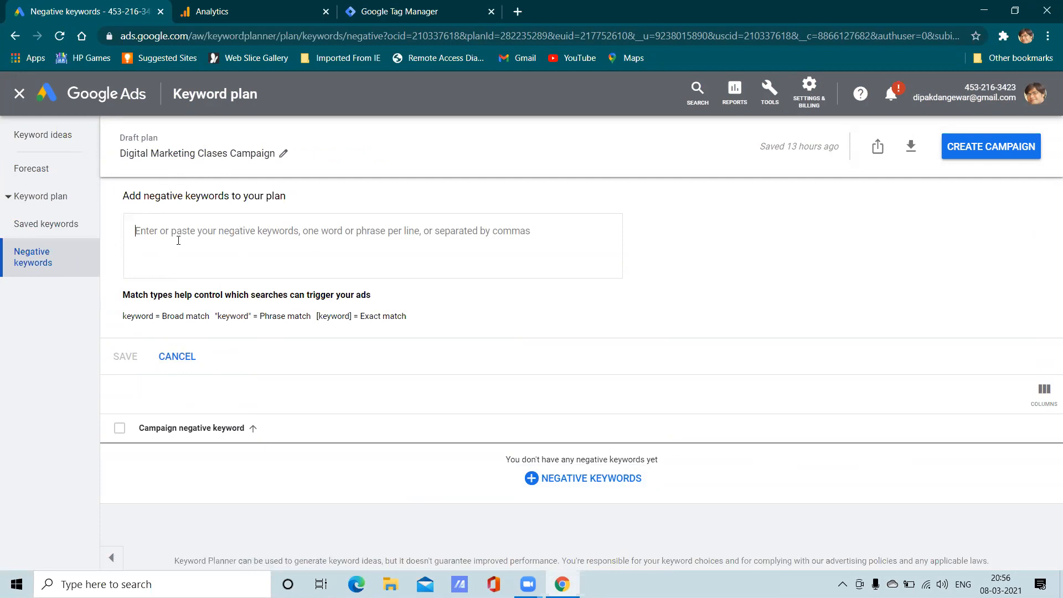
type("free digiat")
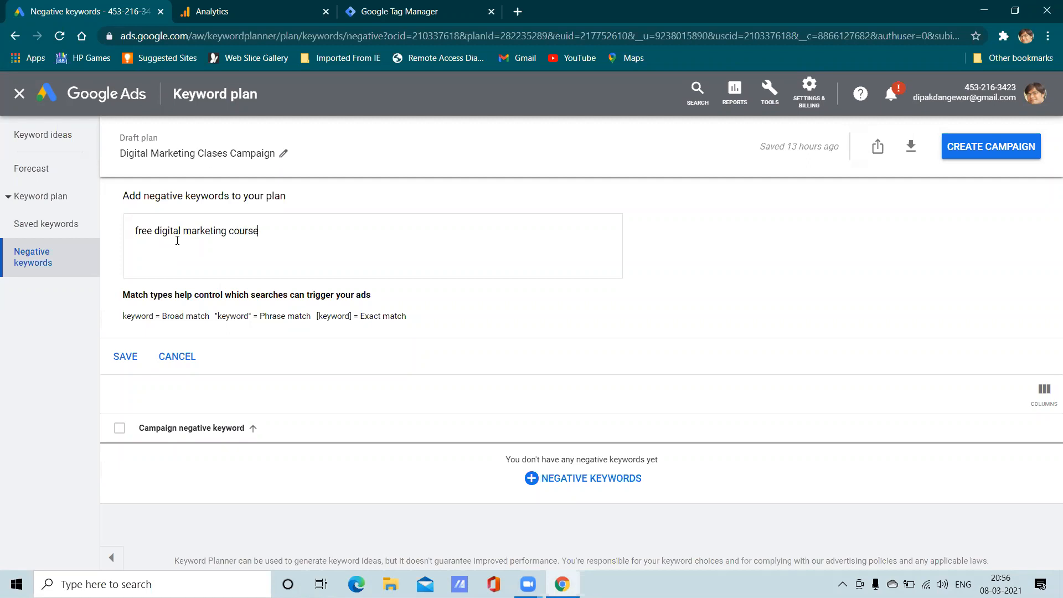
left_click(131, 356)
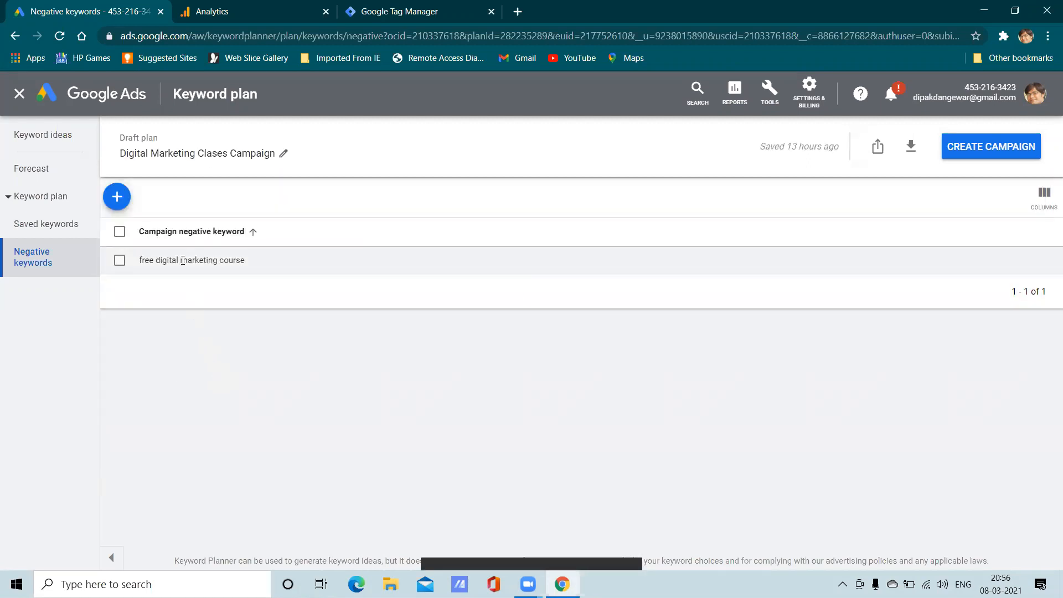
- Add "digital marketing company" as another negative keyword to the plan
left_click(118, 261)
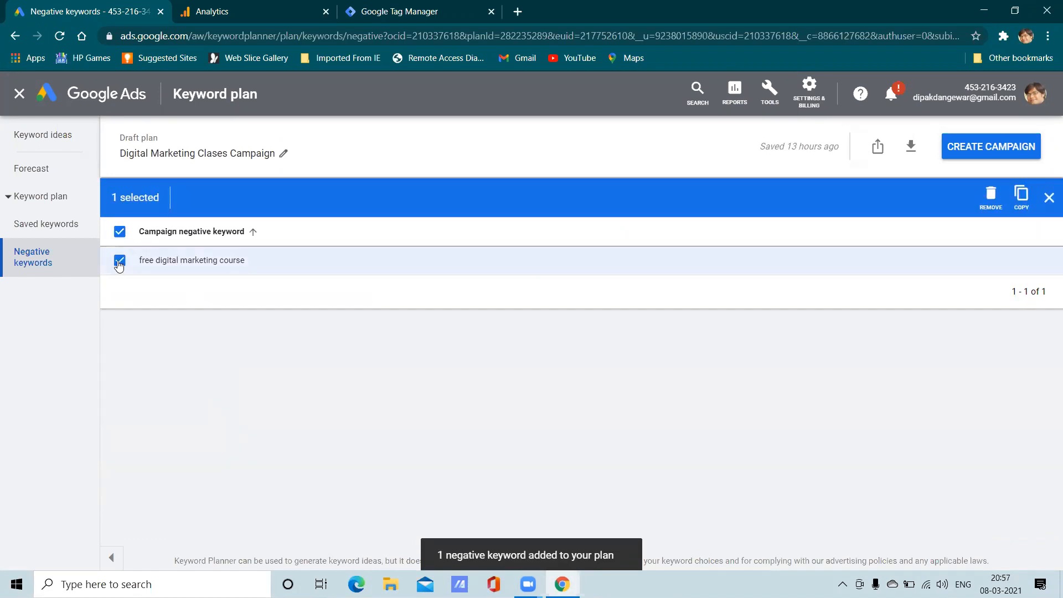
left_click(119, 261)
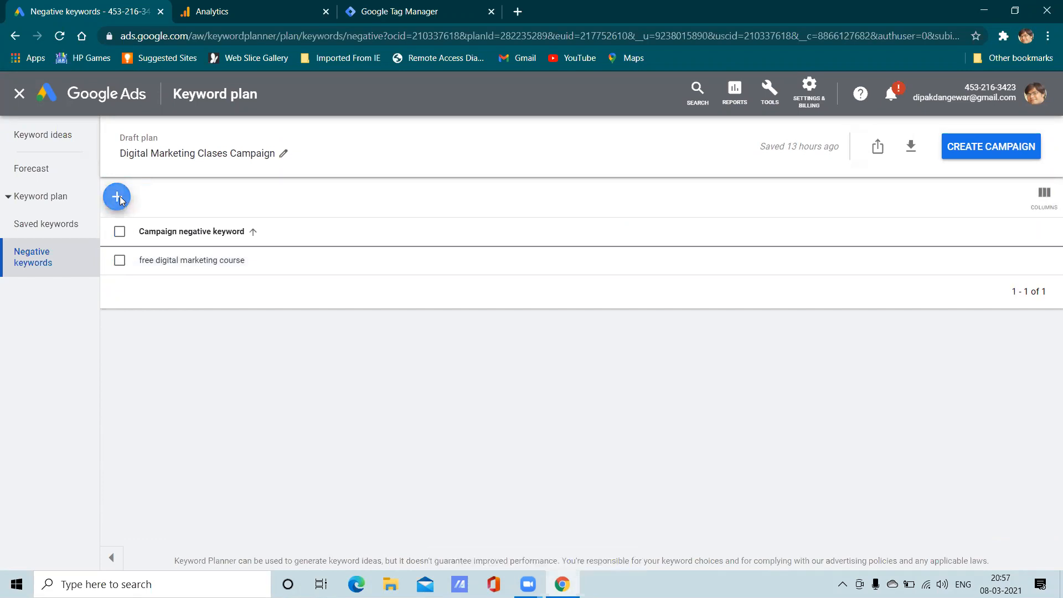
left_click(117, 195)
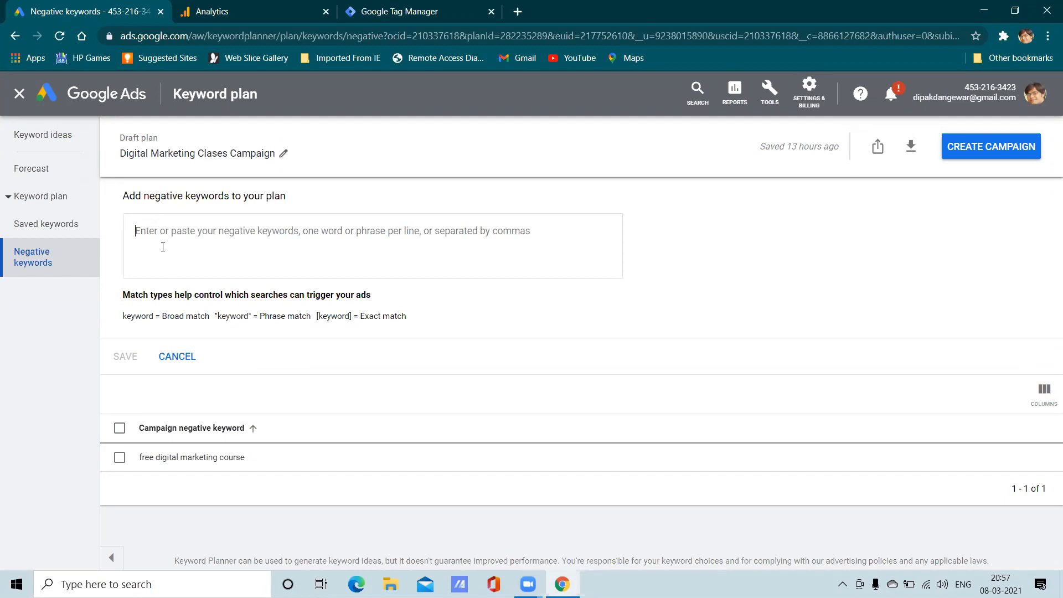
type("digital marketing company")
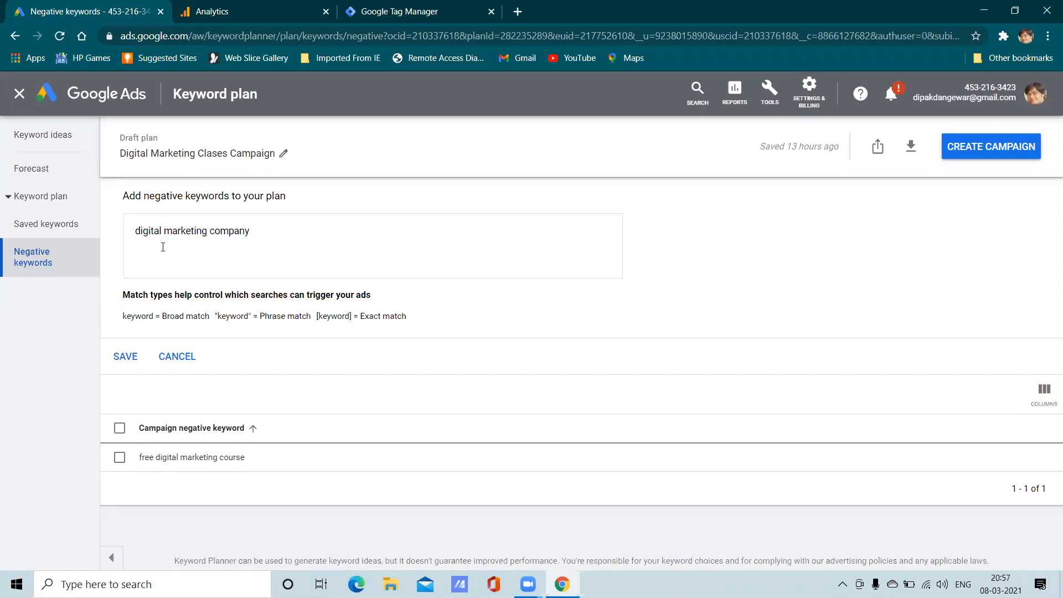
left_click(125, 356)
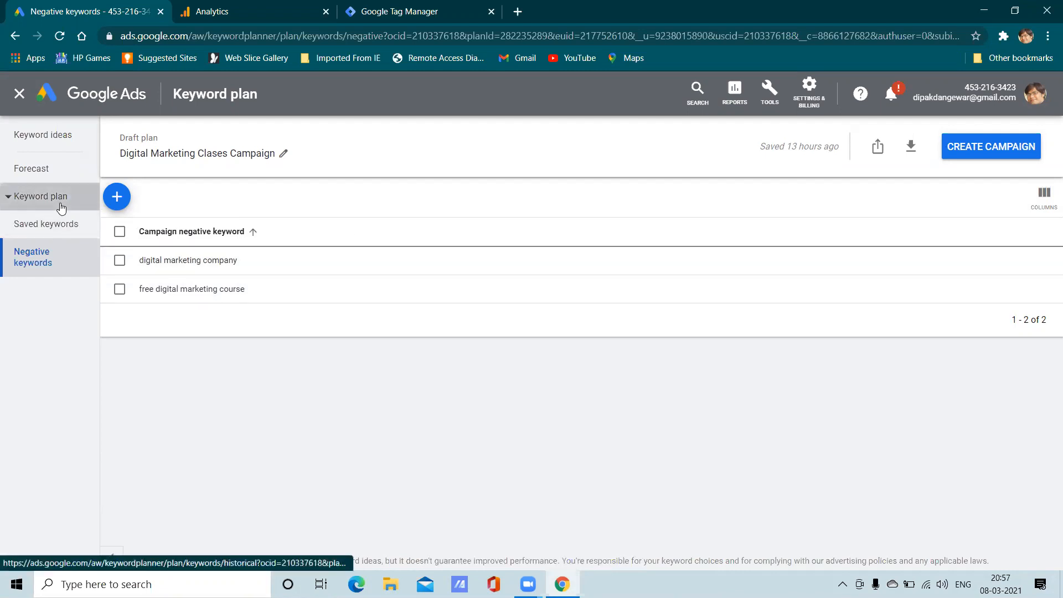
- Look again through the plan's saved keywords, forecast and grouped keyword ideas
left_click(55, 222)
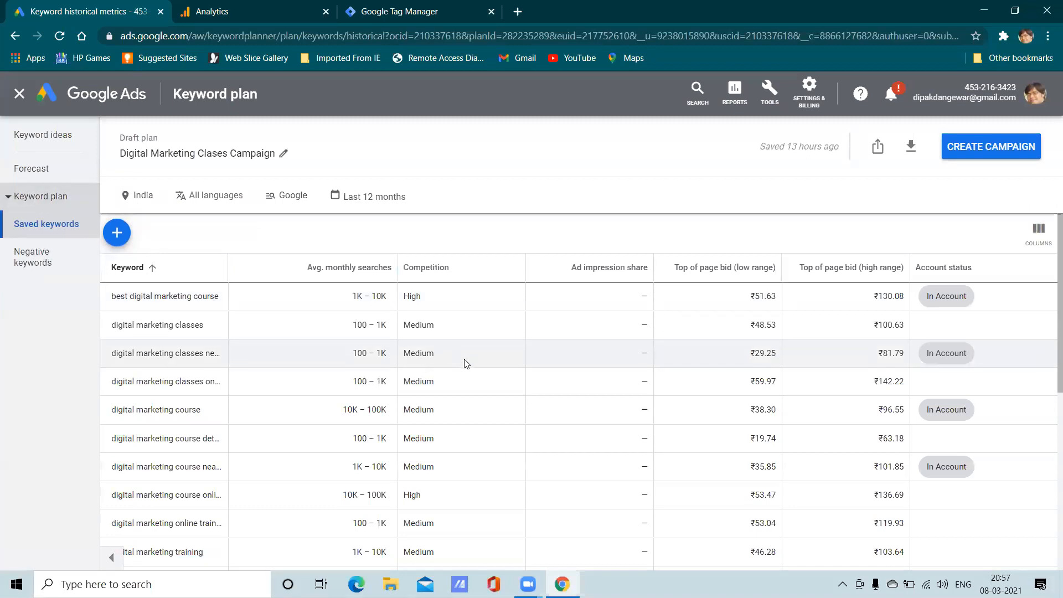
left_click(37, 138)
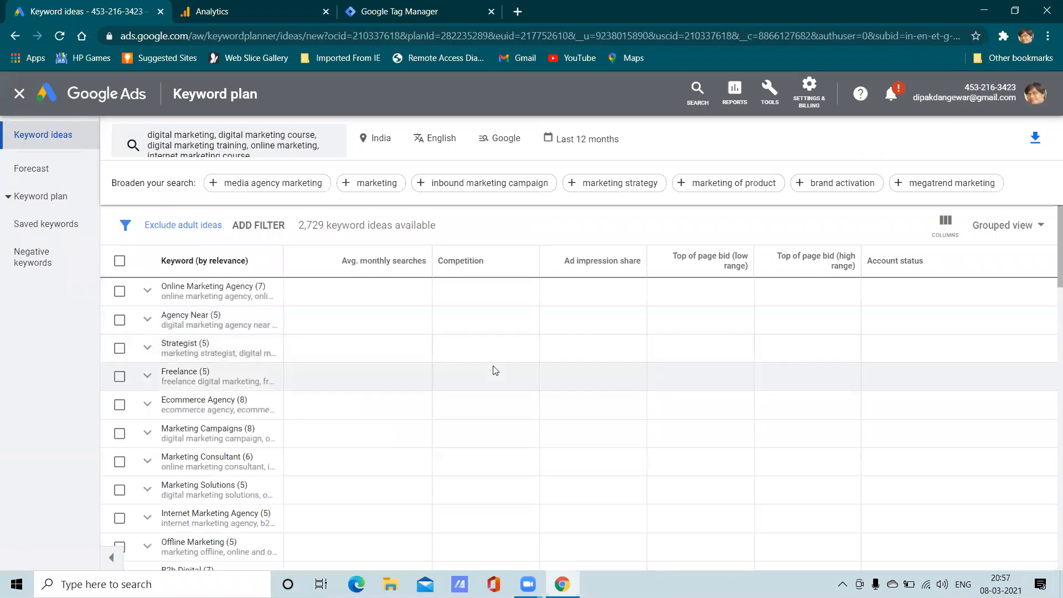
scroll(496, 369, "down", 6)
scroll(315, 372, "up", 5)
left_click(51, 169)
left_click(56, 195)
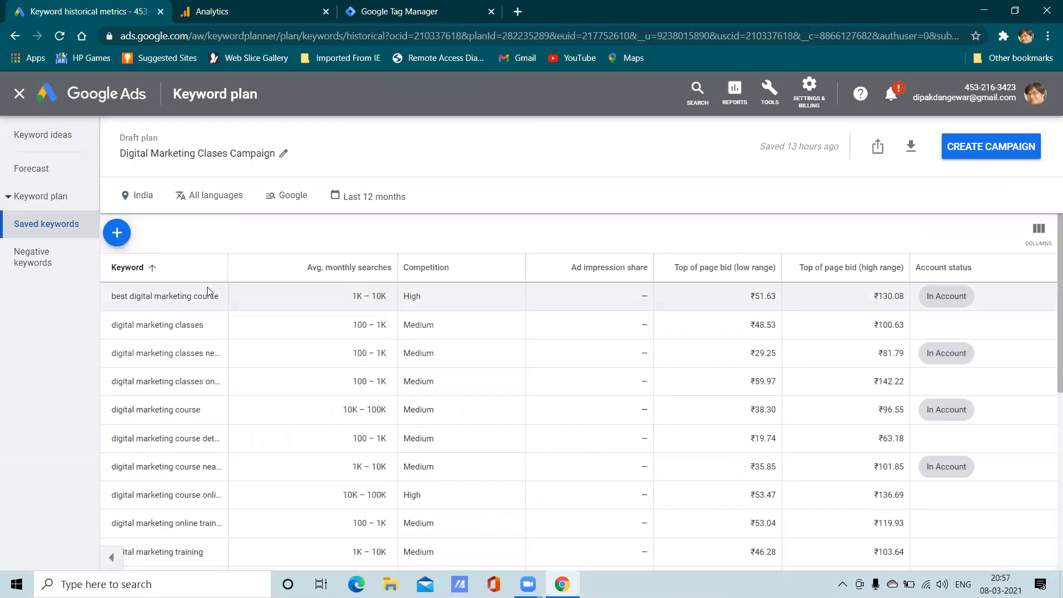
left_click(54, 136)
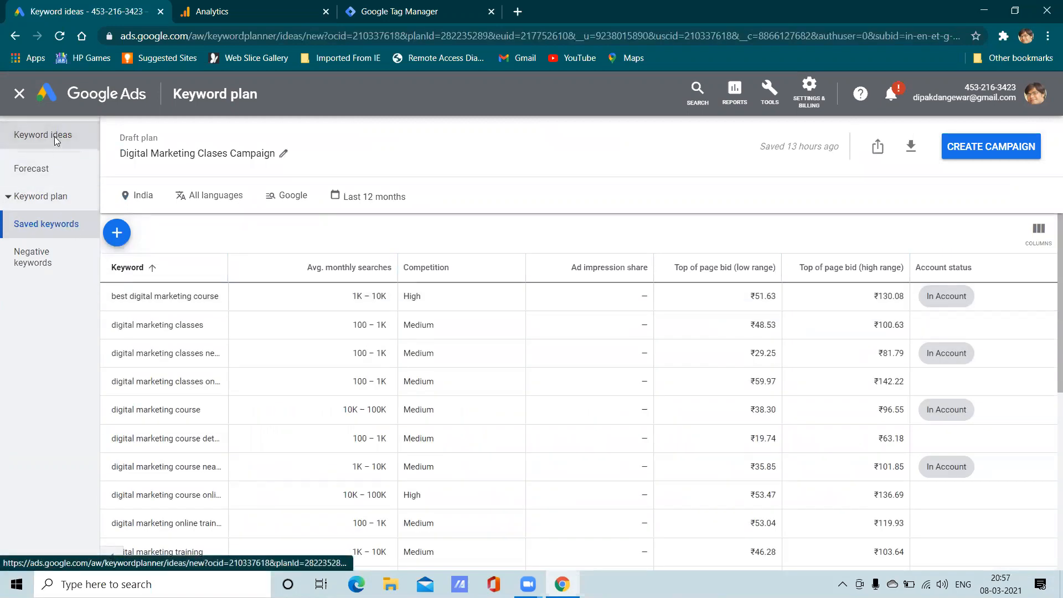
scroll(476, 359, "down", 5)
scroll(477, 360, "up", 6)
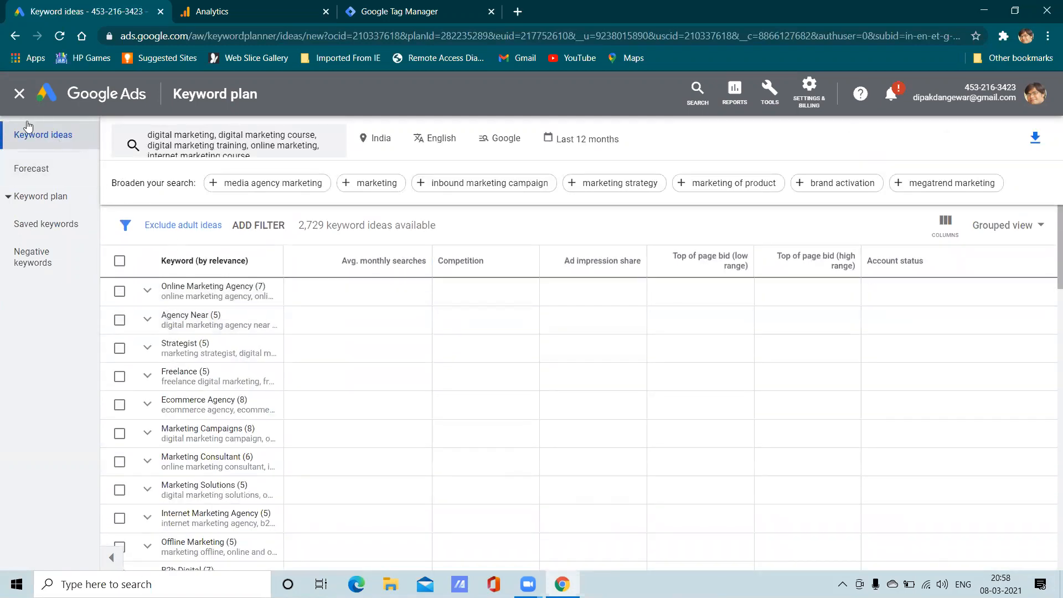
- Leave the plan and start discovering new keywords with a website as the source
left_click(19, 94)
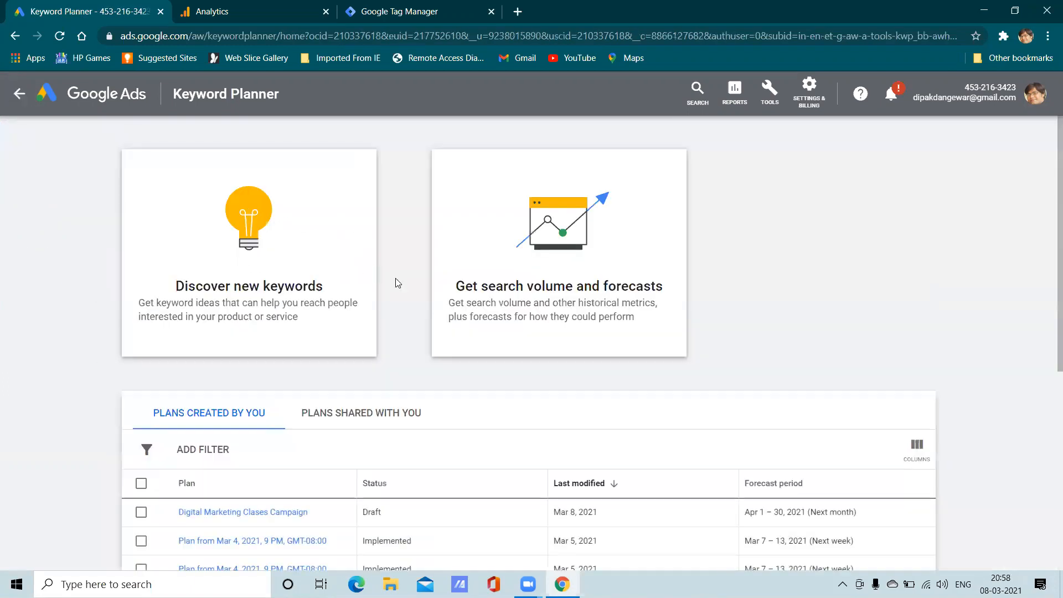
left_click(247, 284)
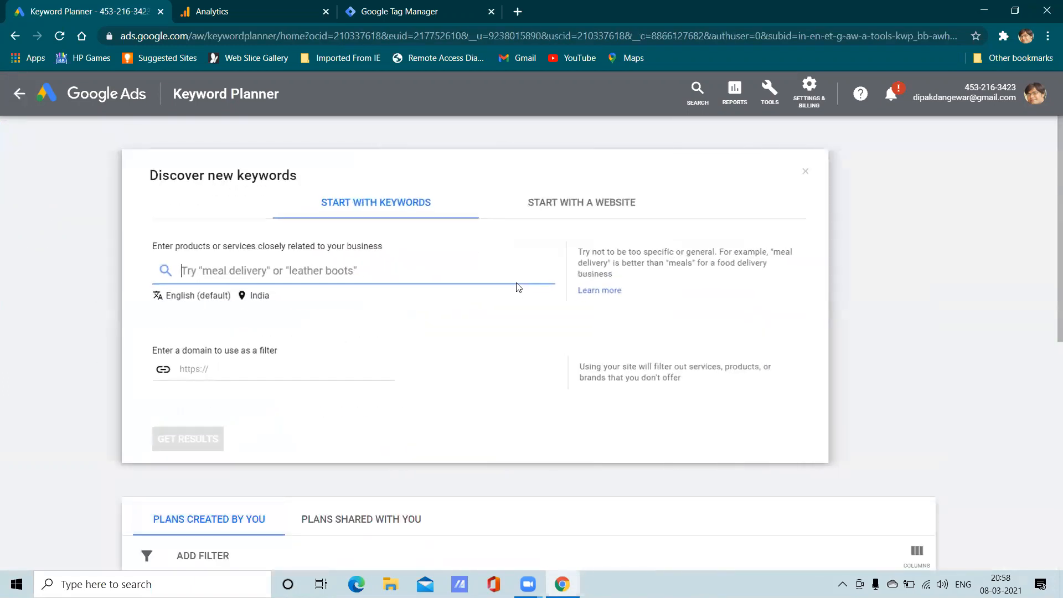
left_click(578, 212)
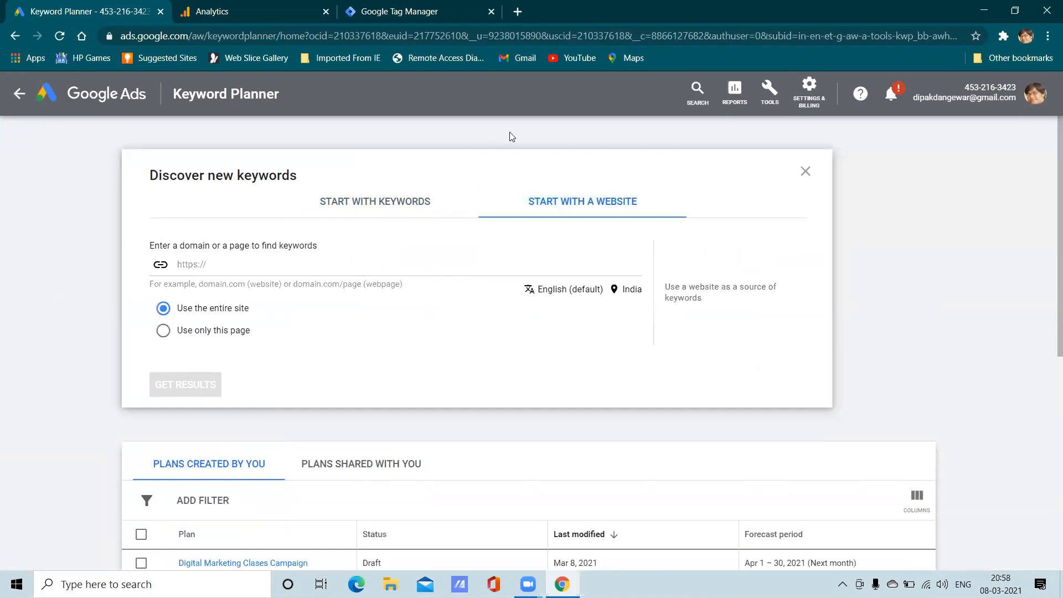
- Enter thedigitalmonkey.in as the address in a new browser tab, copy it and return to Keyword Planner
left_click(517, 11)
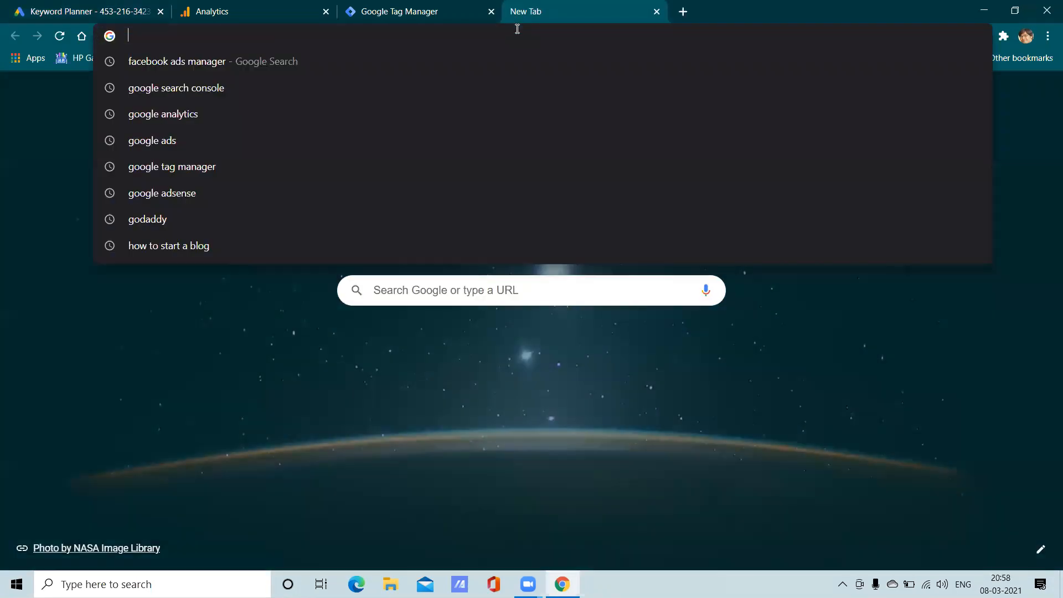
type("thedigitalmonkey.in")
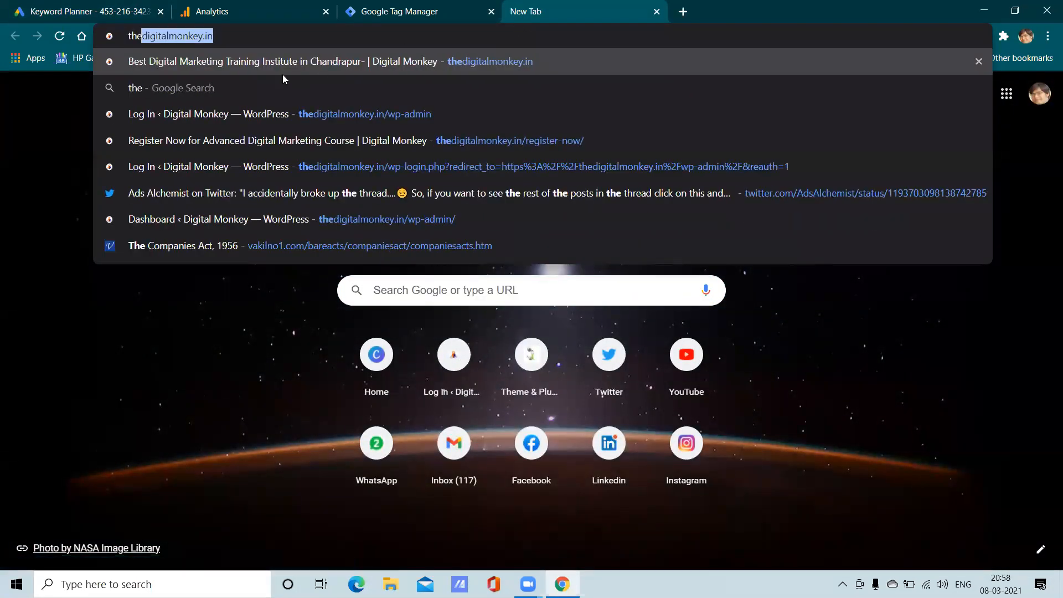
left_click_drag(252, 36, 127, 36)
right_click(141, 41)
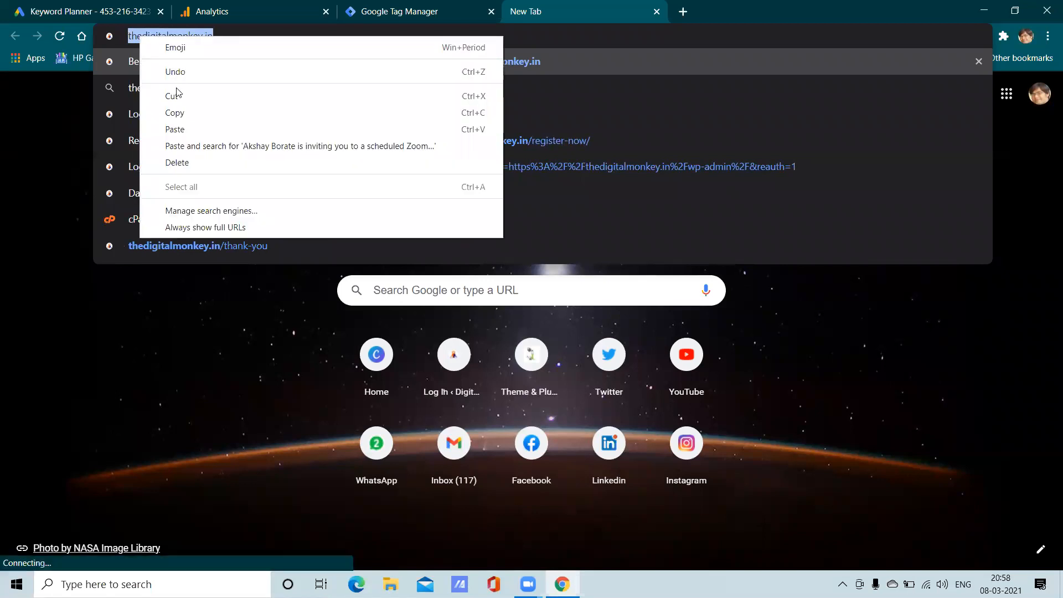
left_click(187, 112)
left_click(150, 4)
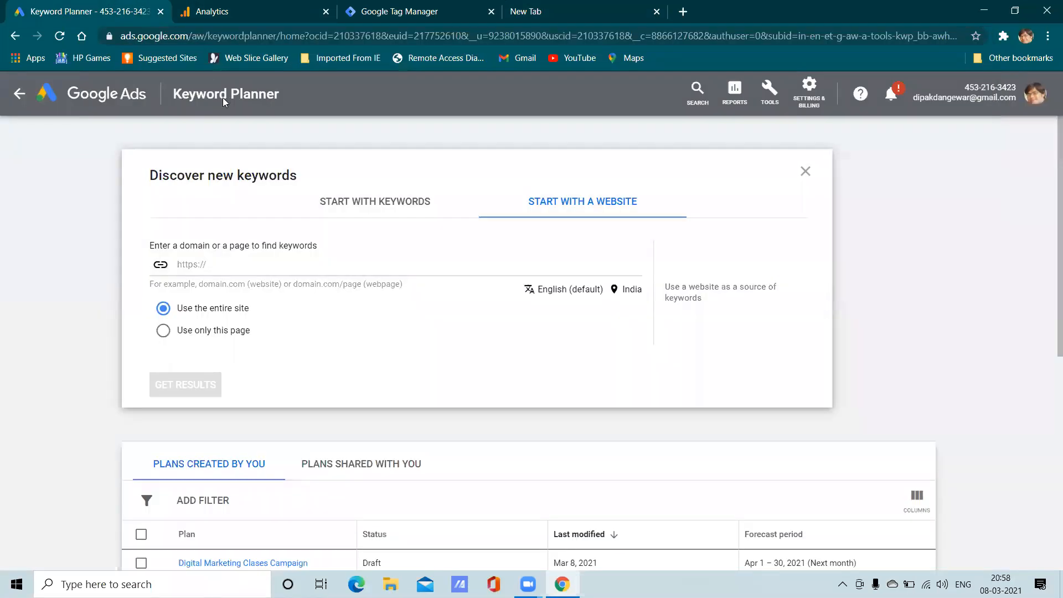
right_click(356, 256)
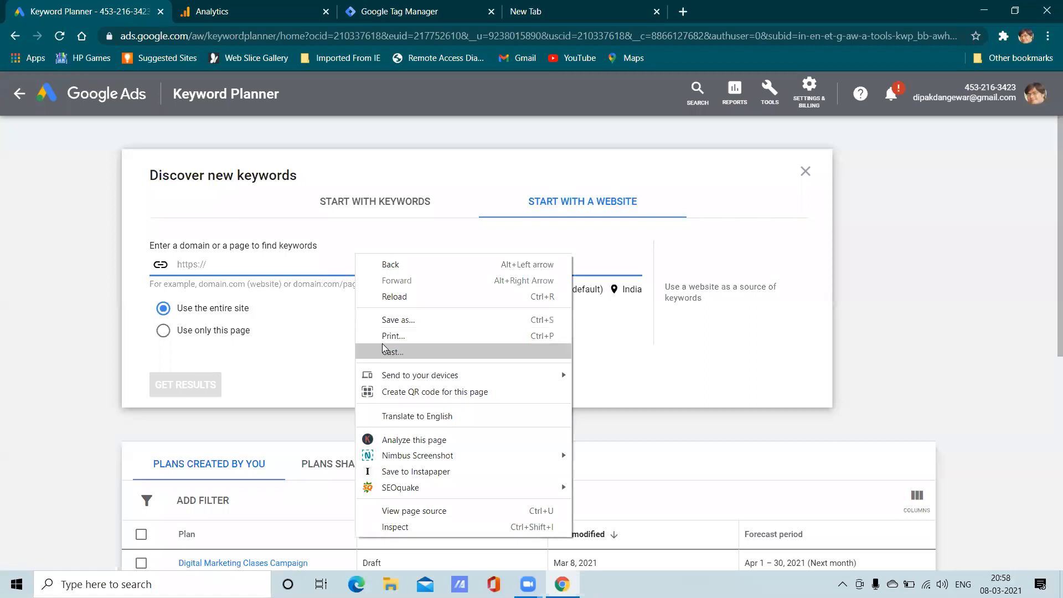
left_click(226, 269)
left_click(278, 370)
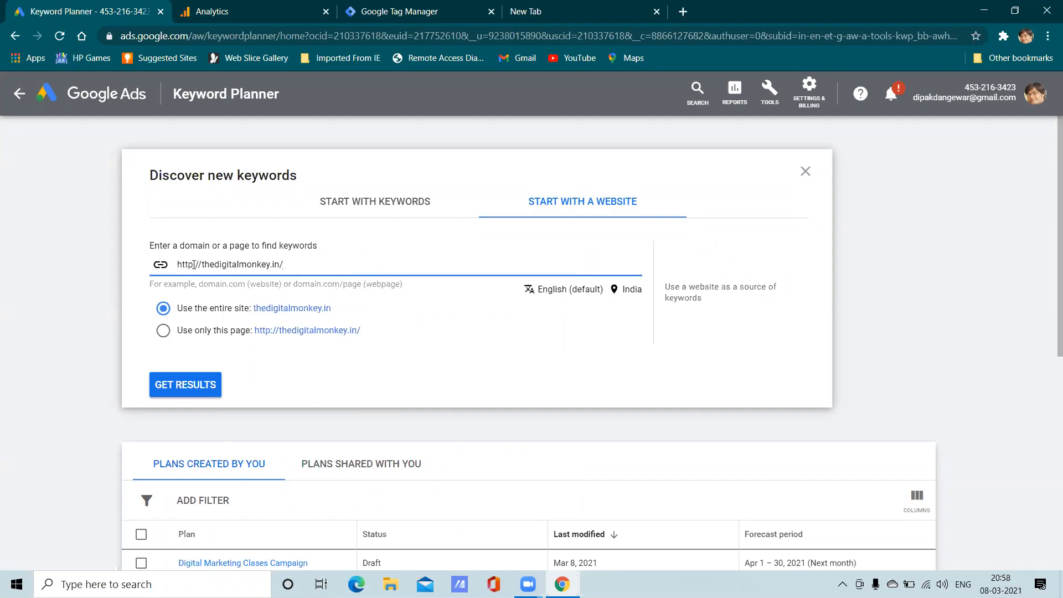
type("s")
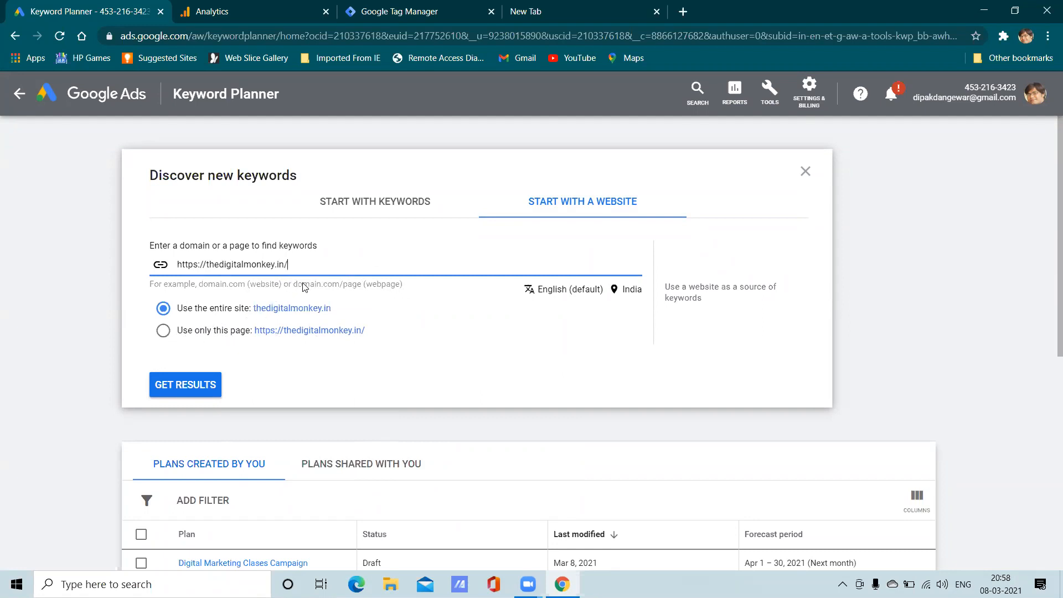
left_click(198, 382)
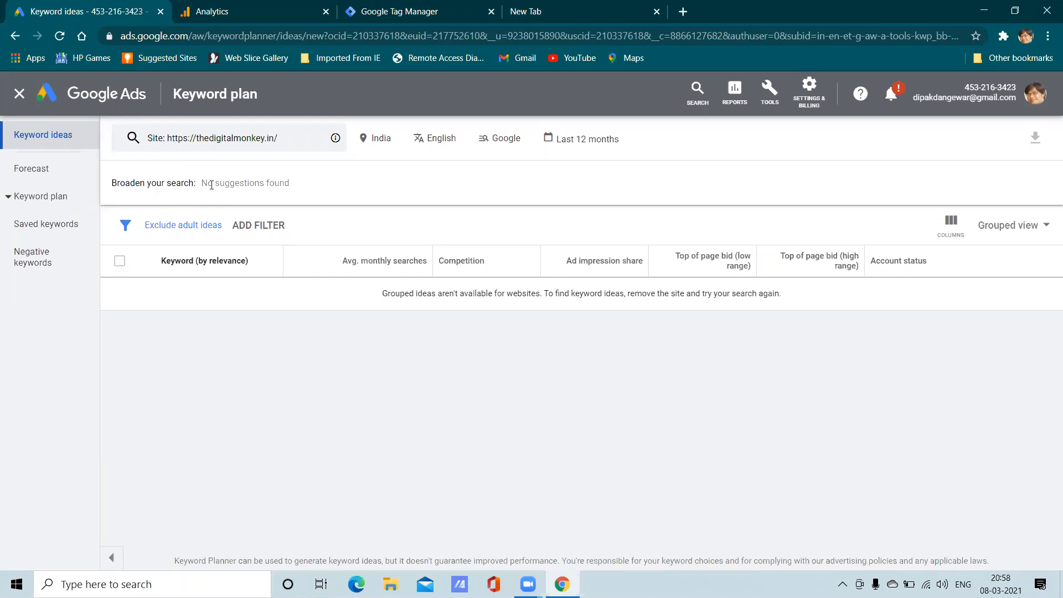
- Shorten the source website to thedigitalmonkey.in and get its keyword ideas again
left_click(141, 138)
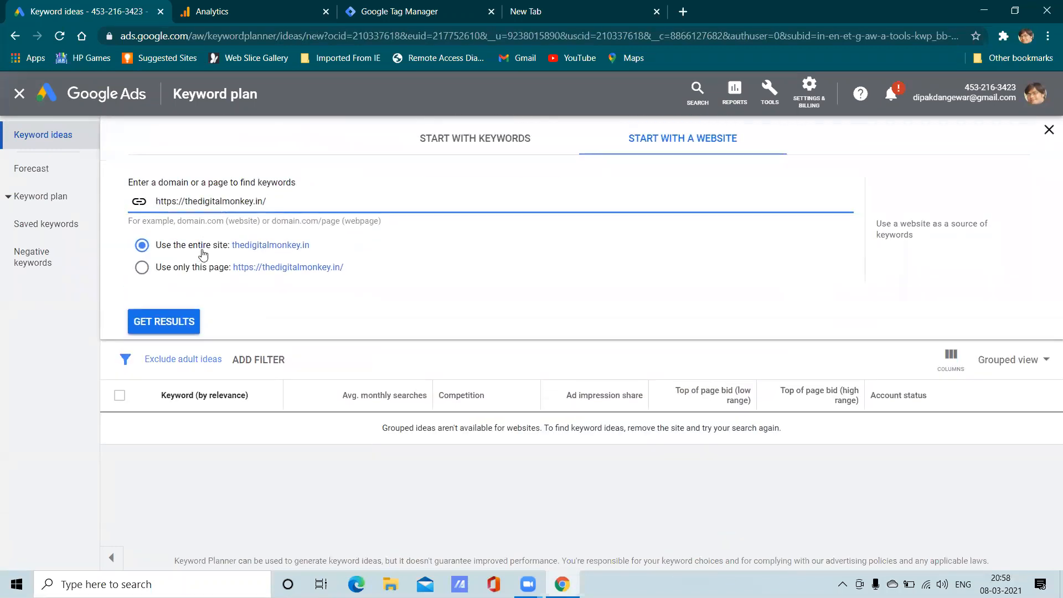
left_click(184, 201)
key("BackSpace")
key("BackSpace")
key("BackSpace")
key("BackSpace")
key("BackSpace")
key("BackSpace")
key("BackSpace")
key("BackSpace")
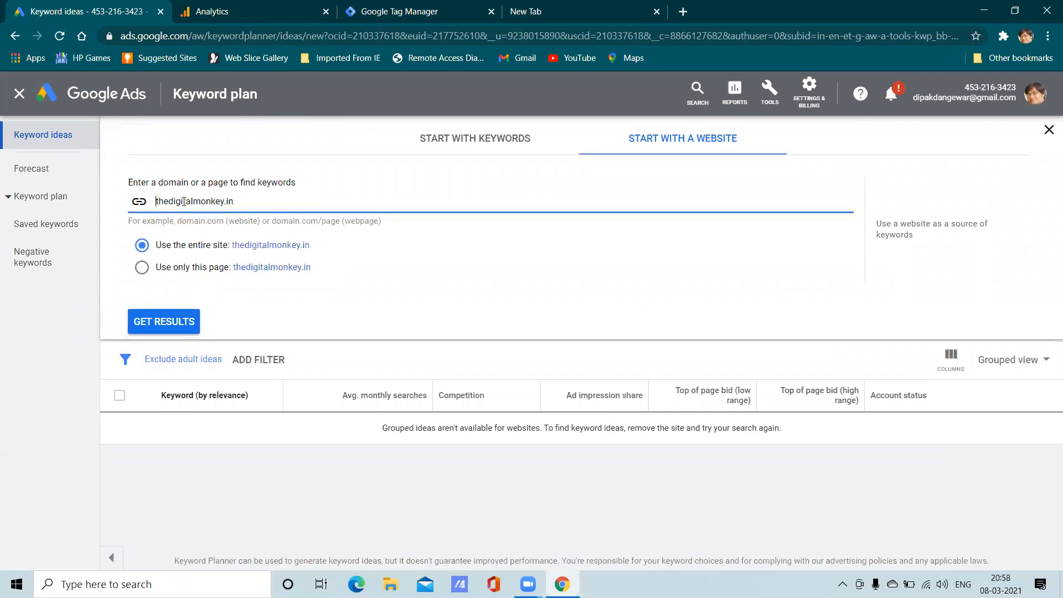
left_click(185, 320)
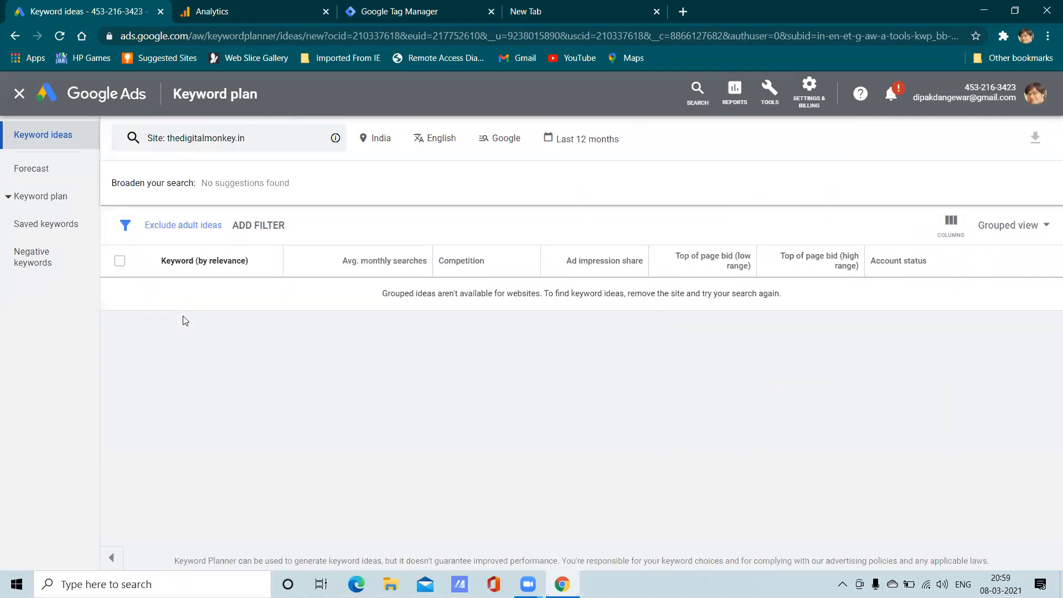
left_click(186, 147)
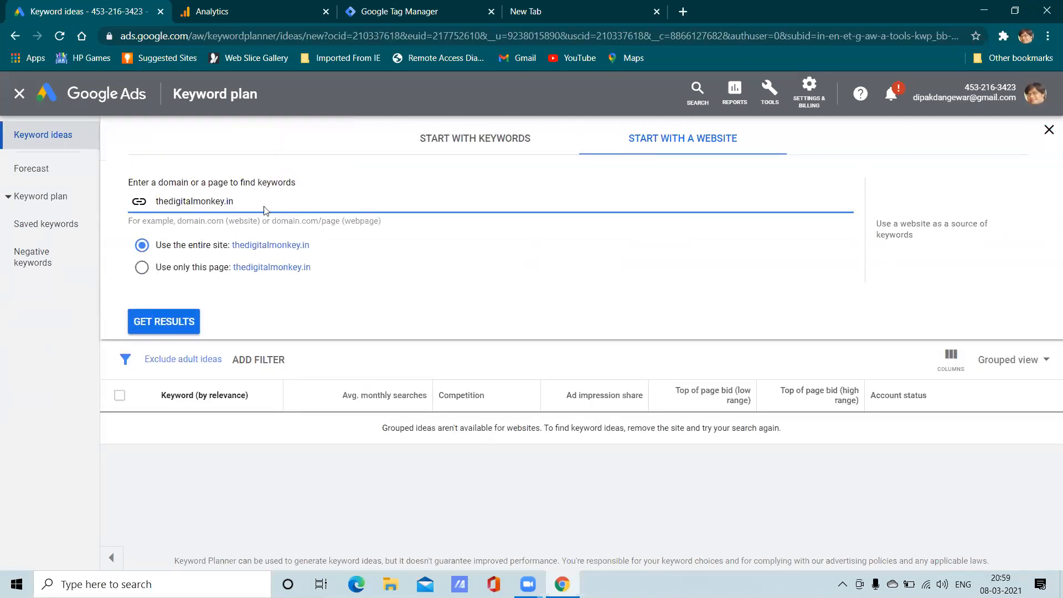
left_click_drag(265, 209, 109, 224)
key("ctrl+c")
key("BackSpace")
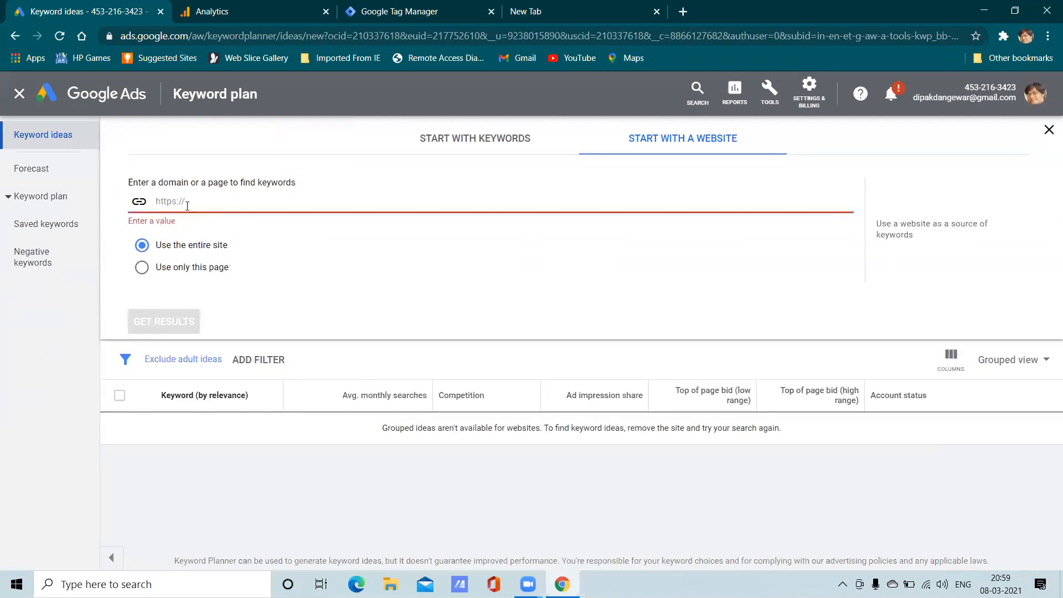
right_click(180, 204)
left_click(233, 307)
type("s://thedigitalmonkey.in")
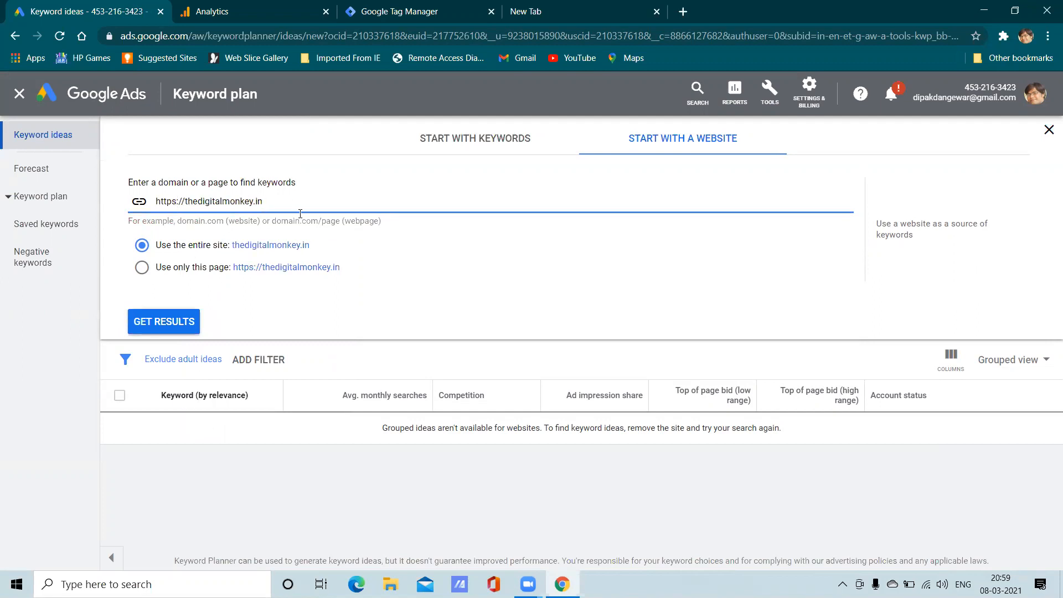
left_click(183, 326)
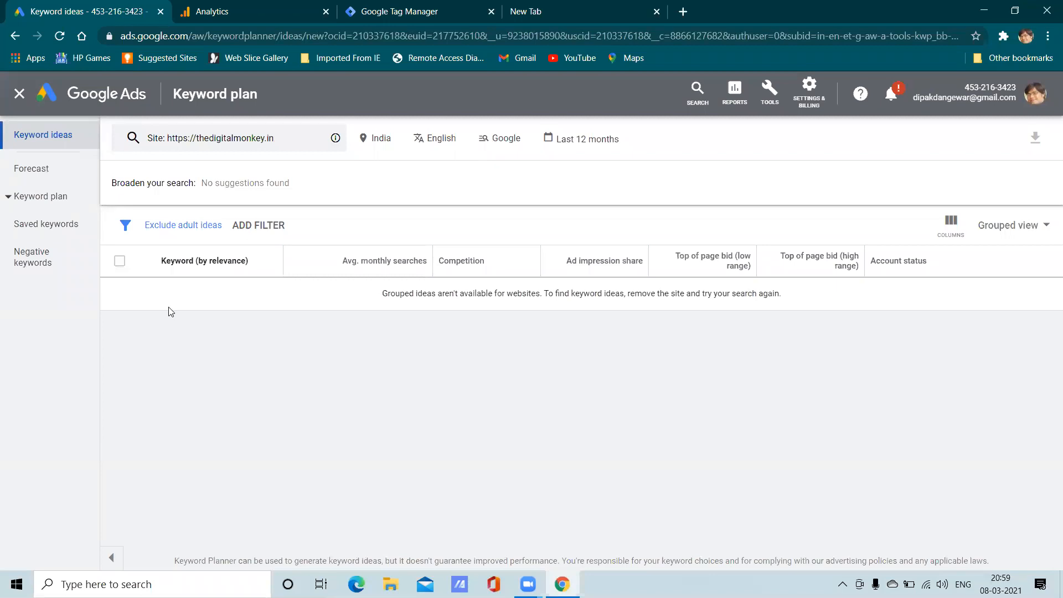
left_click(173, 225)
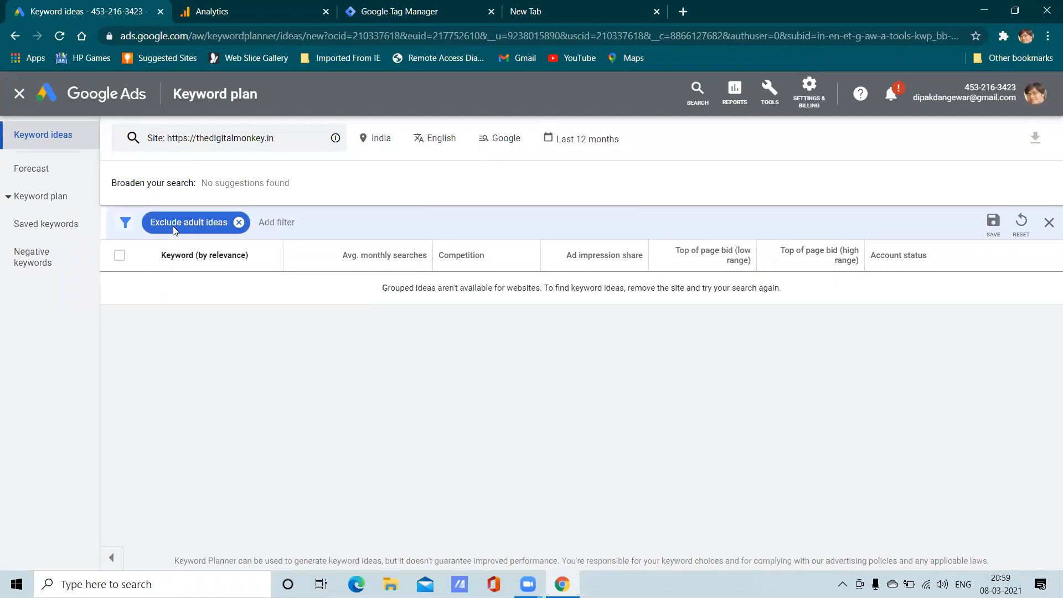
left_click(238, 222)
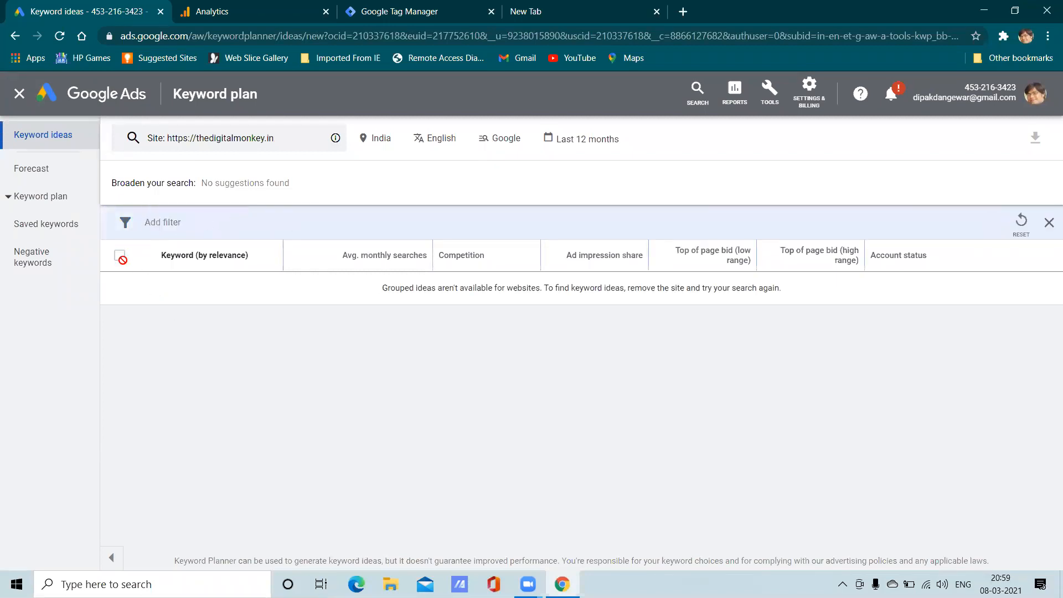
left_click(185, 146)
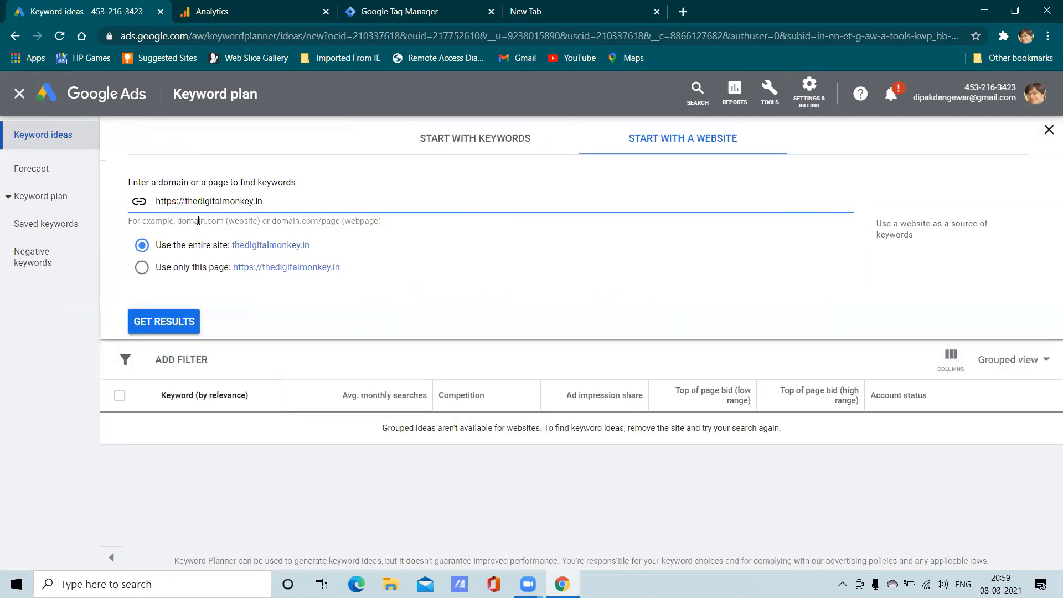
left_click(142, 267)
left_click(169, 323)
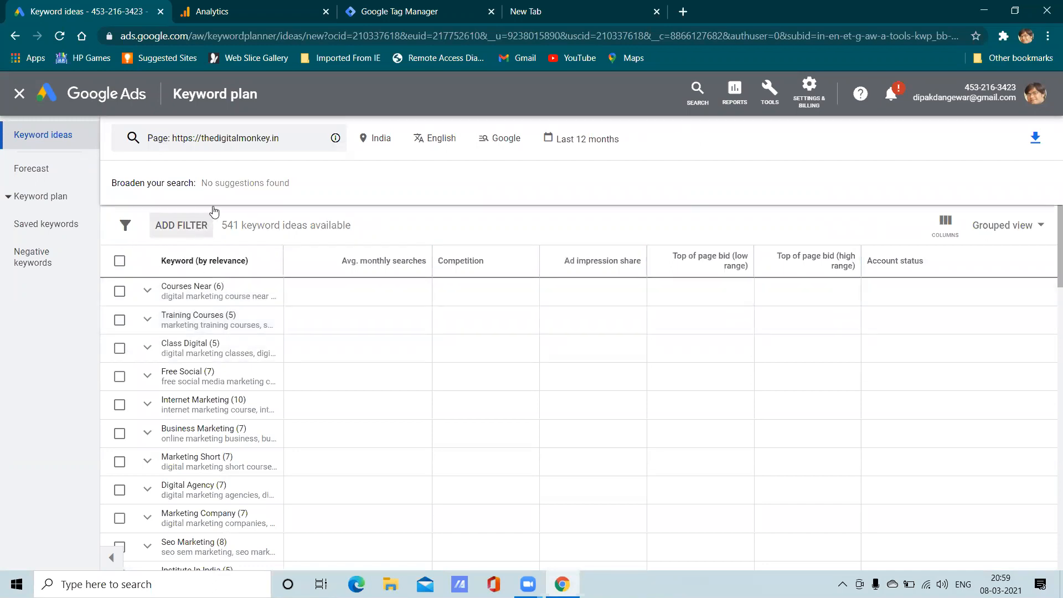
left_click(269, 144)
left_click(142, 246)
left_click(172, 319)
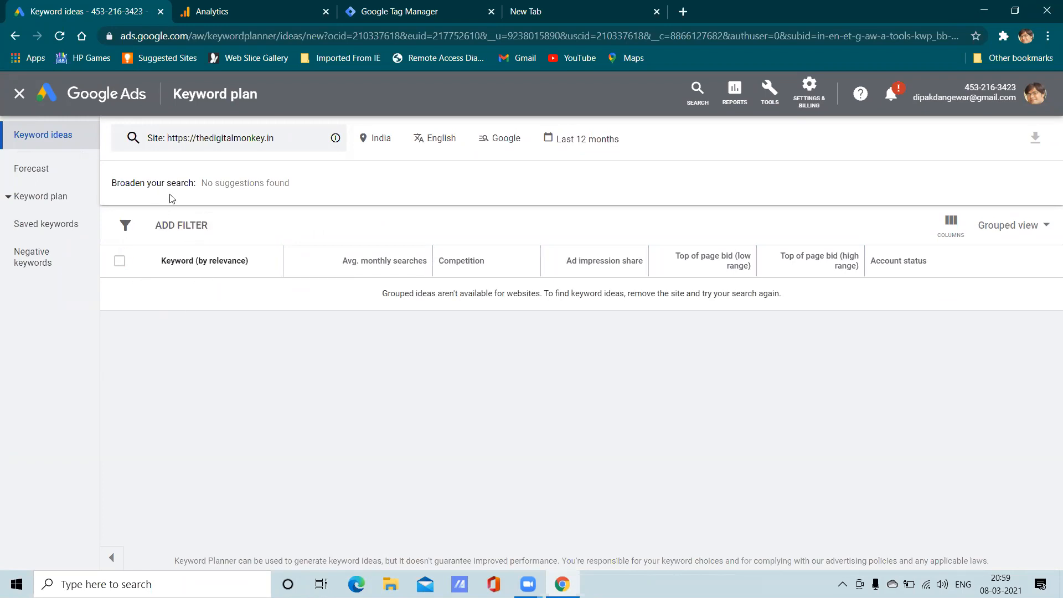
left_click(222, 145)
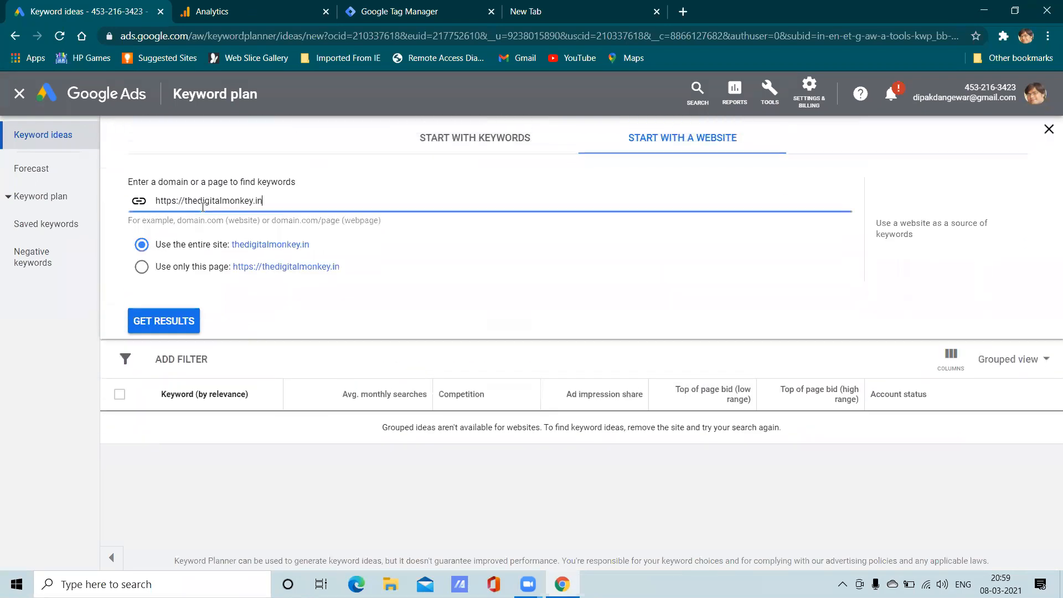
left_click(167, 274)
left_click(173, 323)
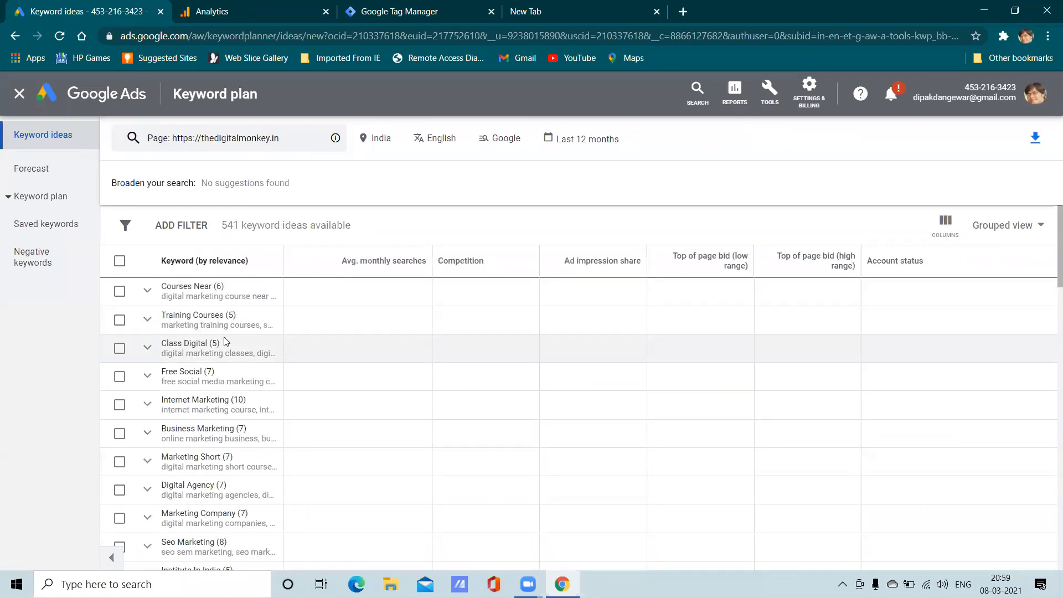
- Switch the page's keyword ideas list to Keyword view
left_click(83, 206)
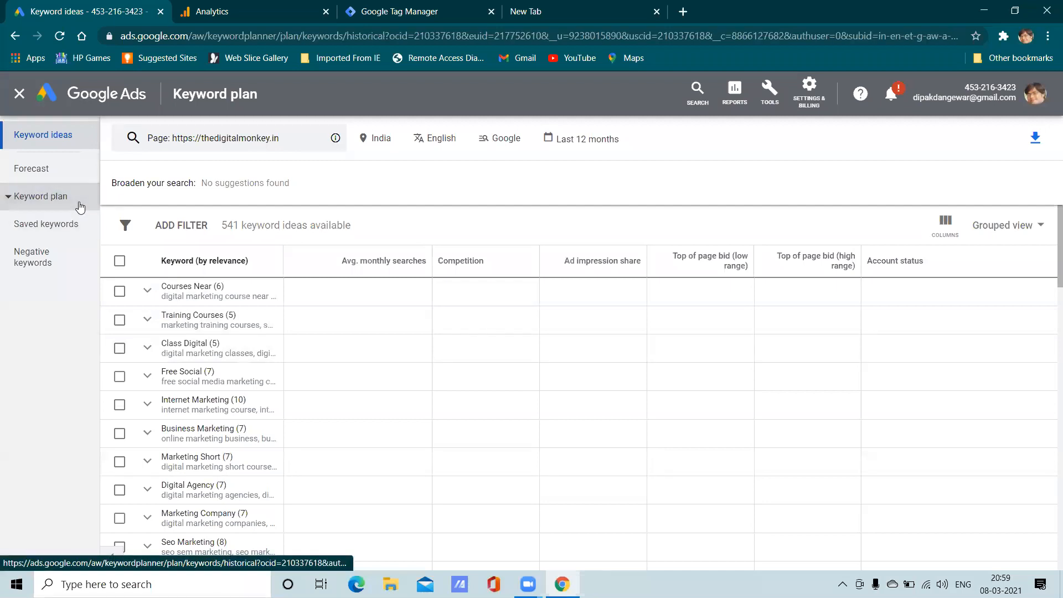
left_click(69, 135)
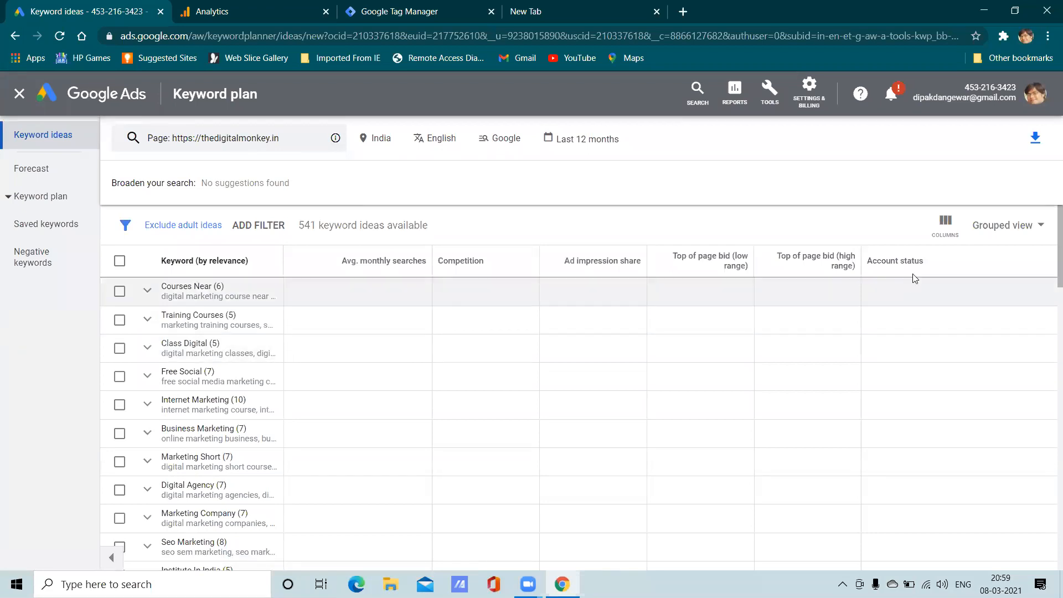
left_click(1003, 224)
left_click(994, 259)
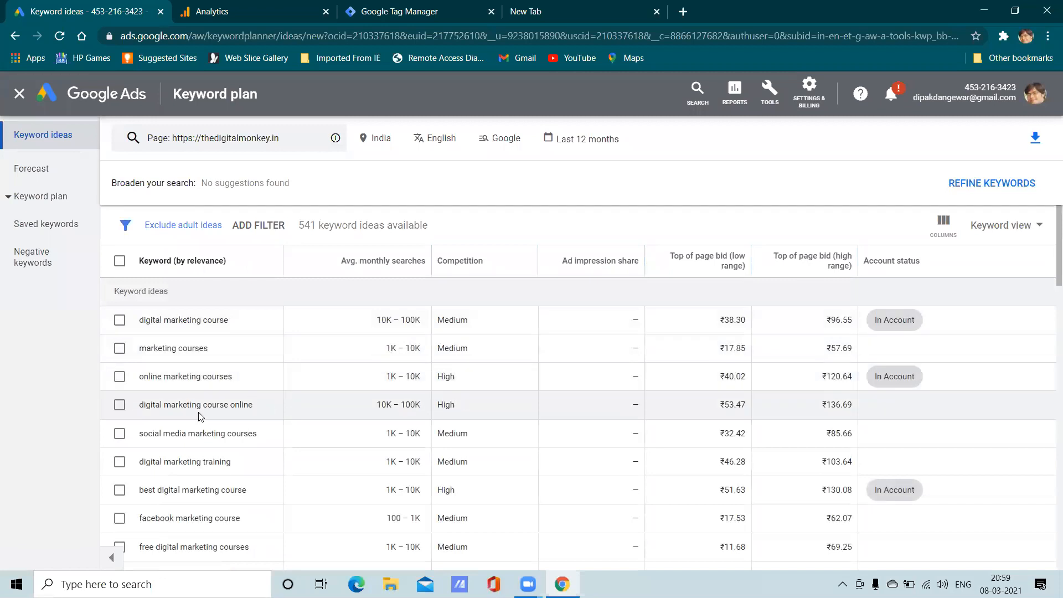
- Examine the listed keyword ideas with their monthly searches, competition, page bids and account status
scroll(177, 448, "down", 6)
scroll(177, 448, "up", 6)
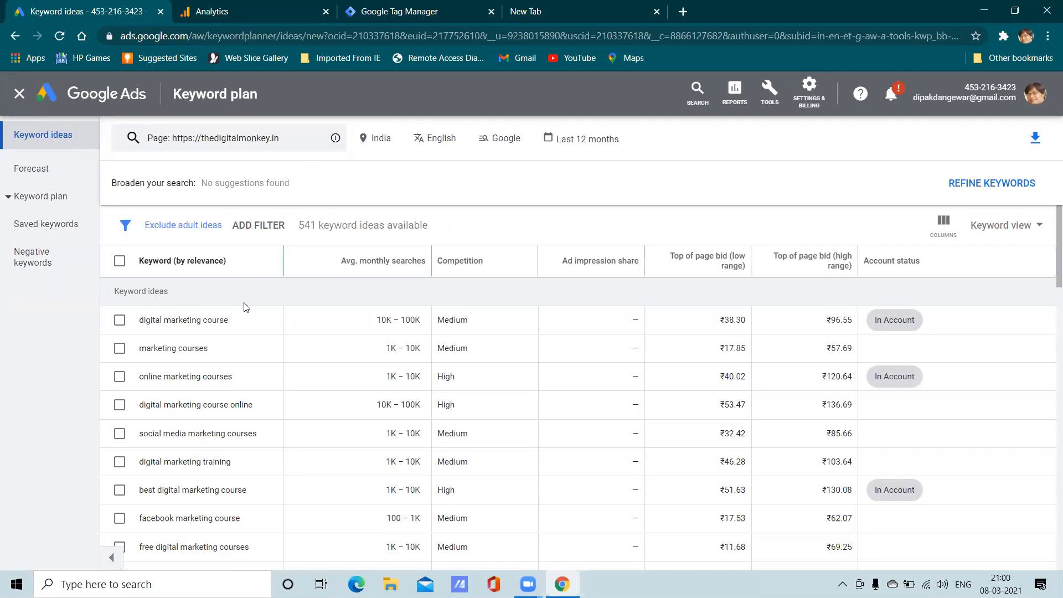
scroll(215, 397, "down", 5)
scroll(215, 400, "down", 10)
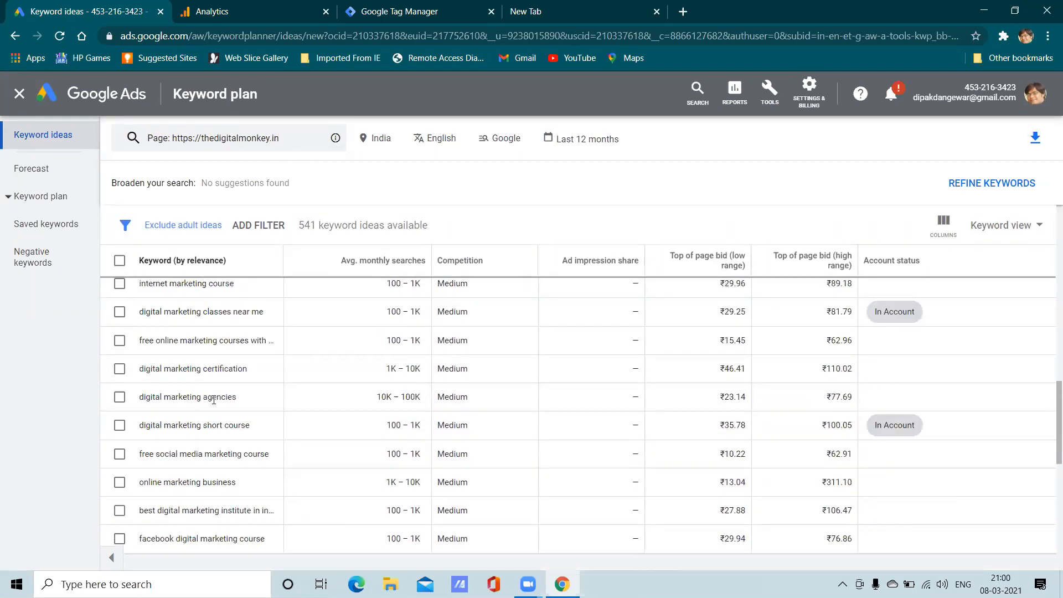
scroll(212, 402, "up", 20)
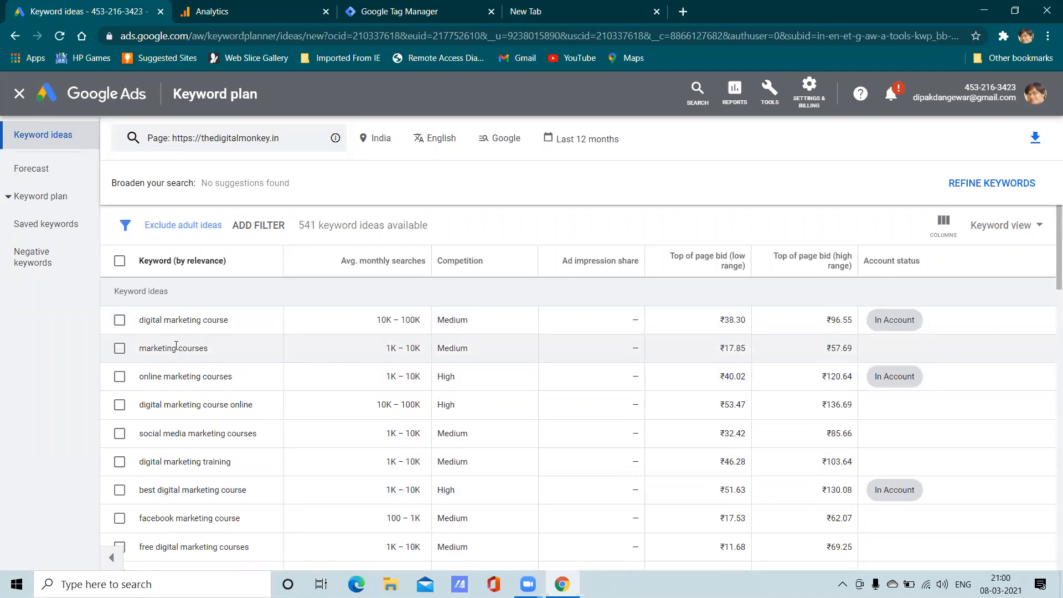
scroll(176, 345, "down", 12)
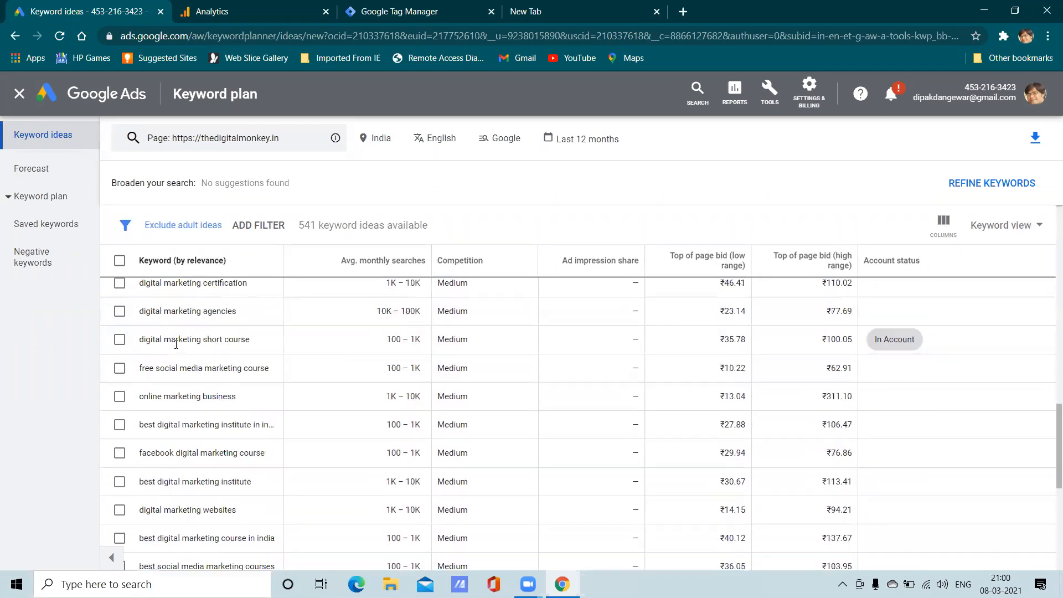
scroll(177, 348, "down", 2)
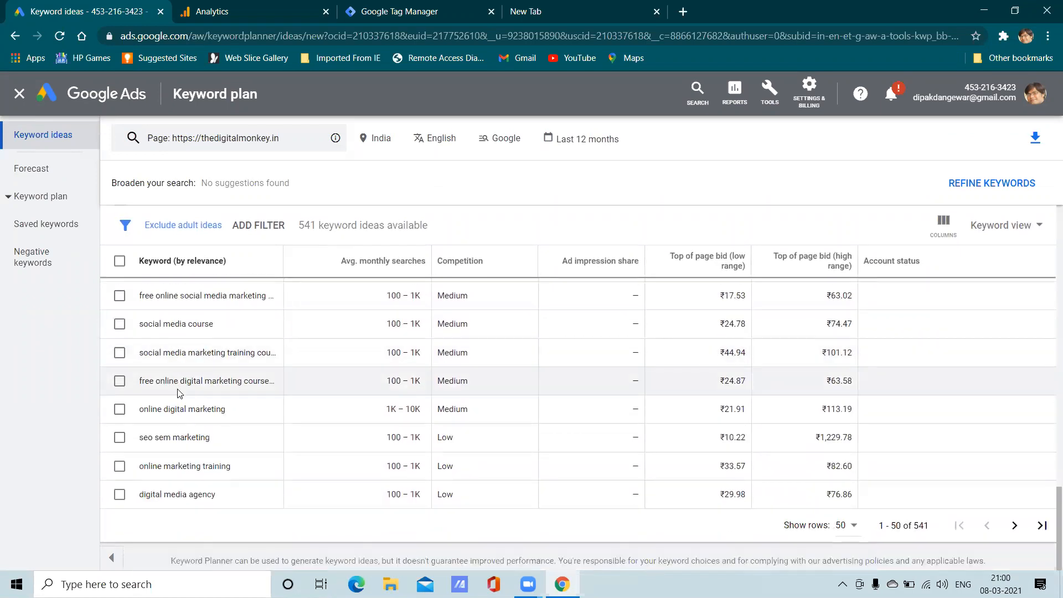
scroll(179, 388, "up", 10)
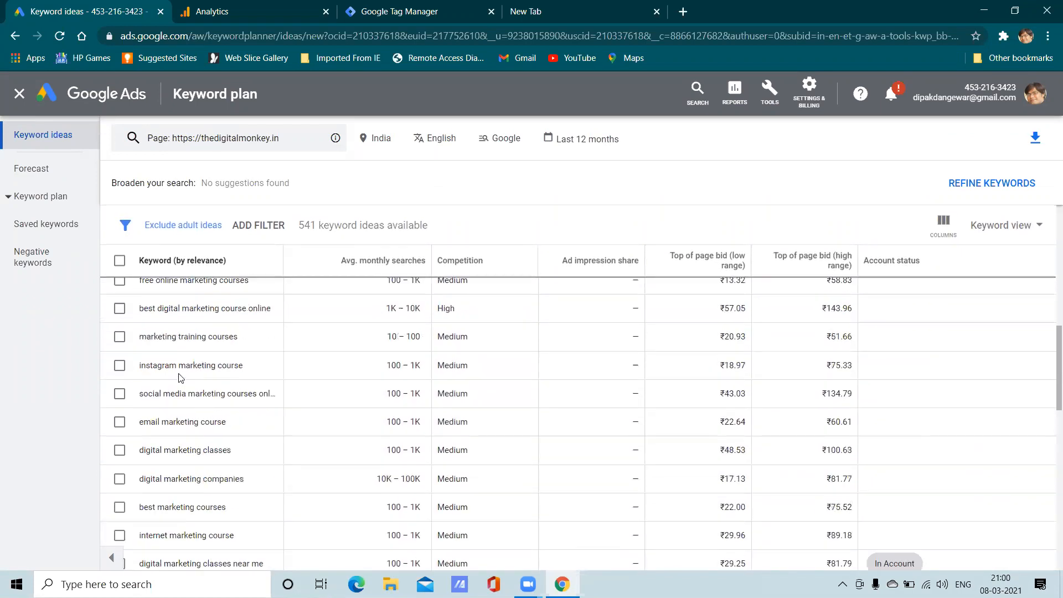
scroll(187, 344, "up", 5)
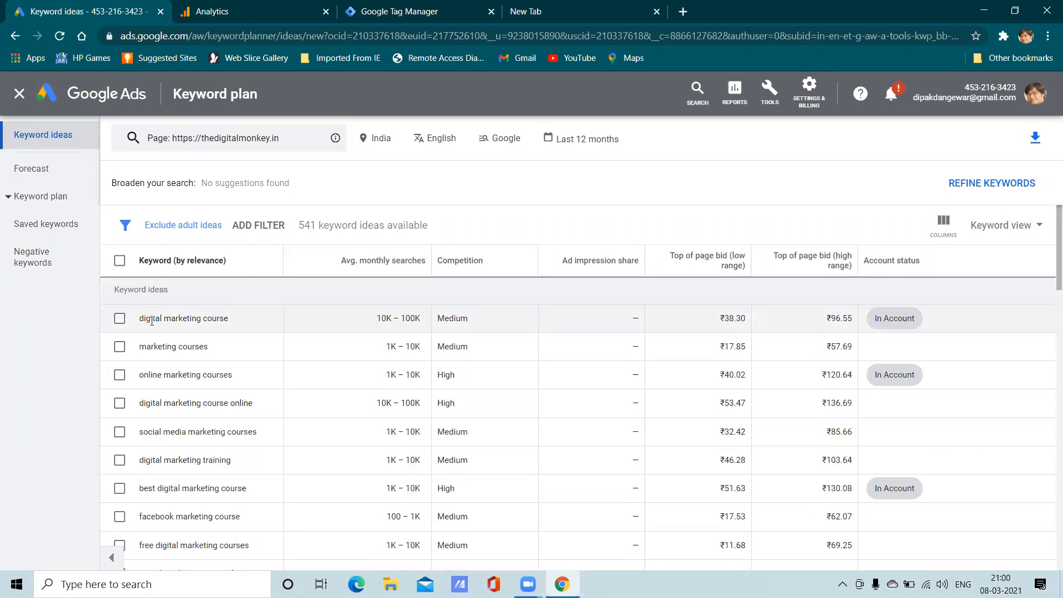
- Select the keyword ideas marketing courses, online marketing courses and digital marketing course online
left_click(119, 346)
left_click(119, 374)
left_click(119, 403)
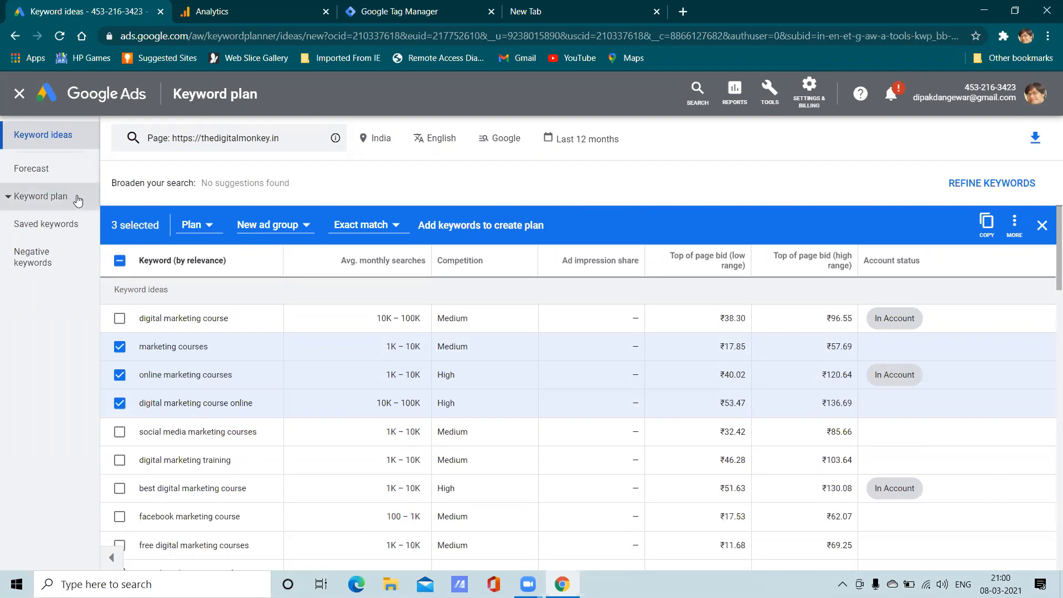
- Check the new plan's forecast and saved keywords, and return to look through the keyword ideas
left_click(47, 176)
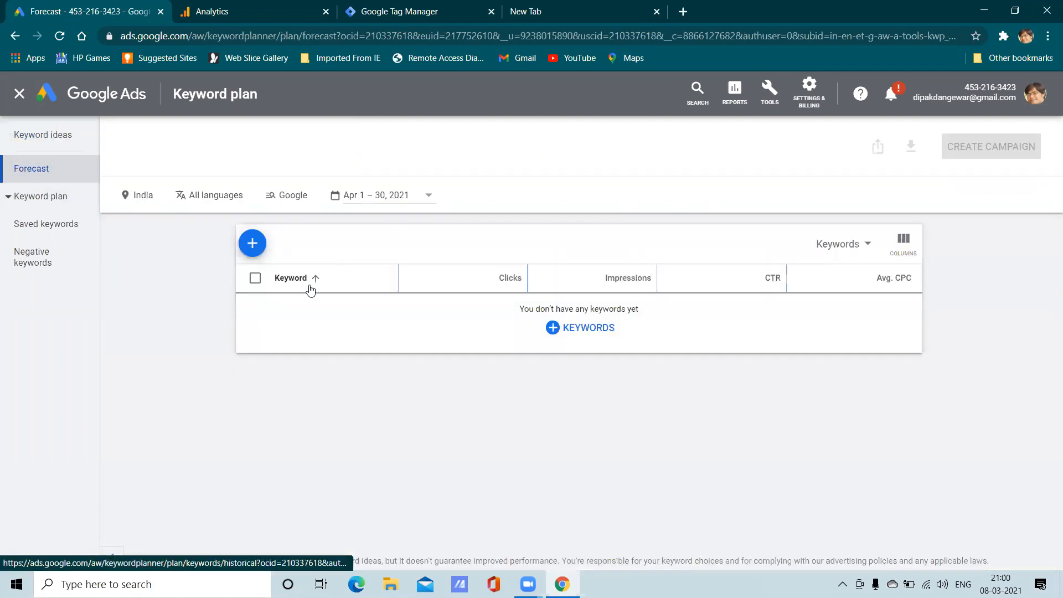
left_click(36, 220)
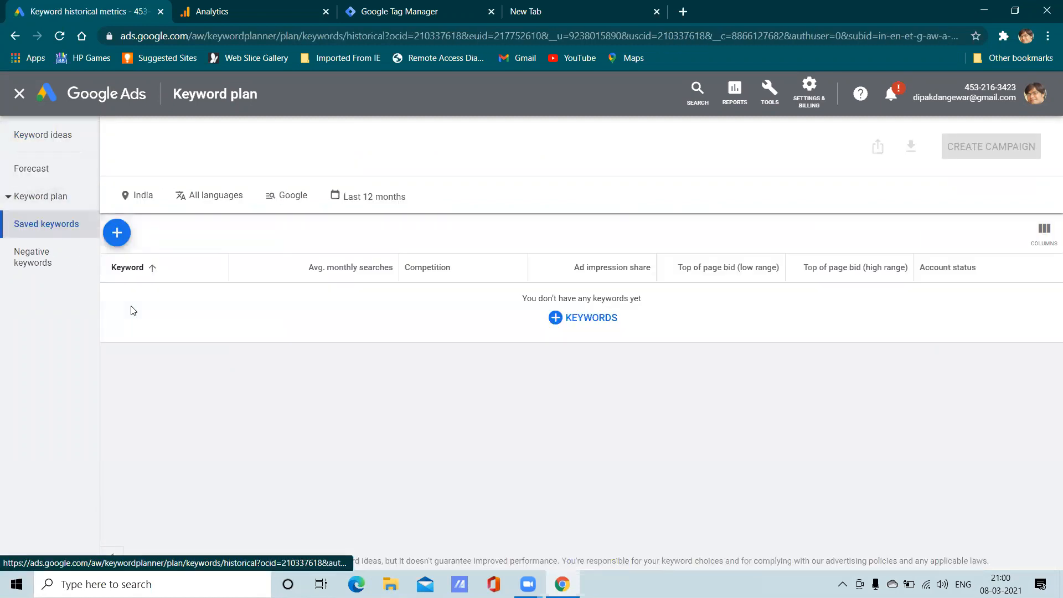
left_click(116, 232)
left_click(38, 171)
left_click(35, 135)
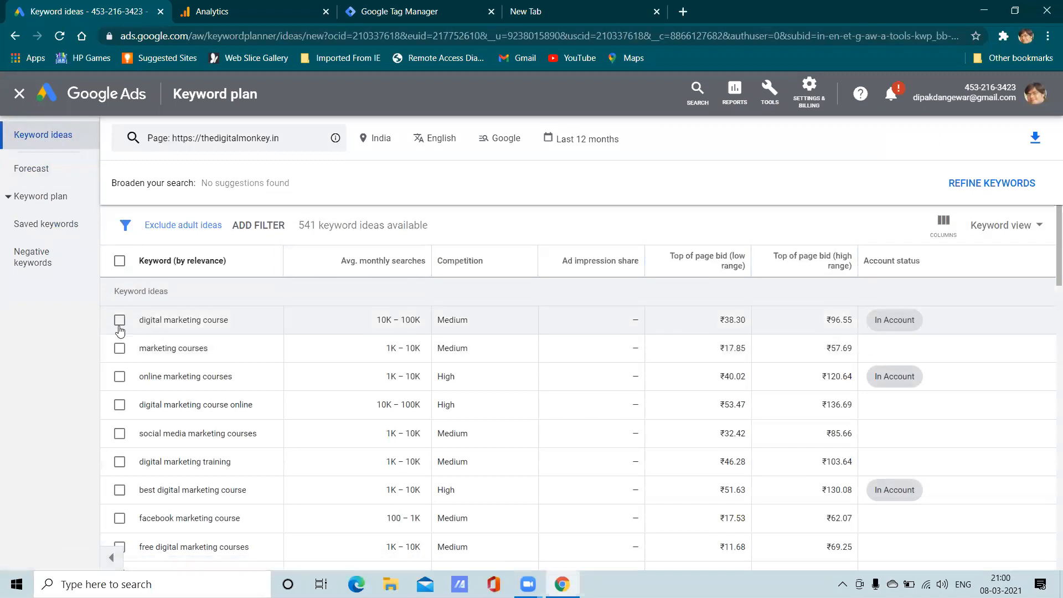
scroll(133, 412, "down", 5)
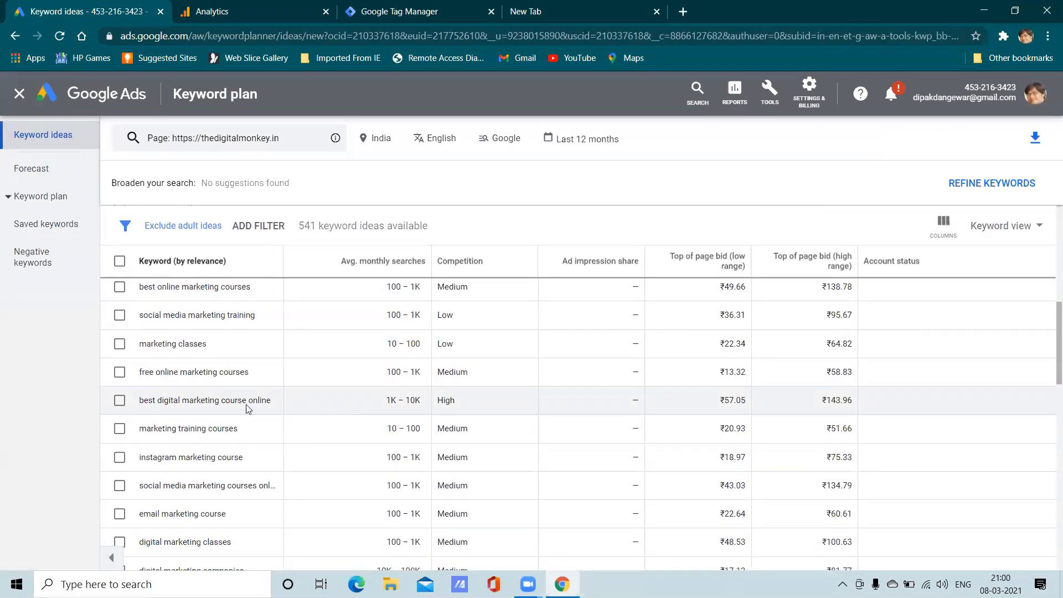
scroll(166, 368, "up", 5)
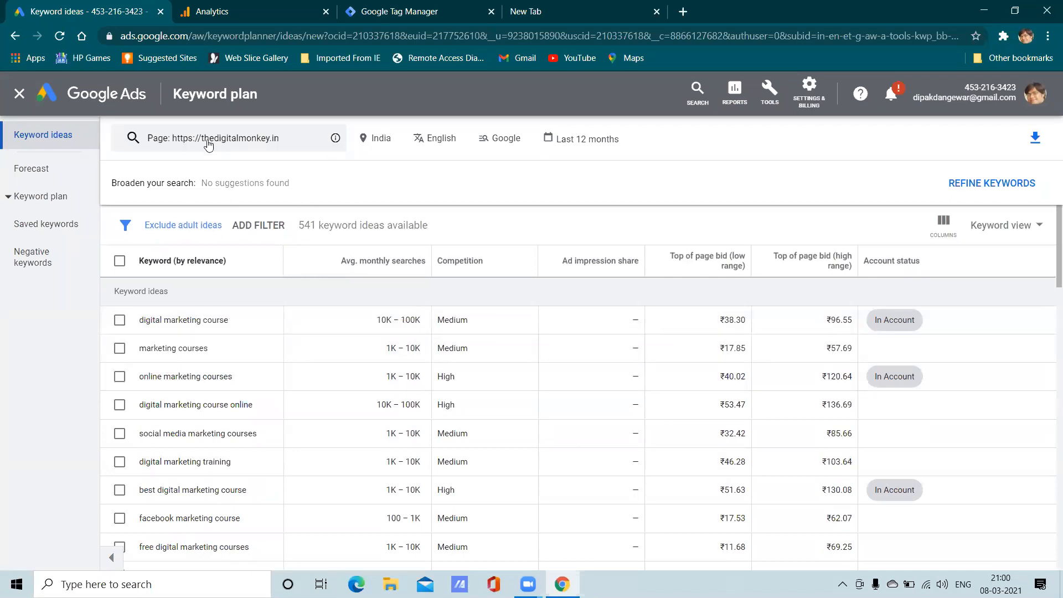
- Leave the plan, open Get search volume and forecasts, and view its file upload options without uploading anything
left_click(17, 96)
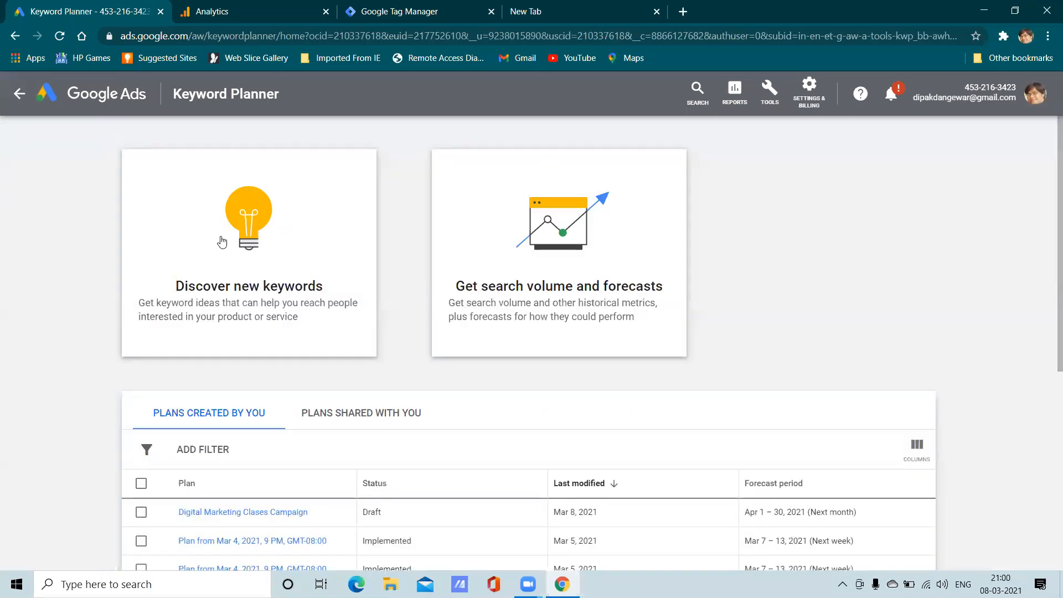
left_click(549, 271)
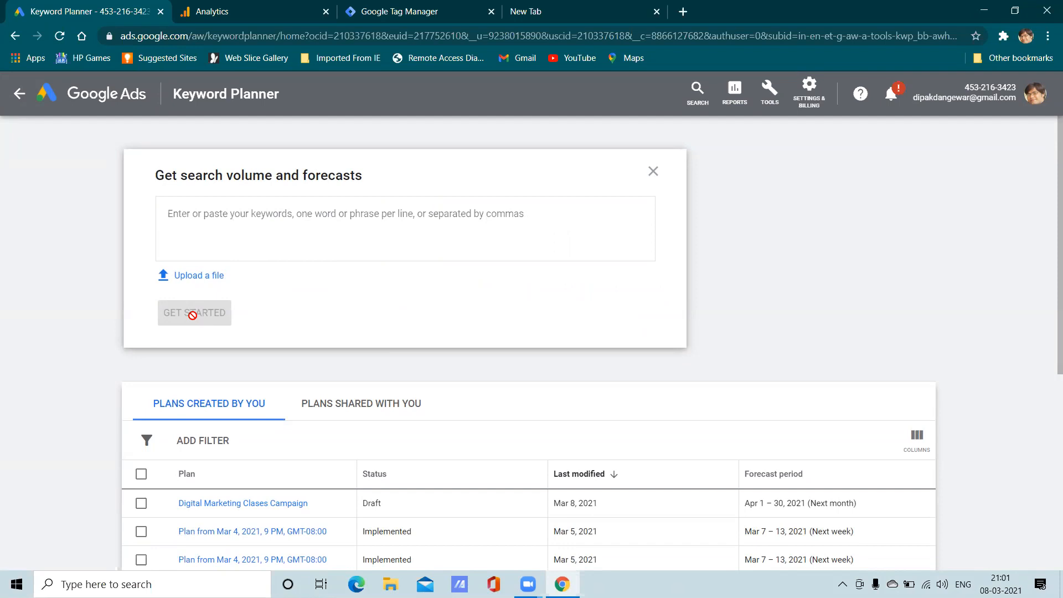
left_click(191, 276)
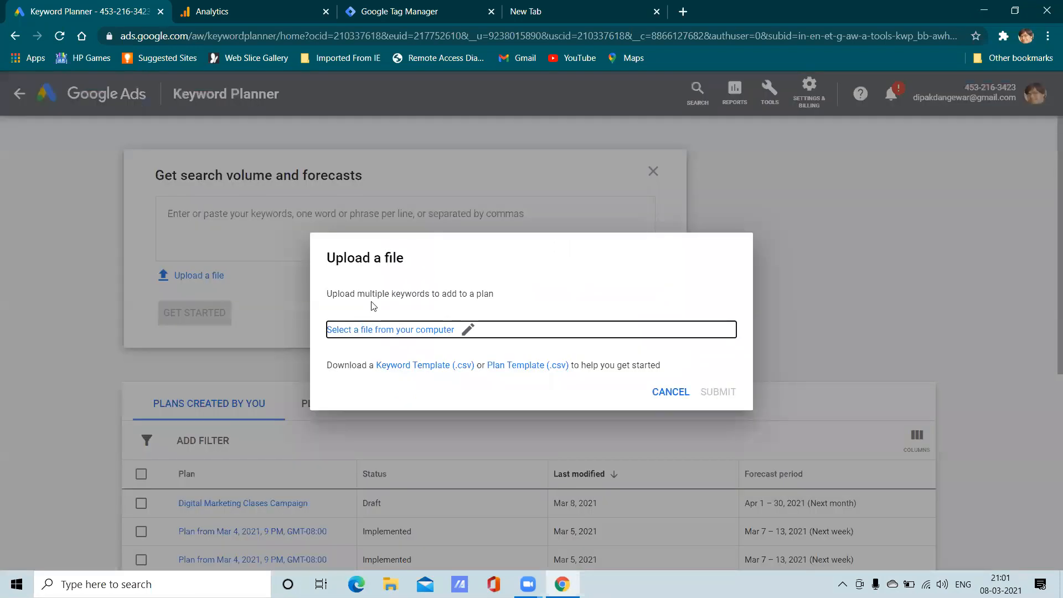
left_click(664, 393)
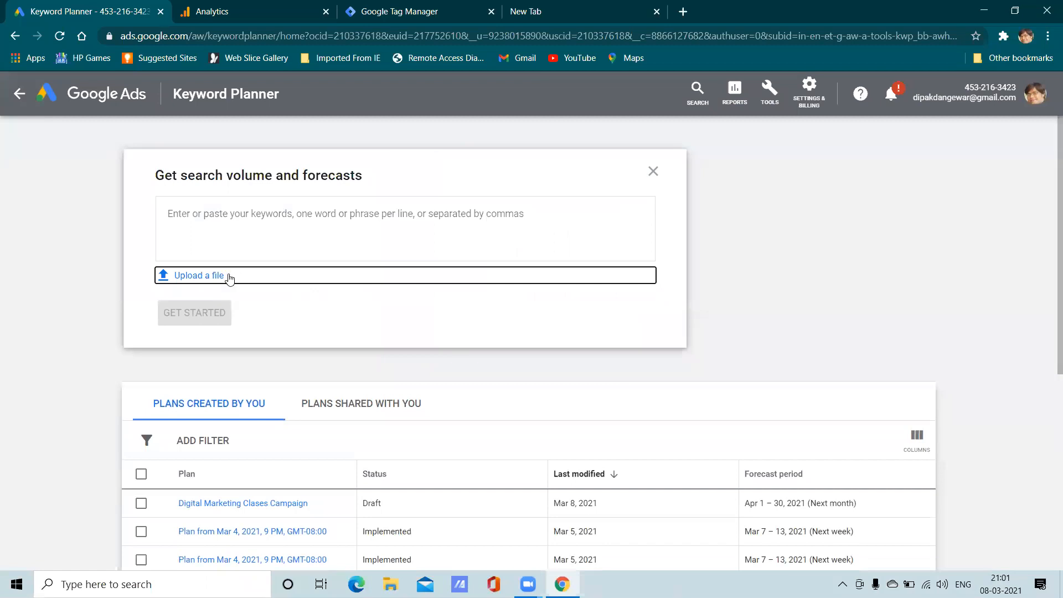
left_click(201, 277)
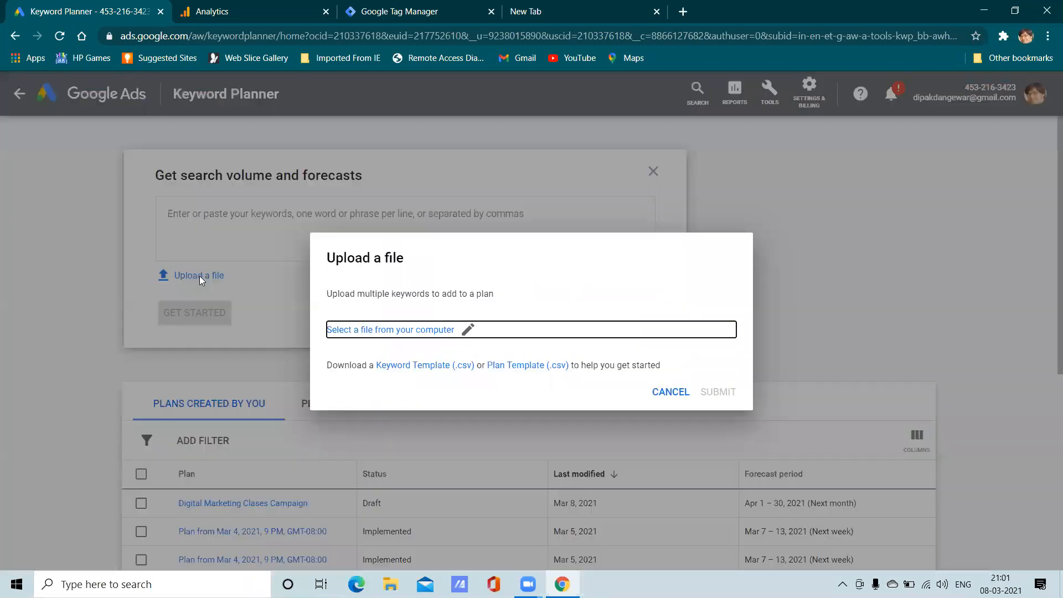
left_click(669, 393)
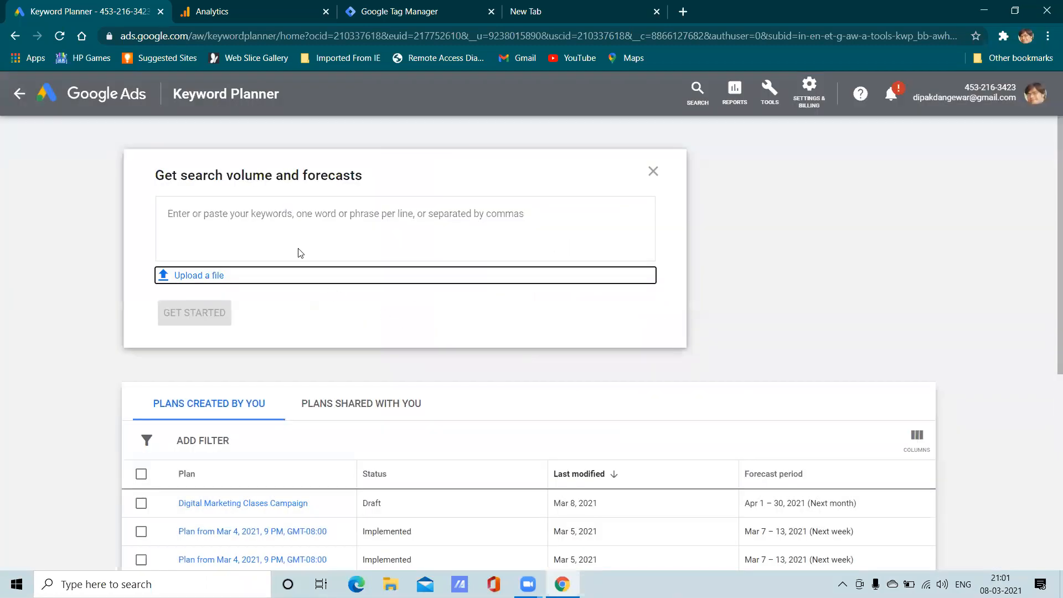
- Look over the list of created keyword plans with their status, modification date and forecast period
scroll(372, 459, "down", 5)
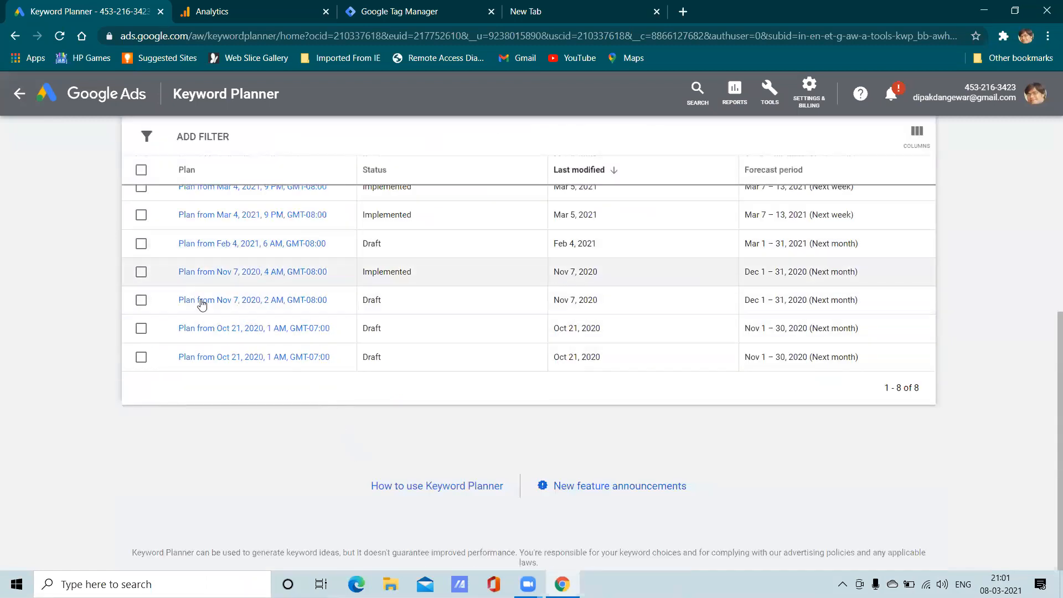
scroll(221, 305, "up", 2)
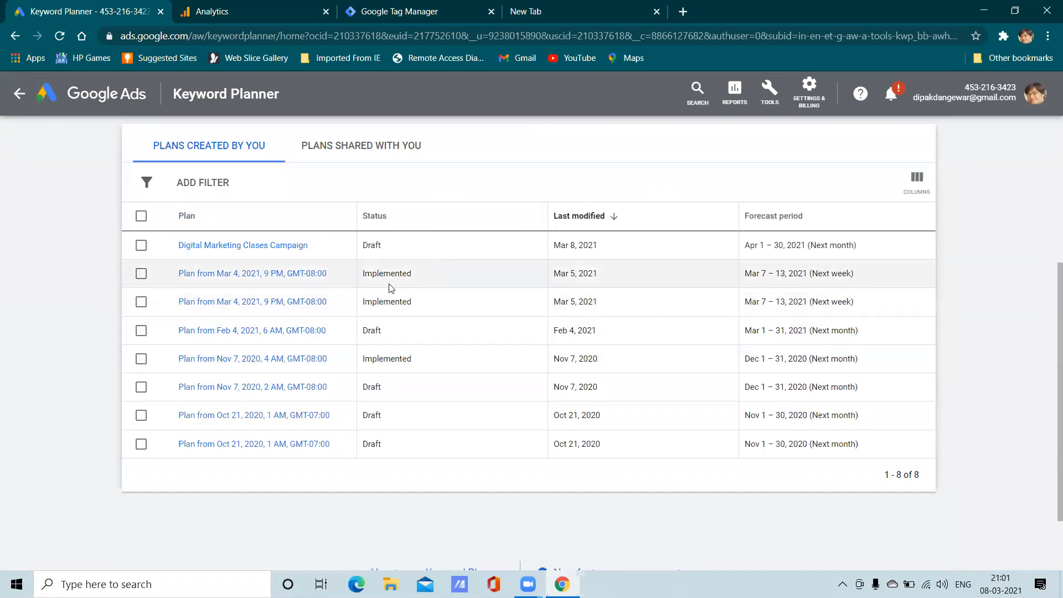
scroll(359, 294, "up", 3)
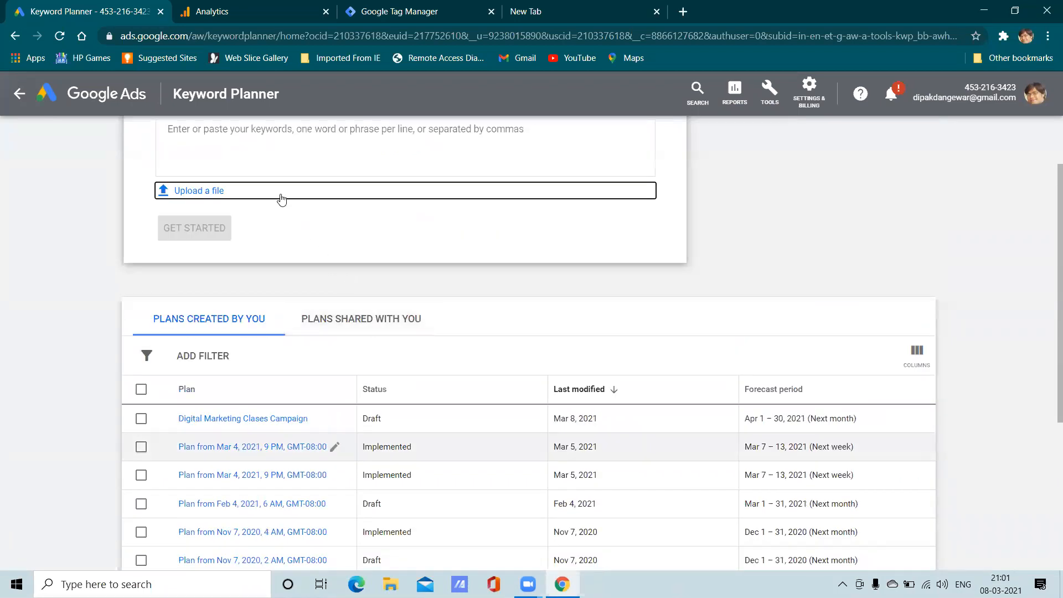
scroll(280, 211, "up", 2)
- Close the Get search volume and forecasts form and open Discover new keywords
left_click(281, 221)
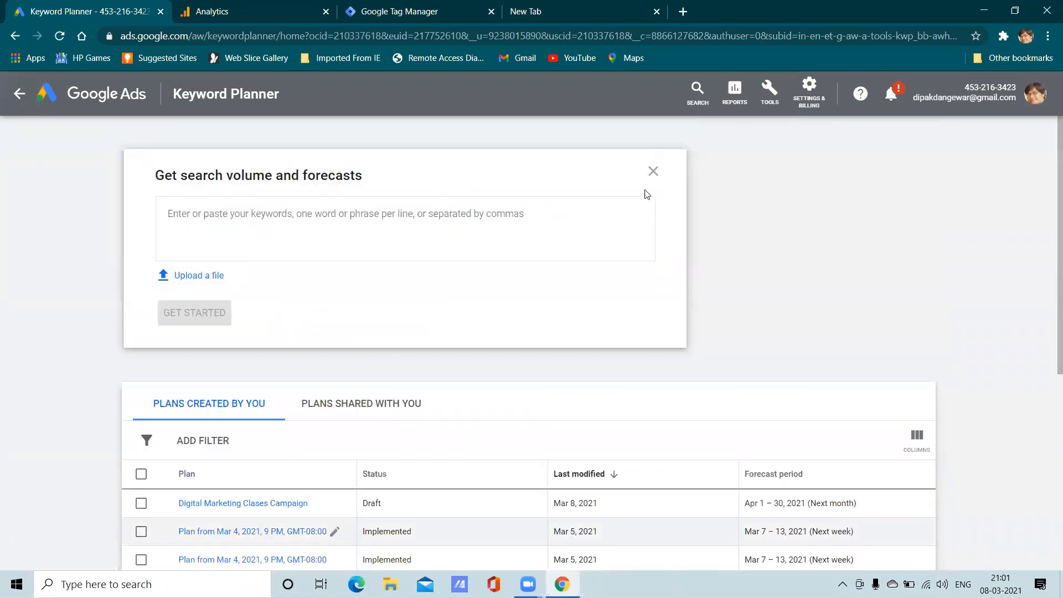
left_click(652, 172)
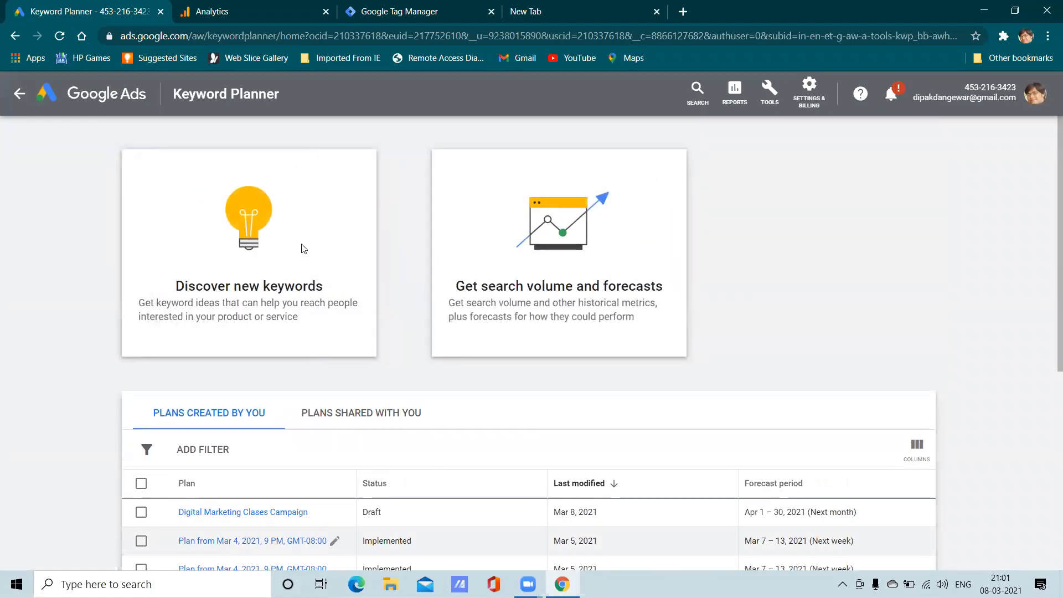
left_click(303, 248)
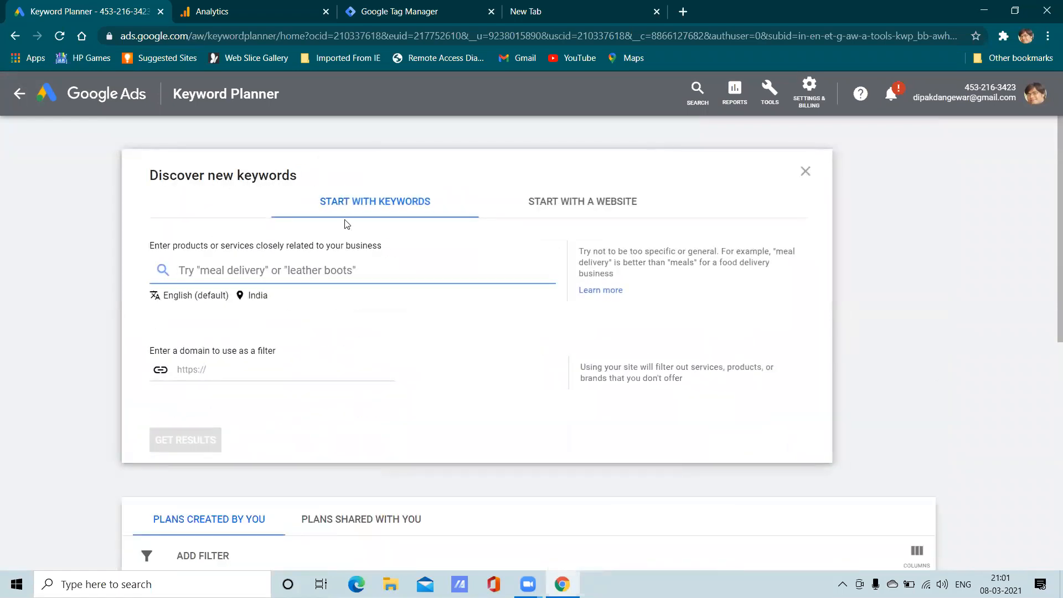
- View the website option for discovering keywords and the search volume and forecasts form, closing both without entering anything
left_click(529, 203)
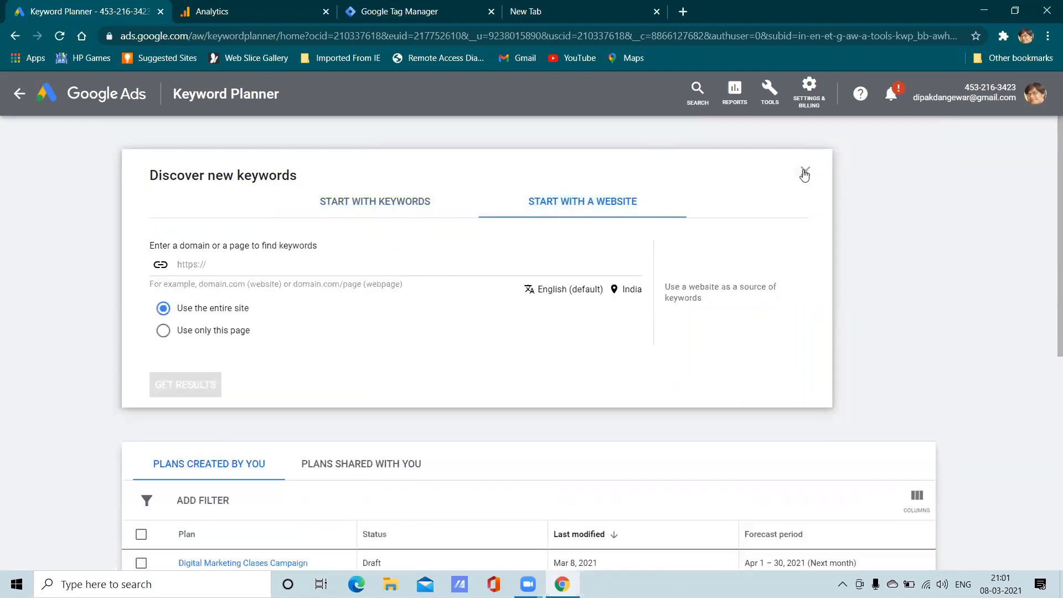
left_click(804, 173)
left_click(589, 237)
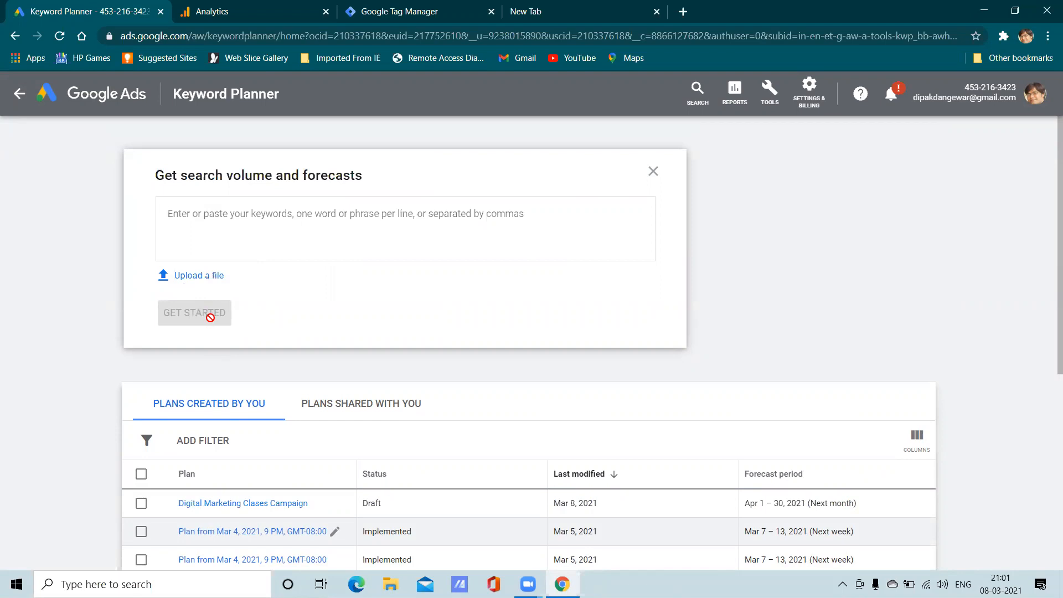
scroll(277, 439, "down", 5)
scroll(555, 259, "up", 5)
left_click(652, 172)
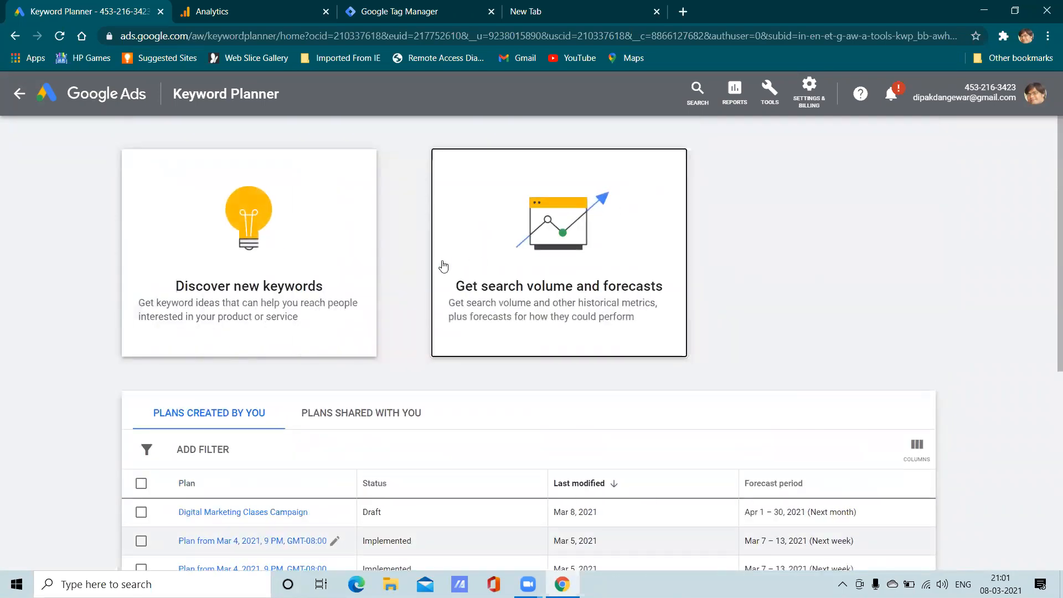
- Return to the All campaigns overview and look over its performance chart, draft campaign and campaign list
left_click(21, 95)
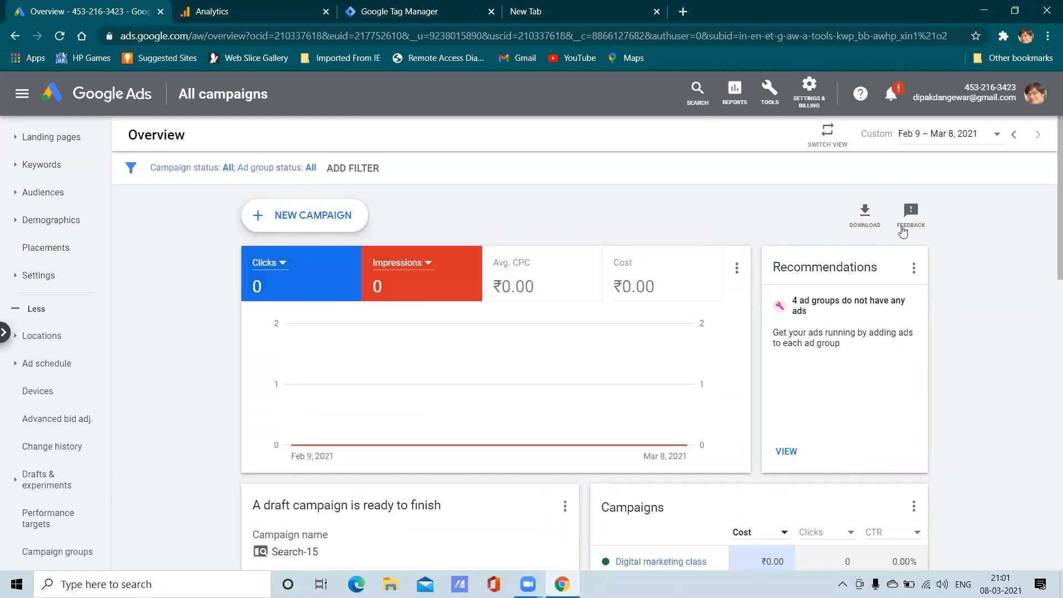
left_click_drag(1047, 172, 1048, 148)
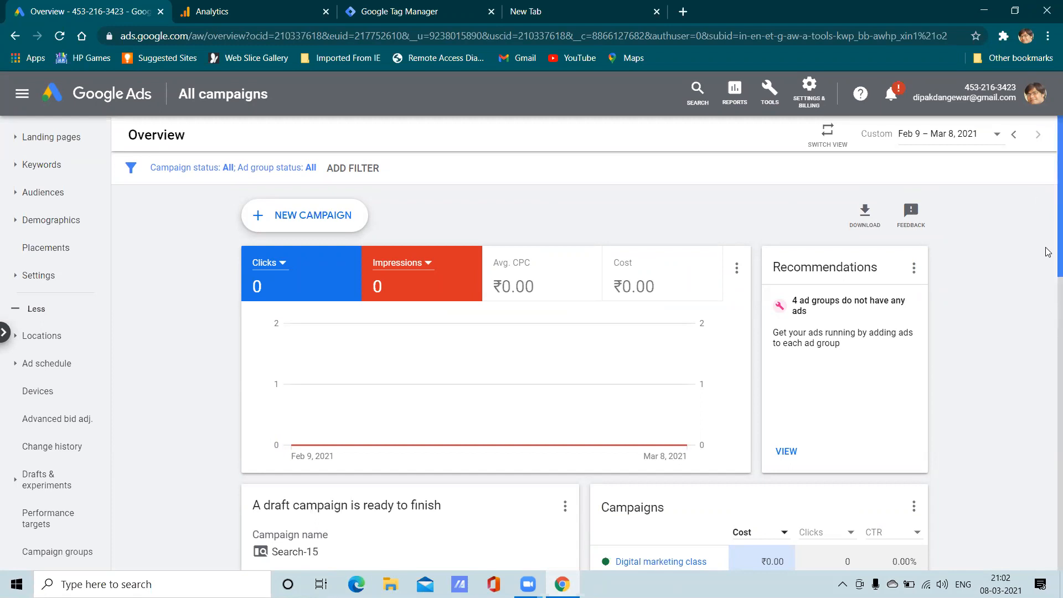
scroll(1048, 247, "down", 2)
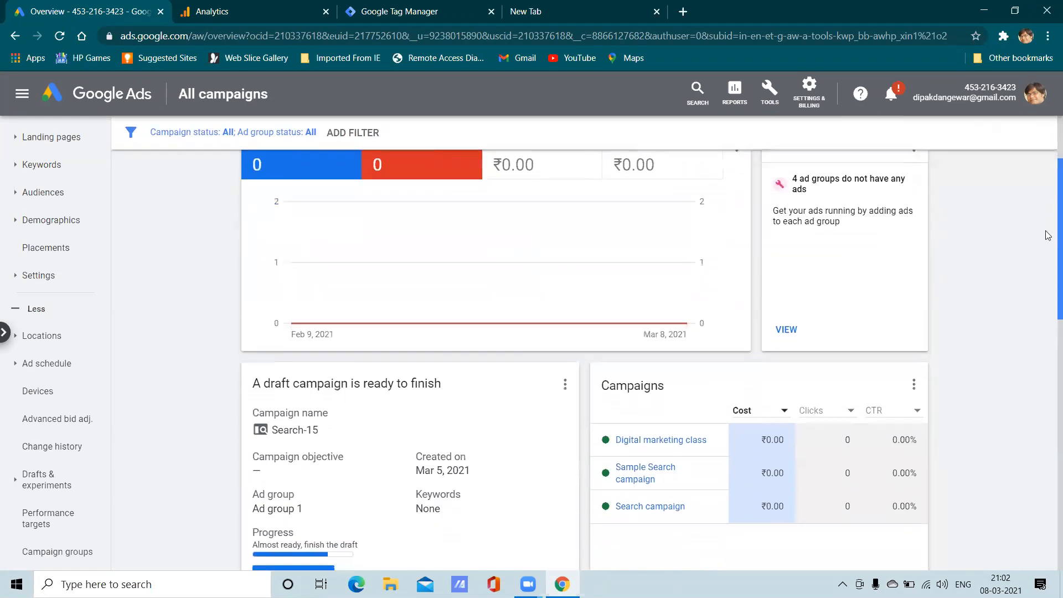
scroll(1046, 238, "up", 2)
scroll(1045, 233, "down", 3)
scroll(1040, 214, "up", 4)
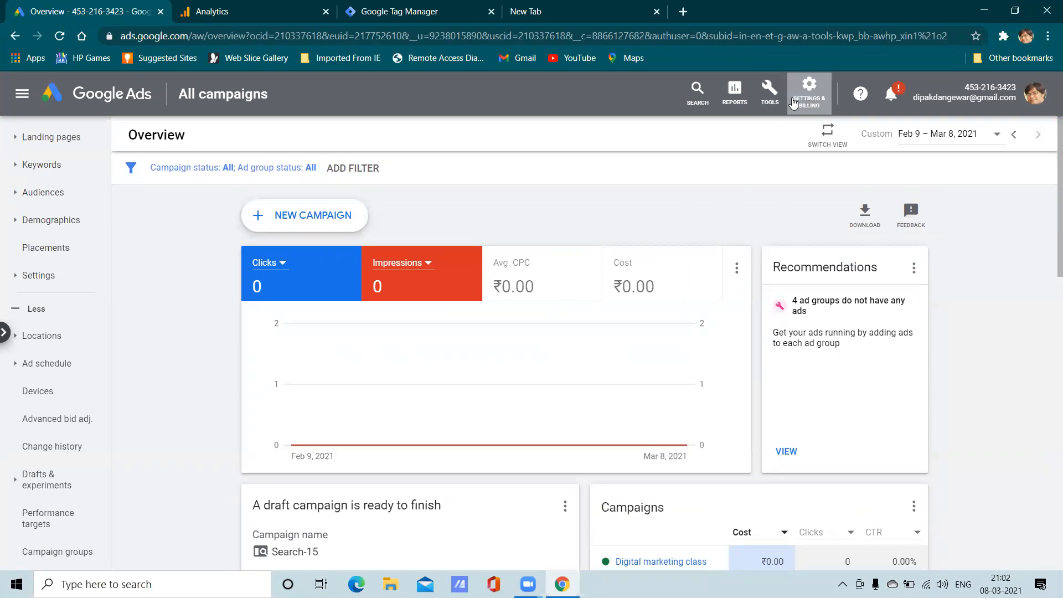
- Look over the available Google Ads tools and check the Analytics Sitelinks report, then return to the campaigns overview
left_click(769, 91)
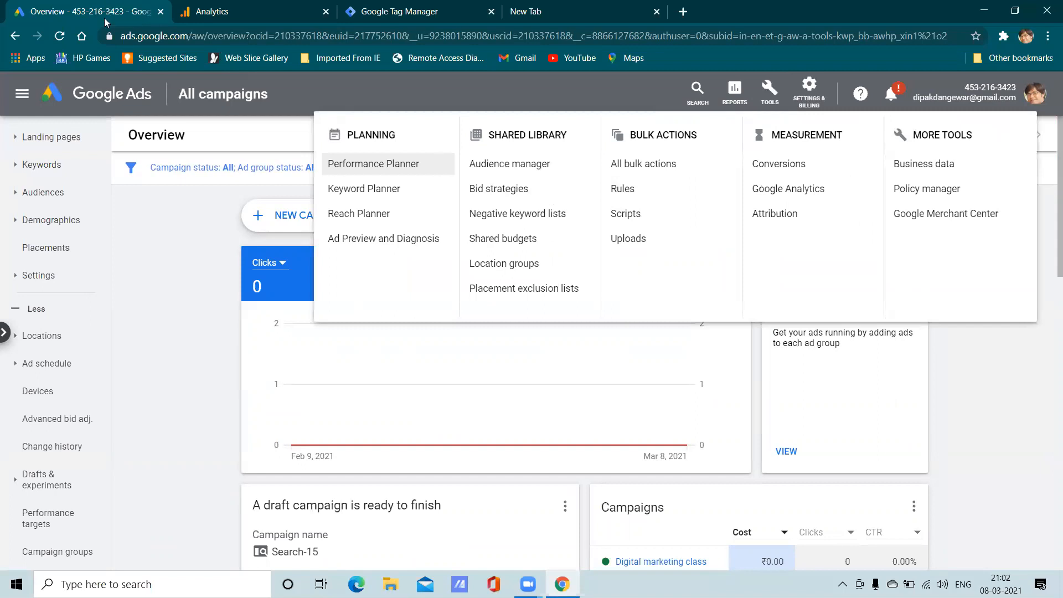
left_click(144, 250)
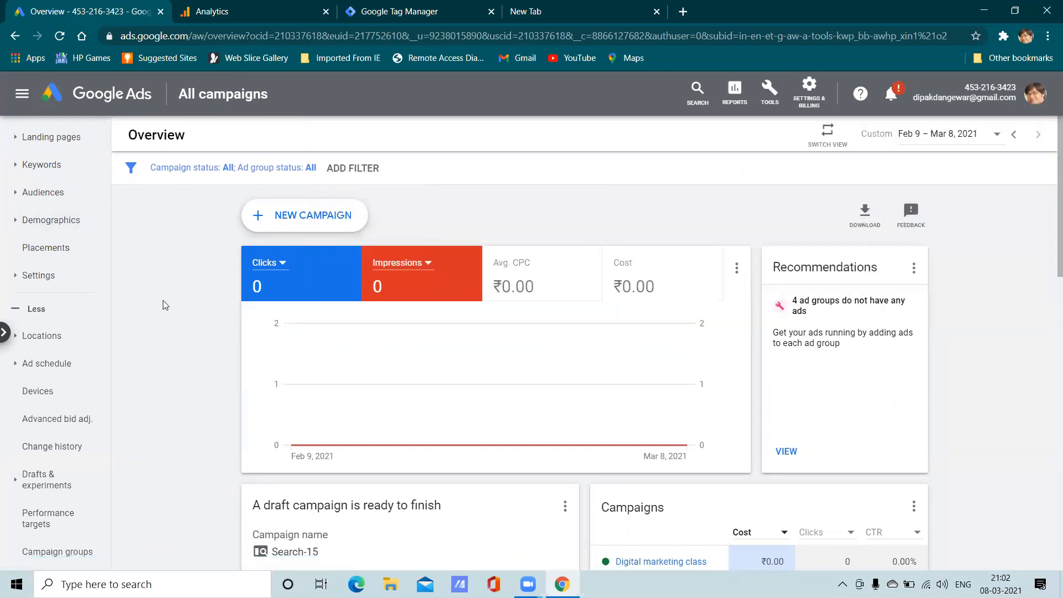
left_click(210, 11)
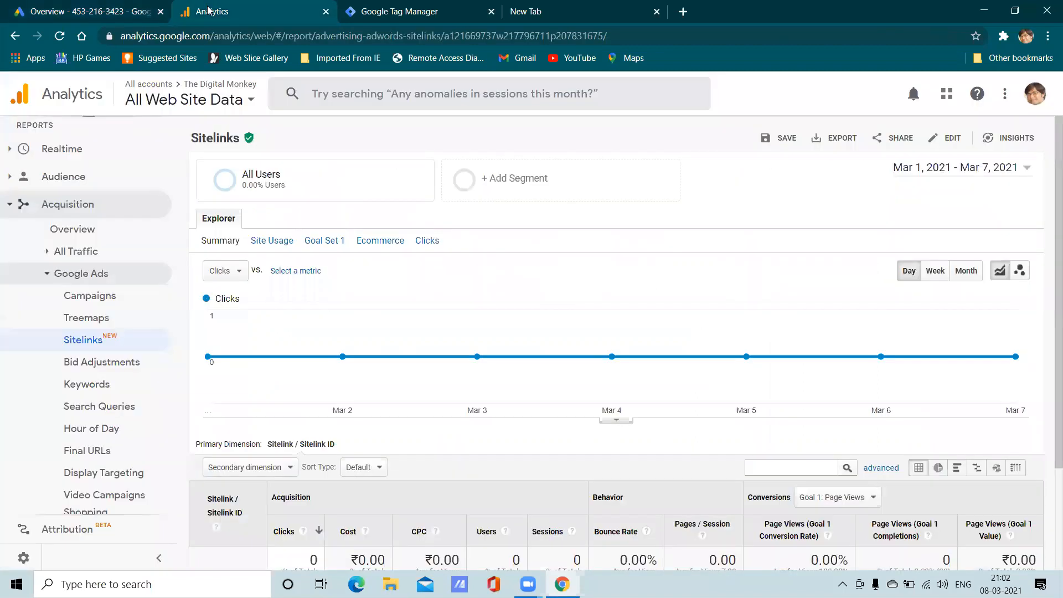
left_click(111, 10)
- Open the Google Ads Linked accounts page and look through the products that can be linked
left_click(808, 90)
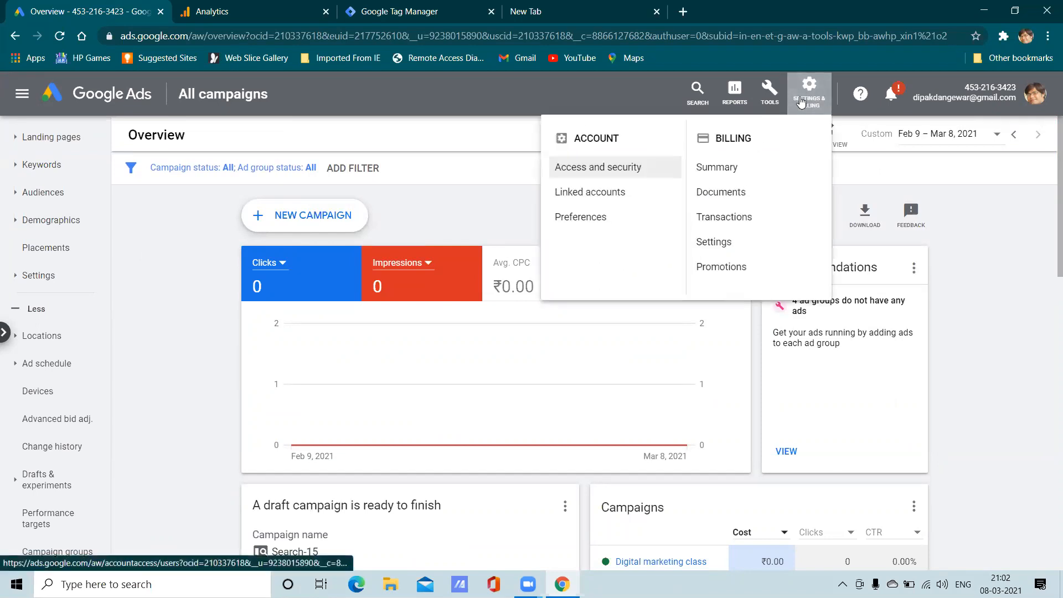
left_click(769, 90)
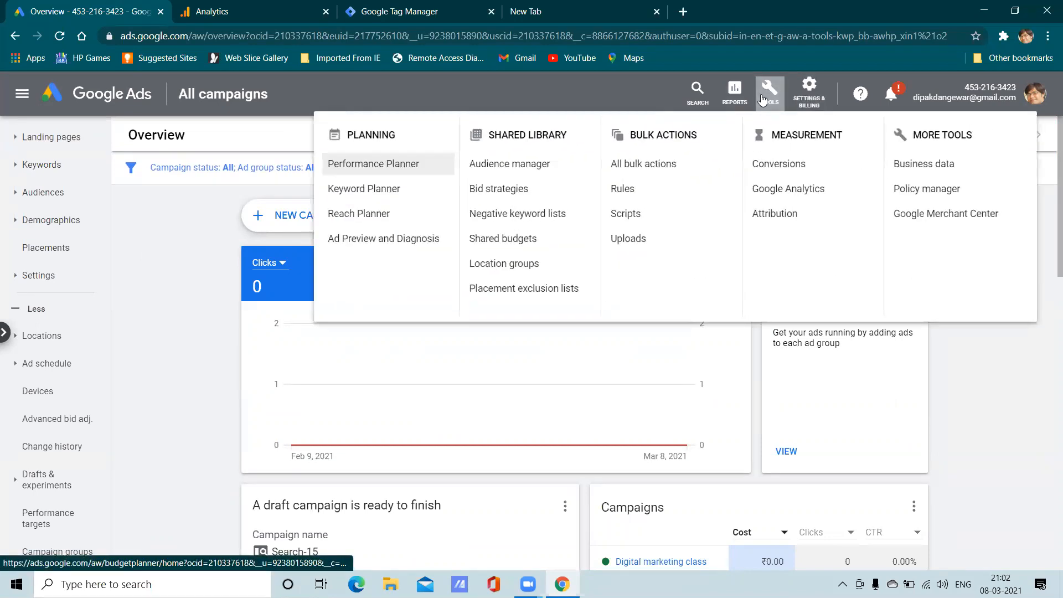
left_click(809, 90)
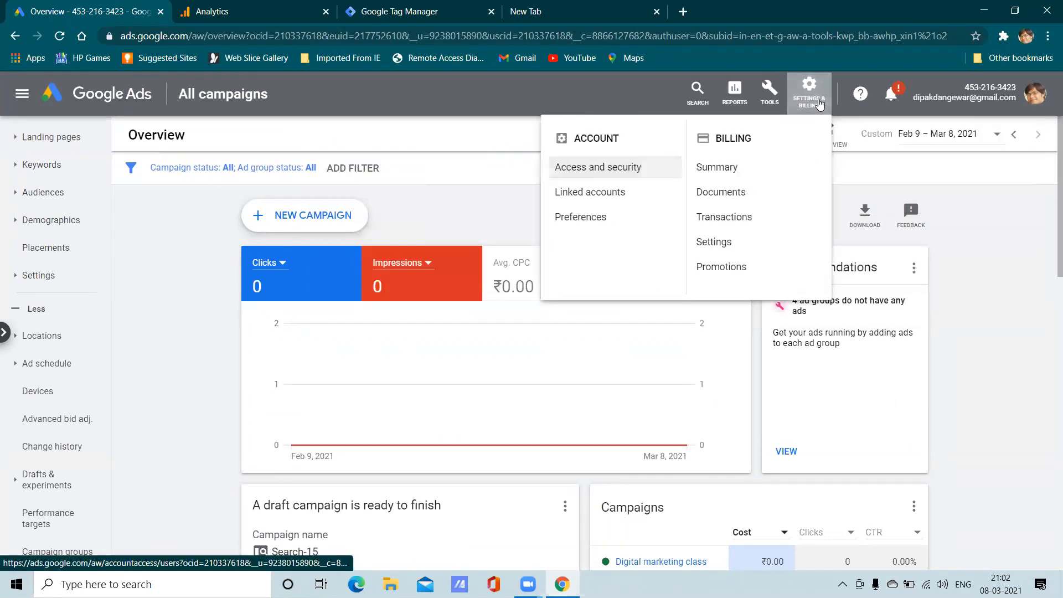
left_click(585, 198)
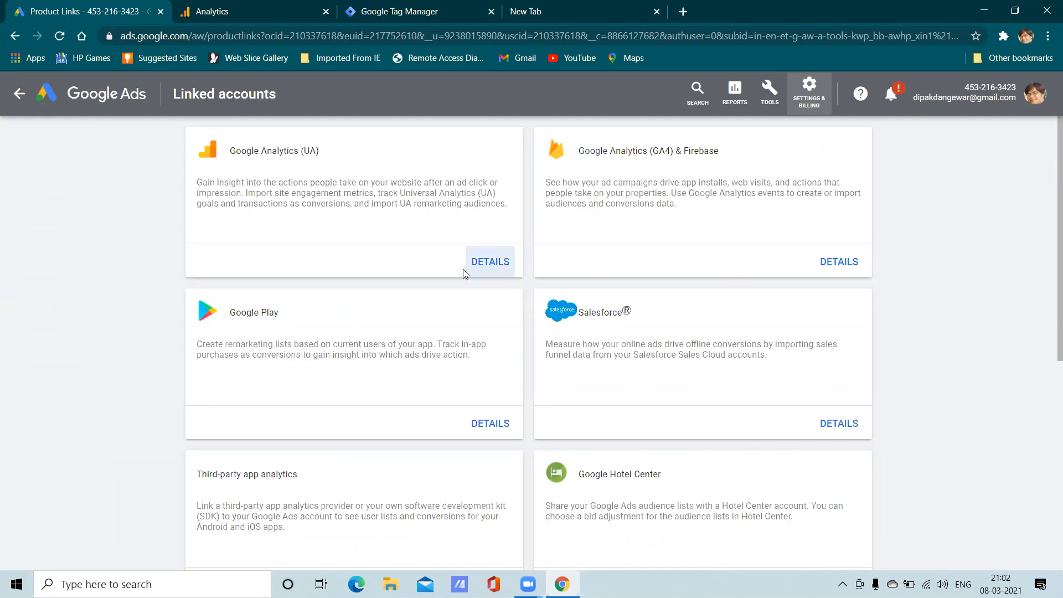
scroll(420, 357, "down", 6)
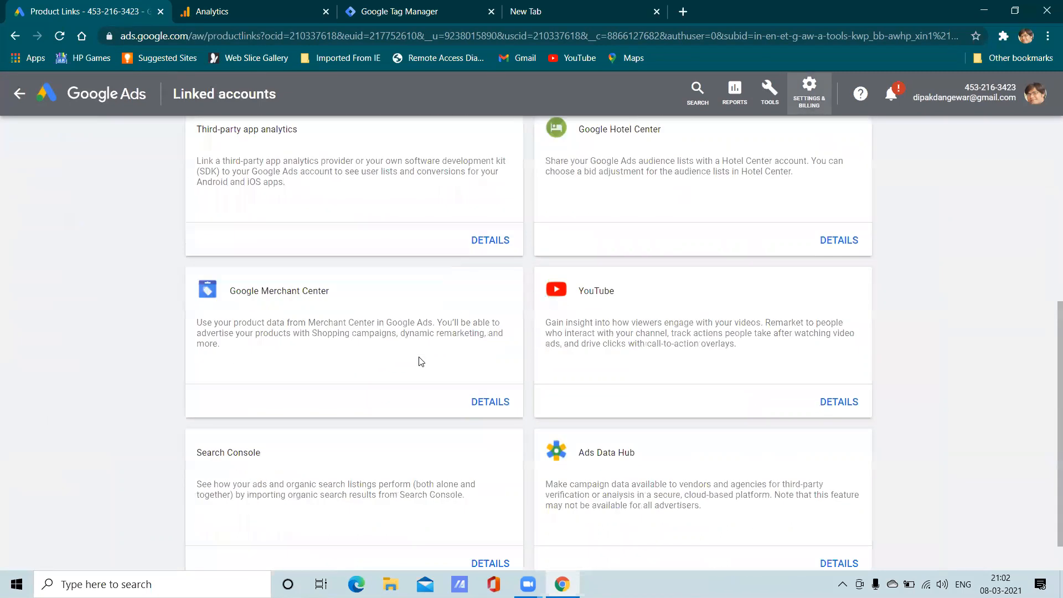
scroll(421, 361, "up", 6)
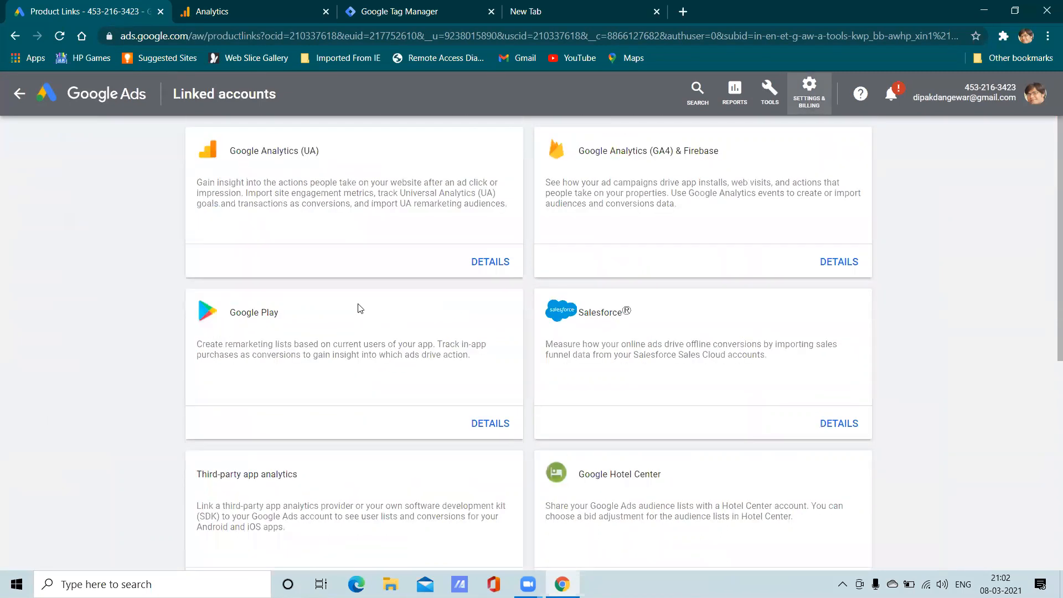
left_click(395, 7)
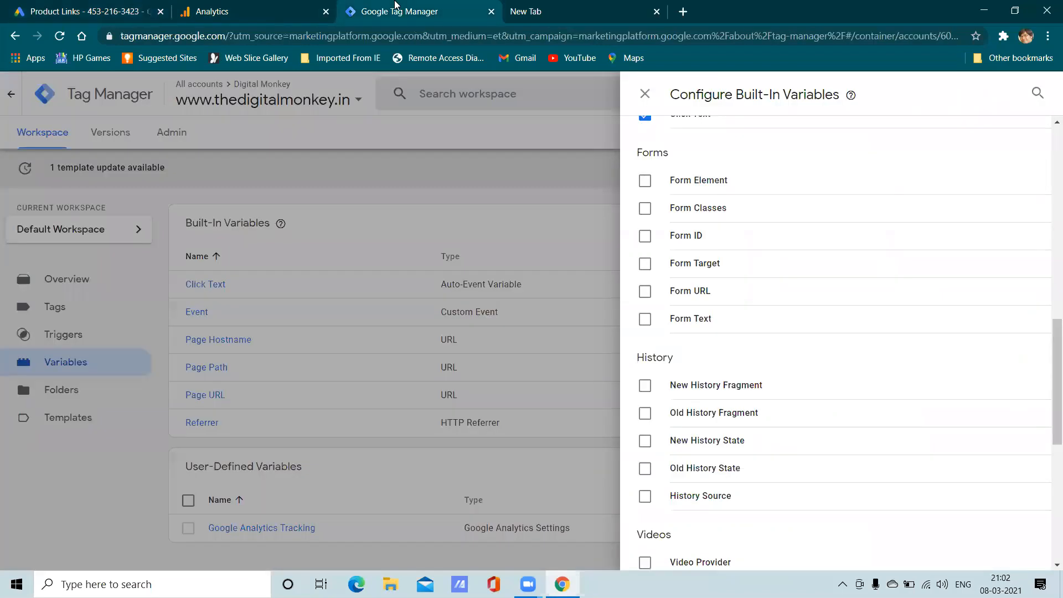
left_click(285, 5)
left_click(130, 11)
left_click(216, 12)
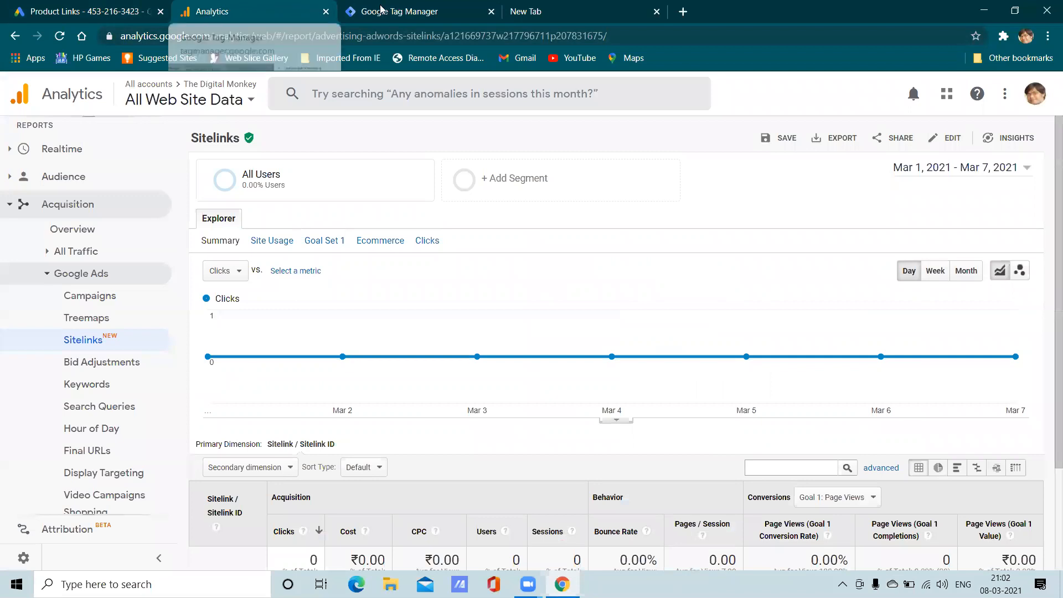
left_click(406, 15)
- Search the web for "google analytics" in the empty browser tab and open the Google Analytics site
left_click(518, 16)
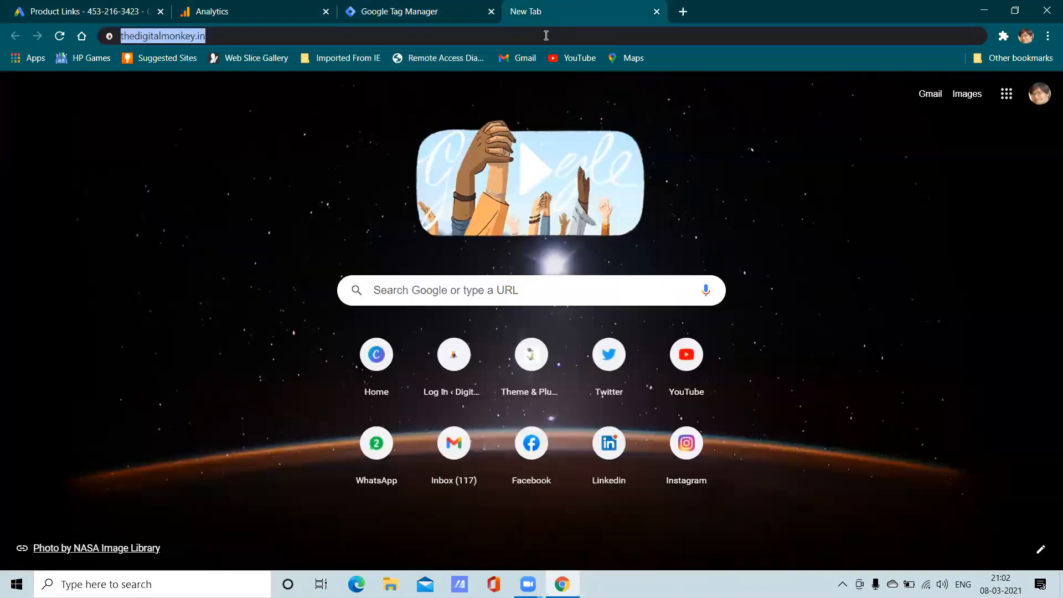
double_click(544, 37)
left_click(541, 39)
type("googke")
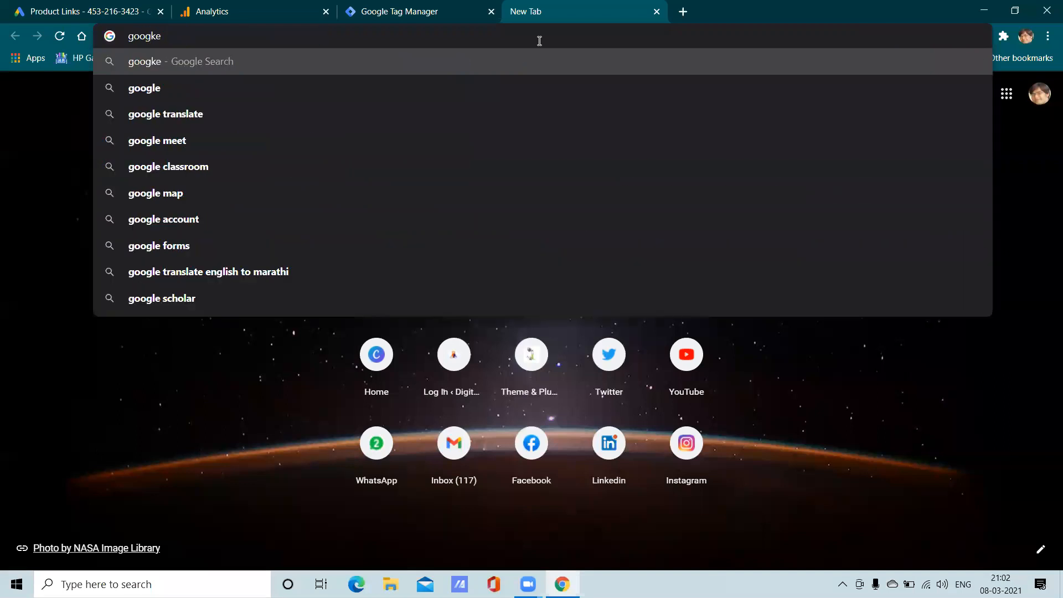
key("BackSpace")
key("BackSpace")
type("le")
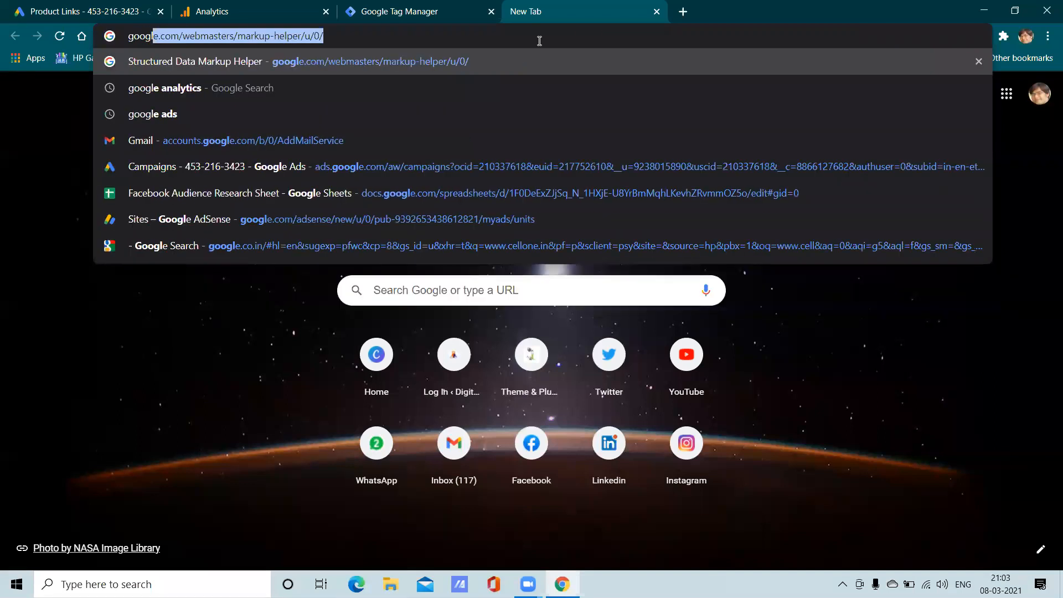
key("Down")
key("Return")
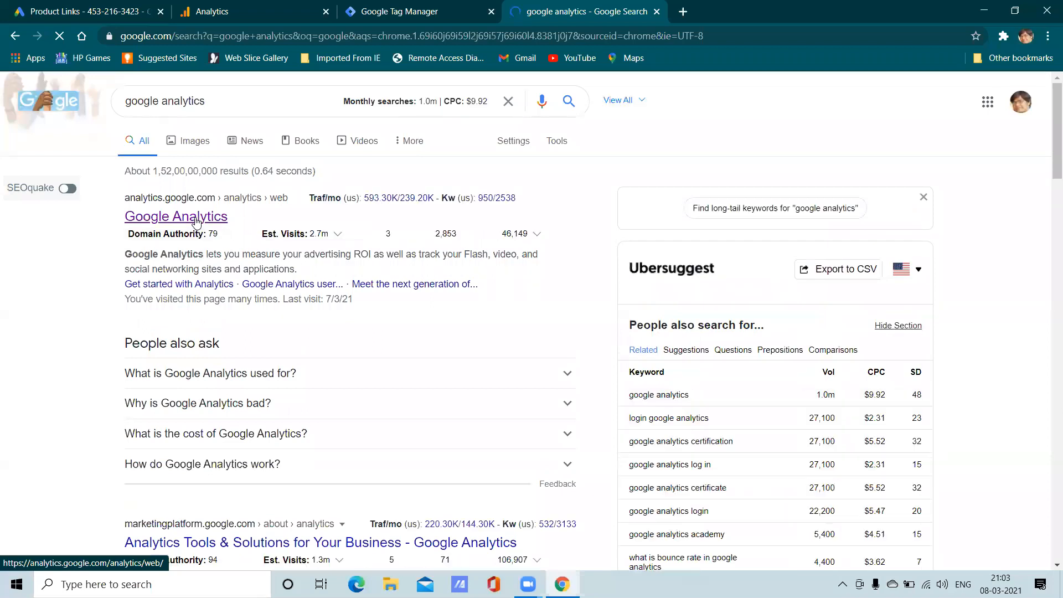
left_click(196, 221)
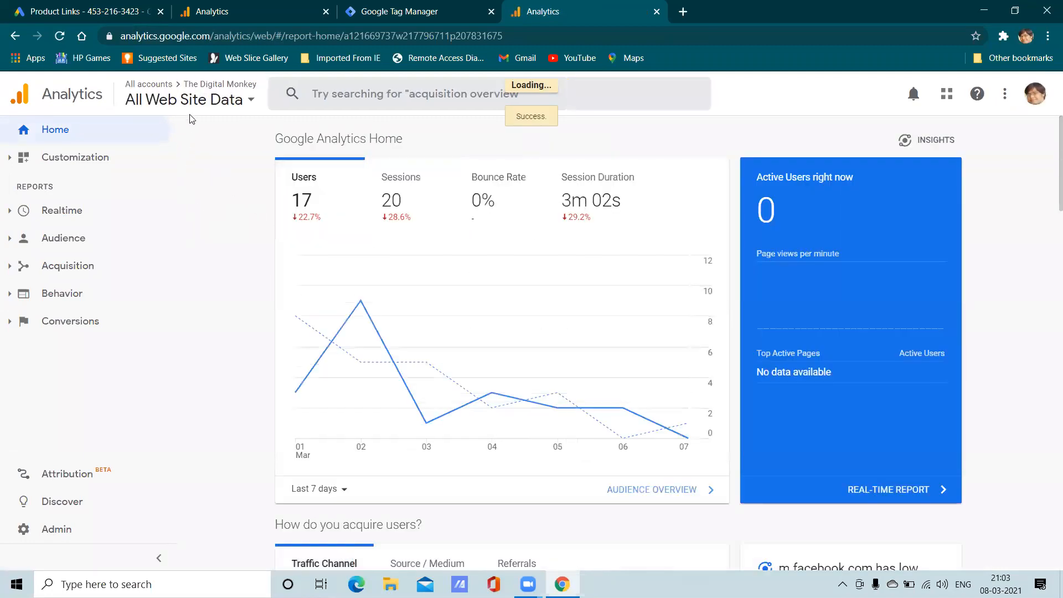
- Look over the existing Analytics accounts and properties, and switch to the Google account that has no Analytics set up
left_click(207, 92)
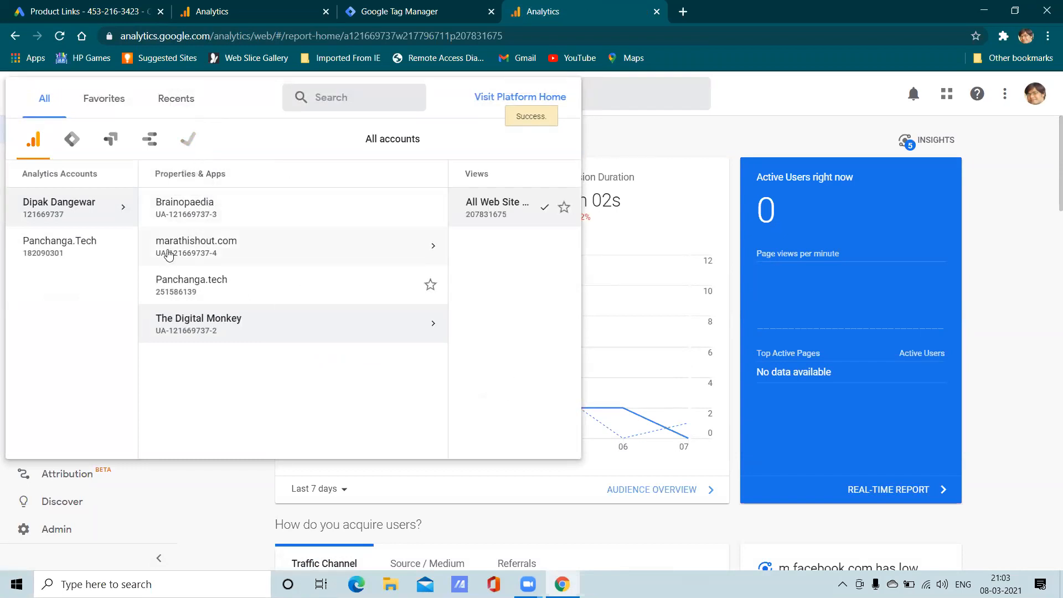
left_click(791, 95)
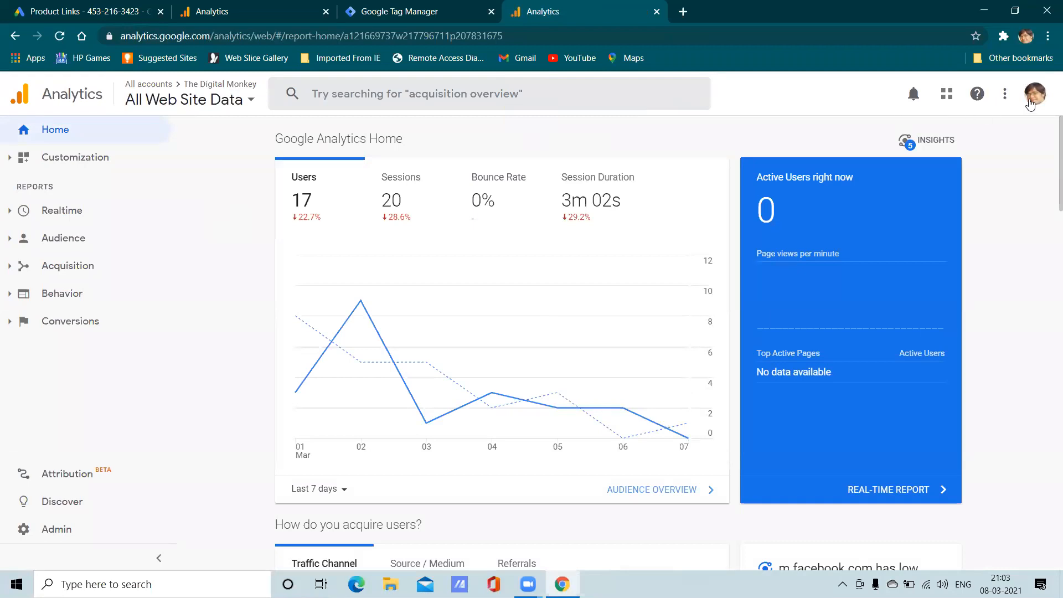
left_click(1034, 93)
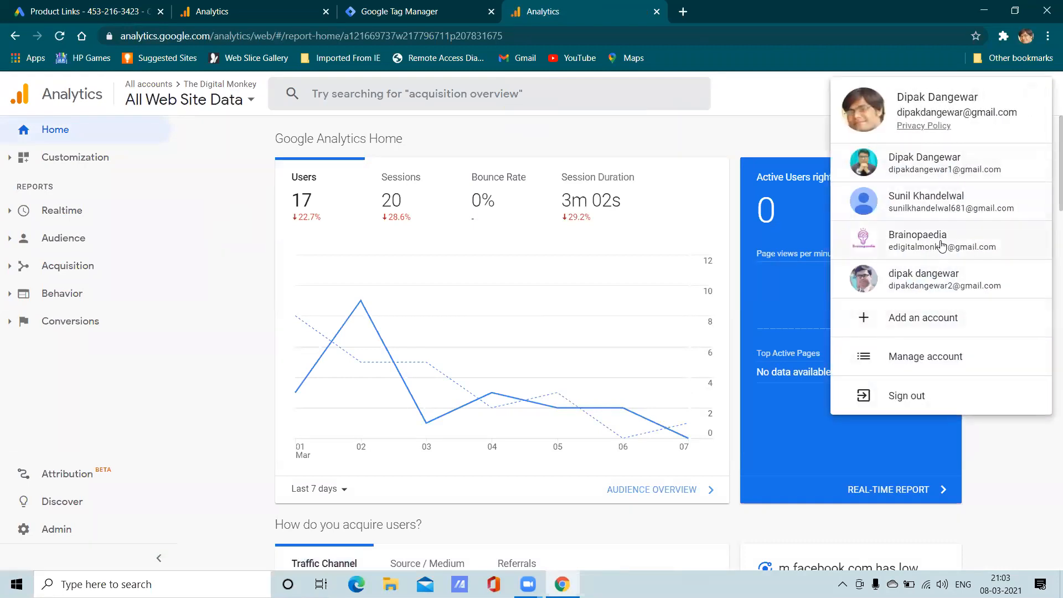
left_click(941, 279)
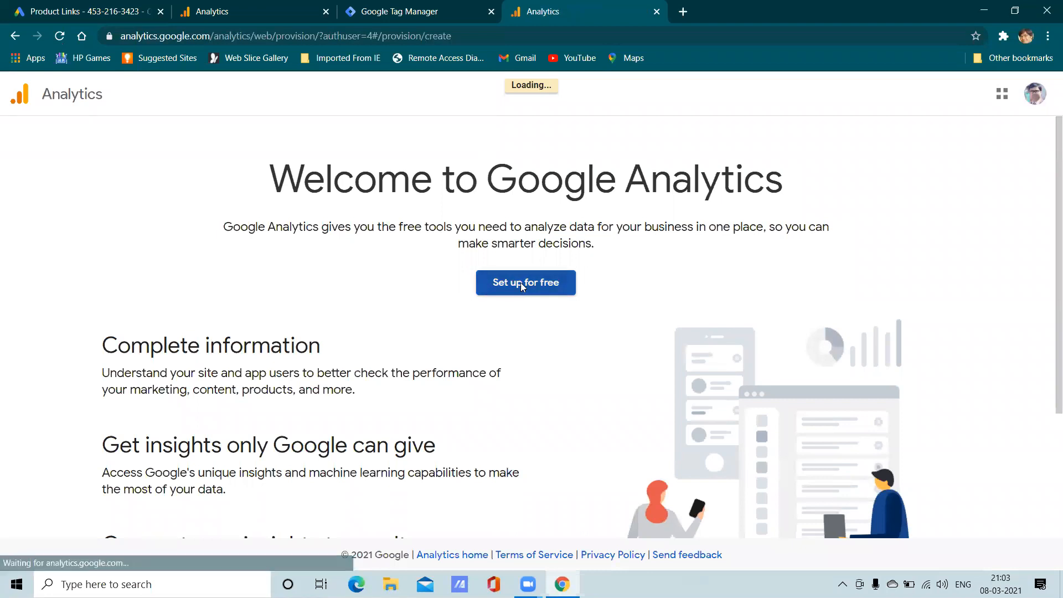
- Start the free Analytics account setup and enable data sharing with Google products & services
left_click(519, 281)
left_click(151, 268)
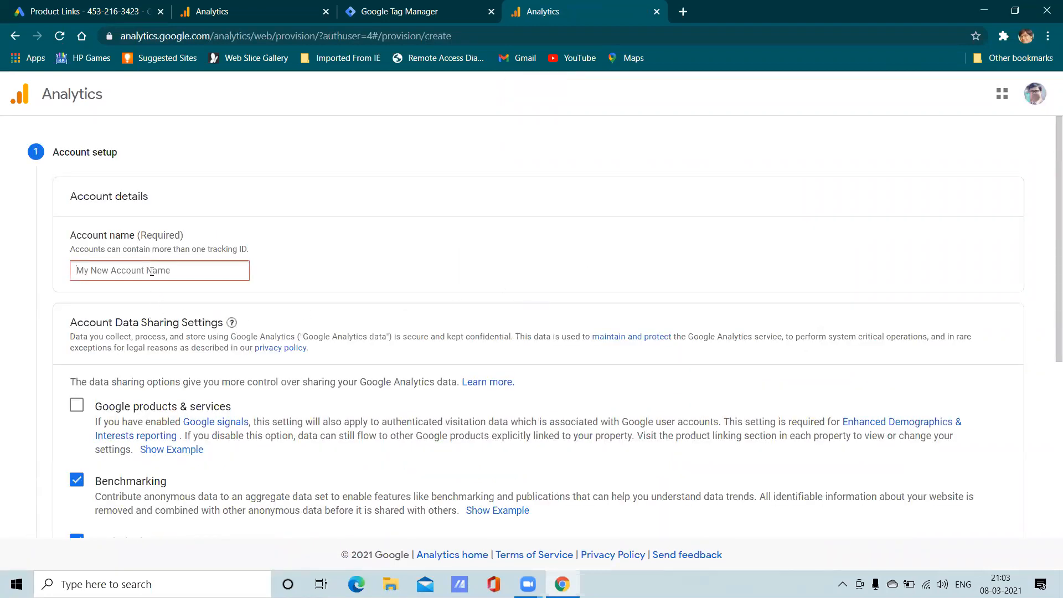
scroll(152, 271, "down", 2)
left_click(76, 267)
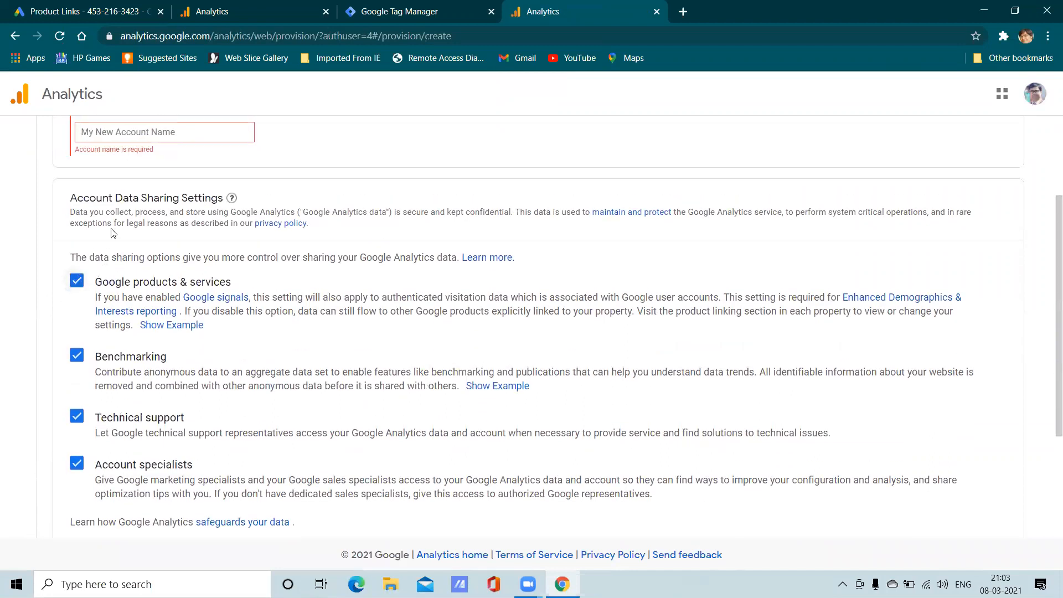
scroll(138, 149, "down", 3)
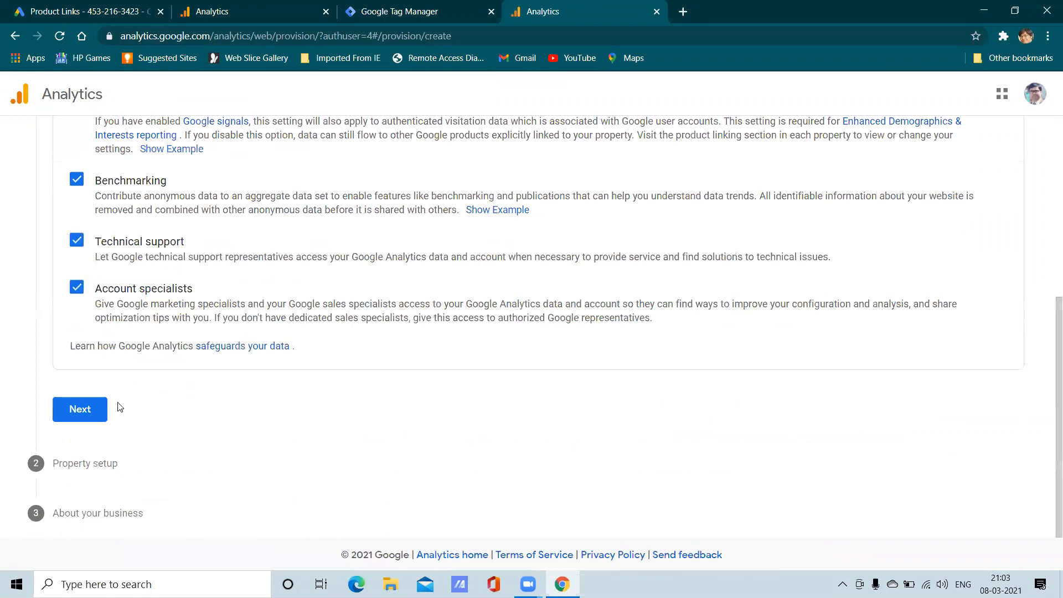
- Enter the required name for the new Analytics account and proceed to property setup
left_click(89, 409)
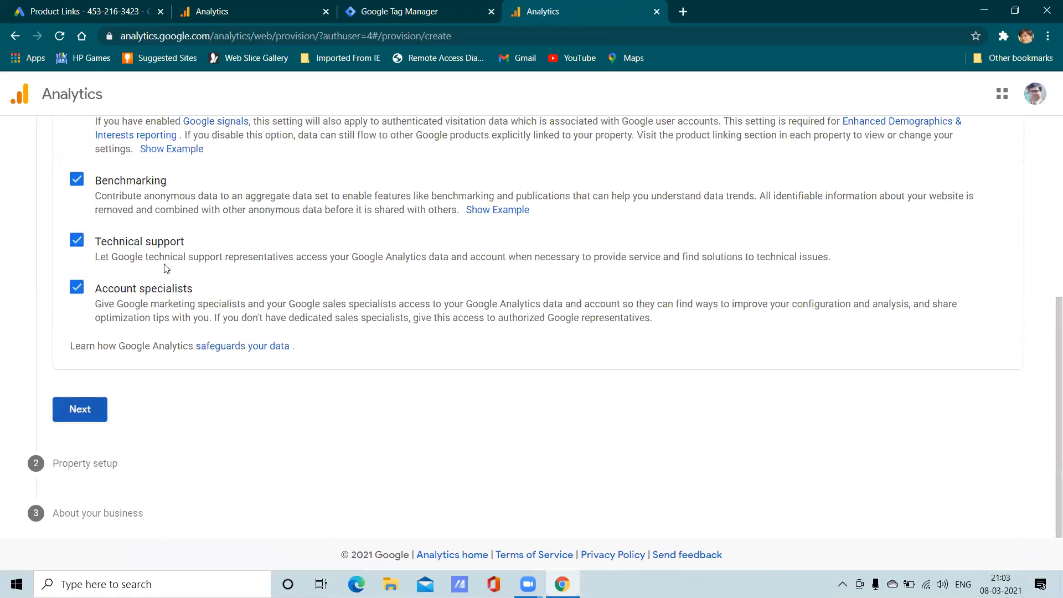
type("Dipak Marketing")
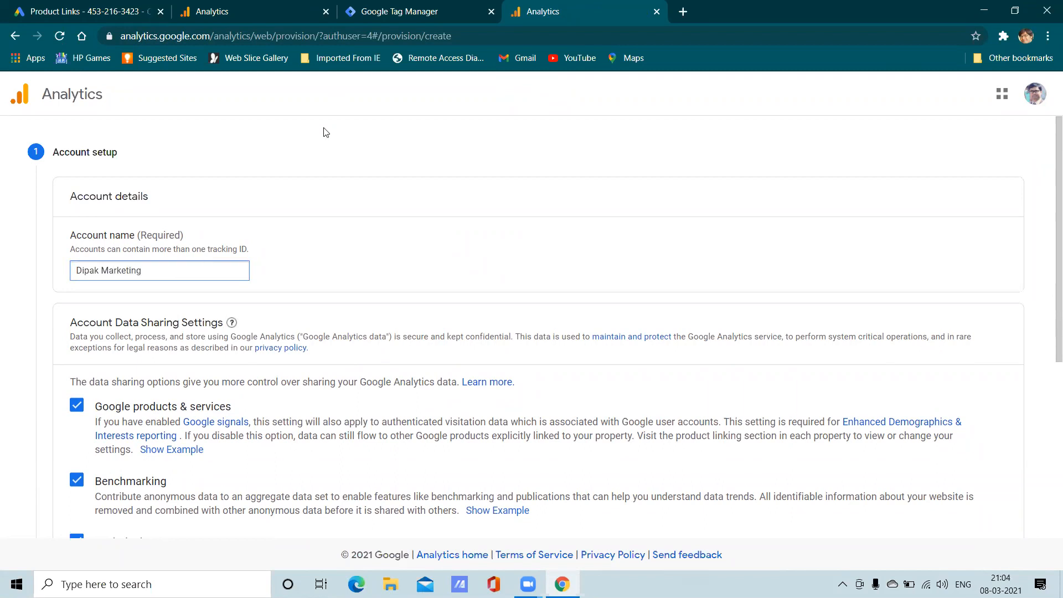
scroll(217, 287, "down", 5)
left_click(94, 407)
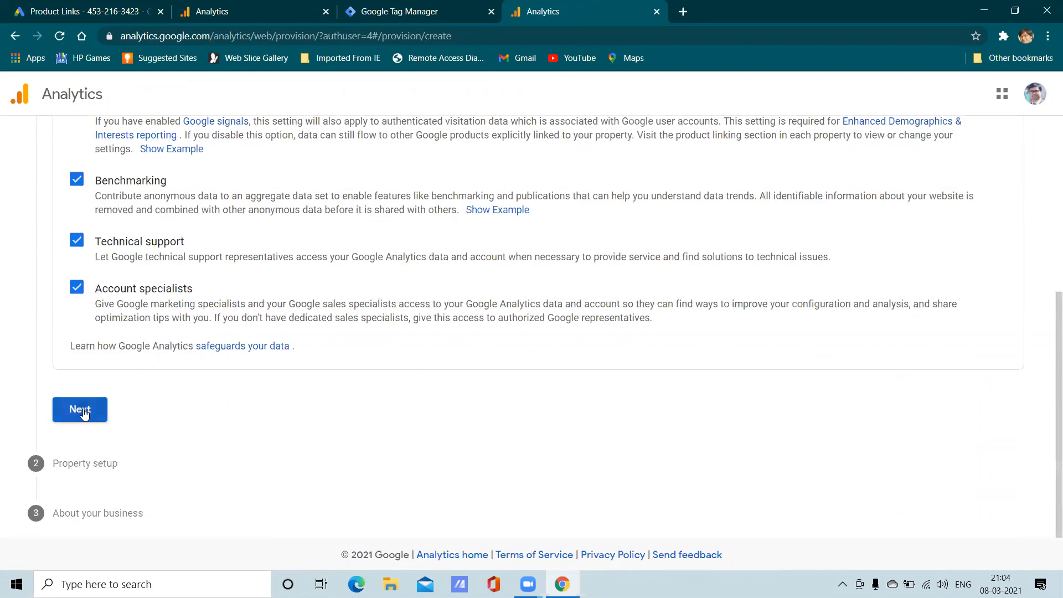
left_click(143, 249)
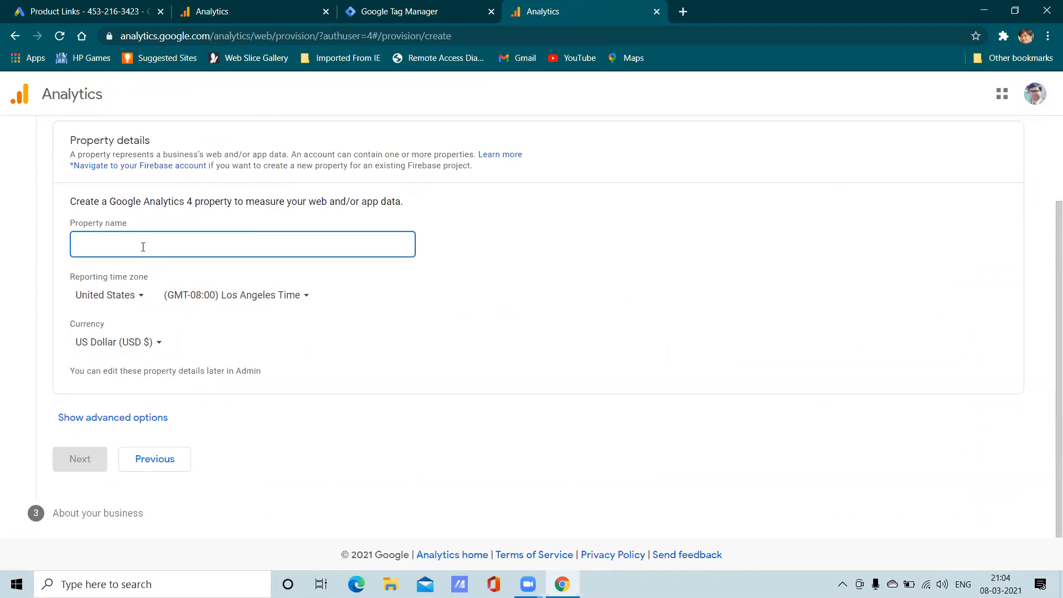
left_click(135, 294)
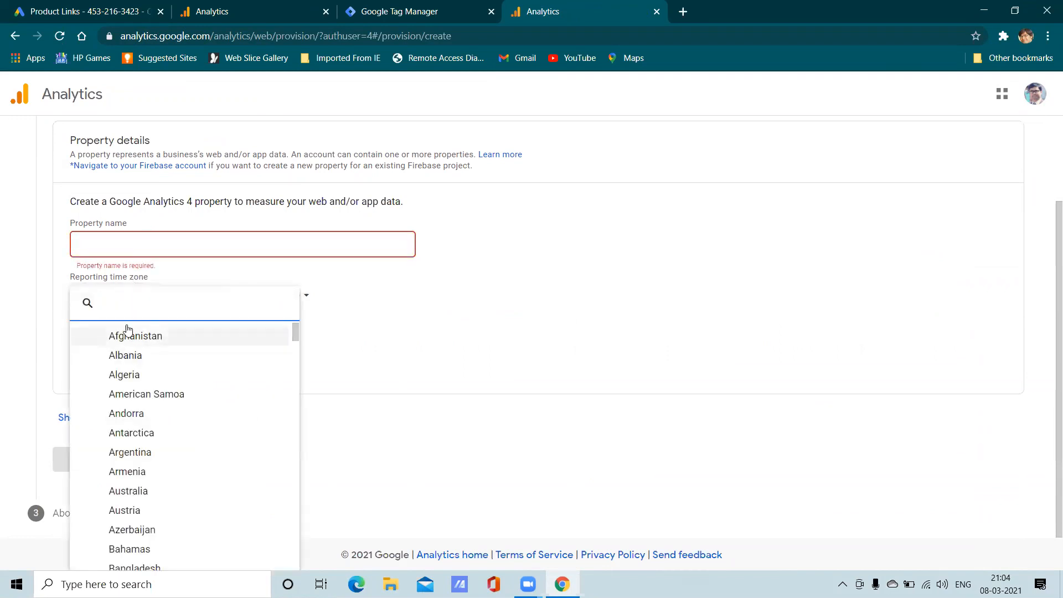
type("imd")
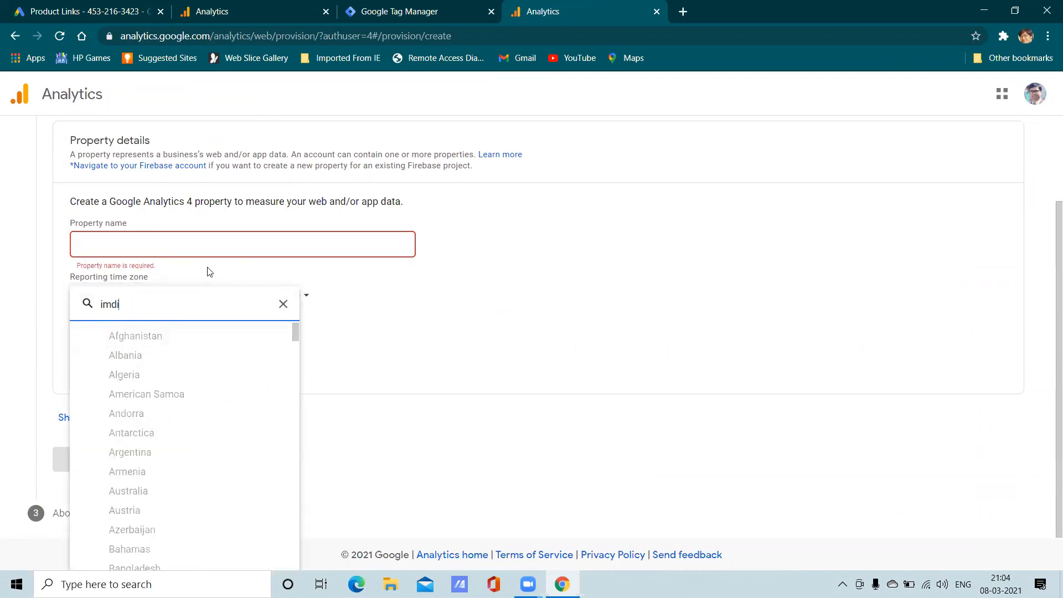
key("BackSpace")
type("ndia")
left_click(170, 241)
- Enter the required name for the new property and set its reporting time zone country to India
left_click(169, 241)
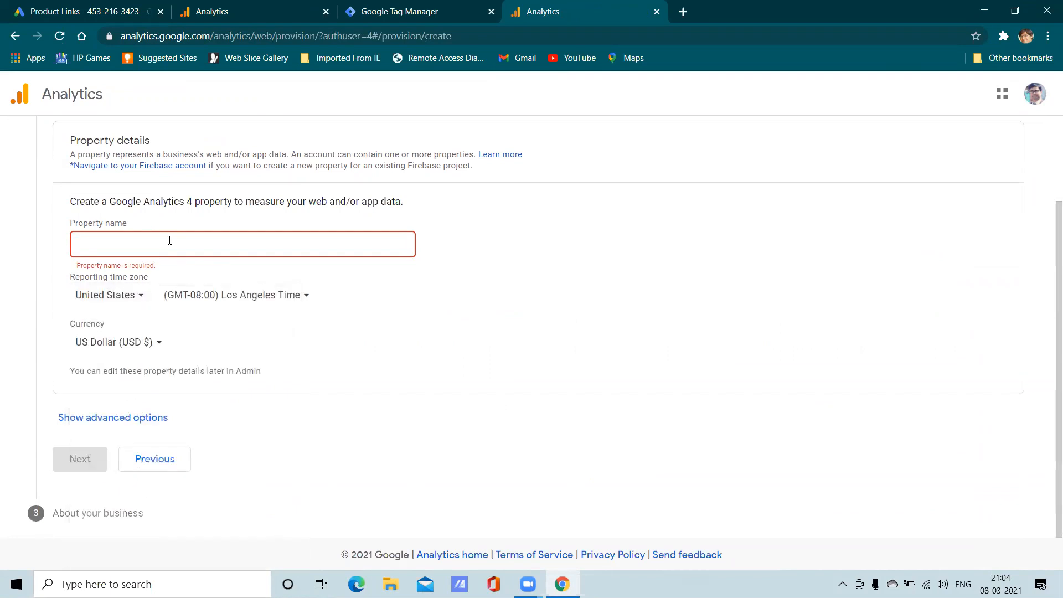
type("Dipak")
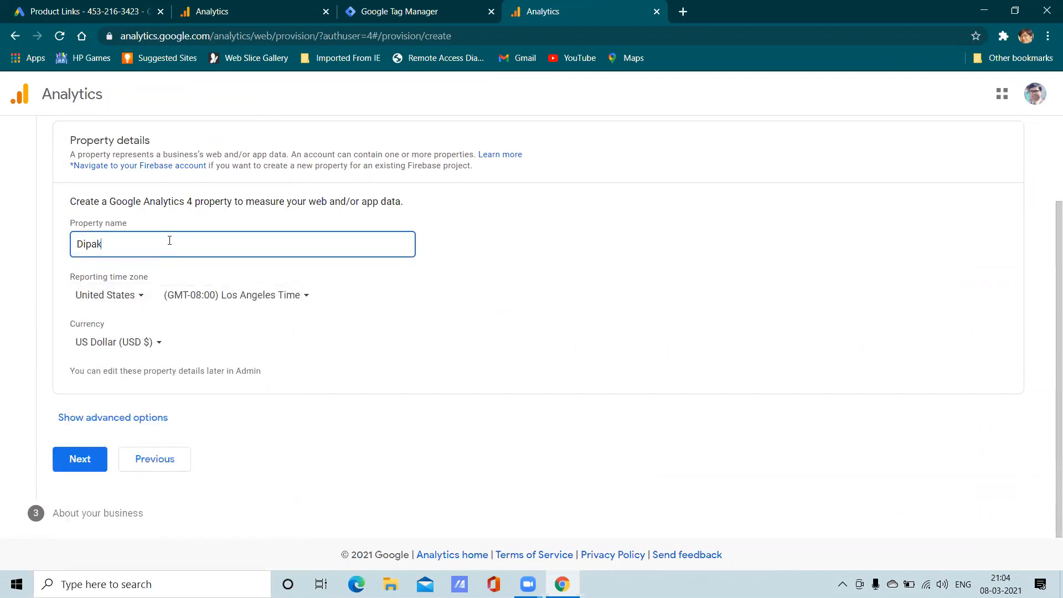
left_click(121, 299)
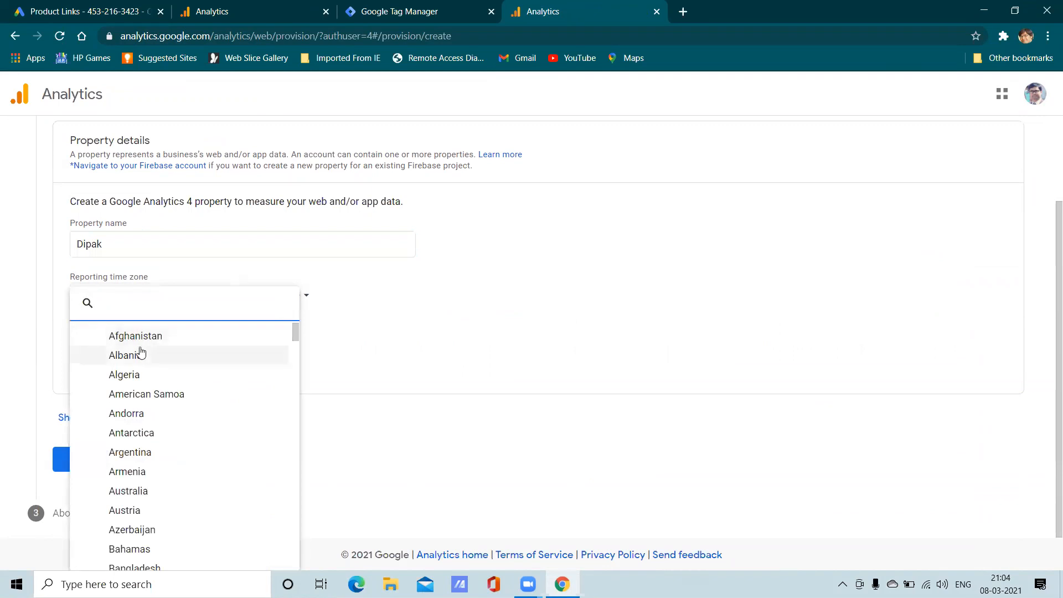
type("ind")
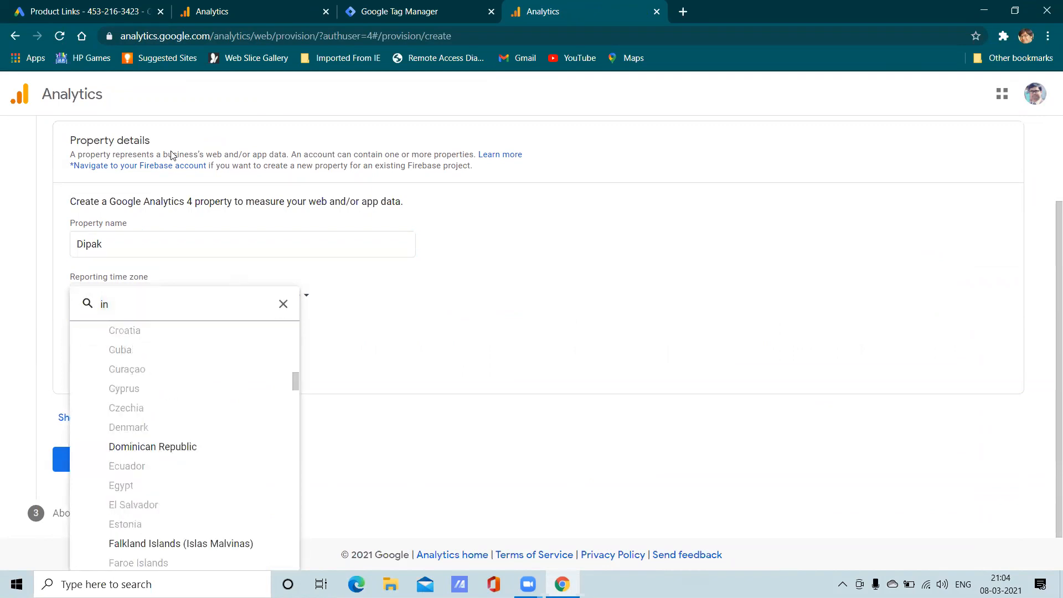
scroll(178, 446, "down", 10)
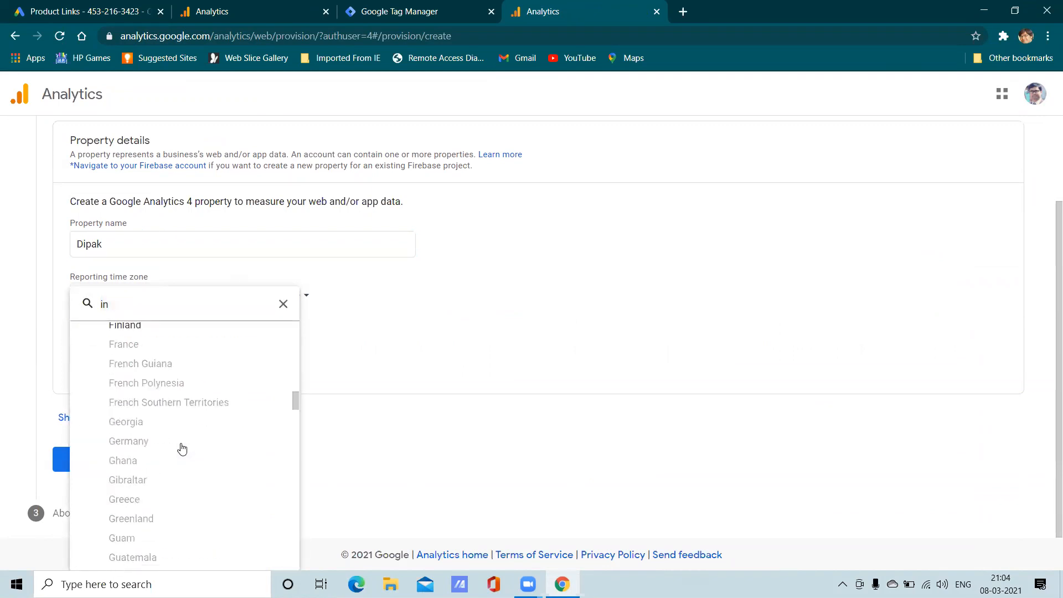
left_click(138, 315)
type("dia")
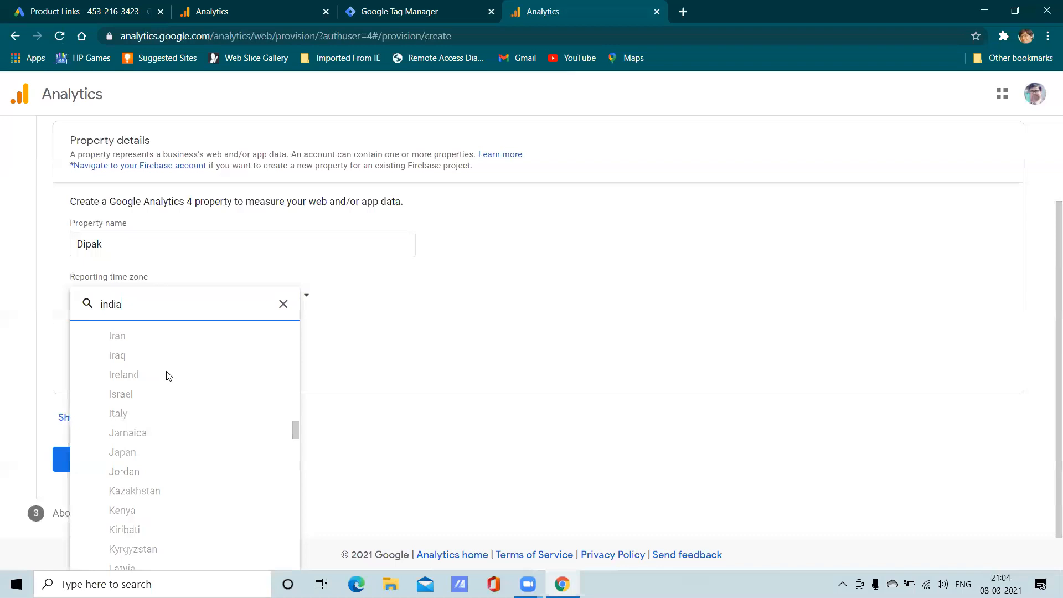
scroll(158, 397, "down", 3)
scroll(158, 397, "up", 4)
left_click(145, 367)
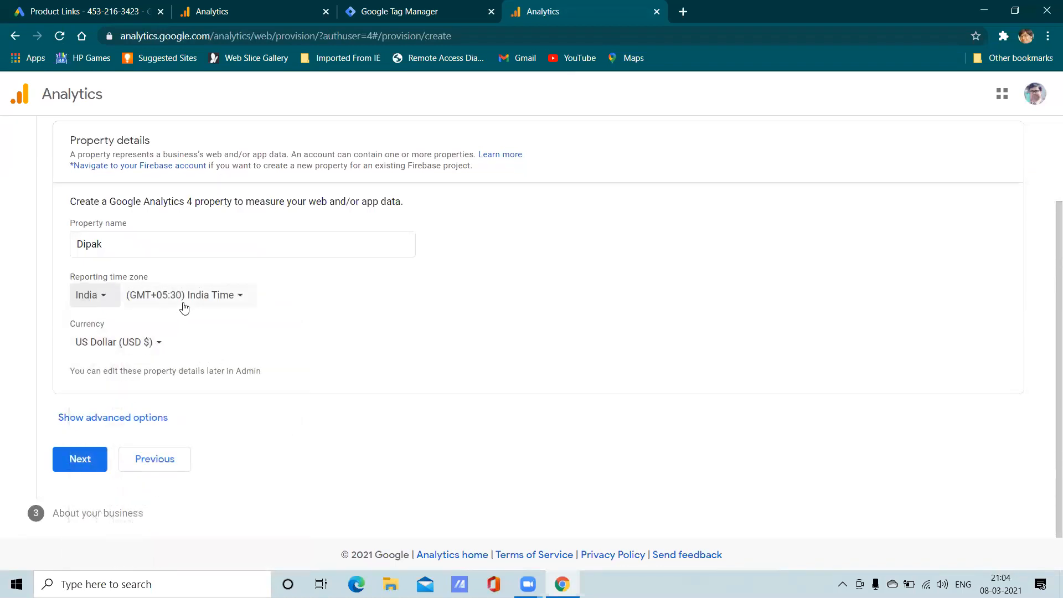
- Set the property's currency to Indian Rupee (INR ₹) and proceed to the business information
left_click(141, 340)
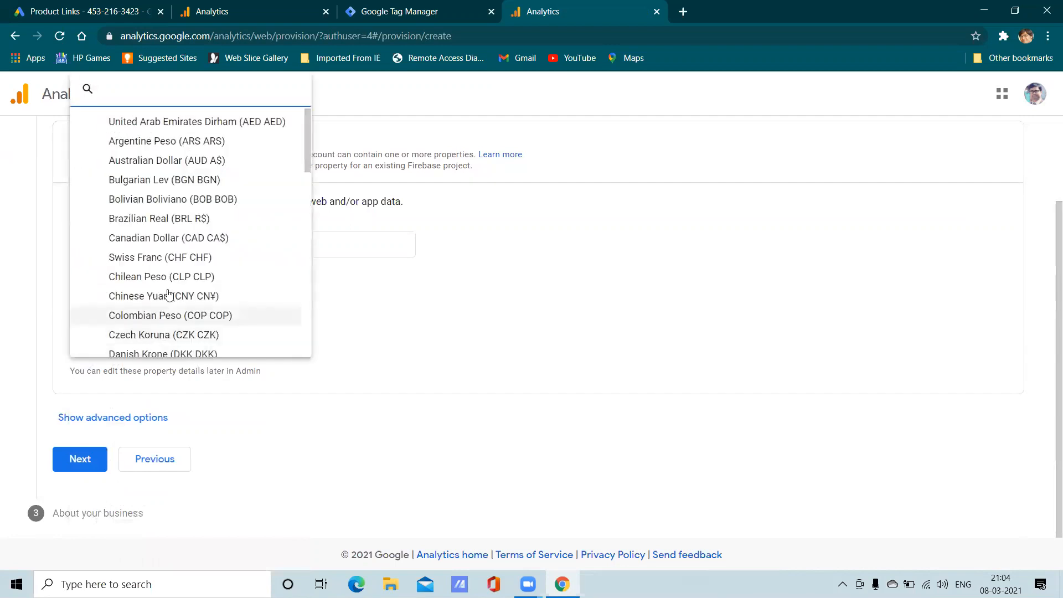
type("in")
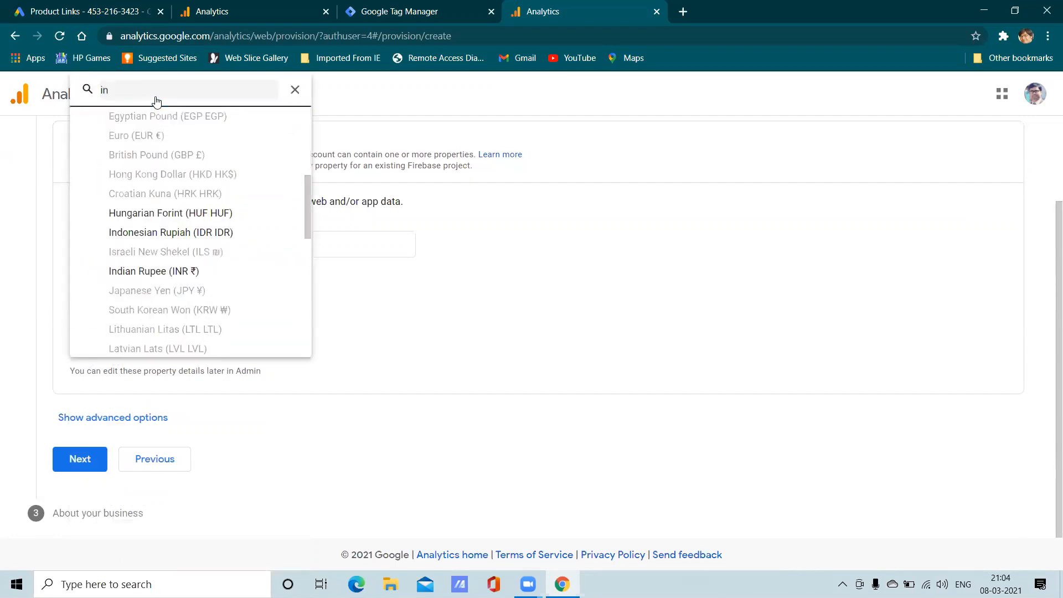
left_click(177, 271)
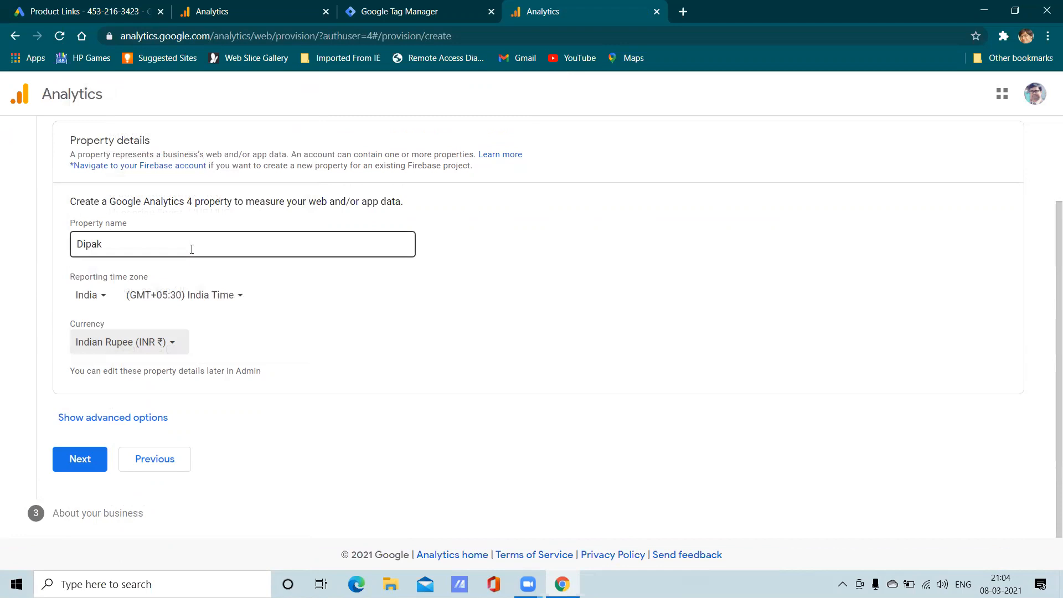
left_click(97, 463)
- Set the industry category to Other and the business size to Small - 1 to 10 employees
scroll(169, 387, "down", 5)
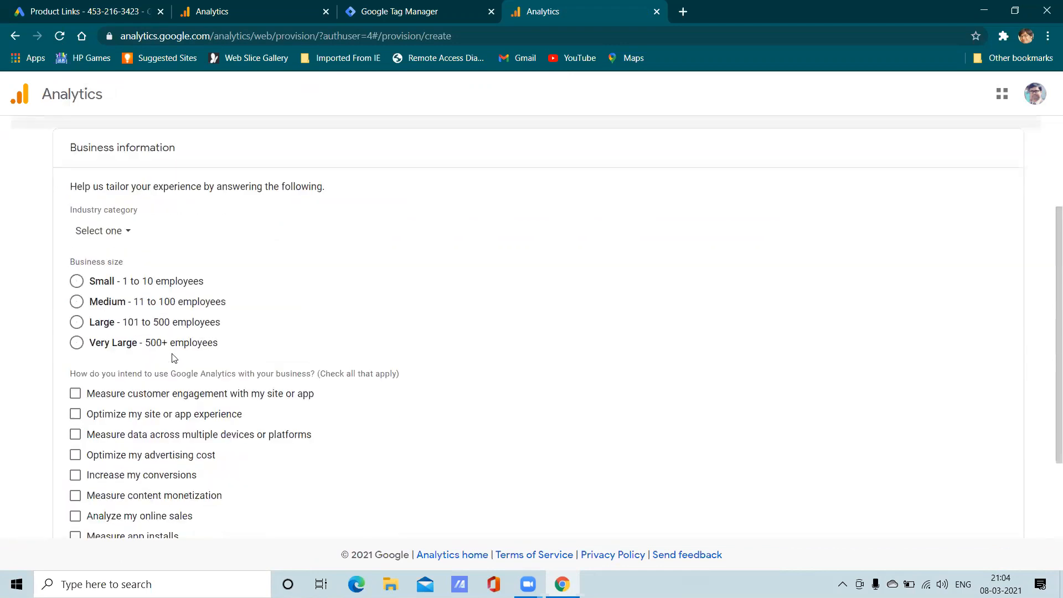
scroll(169, 349, "up", 3)
scroll(130, 302, "down", 1)
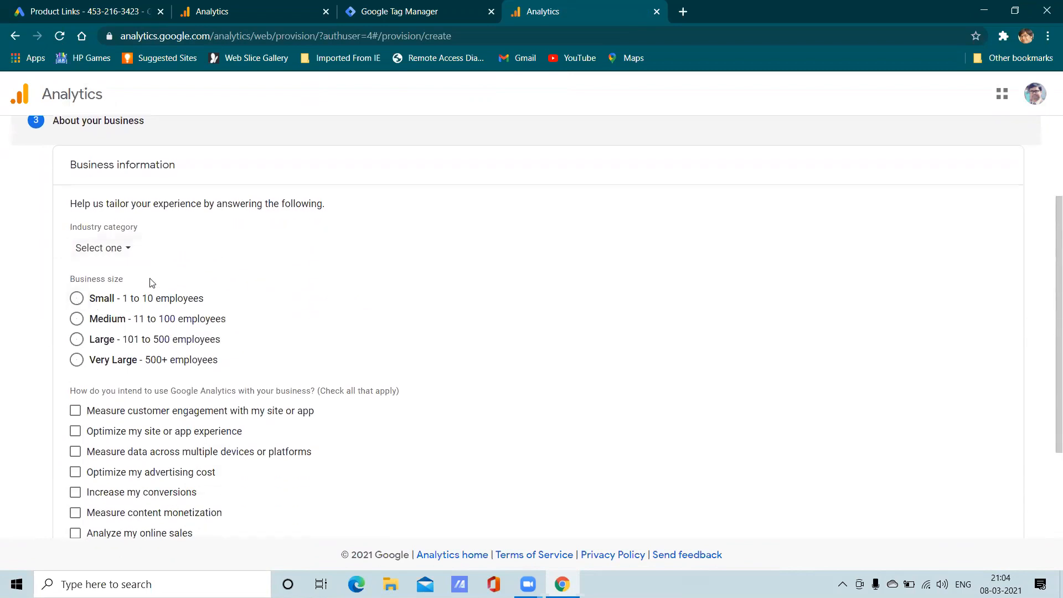
left_click(126, 248)
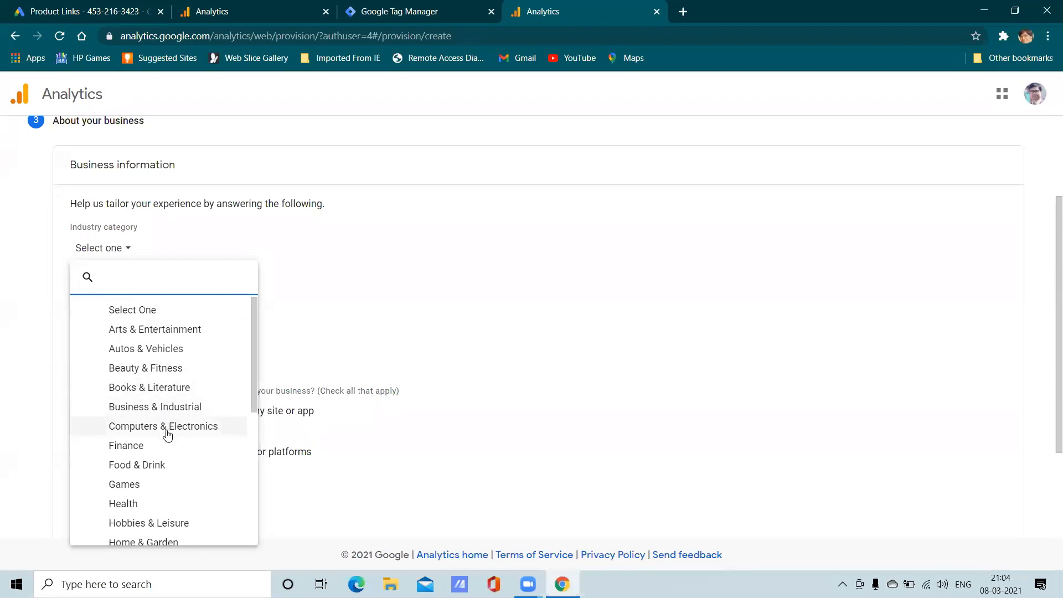
scroll(152, 374, "down", 2)
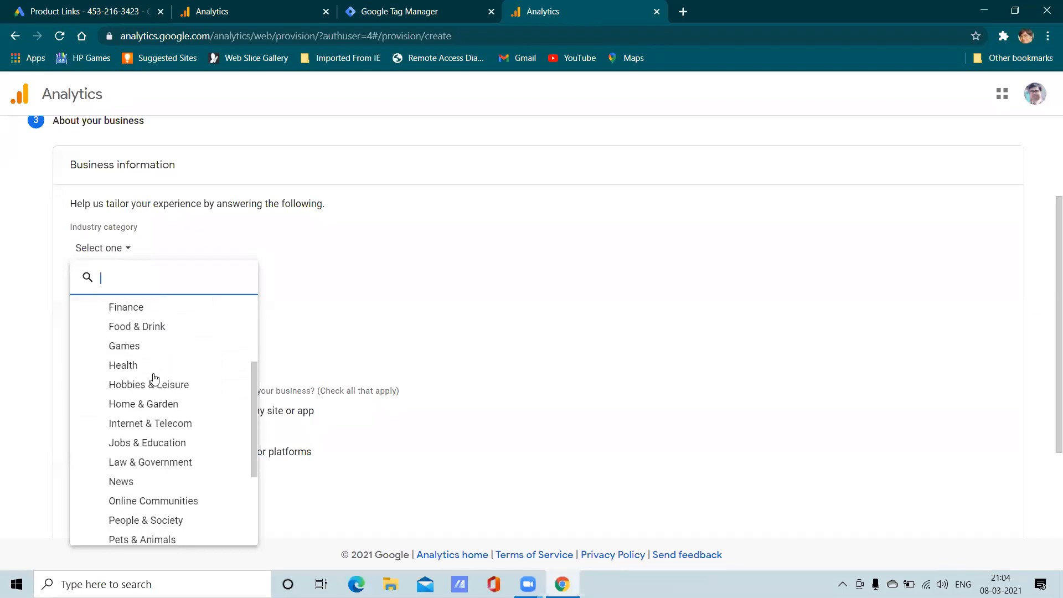
scroll(153, 376, "down", 1)
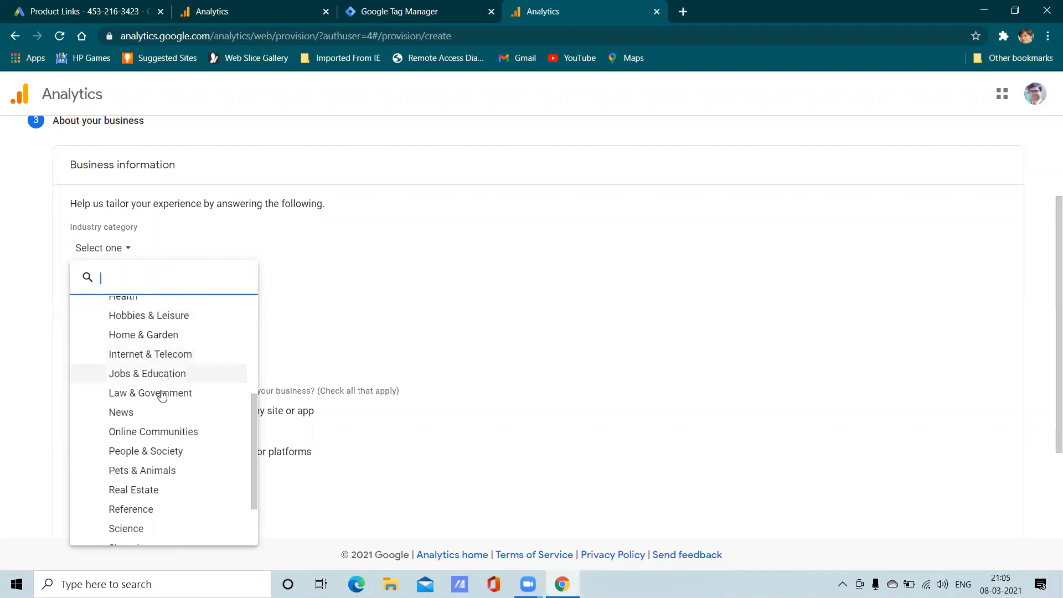
scroll(157, 437, "down", 1)
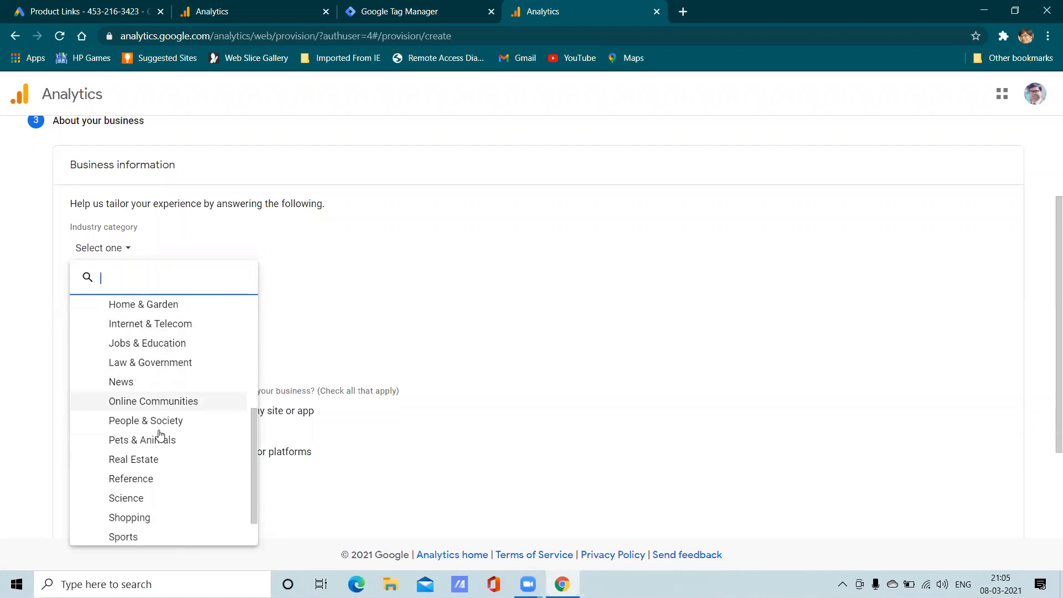
scroll(149, 498, "up", 2)
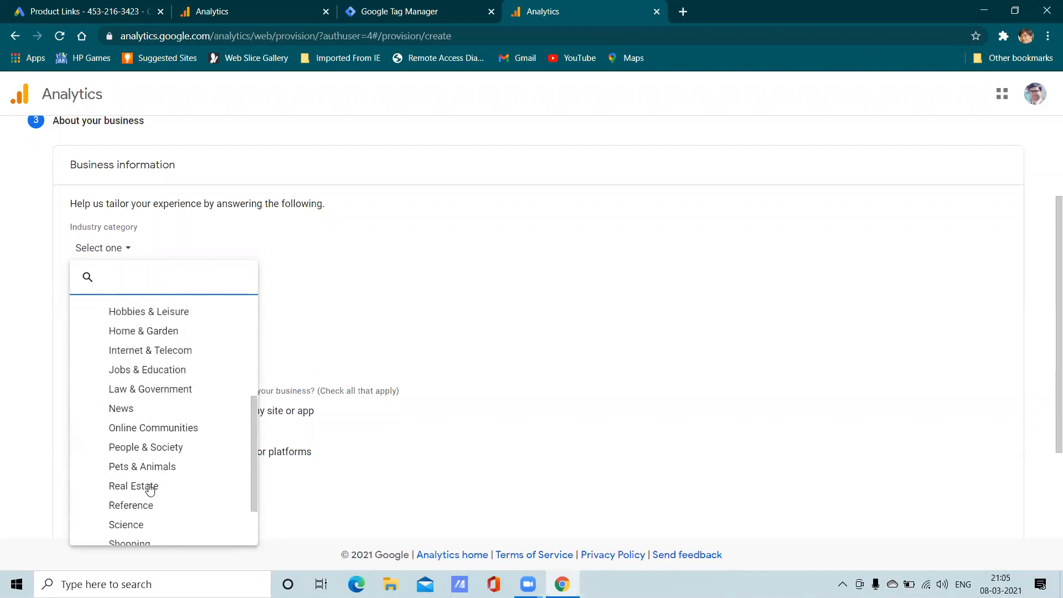
scroll(150, 492, "down", 2)
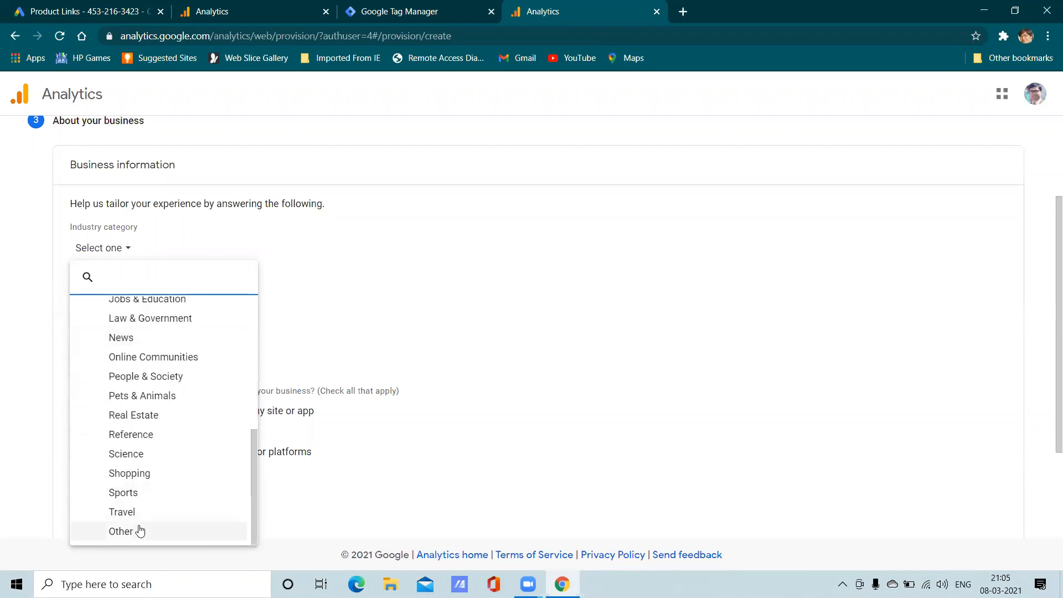
scroll(155, 451, "up", 1)
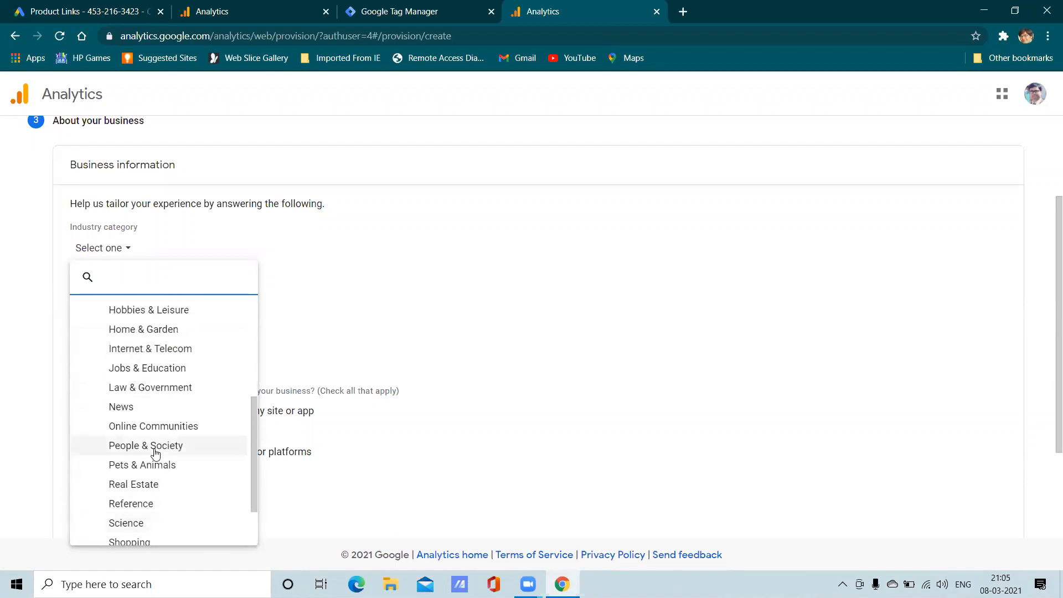
scroll(164, 374, "up", 3)
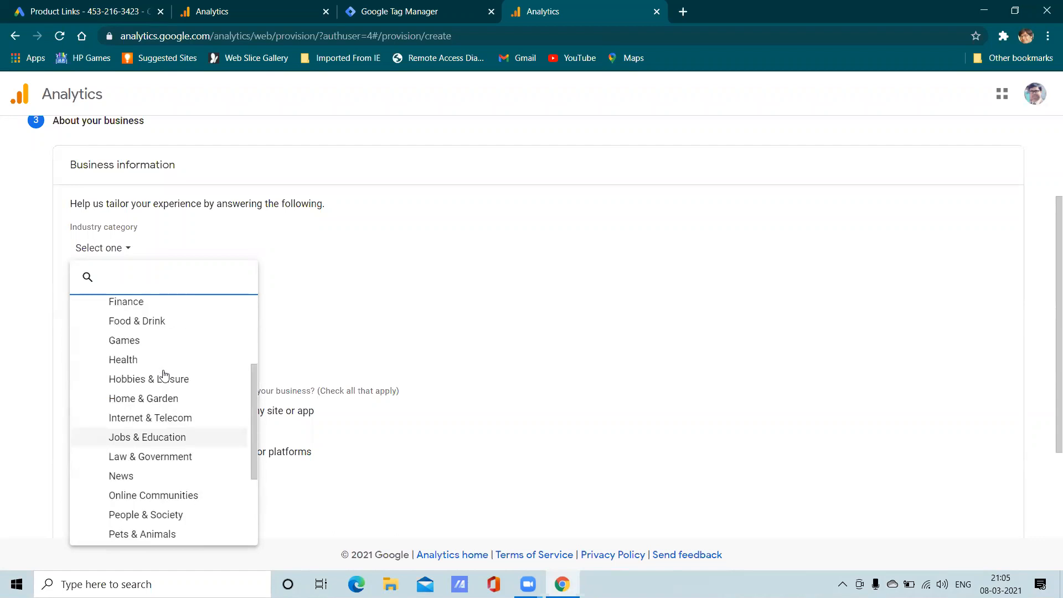
scroll(163, 375, "up", 2)
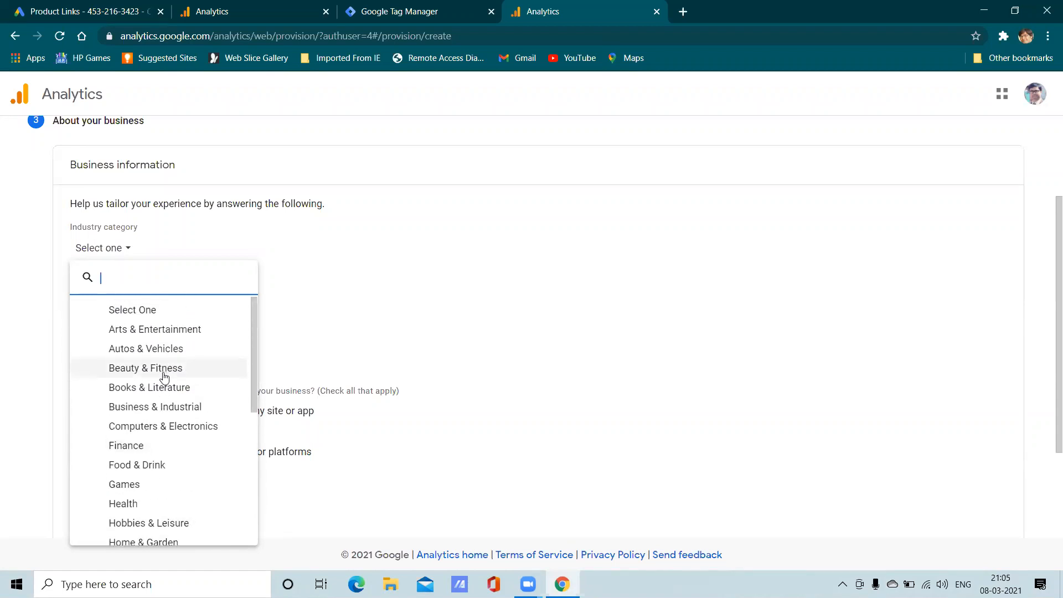
scroll(162, 441, "down", 1)
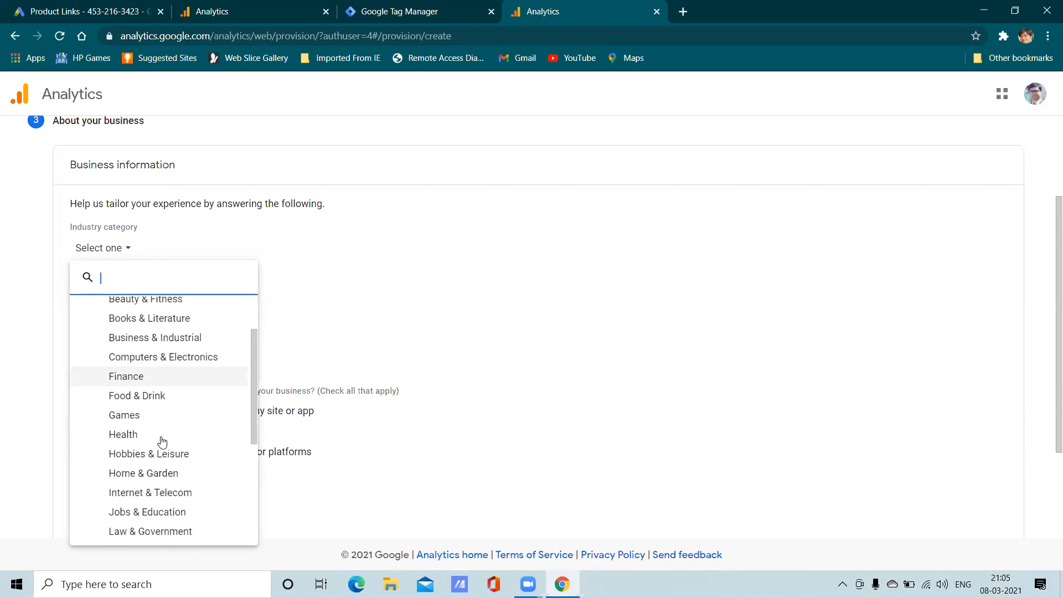
scroll(162, 441, "down", 1)
scroll(161, 438, "down", 1)
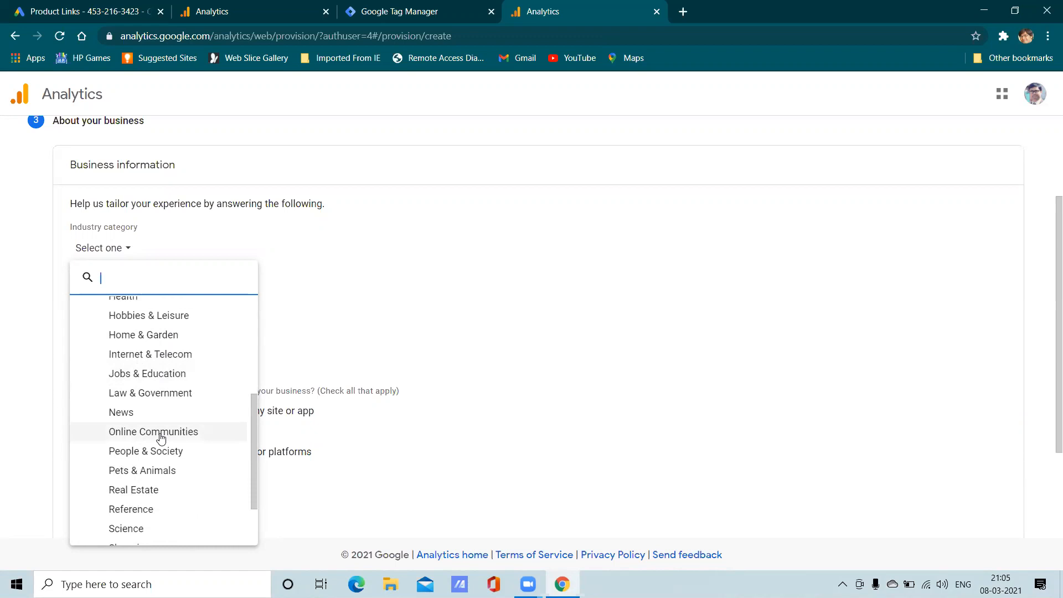
scroll(161, 439, "down", 1)
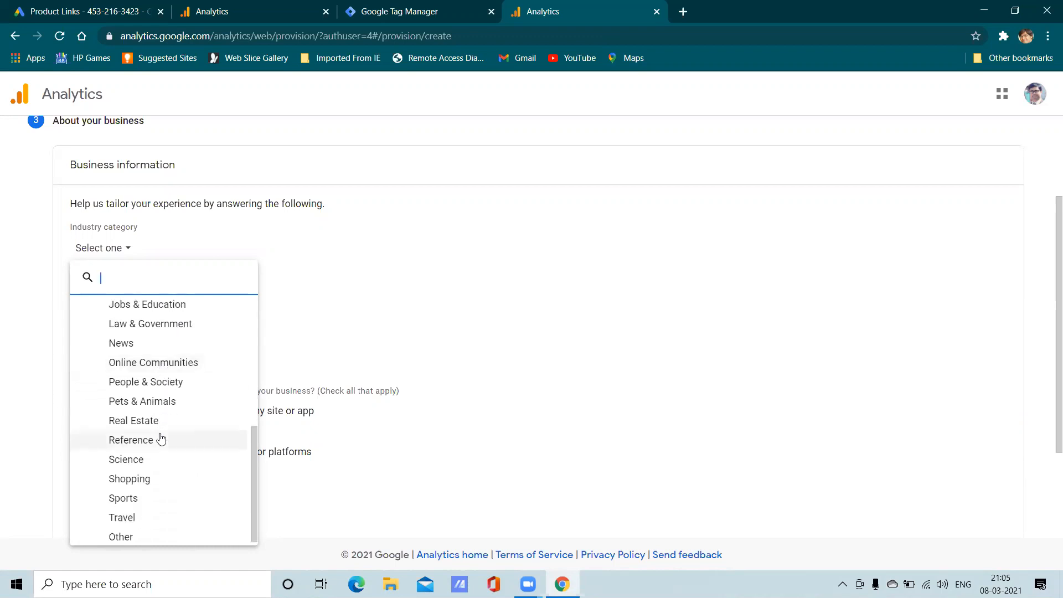
scroll(161, 438, "down", 1)
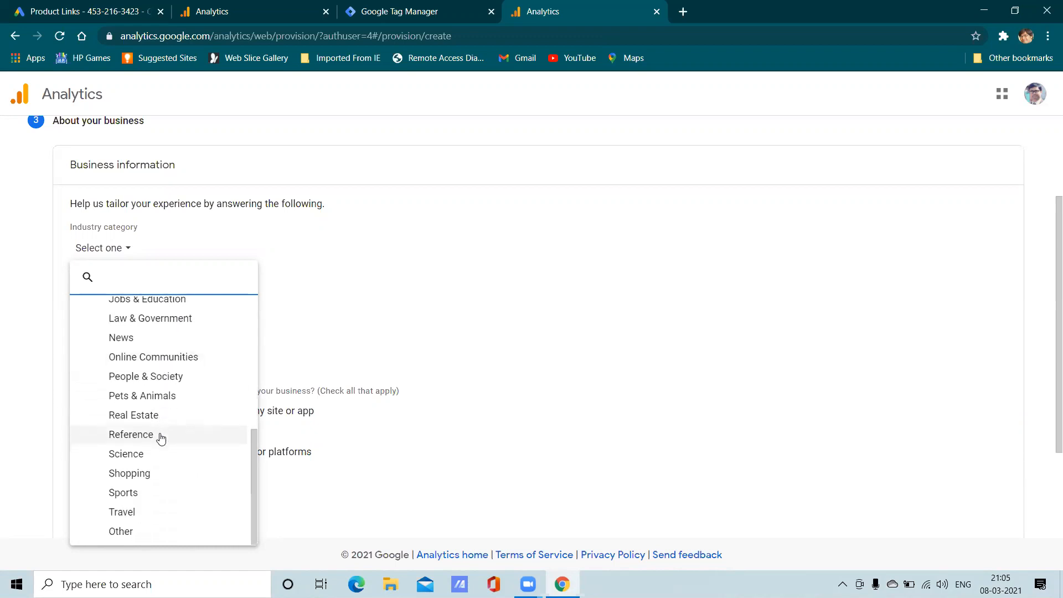
left_click(136, 531)
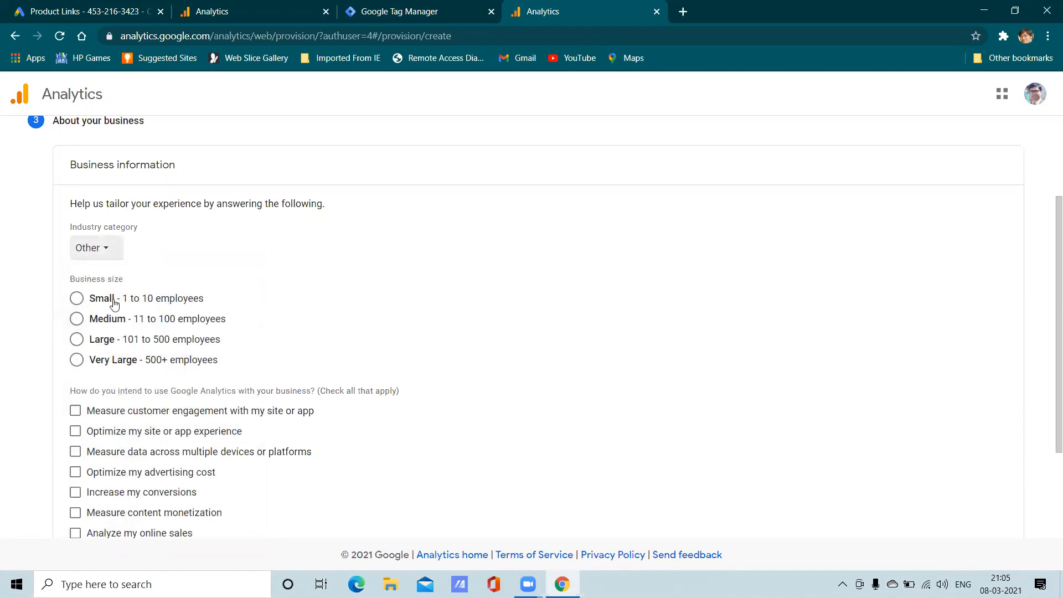
left_click(77, 299)
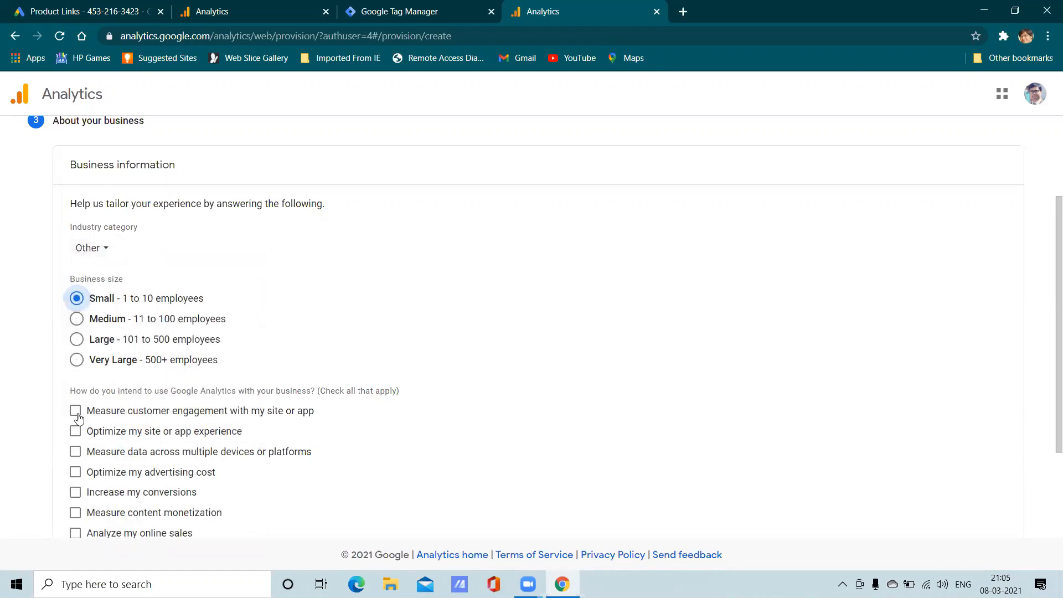
- Select every intended use of Google Analytics, from measuring customer engagement to measuring lead generation, leaving Other unselected
scroll(77, 415, "down", 3)
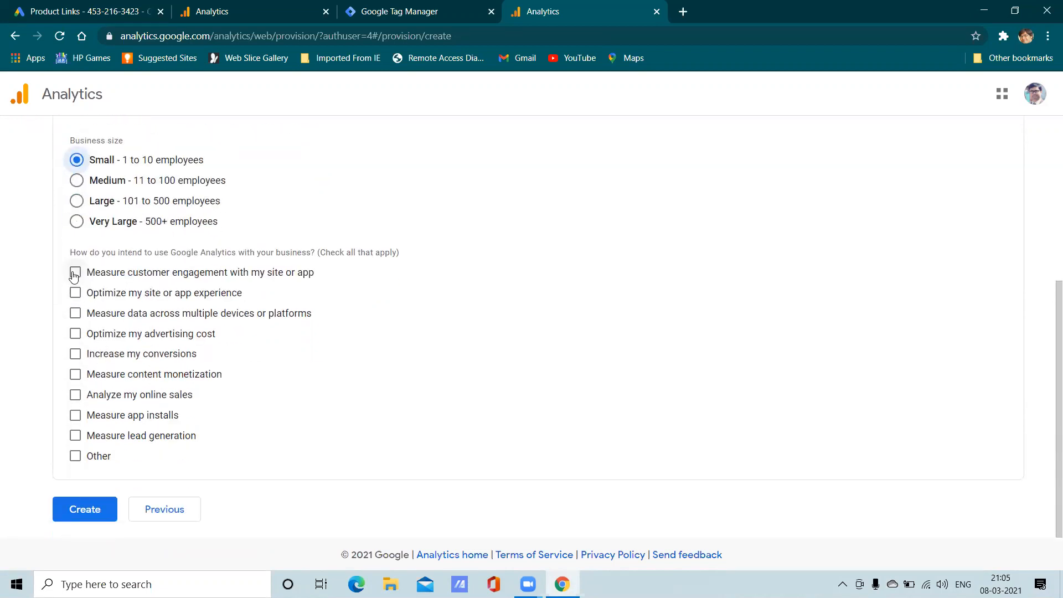
left_click(75, 273)
left_click(76, 293)
left_click(75, 314)
left_click(75, 334)
left_click(75, 354)
left_click(75, 374)
left_click(76, 395)
left_click(75, 416)
left_click(75, 436)
left_click(76, 449)
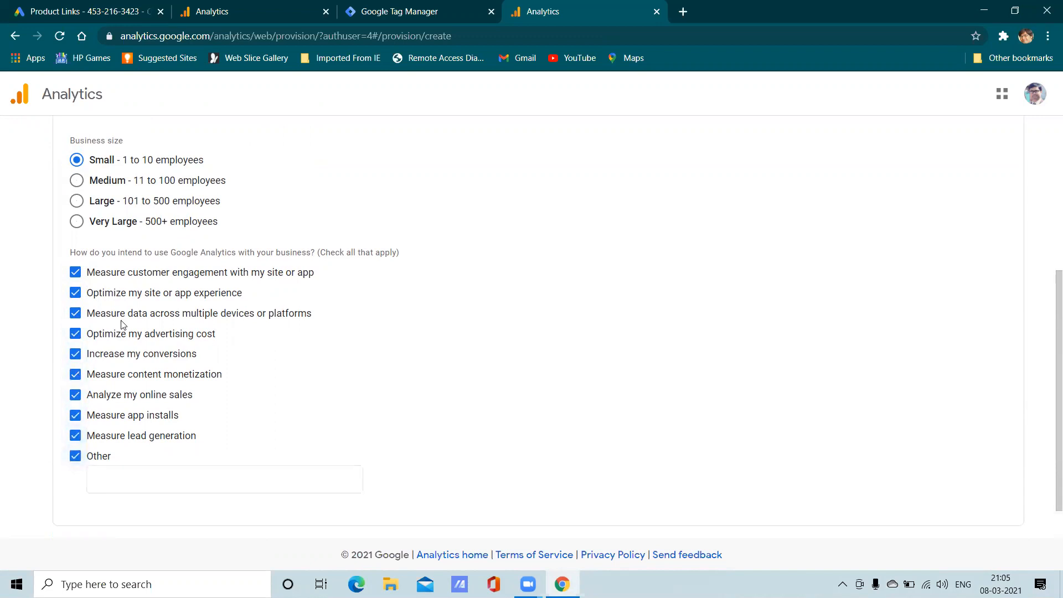
left_click(75, 456)
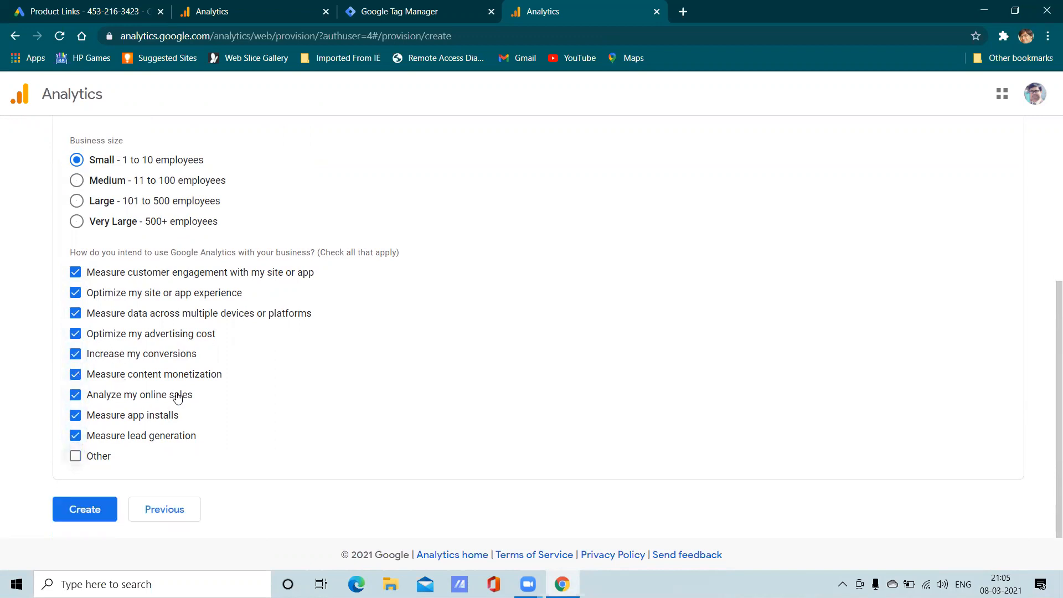
- Create the account and accept the Terms of Service, including the Data Processing Terms and the Measurement Controller-Controller Data Protection Terms
left_click(92, 507)
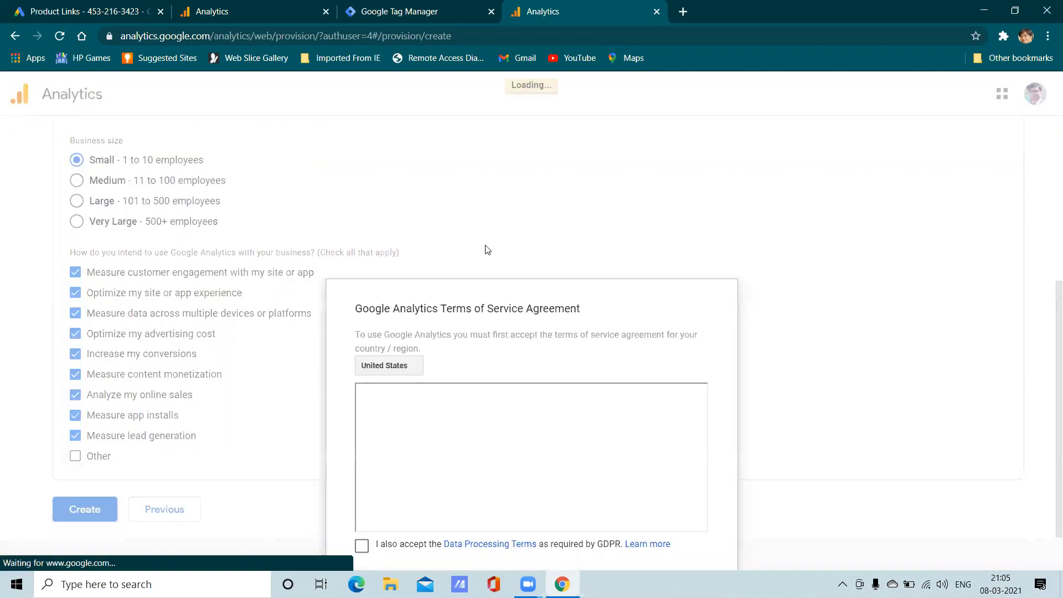
scroll(465, 246, "down", 10)
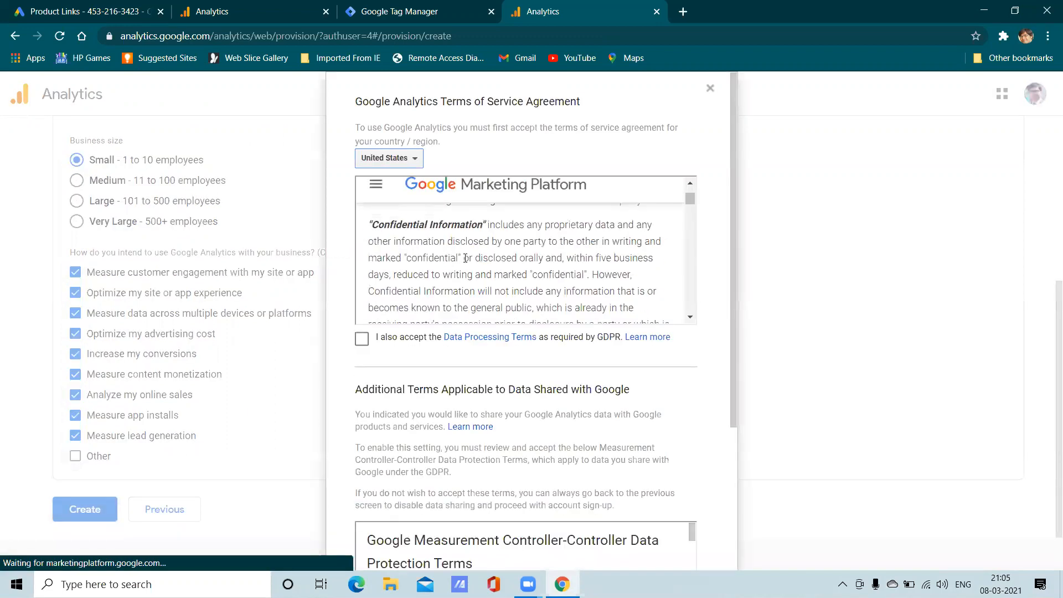
scroll(440, 408, "down", 4)
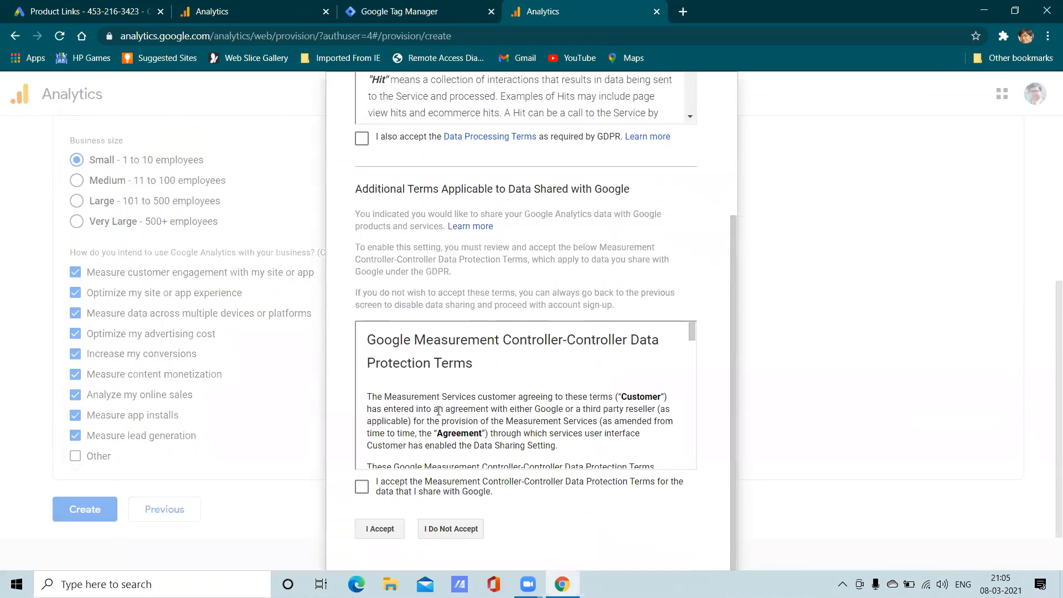
scroll(440, 410, "down", 3)
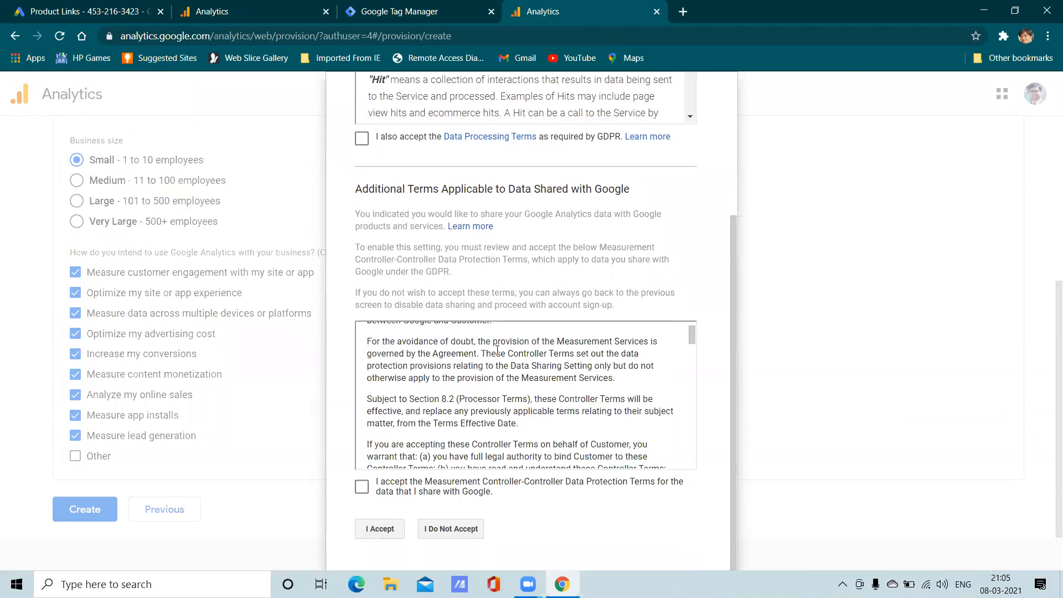
scroll(497, 350, "up", 3)
scroll(497, 350, "down", 5)
left_click(361, 138)
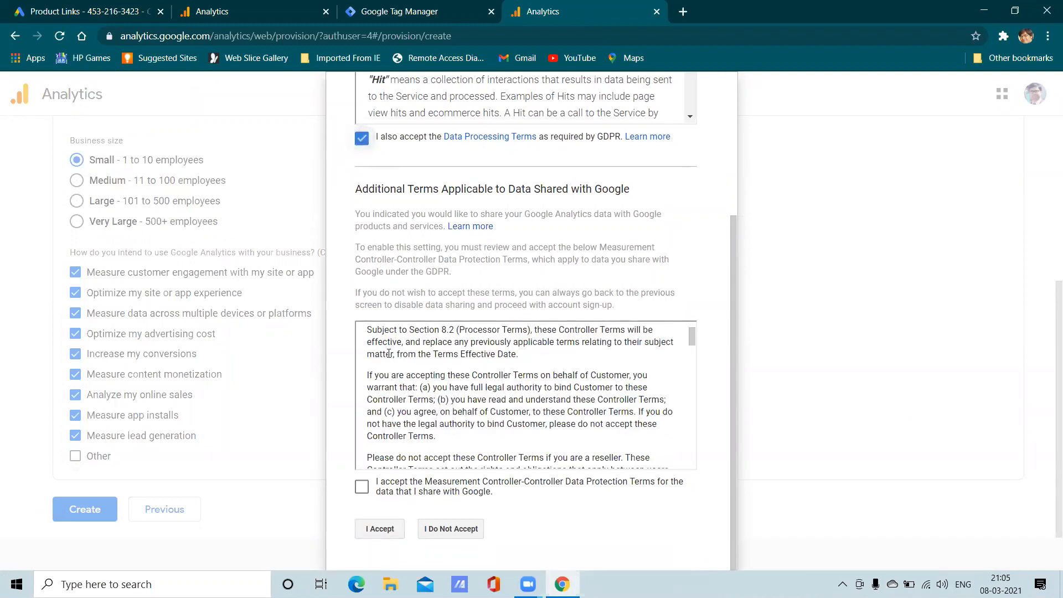
scroll(389, 353, "down", 3)
left_click(363, 486)
scroll(423, 434, "down", 5)
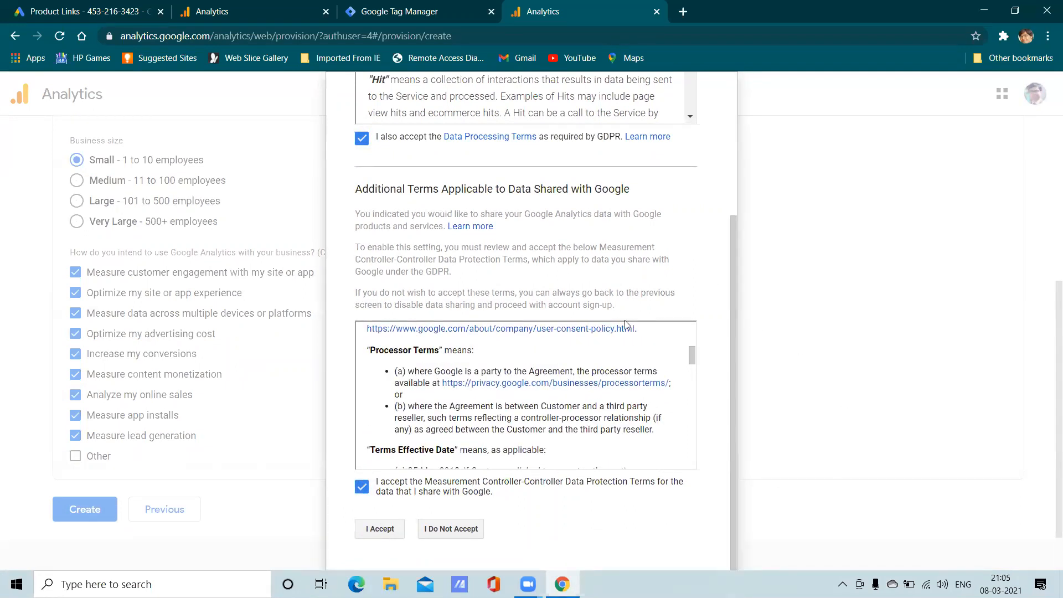
scroll(554, 420, "down", 3)
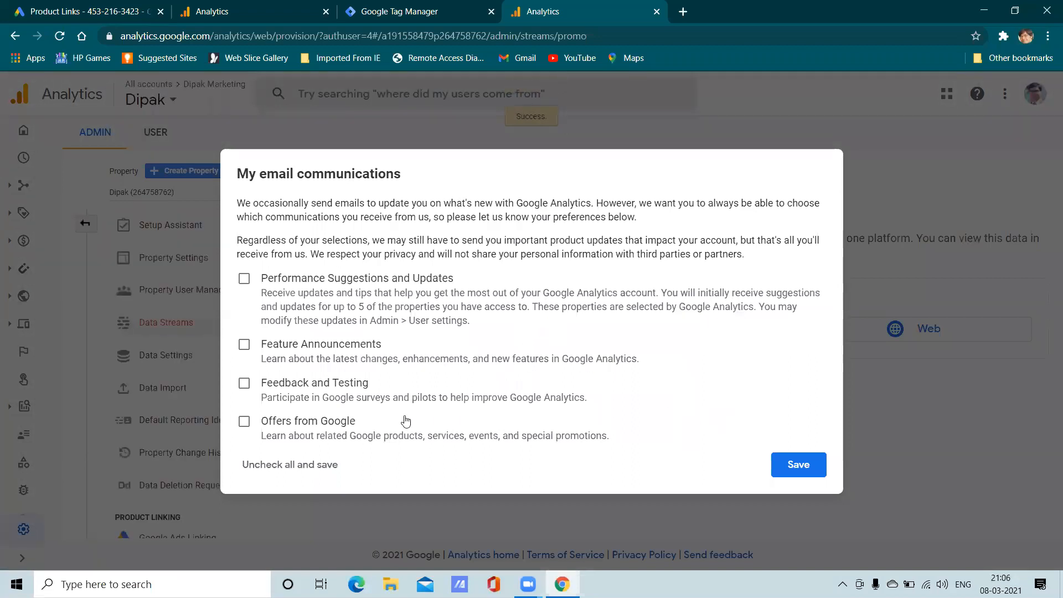
- Opt in to all four email communications, from Performance Suggestions and Updates to Offers from Google, and save the preferences
left_click(245, 279)
left_click(245, 346)
left_click(246, 385)
left_click(245, 422)
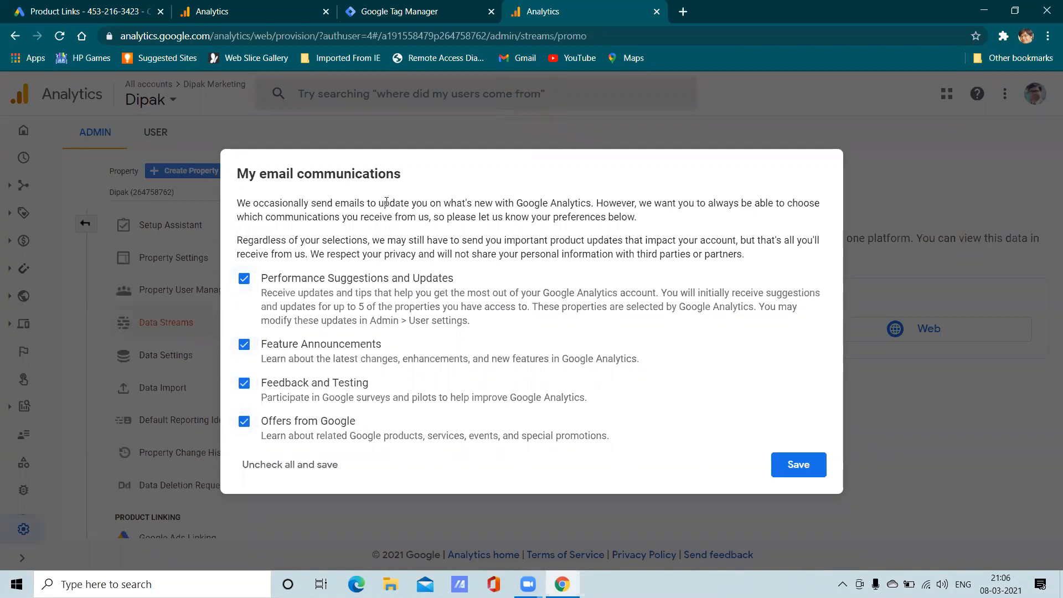
left_click(797, 463)
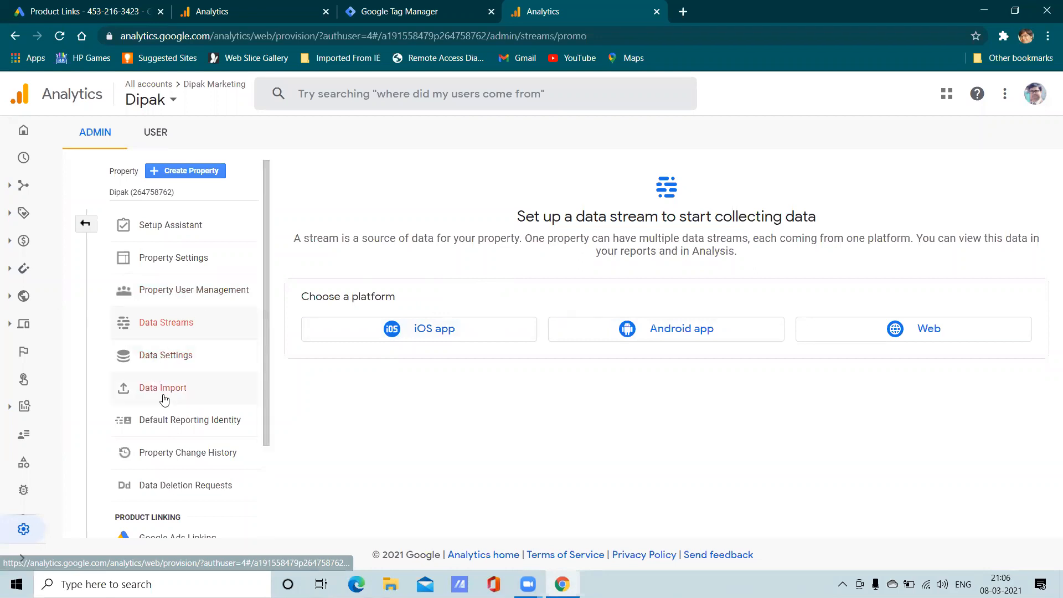
- Examine the website URL and stream name fields in the Web data stream setup, and close it without creating a stream
scroll(163, 398, "down", 2)
scroll(164, 398, "up", 2)
scroll(133, 396, "down", 2)
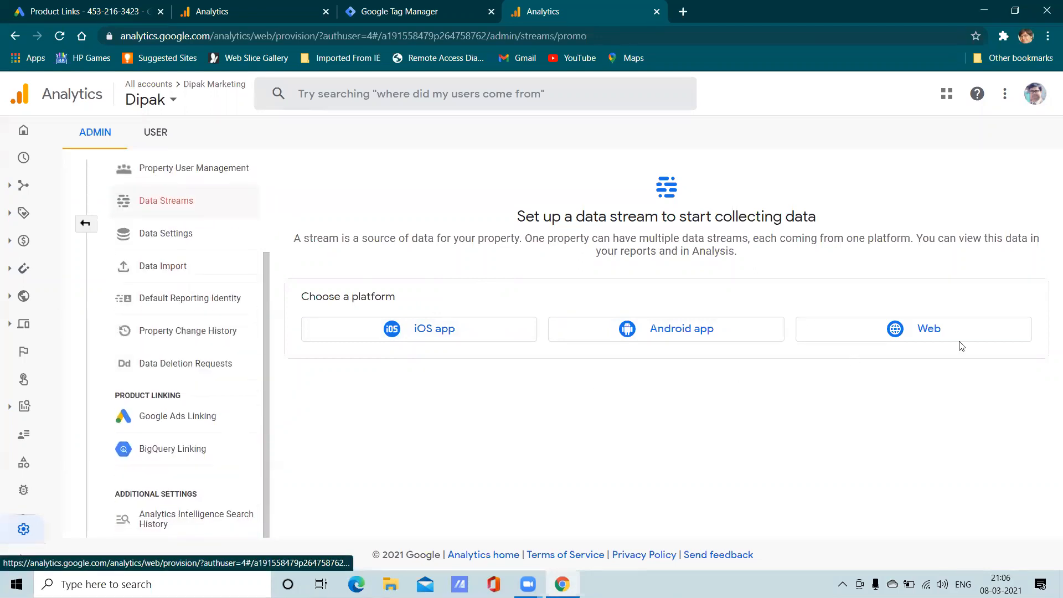
left_click(944, 333)
left_click(425, 214)
left_click(739, 213)
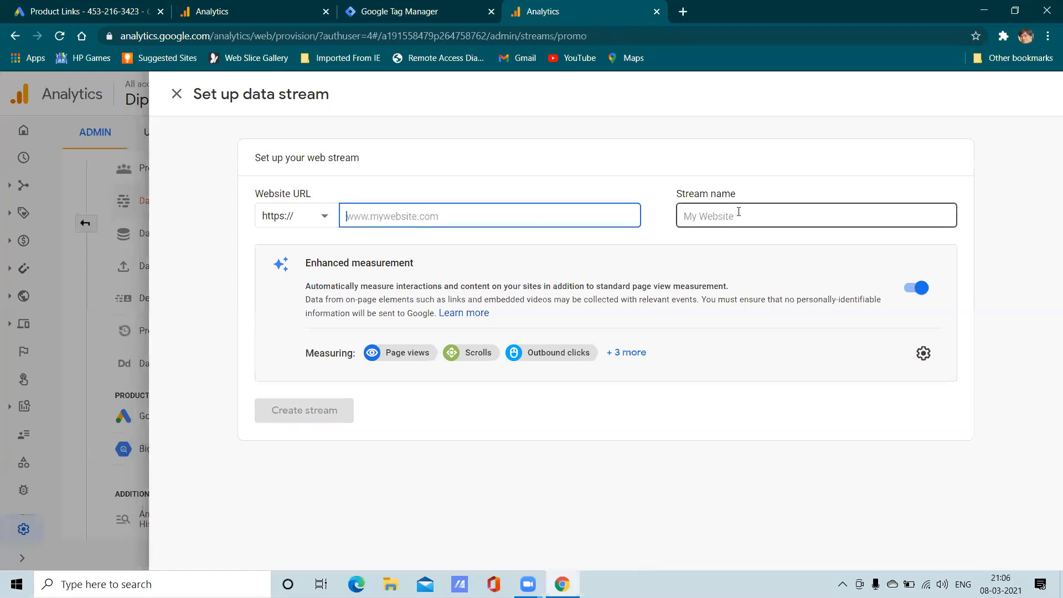
left_click(558, 212)
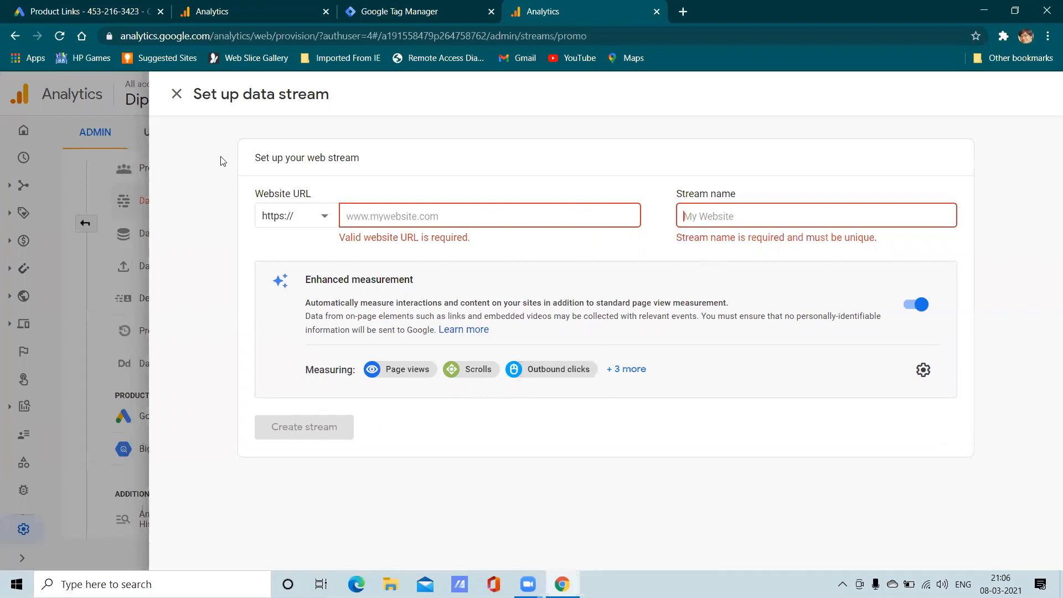
left_click(177, 94)
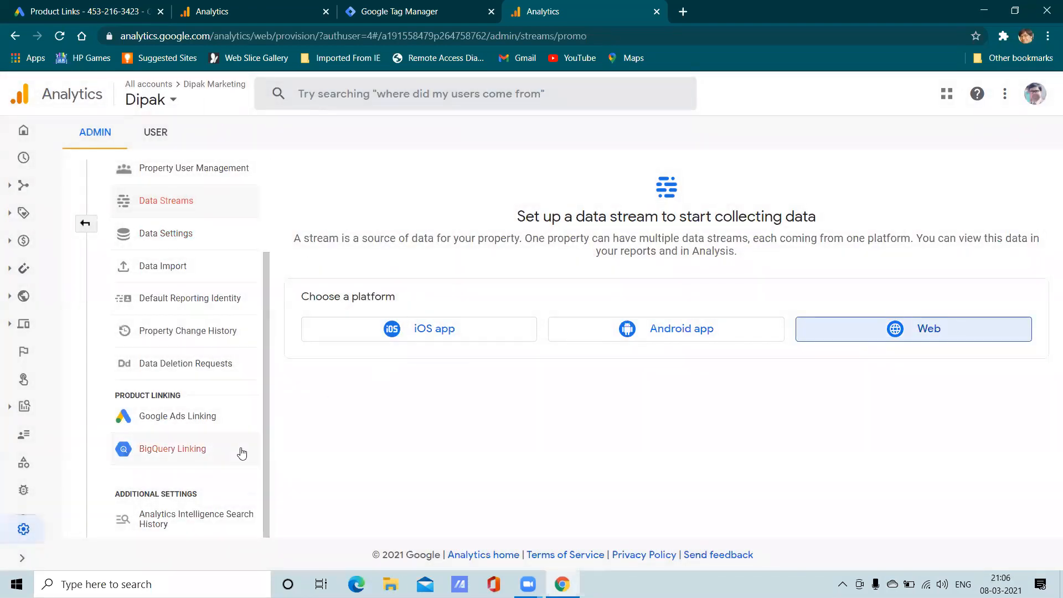
- Open the Admin overview, dismiss the tour prompt and look through the available account and property settings
scroll(200, 441, "up", 3)
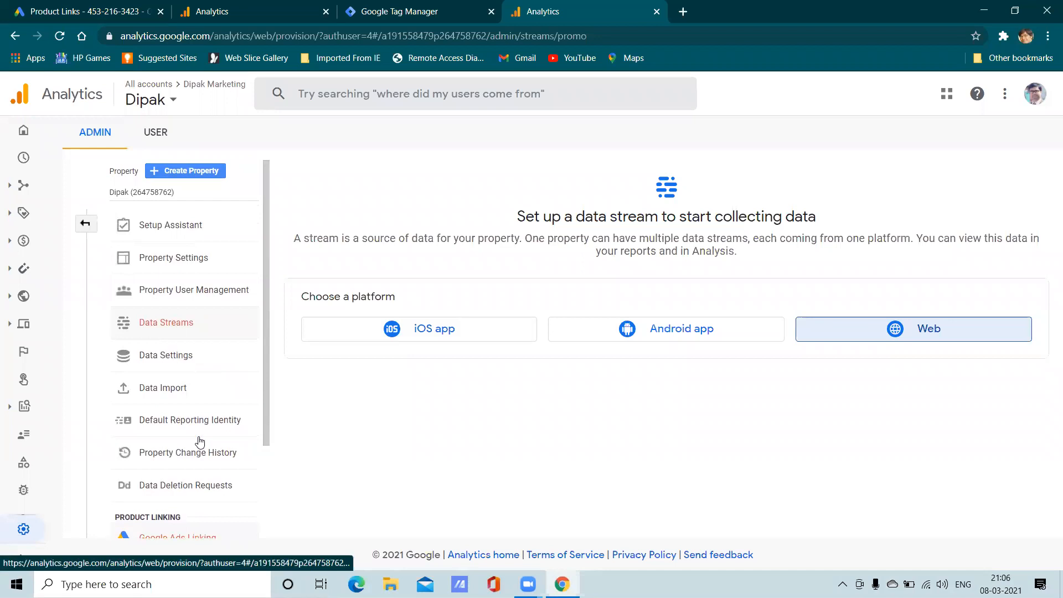
scroll(191, 354, "down", 3)
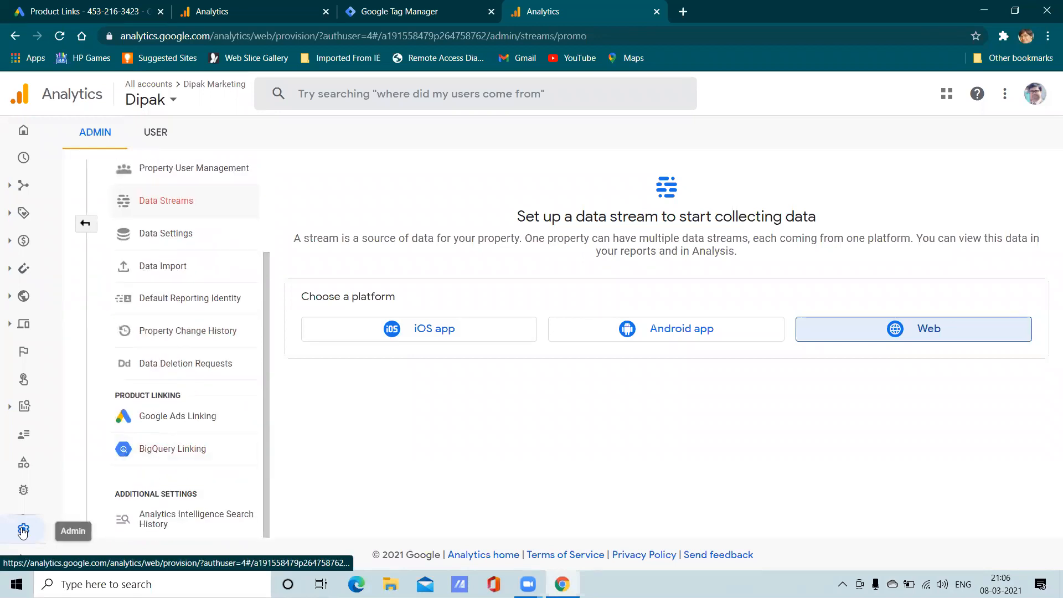
left_click(22, 530)
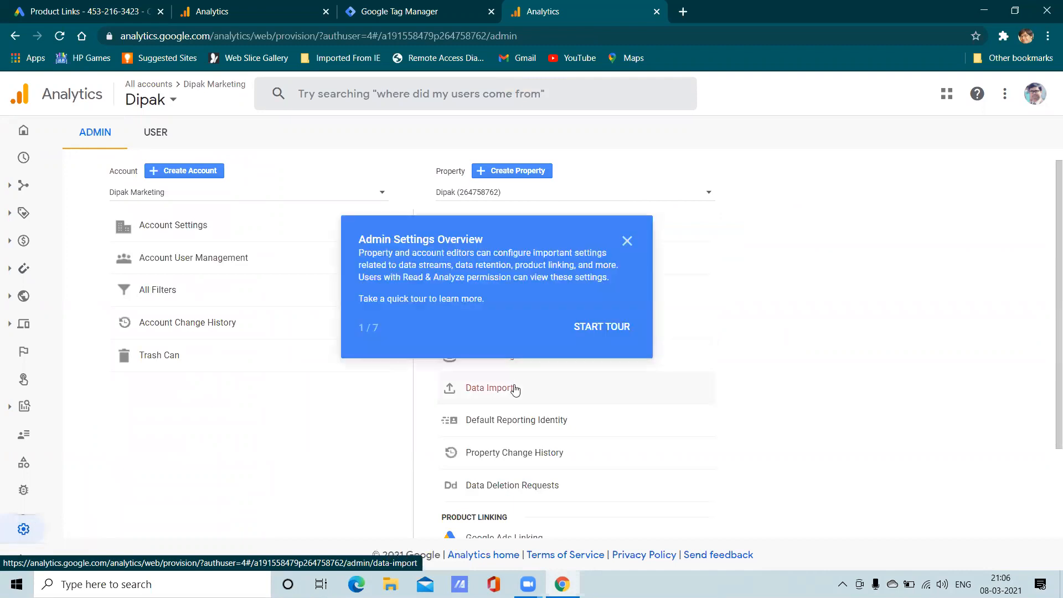
scroll(626, 239, "down", 1)
left_click(626, 239)
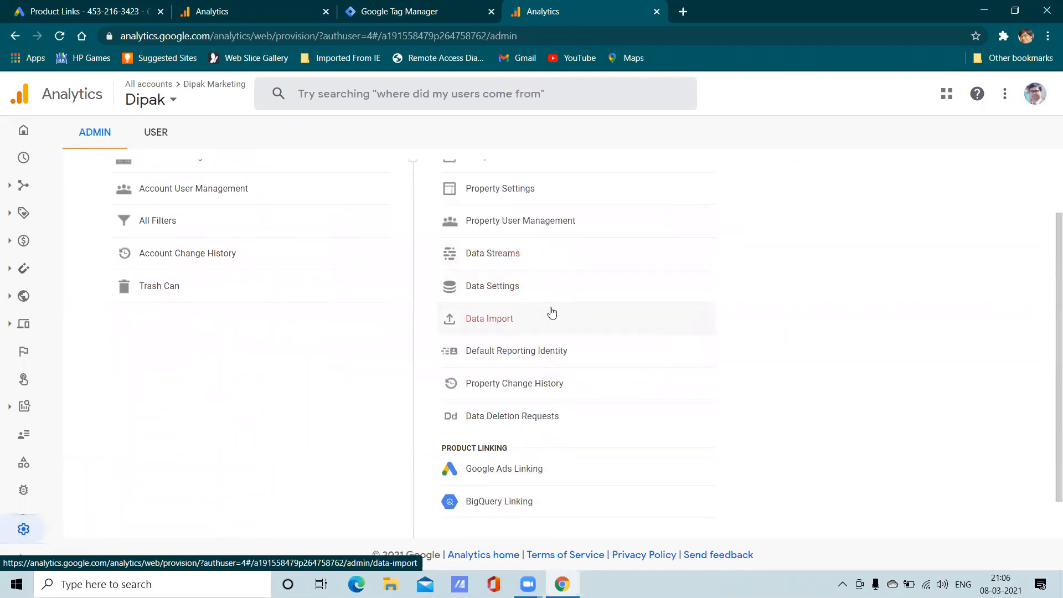
scroll(551, 311, "down", 2)
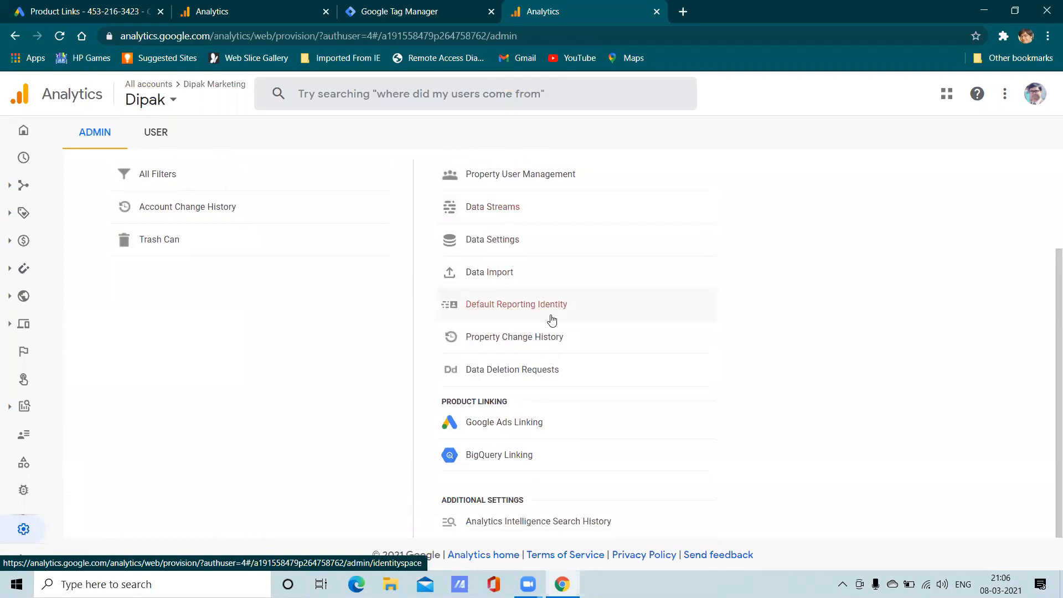
scroll(552, 313, "up", 2)
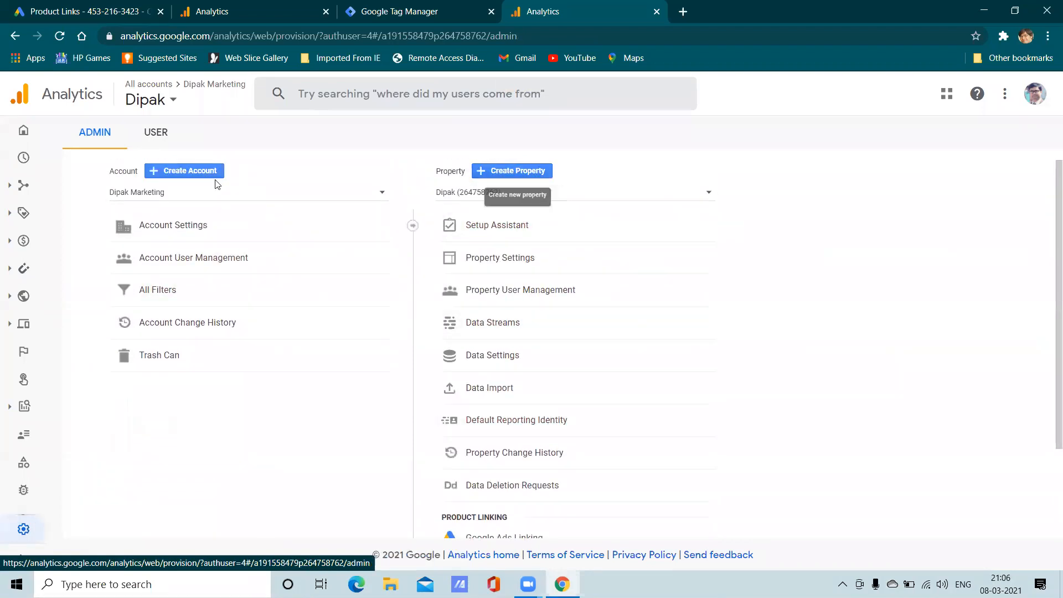
- Examine the form for creating another property, and return to the Admin overview without filling it in
left_click(538, 170)
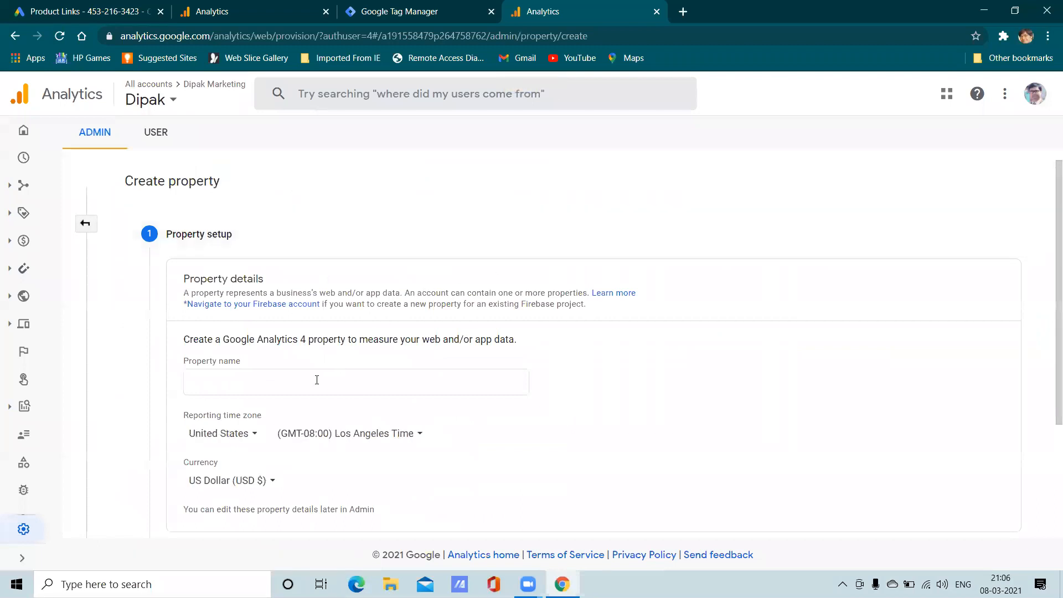
scroll(315, 377, "down", 3)
scroll(272, 382, "down", 1)
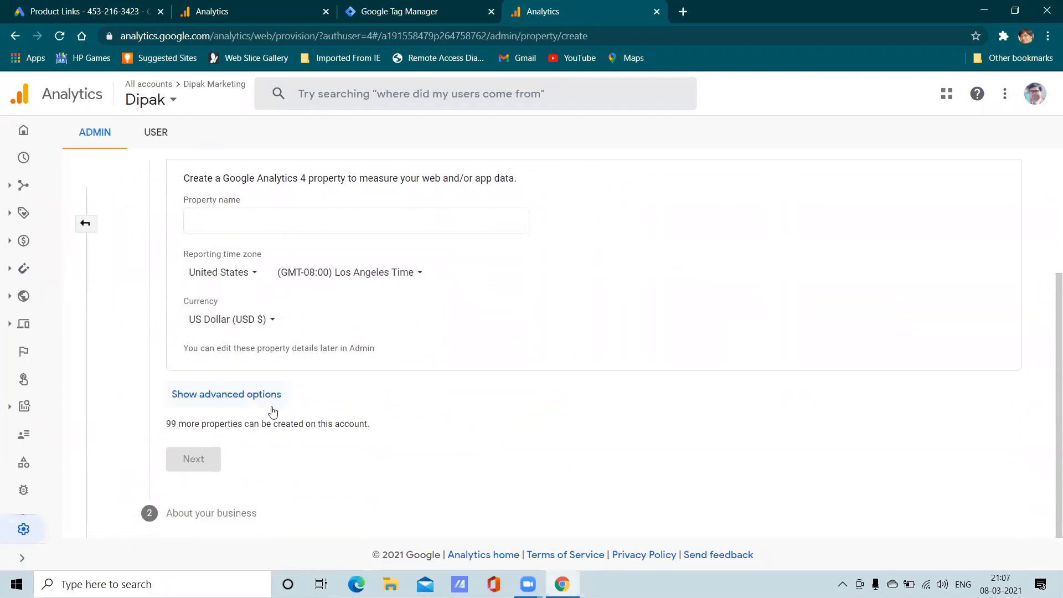
scroll(264, 366, "up", 3)
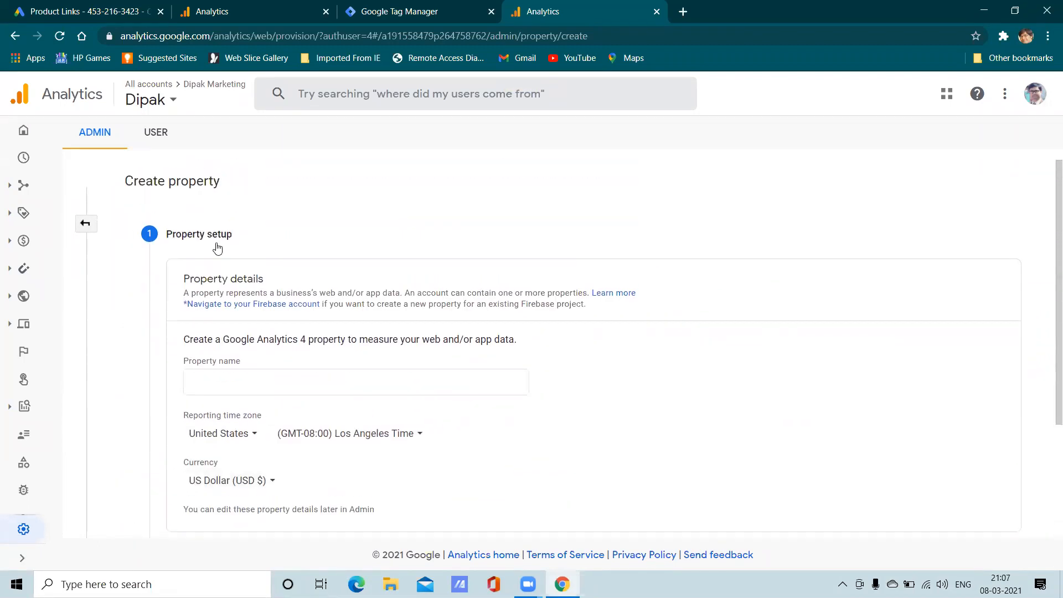
left_click(85, 224)
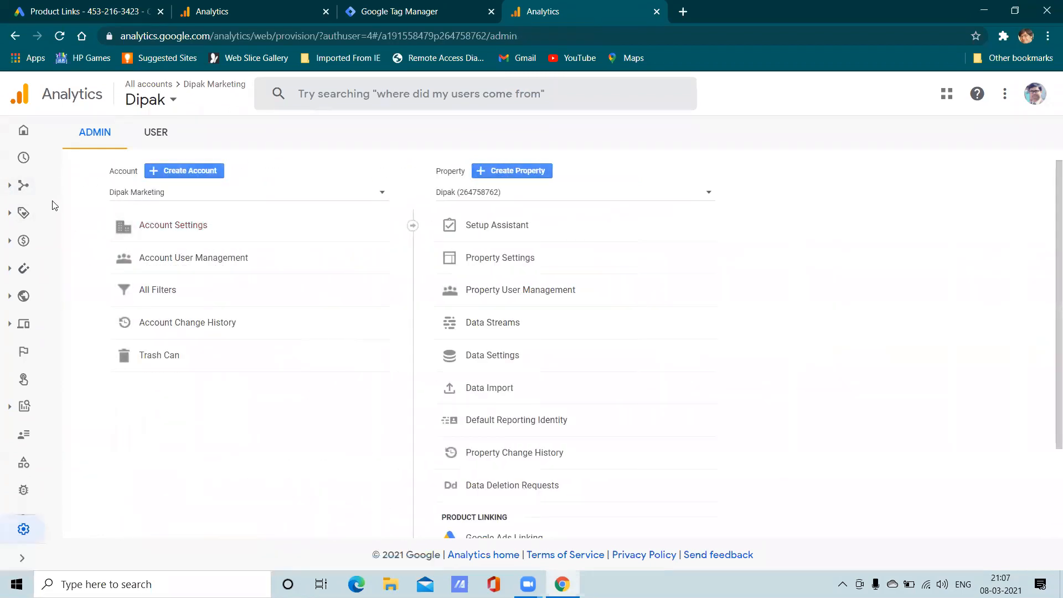
- Open the new property's Home page and switch Analytics to a different Google account
left_click(24, 140)
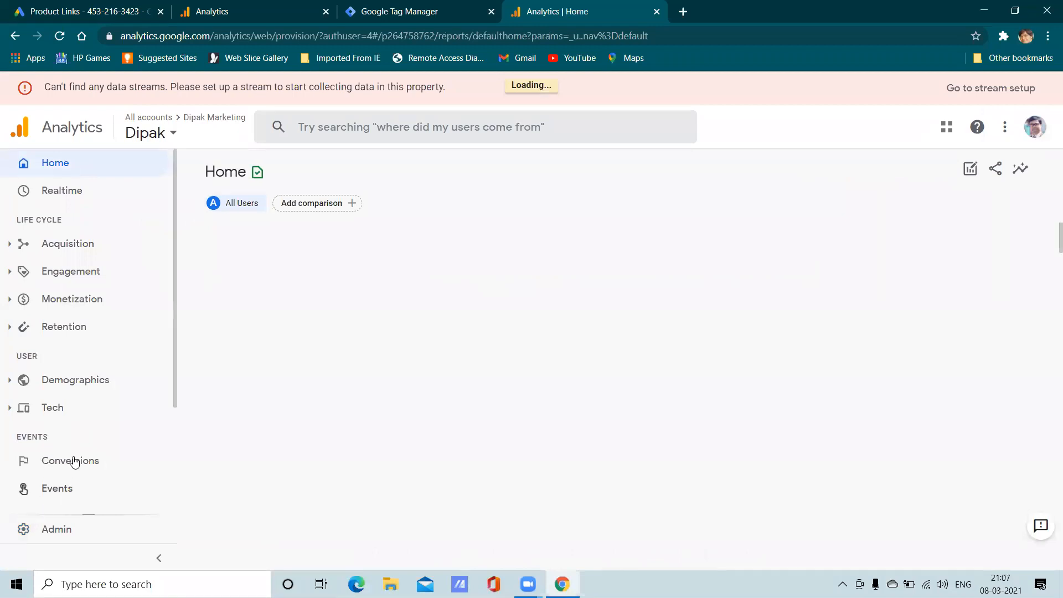
left_click(1035, 127)
left_click(930, 196)
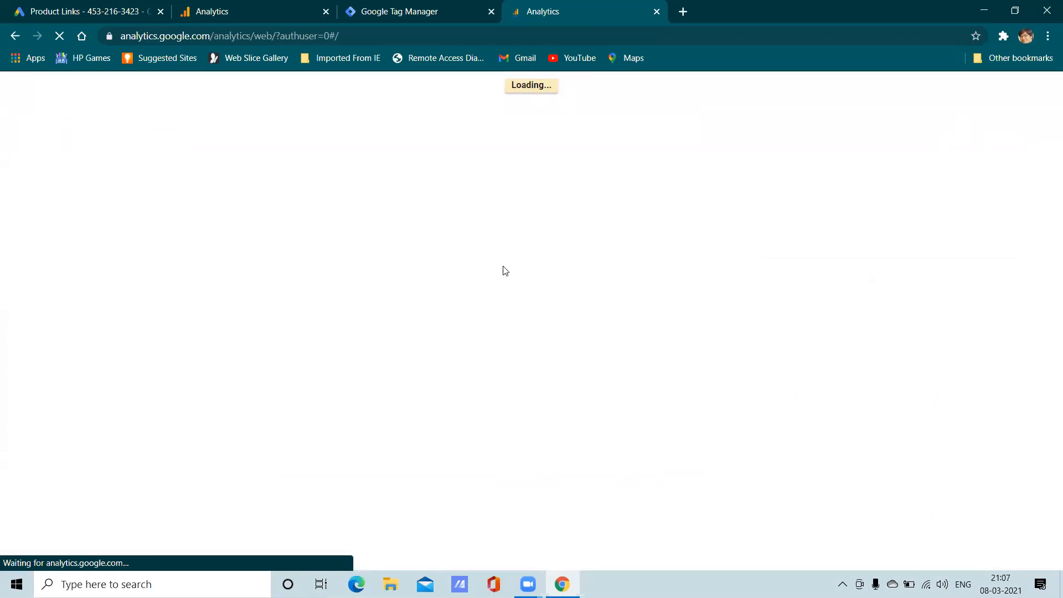
- Switch to the Analytics tab with The Digital Monkey property and look through the reports listed under Acquisition and Google Ads
left_click(269, 11)
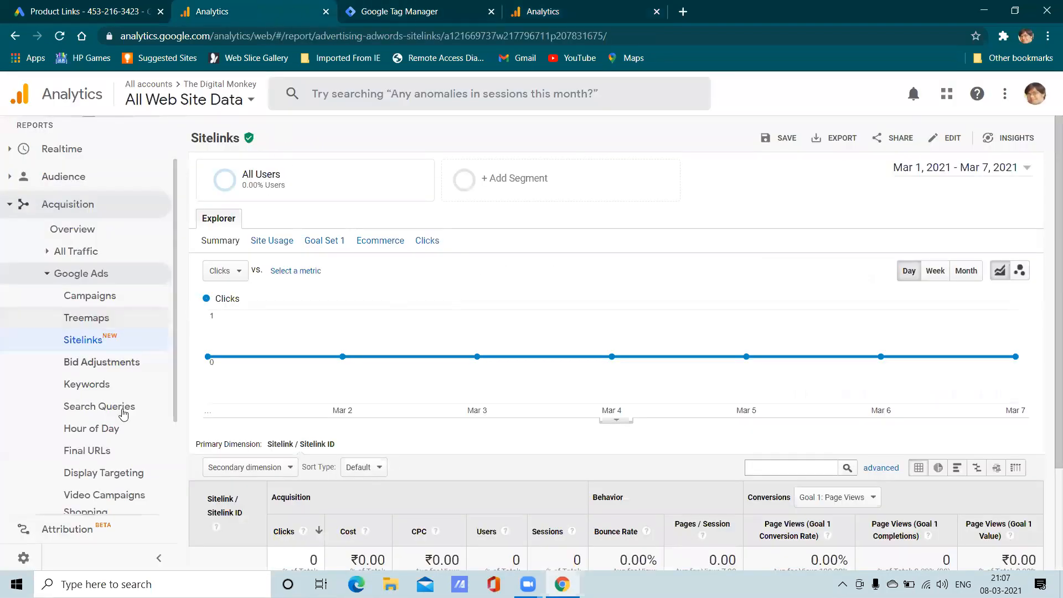
scroll(111, 432, "down", 3)
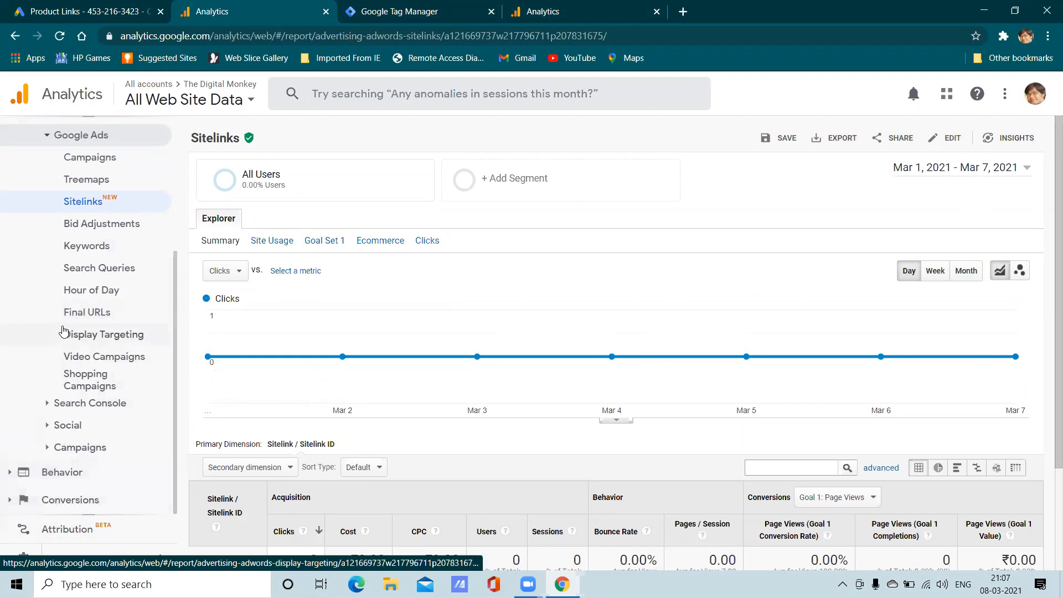
scroll(88, 359, "up", 4)
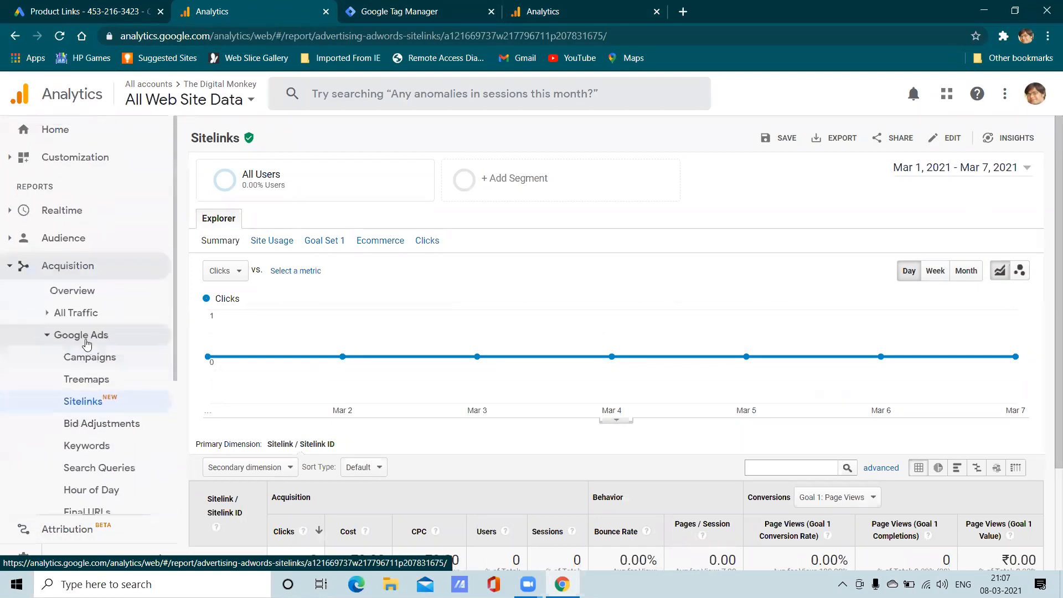
scroll(85, 331, "down", 4)
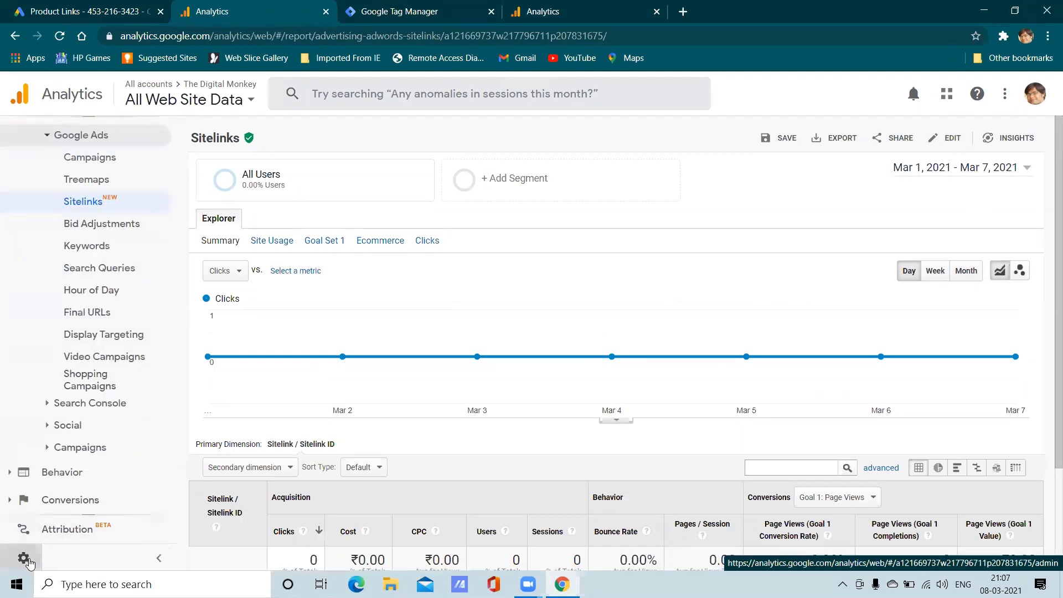
- Open the Tracking Code page in The Digital Monkey property's Admin settings and examine the Global Site Tag (gtag.js) snippet
left_click(23, 558)
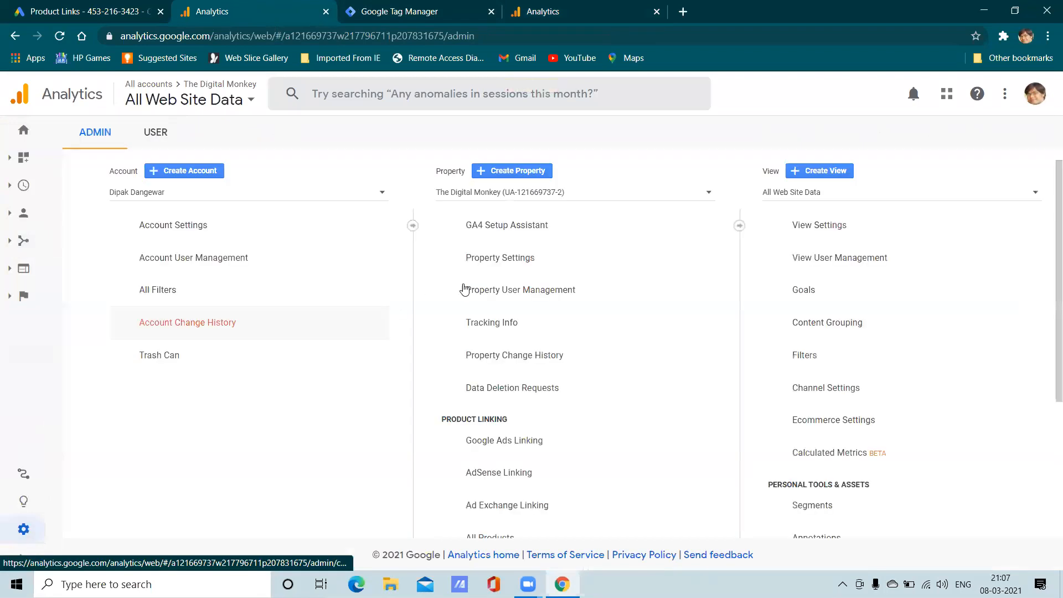
scroll(523, 432, "down", 3)
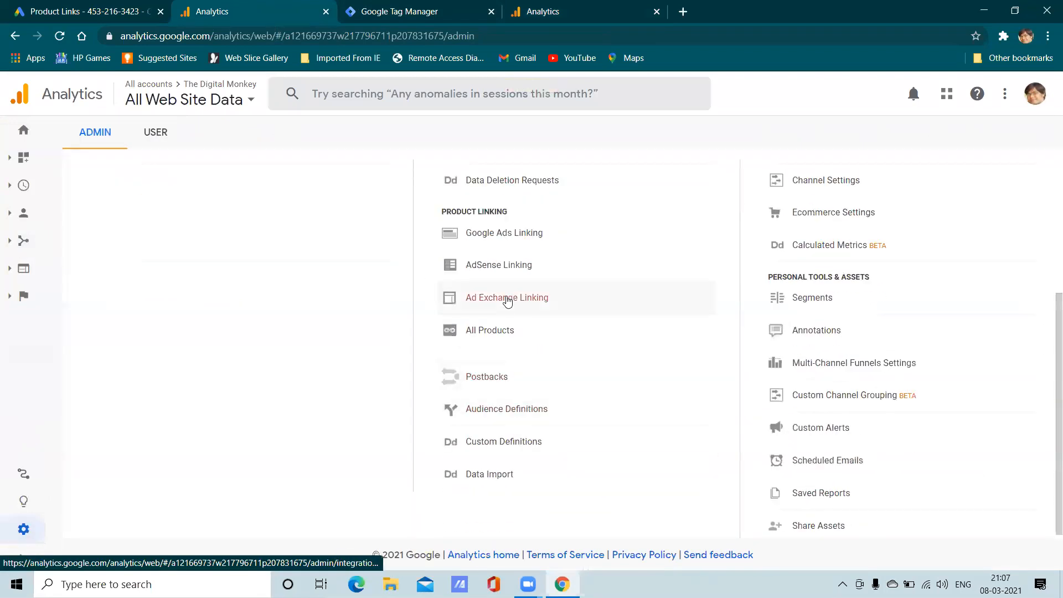
scroll(503, 277, "up", 2)
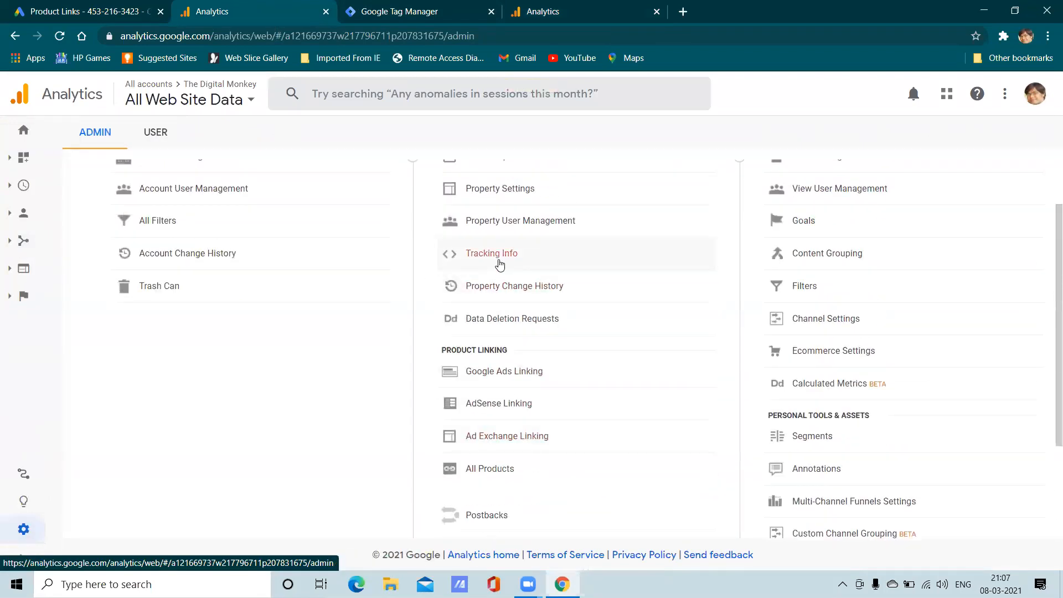
scroll(499, 265, "up", 2)
left_click(493, 321)
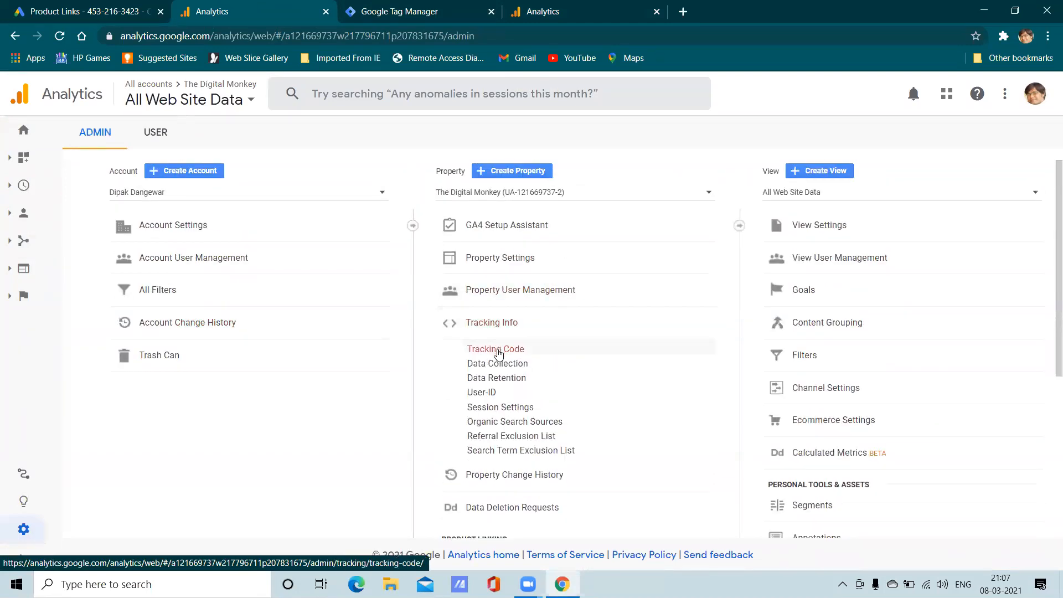
left_click(497, 349)
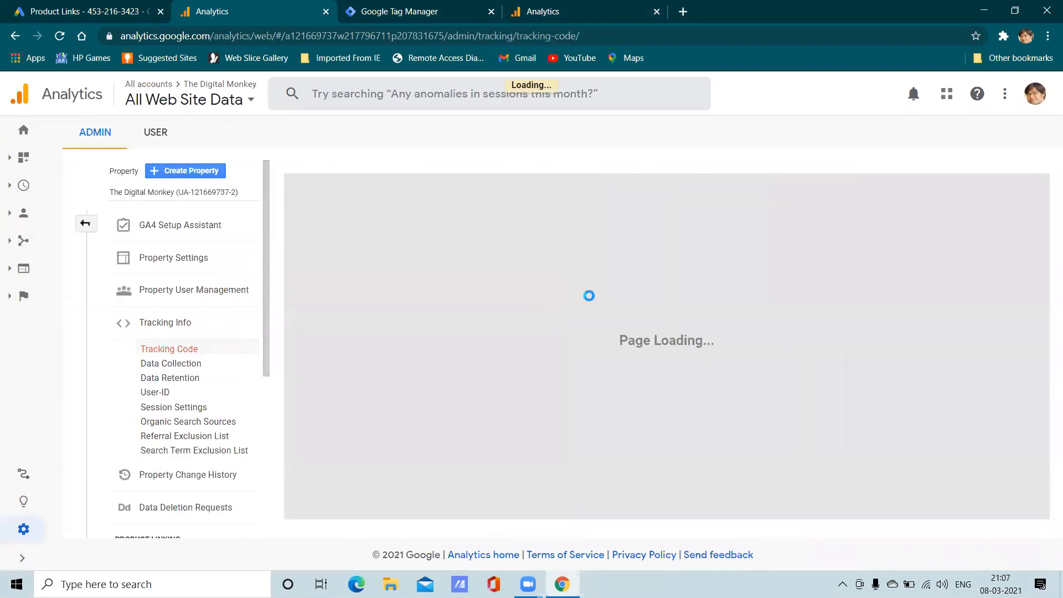
scroll(592, 326, "down", 3)
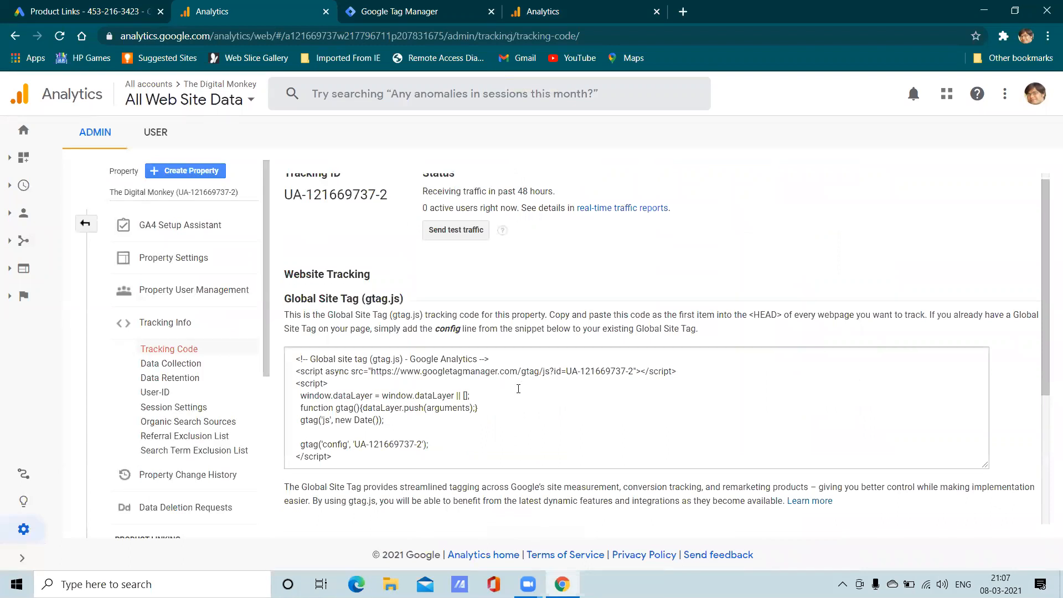
- Select the whole Global Site Tag snippet on the Tracking Code page and load thedigitalmonkey.in in a new browser tab
left_click_drag(347, 332, 291, 232)
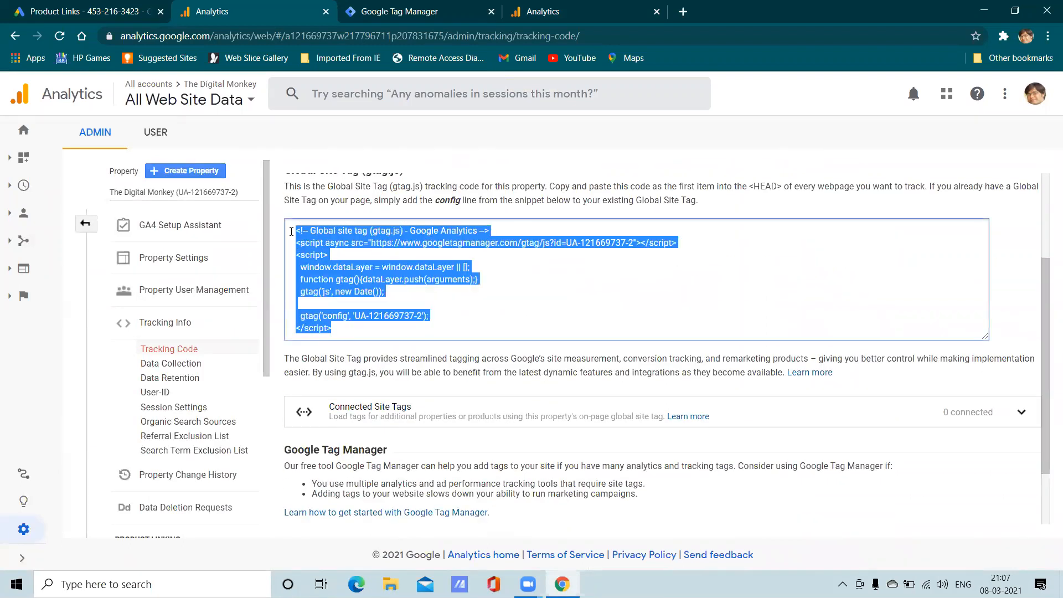
left_click(553, 9)
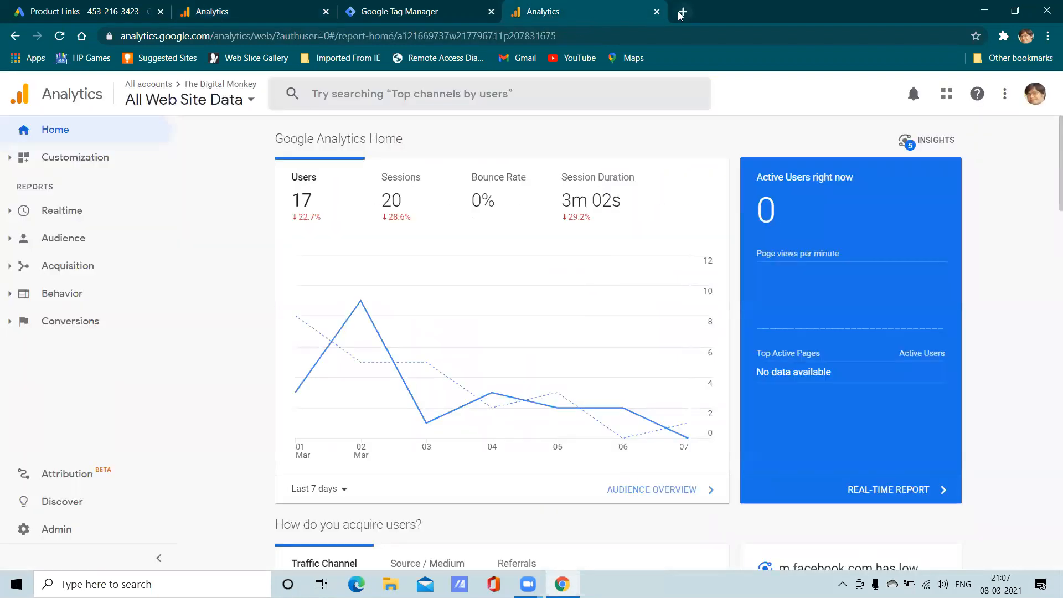
left_click(682, 12)
type("thedigitalmonkey.in")
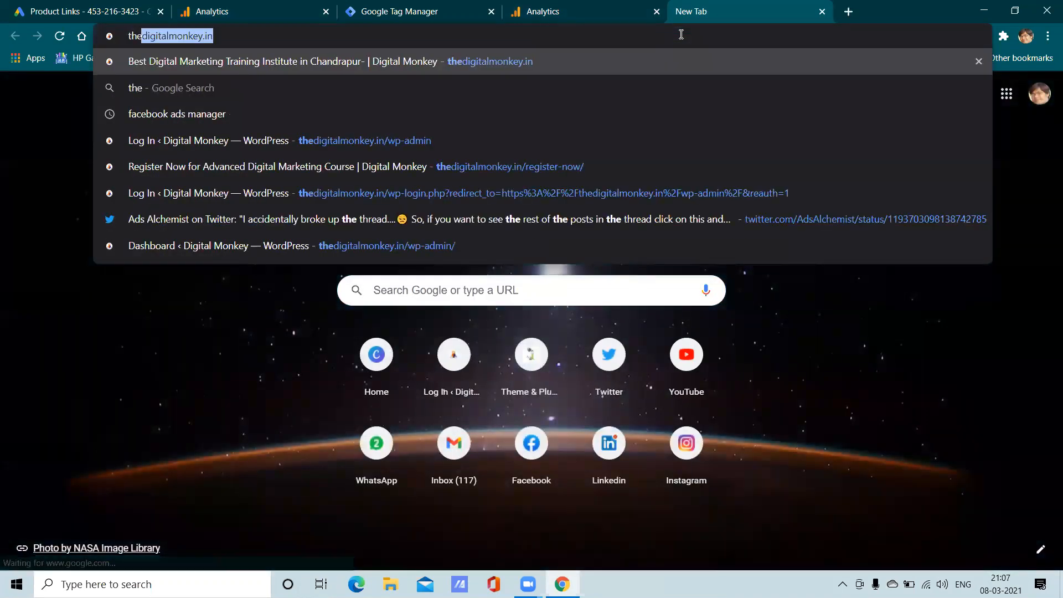
key("Right")
key("Return")
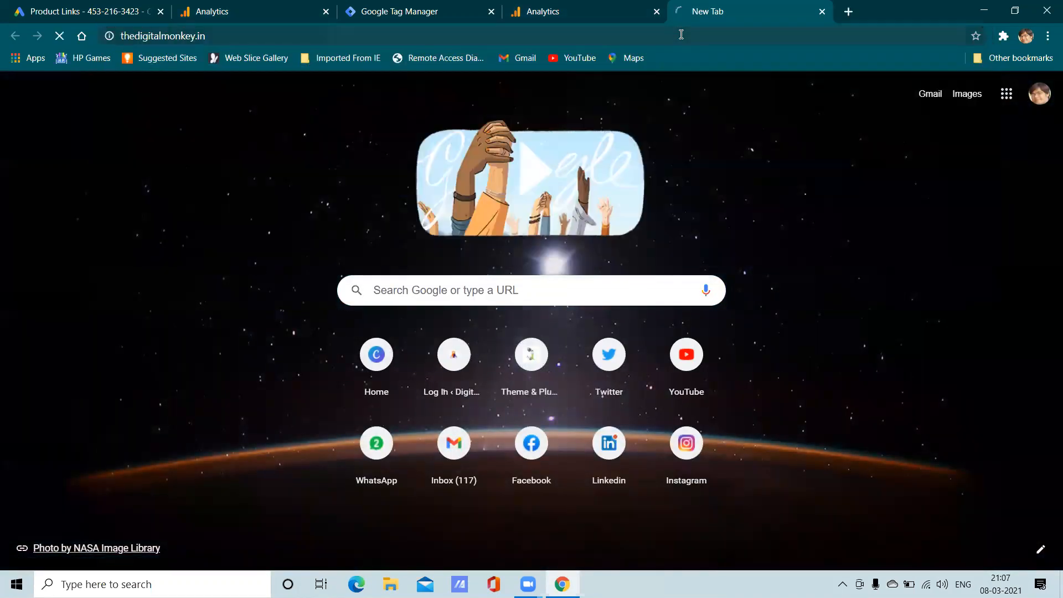
left_click(681, 34)
left_click(681, 34)
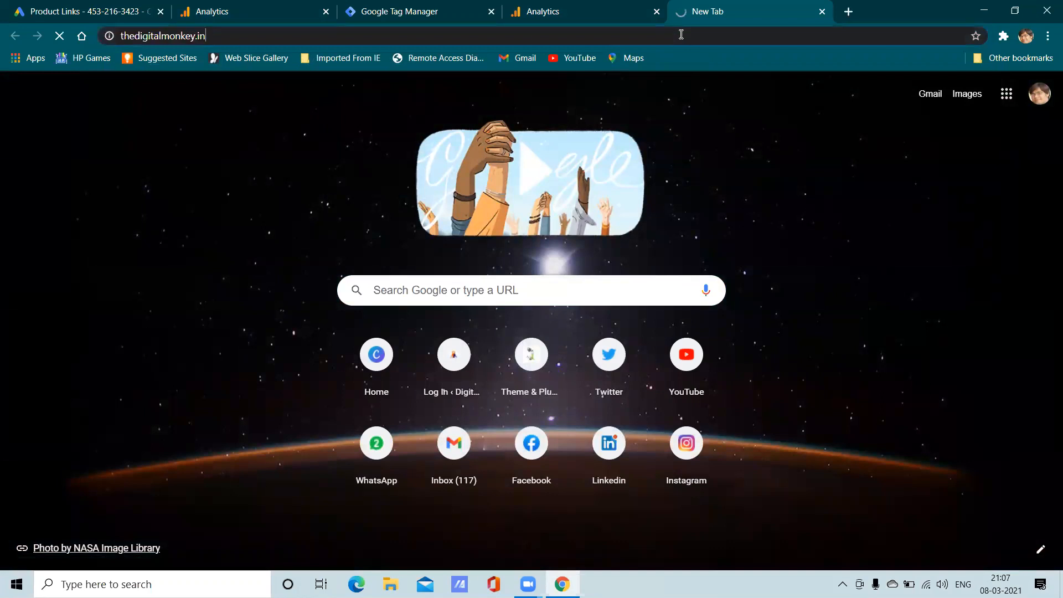
type("/")
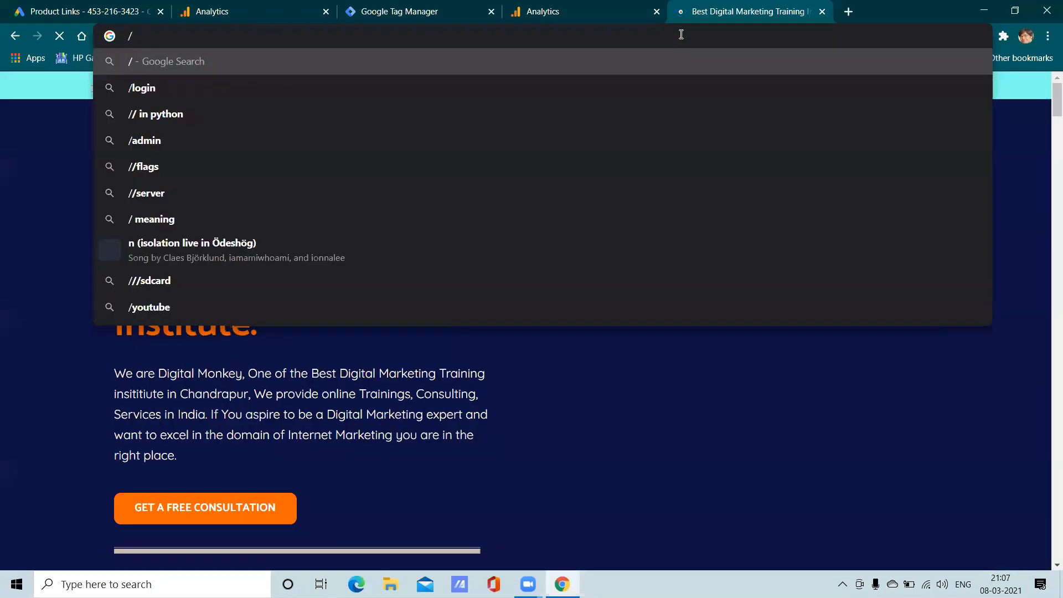
type("ad")
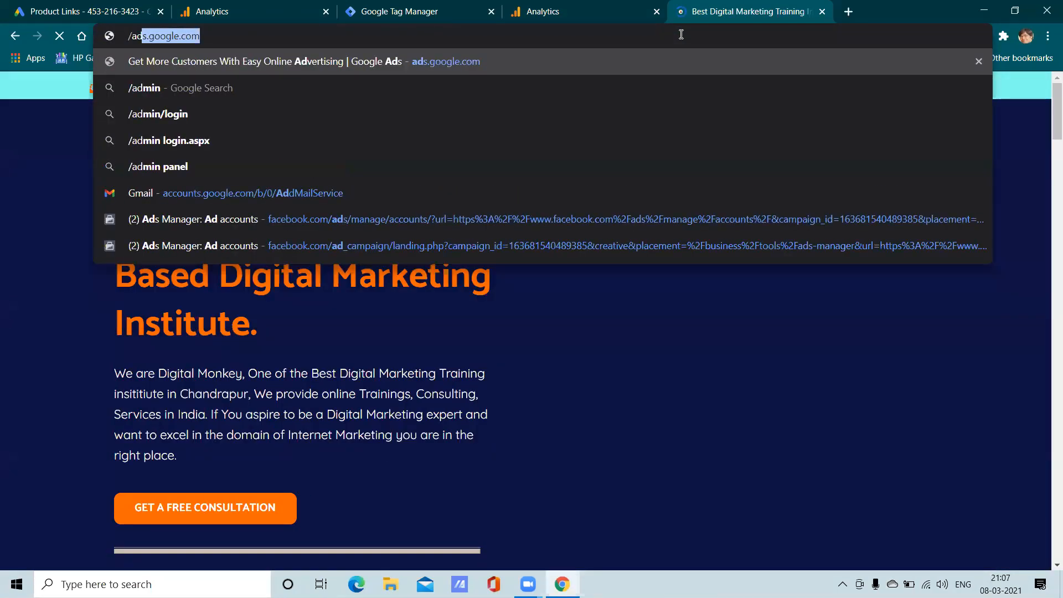
key("BackSpace")
key("BackSpace")
key("BackSpace")
key("Escape")
- Load thedigitalmonkey.in/wp-admin and log in to the WordPress admin with the saved credentials
type("thedigitalmonkey.in")
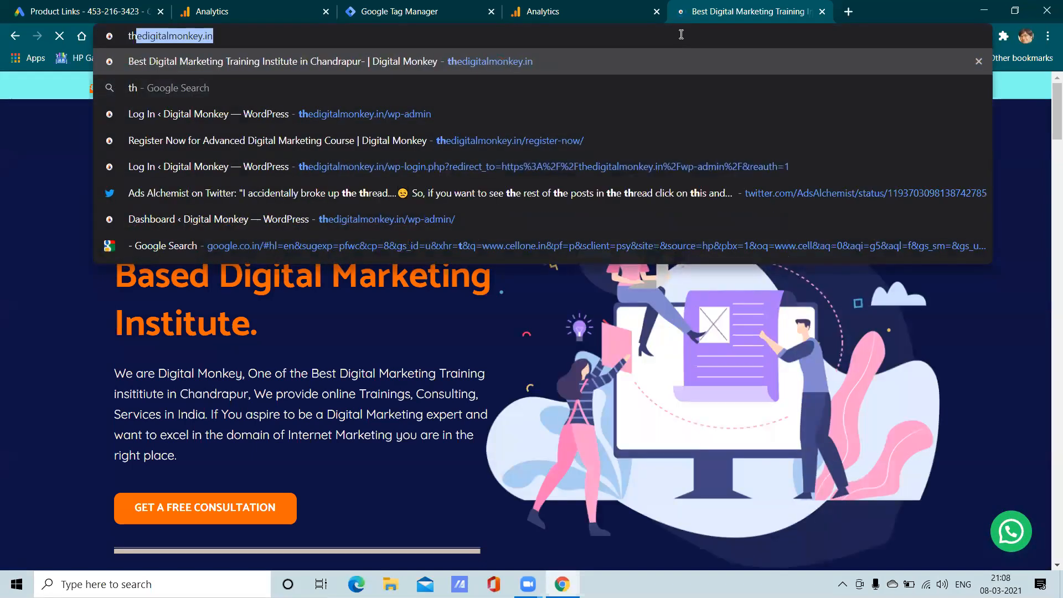
key("Right")
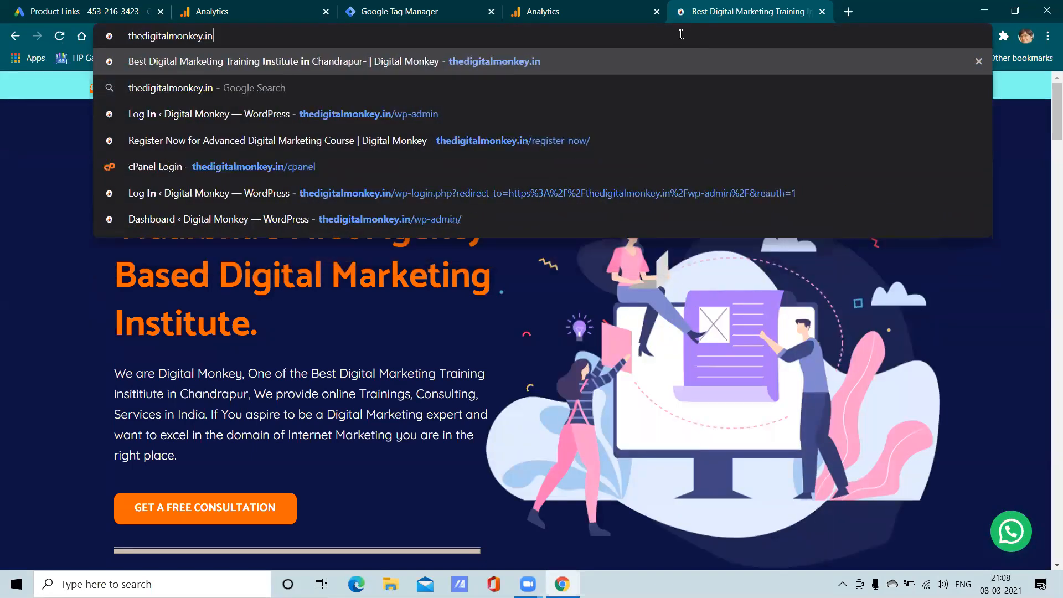
type("/wp-admin")
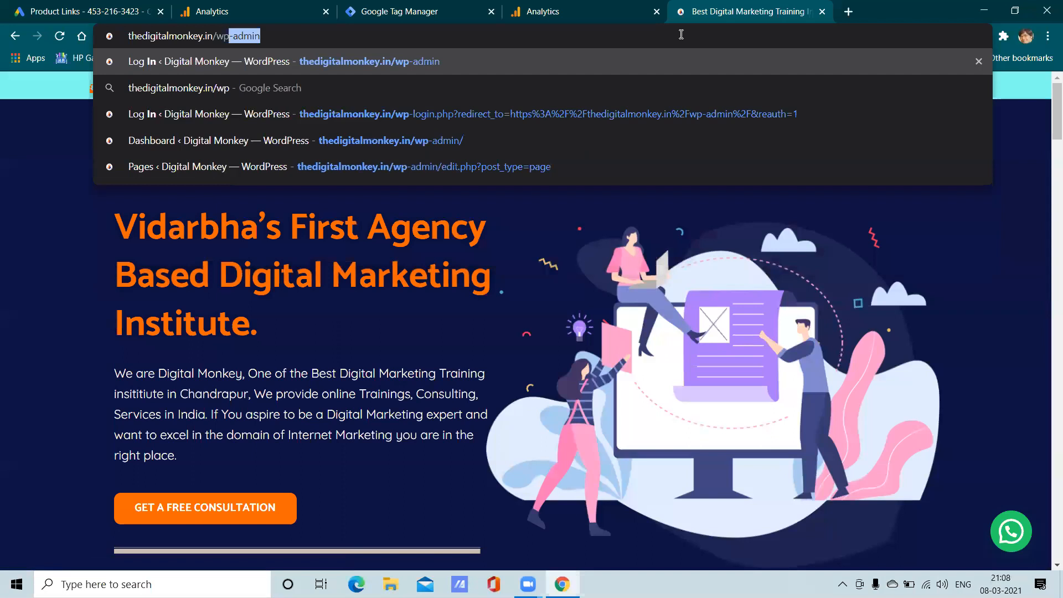
key("Return")
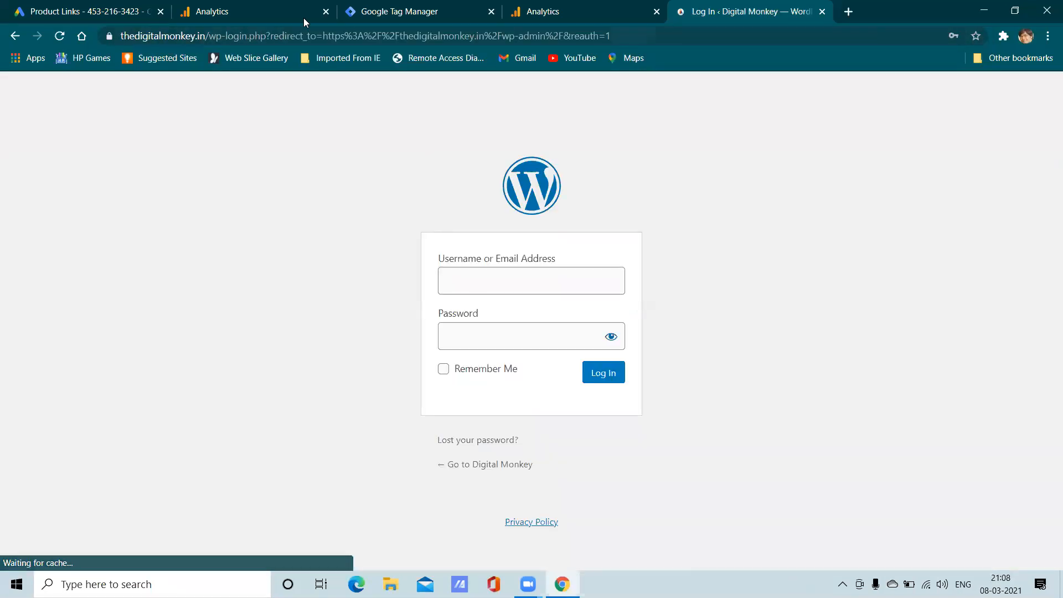
left_click(599, 378)
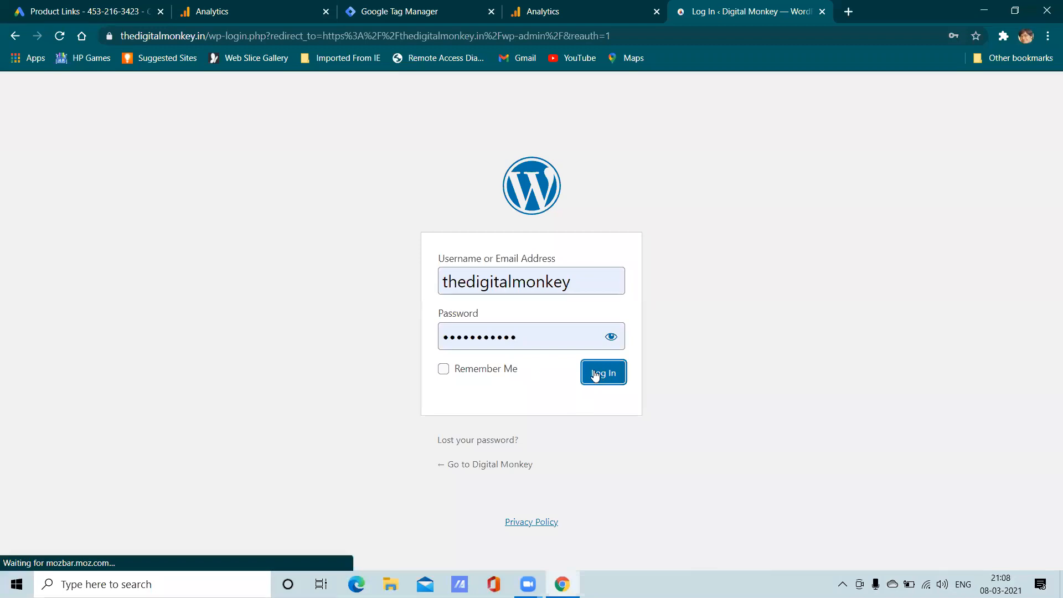
left_click(256, 5)
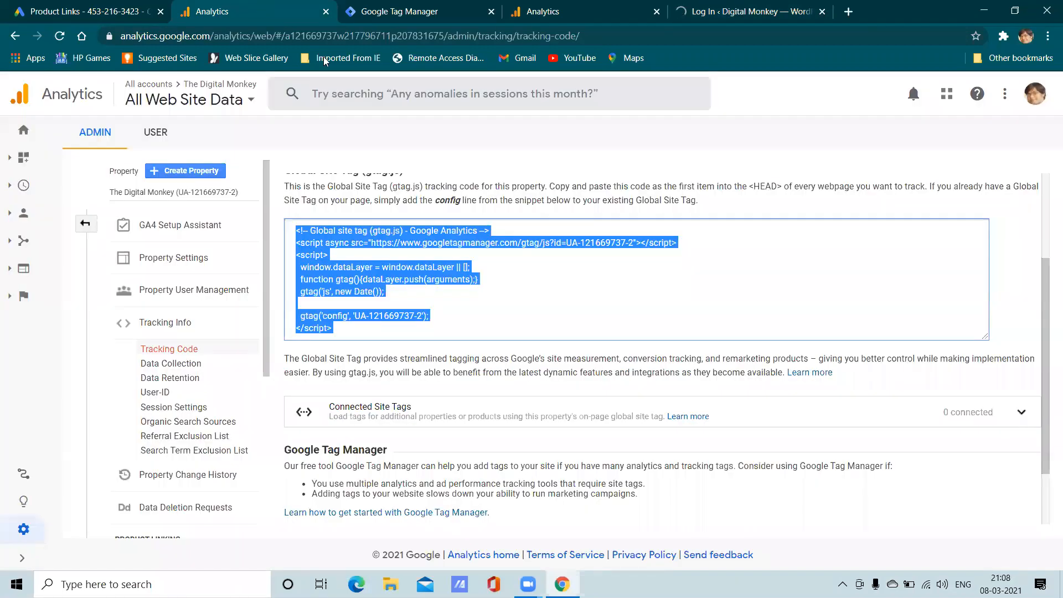
left_click(707, 8)
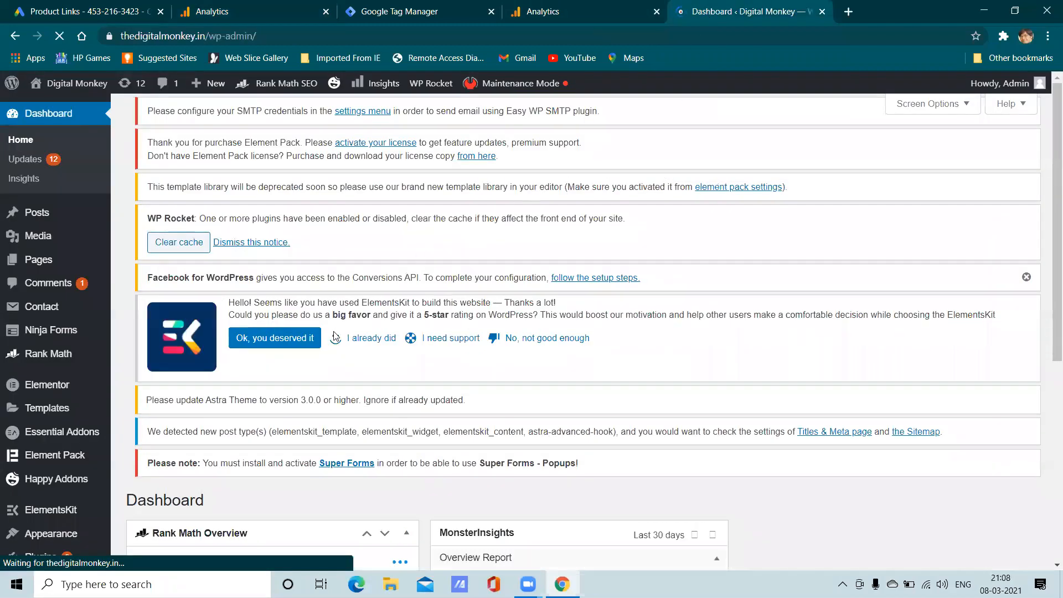
- Open the list of installed plugins from the WordPress dashboard
scroll(339, 338, "down", 8)
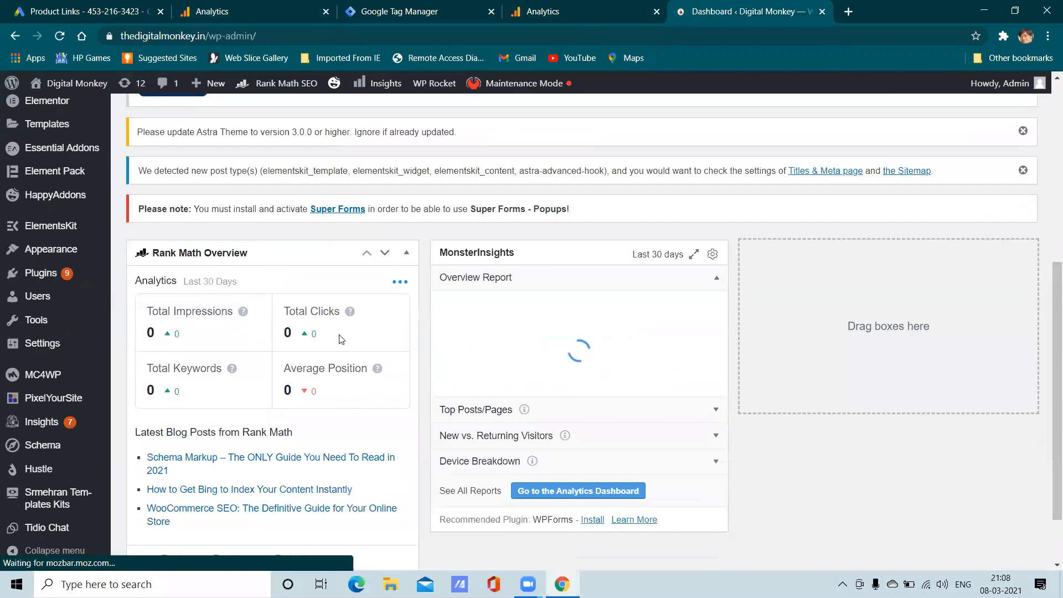
left_click(40, 272)
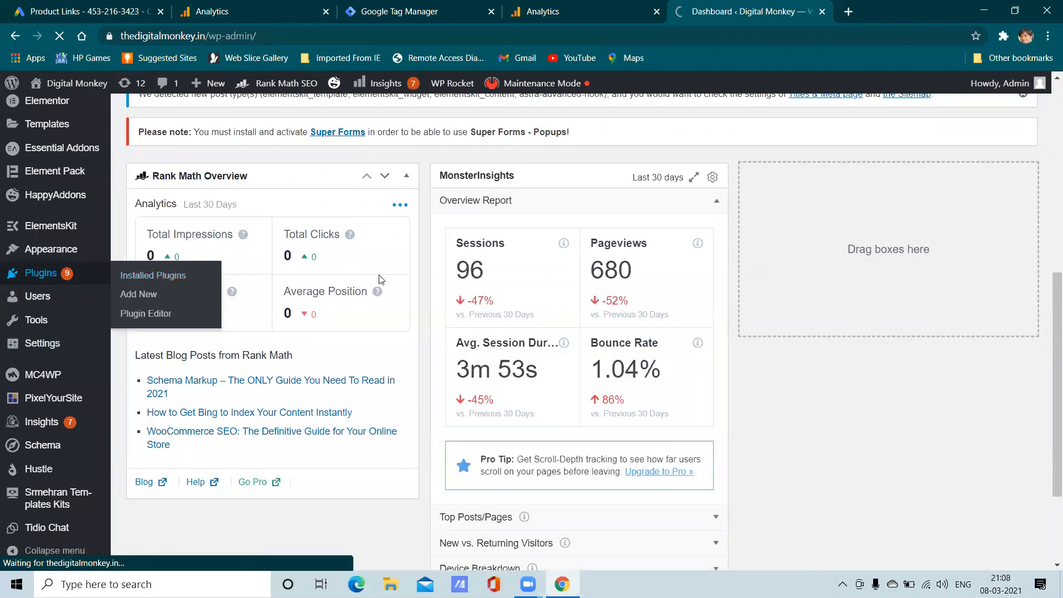
scroll(380, 280, "down", 3)
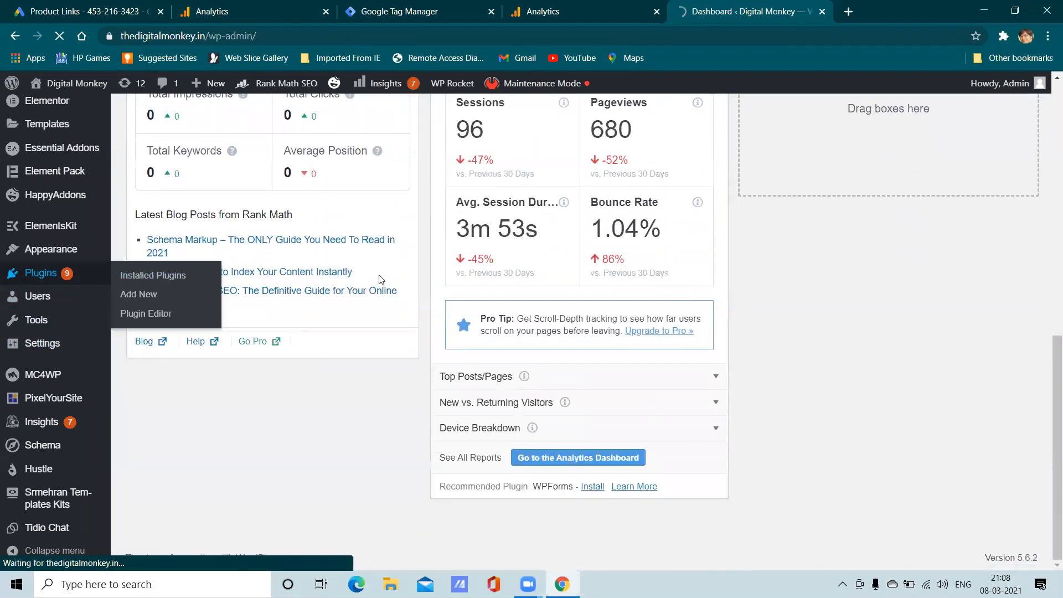
scroll(382, 279, "up", 5)
scroll(381, 278, "down", 5)
scroll(381, 277, "up", 1)
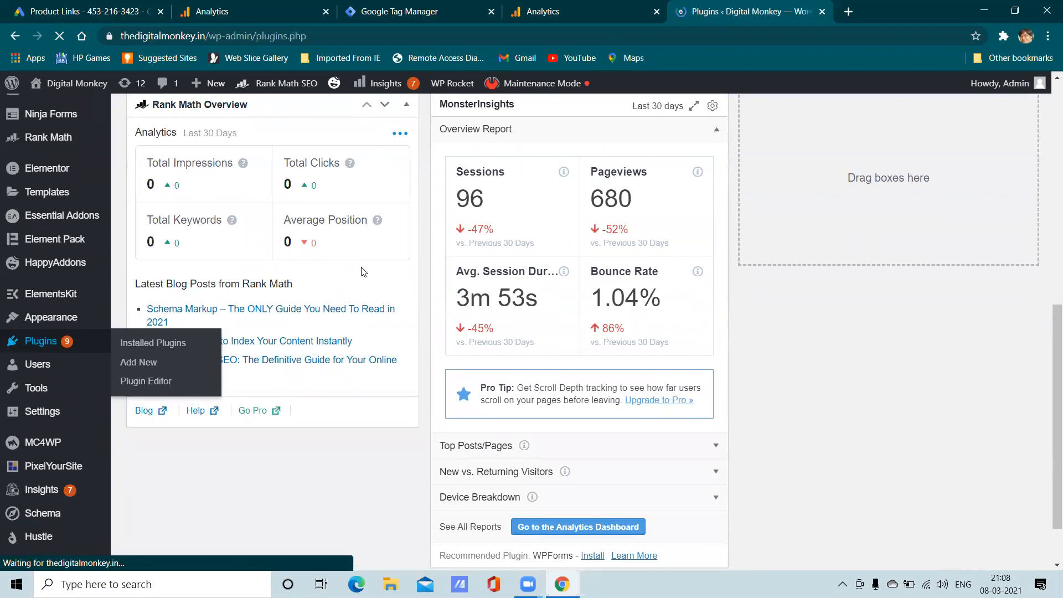
scroll(381, 279, "down", 5)
- Look through the installed plugins for one that handles Google Analytics tracking, and open the PixelYourSite dashboard
scroll(382, 287, "down", 15)
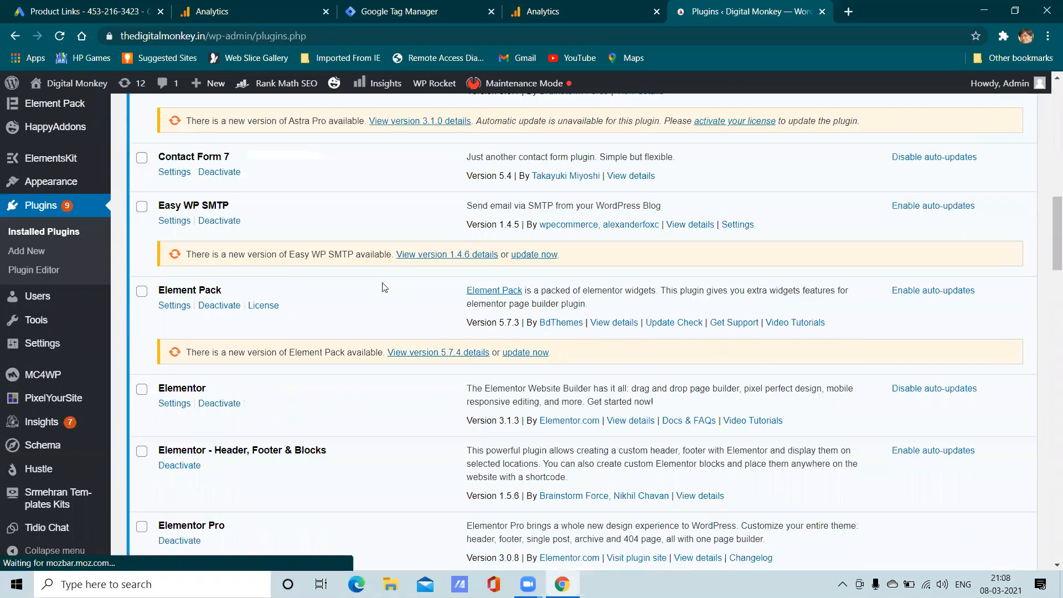
scroll(385, 286, "down", 20)
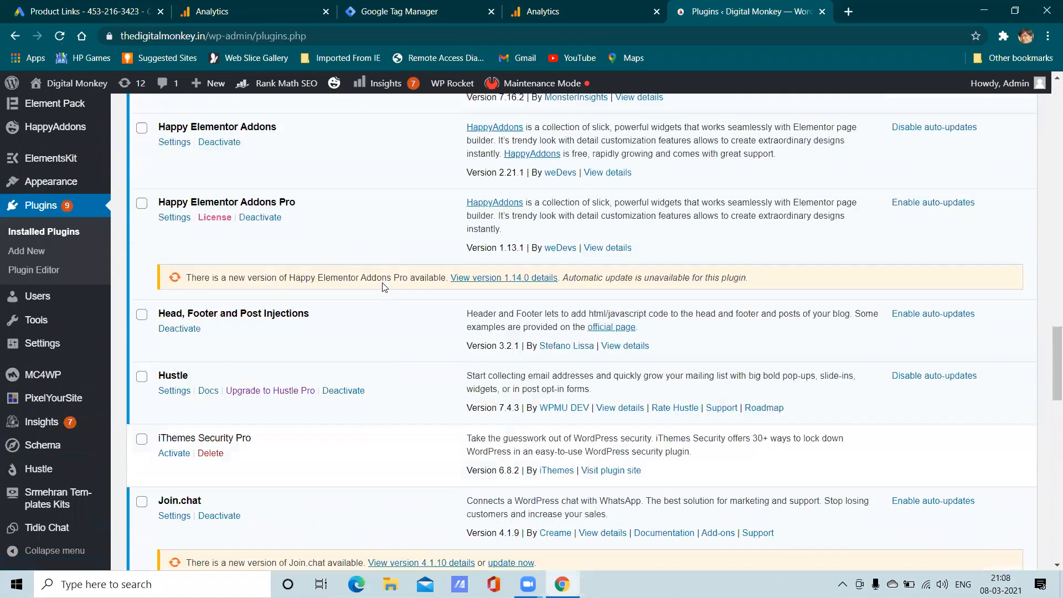
scroll(384, 286, "up", 15)
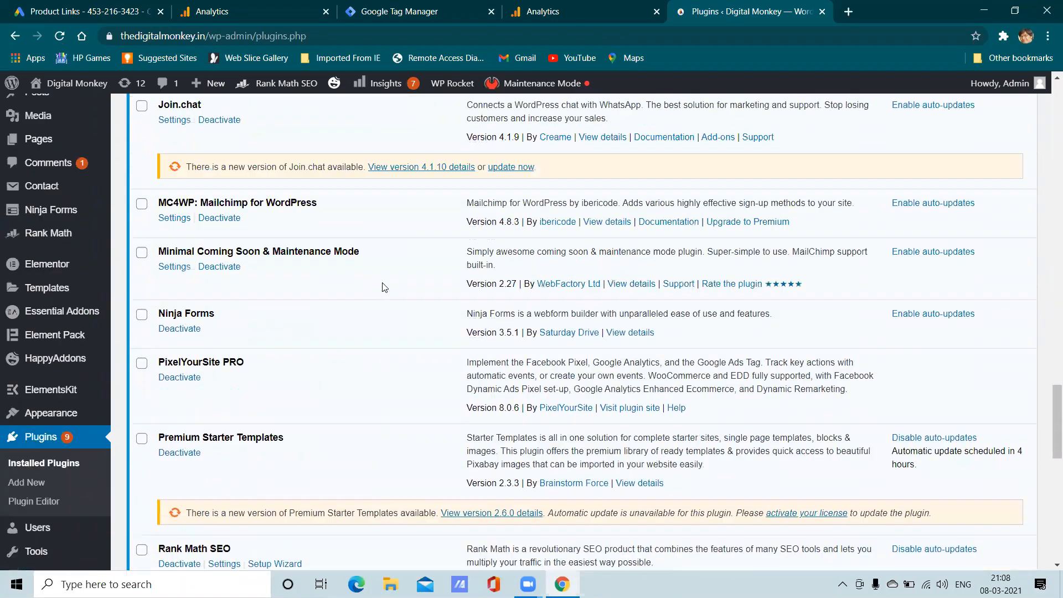
scroll(384, 287, "up", 3)
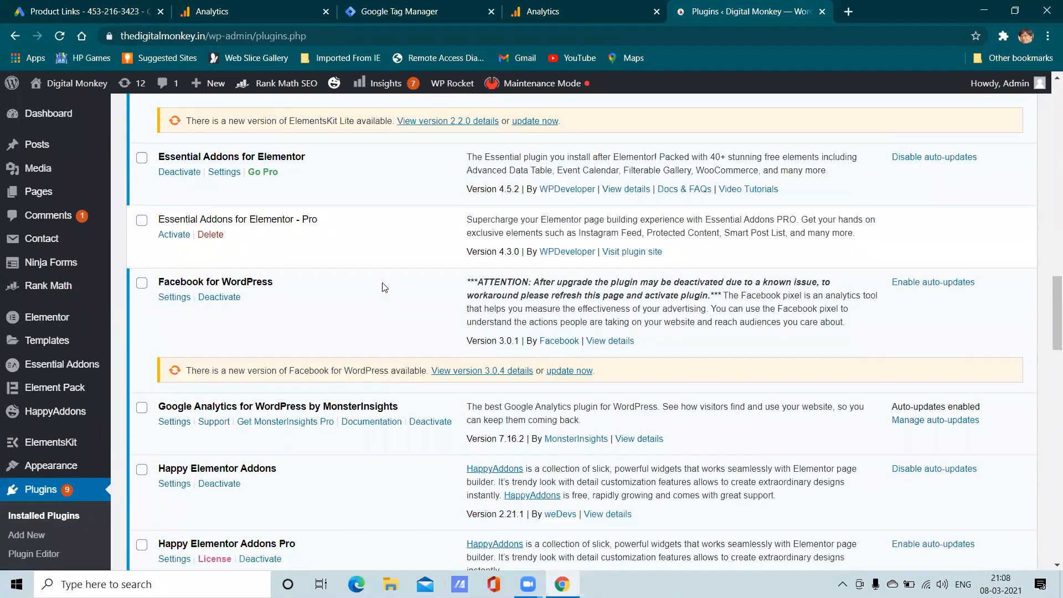
scroll(385, 286, "up", 5)
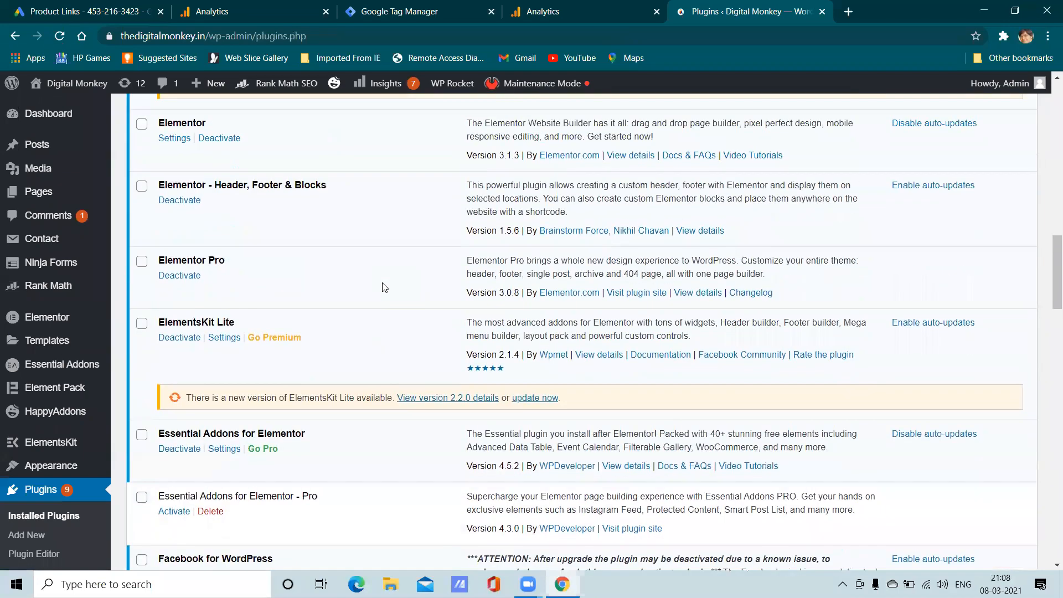
scroll(385, 287, "up", 5)
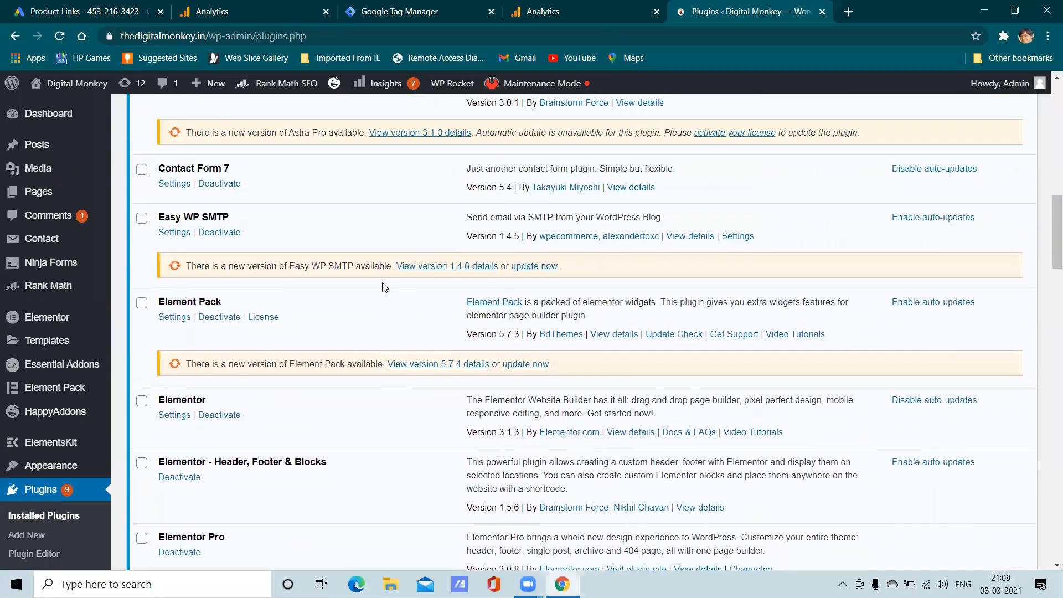
scroll(385, 287, "up", 3)
scroll(385, 287, "down", 20)
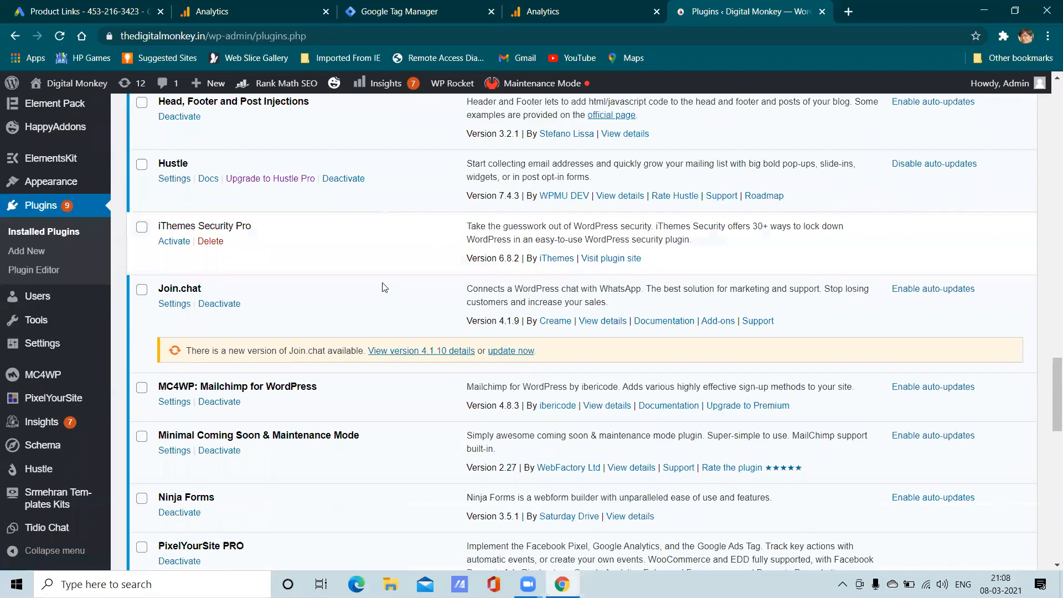
scroll(385, 286, "down", 7)
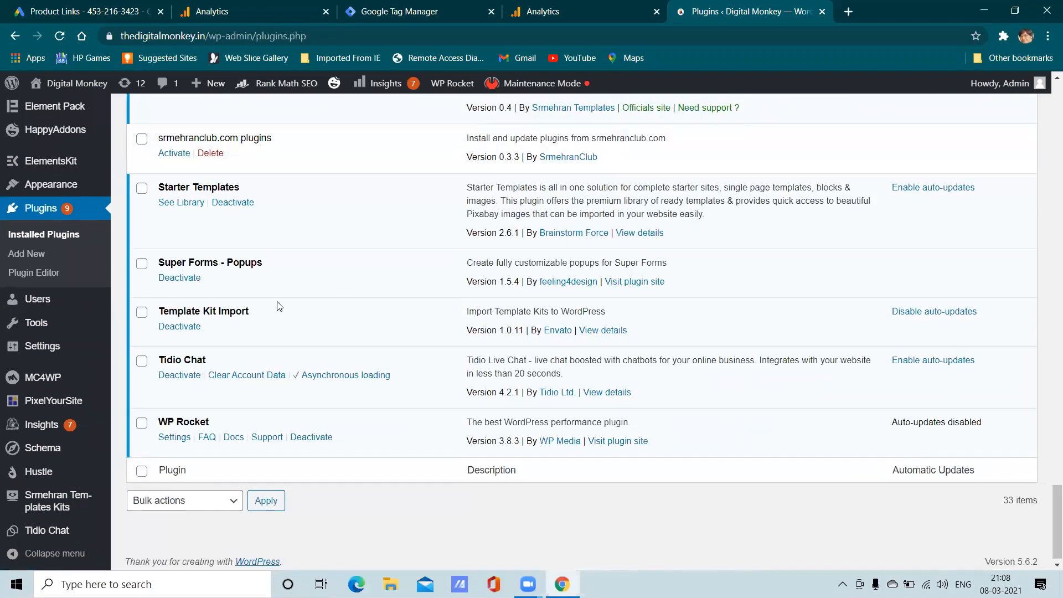
scroll(279, 306, "up", 1)
scroll(280, 300, "up", 1)
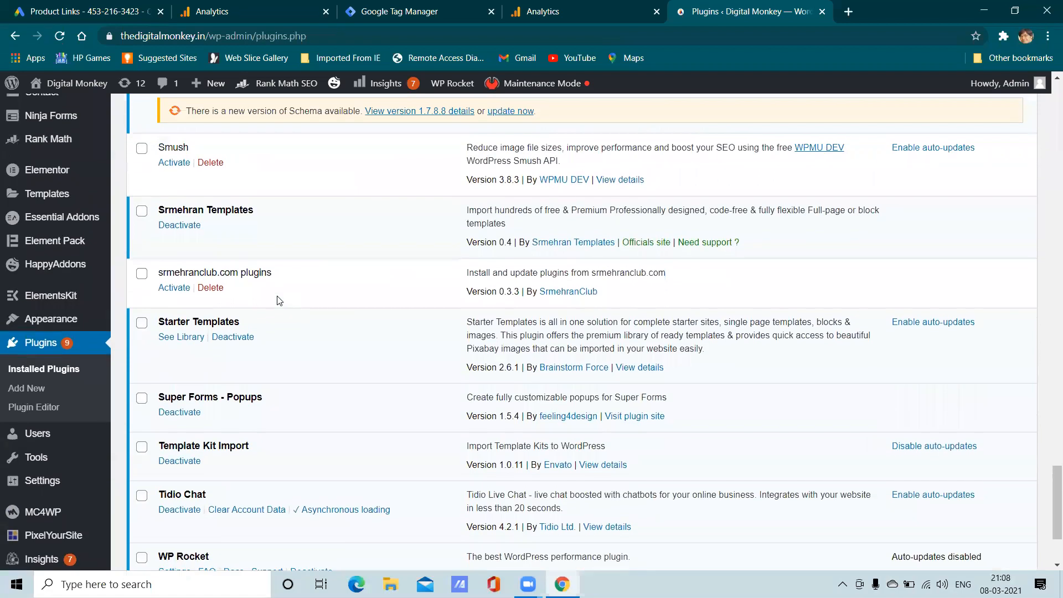
scroll(279, 300, "down", 2)
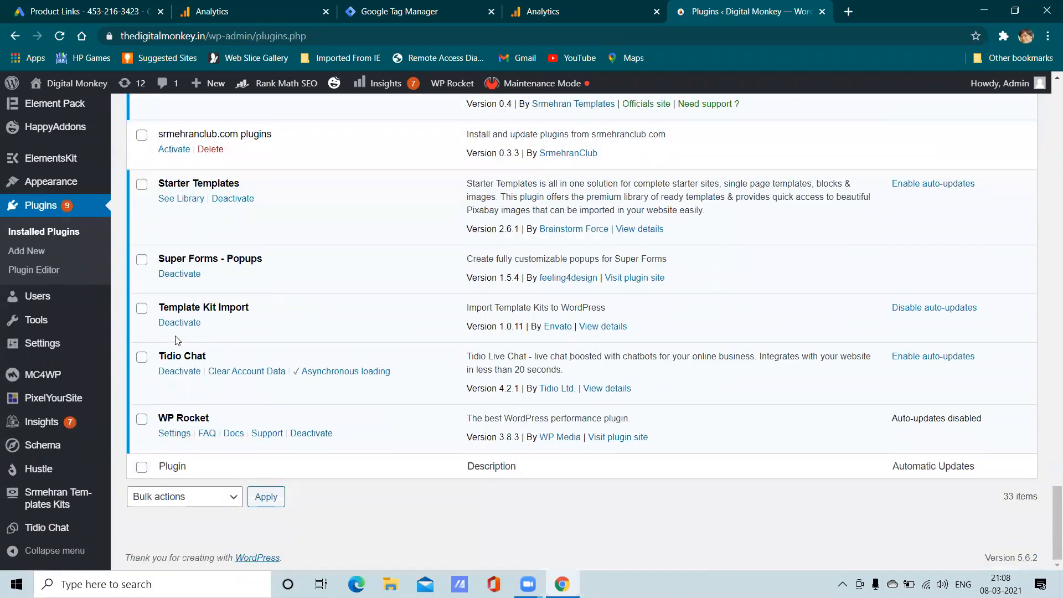
mouse_move(62, 399)
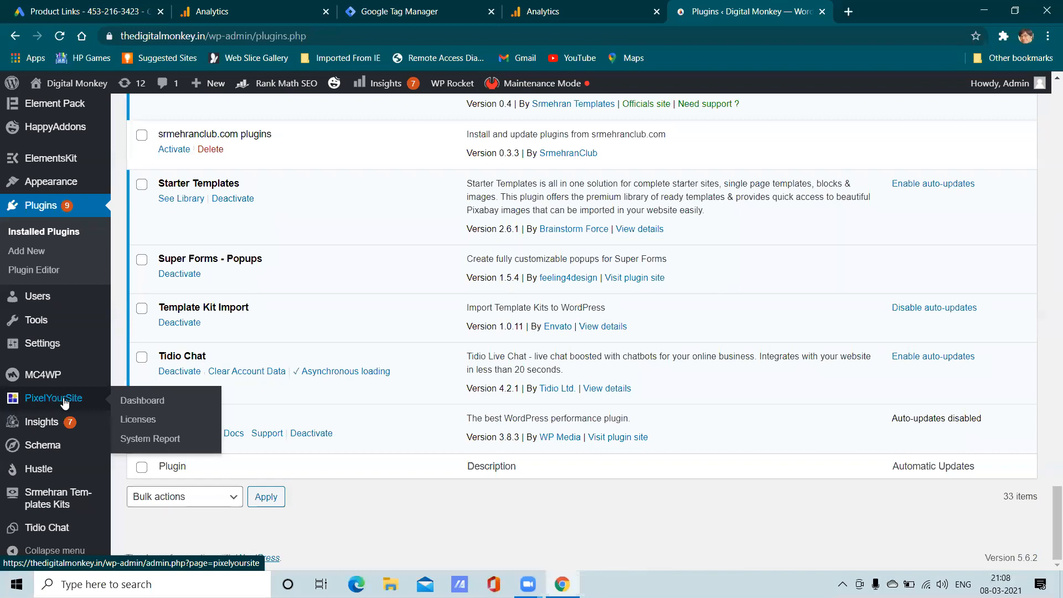
left_click(141, 400)
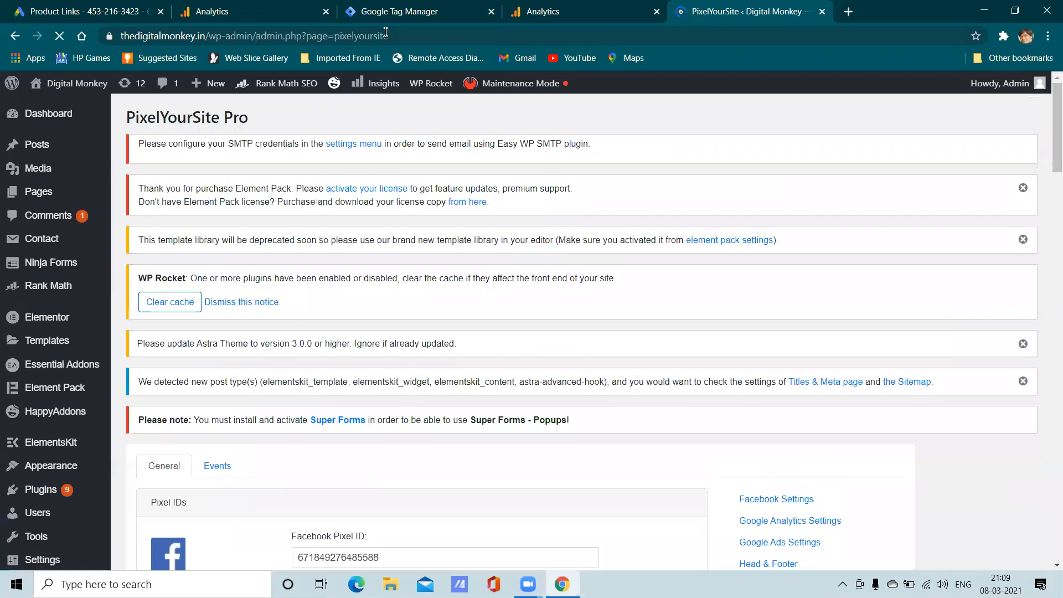
- Select The Digital Monkey property's Tracking ID in Analytics and examine the Google Analytics tracking ID field in PixelYourSite's general settings
left_click(570, 9)
left_click(296, 10)
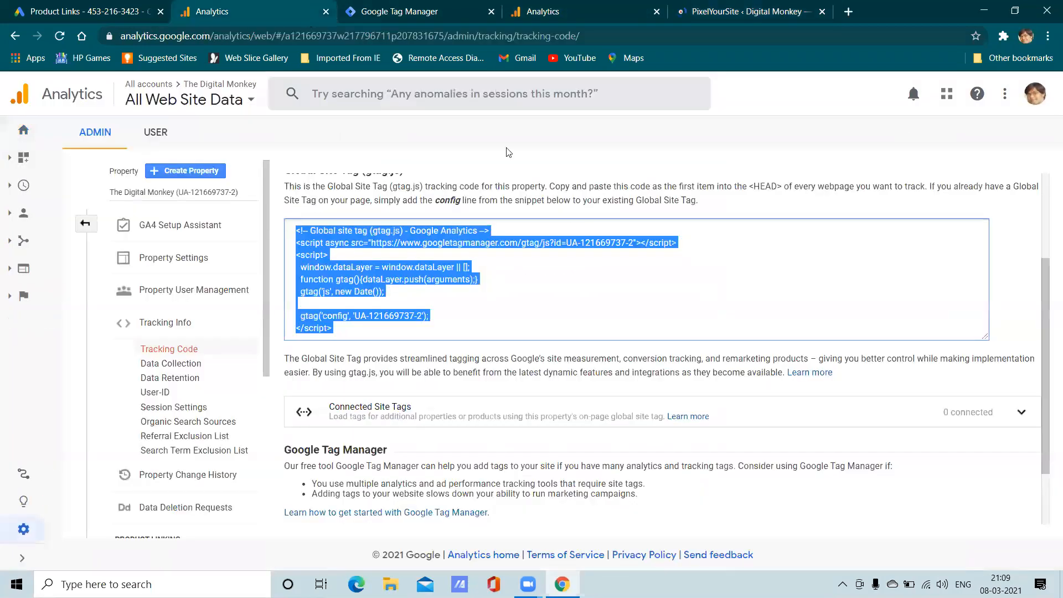
scroll(539, 299, "up", 3)
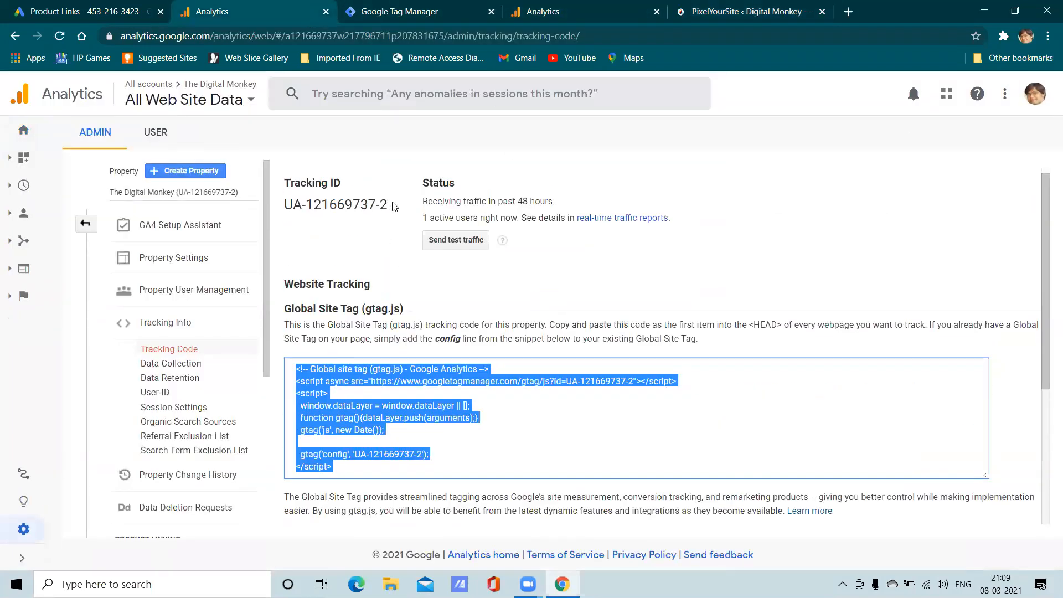
left_click_drag(392, 206, 274, 211)
left_click(352, 208)
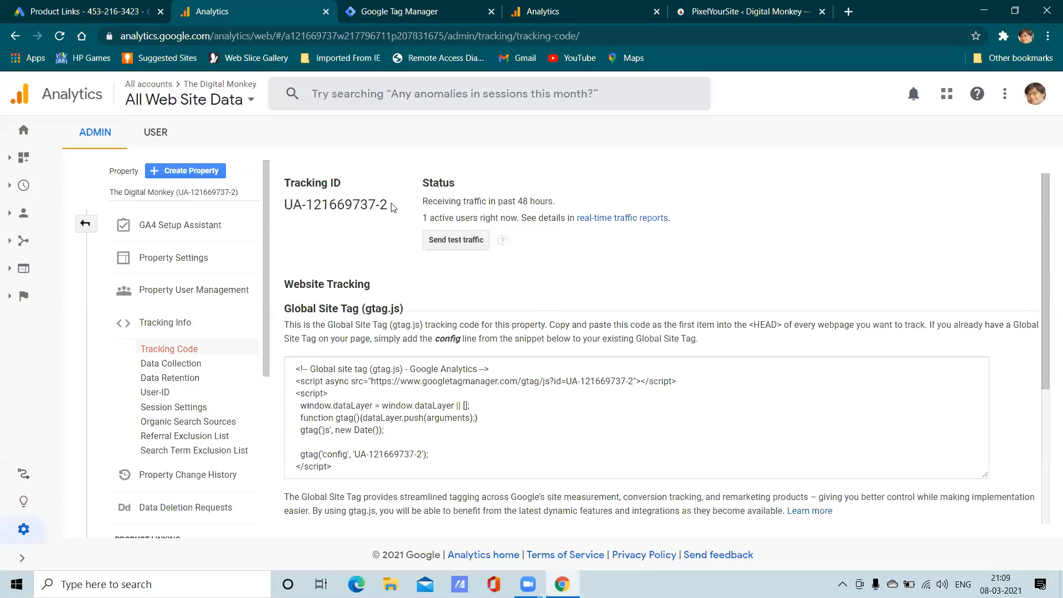
left_click_drag(392, 207, 308, 205)
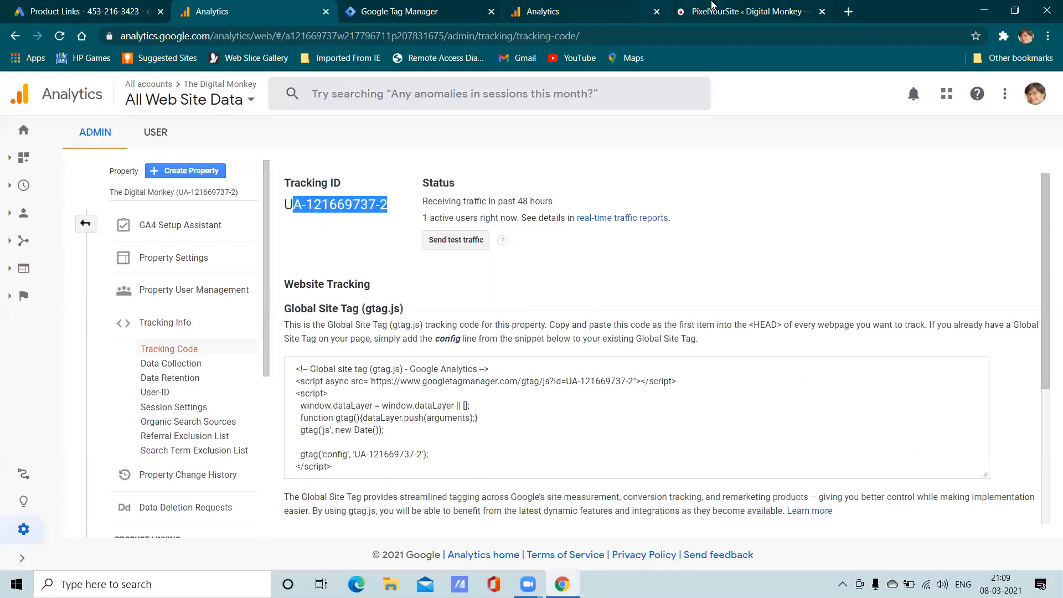
left_click(711, 6)
scroll(391, 333, "down", 10)
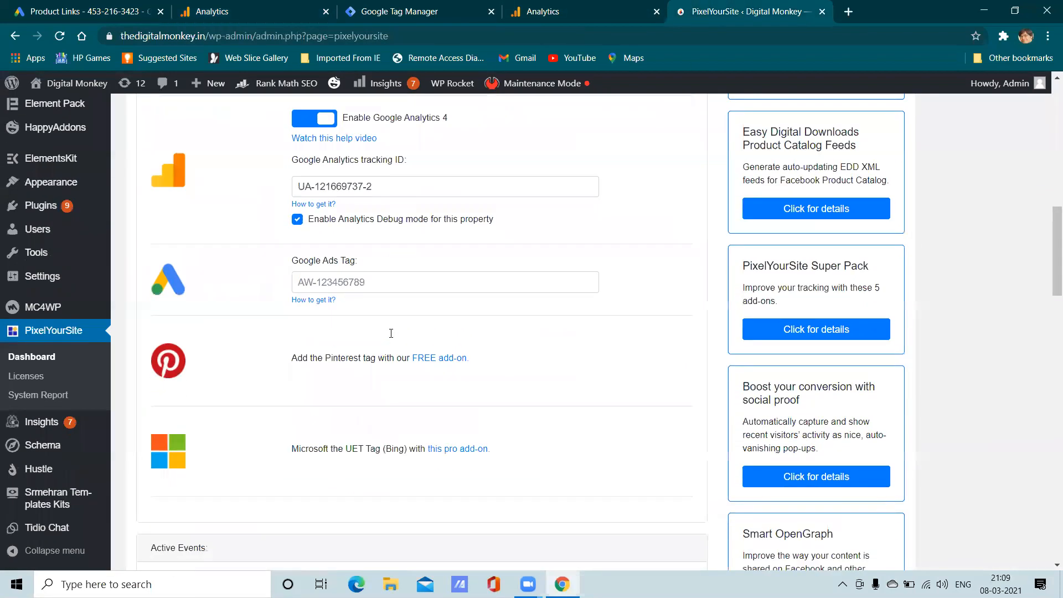
- Examine the Google Ads Tag and Analytics tracking ID fields in PixelYourSite, and highlight the account's customer ID in Google Ads
left_click(365, 284)
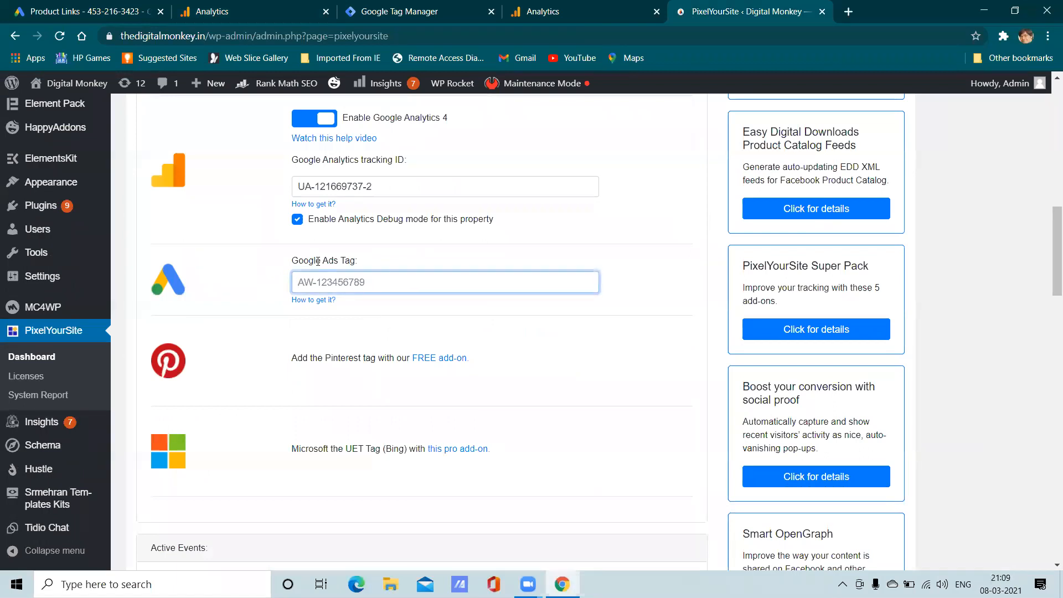
scroll(352, 264, "up", 1)
left_click_drag(373, 255, 349, 253)
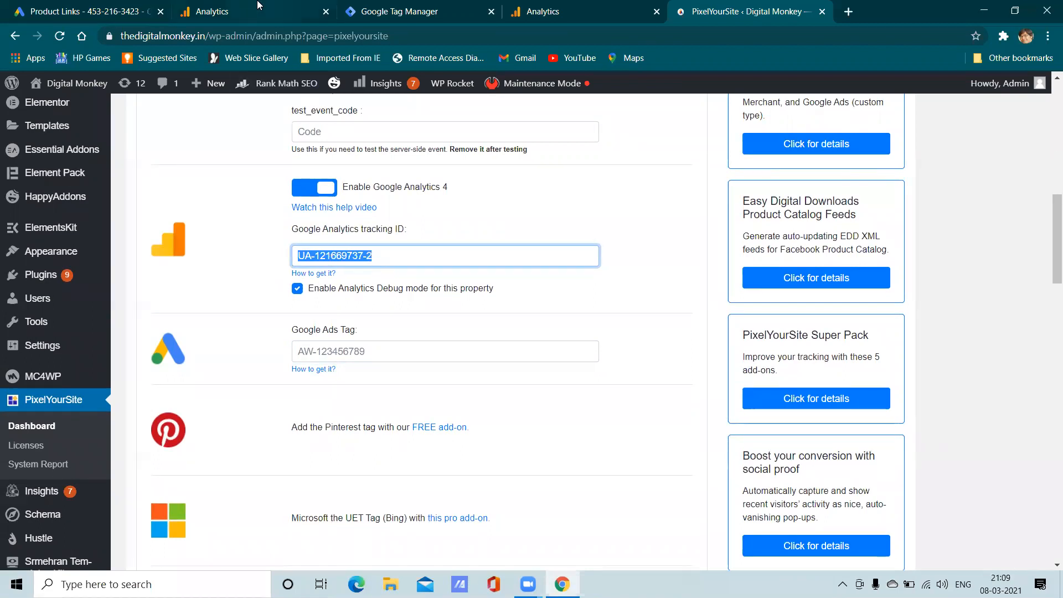
left_click(86, 11)
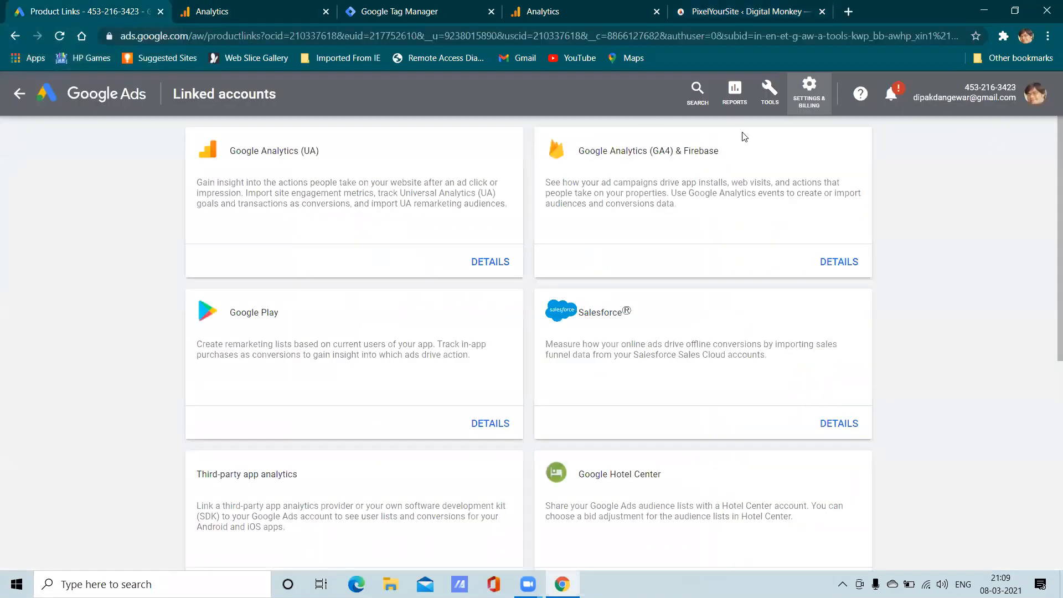
left_click_drag(963, 87, 1008, 86)
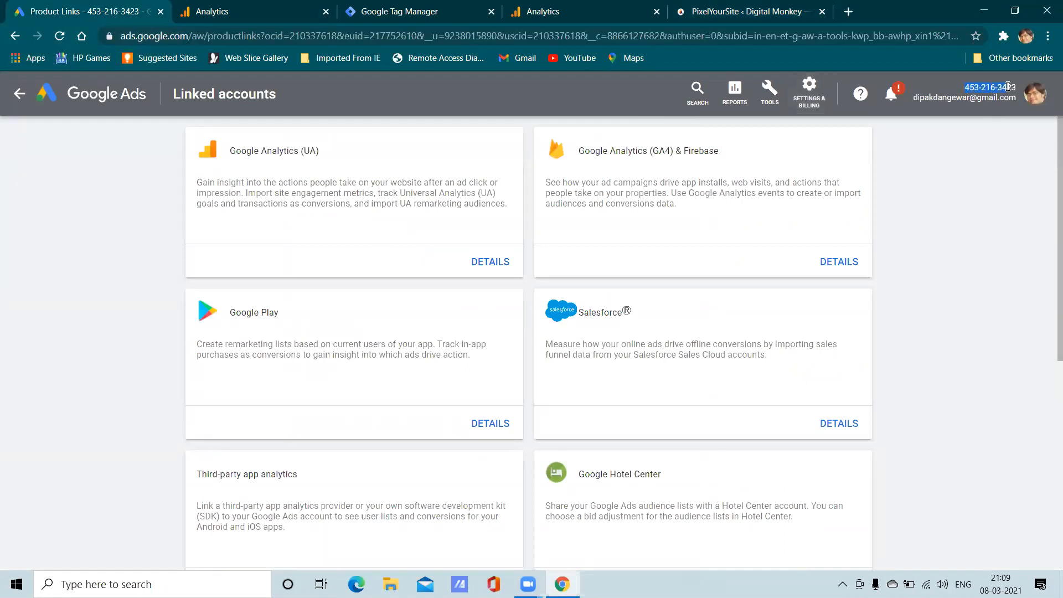
left_click(729, 12)
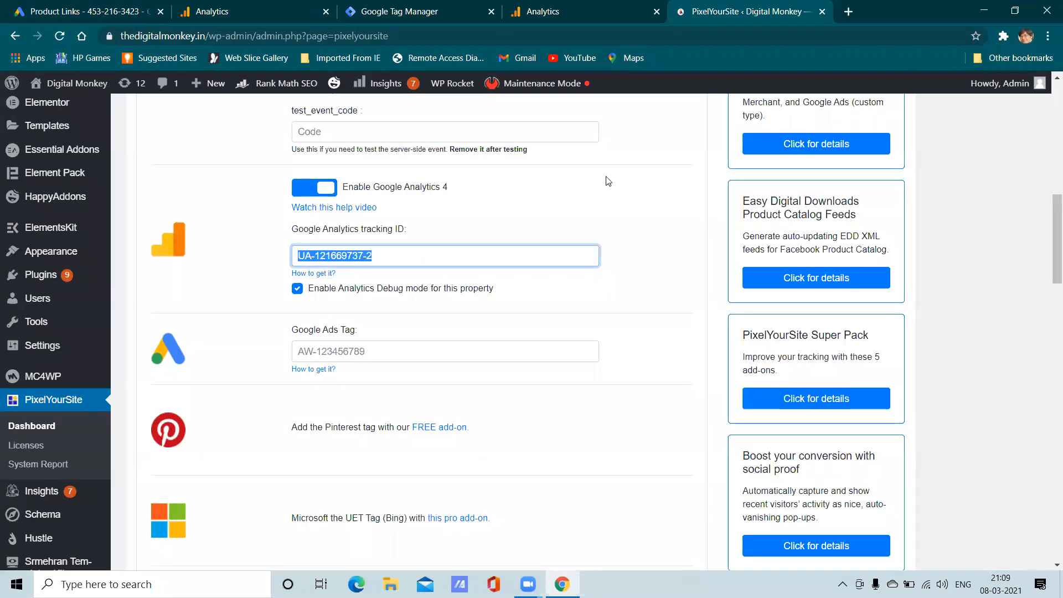
left_click(371, 343)
- Look through the remaining PixelYourSite dashboard settings, from the active events down to Global Settings
scroll(391, 384, "down", 5)
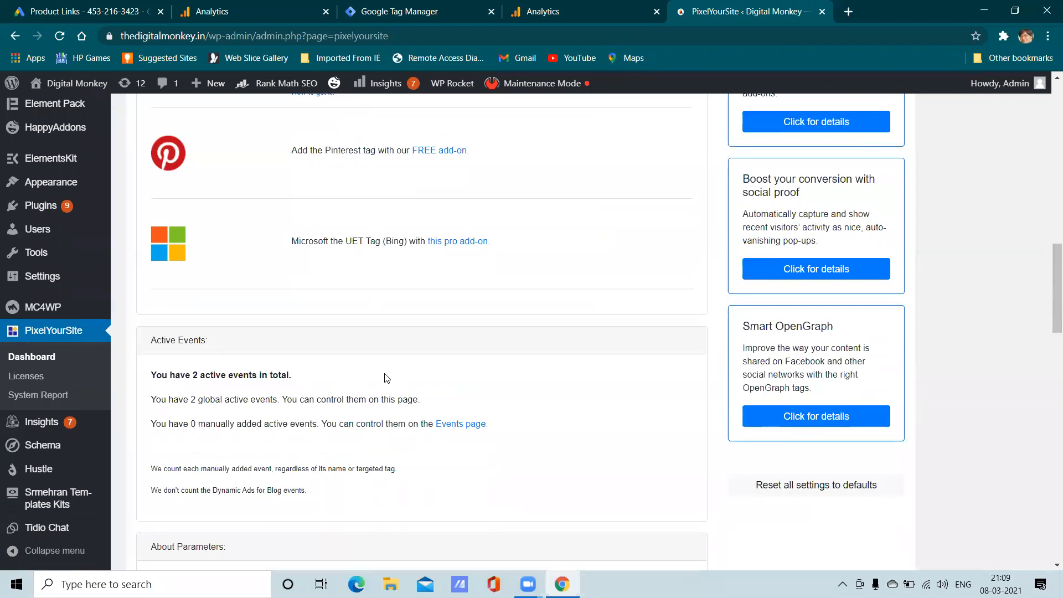
scroll(386, 377, "down", 15)
scroll(222, 495, "down", 4)
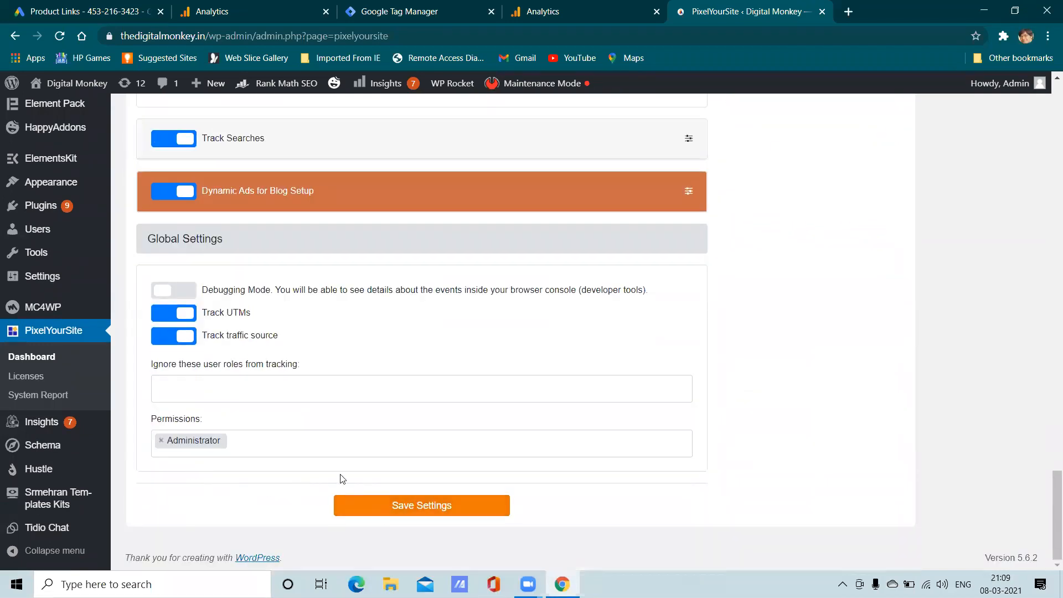
scroll(379, 528, "up", 6)
scroll(192, 471, "up", 2)
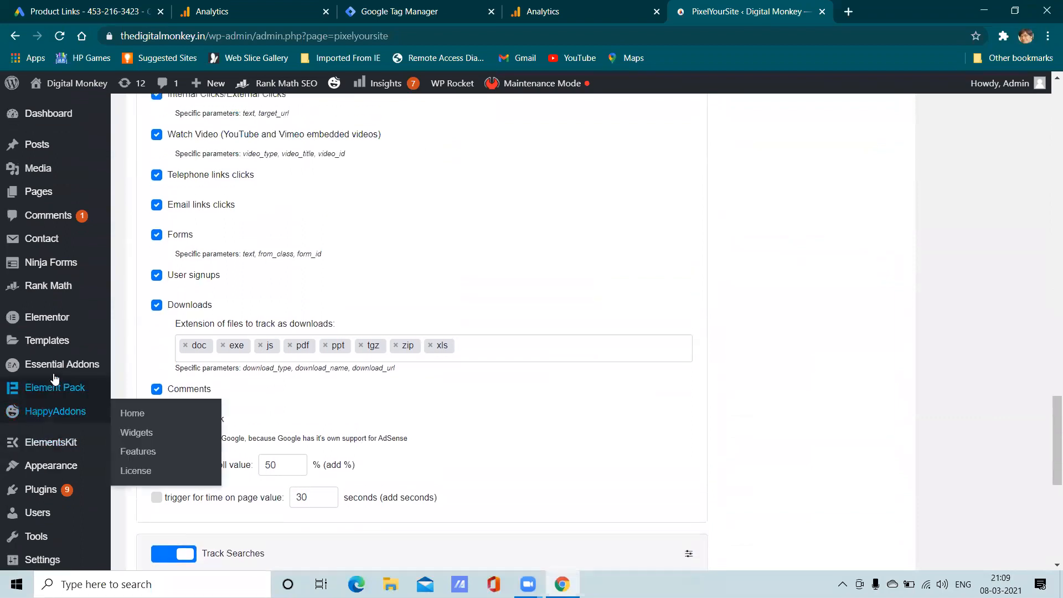
scroll(66, 398, "down", 3)
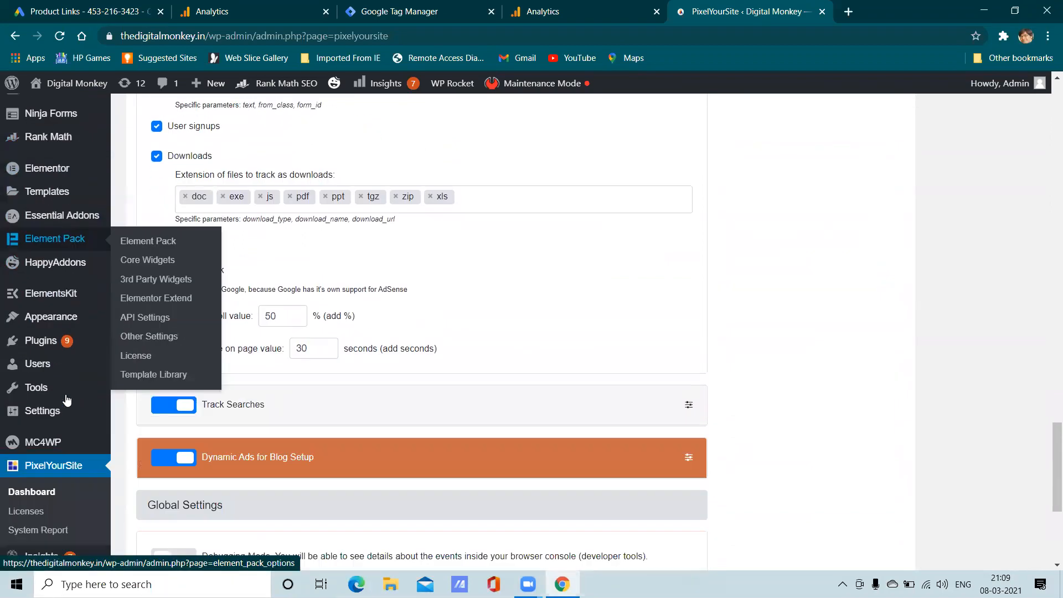
scroll(67, 398, "up", 5)
- Close the Configure Built-In Variables pane in Google Tag Manager and switch to the property's tracking code page in Analytics
left_click(378, 7)
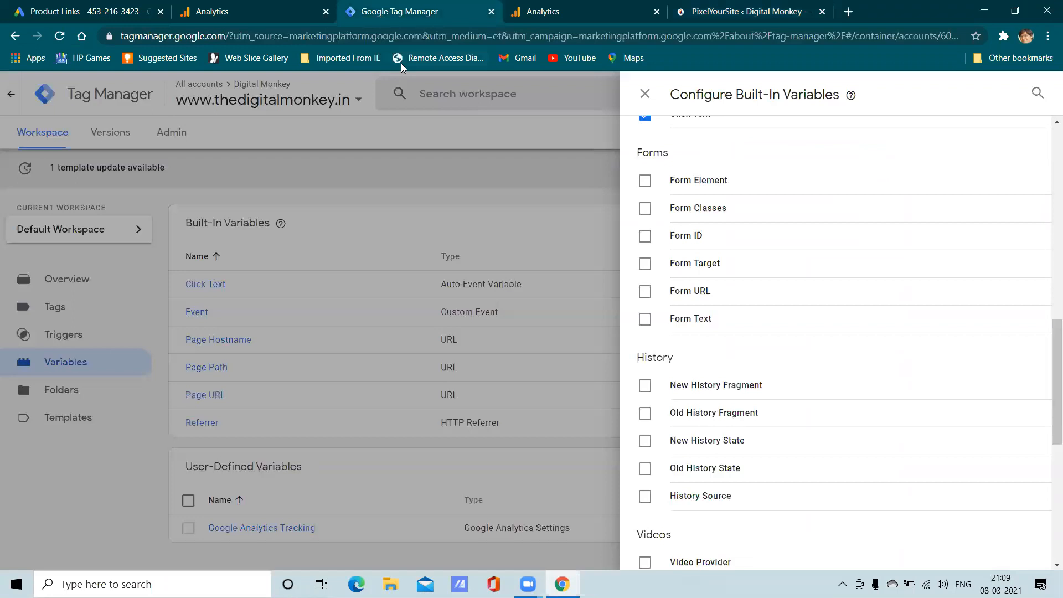
left_click(644, 94)
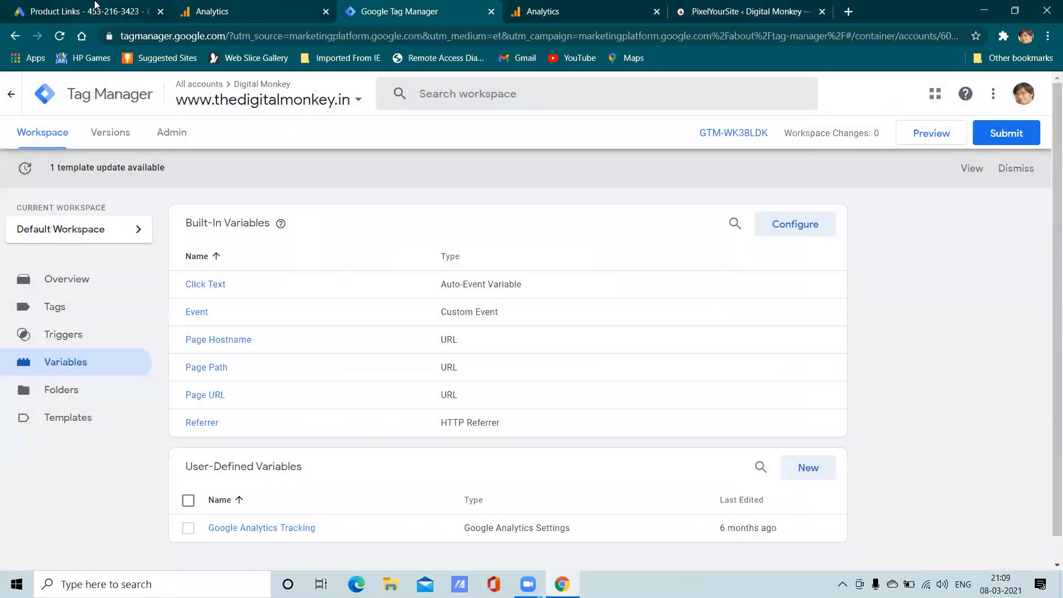
left_click(94, 8)
left_click(269, 7)
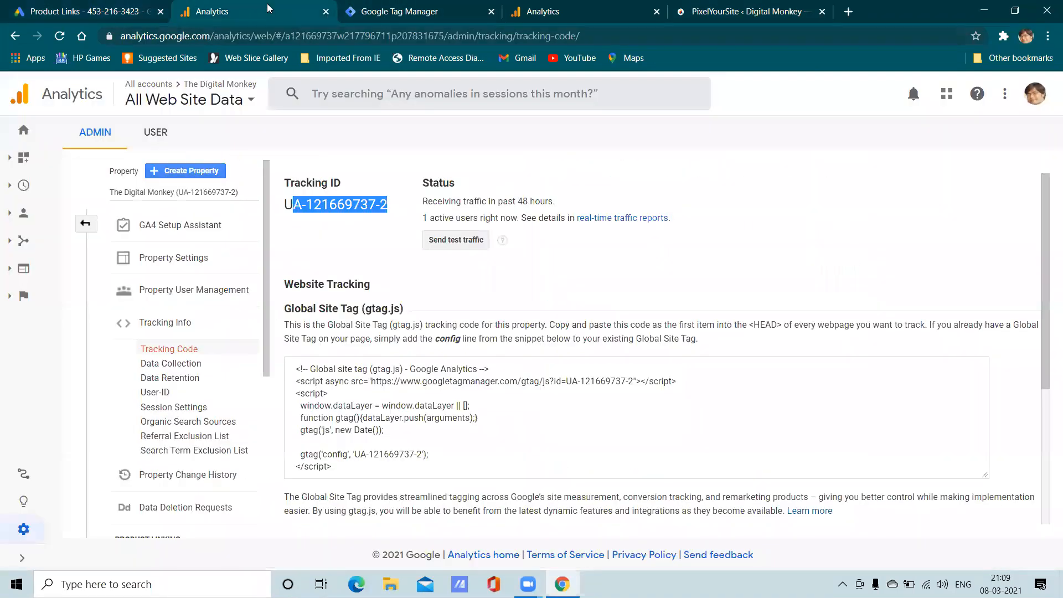
- Switch back to the WordPress admin and open the Header and Footer settings page
left_click(686, 7)
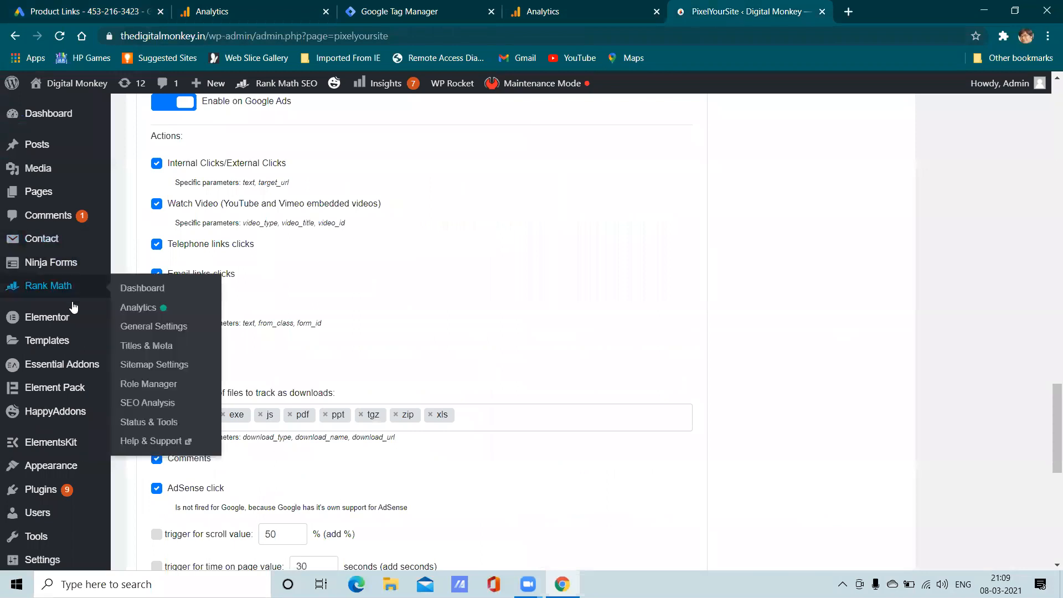
mouse_move(73, 390)
scroll(67, 410, "down", 1)
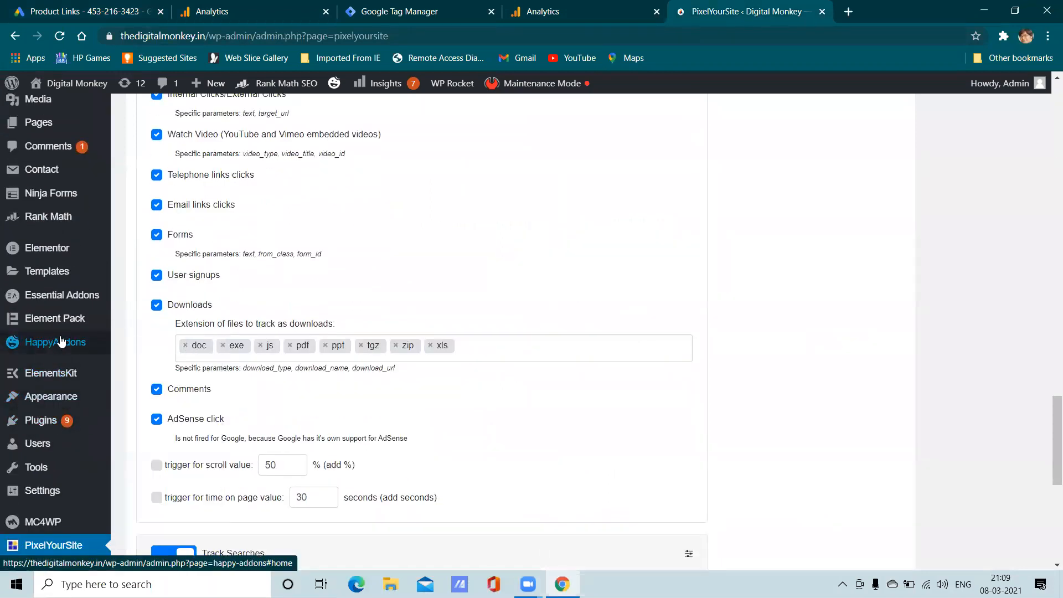
scroll(64, 421, "down", 2)
mouse_move(47, 360)
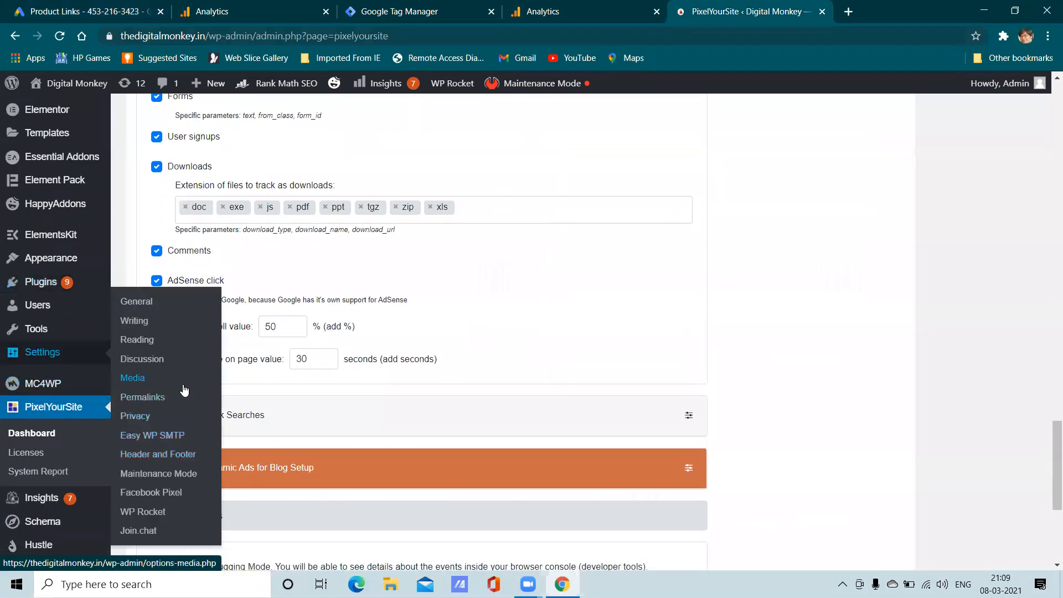
left_click(165, 454)
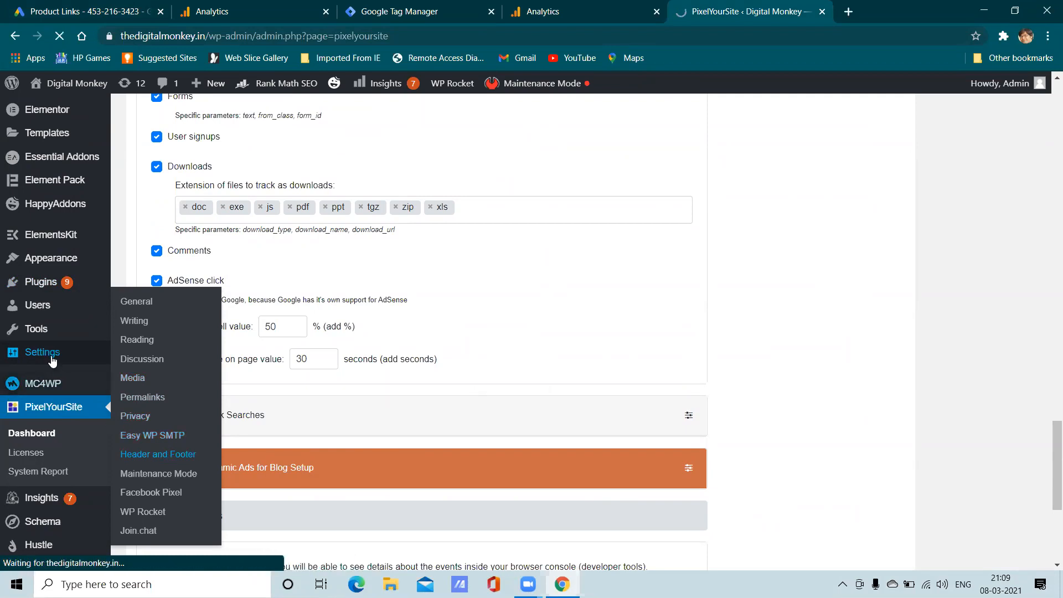
- Examine the code injected into the head section on every page and after the body tag in the Header and Footer settings
scroll(49, 332, "down", 4)
scroll(48, 340, "up", 6)
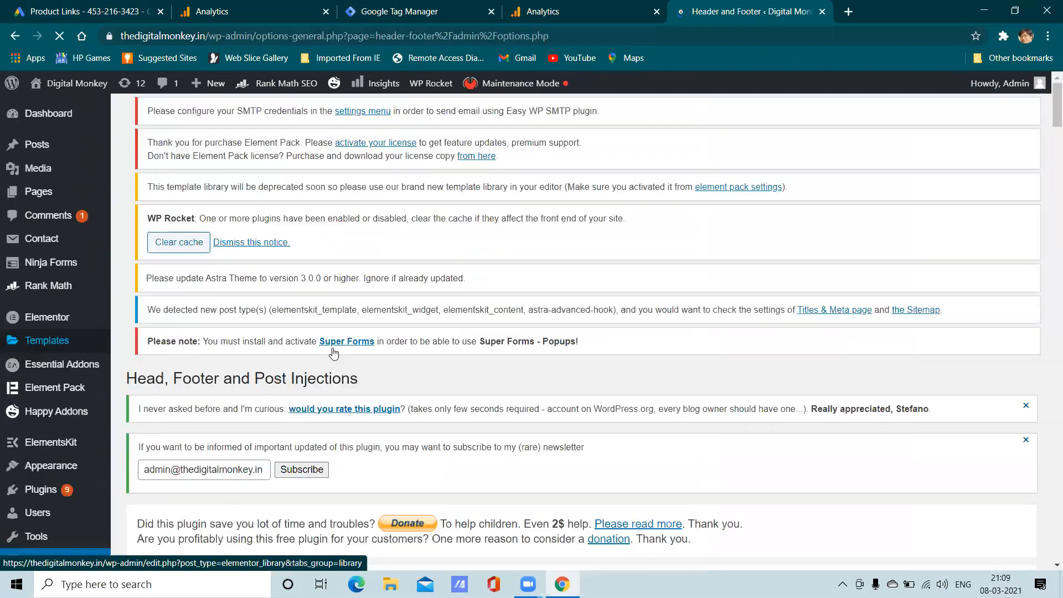
scroll(333, 352, "down", 7)
scroll(358, 331, "down", 6)
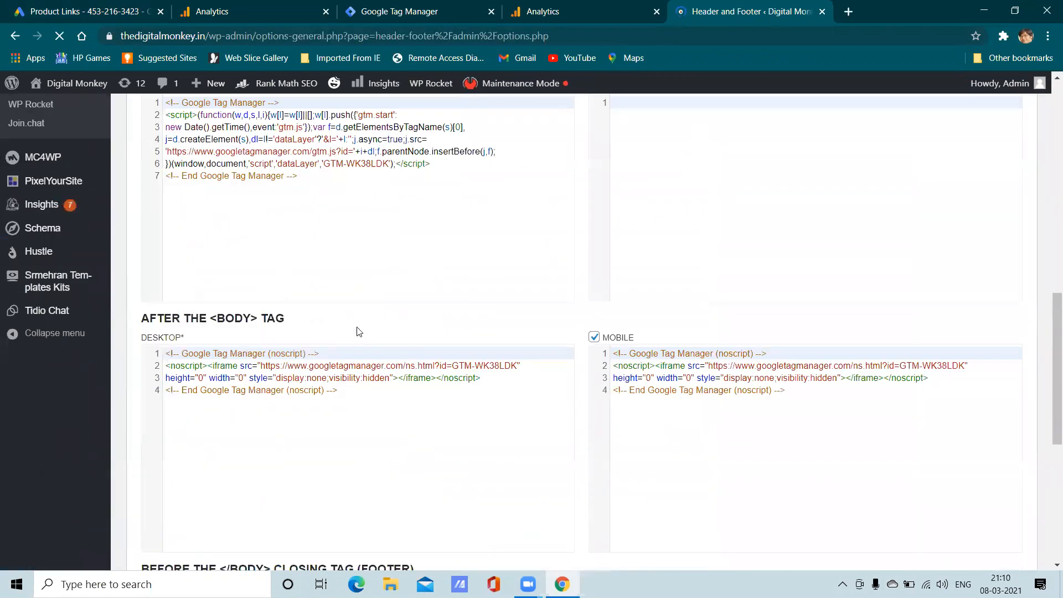
scroll(260, 255, "down", 3)
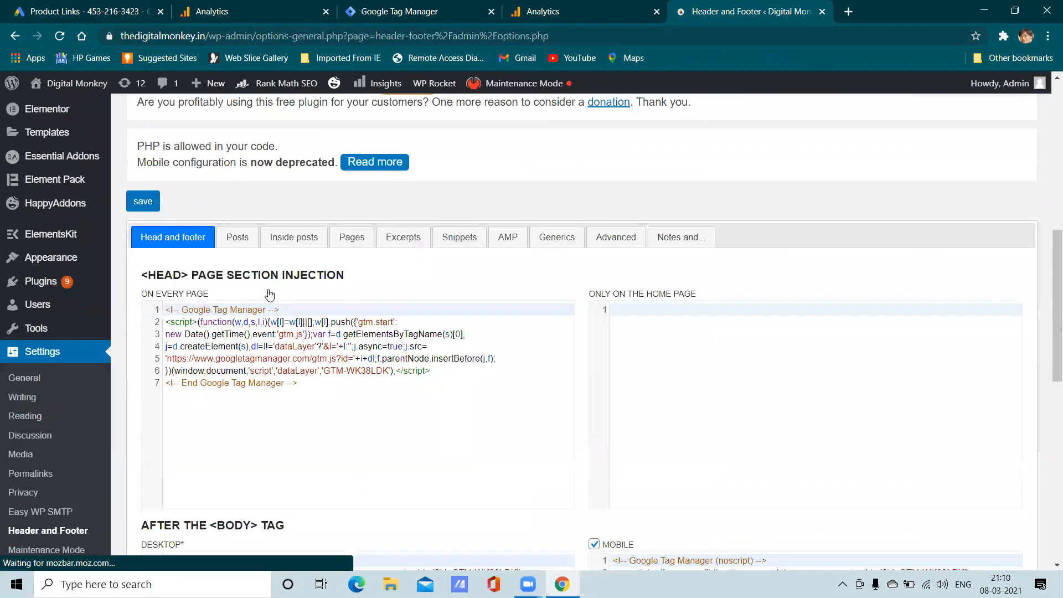
scroll(259, 253, "up", 6)
scroll(257, 250, "down", 3)
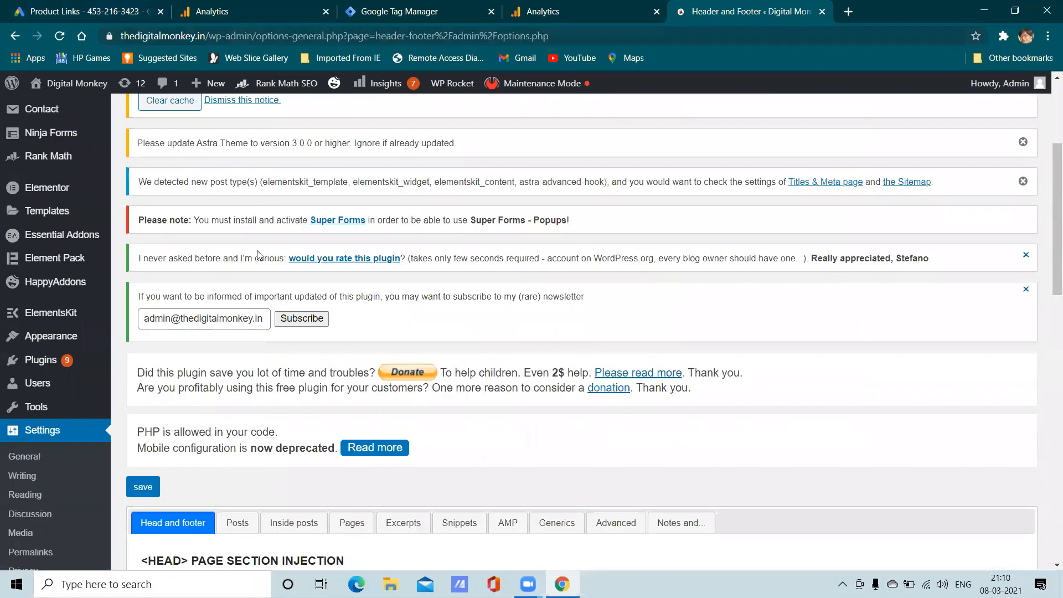
scroll(415, 285, "down", 3)
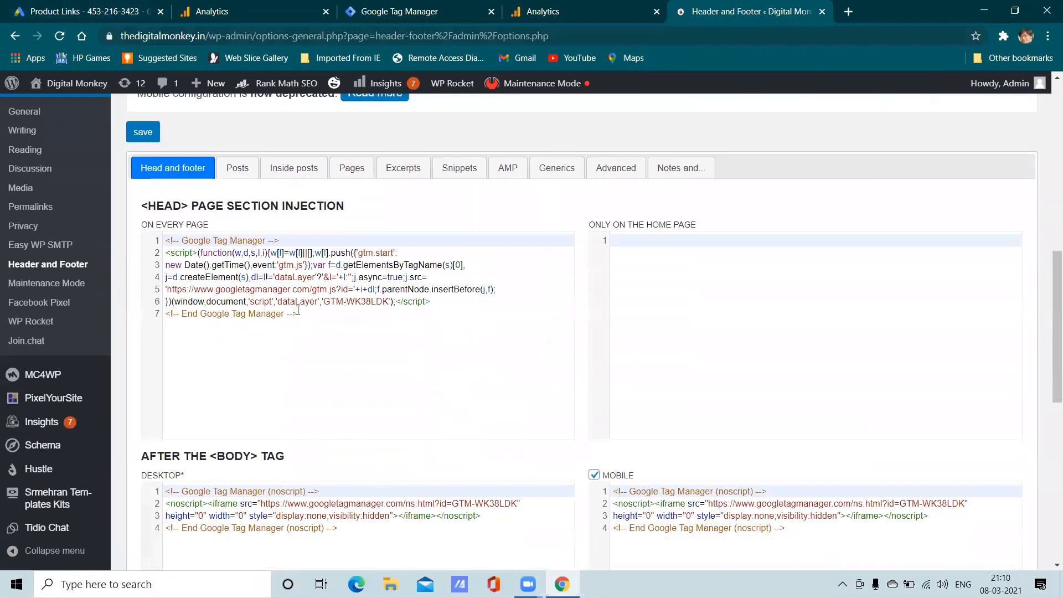
- Select the Global Site Tag snippet in Analytics and compare it with the head section injection code in WordPress
left_click(599, 4)
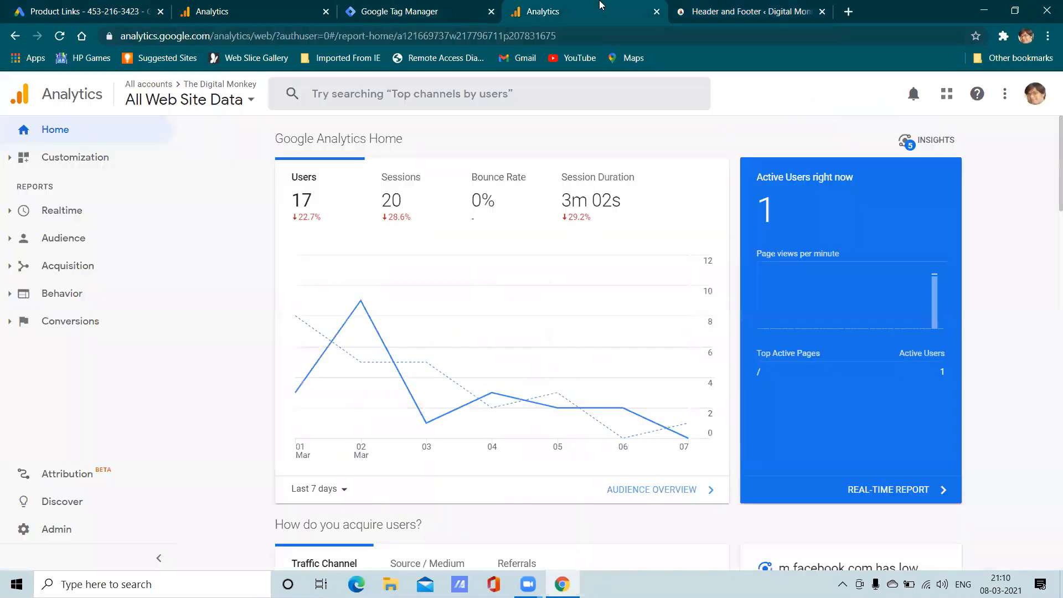
left_click(214, 4)
left_click(367, 436)
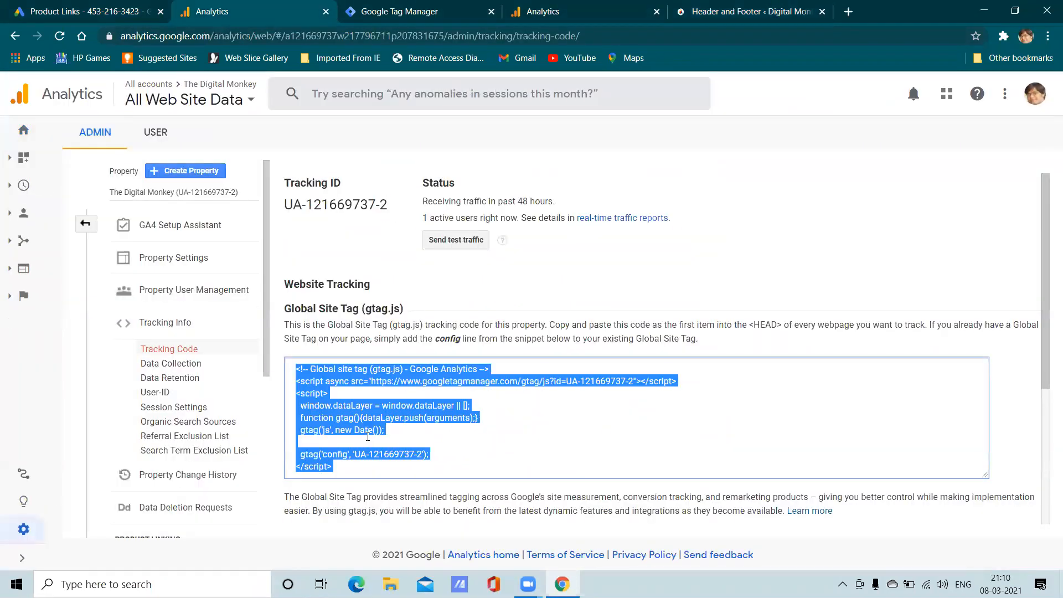
left_click(686, 8)
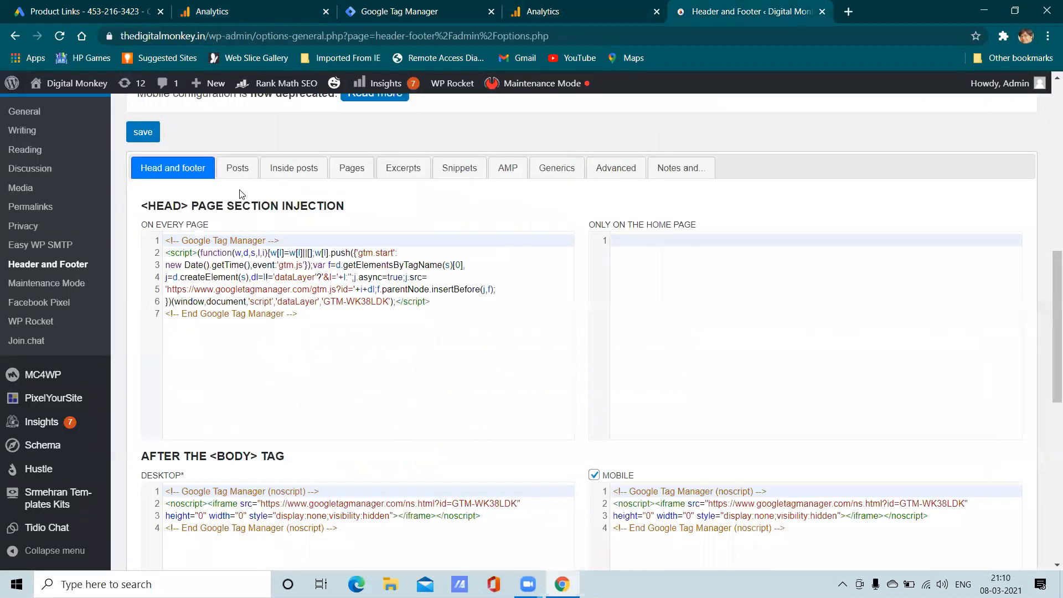
left_click(252, 19)
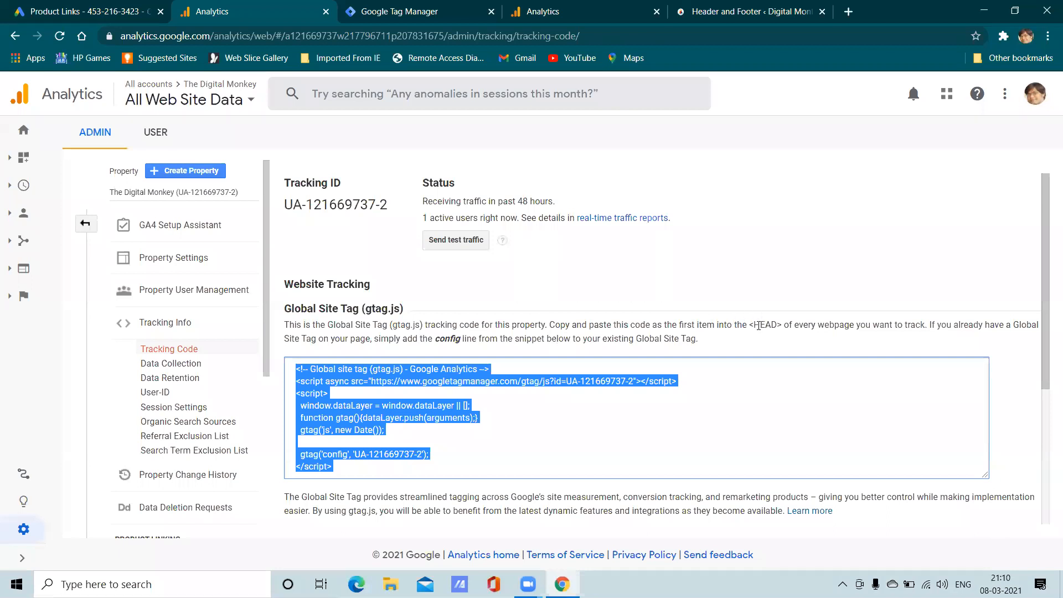
left_click(745, 9)
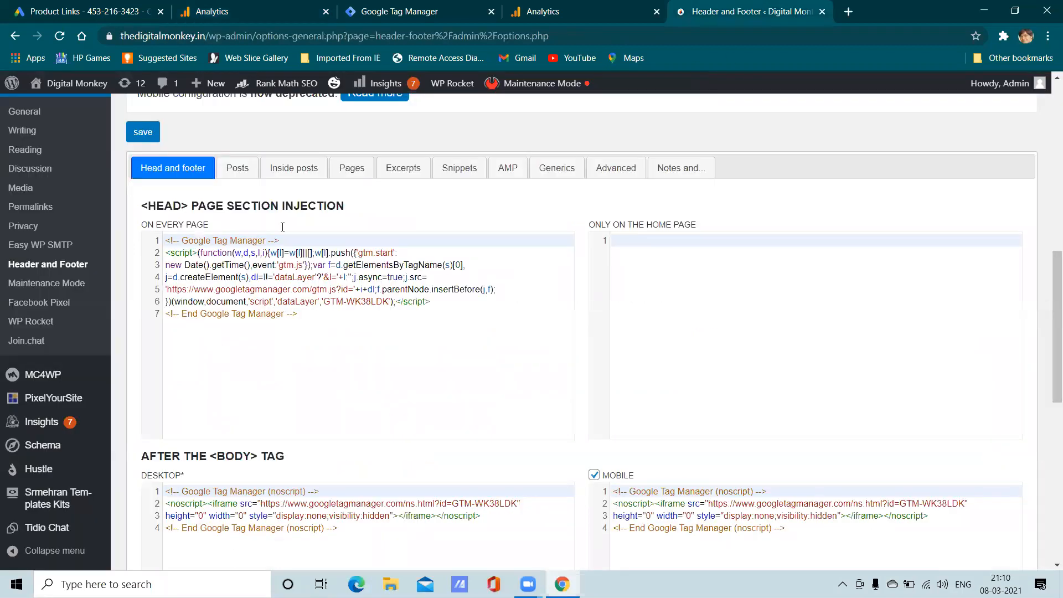
- Check the Analytics tracking code against Tag Manager, and view Tag Manager's list of accounts and containers
left_click(340, 7)
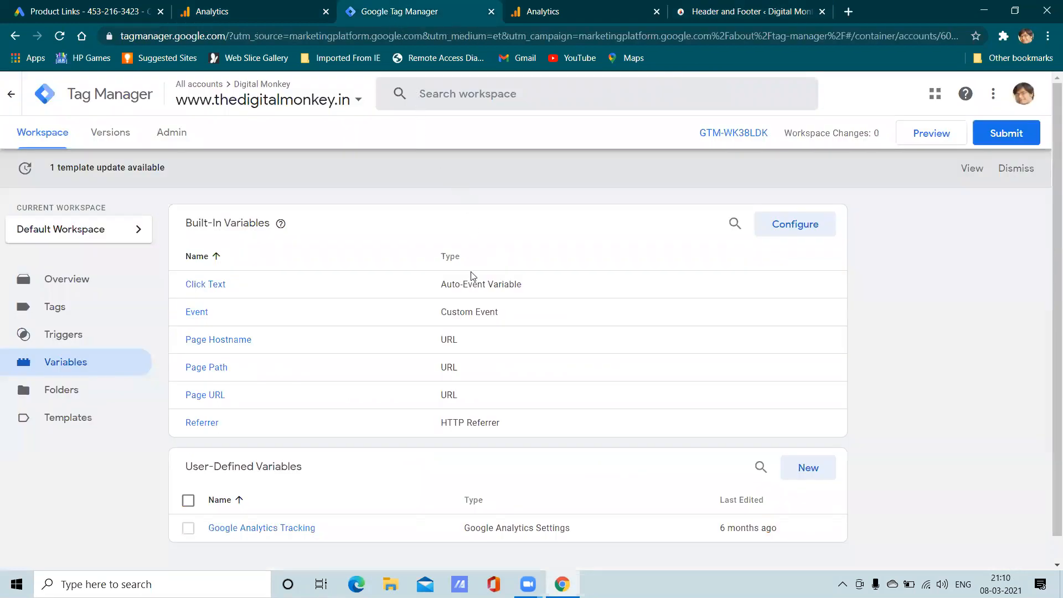
left_click(257, 7)
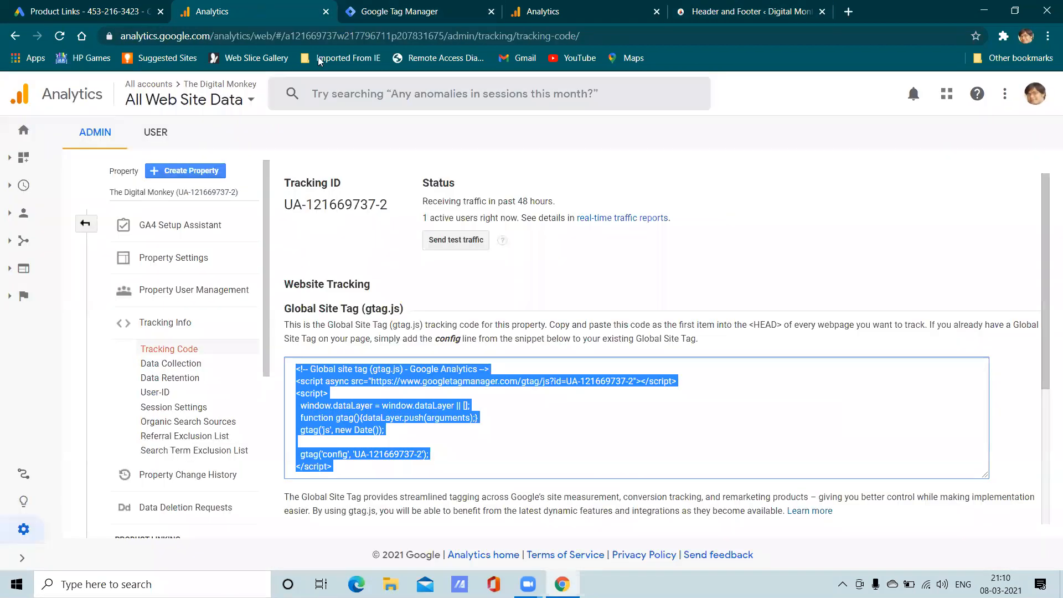
left_click(434, 289)
left_click(390, 11)
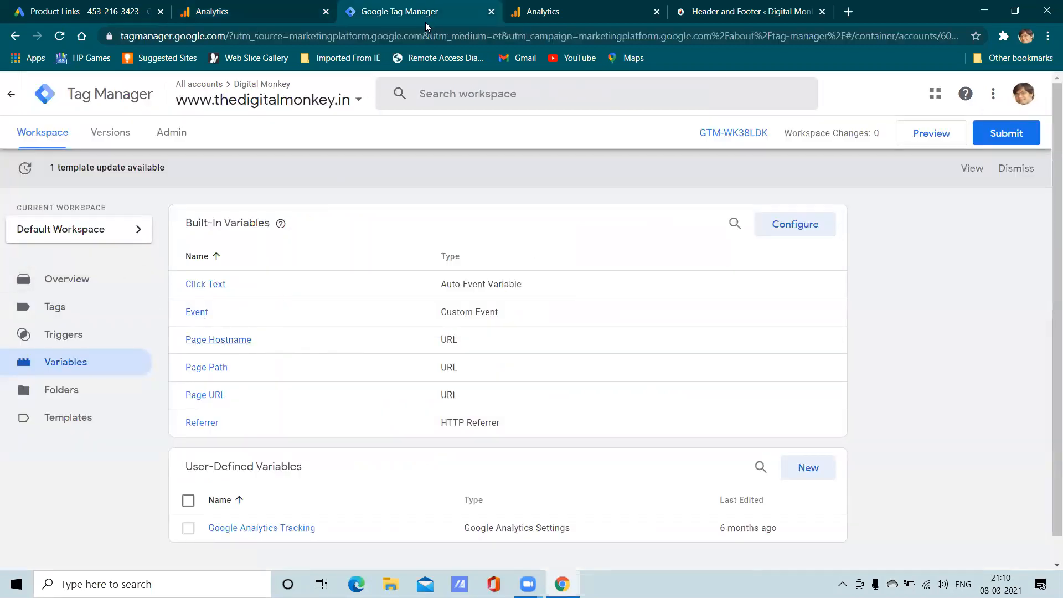
left_click(535, 5)
left_click(410, 7)
left_click(359, 102)
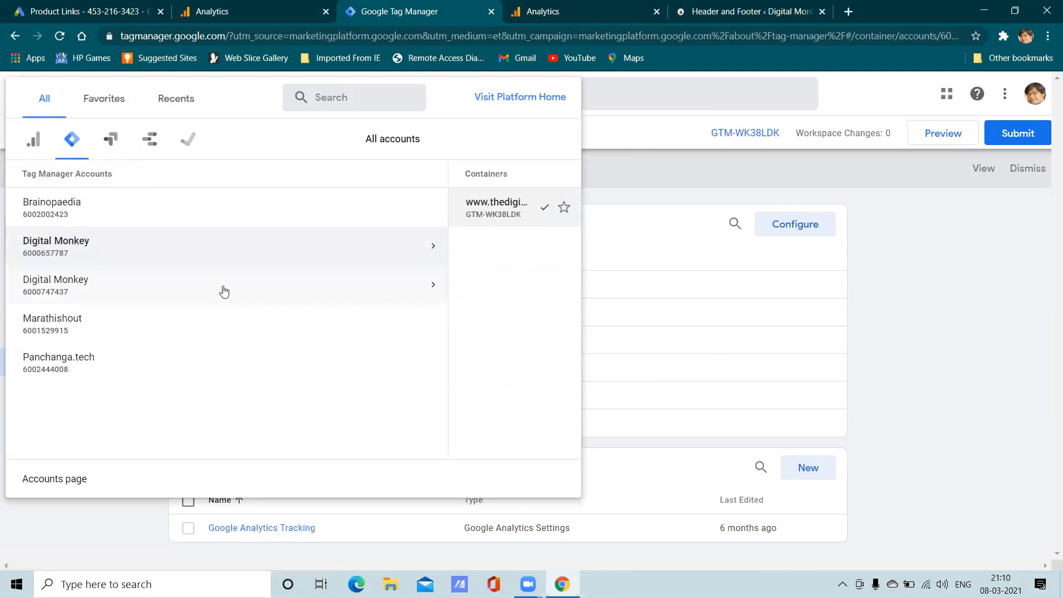
left_click(669, 119)
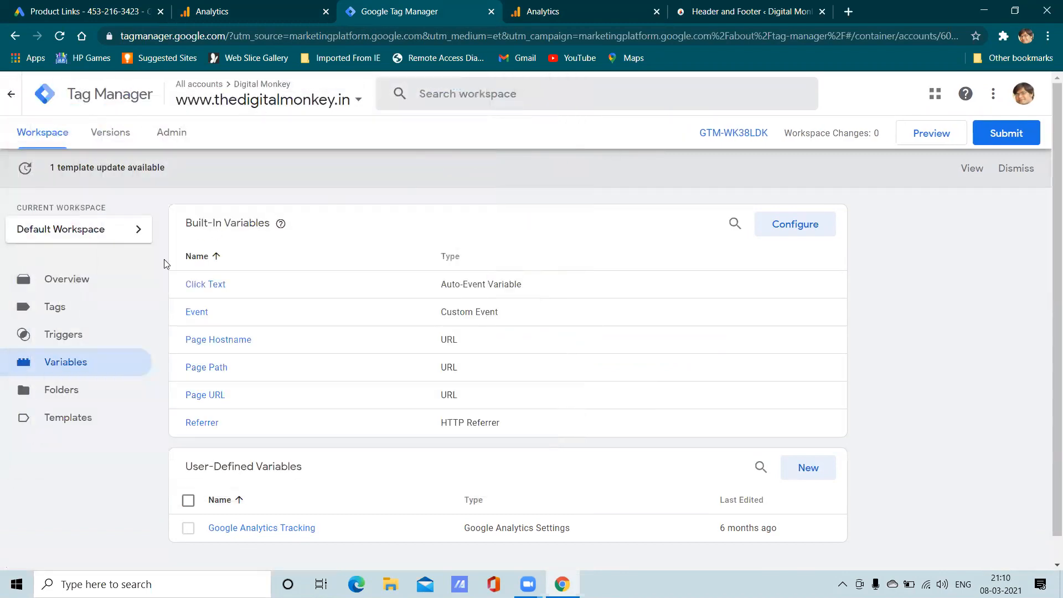
left_click(169, 137)
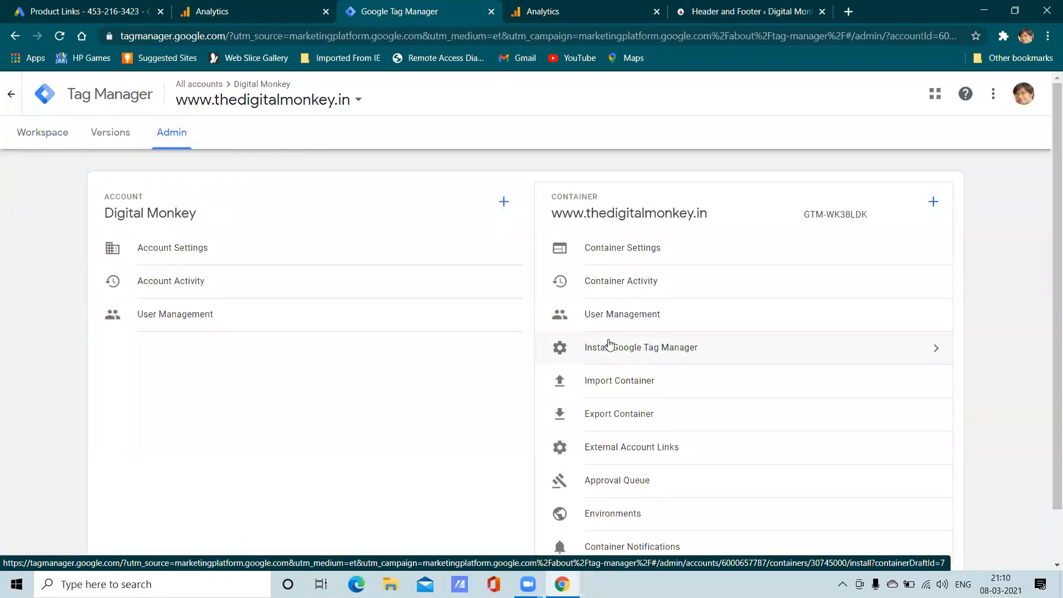
scroll(620, 387, "down", 1)
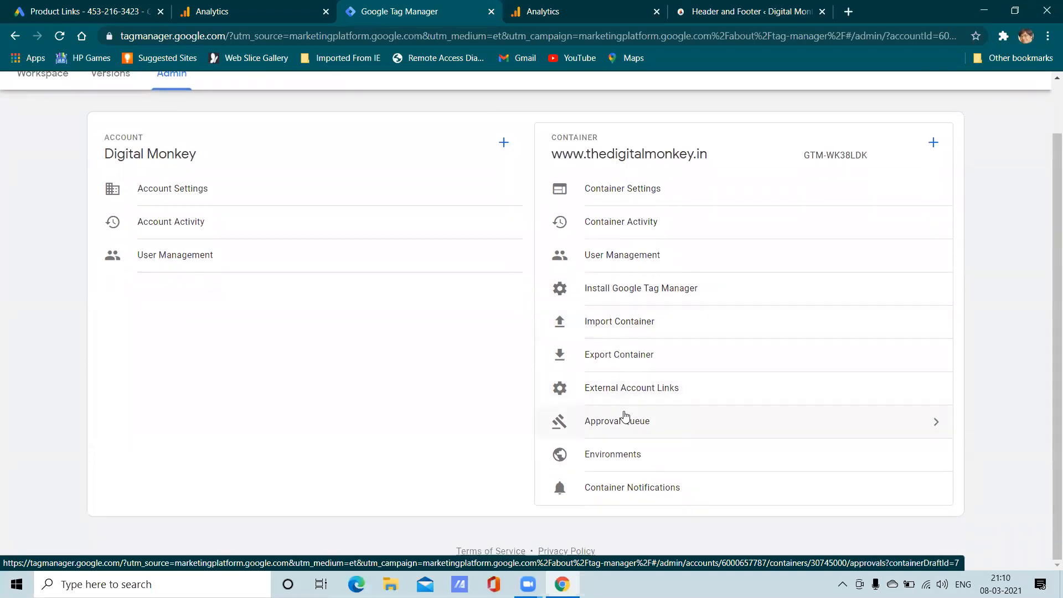
scroll(620, 409, "up", 1)
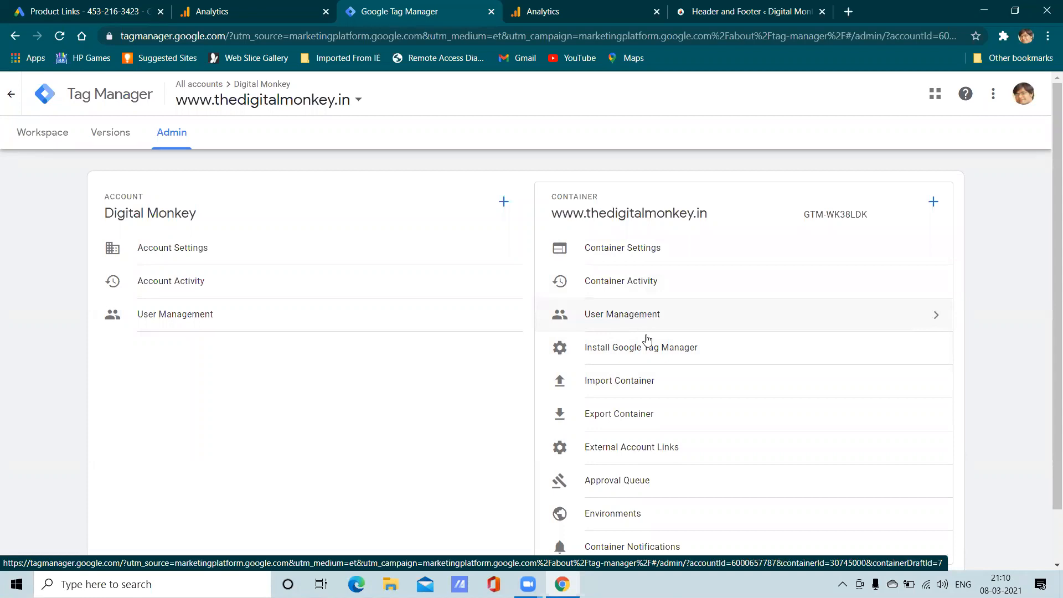
left_click(640, 359)
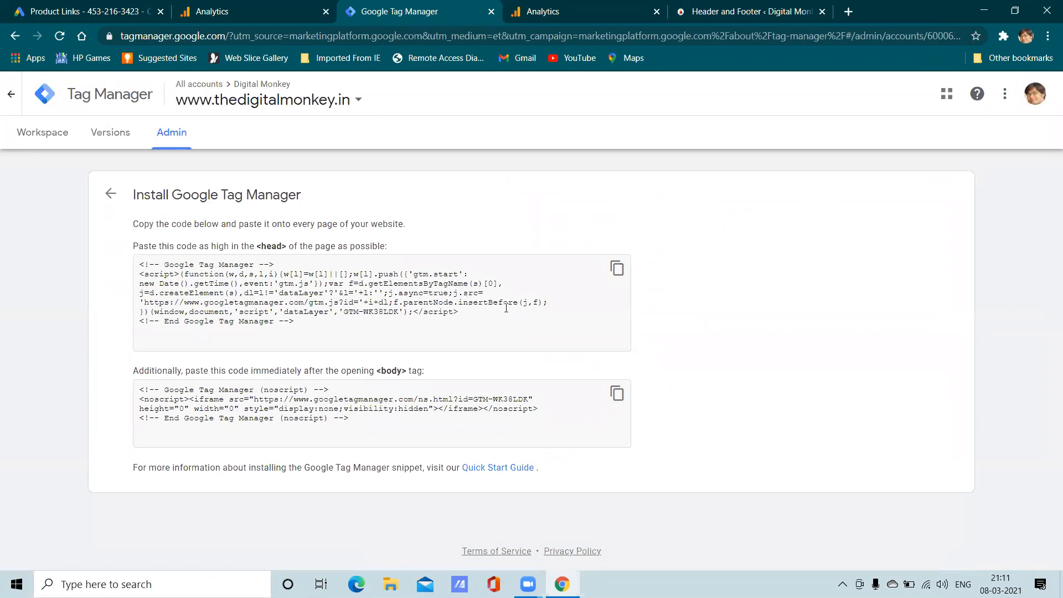
- Copy the Tag Manager head snippet and compare it with the every-page head section injection code in WordPress
left_click(717, 6)
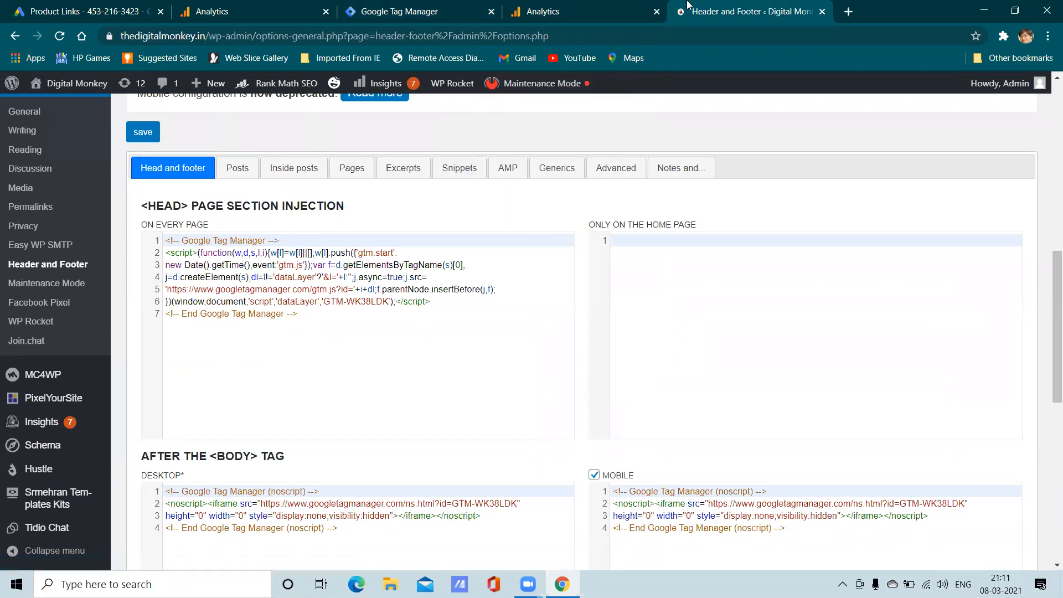
left_click(630, 5)
left_click(380, 4)
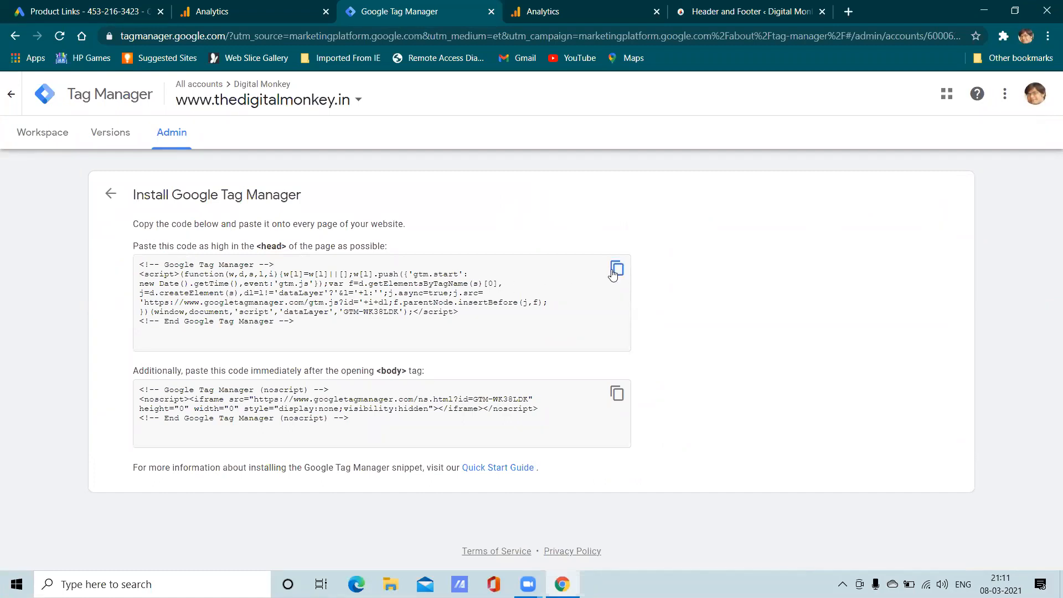
left_click(615, 270)
left_click(698, 6)
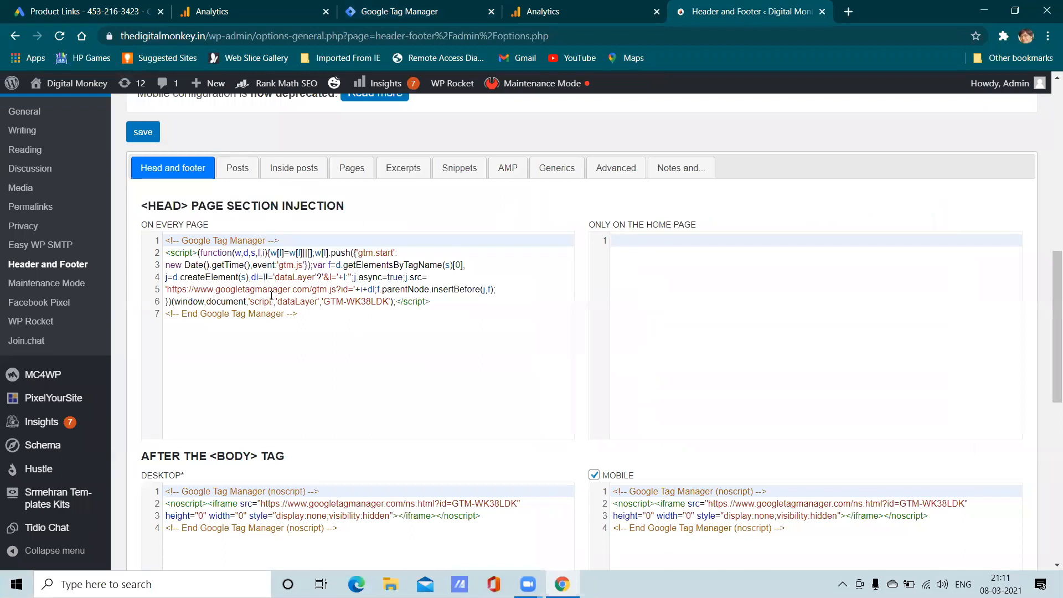
- Copy the Tag Manager body snippet and compare it with the code after the body tag in the WordPress Header and Footer settings
left_click(410, 13)
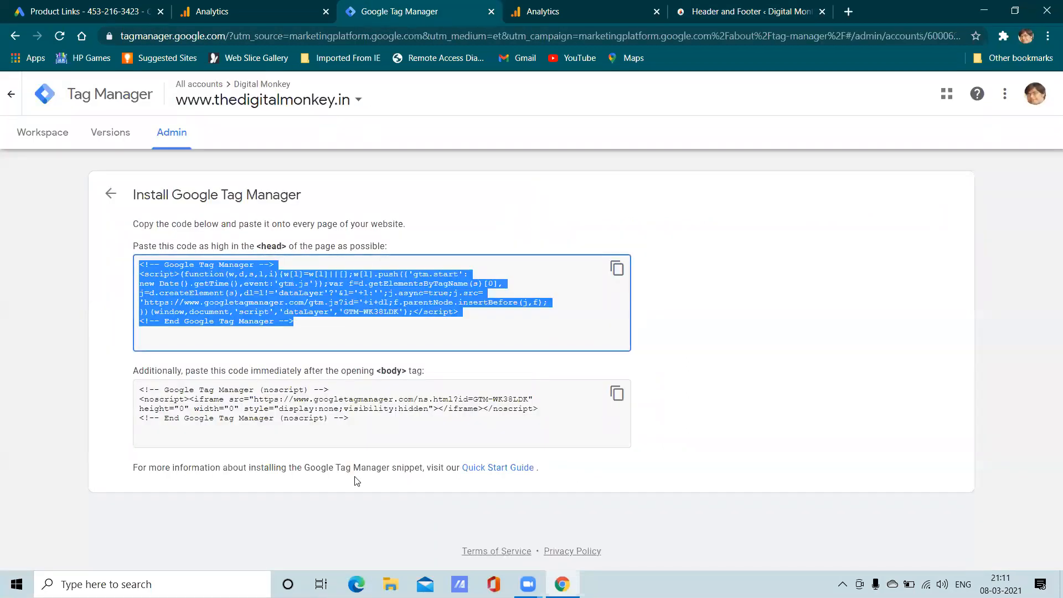
left_click(615, 394)
left_click(719, 9)
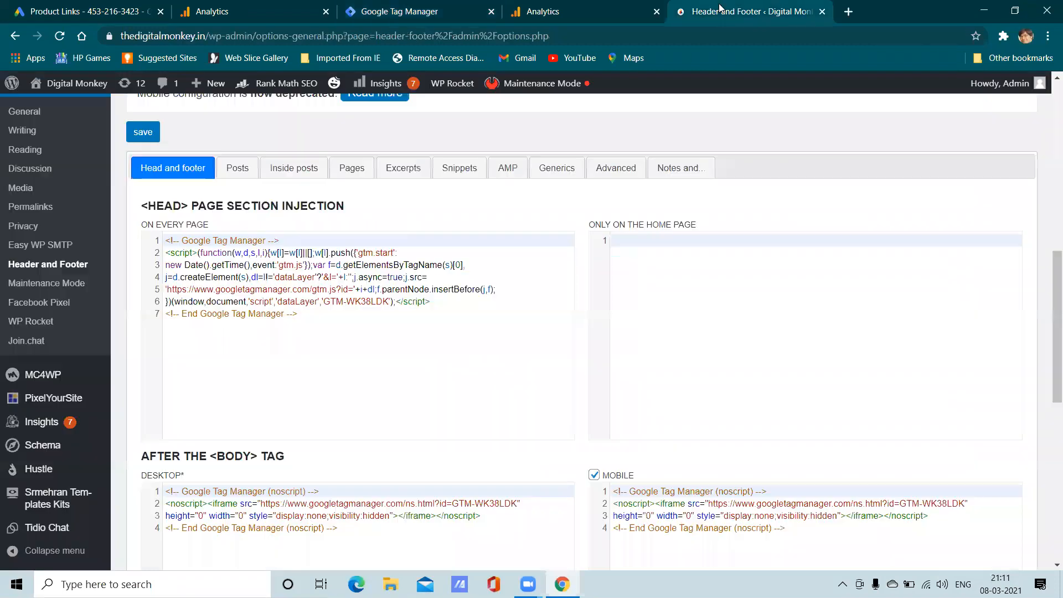
scroll(306, 544, "down", 3)
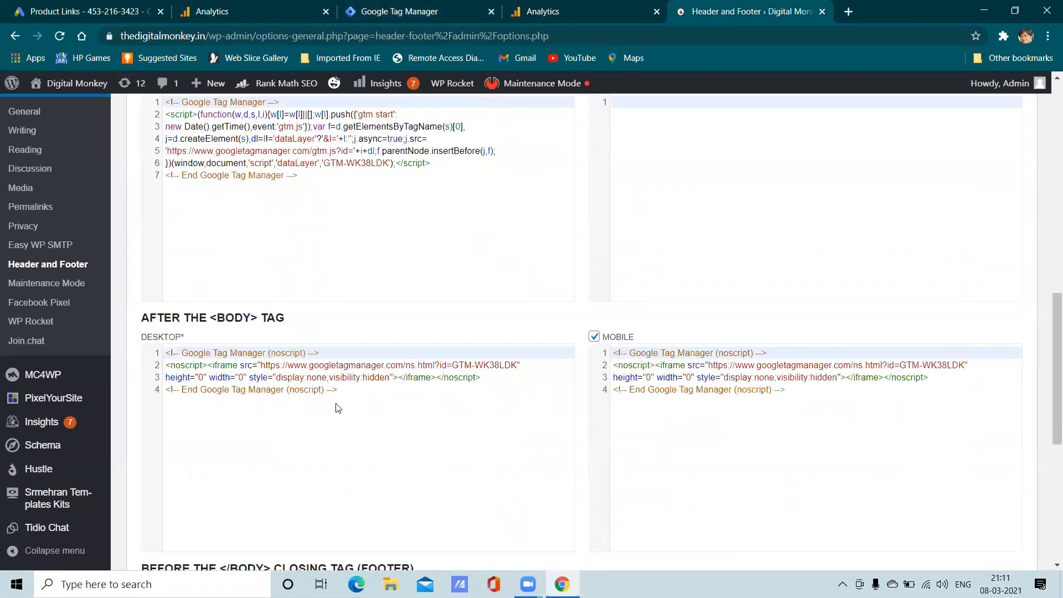
left_click(412, 7)
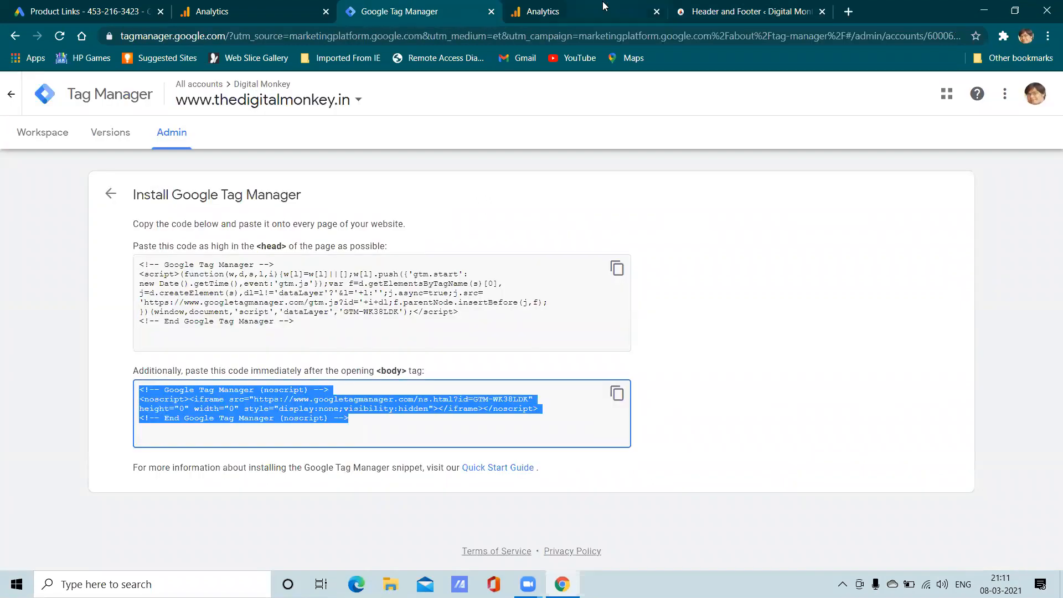
left_click(119, 200)
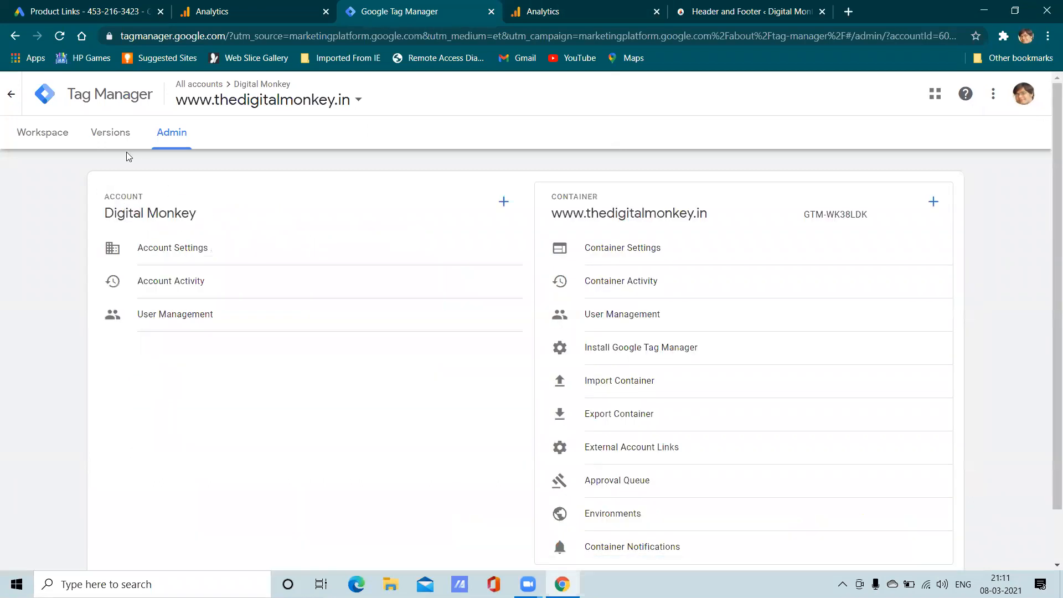
left_click(67, 134)
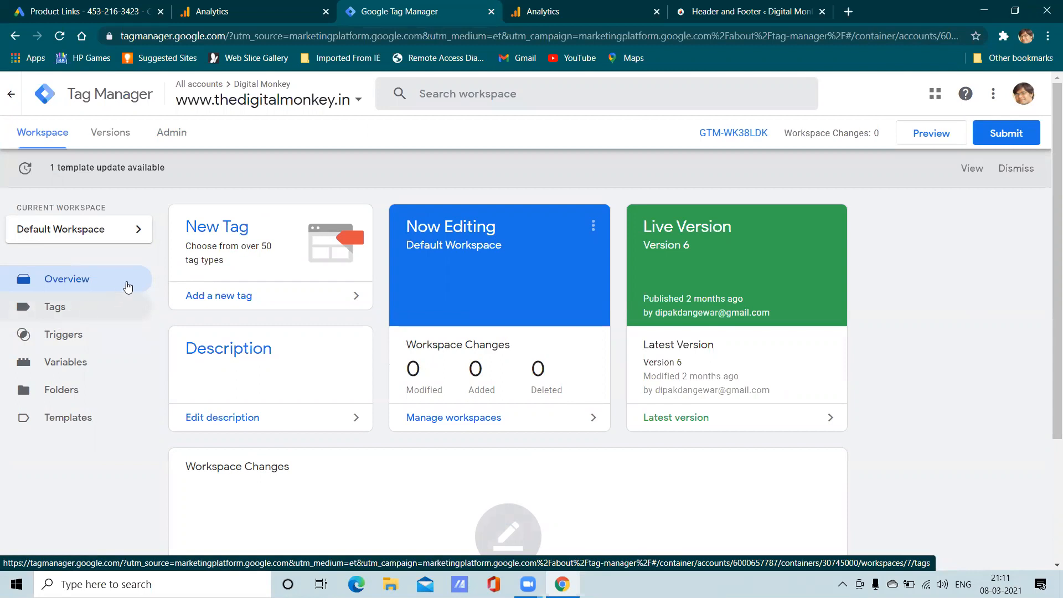
- Start a new tag in the default workspace with the tag type Google Analytics: Universal Analytics
left_click(226, 230)
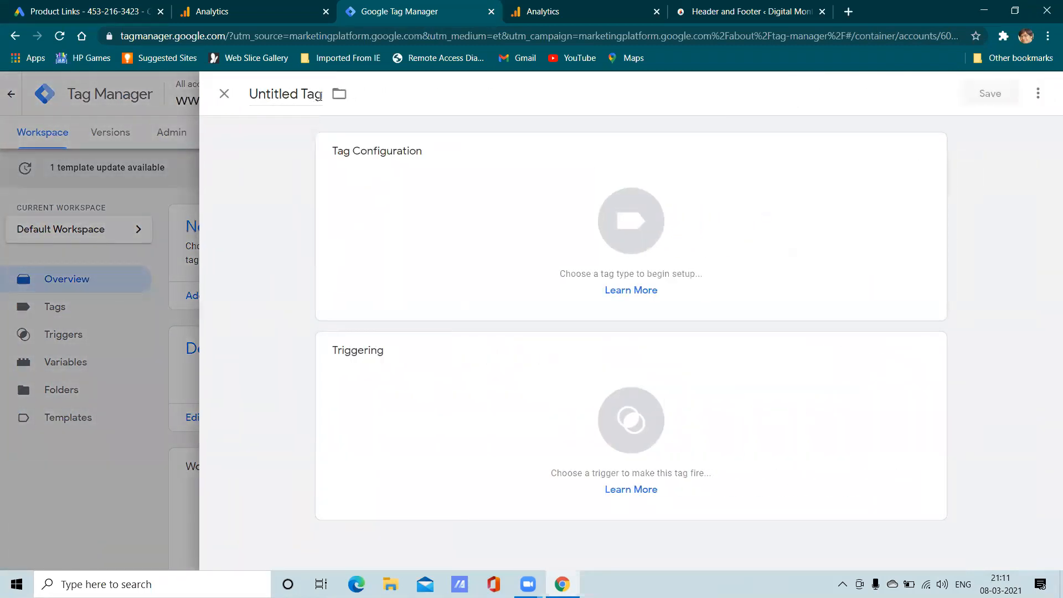
triple_click(321, 95)
left_click(584, 246)
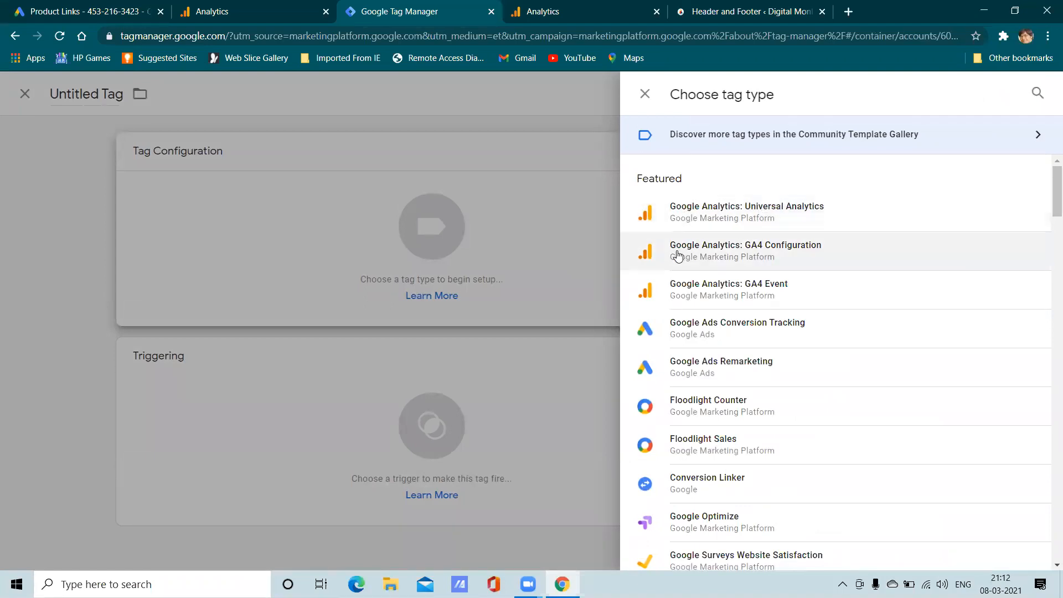
left_click(711, 230)
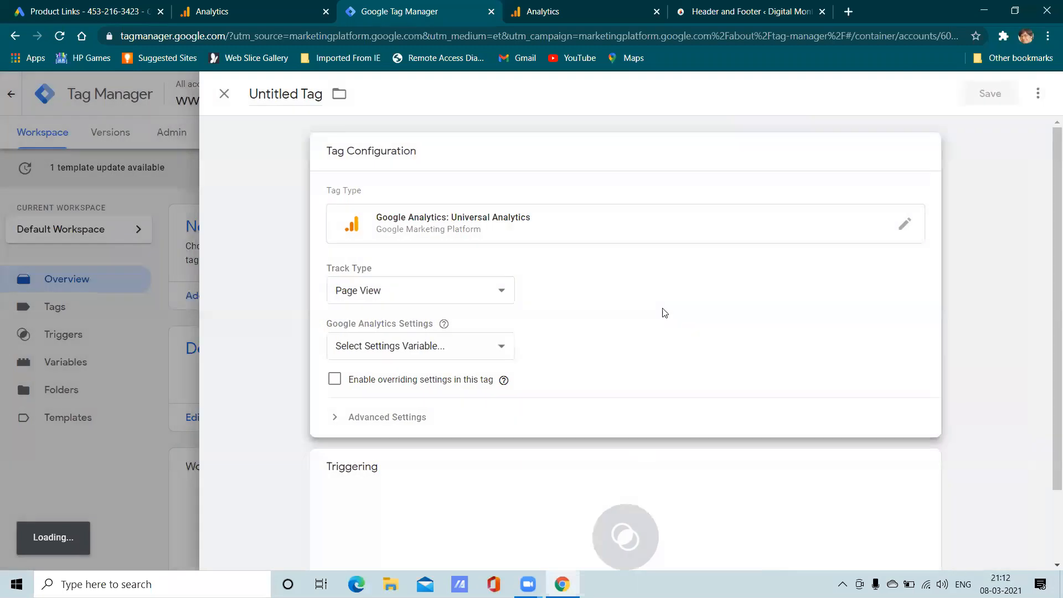
- Keep Page View as the tag's track type and choose {{Google Analytics Tracking}} as its Google Analytics settings variable
left_click(428, 295)
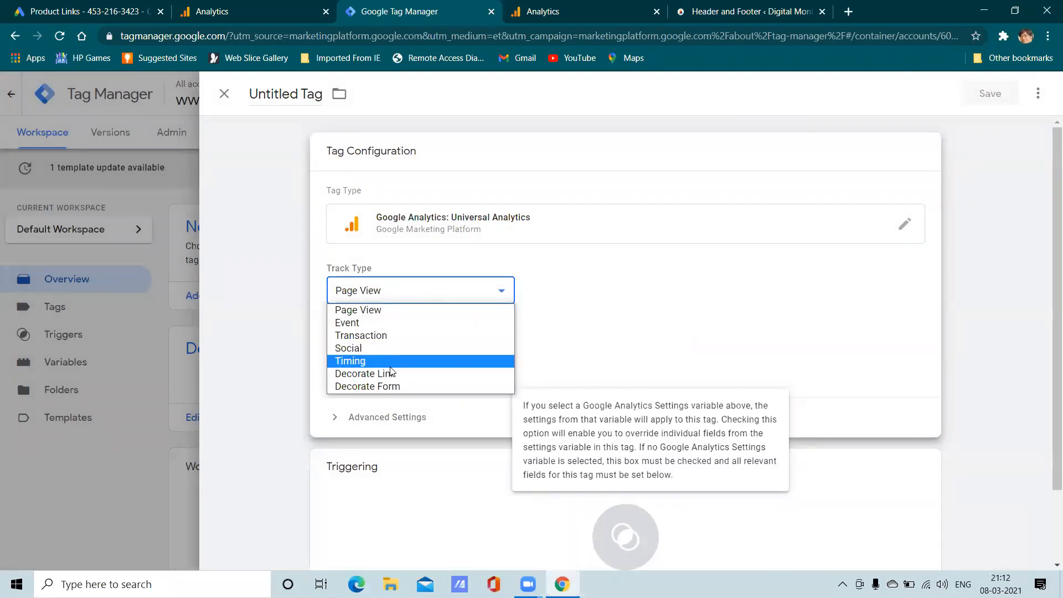
left_click(574, 264)
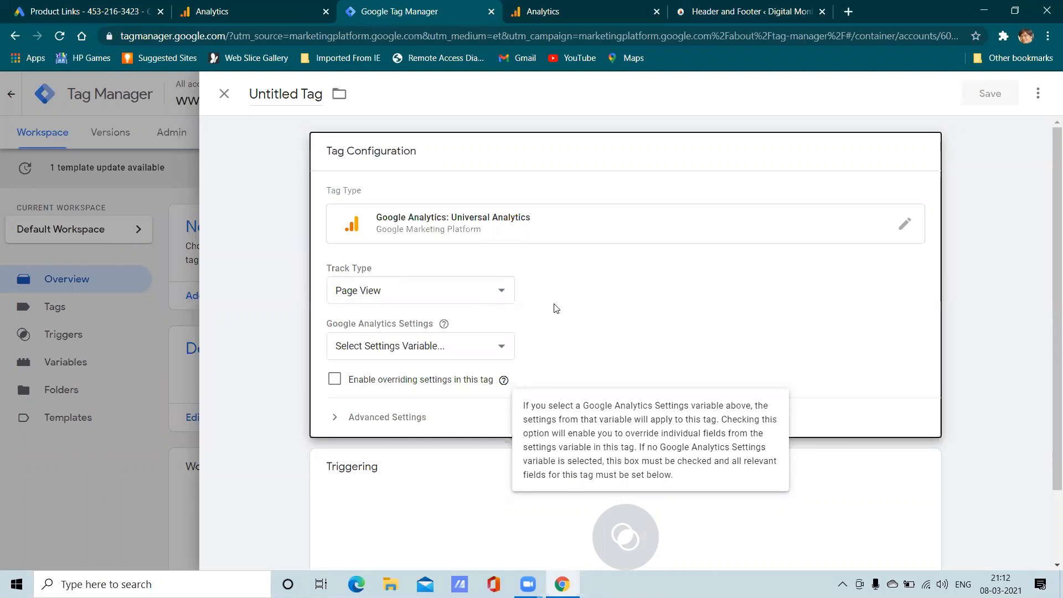
scroll(556, 308, "down", 2)
left_click(432, 259)
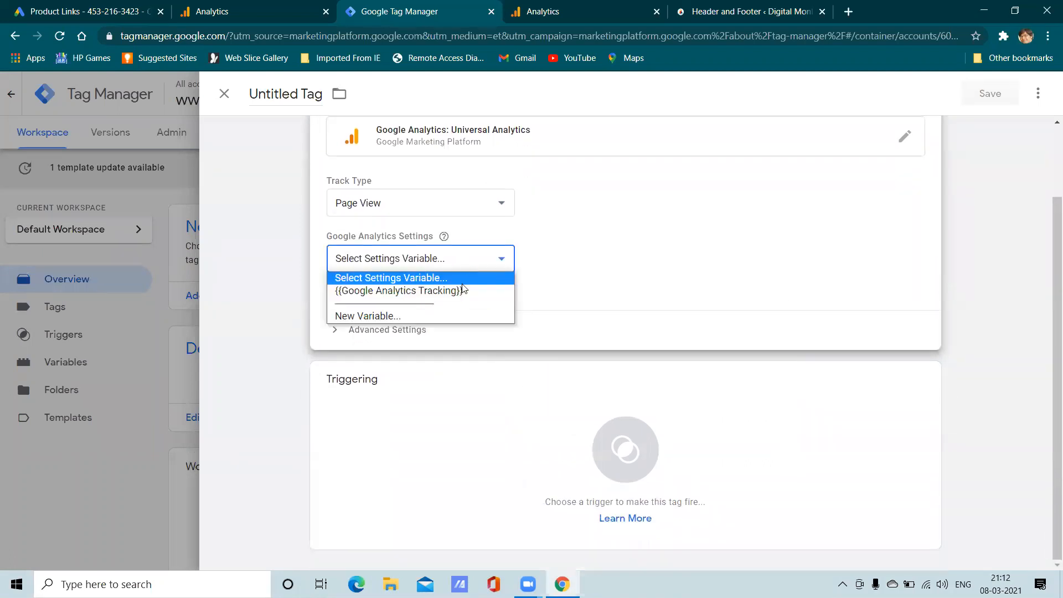
left_click(432, 292)
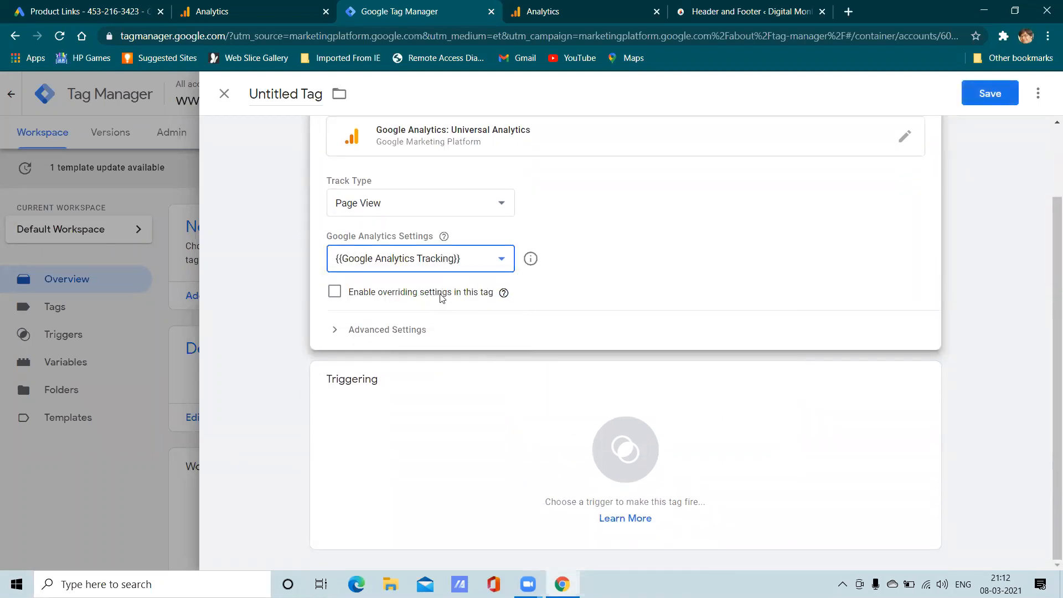
- Try enabling overriding settings in the tag to view the Tracking ID field, and reselect the {{Google Analytics Tracking}} variable
left_click(335, 294)
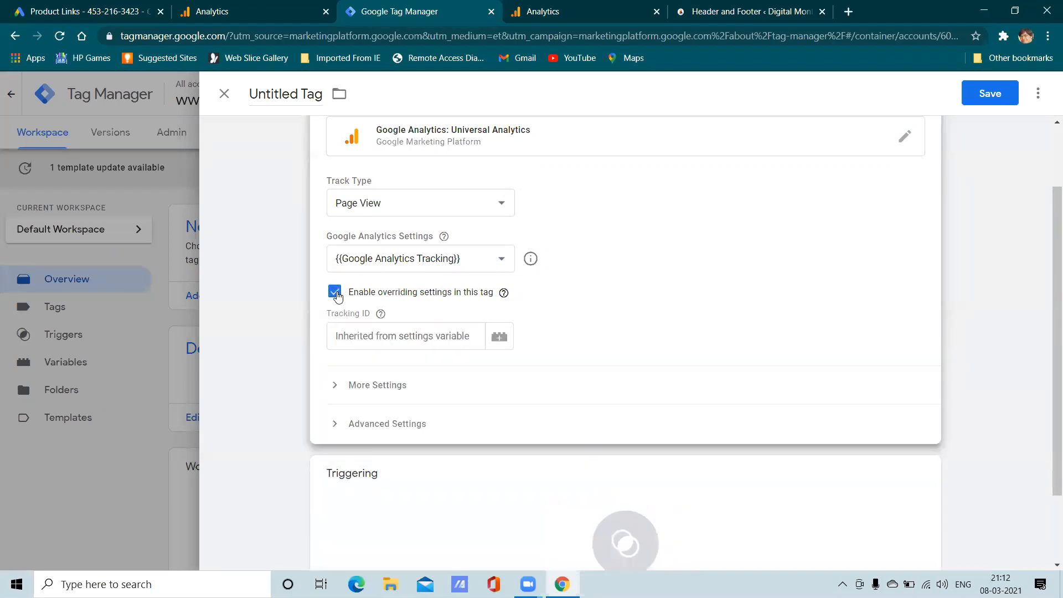
left_click(335, 293)
left_click(427, 259)
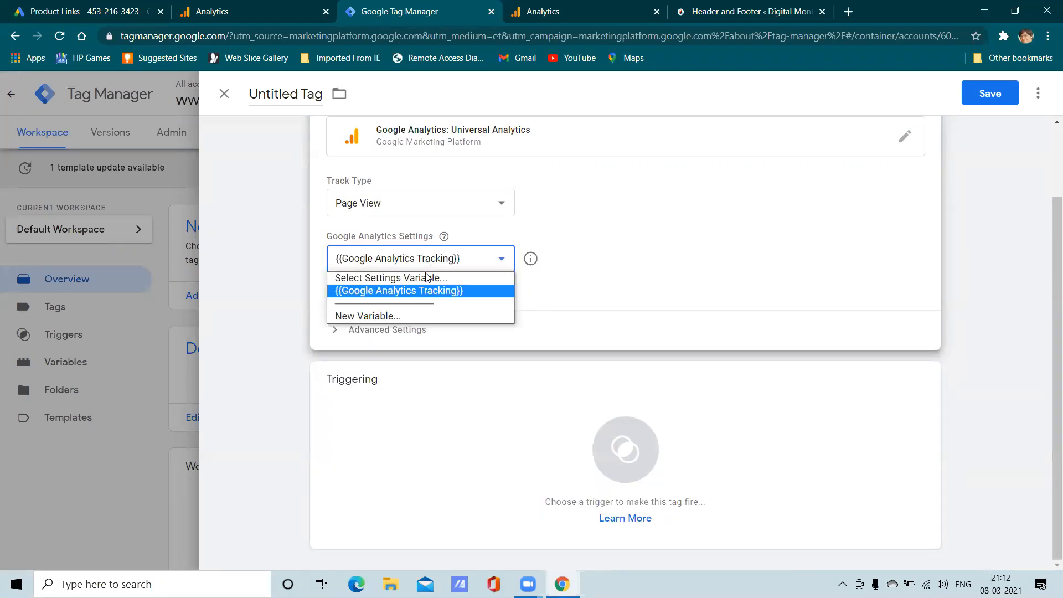
left_click(423, 277)
left_click(402, 264)
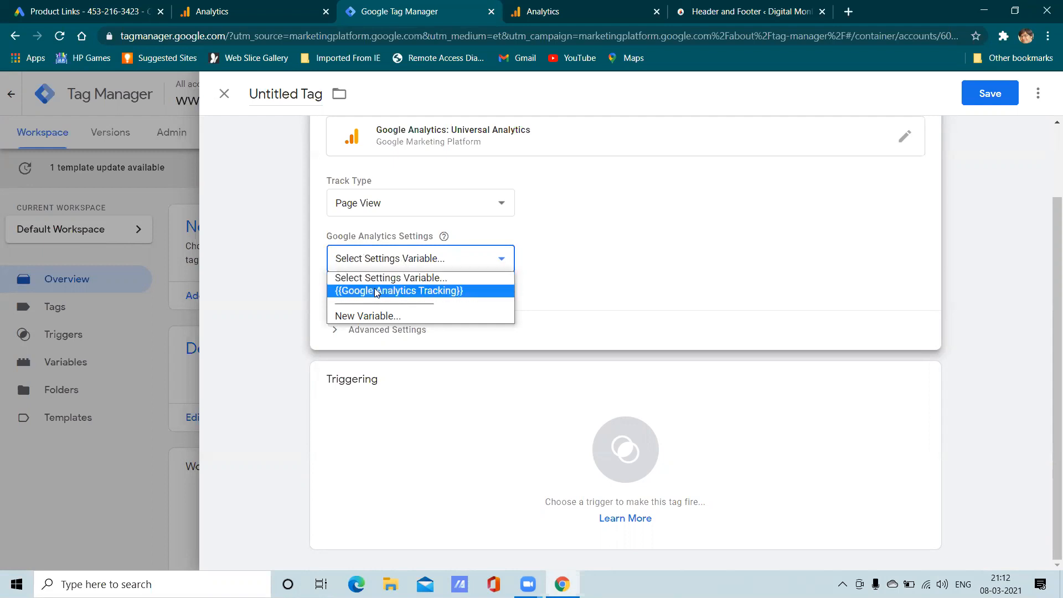
left_click(465, 292)
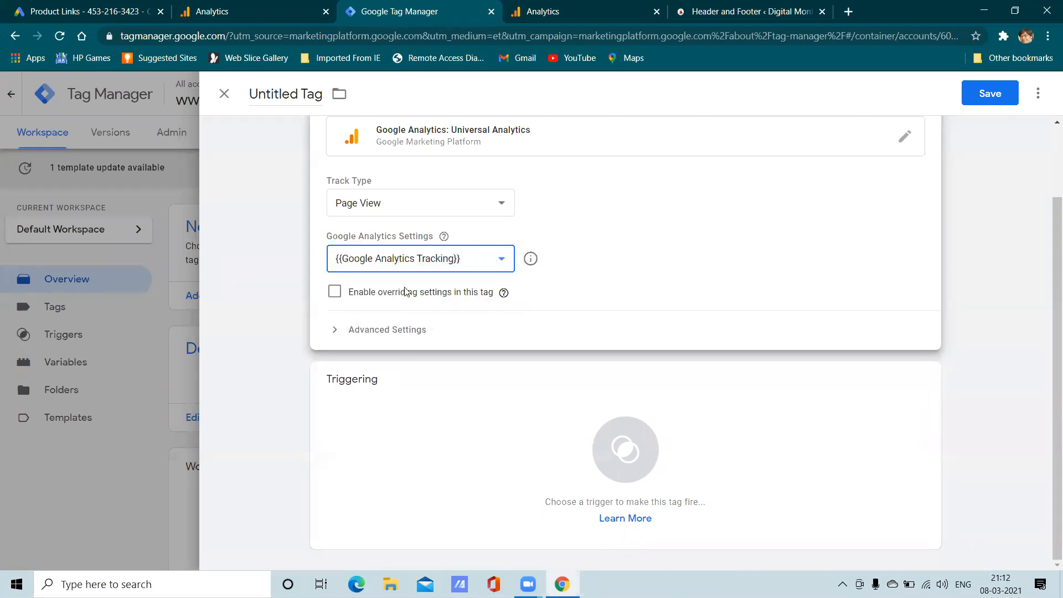
left_click(337, 296)
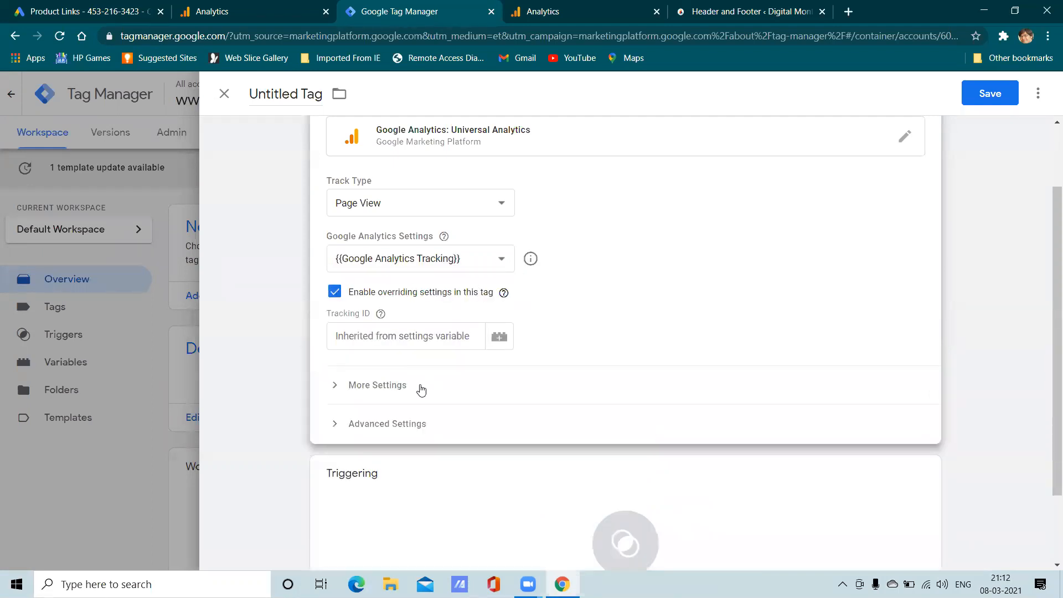
scroll(418, 387, "down", 1)
left_click(336, 223)
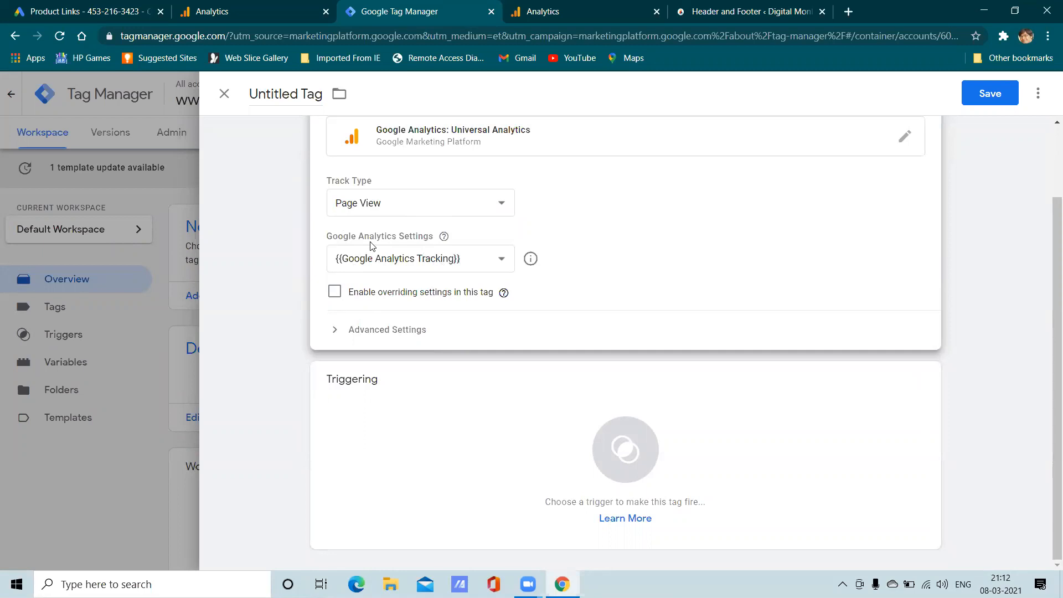
- Review the untitled tag's configuration and close it, discarding the unsaved changes
scroll(371, 245, "up", 2)
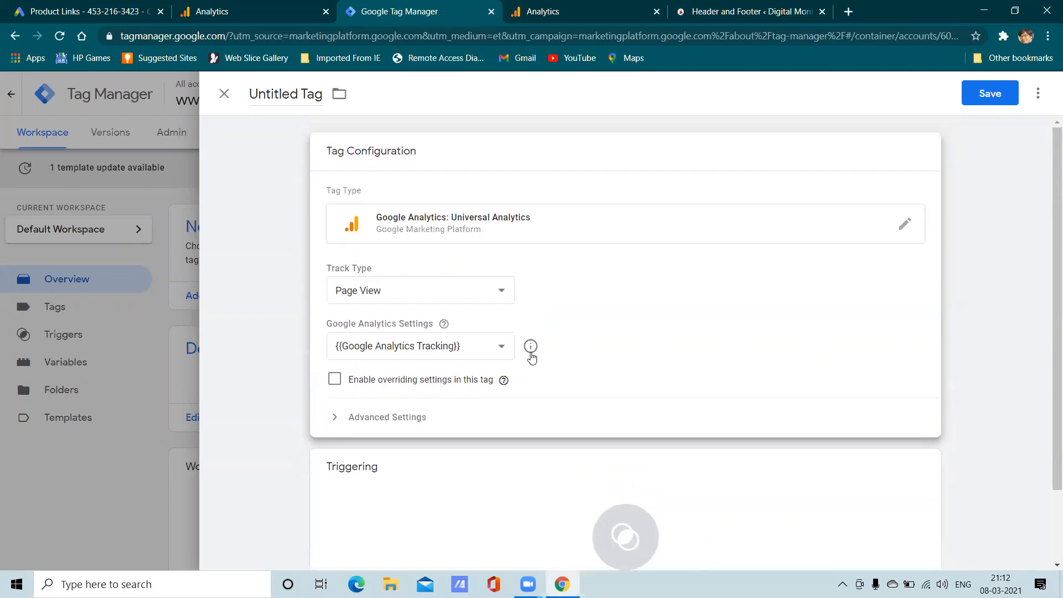
scroll(531, 357, "down", 2)
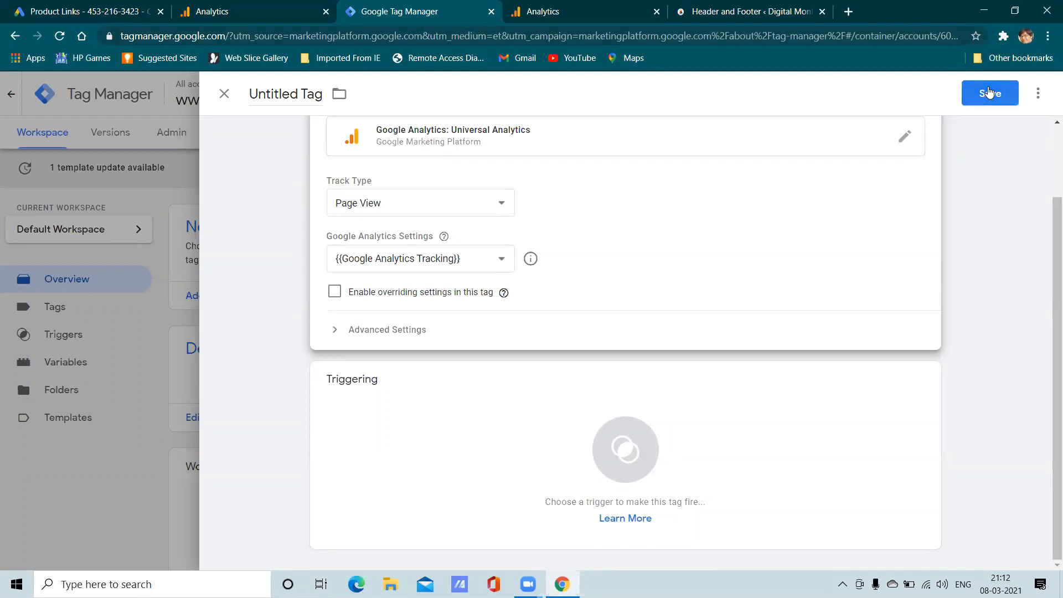
left_click(225, 93)
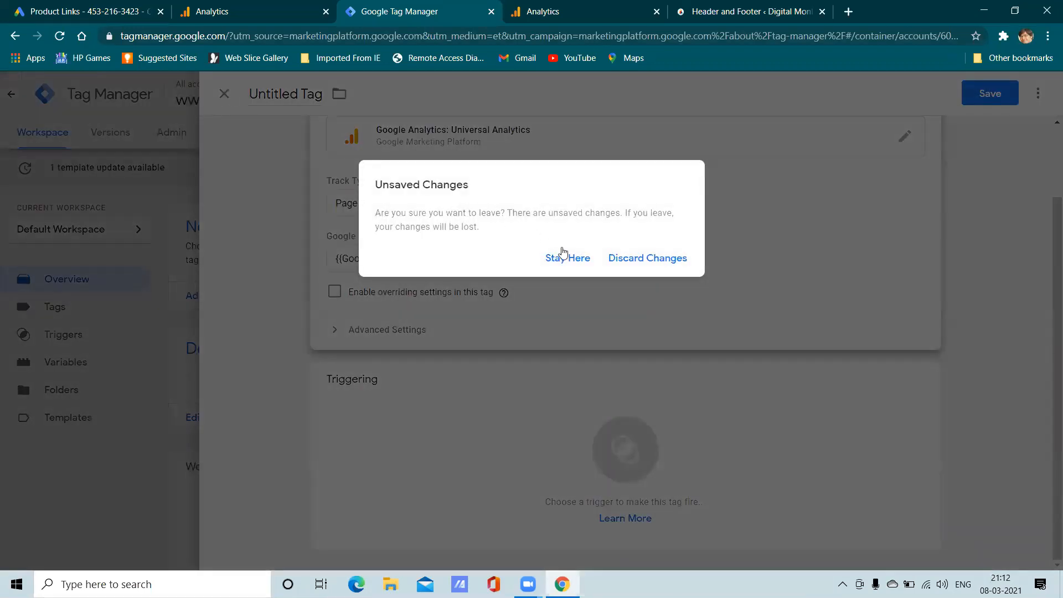
left_click(613, 262)
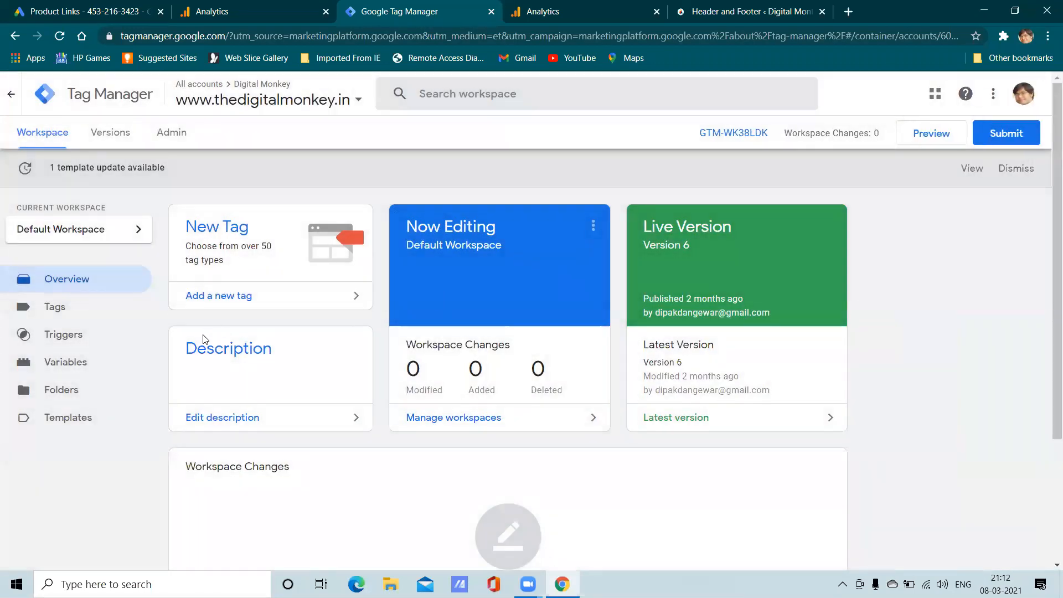
- View the workspace's tag list alongside the Analytics tracking code and the Tag Manager code injected in WordPress
left_click(60, 313)
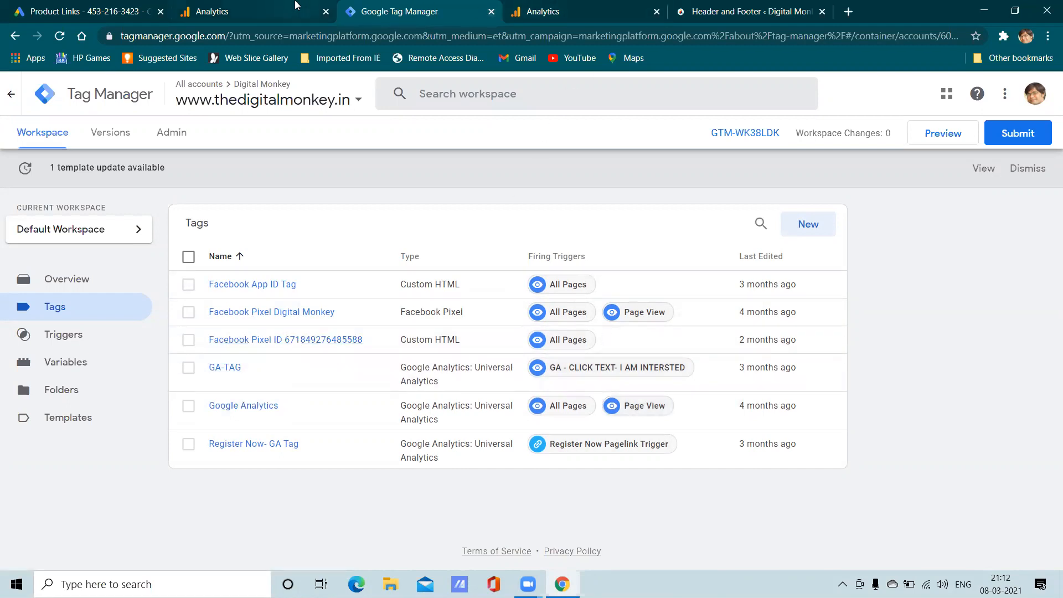
left_click(802, 6)
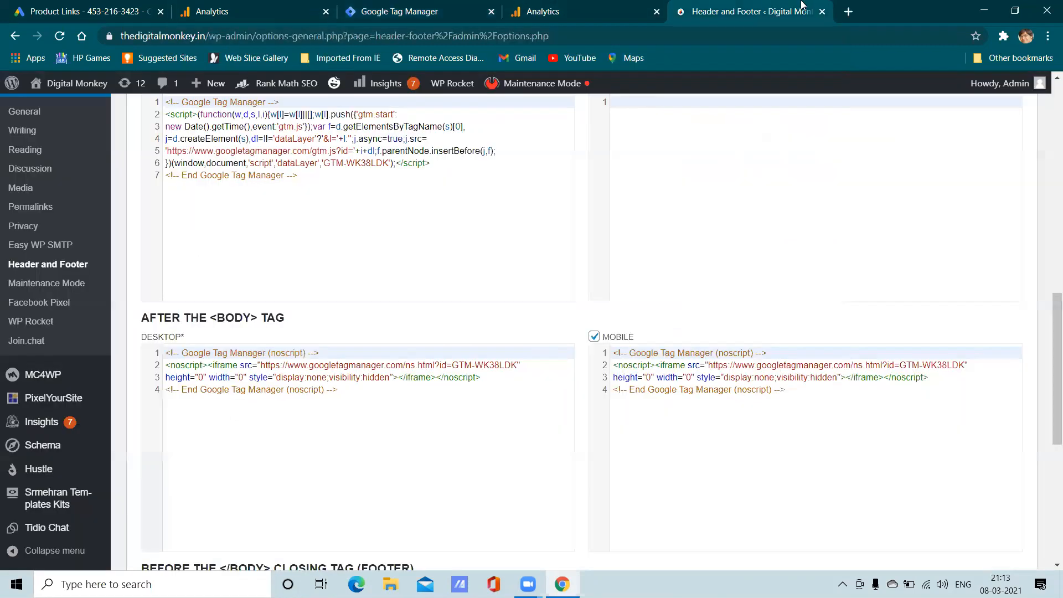
left_click(269, 5)
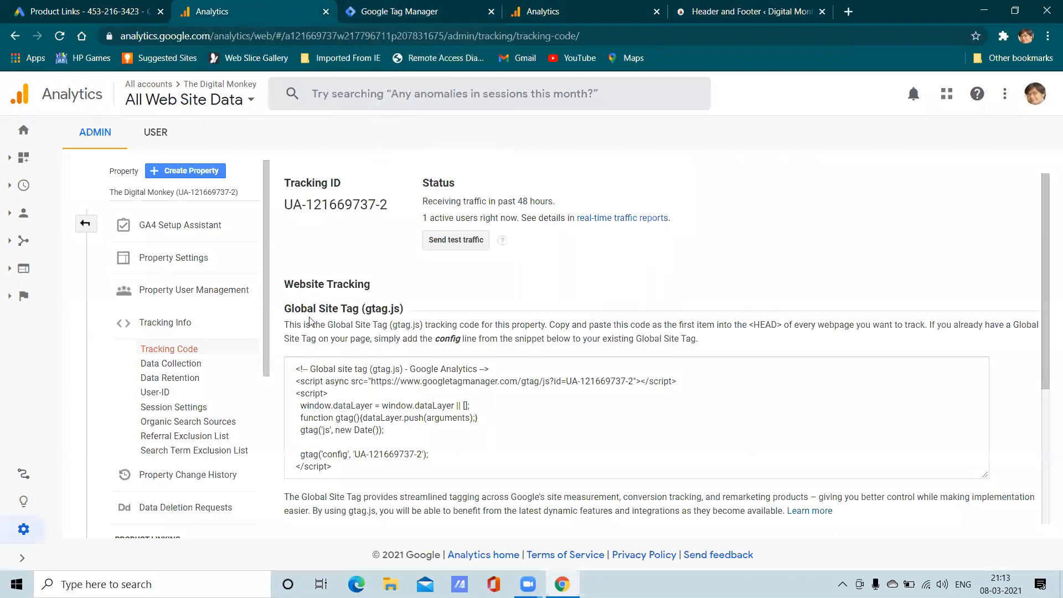
left_click(714, 12)
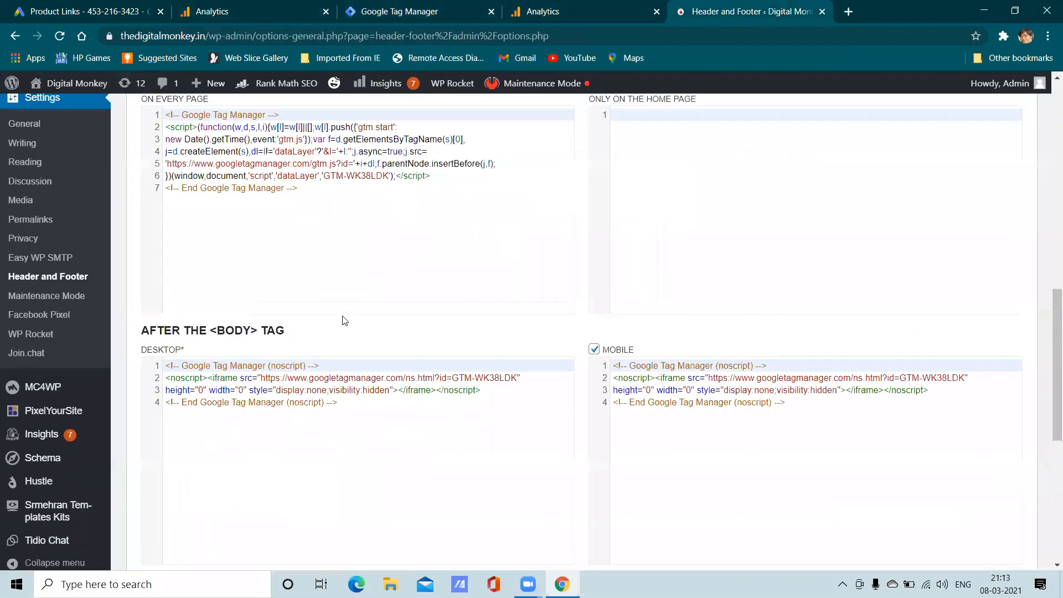
scroll(344, 318, "up", 5)
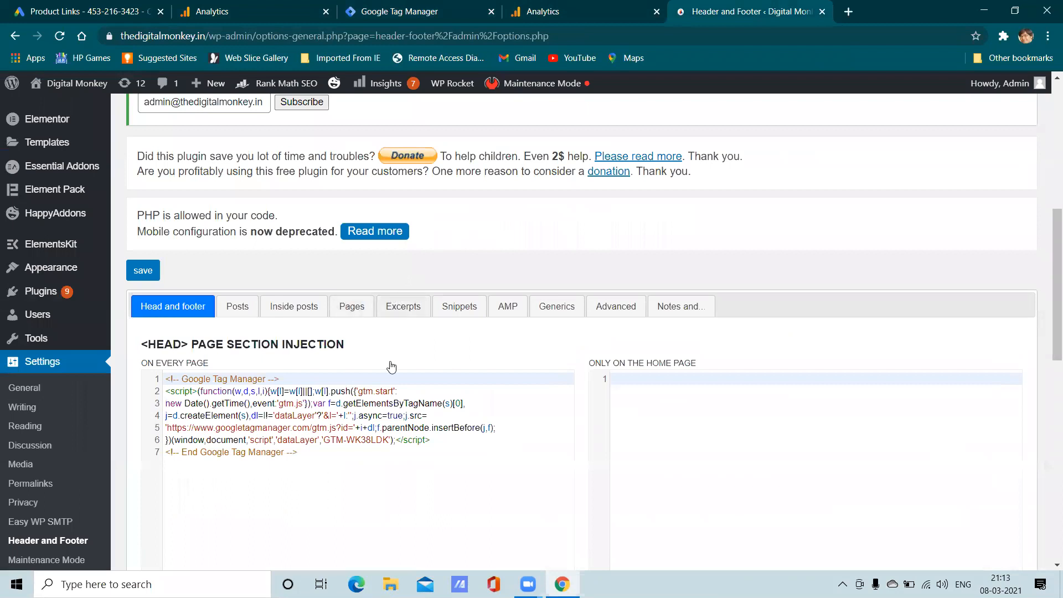
scroll(383, 370, "down", 4)
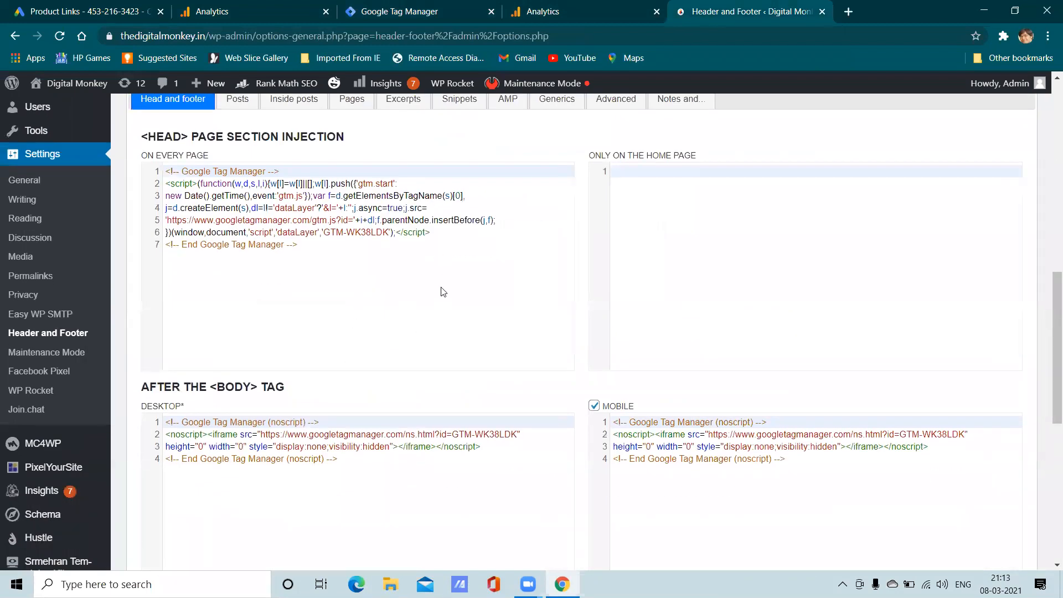
left_click(400, 8)
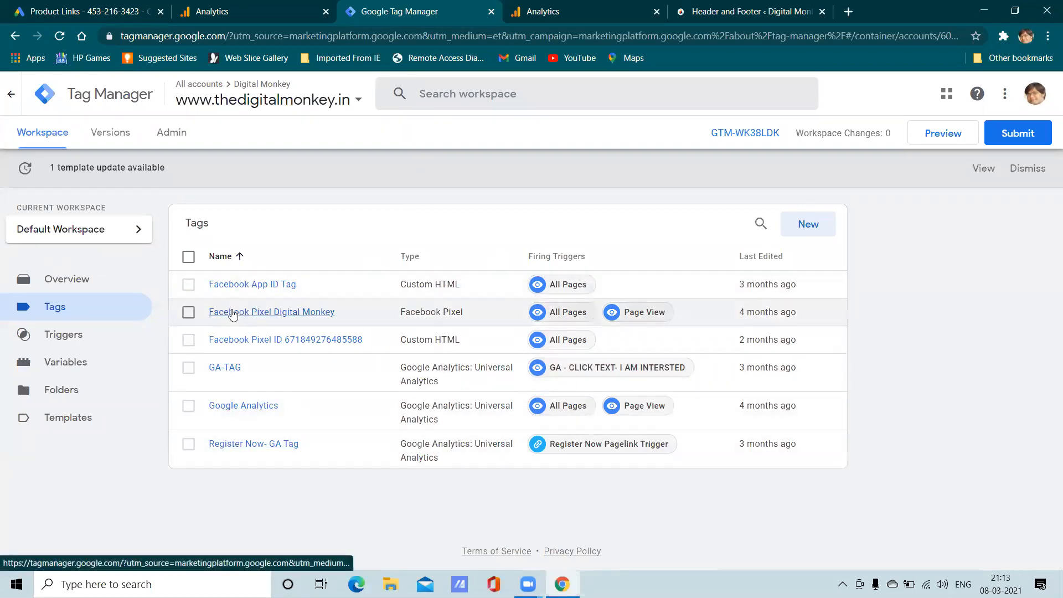
- Switch to Google Ads and open the Google Analytics (UA) details in the linked accounts
left_click(232, 9)
left_click(107, 5)
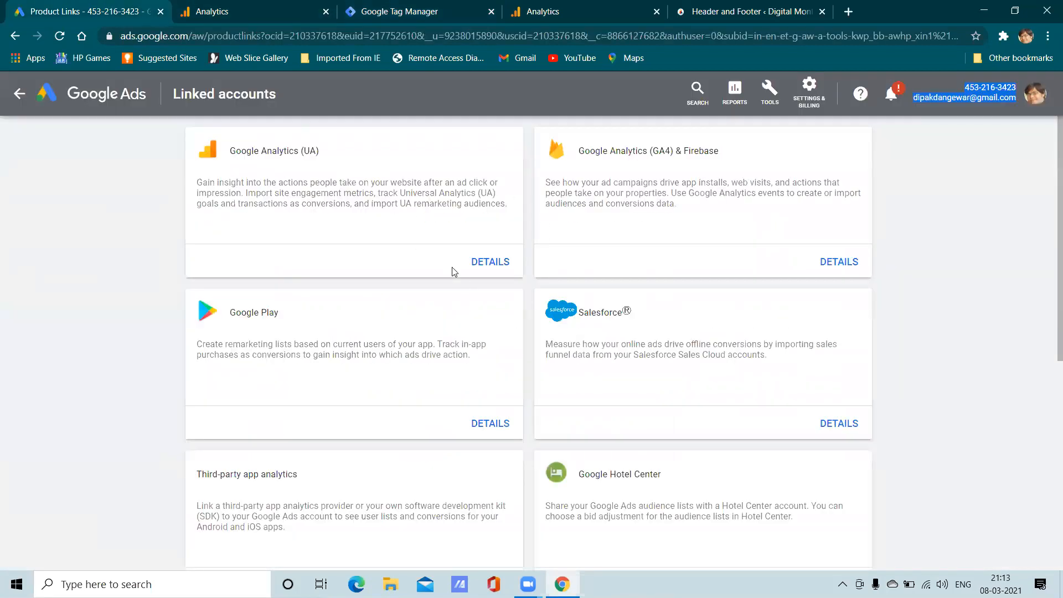
left_click(476, 268)
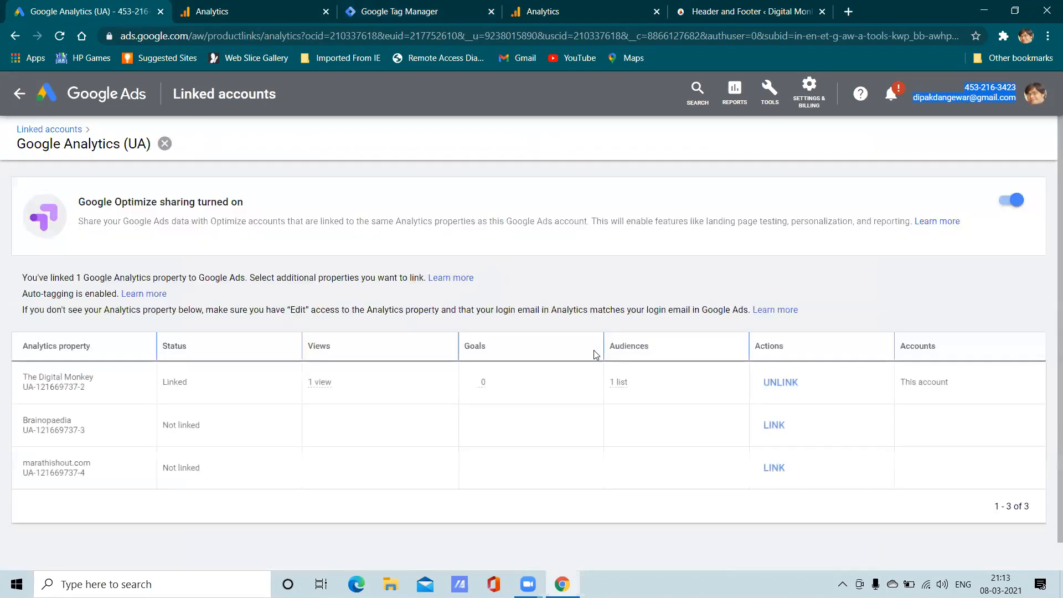
- Review the Google Analytics (UA) property links, and view the Google Analytics (GA4) & Firebase details in the linked accounts
scroll(337, 353, "down", 1)
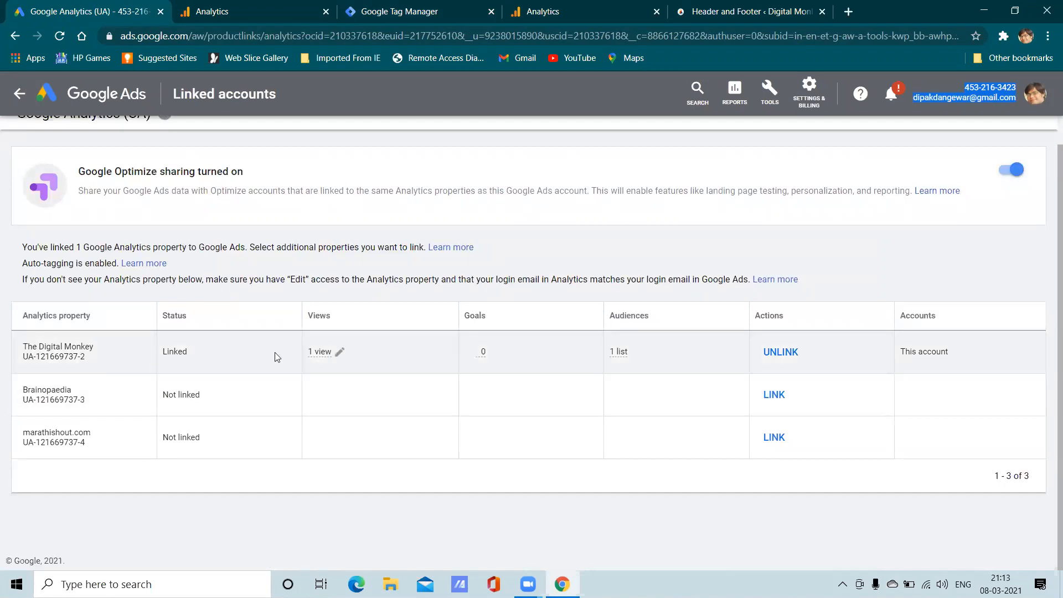
left_click(19, 94)
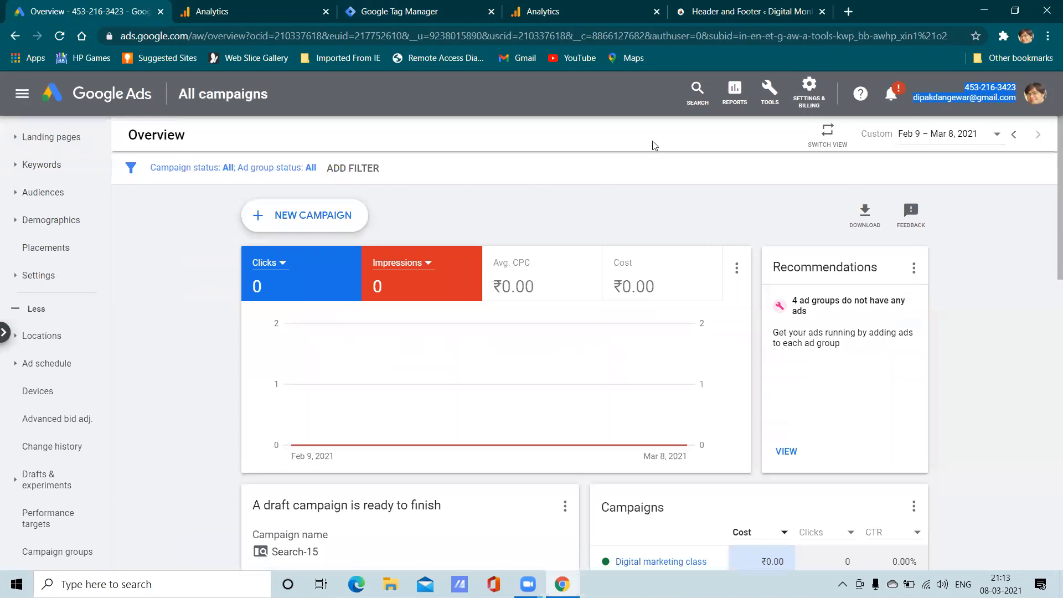
left_click(774, 102)
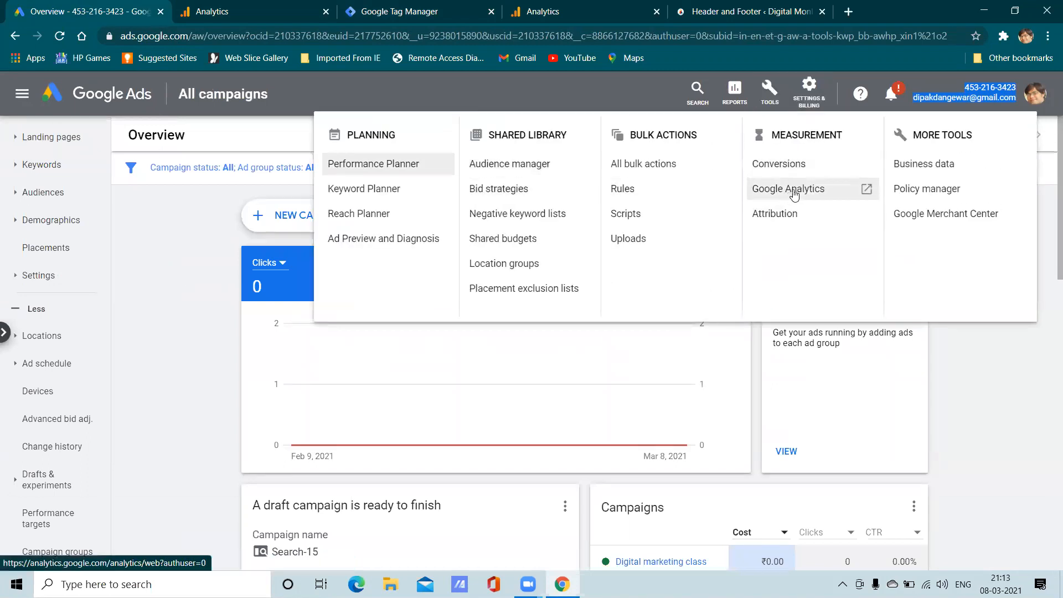
left_click(808, 90)
left_click(604, 203)
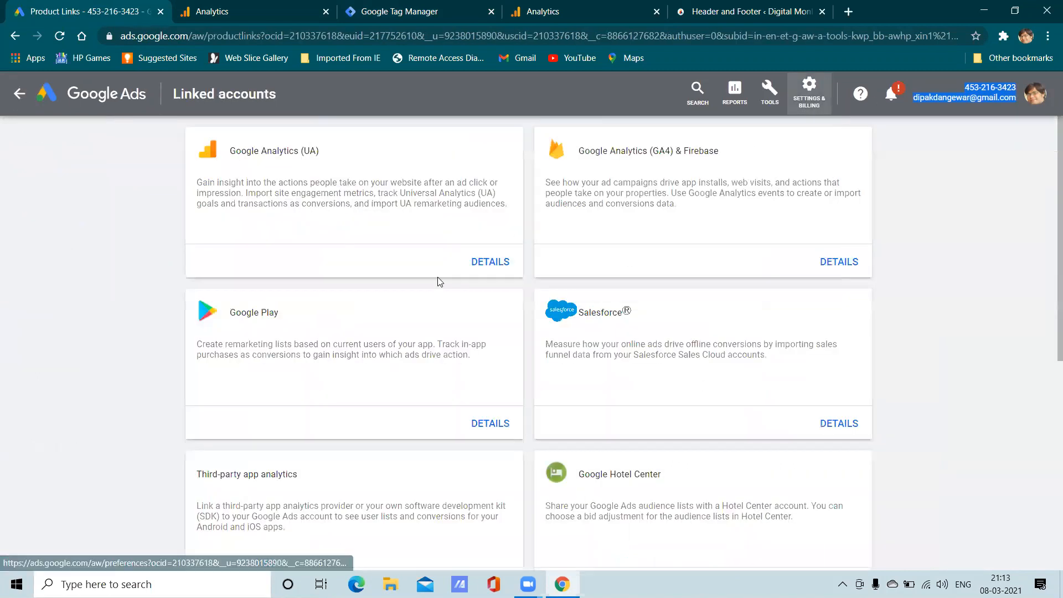
left_click(837, 262)
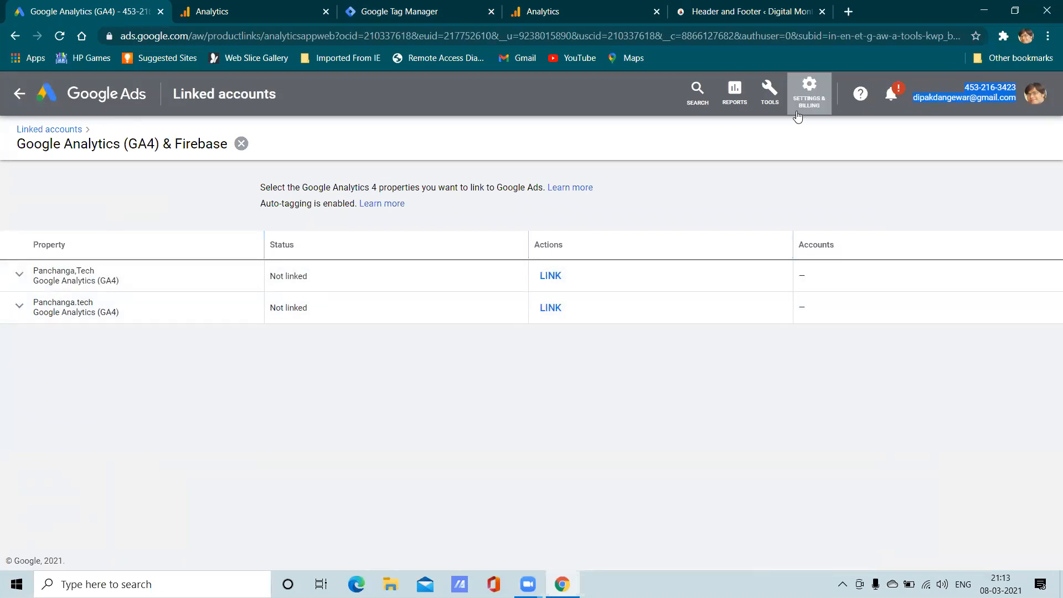
left_click(20, 93)
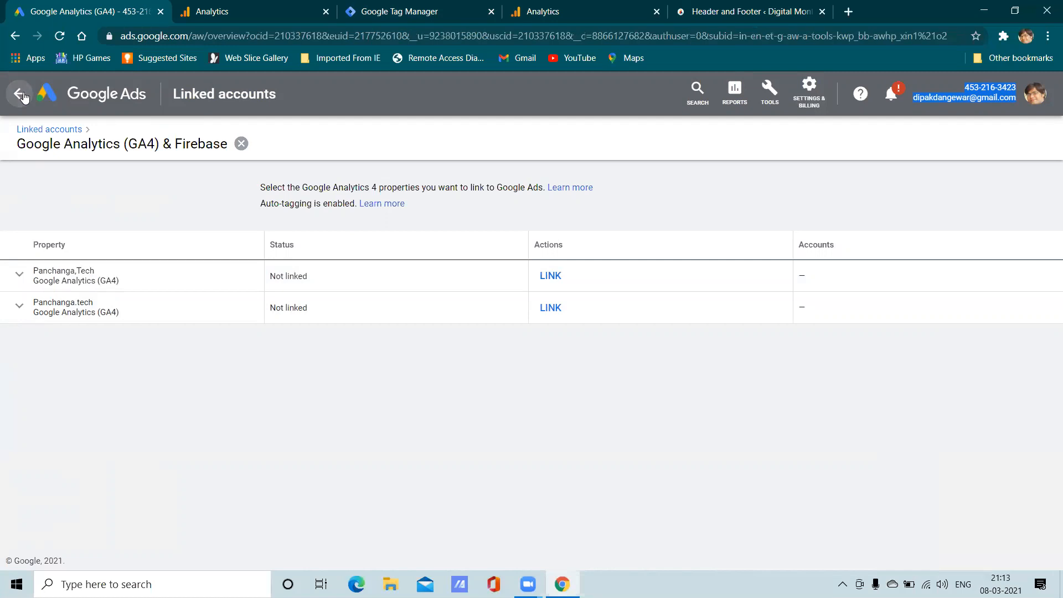
- Reopen the Google Analytics (UA) details from the linked accounts and return to the campaigns overview
left_click(809, 89)
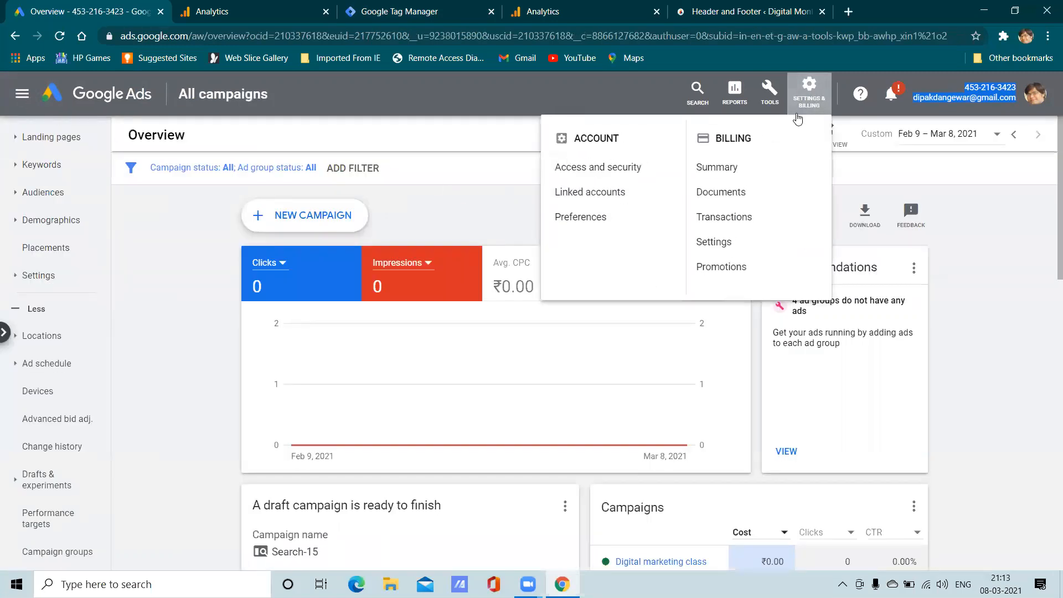
left_click(619, 191)
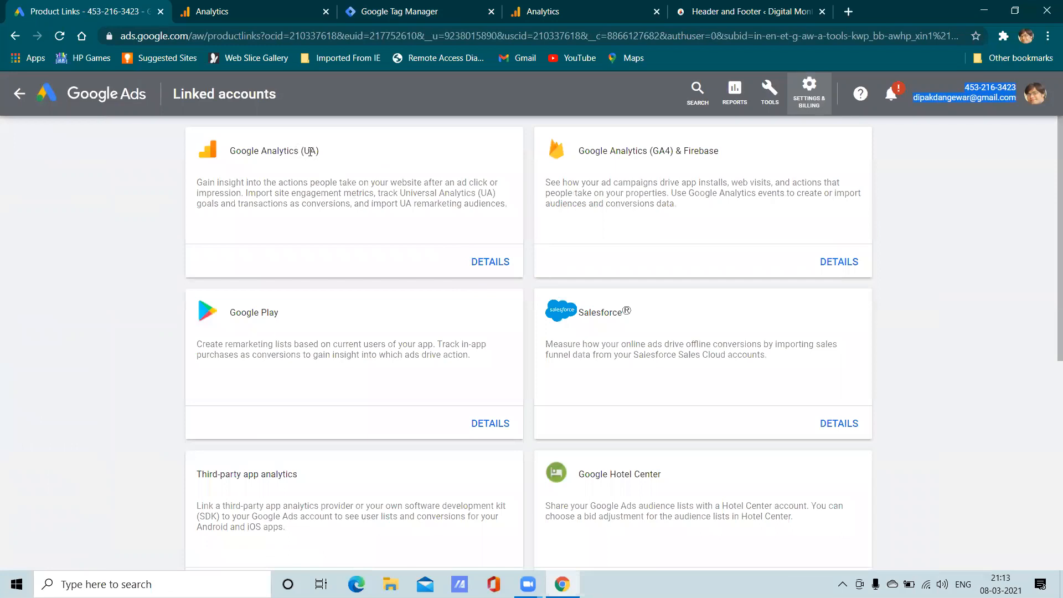
left_click(475, 262)
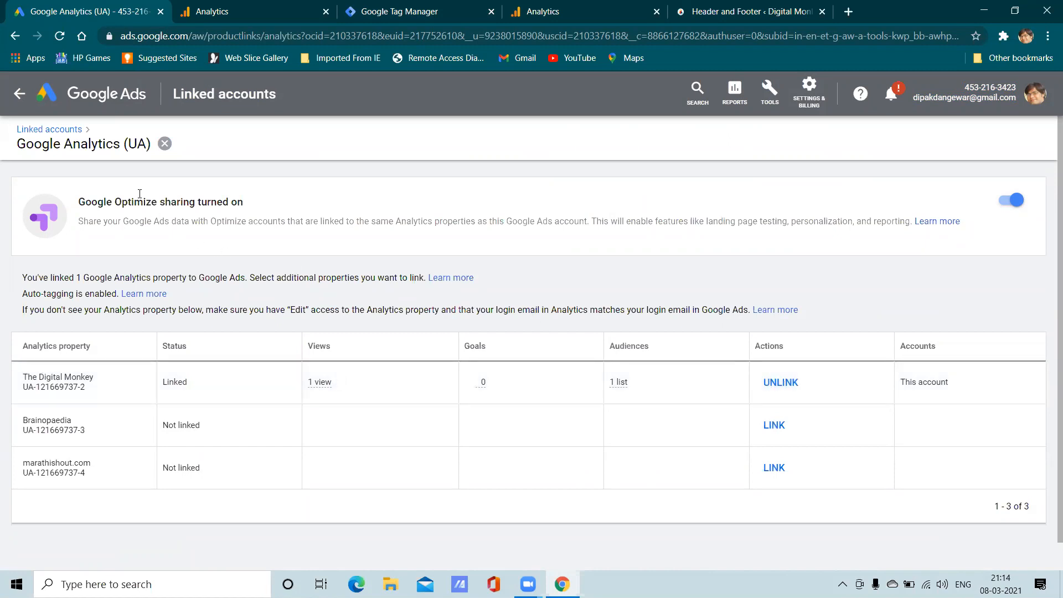
left_click(13, 103)
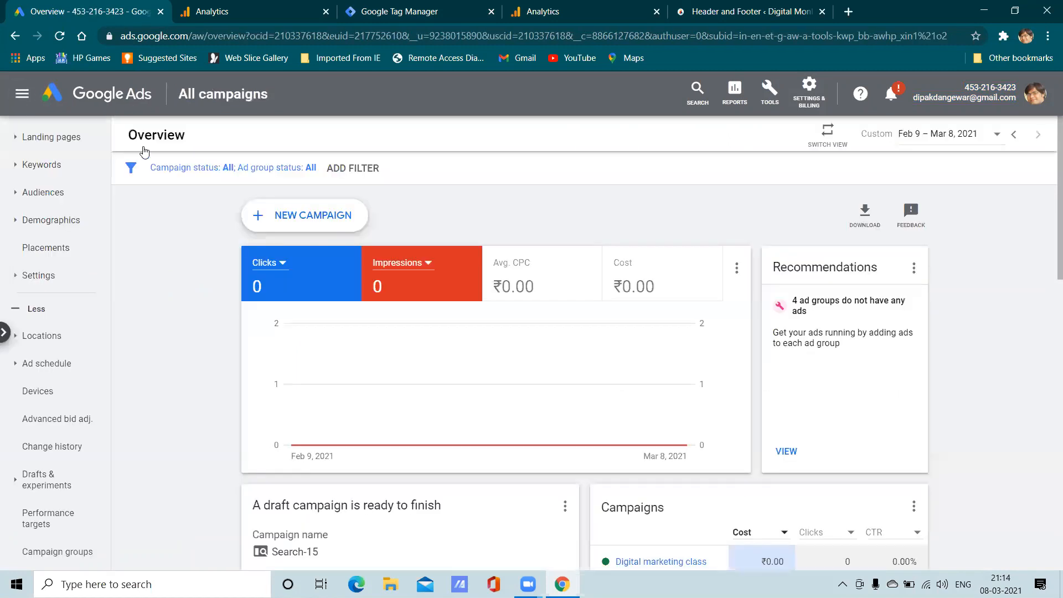
- View the YouTube channel links in the linked accounts and return to the campaigns overview
left_click(763, 106)
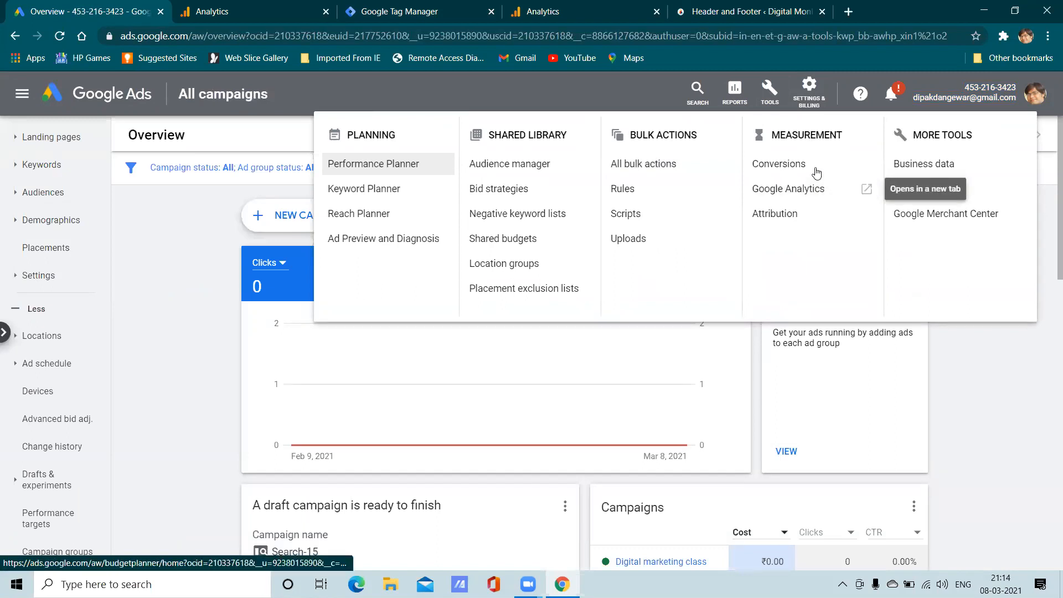
left_click(809, 91)
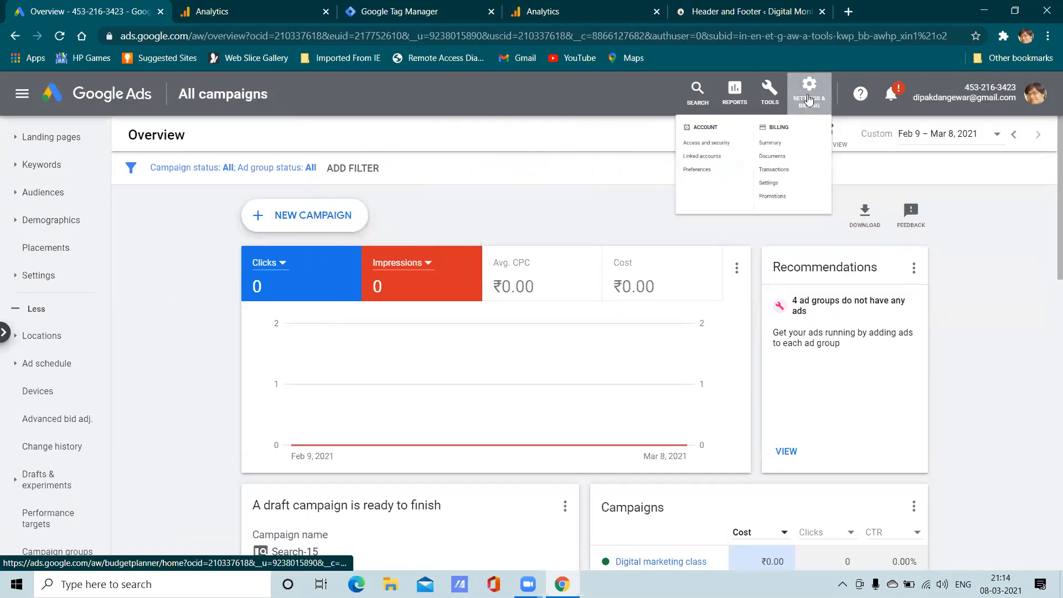
left_click(591, 204)
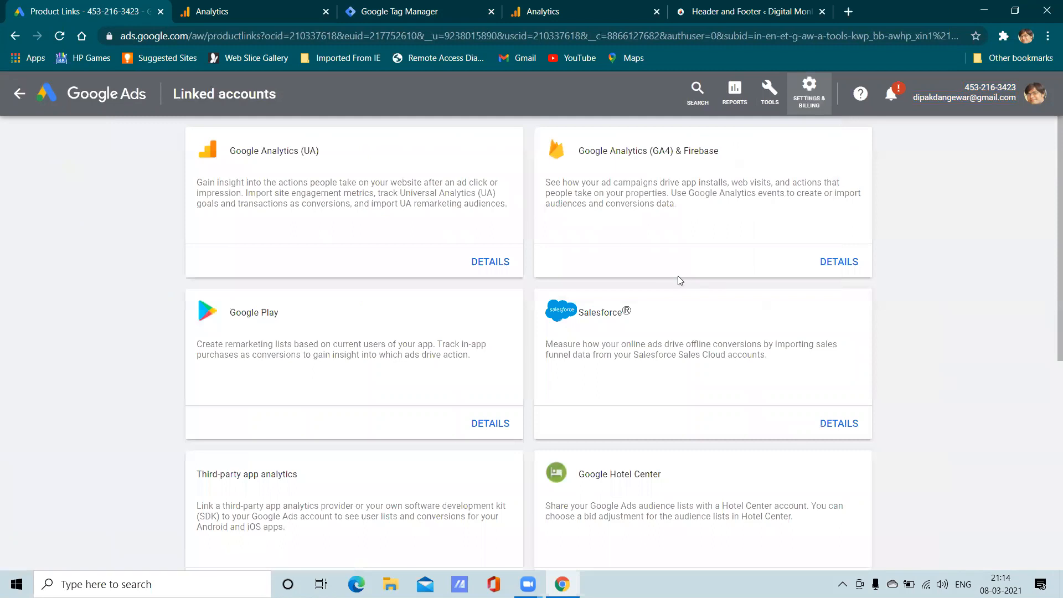
scroll(686, 293, "down", 3)
scroll(686, 309, "down", 3)
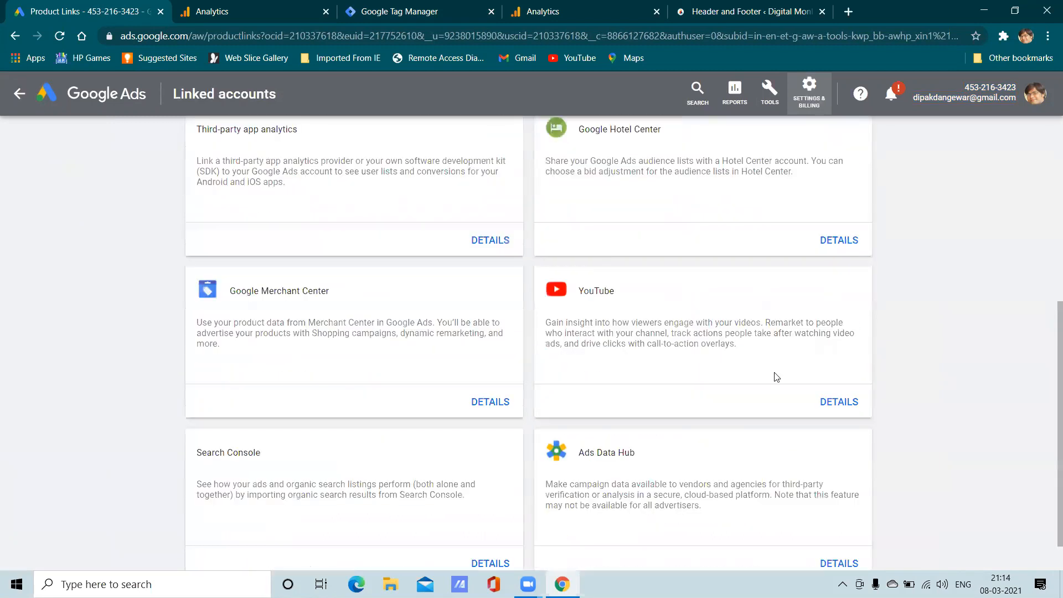
left_click(833, 402)
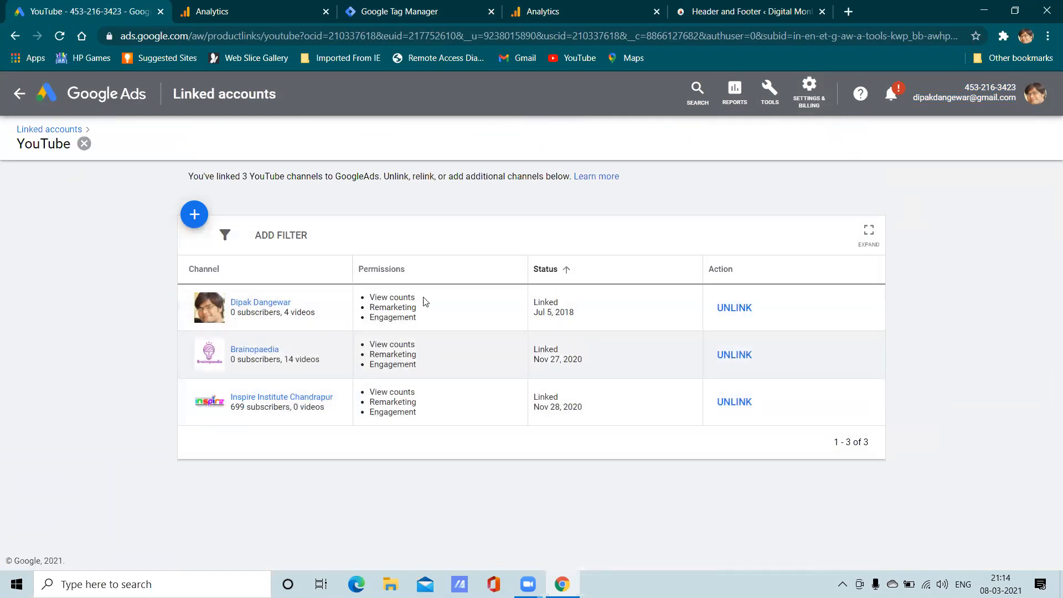
left_click(20, 95)
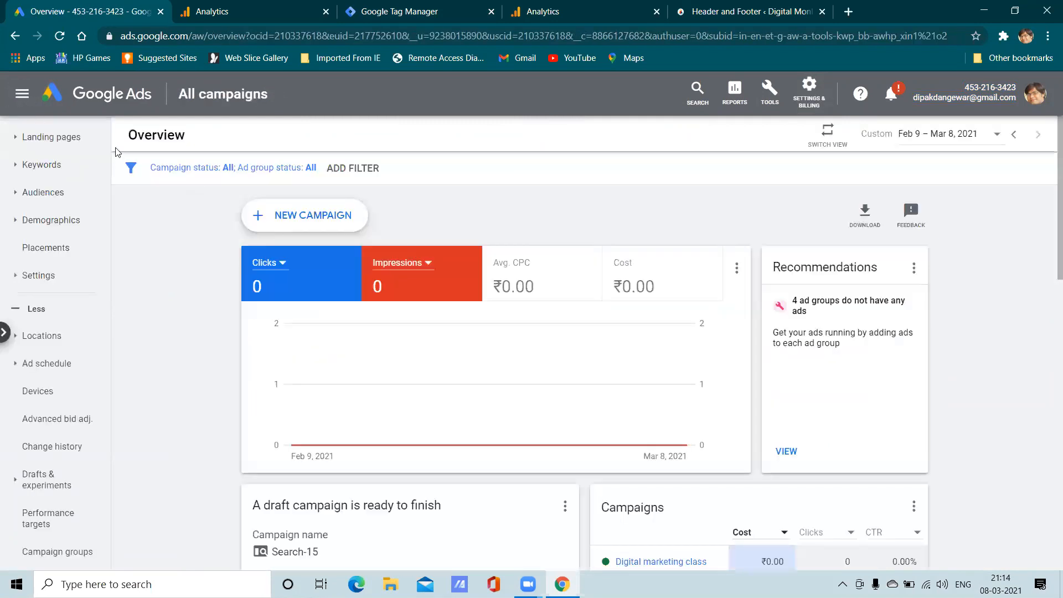
- View the Search Console details in the linked accounts, including the option to add another site, and return to the overview
left_click(809, 91)
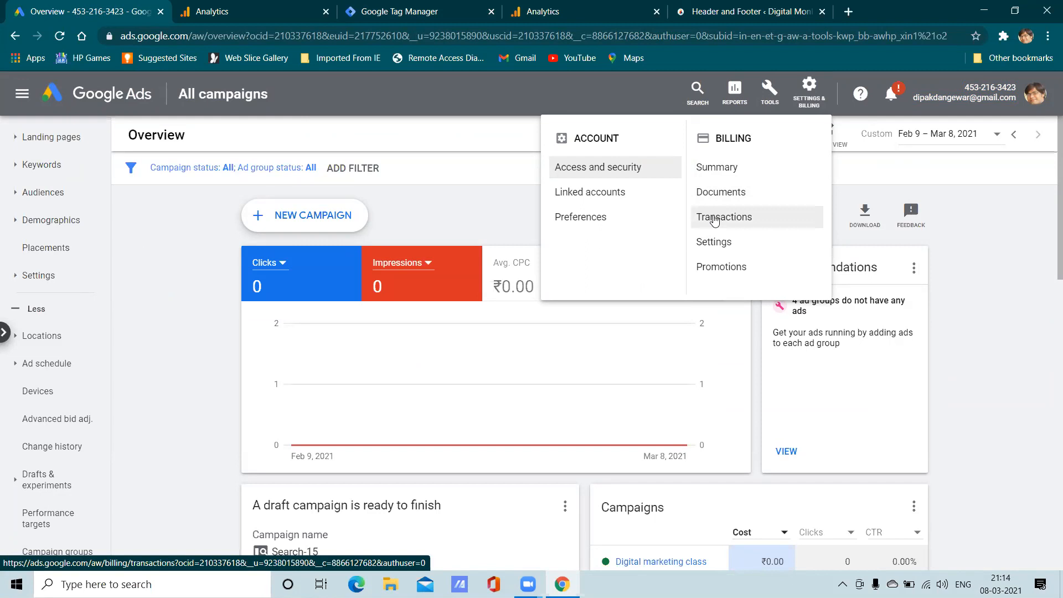
left_click(809, 89)
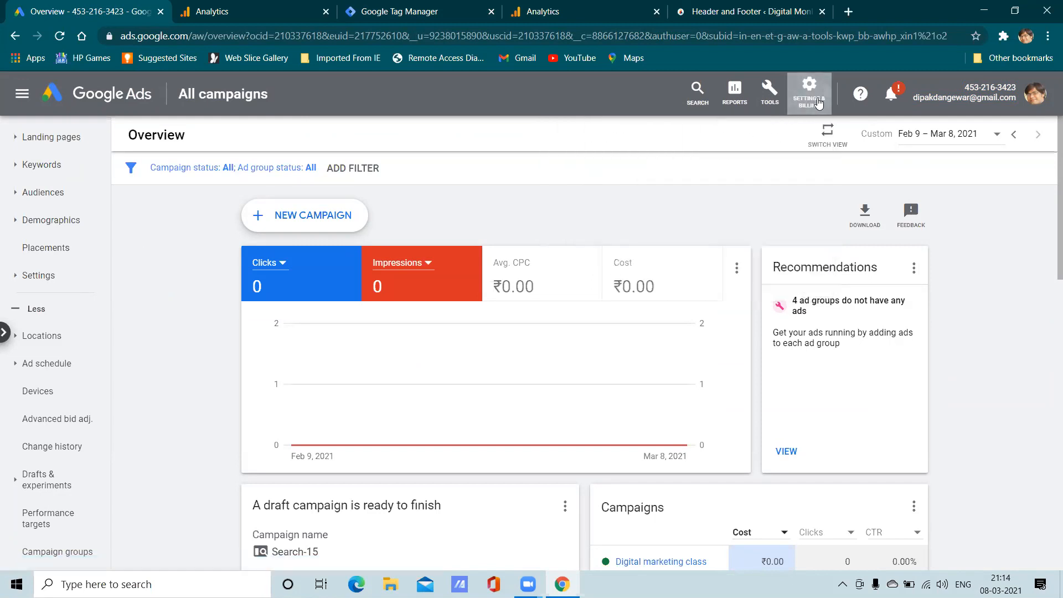
left_click(809, 90)
left_click(614, 193)
scroll(376, 367, "down", 2)
scroll(376, 367, "down", 5)
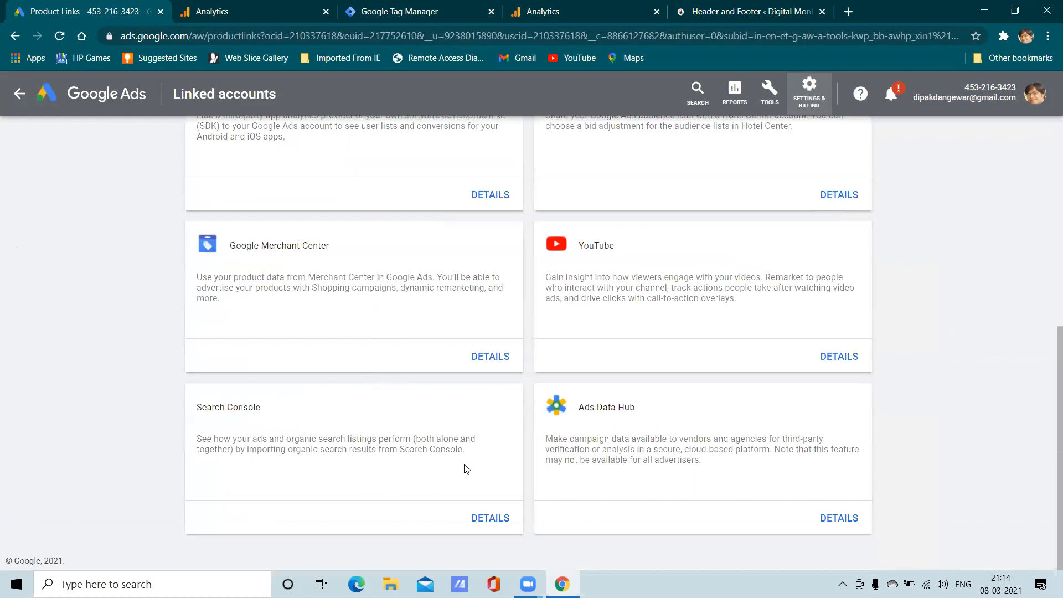
left_click(481, 514)
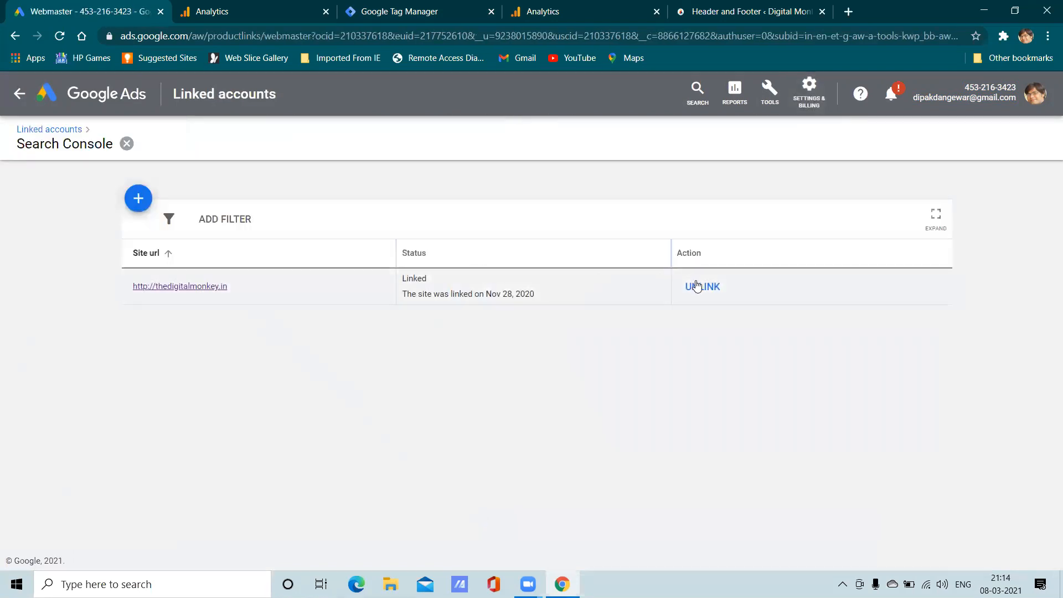
left_click(143, 202)
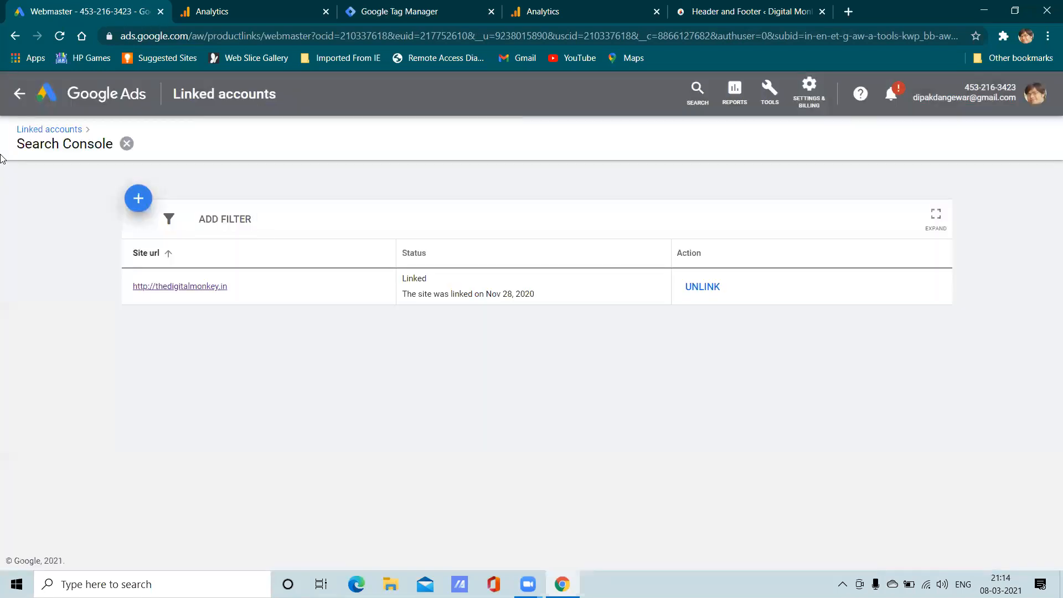
left_click(641, 393)
left_click(20, 95)
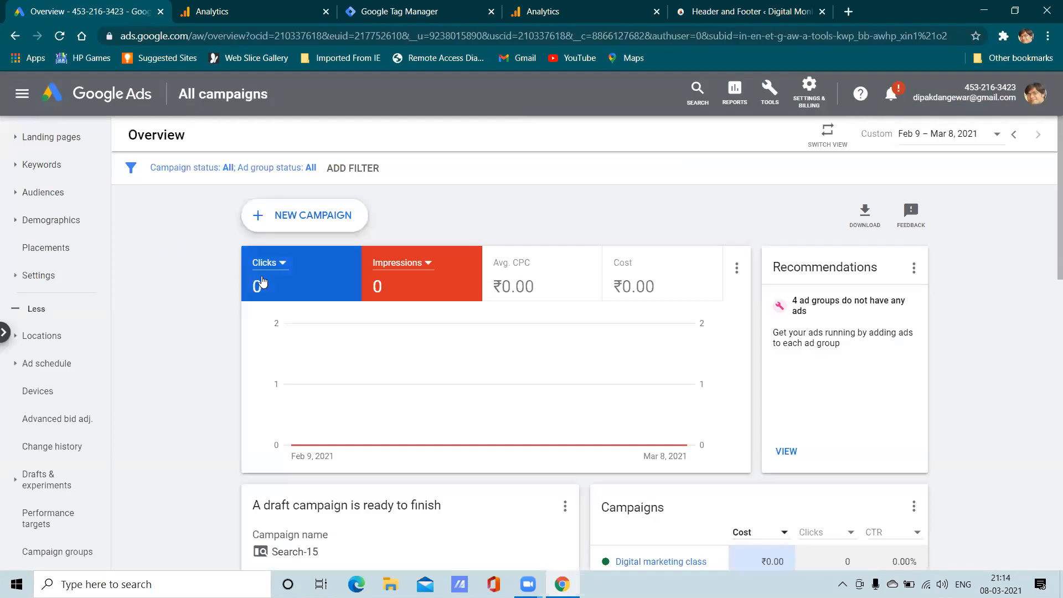
- Highlight the e-mail address of the signed-in Google Ads account
left_click(805, 105)
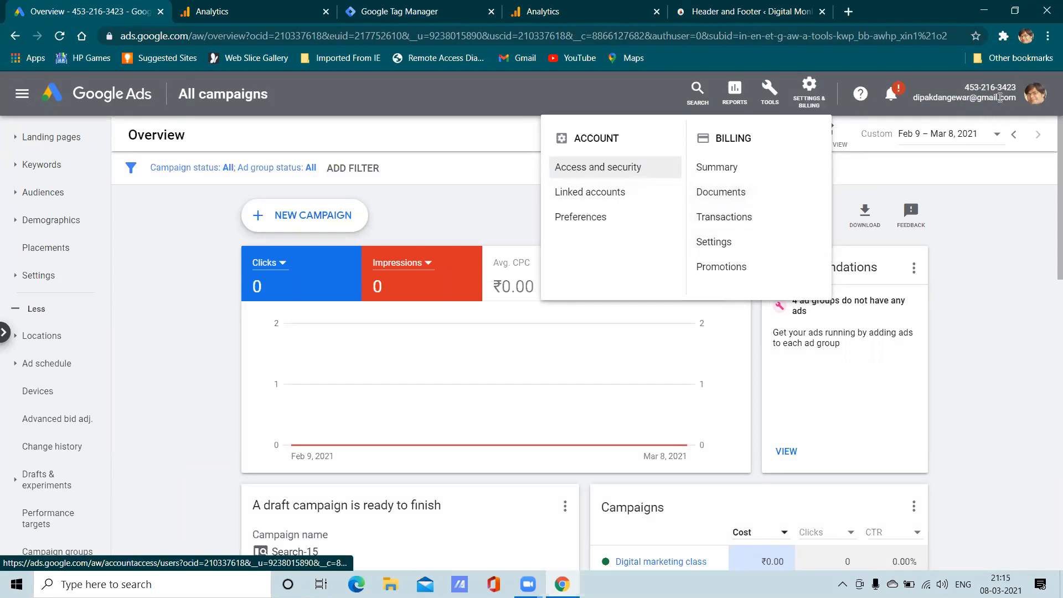
left_click_drag(913, 89, 934, 93)
left_click(916, 93)
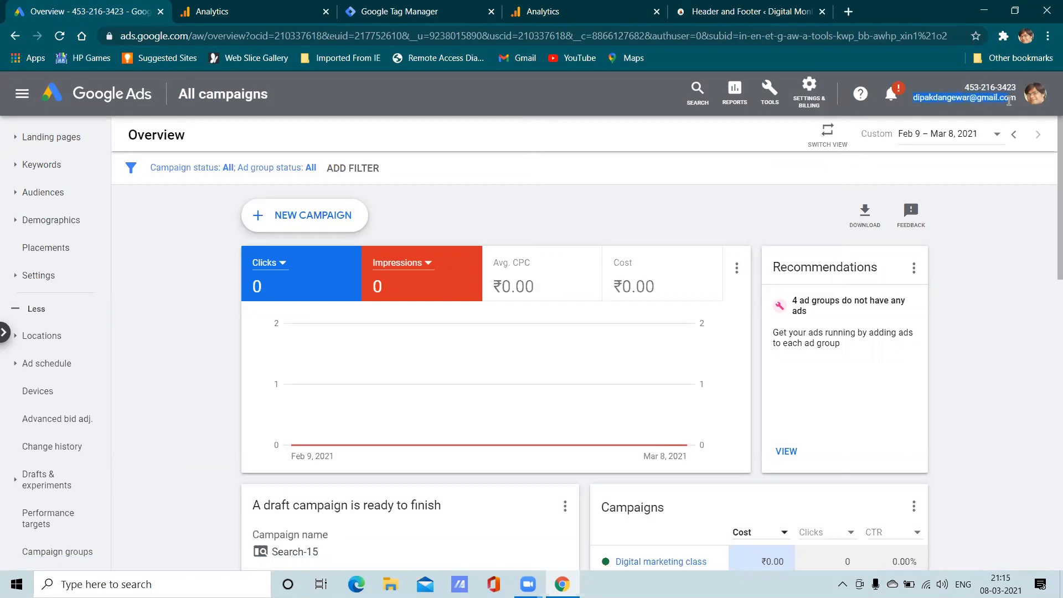
- Look through the linkable products and view the Google Merchant Center link details, returning to the campaigns overview
left_click(809, 91)
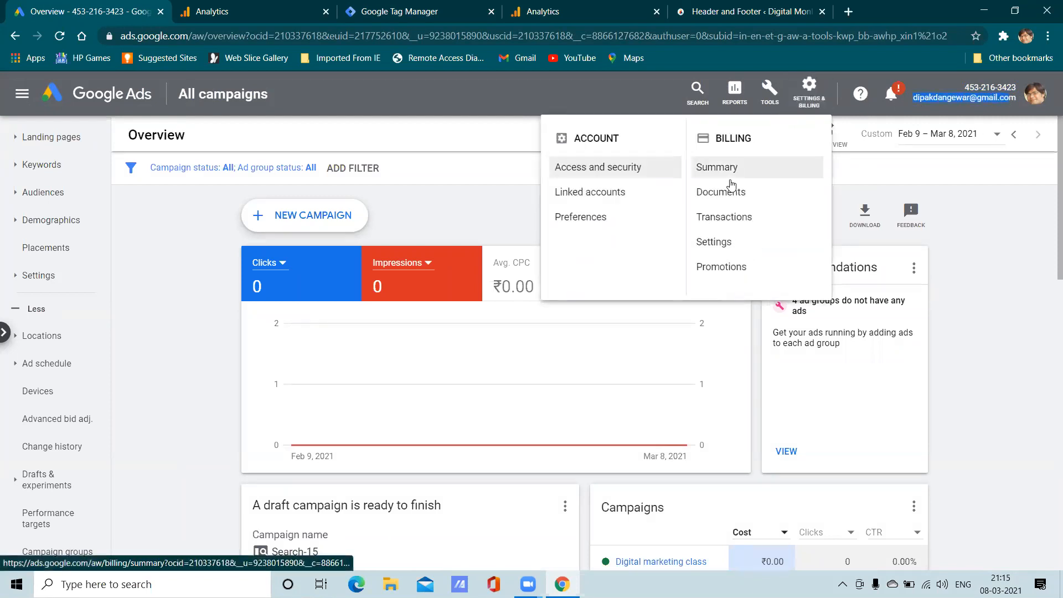
left_click(599, 197)
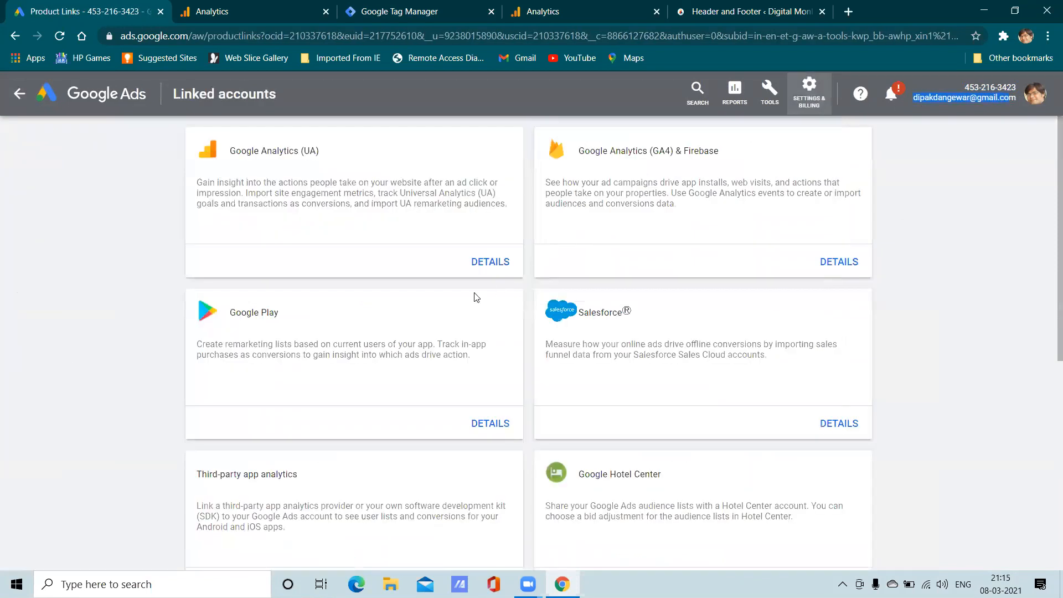
scroll(465, 302, "down", 3)
scroll(446, 309, "down", 3)
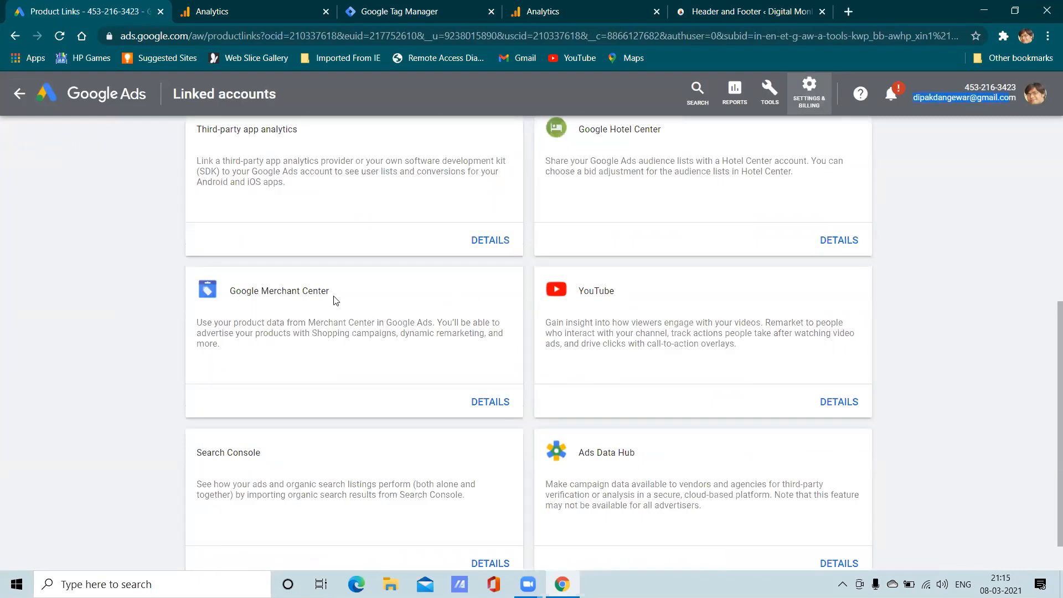
scroll(375, 287, "down", 1)
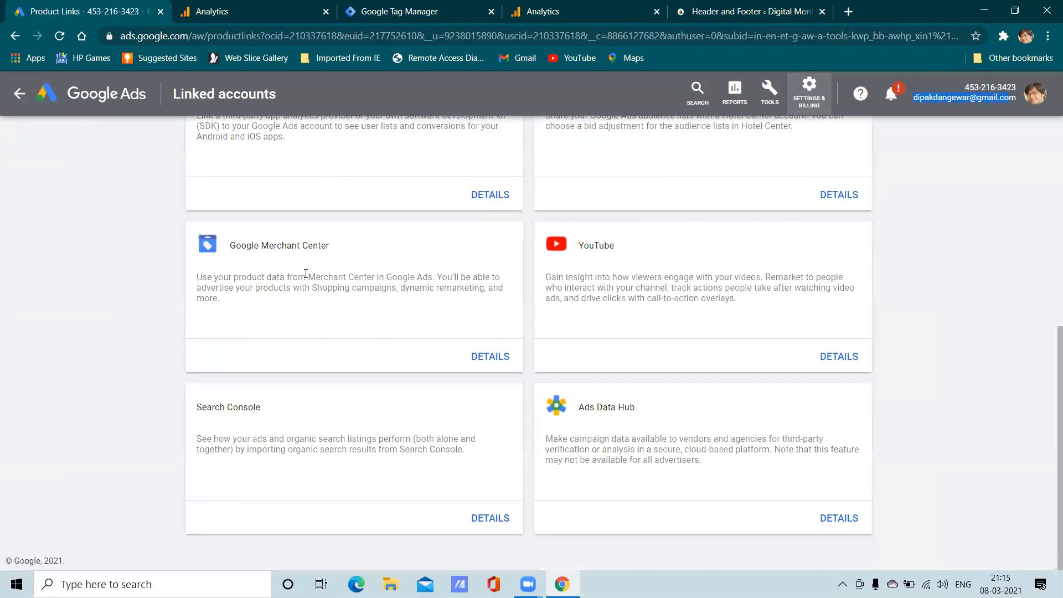
scroll(306, 275, "up", 2)
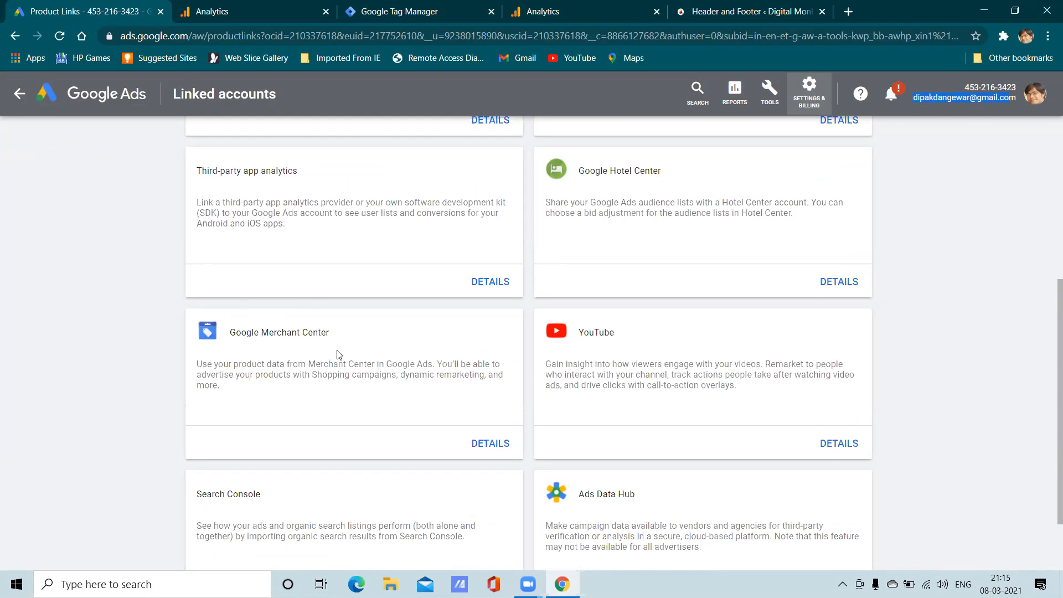
left_click(487, 442)
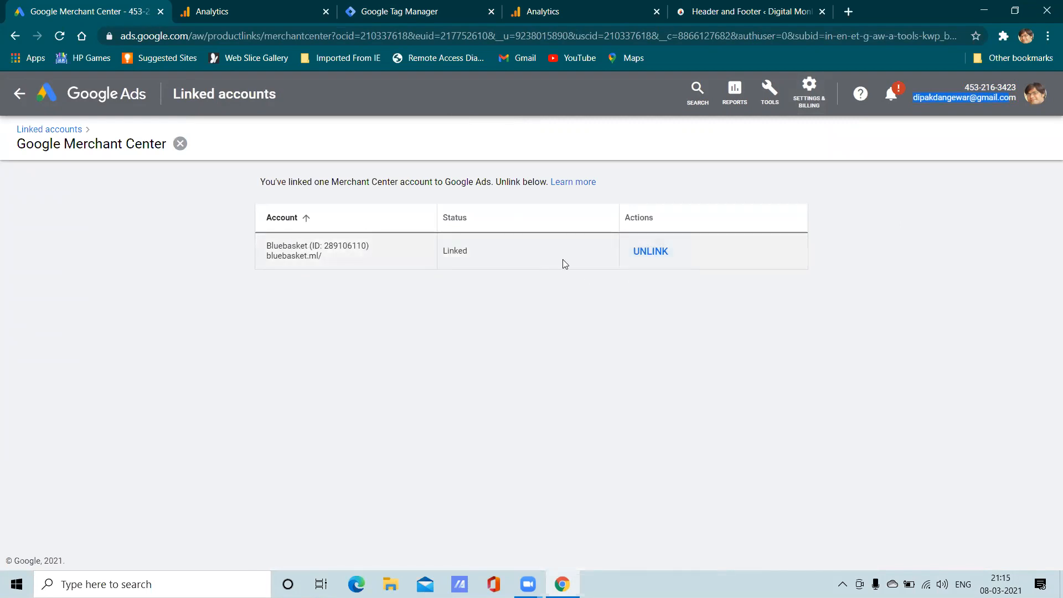
left_click(20, 94)
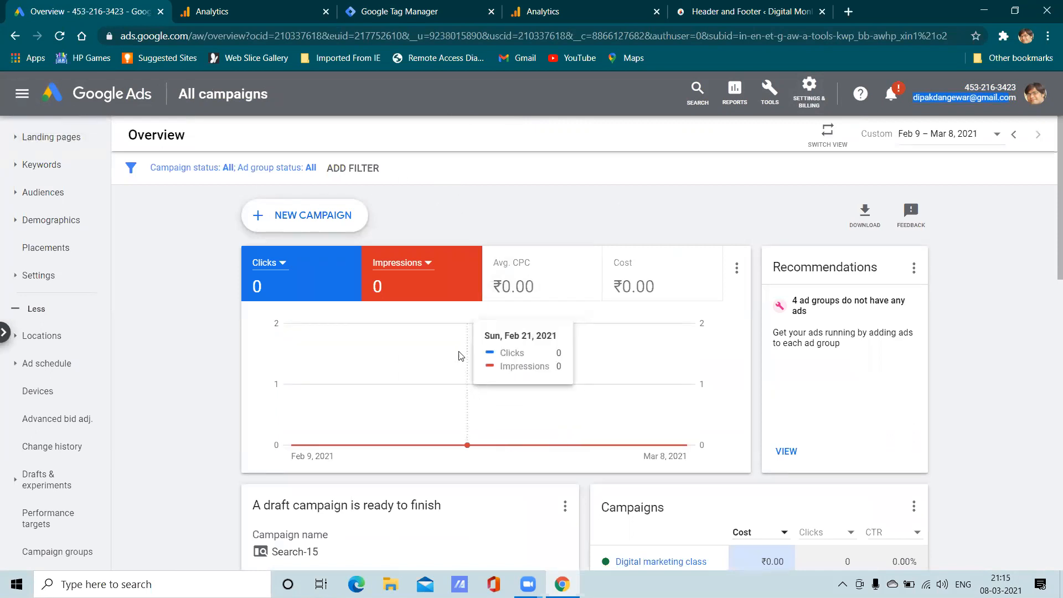
scroll(608, 217, "down", 8)
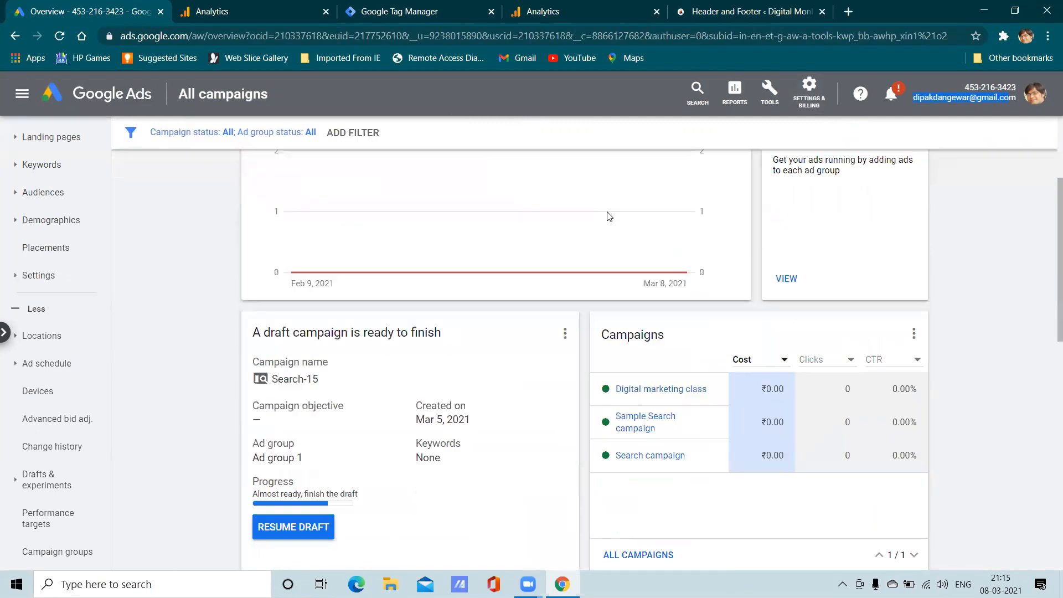
scroll(494, 307, "up", 8)
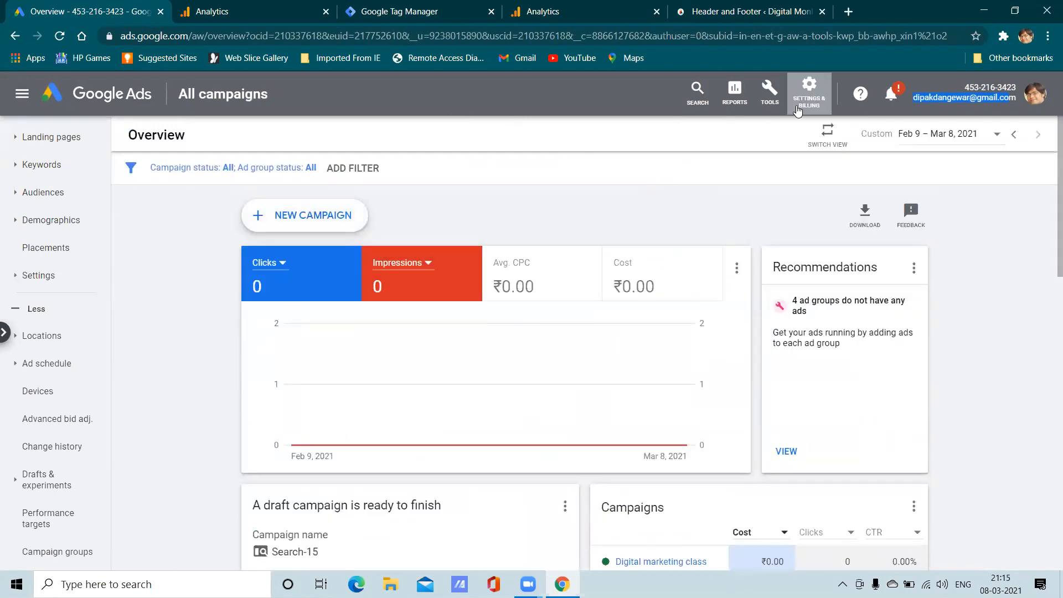
left_click(808, 89)
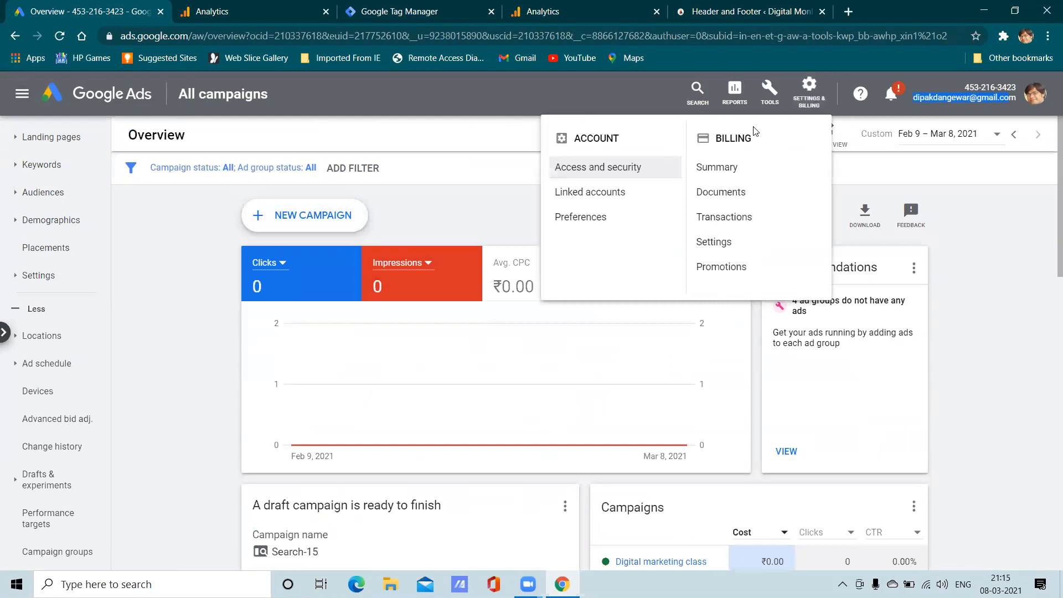
left_click(493, 172)
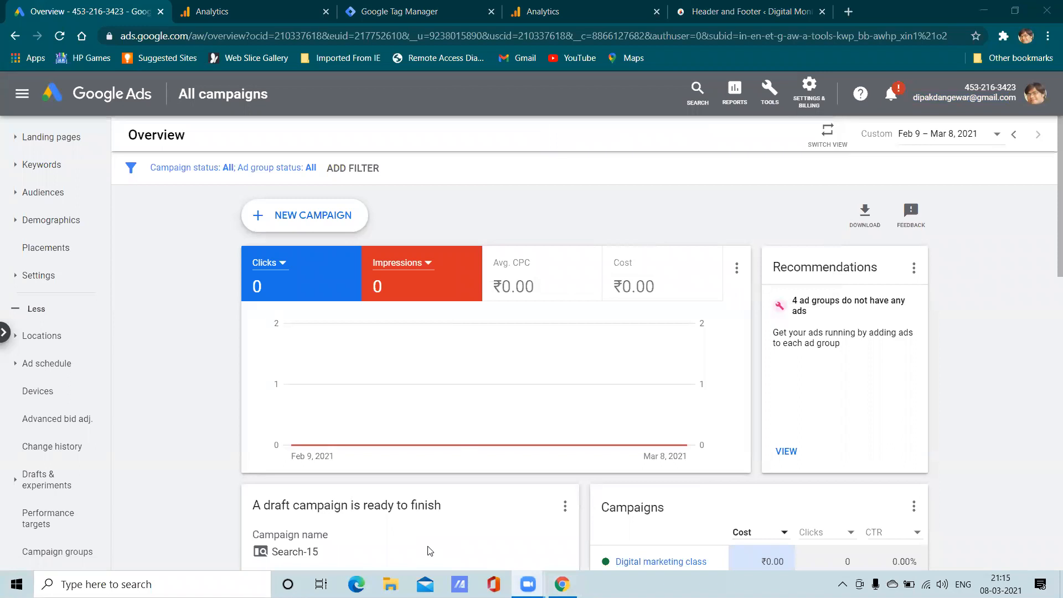
- Look through the products available in the linked accounts and return to the campaigns overview
left_click(809, 91)
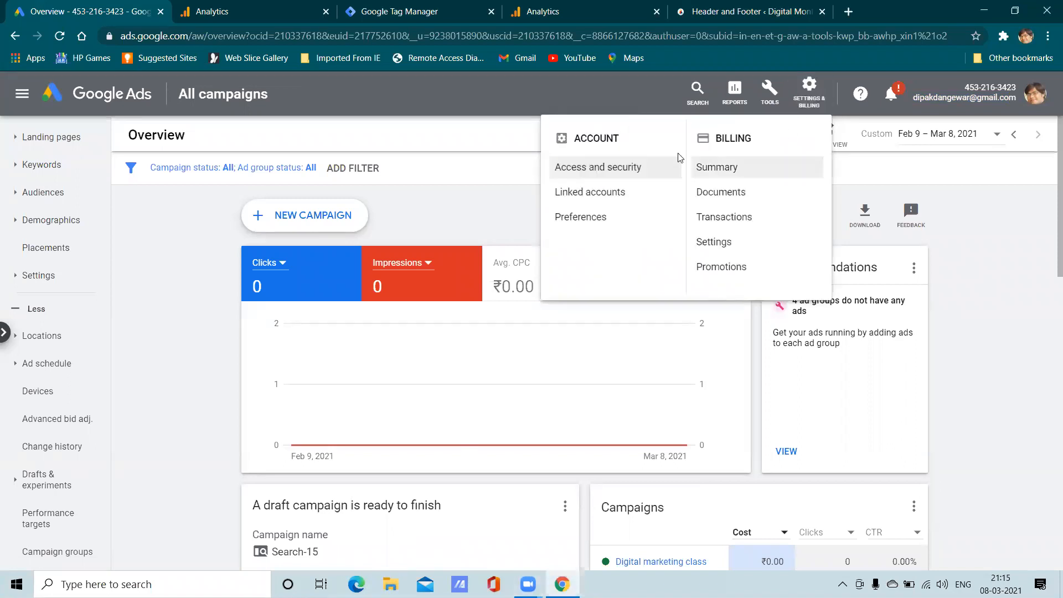
left_click(620, 201)
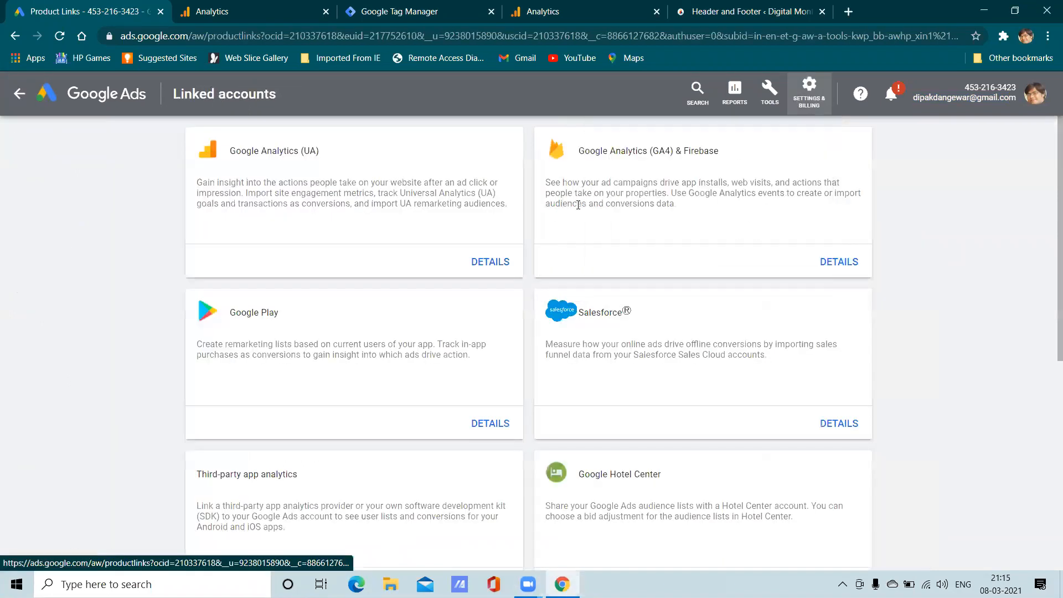
scroll(333, 301, "down", 6)
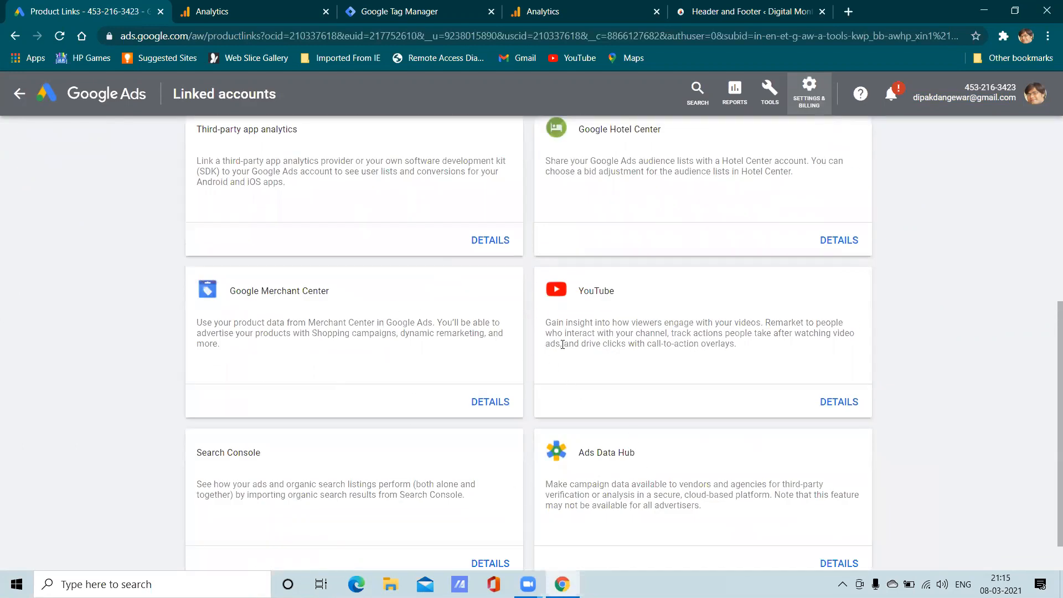
scroll(371, 387, "up", 6)
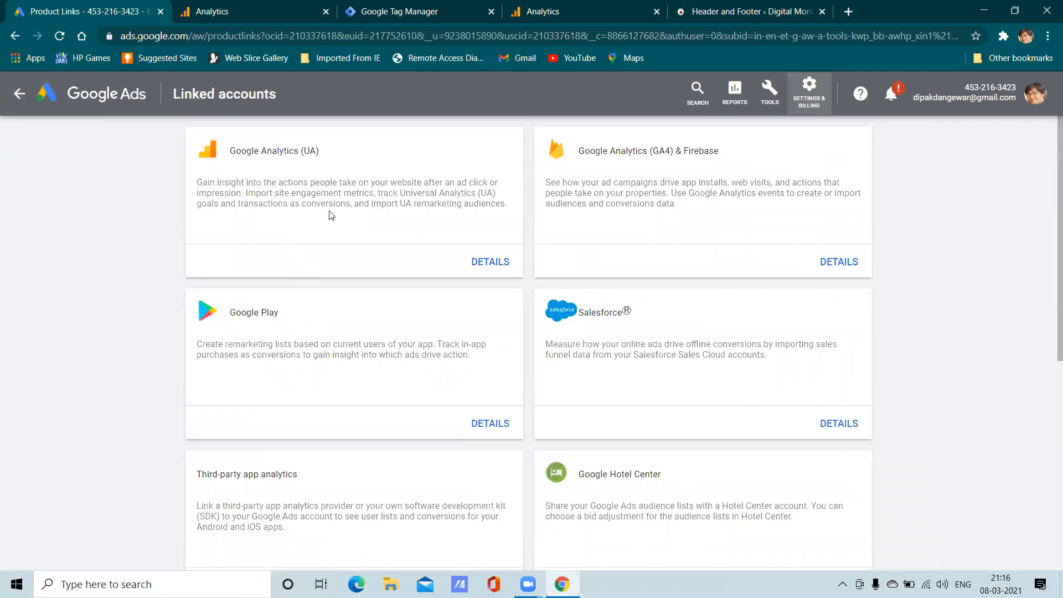
left_click(208, 13)
left_click(118, 5)
left_click(26, 92)
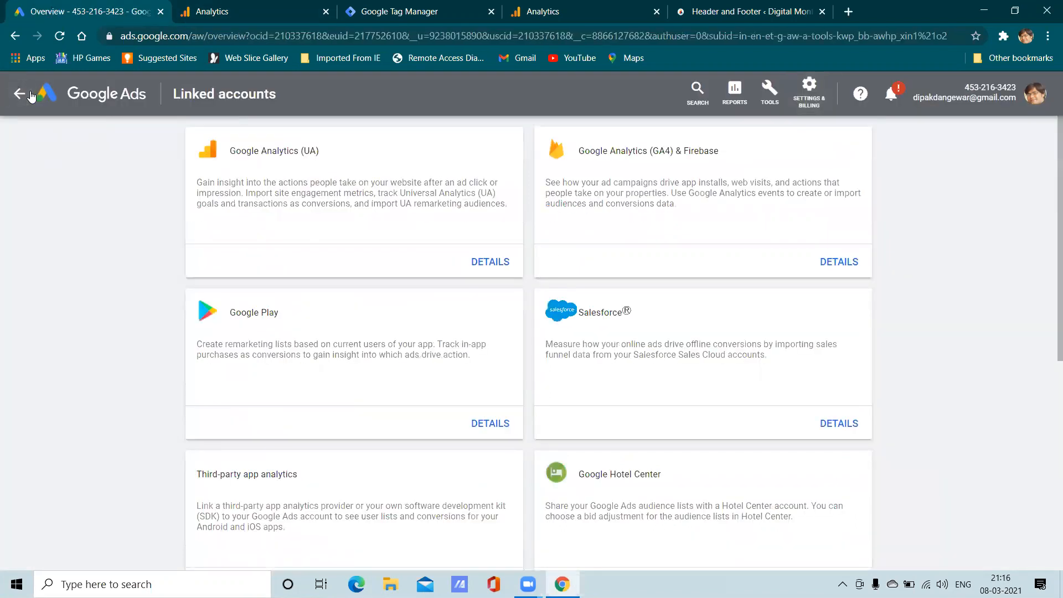
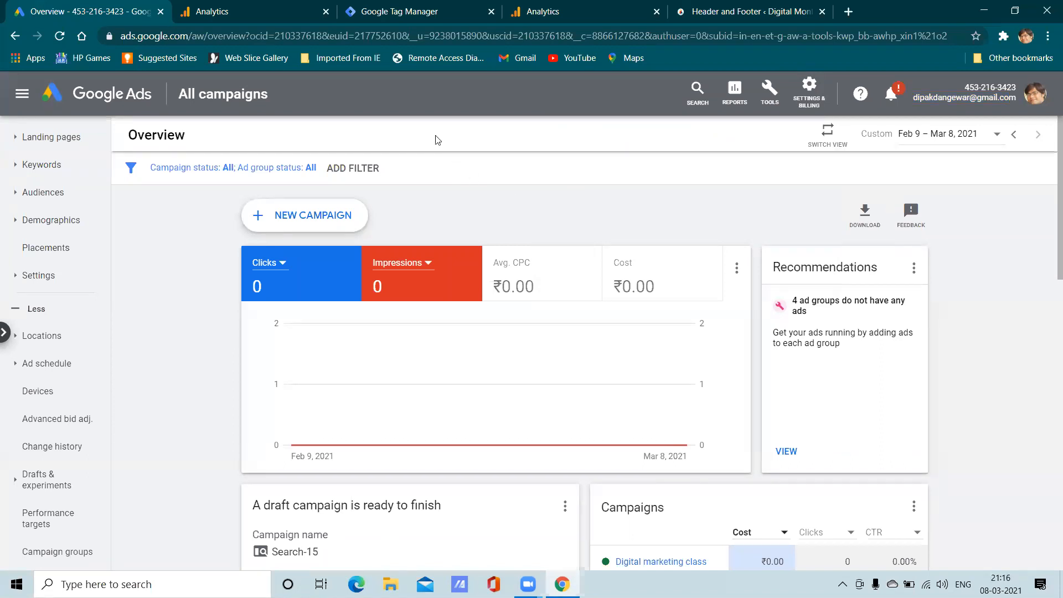
- Compare the Analytics tracking code page of The Digital Monkey property with the list of tags in the Google Tag Manager workspace
left_click(237, 16)
left_click(369, 12)
left_click(278, 13)
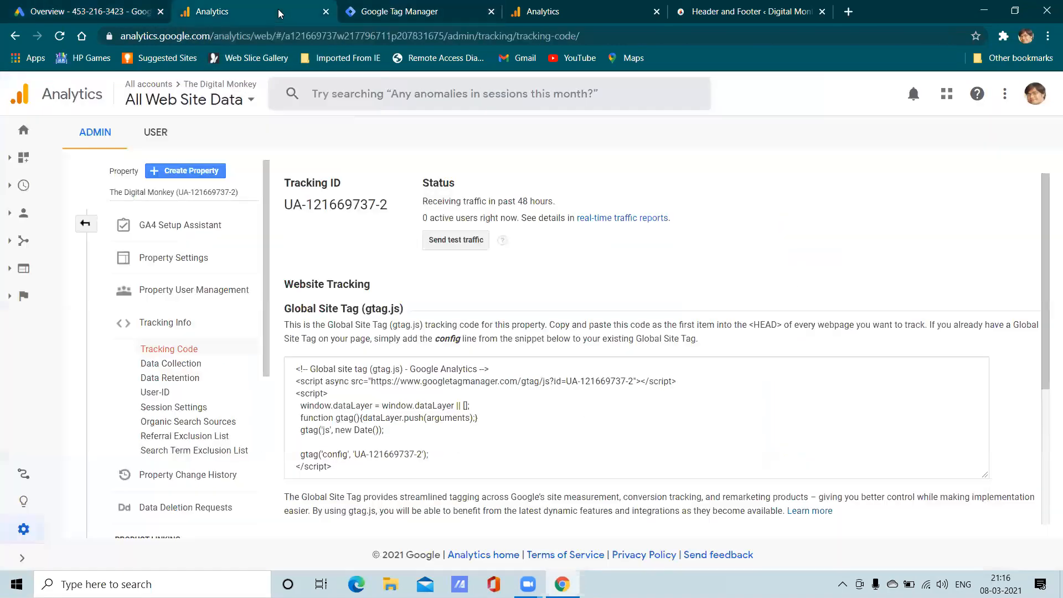
left_click(388, 8)
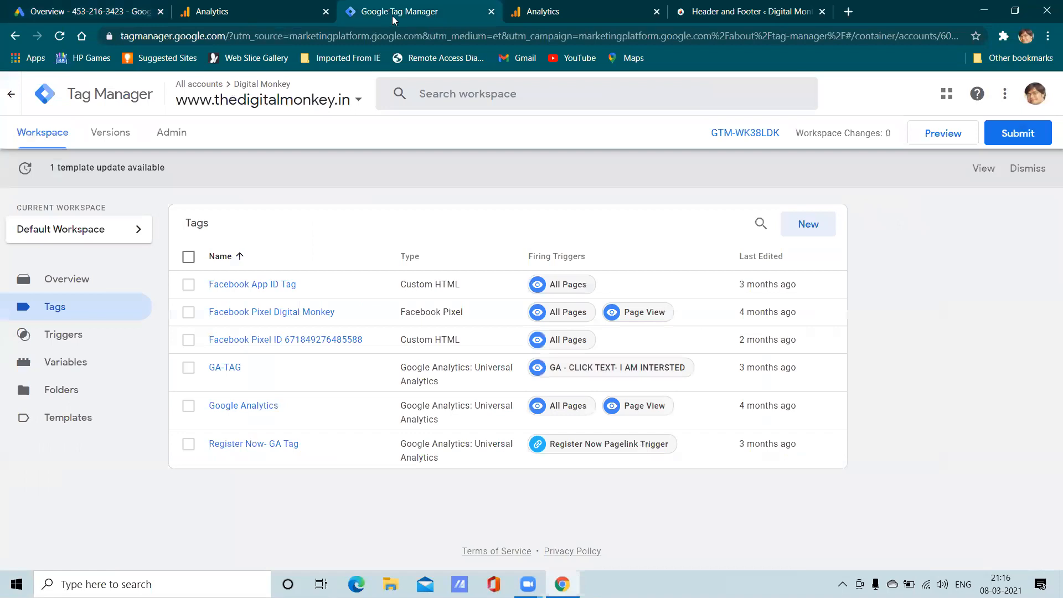
left_click(248, 9)
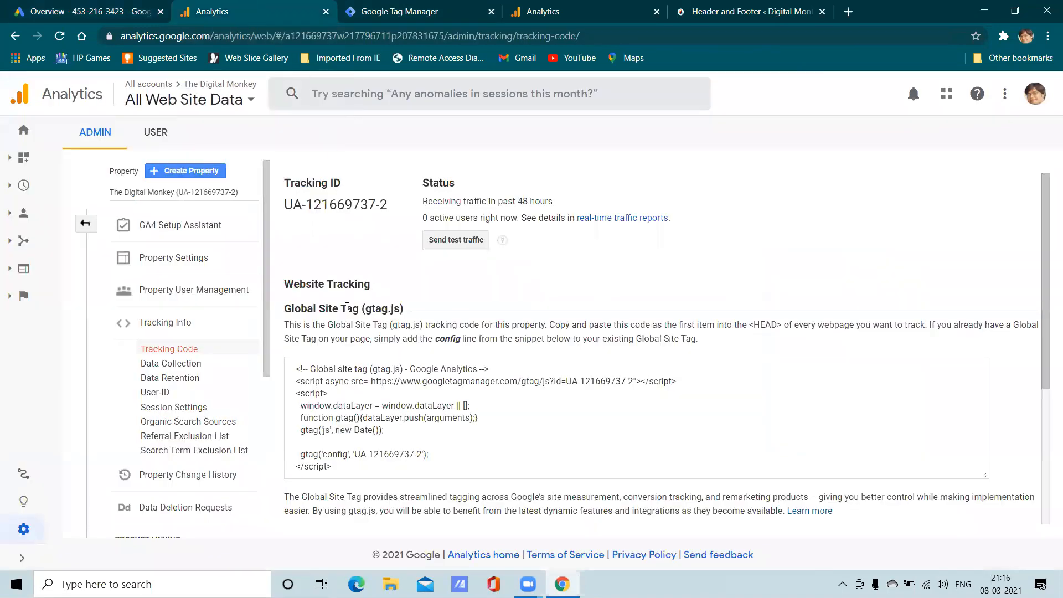
left_click(412, 7)
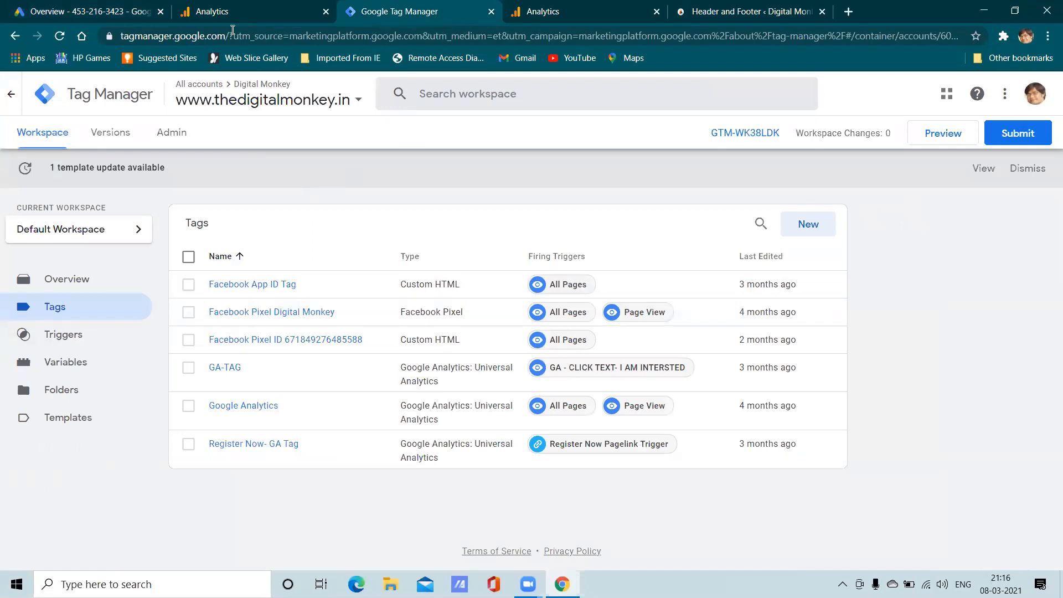
left_click(240, 13)
left_click(386, 3)
left_click(278, 5)
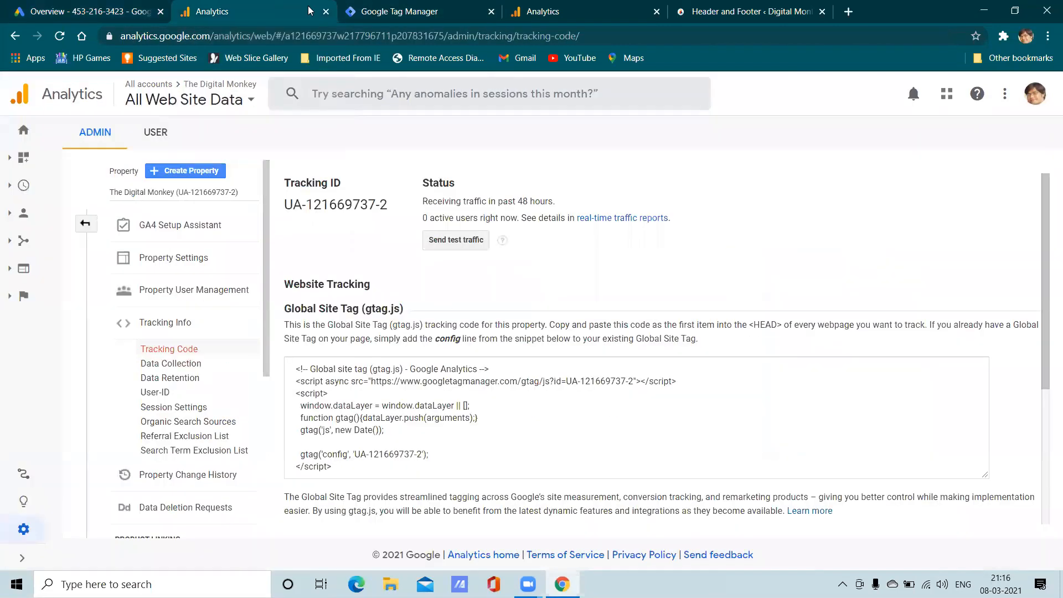
left_click(364, 13)
left_click(197, 8)
left_click(369, 14)
left_click(280, 10)
left_click(389, 11)
left_click(259, 12)
left_click(383, 8)
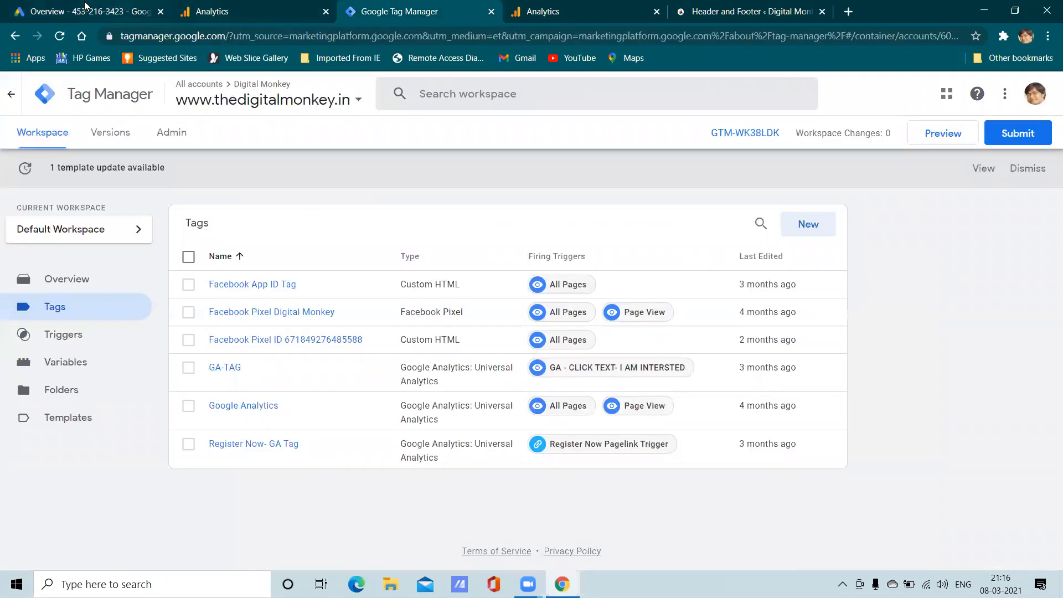
- Switch back to Google Ads and look through the campaigns overview, from the performance chart down to the search ads
left_click(86, 8)
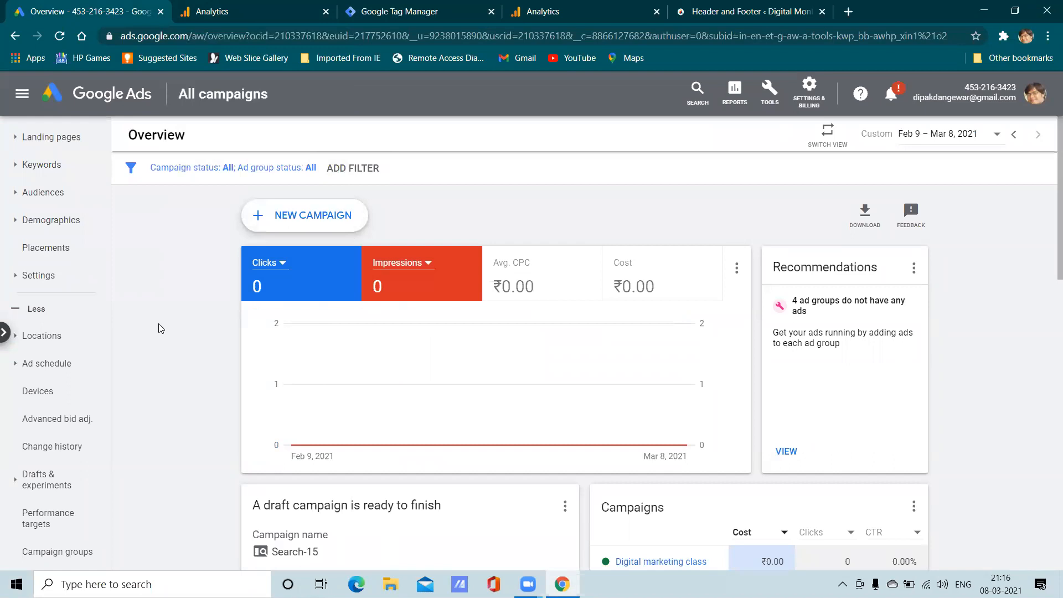
scroll(162, 320, "down", 2)
scroll(163, 320, "down", 6)
scroll(163, 325, "down", 4)
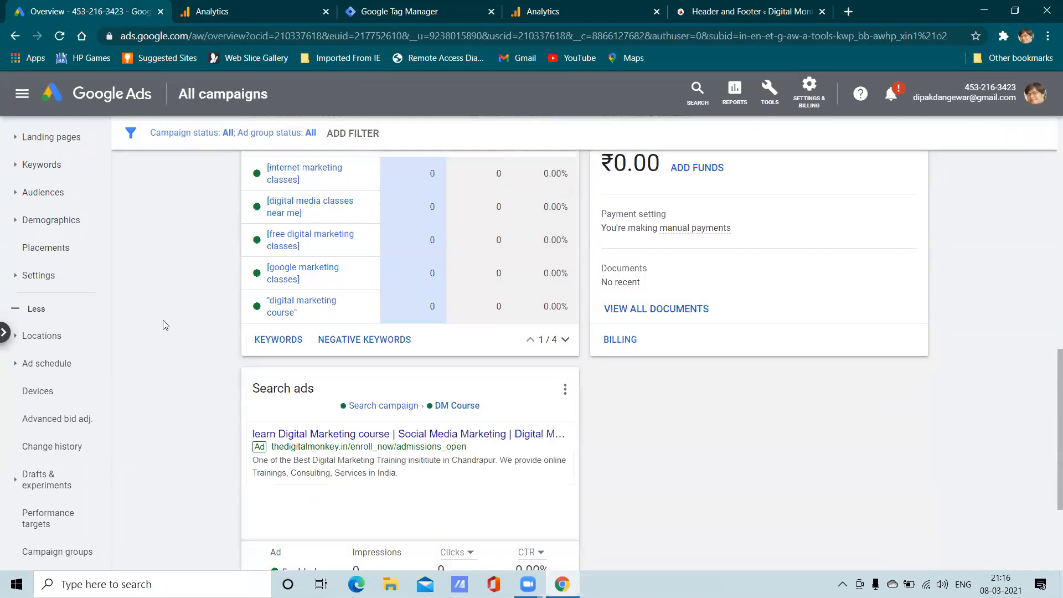
scroll(162, 325, "up", 10)
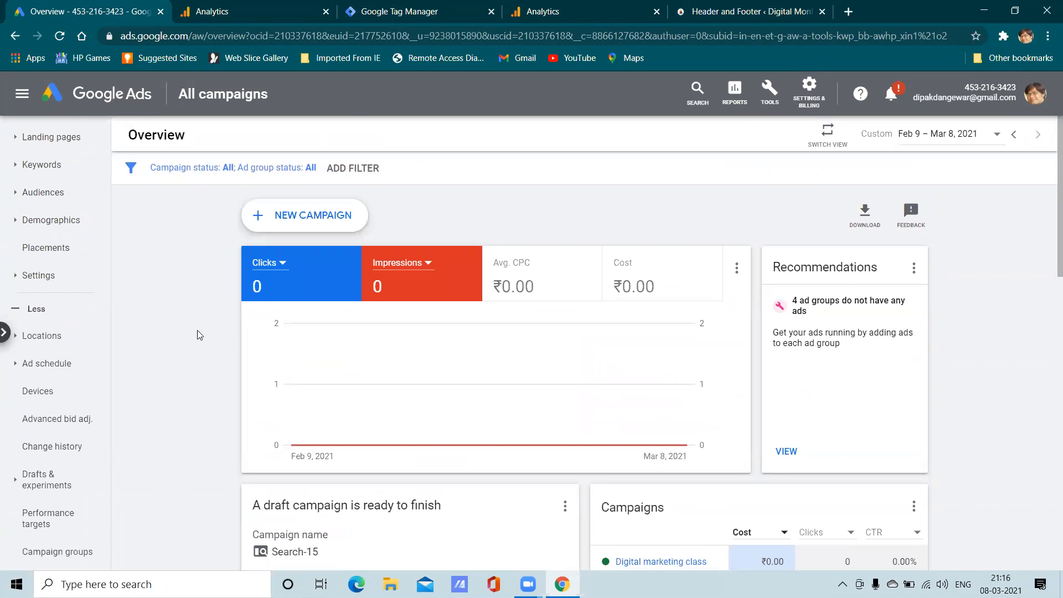
scroll(161, 309, "down", 14)
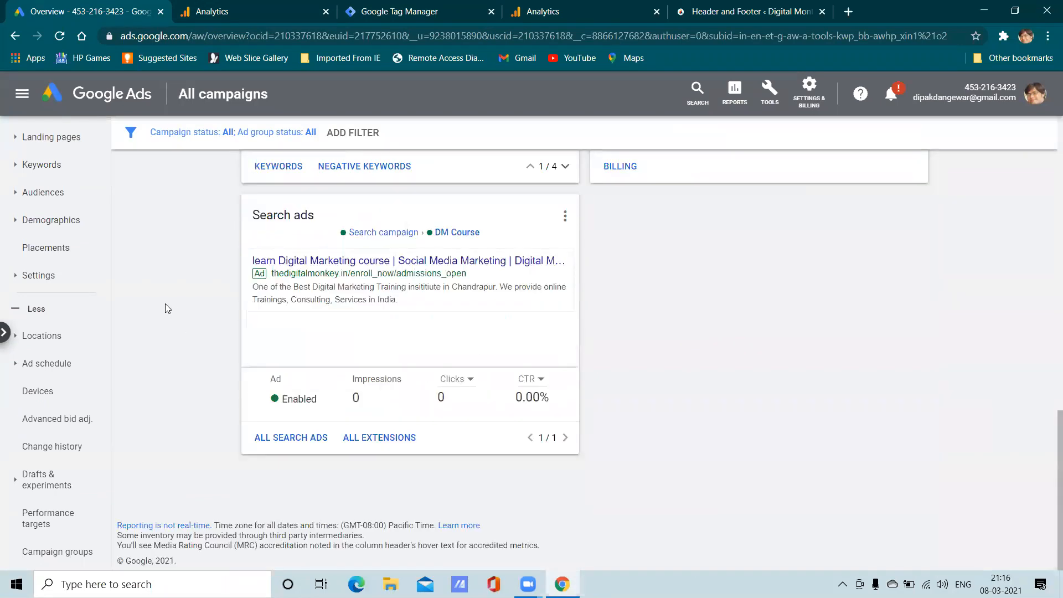
scroll(164, 373, "up", 14)
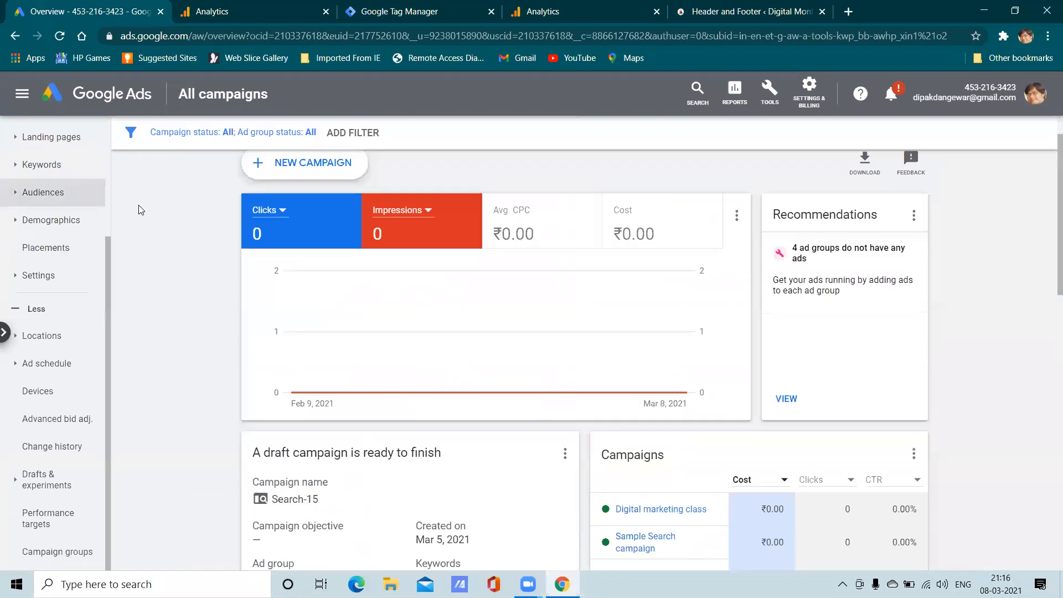
- View the goals offered for a new campaign and the available tools, then cancel the campaign creation
left_click(253, 206)
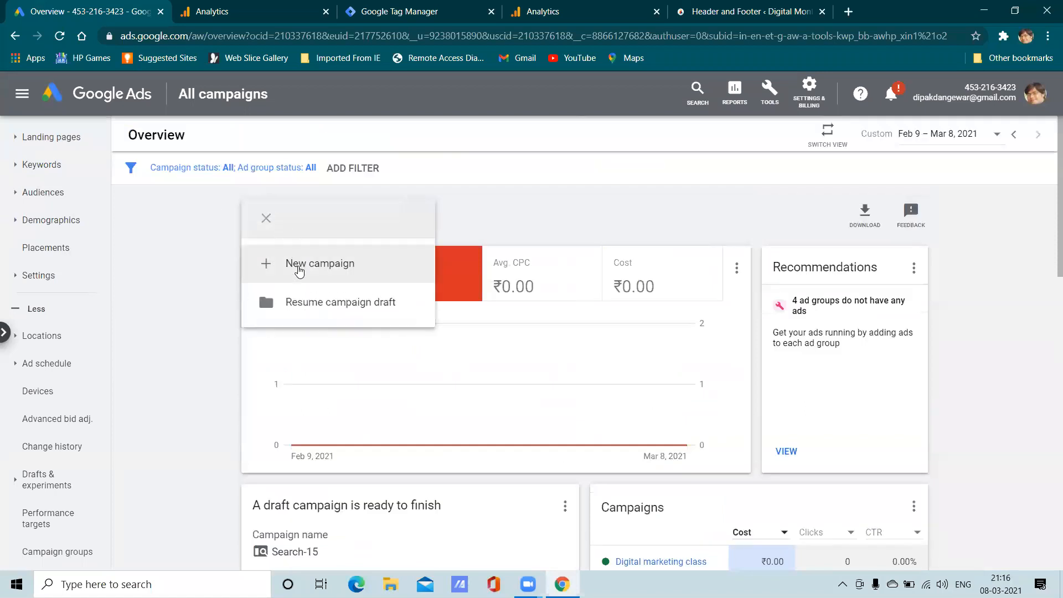
left_click(298, 268)
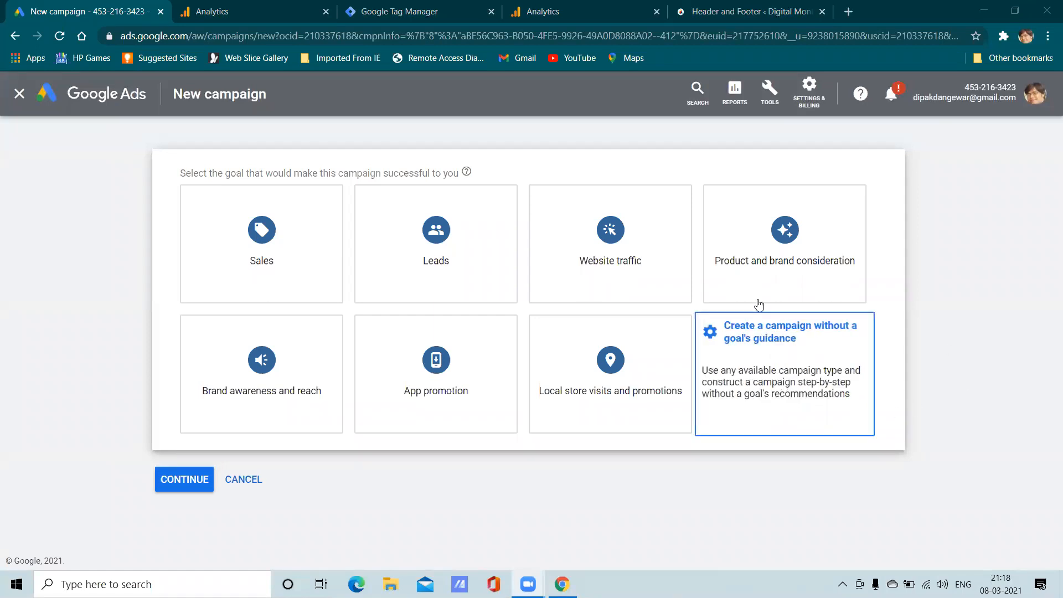
left_click(765, 109)
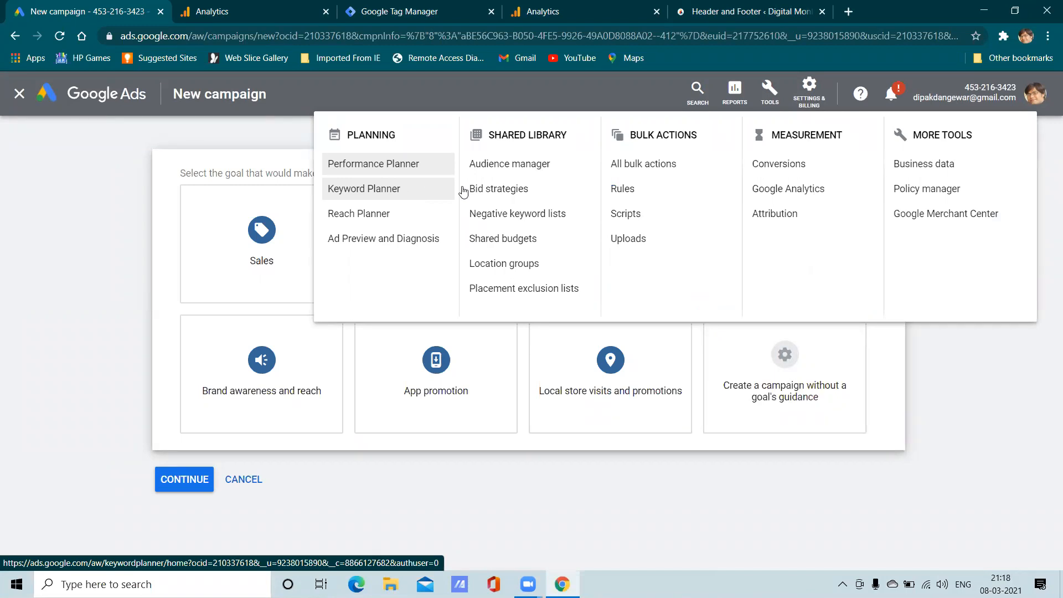
left_click(312, 242)
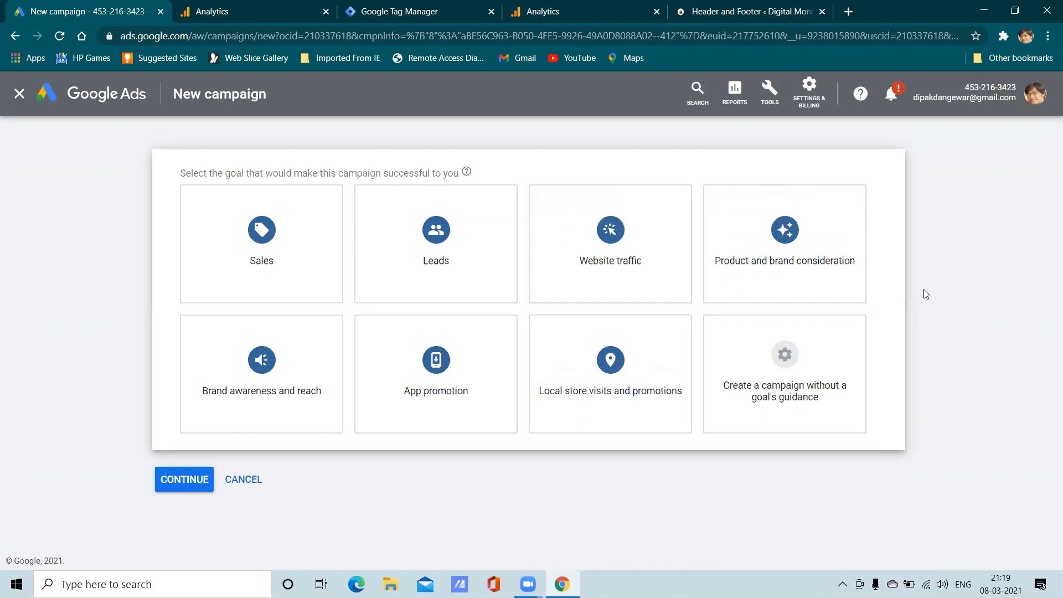
left_click(254, 482)
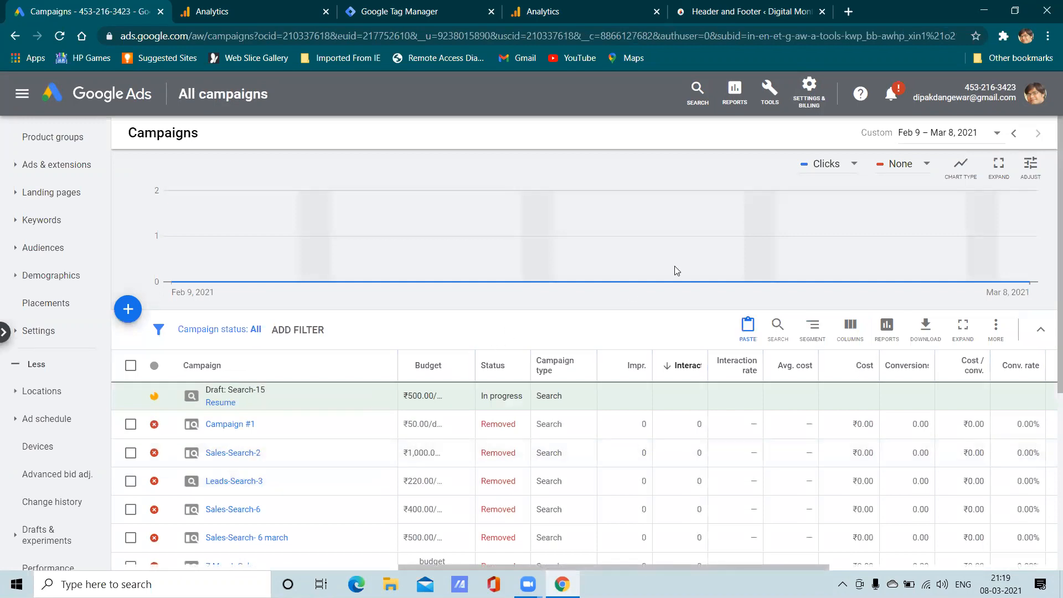
- View the planning tools again, including Keyword Planner, and look over the list of campaigns
left_click(769, 92)
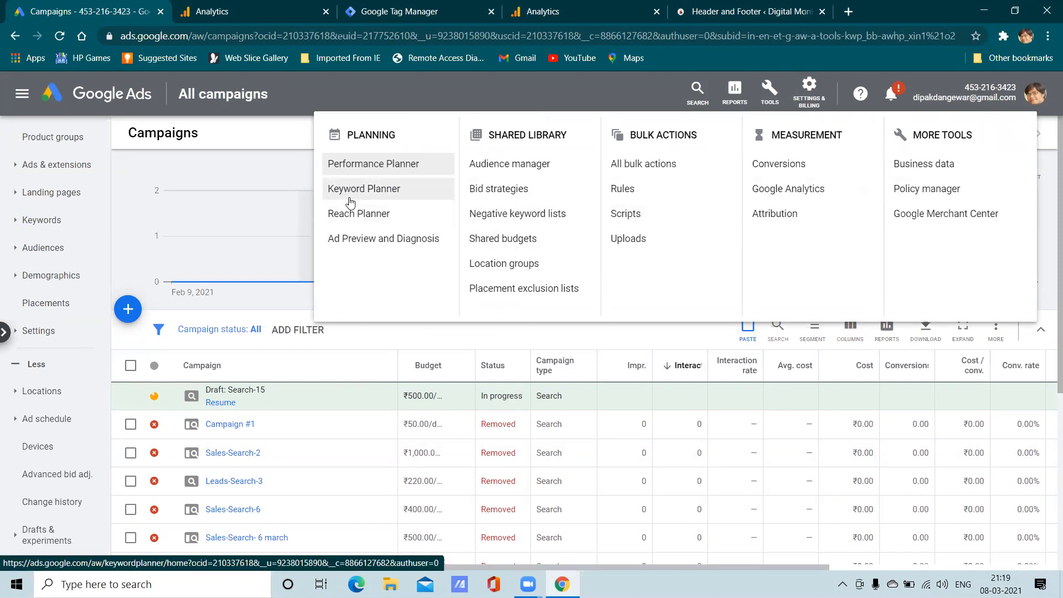
left_click(297, 204)
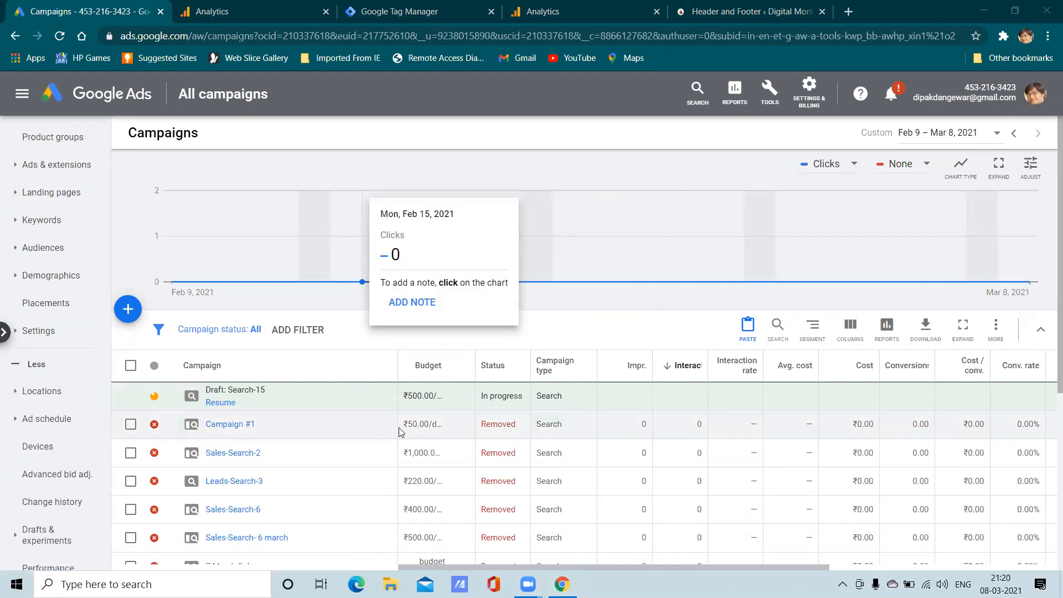
scroll(401, 431, "down", 4)
scroll(400, 431, "up", 4)
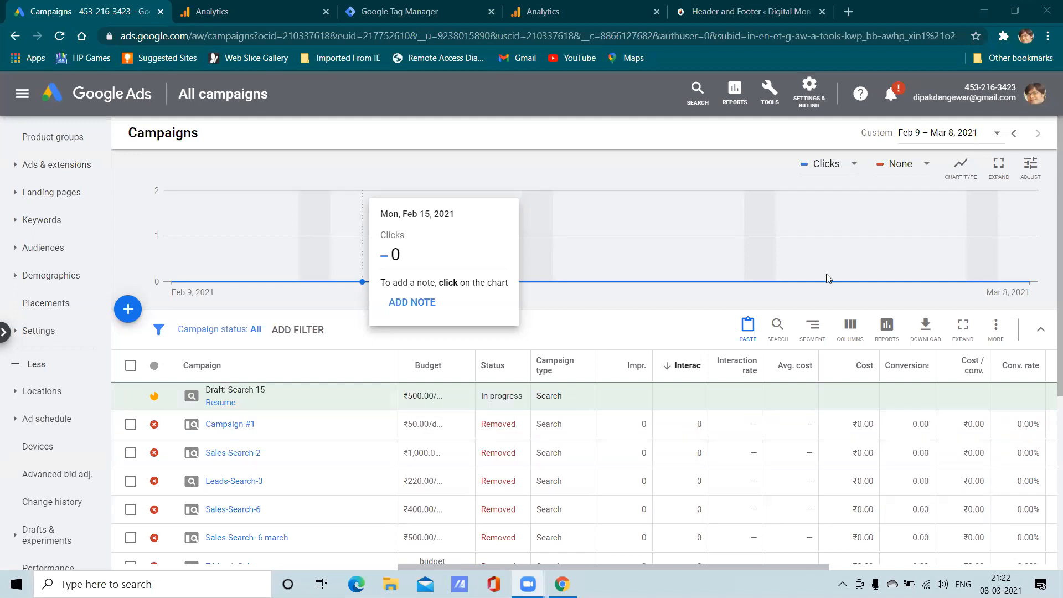
- Open Keyword Planner and view the keyword and website starting options for discovering new keywords
left_click(809, 91)
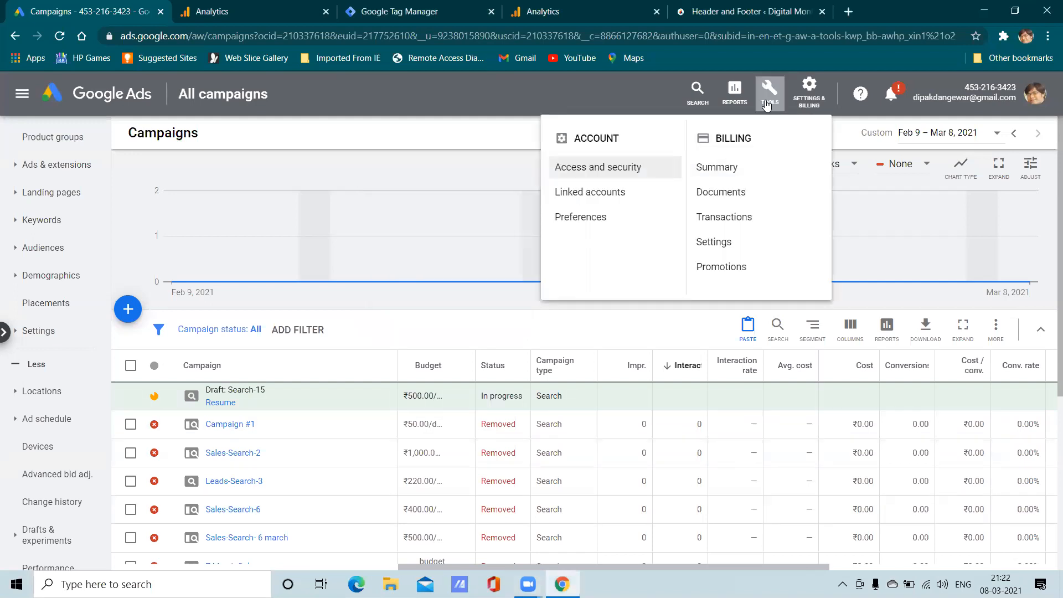
left_click(769, 91)
left_click(335, 188)
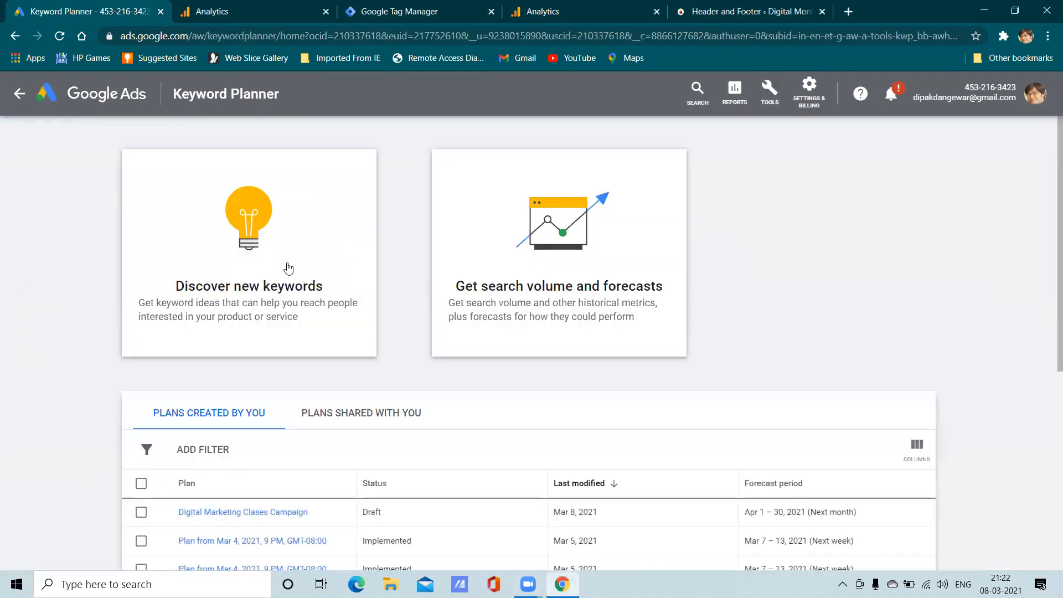
left_click(367, 337)
left_click(547, 201)
left_click(222, 276)
left_click(368, 204)
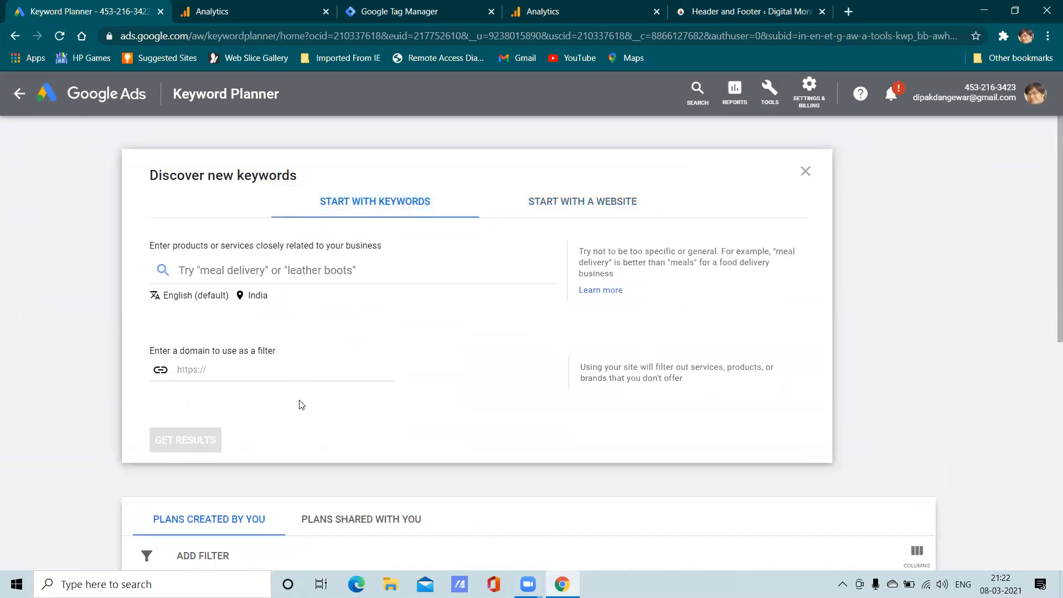
- Look through the existing keyword plans and return to the campaigns list
scroll(299, 403, "down", 6)
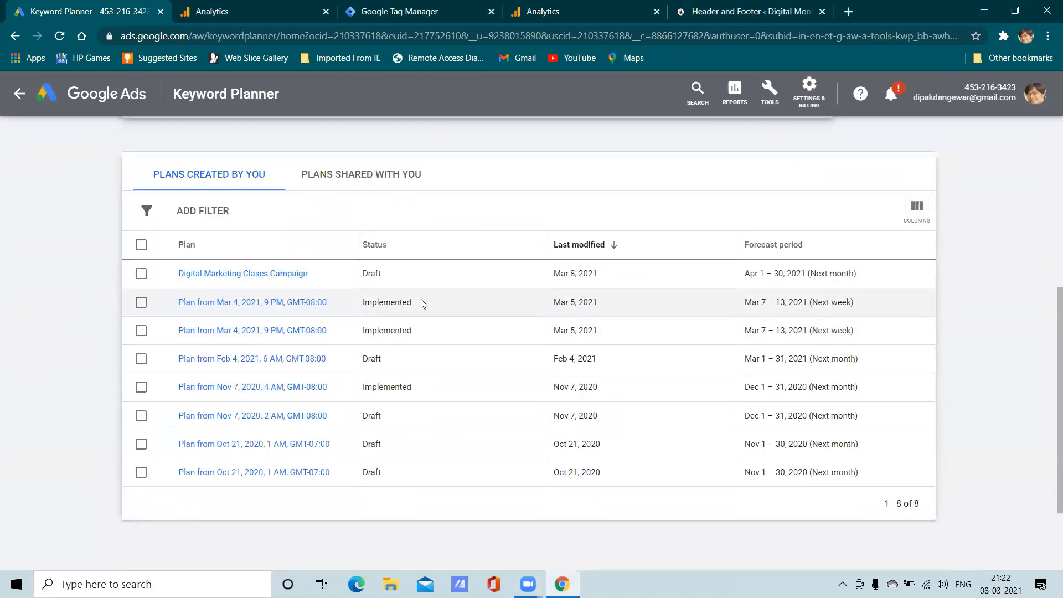
scroll(332, 302, "up", 3)
left_click(38, 93)
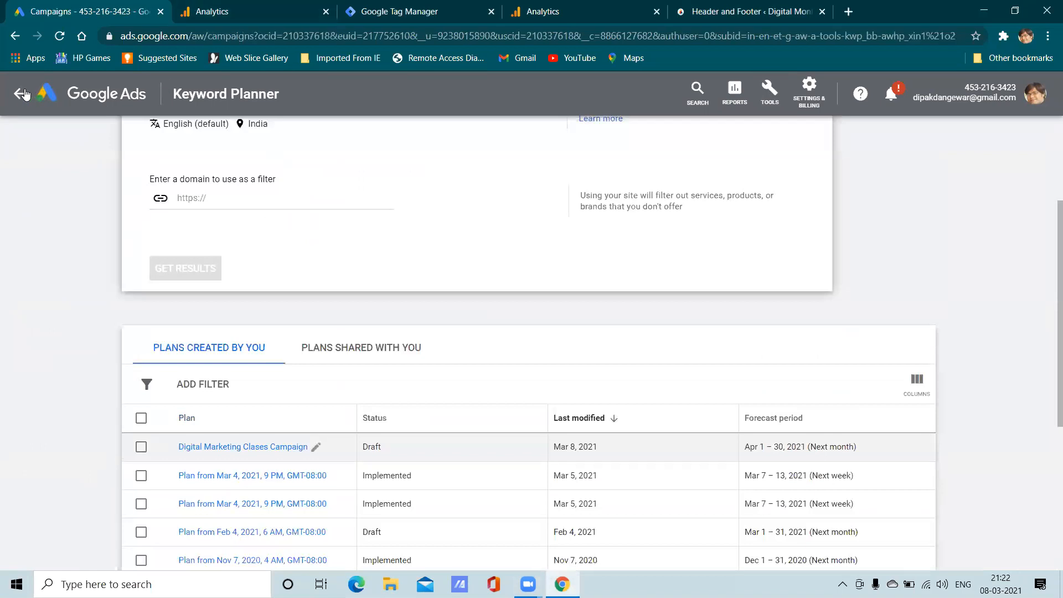
- Look through the page sections available for all campaigns, from Overview to Campaign groups
scroll(43, 185, "down", 1)
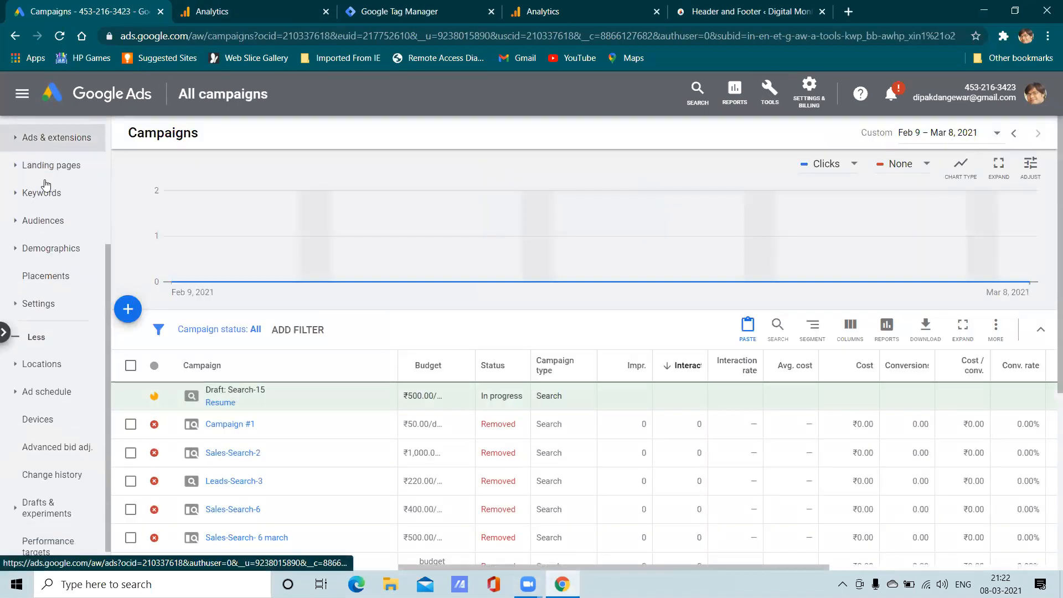
scroll(55, 359, "up", 4)
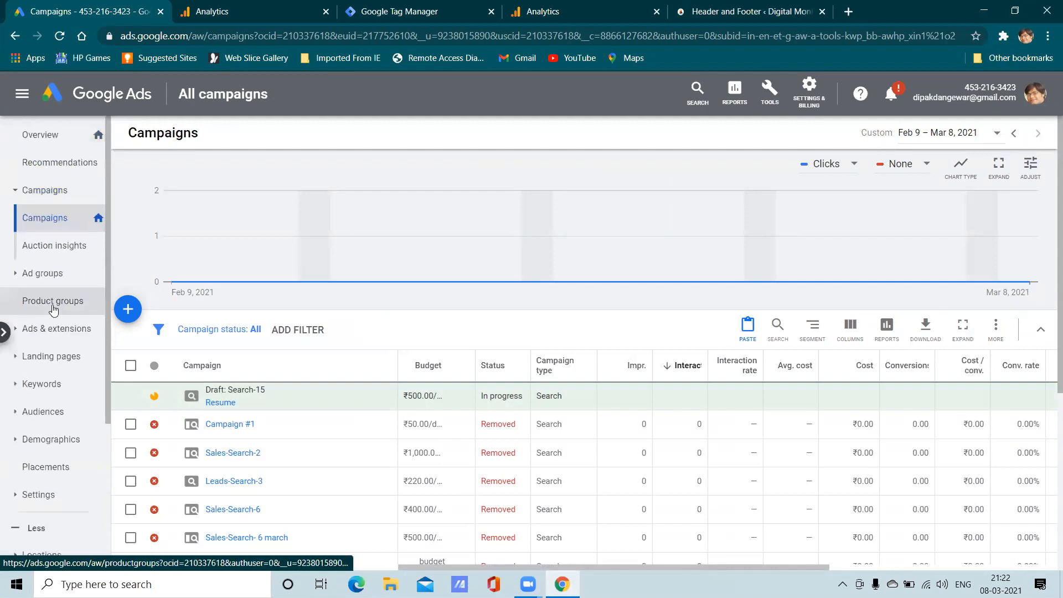
scroll(58, 359, "down", 4)
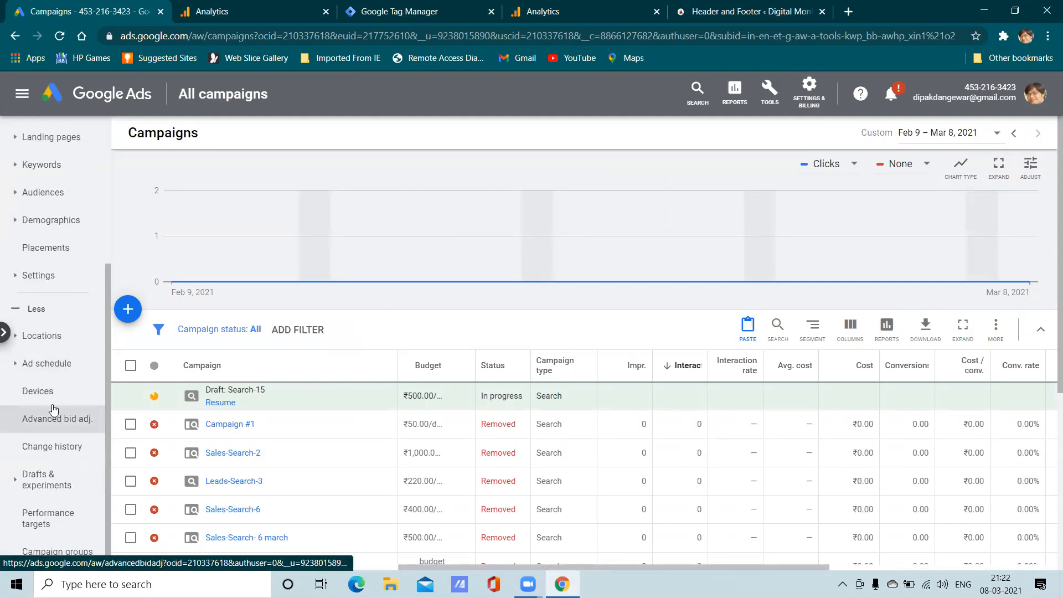
scroll(60, 387, "up", 4)
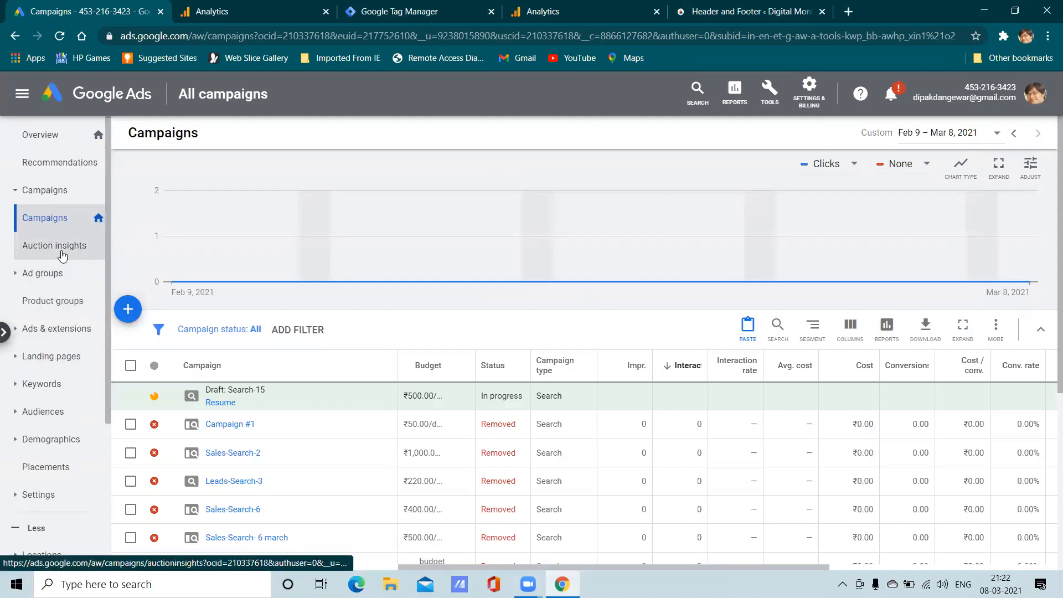
scroll(77, 398, "down", 4)
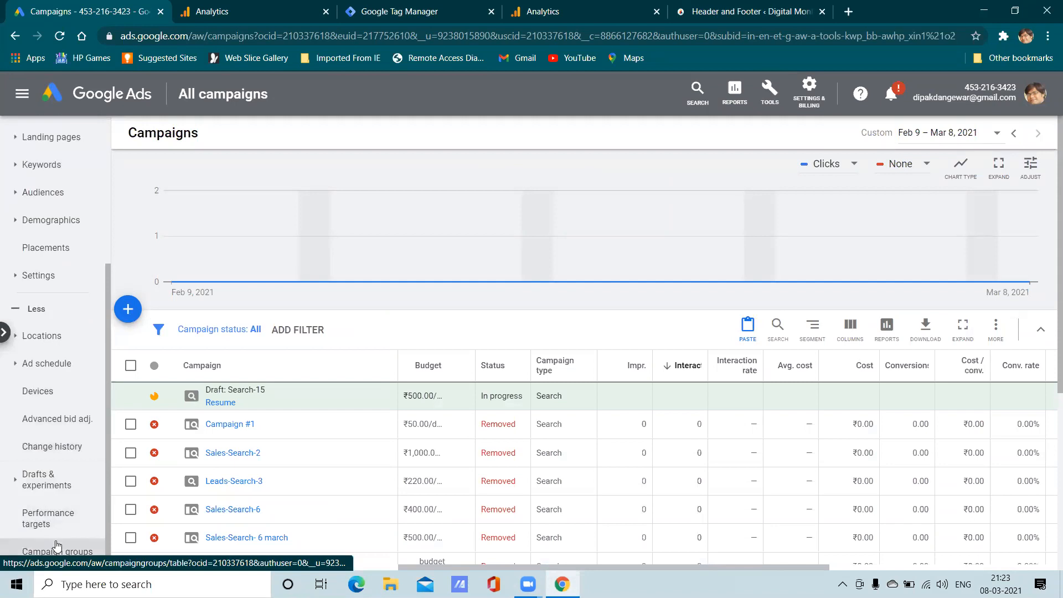
- Open the Ad groups list for all campaigns and look through its ad groups and their campaigns
scroll(53, 470, "up", 4)
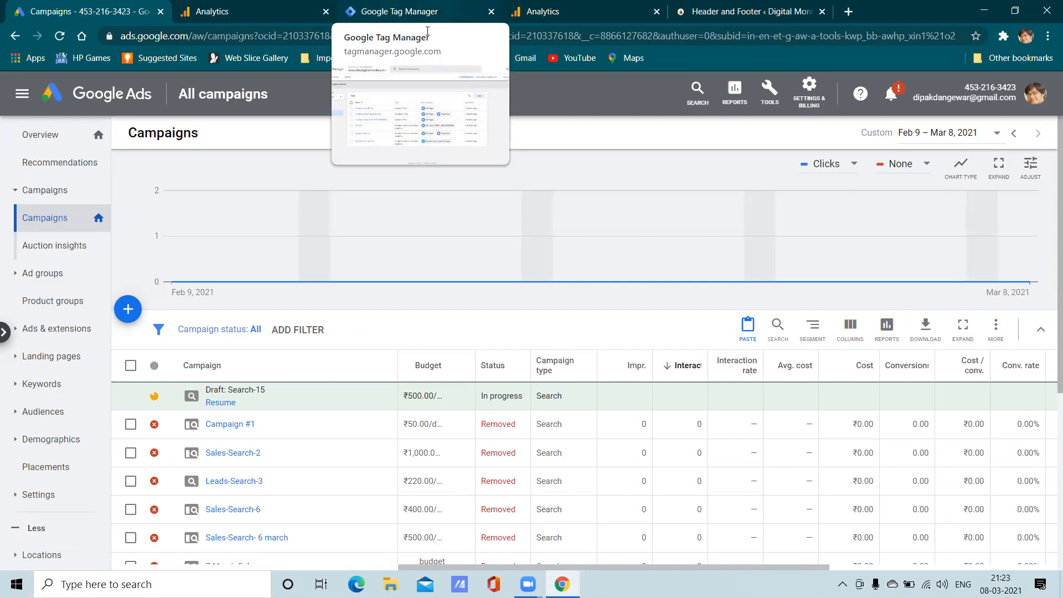
mouse_move(520, 254)
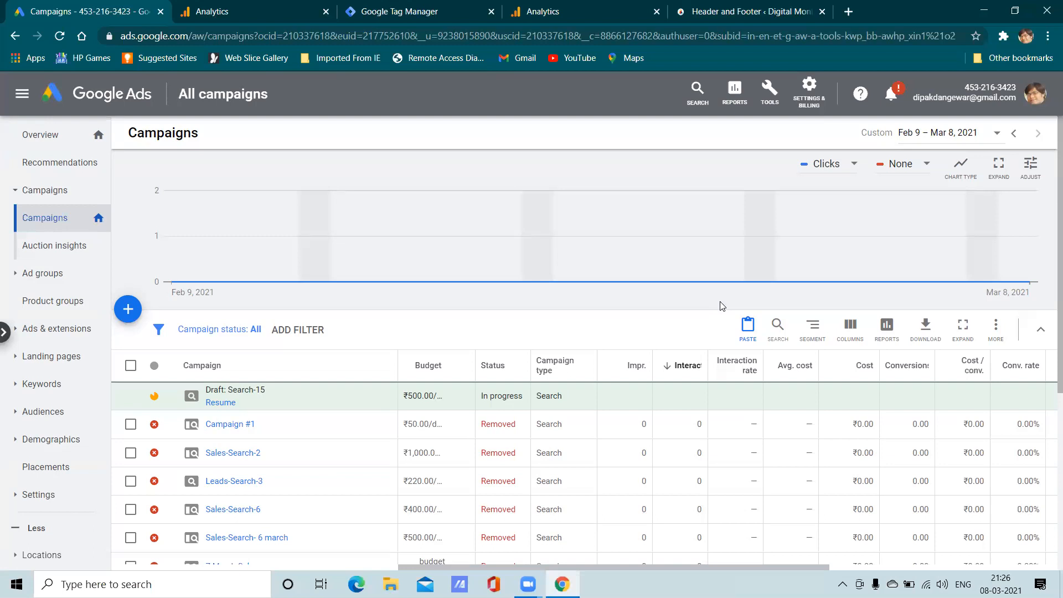
left_click(31, 276)
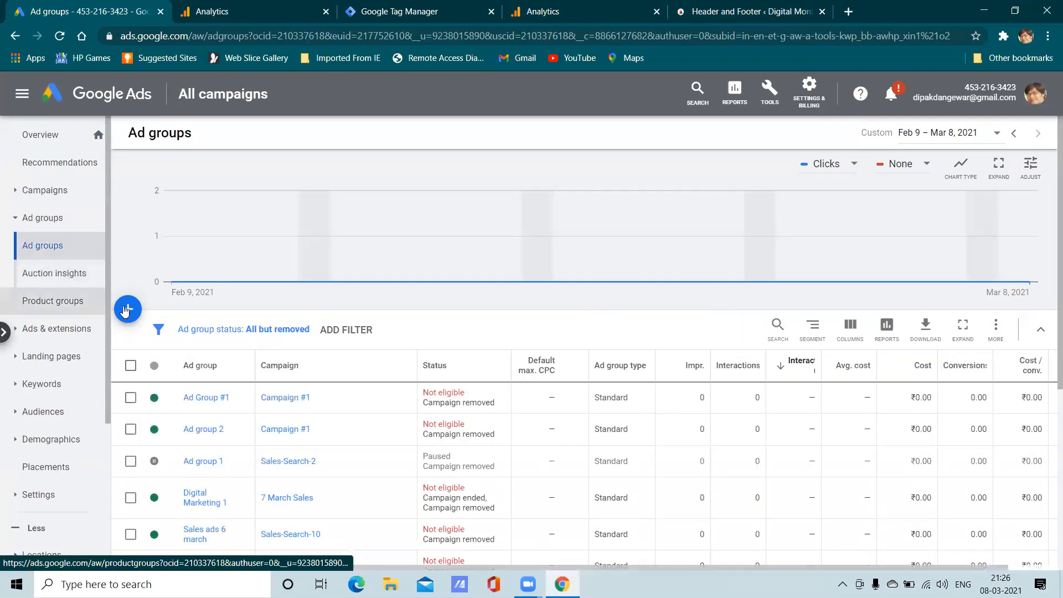
scroll(389, 389, "down", 5)
scroll(576, 349, "up", 5)
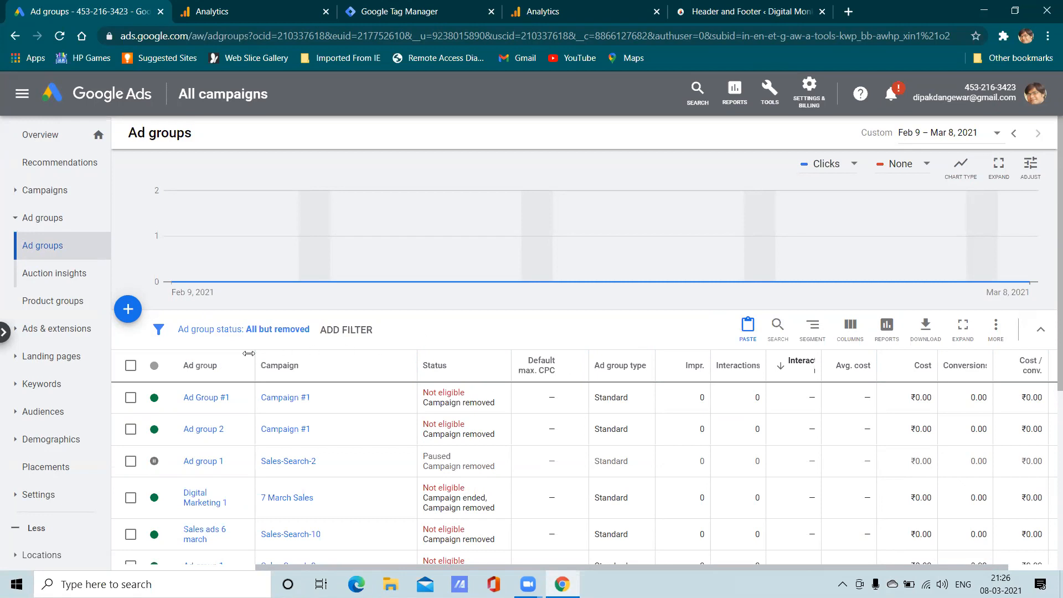
scroll(216, 432, "down", 5)
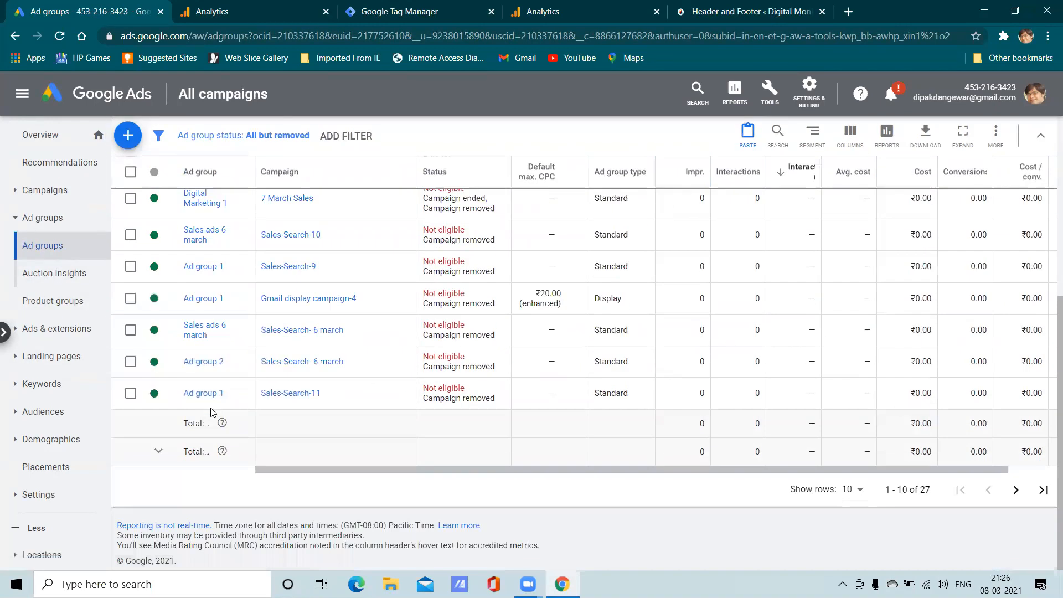
scroll(217, 383, "up", 1)
scroll(204, 348, "up", 4)
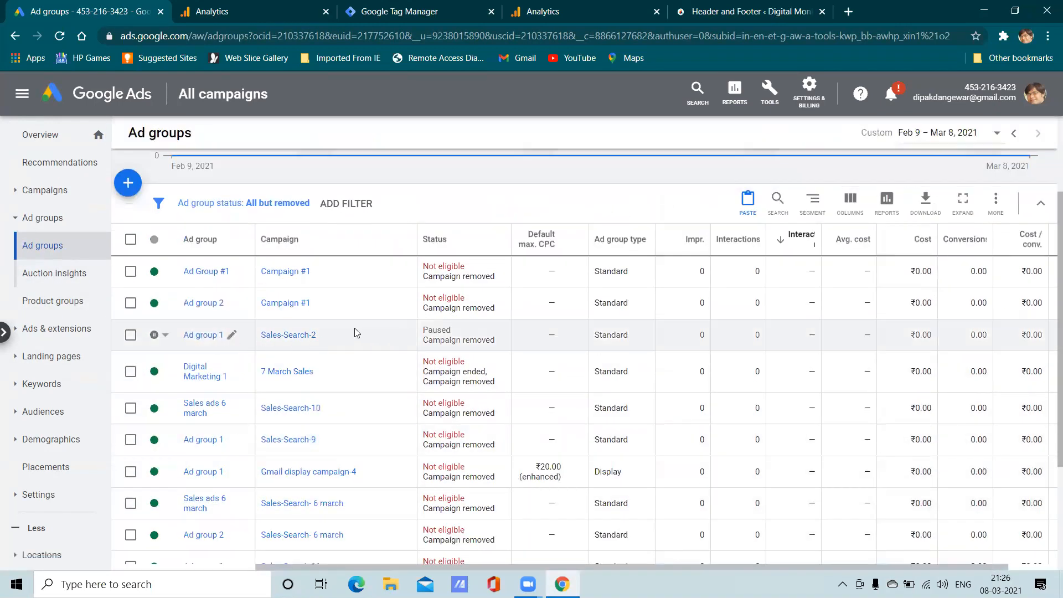
- View the search keywords of Ad Group #1 in Campaign #1, including the editing options for "marketing online", without changing the keyword
left_click(227, 402)
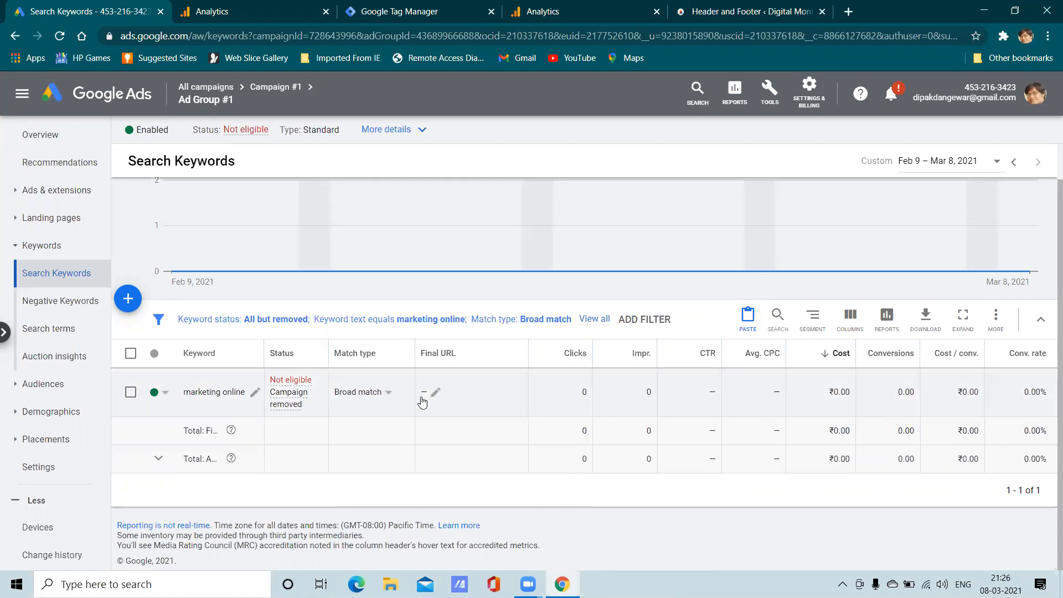
left_click(256, 393)
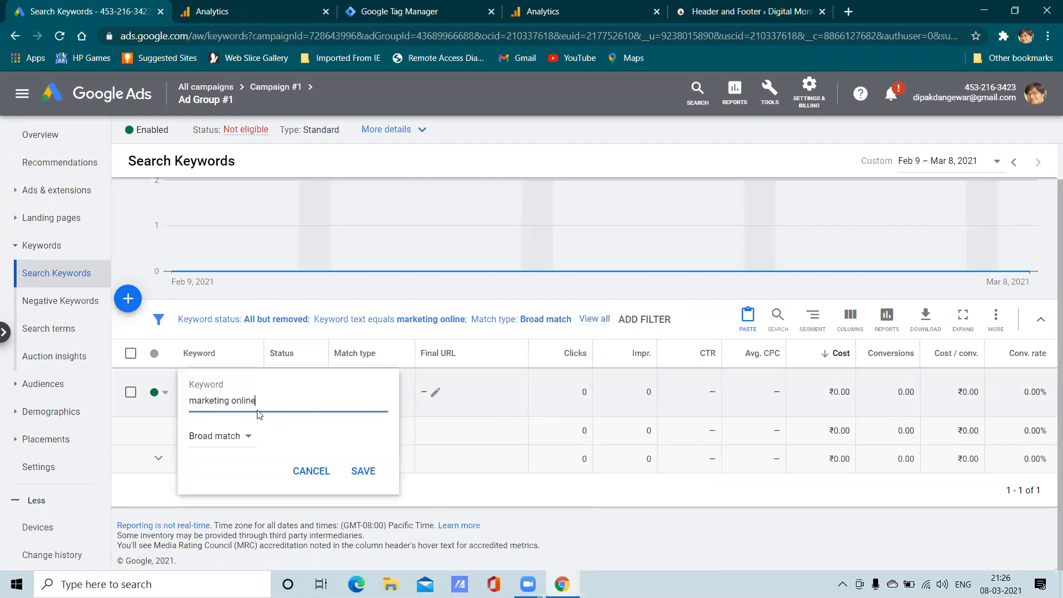
left_click(324, 471)
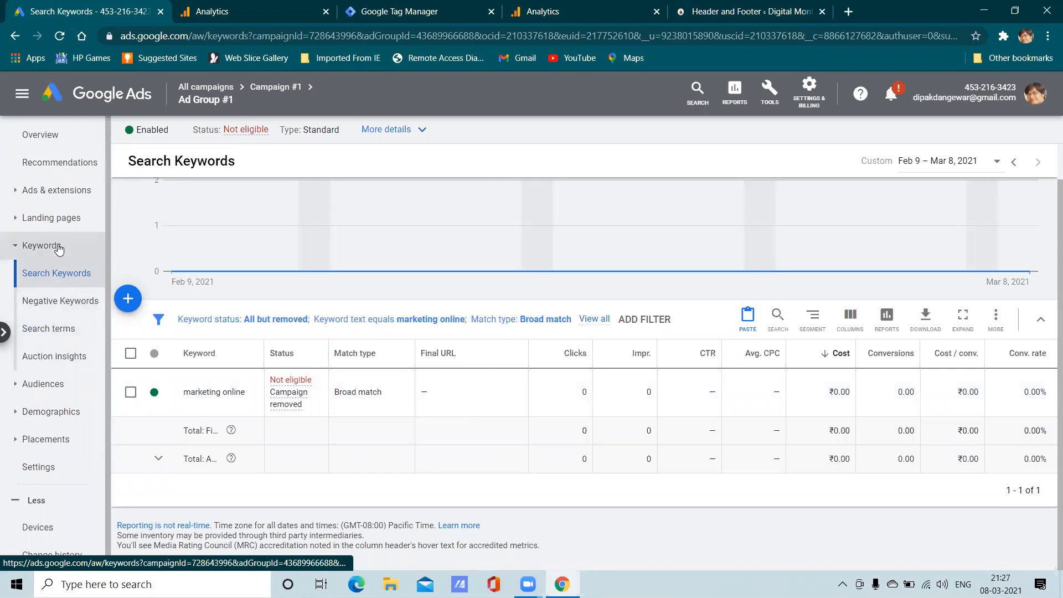
- Return to the all-campaigns level and look through the full list of campaigns
left_click(33, 245)
left_click(213, 88)
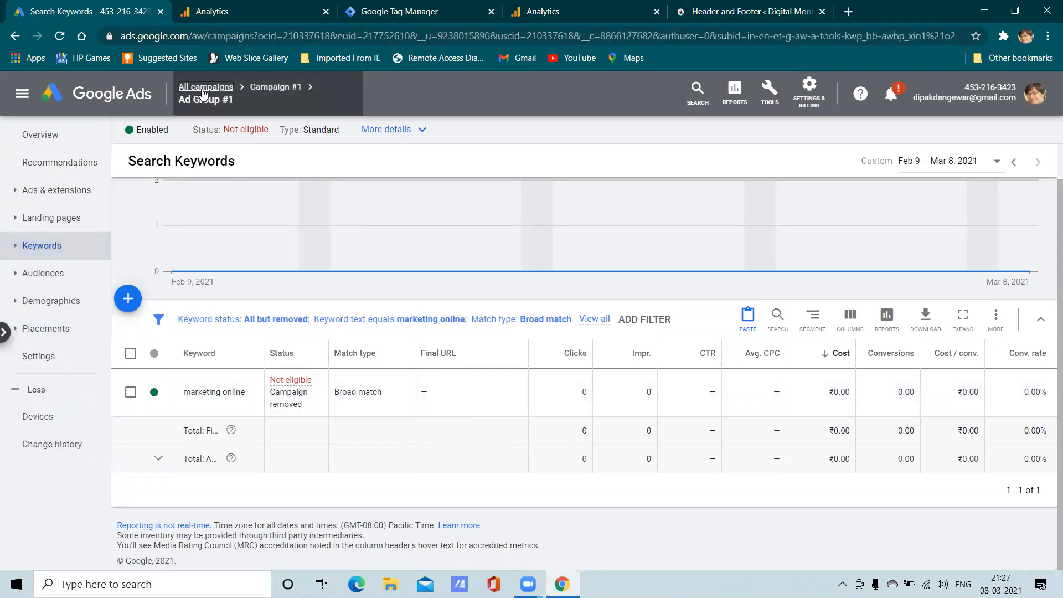
left_click(67, 188)
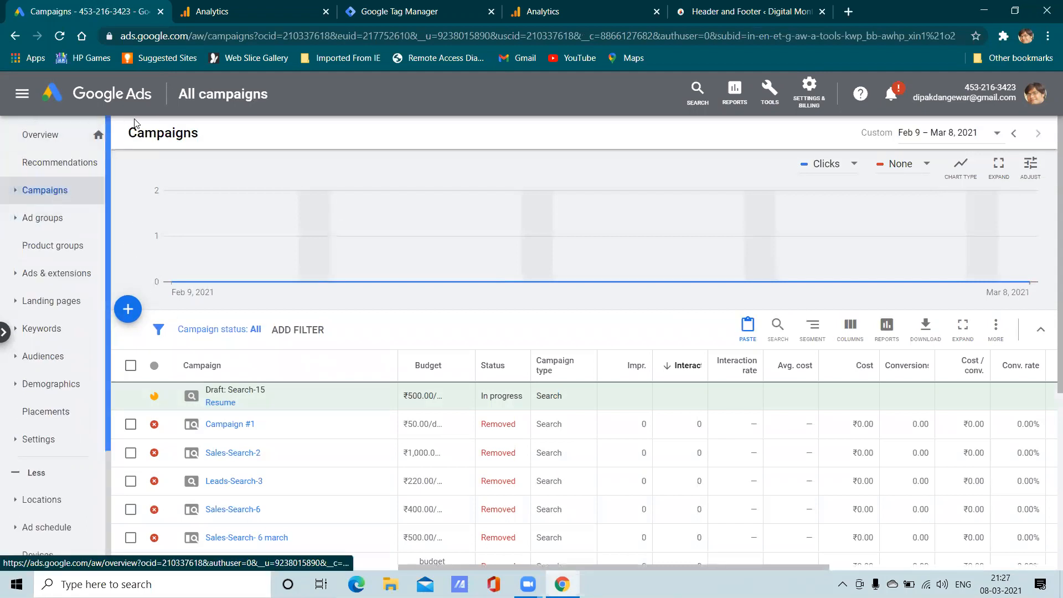
scroll(212, 394, "down", 2)
scroll(212, 394, "down", 4)
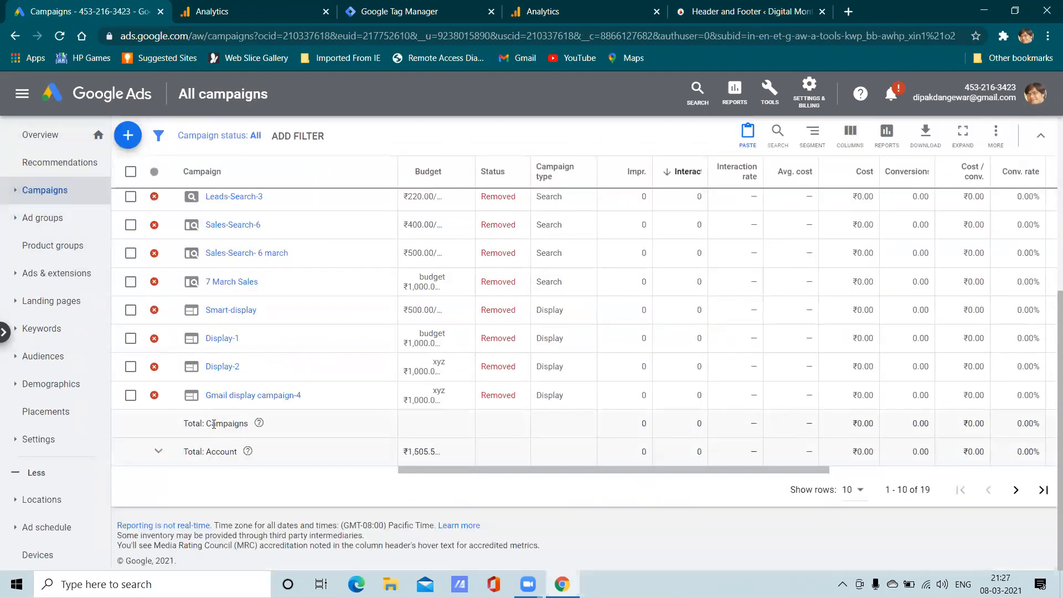